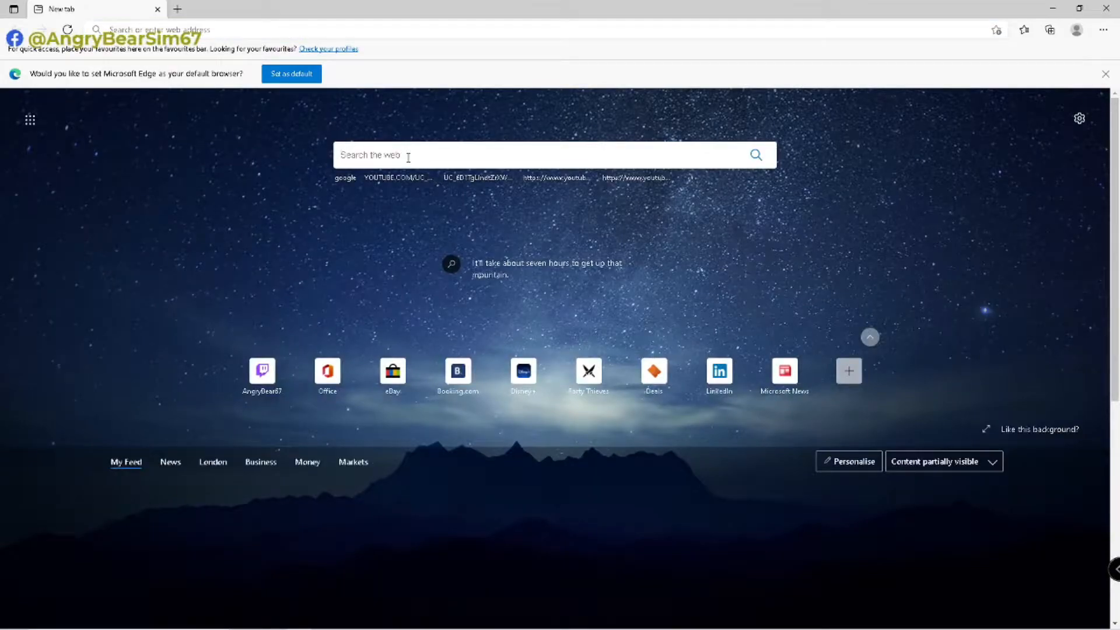
- Search the web for "stick and rudder studios" and open the Stick and Rudder Studios website from the results
type("s")
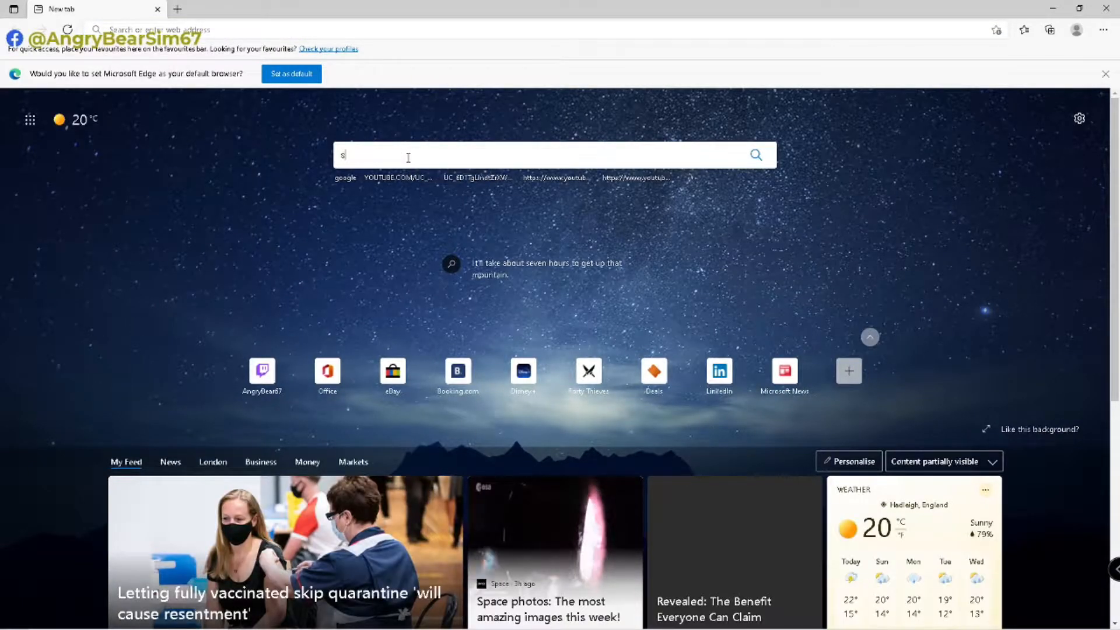
type("tick")
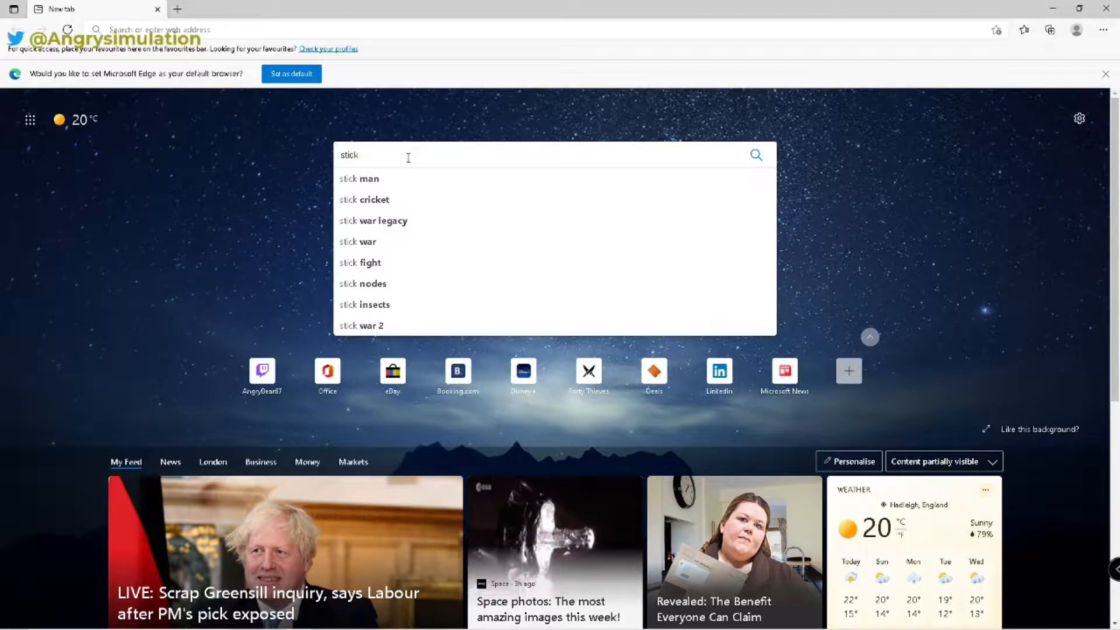
type("and r")
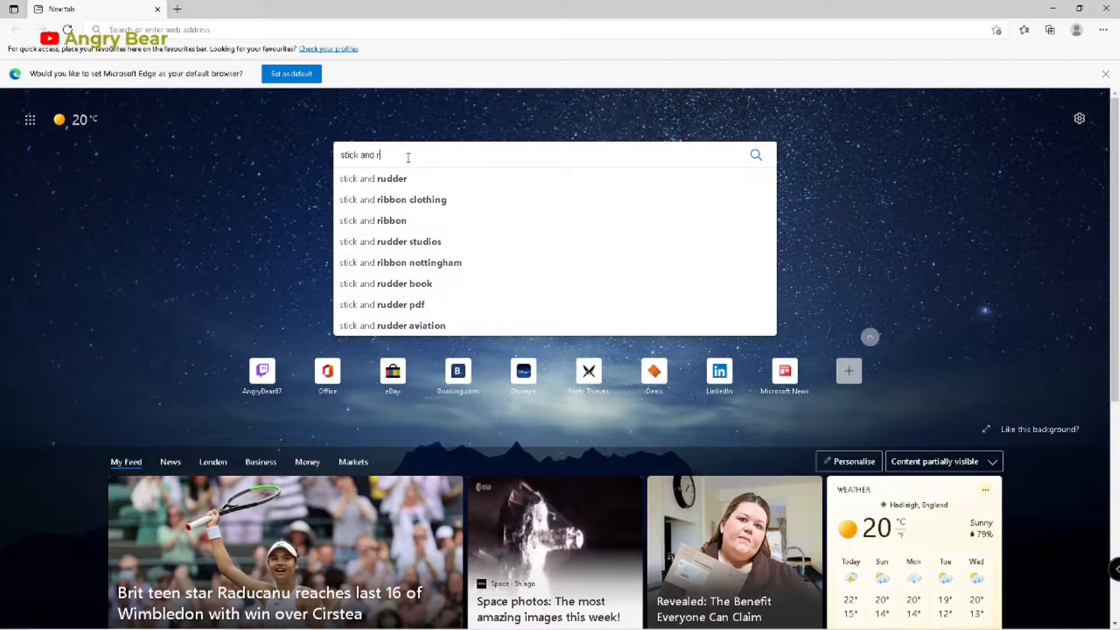
type("udder st")
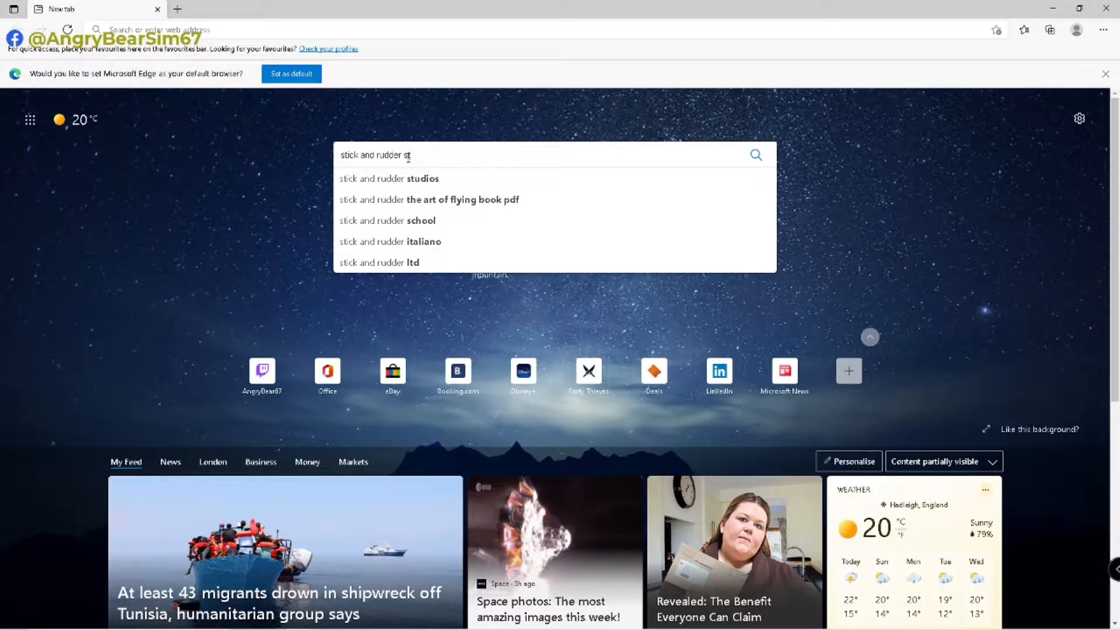
type("u")
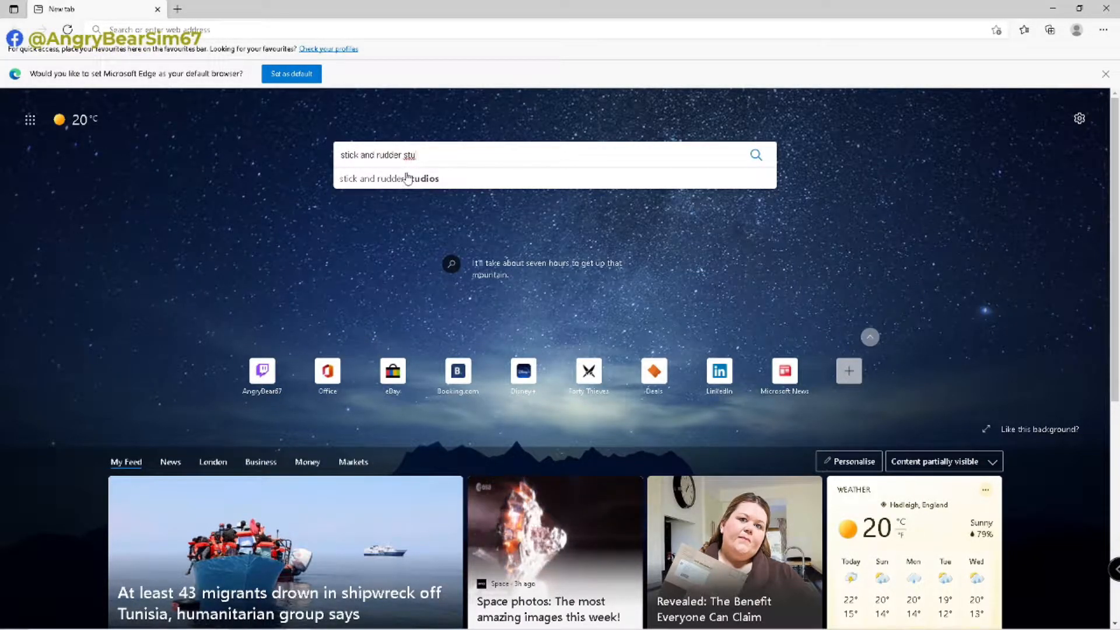
left_click(417, 178)
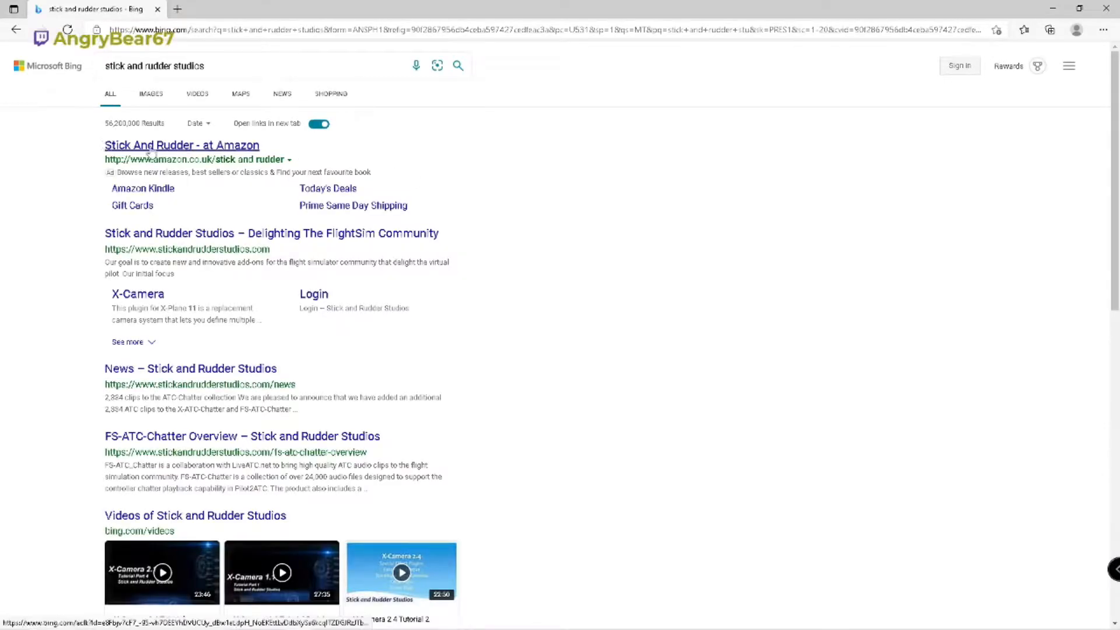
scroll(451, 296, "down", 2)
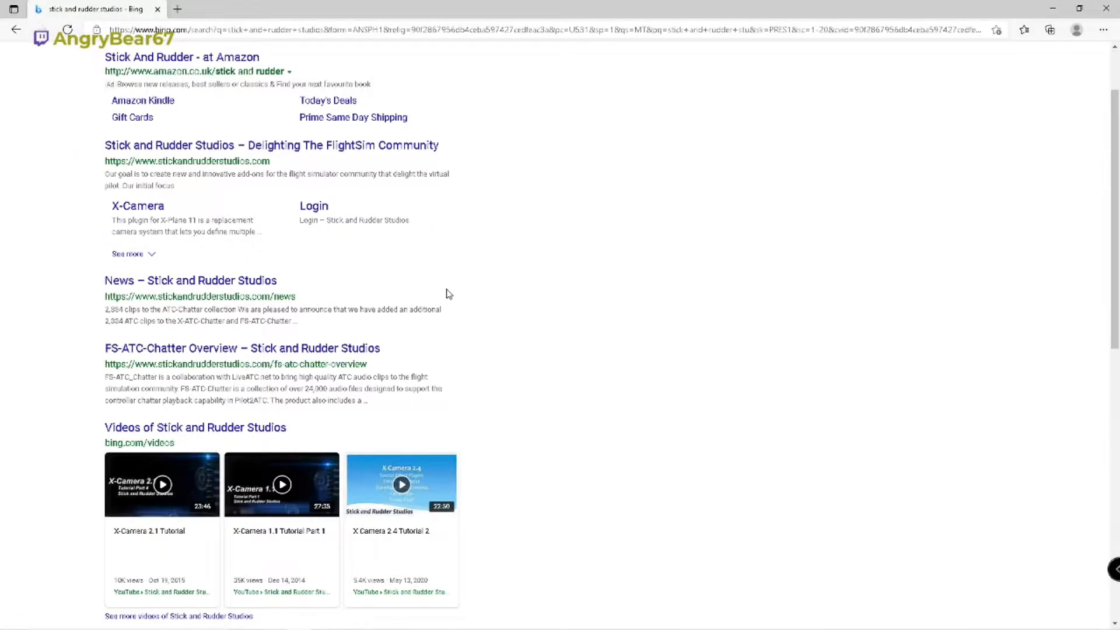
left_click(202, 150)
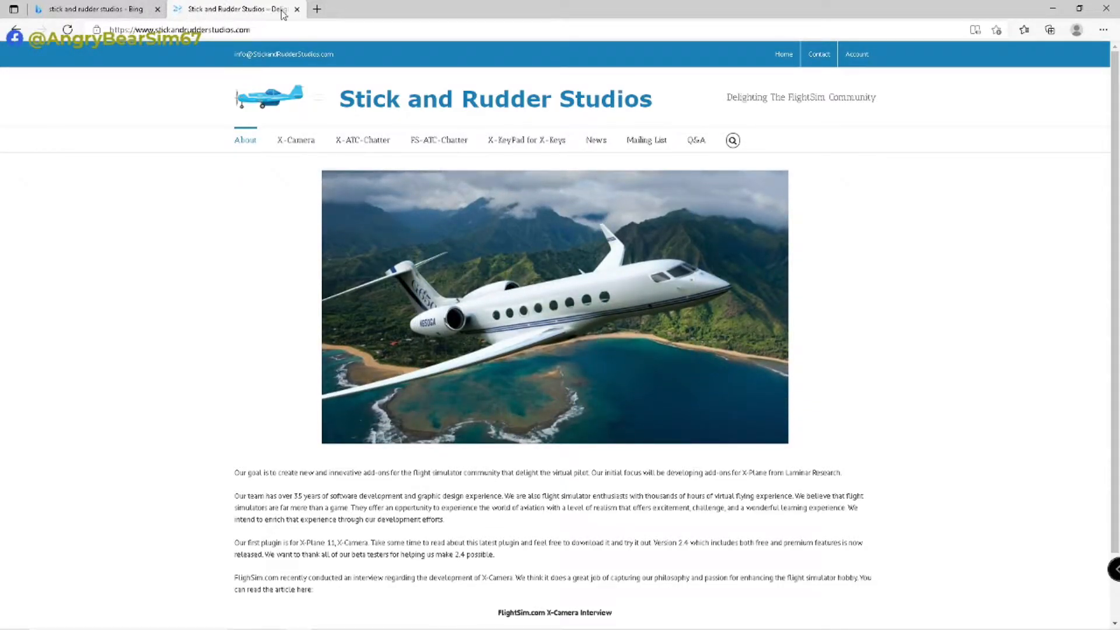
- Open the Download X-Camera page on the Stick and Rudder Studios website
mouse_move(857, 59)
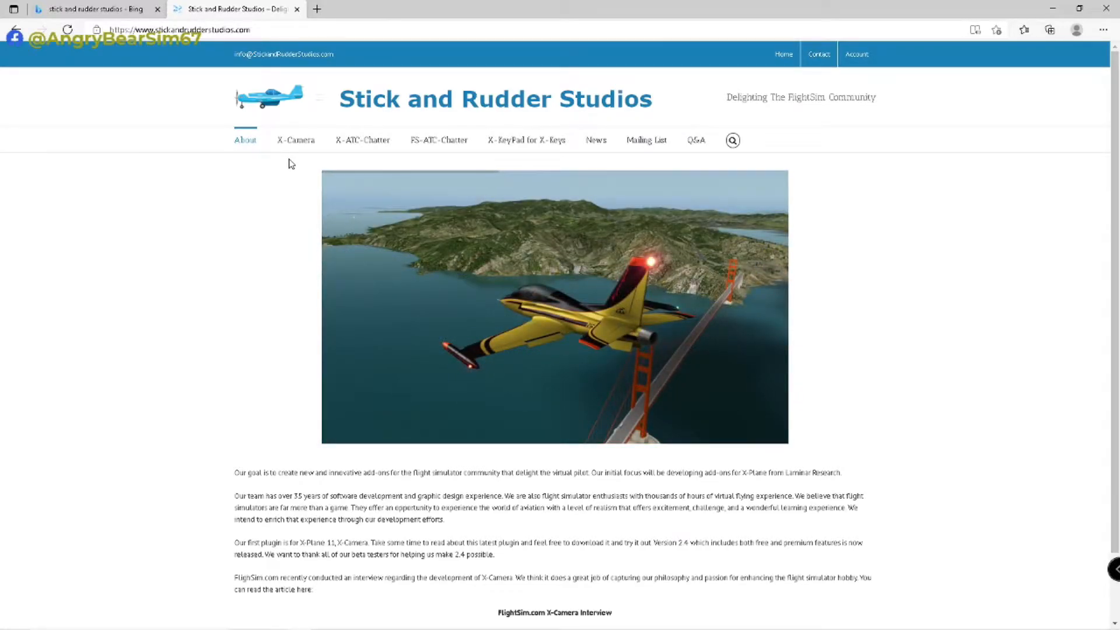
mouse_move(301, 150)
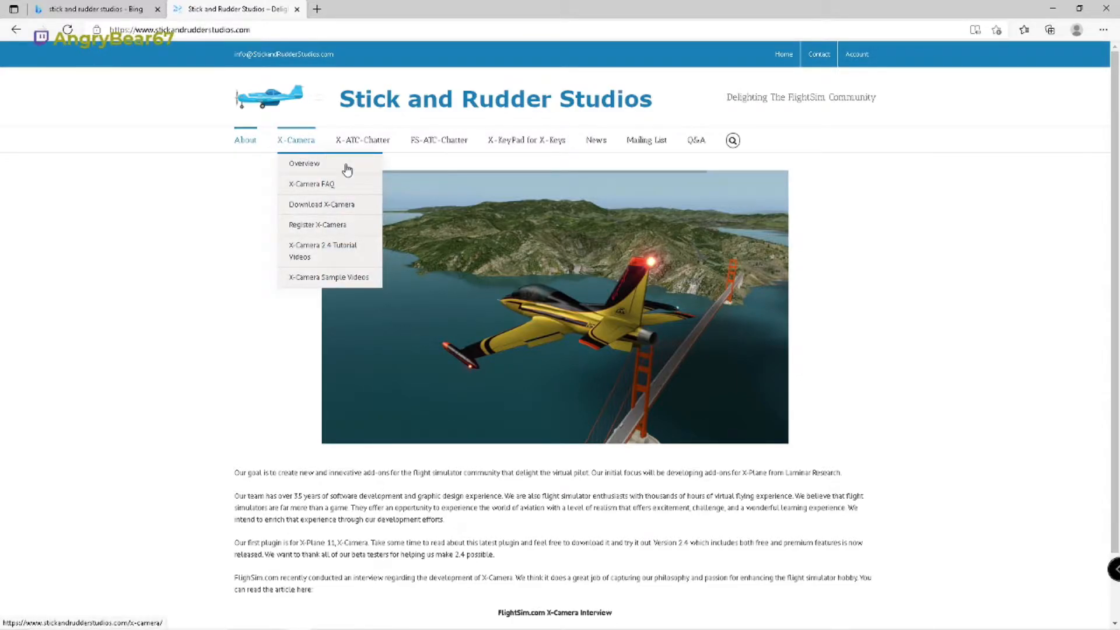
mouse_move(372, 151)
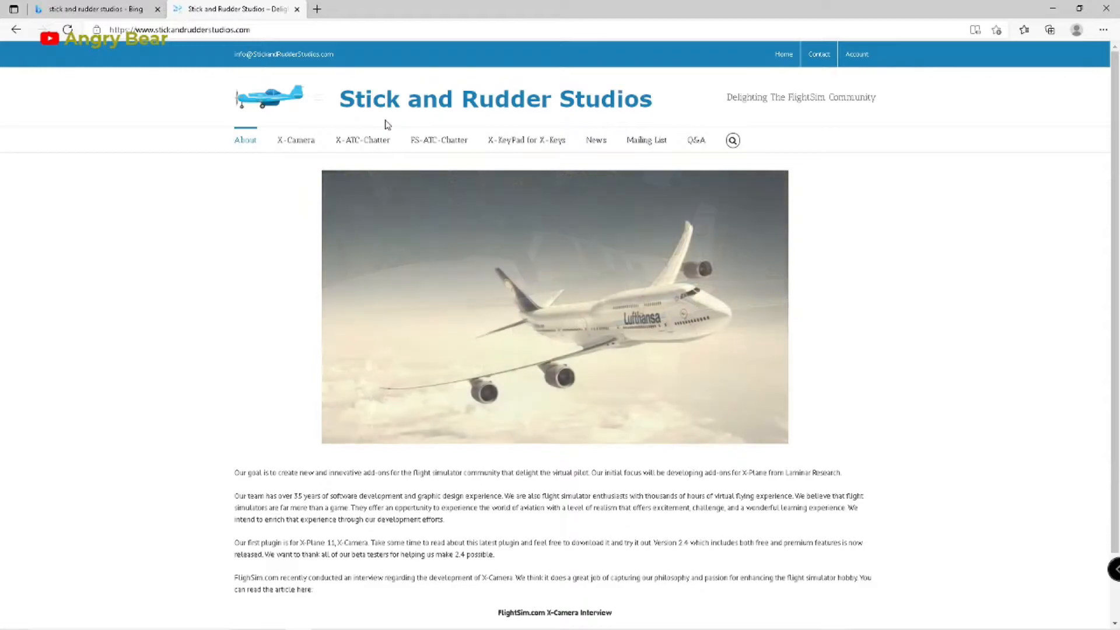
mouse_move(454, 148)
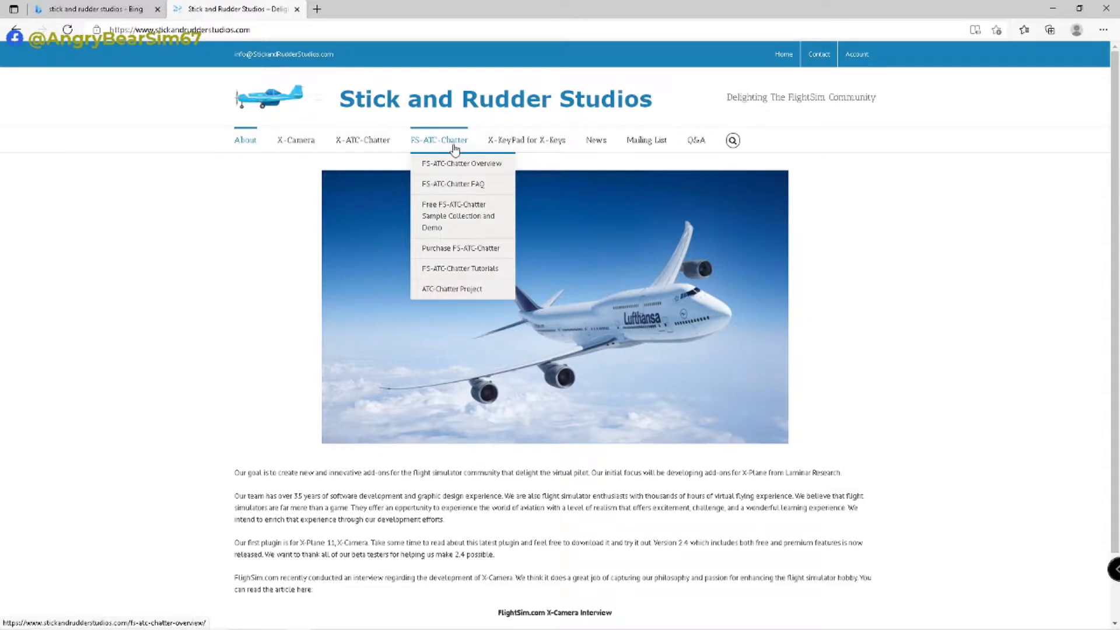
mouse_move(519, 147)
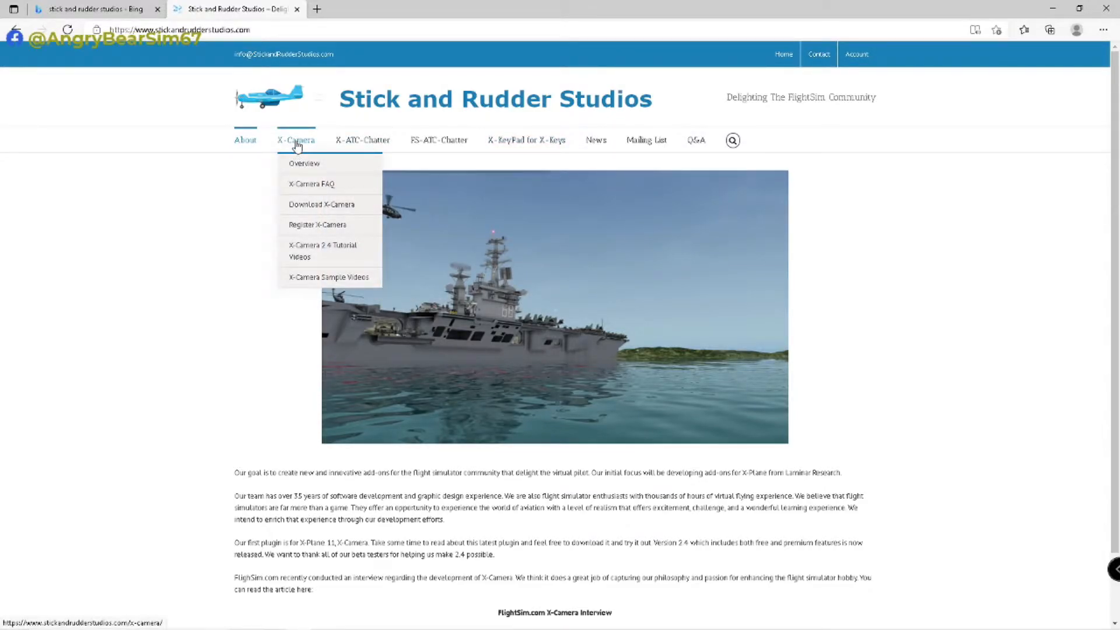
left_click(314, 205)
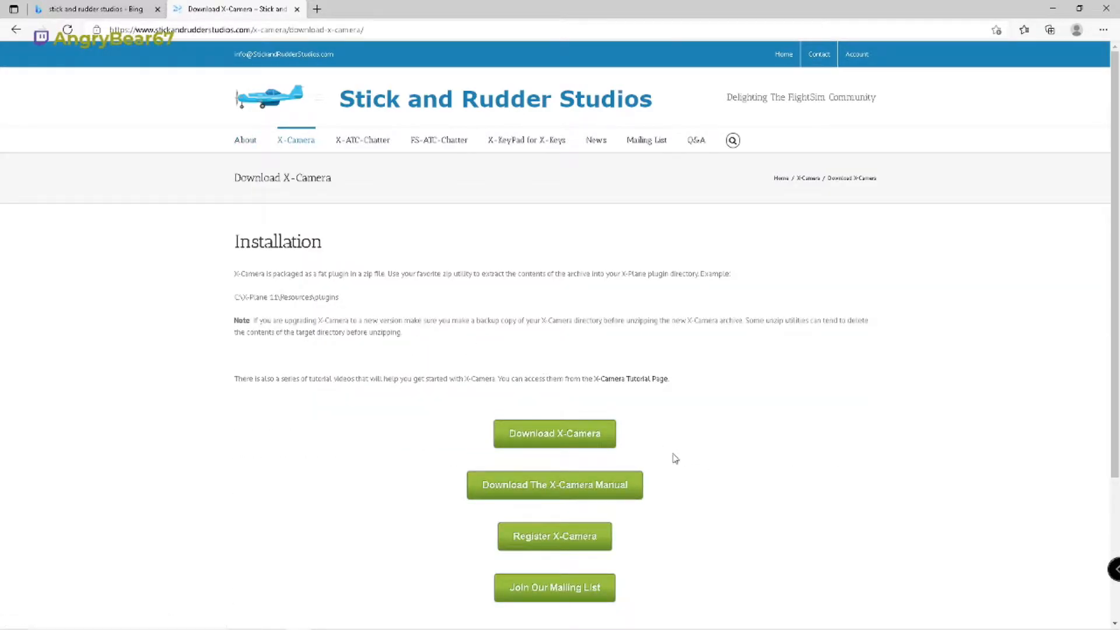
- Download the X-Camera plugin zip and dismiss the list of downloads
scroll(722, 428, "down", 3)
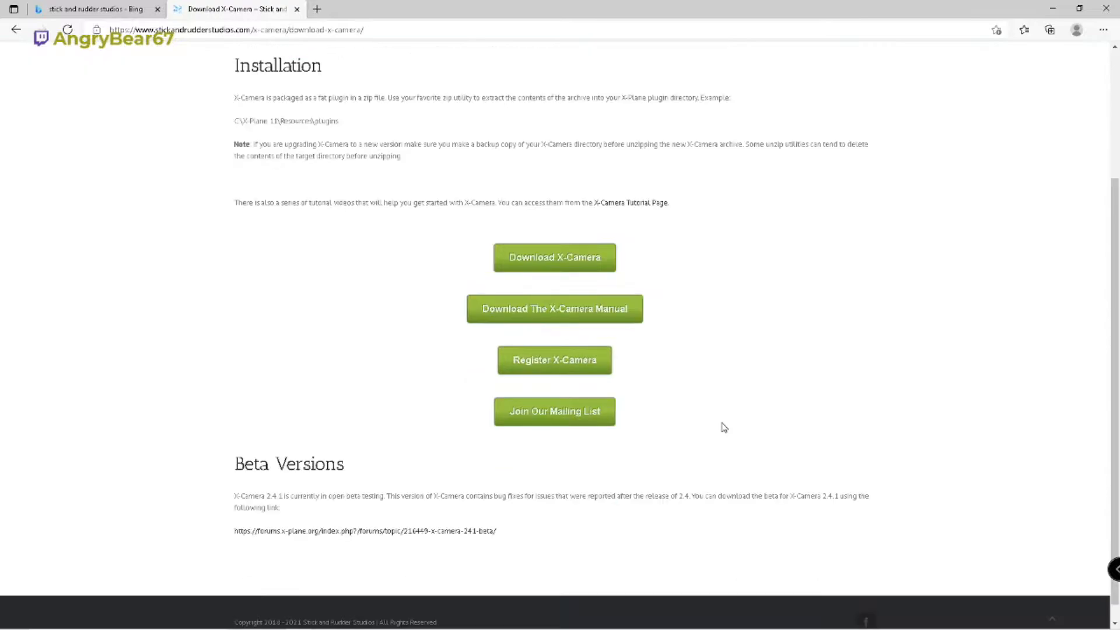
left_click(580, 267)
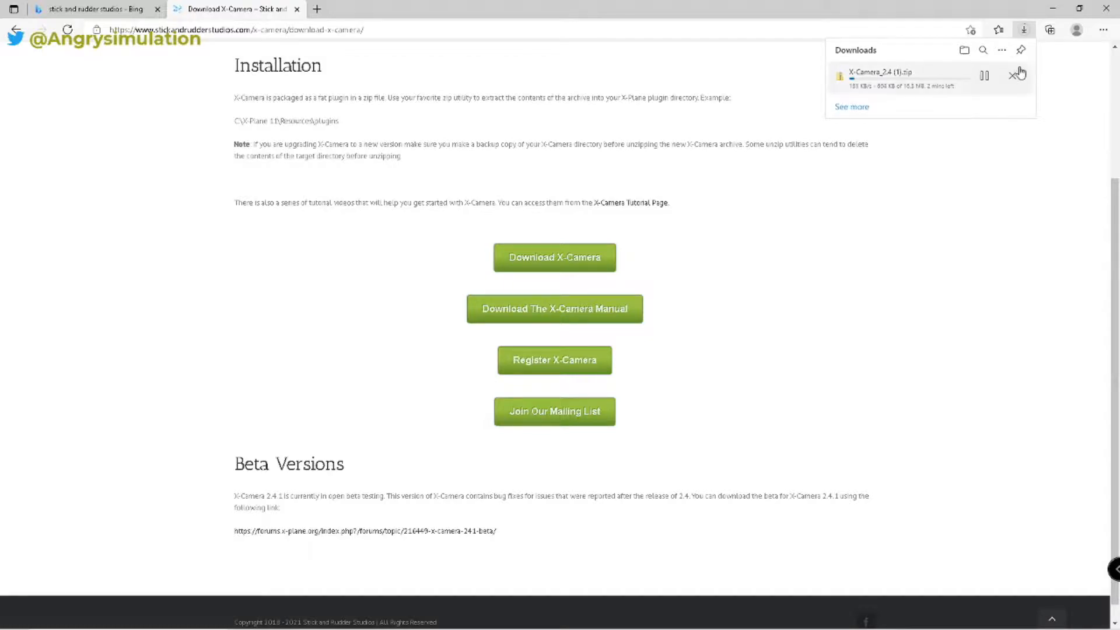
left_click(892, 145)
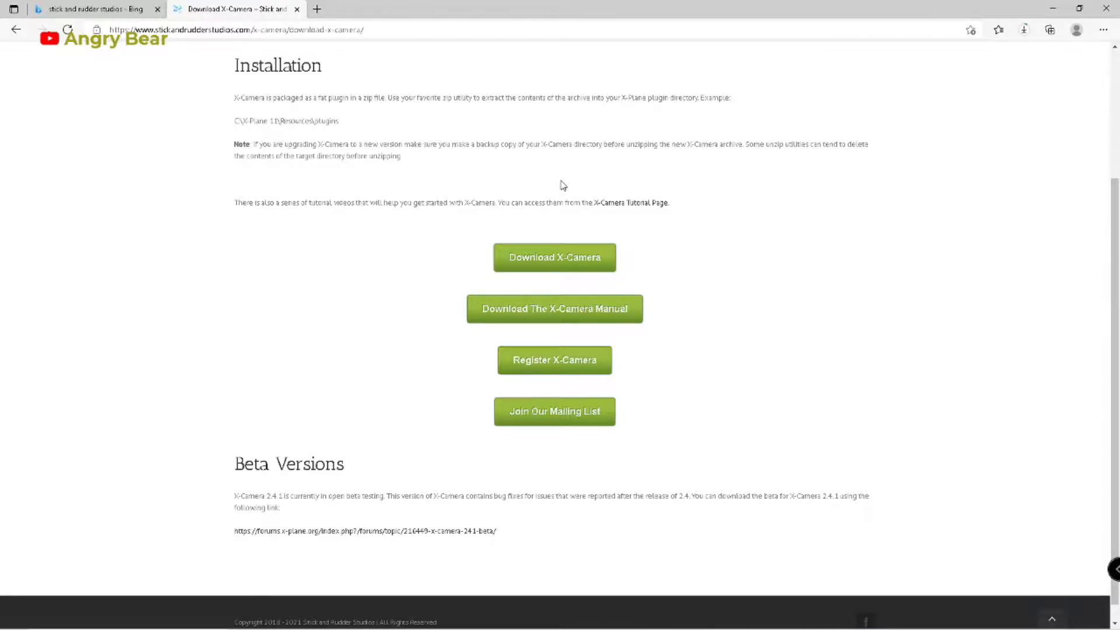
scroll(678, 196, "up", 3)
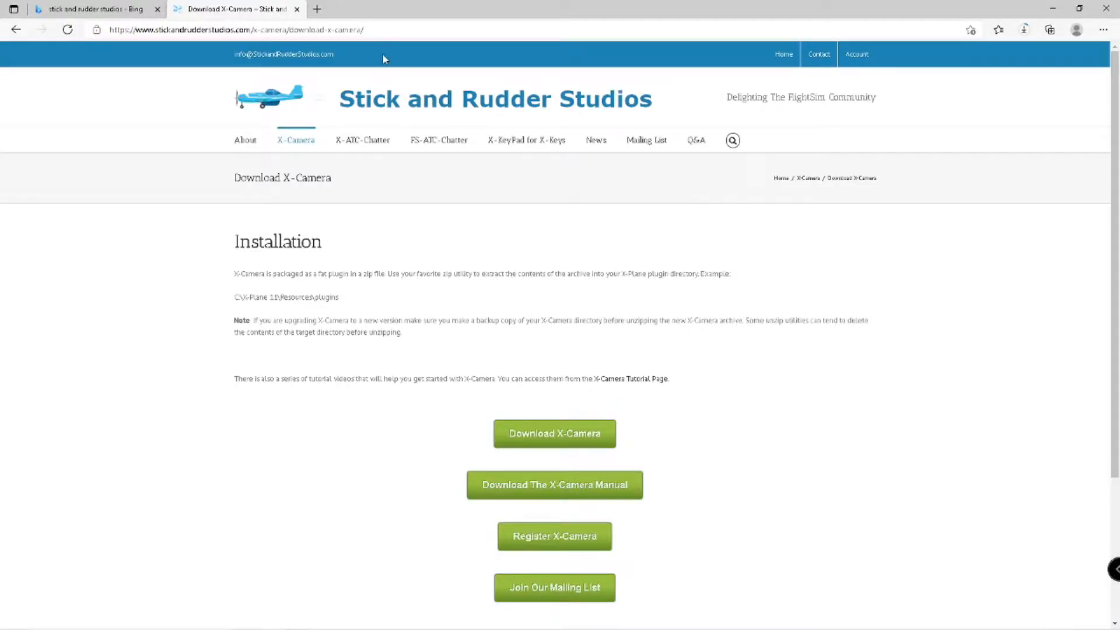
- Search the web for "x plane org uk" in a new browser tab
left_click(317, 9)
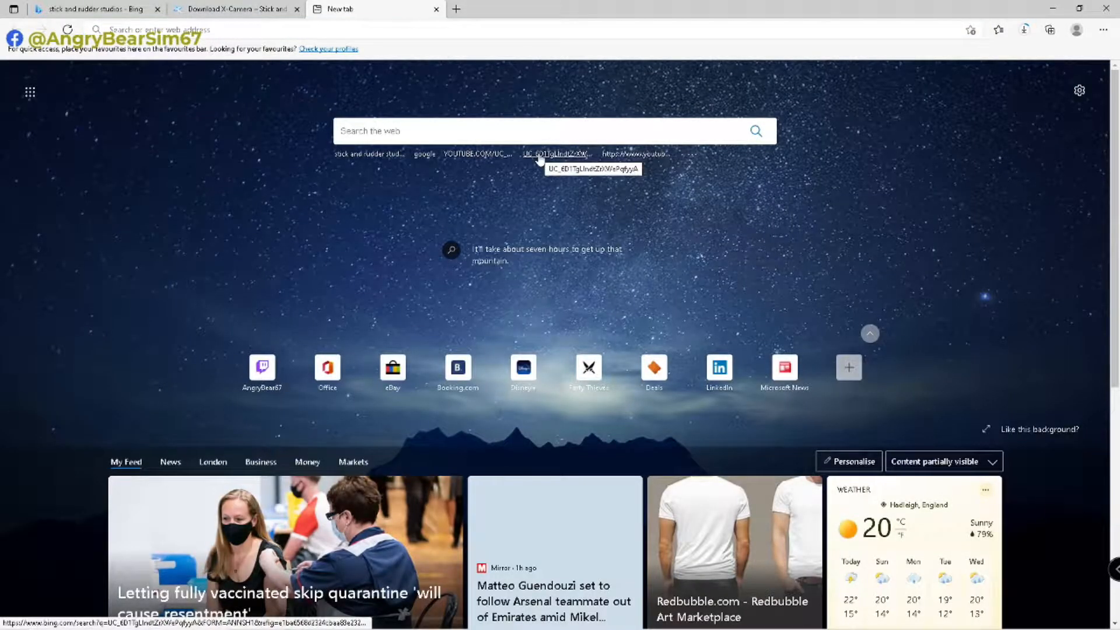
type("x pl")
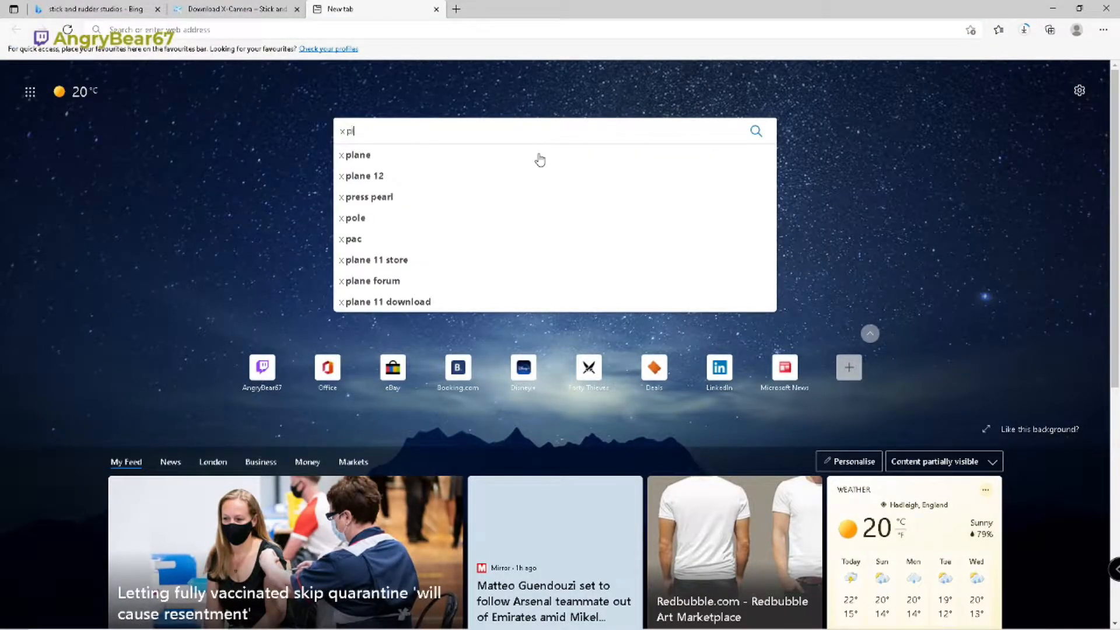
type("ane ")
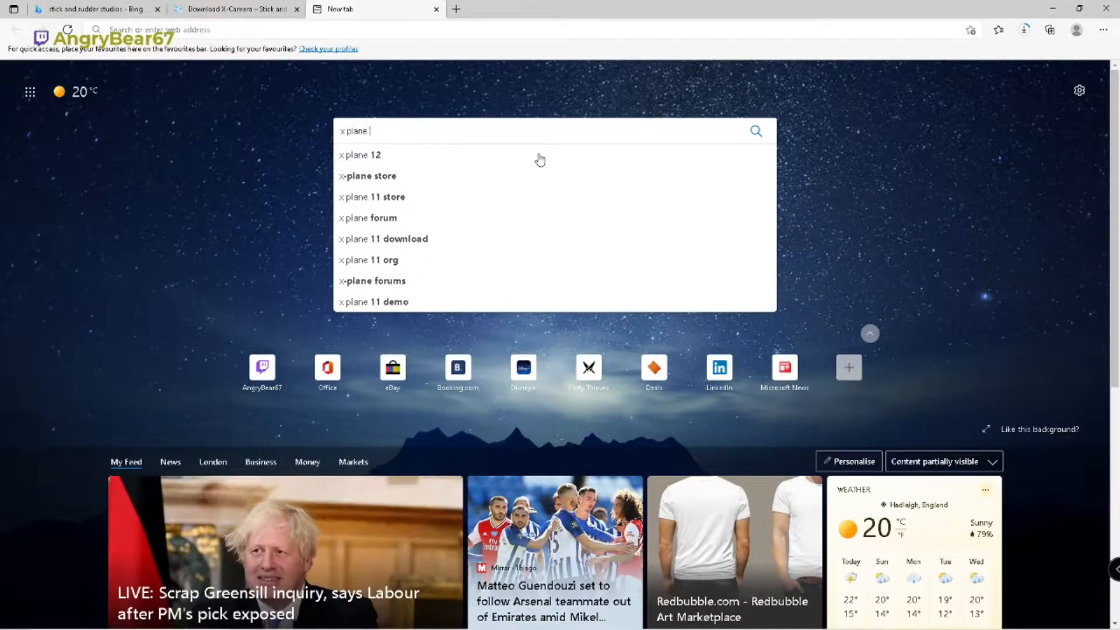
type(".or")
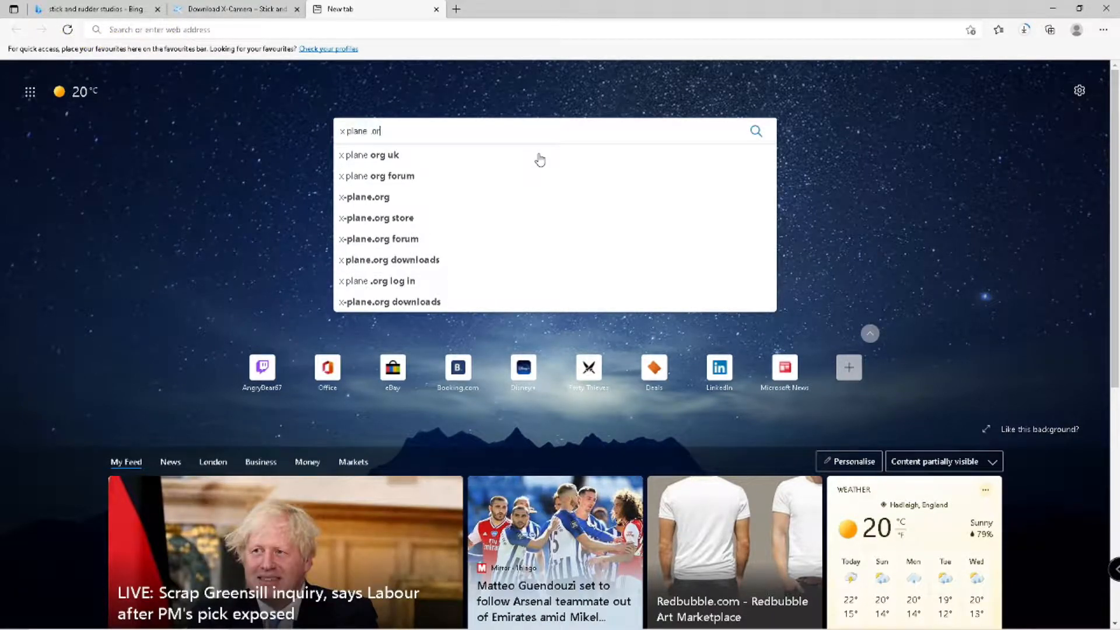
left_click(430, 165)
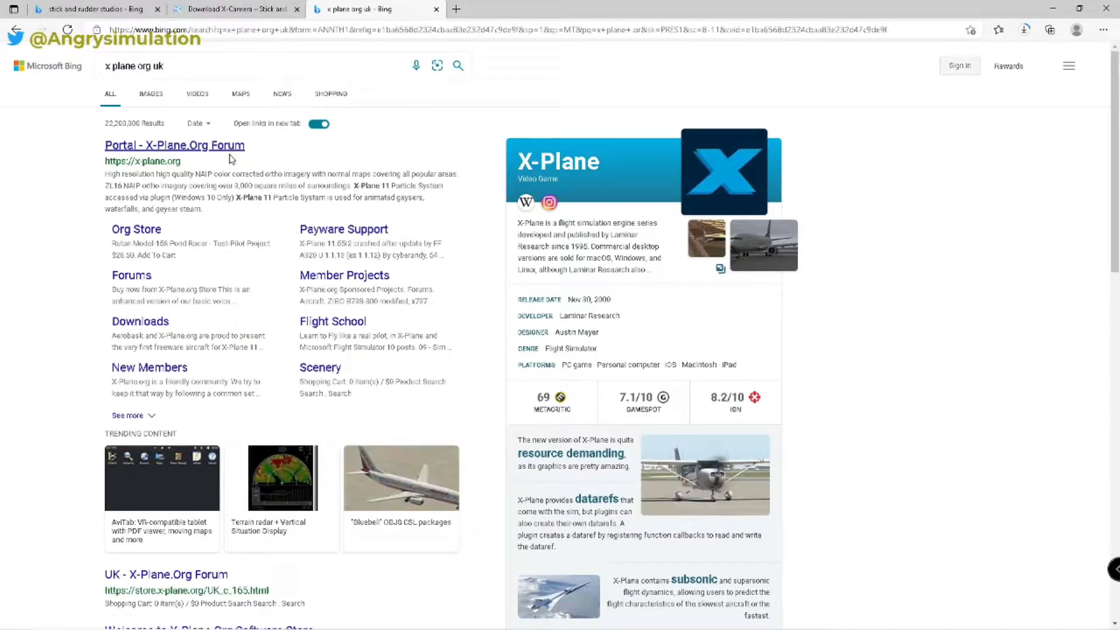
- Close the X-Plane.Org forum portal after opening it, and open the Org Store from the search results instead
left_click(231, 150)
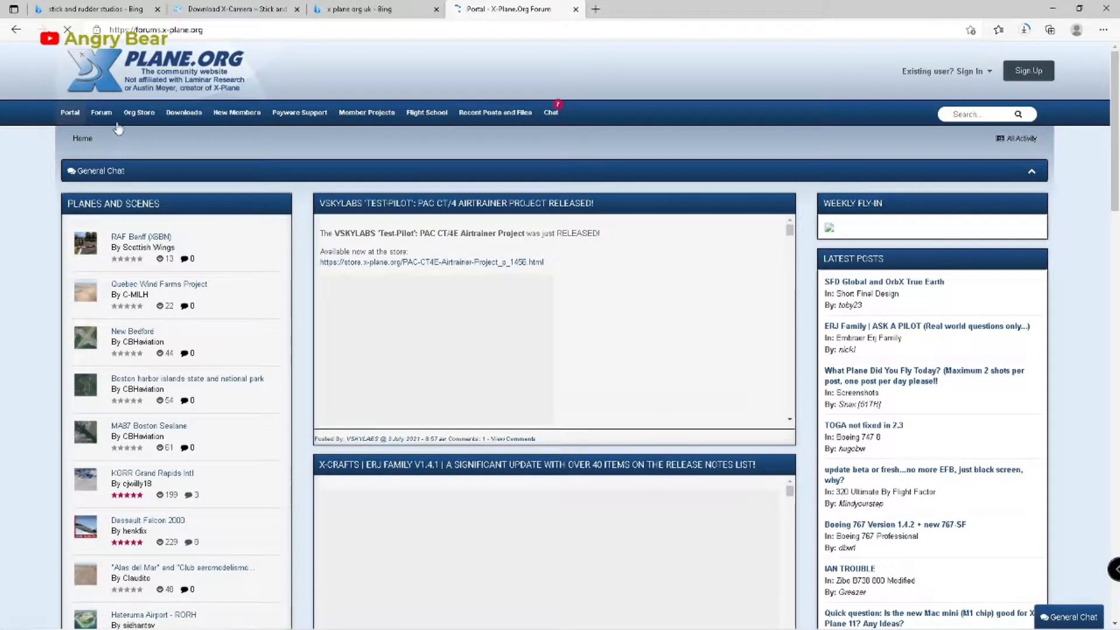
left_click(575, 8)
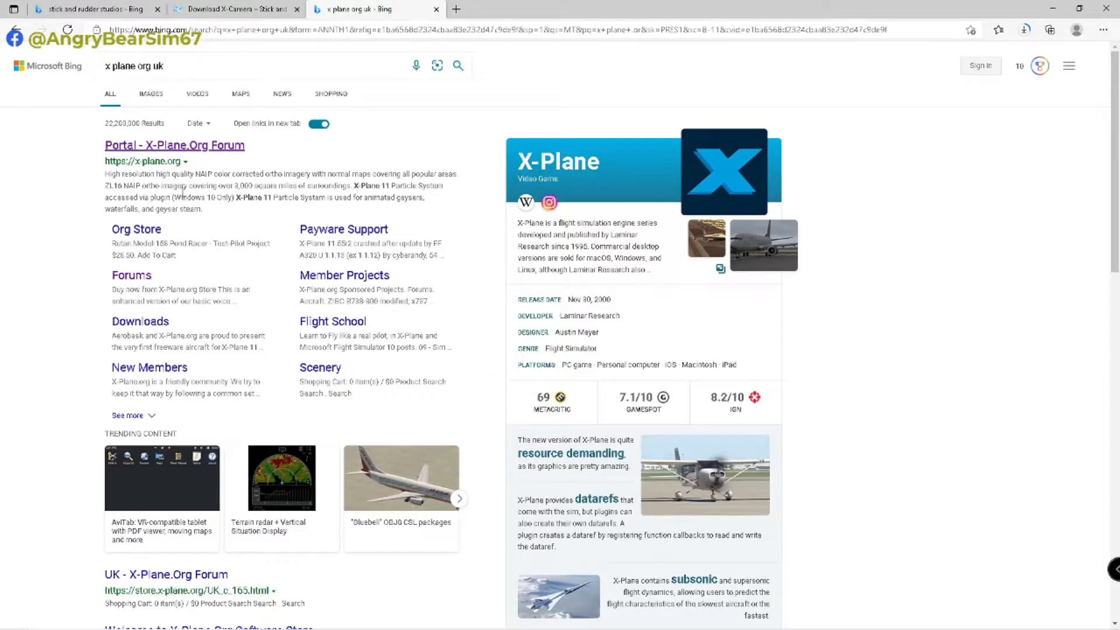
left_click(146, 230)
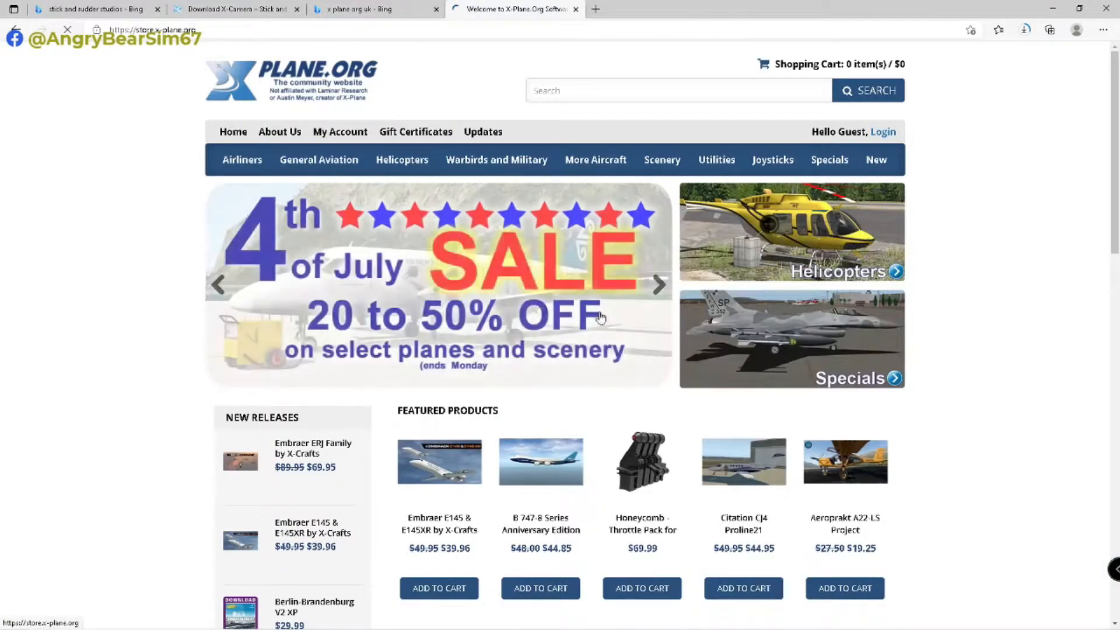
- Try to search the X-Plane.Org store for "x camera"
left_click(646, 91)
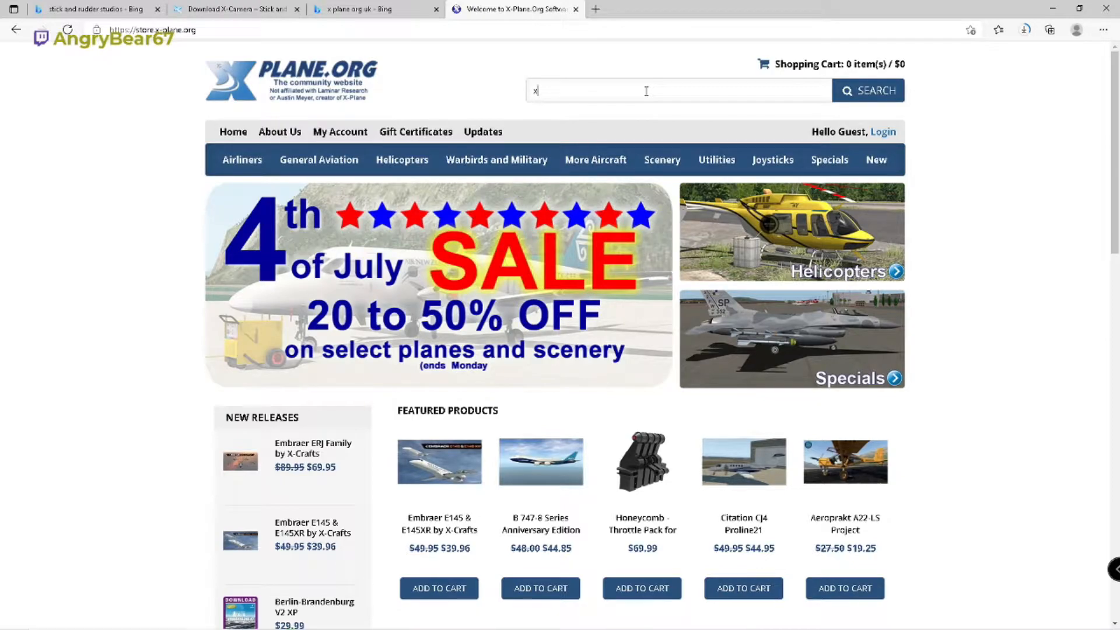
type("x camera")
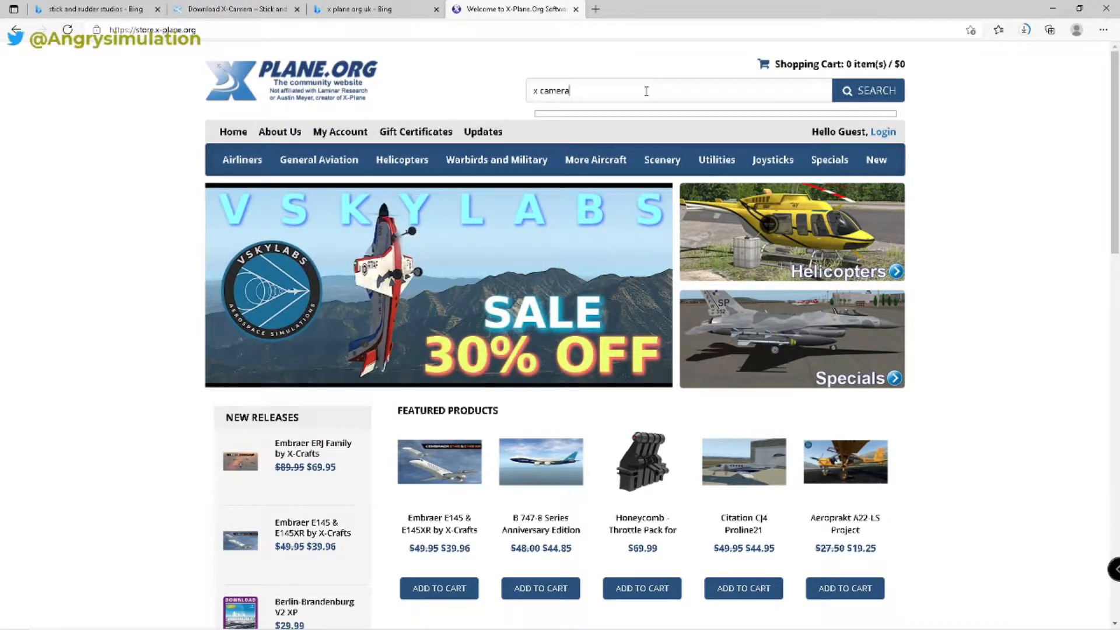
key("Return")
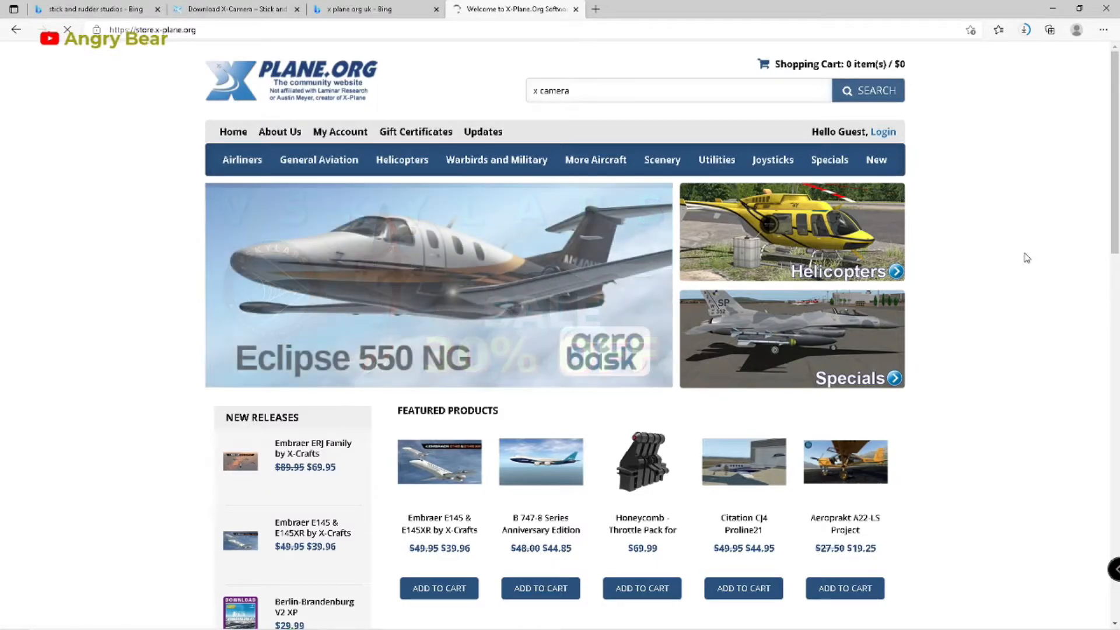
scroll(972, 298, "down", 5)
scroll(972, 298, "up", 5)
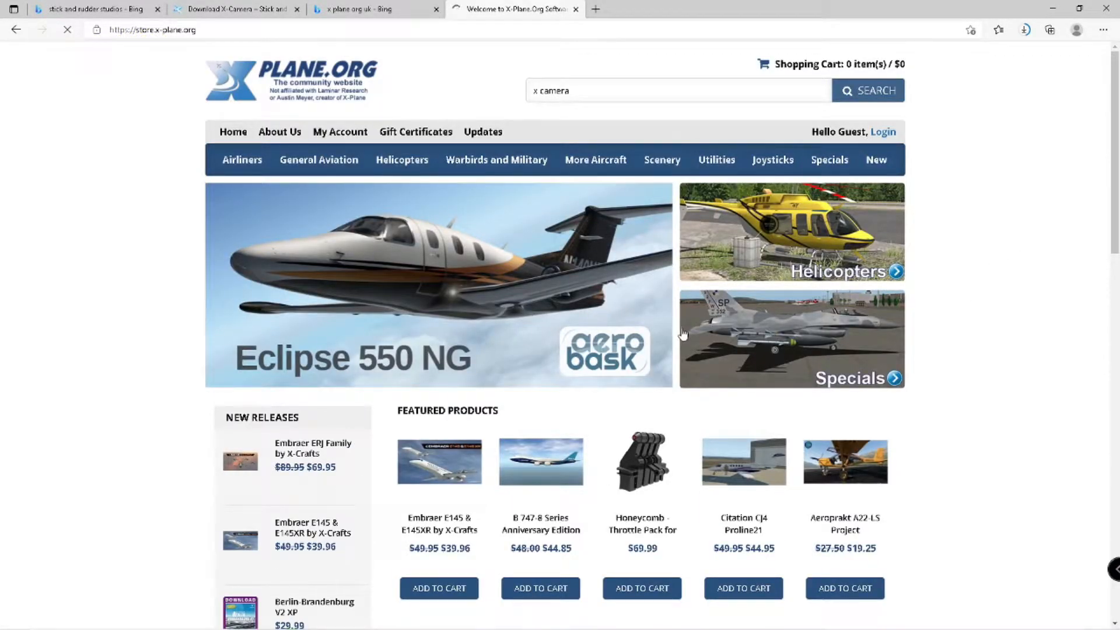
- Browse the store's Utilities category to find the X-Camera product listing
left_click(720, 161)
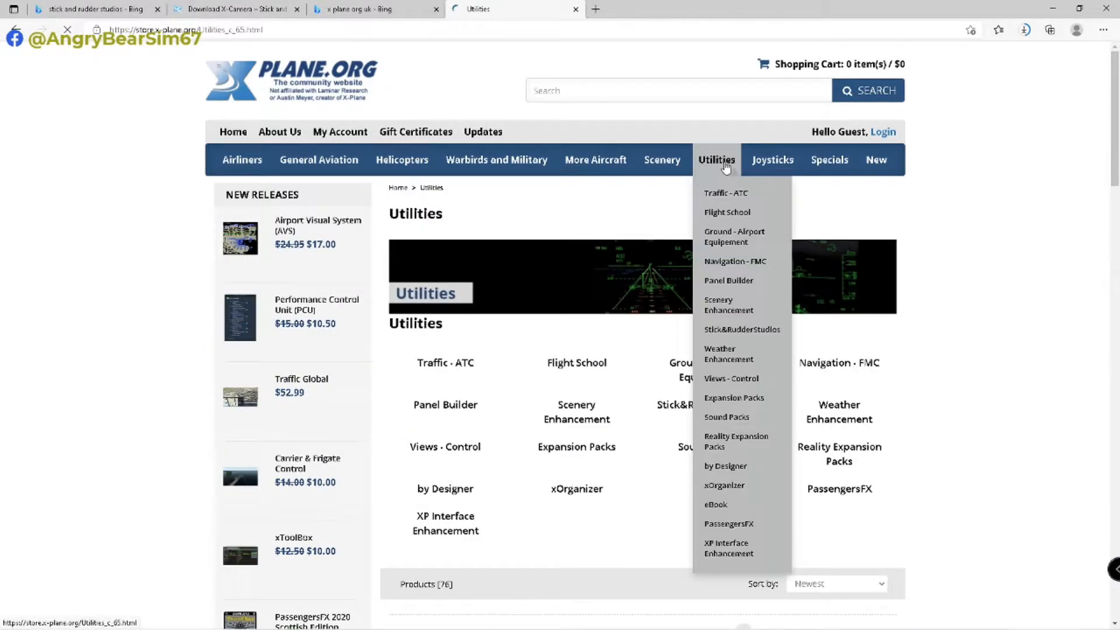
scroll(940, 332, "down", 4)
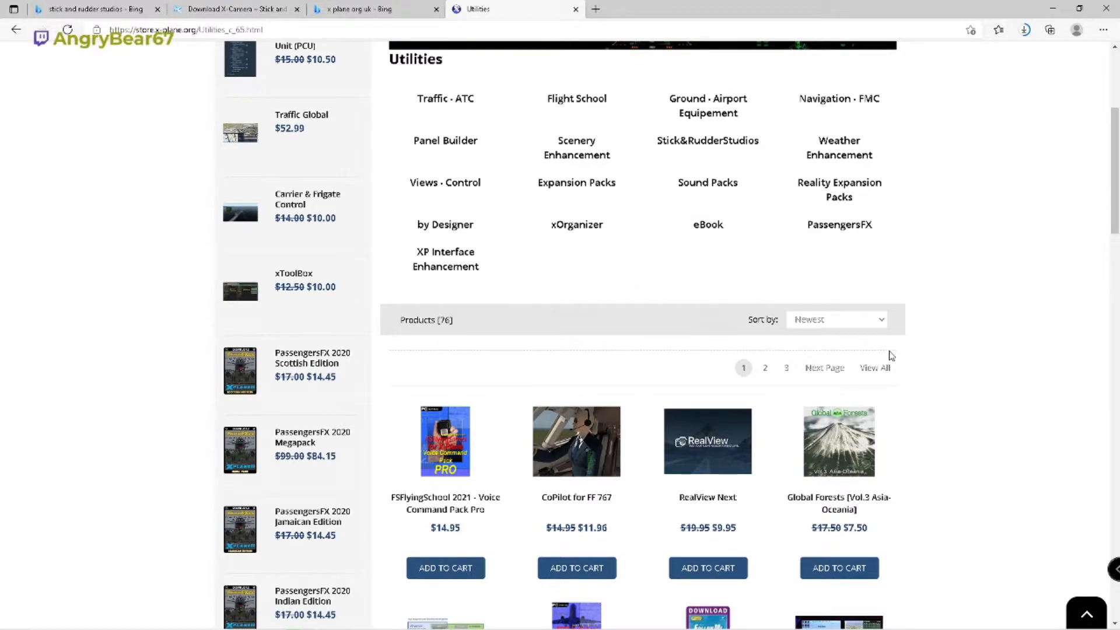
scroll(891, 355, "down", 8)
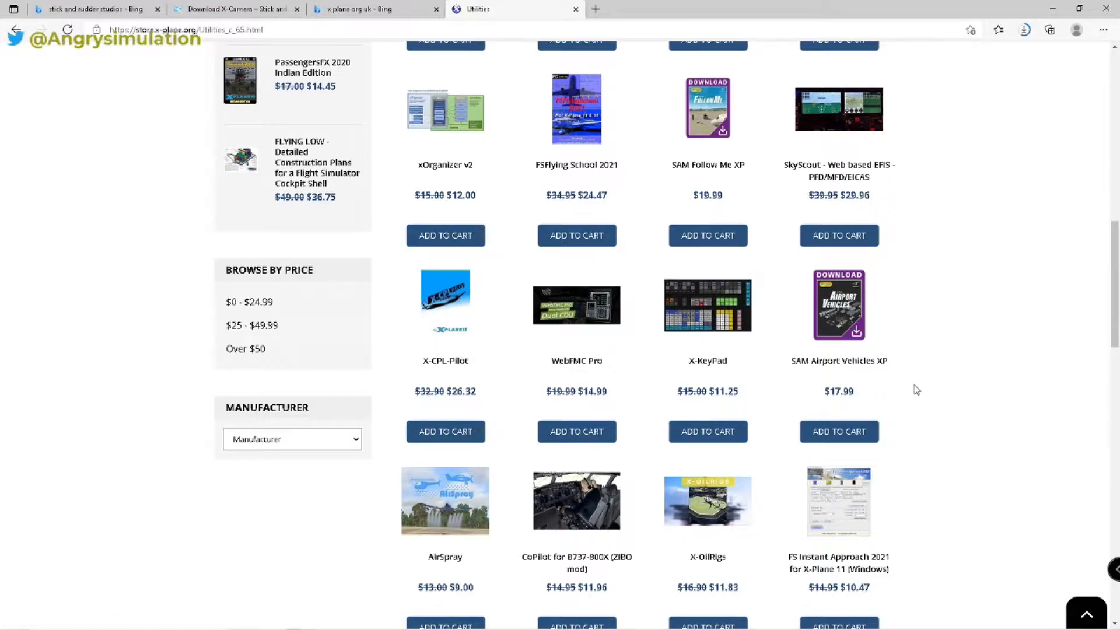
scroll(916, 389, "down", 2)
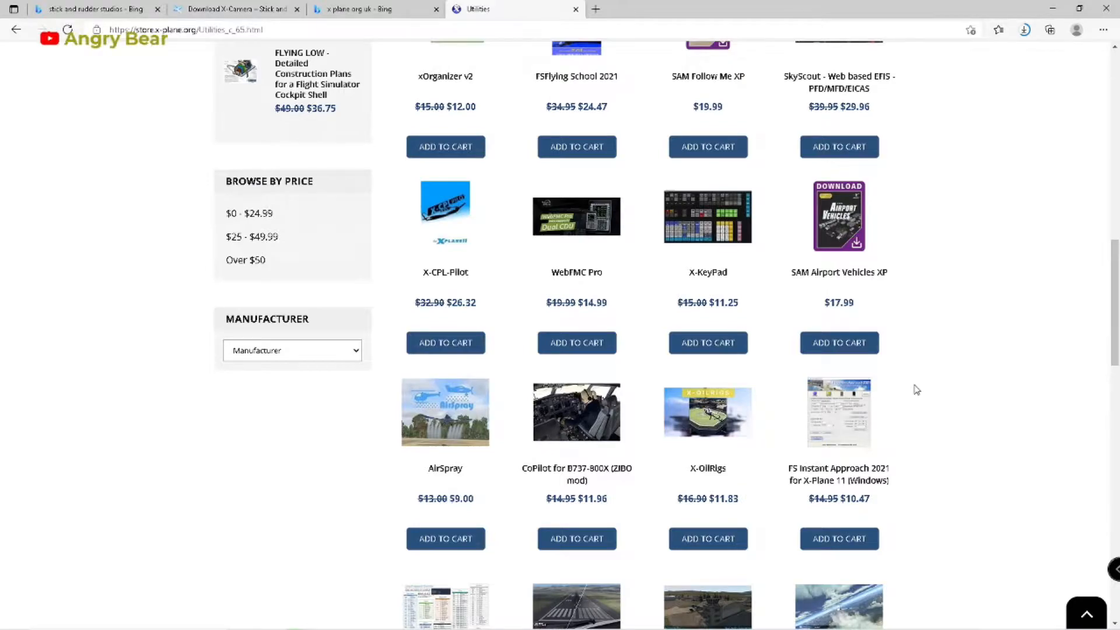
scroll(917, 390, "down", 5)
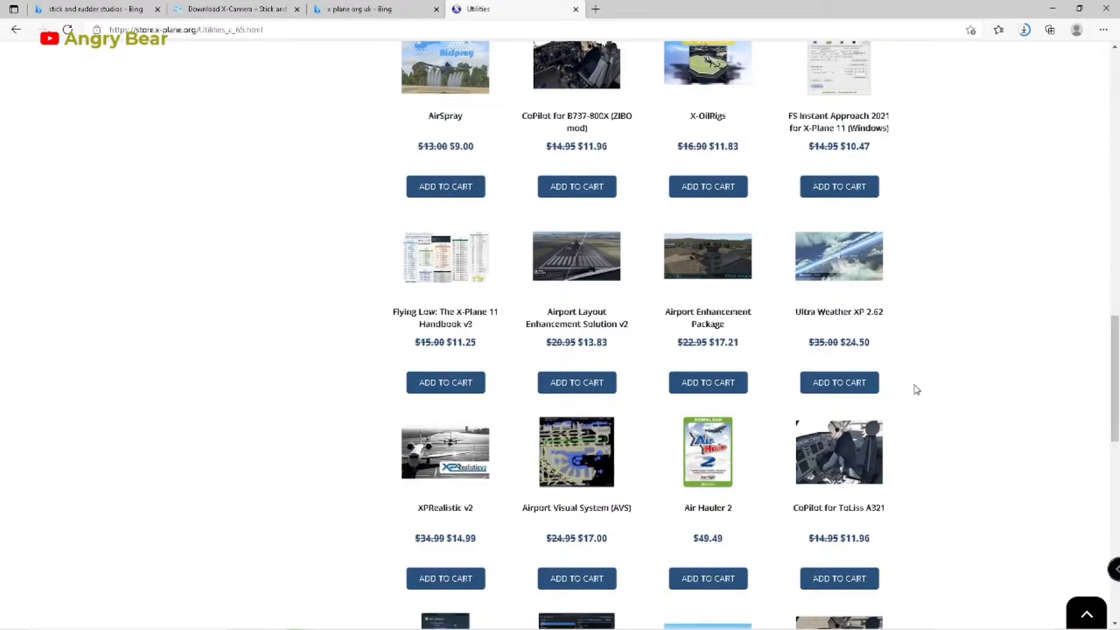
scroll(916, 389, "down", 5)
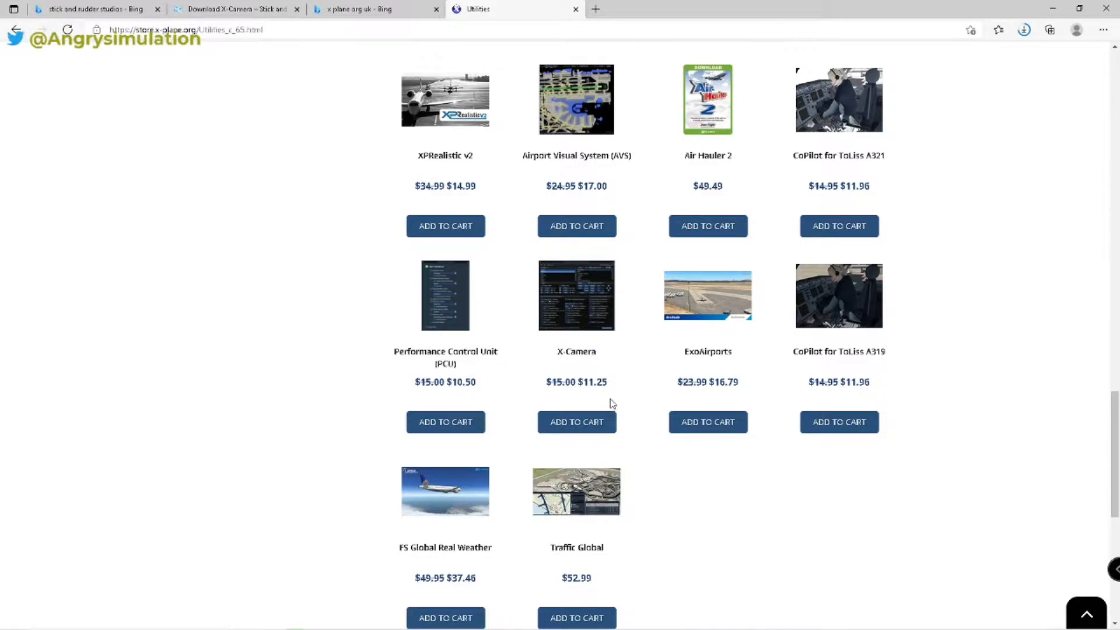
- Open the X-Camera product preview, look through its enlarged screenshots, and close the preview
left_click(580, 295)
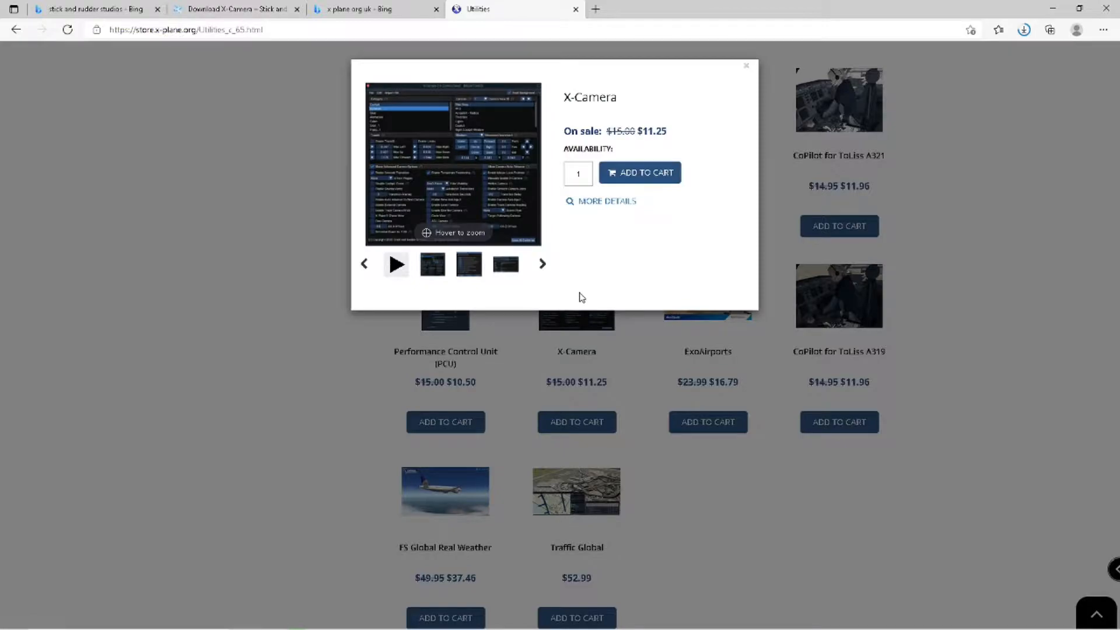
left_click(456, 233)
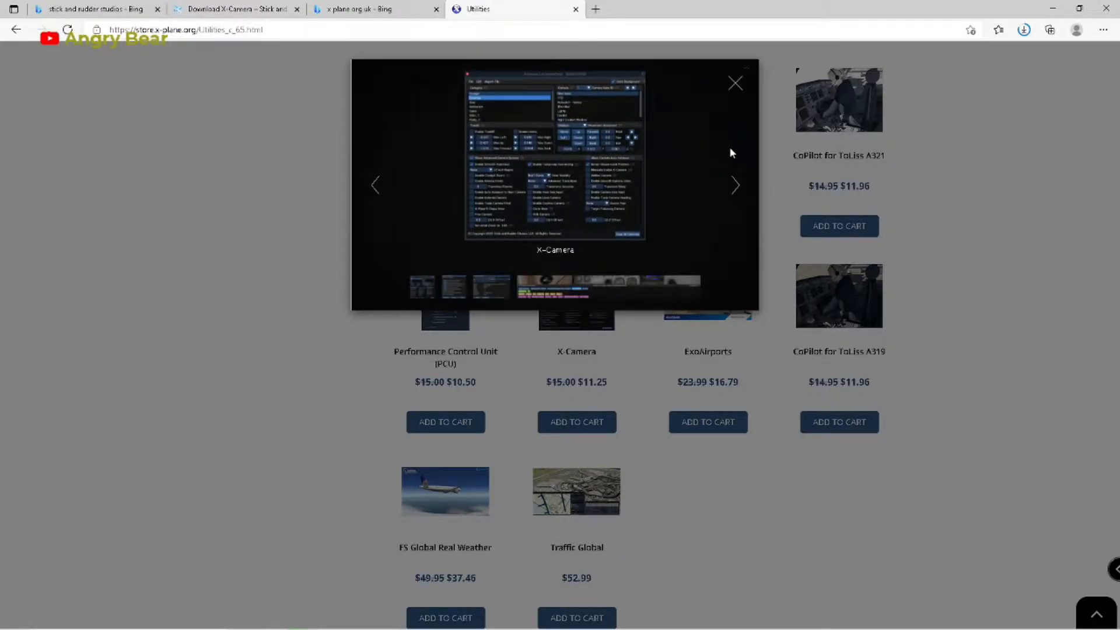
left_click(736, 185)
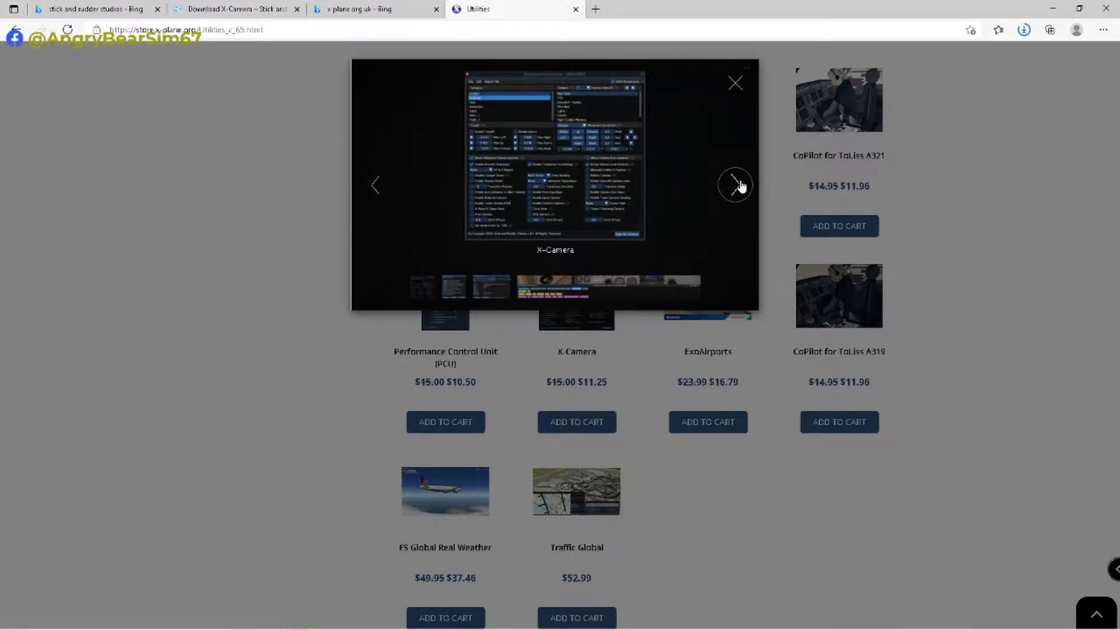
left_click(736, 185)
left_click(738, 186)
left_click(738, 185)
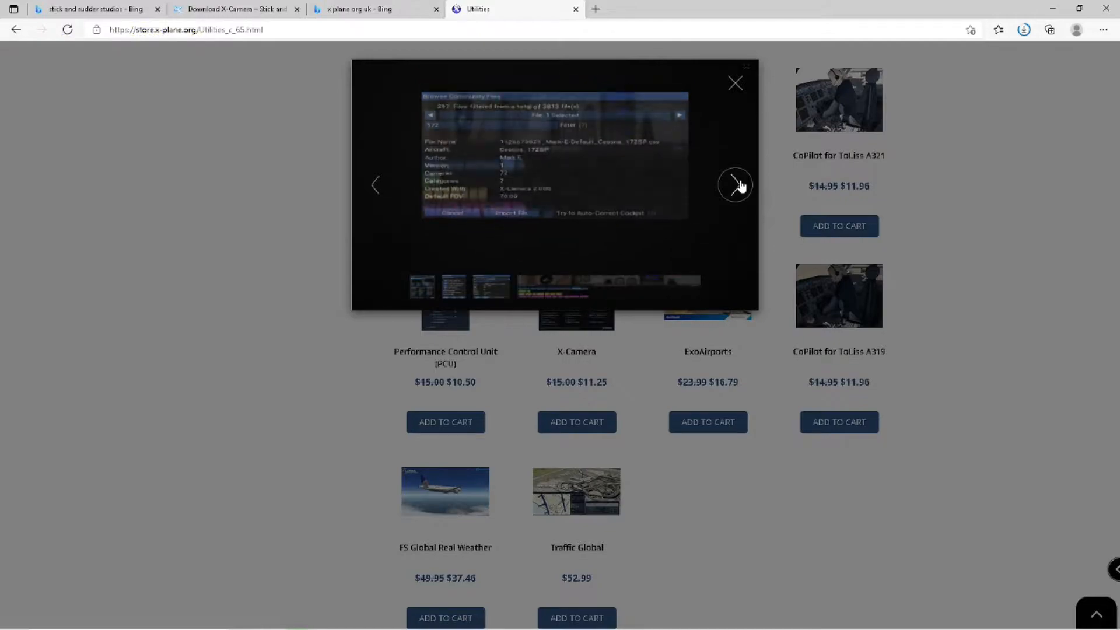
left_click(735, 83)
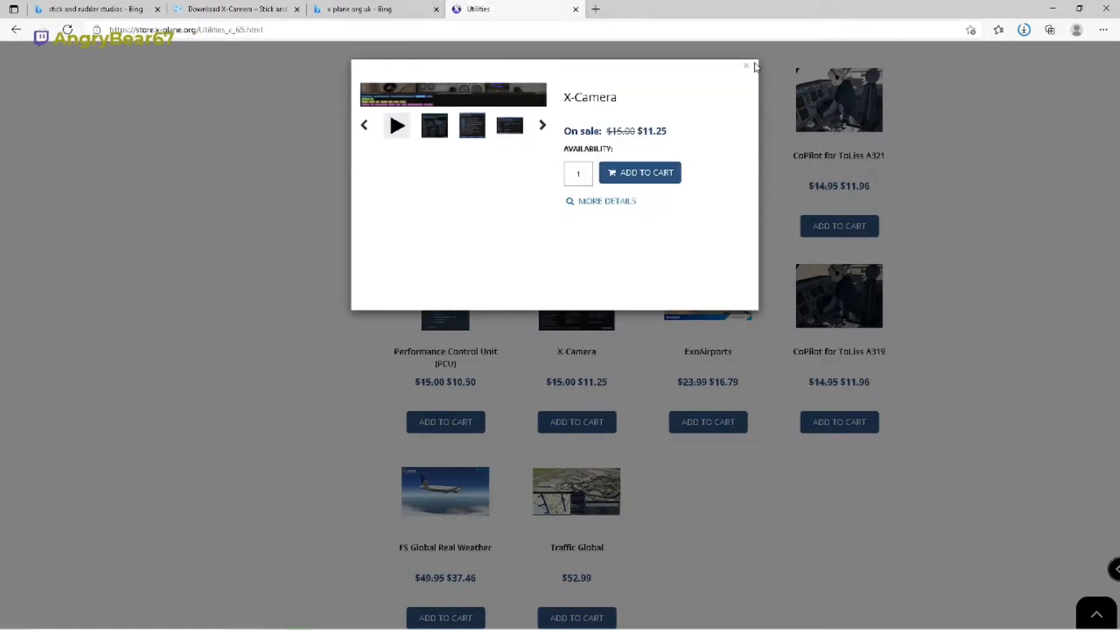
left_click(747, 67)
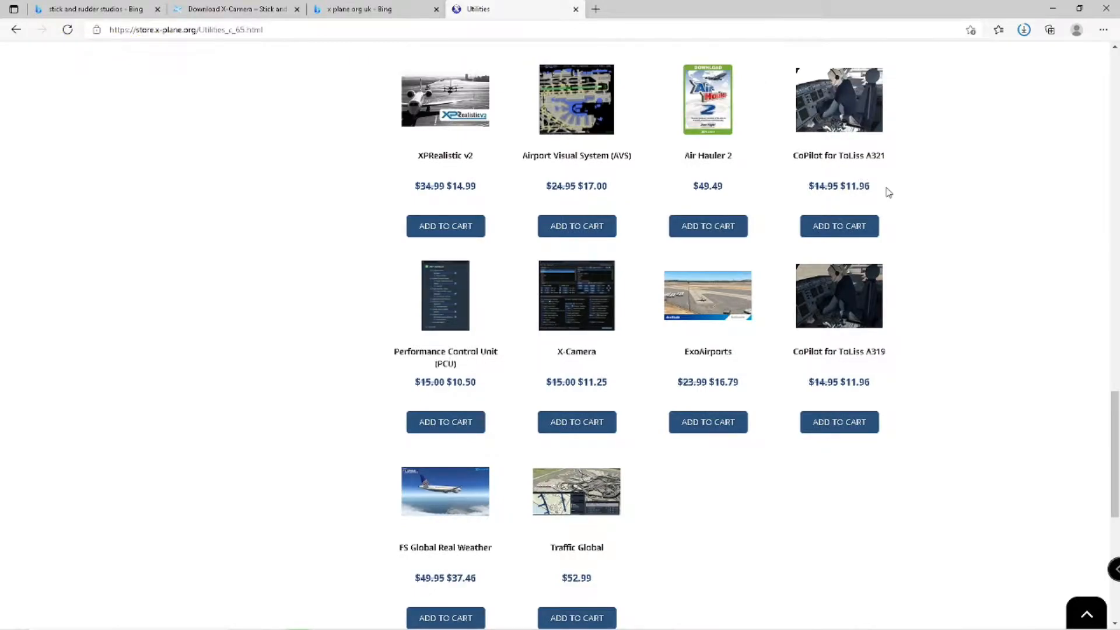
- Close the store, search results and X-Camera download pages to return to the X-Plane simulator
scroll(889, 193, "up", 5)
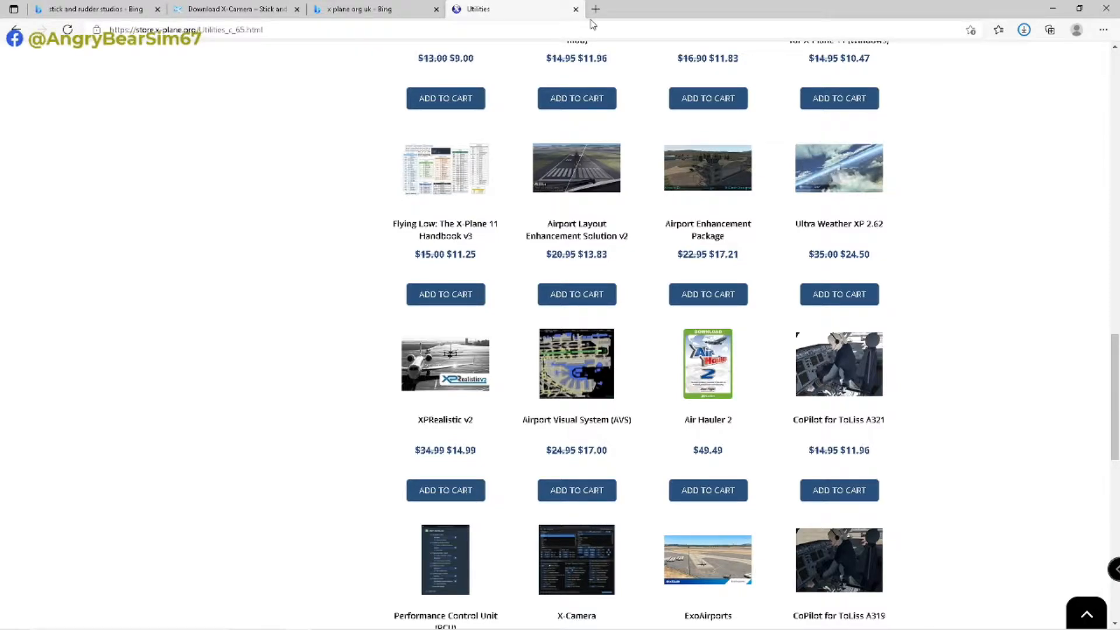
left_click(575, 10)
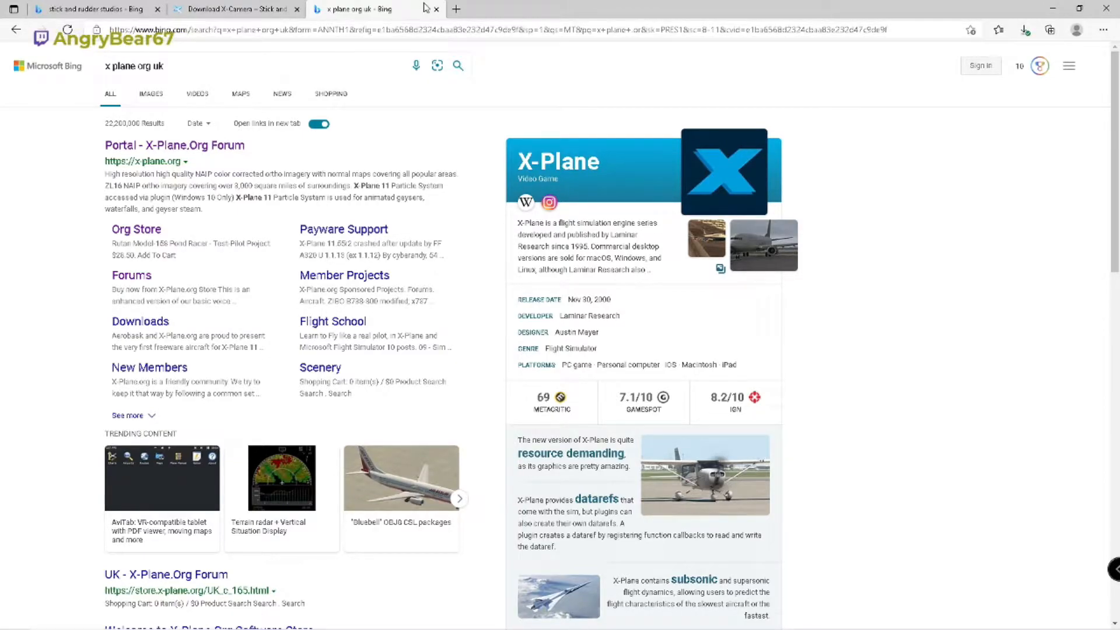
left_click(436, 9)
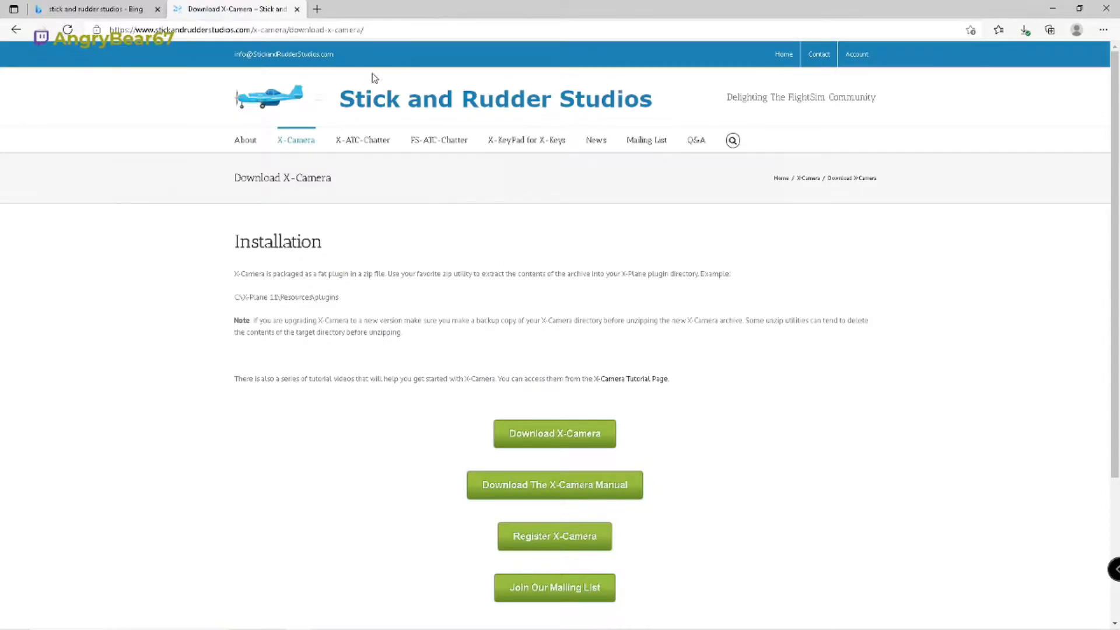
left_click(297, 9)
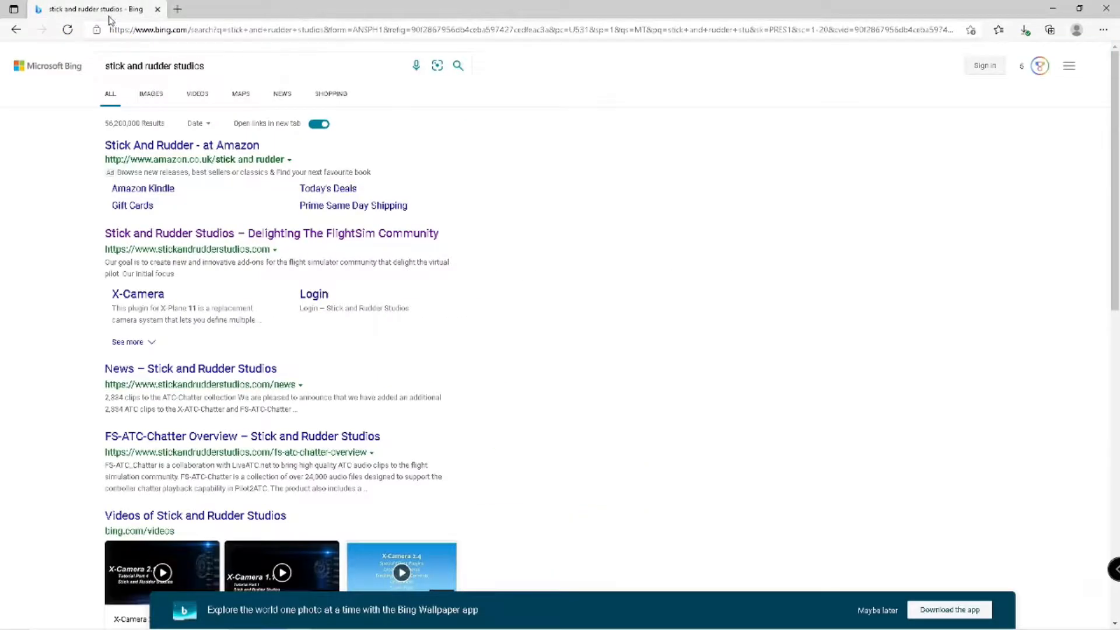
left_click(158, 10)
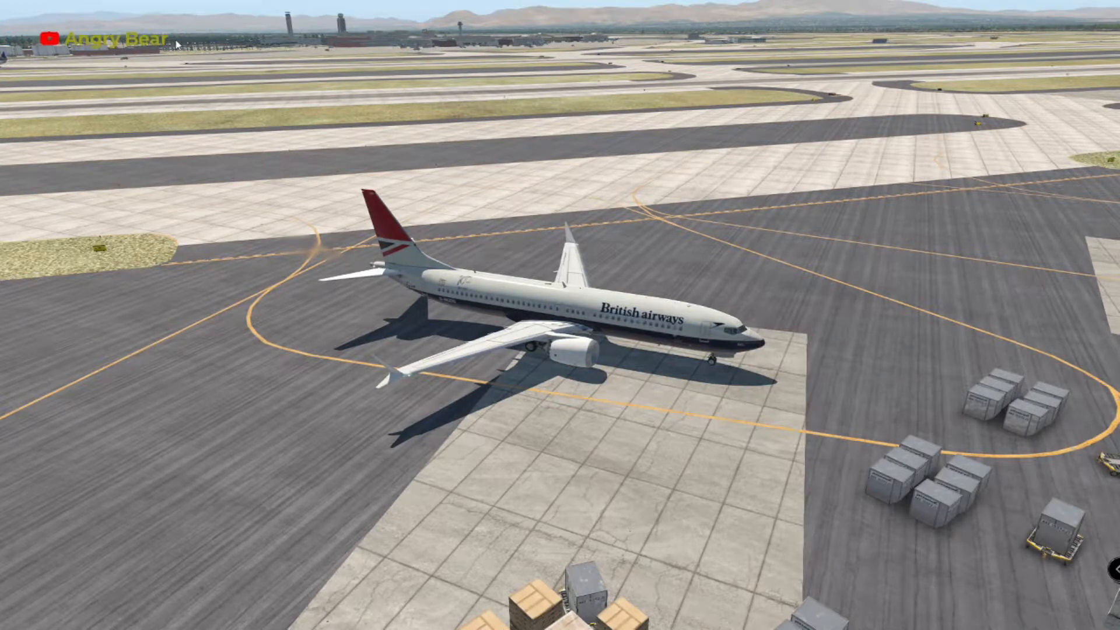
- Review the X-Camera plugin's settings in X-Plane and close them without making changes
left_click(168, 8)
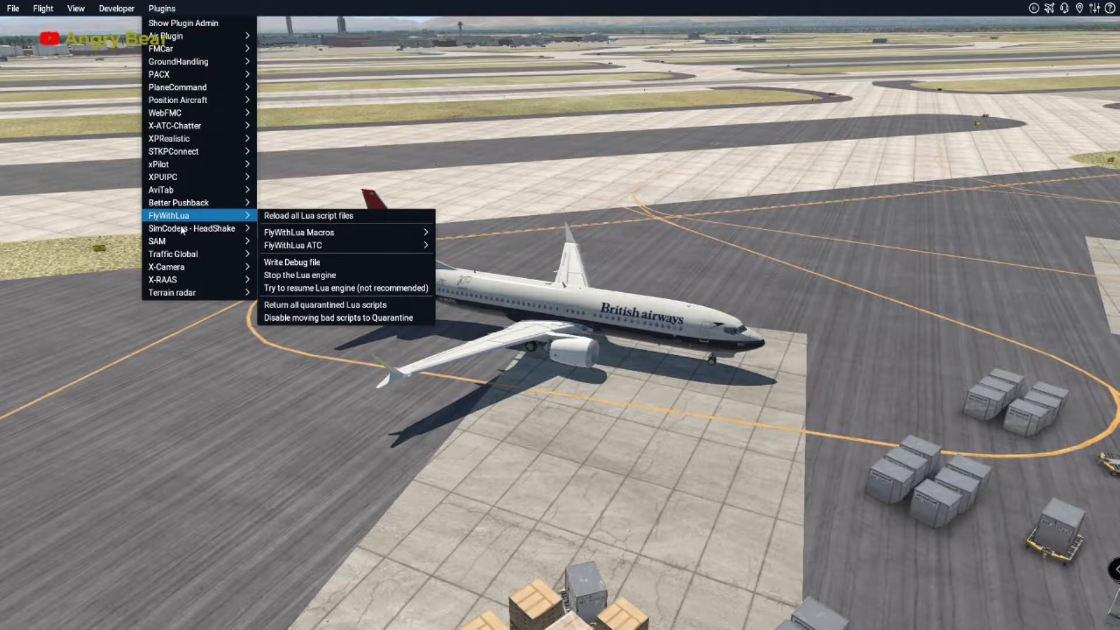
mouse_move(183, 268)
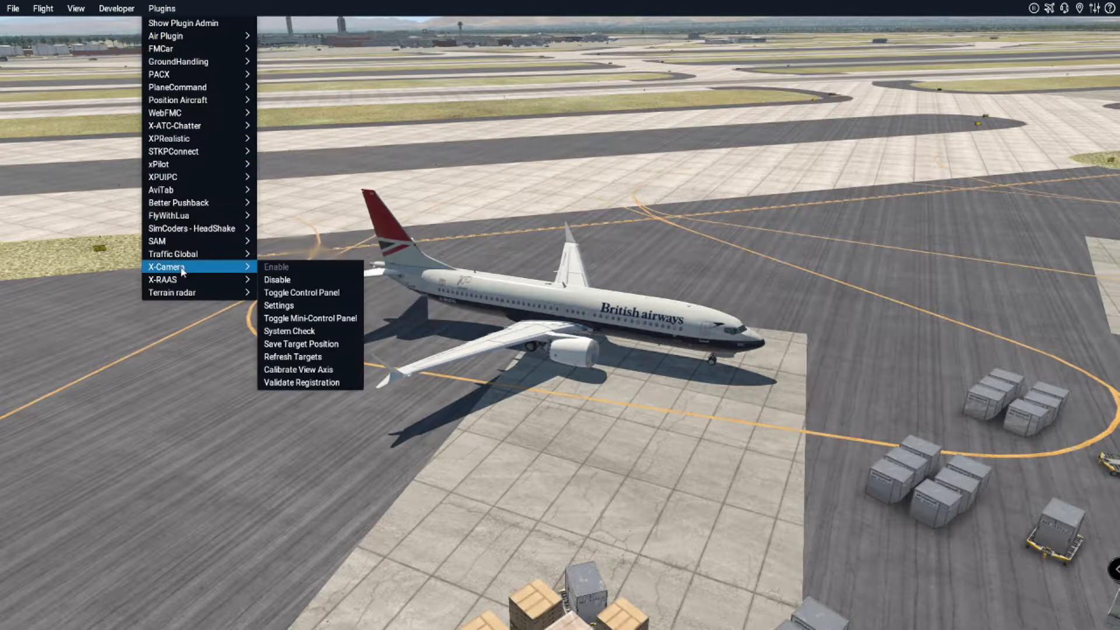
left_click(296, 305)
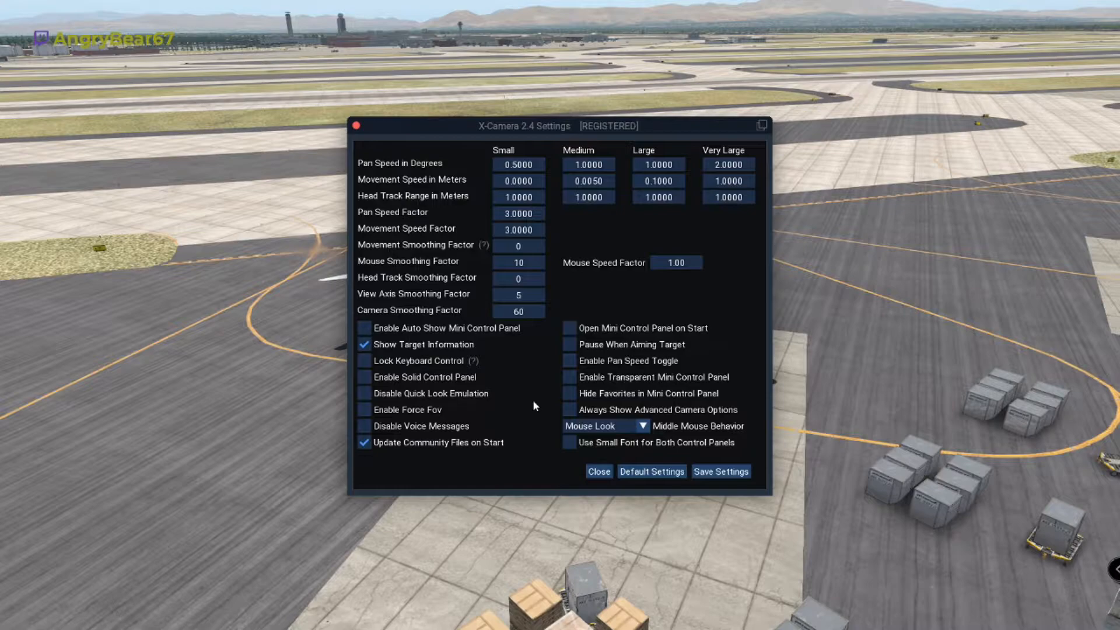
left_click(357, 125)
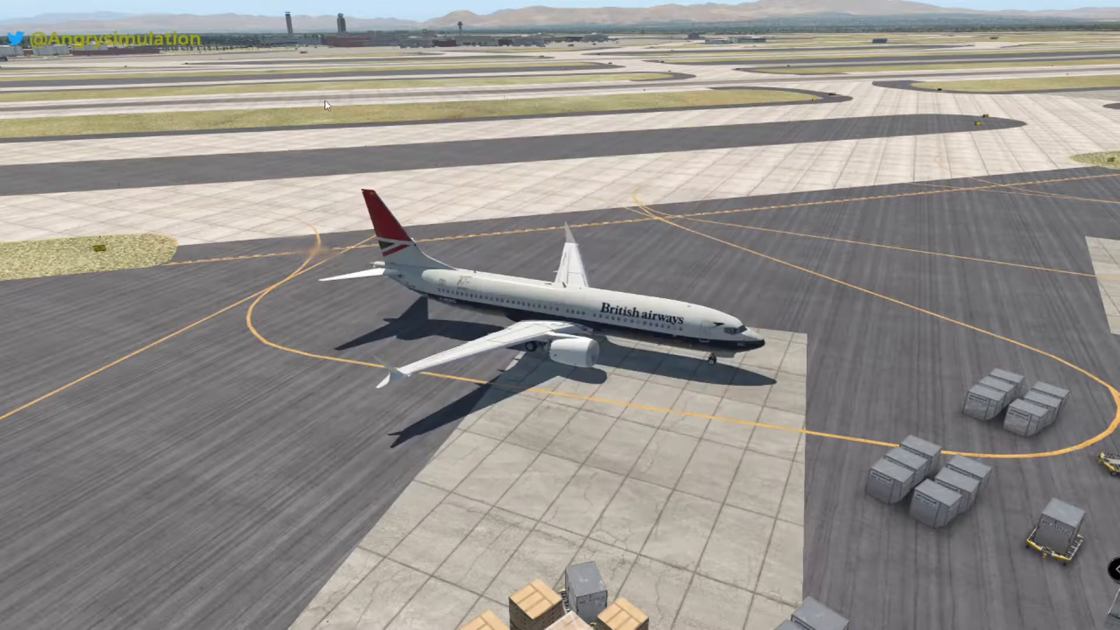
- Show the X-Camera control panel and expand it to reveal its camera options
left_click(162, 9)
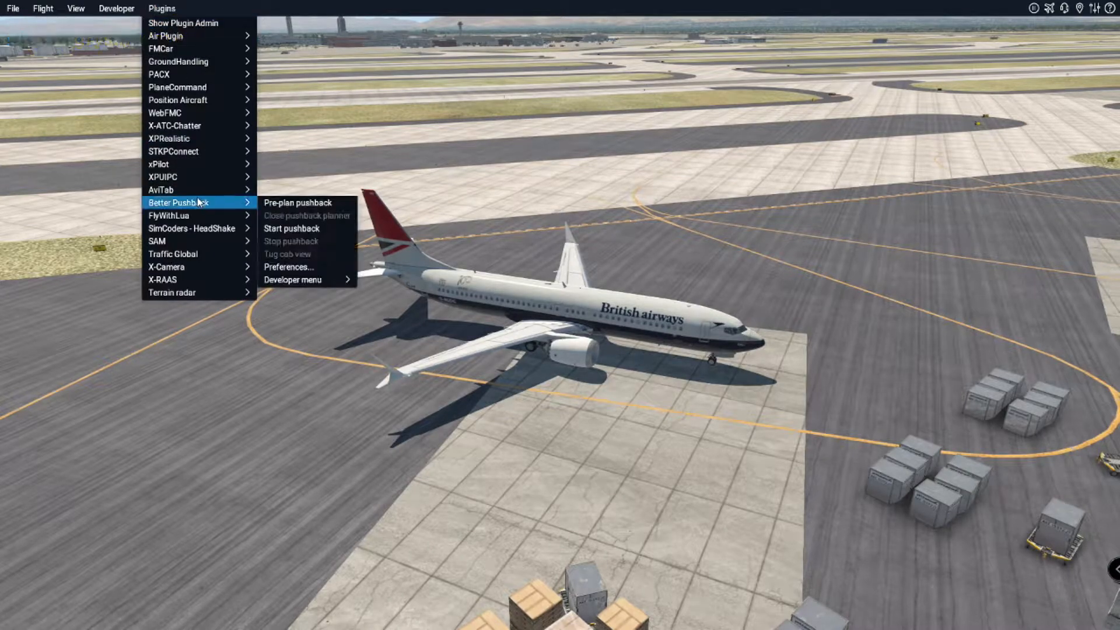
mouse_move(213, 258)
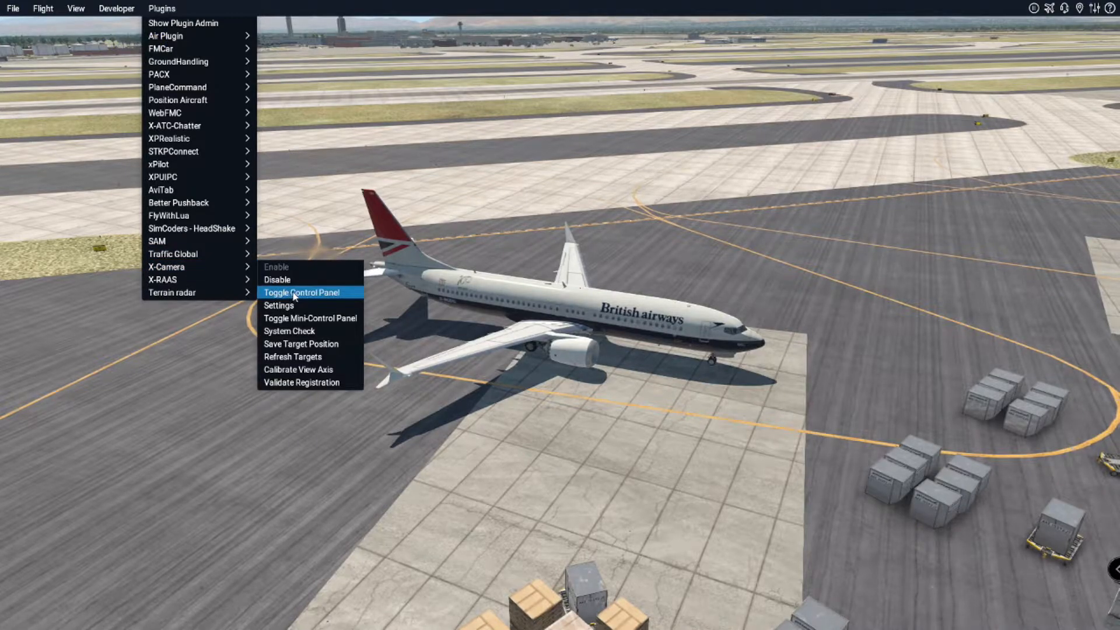
left_click(294, 295)
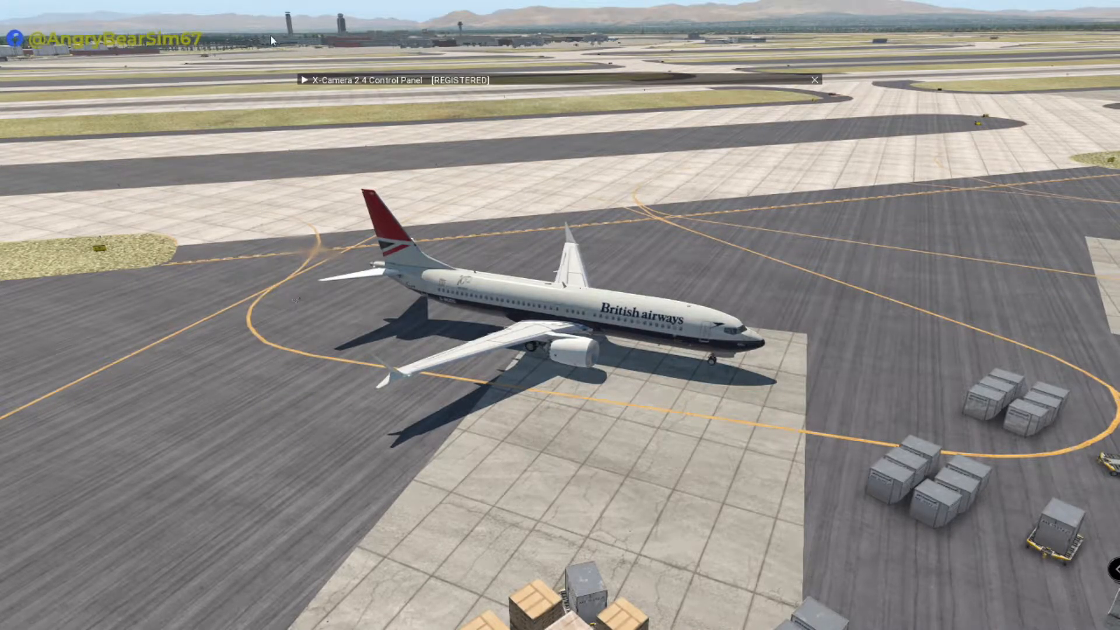
left_click(306, 80)
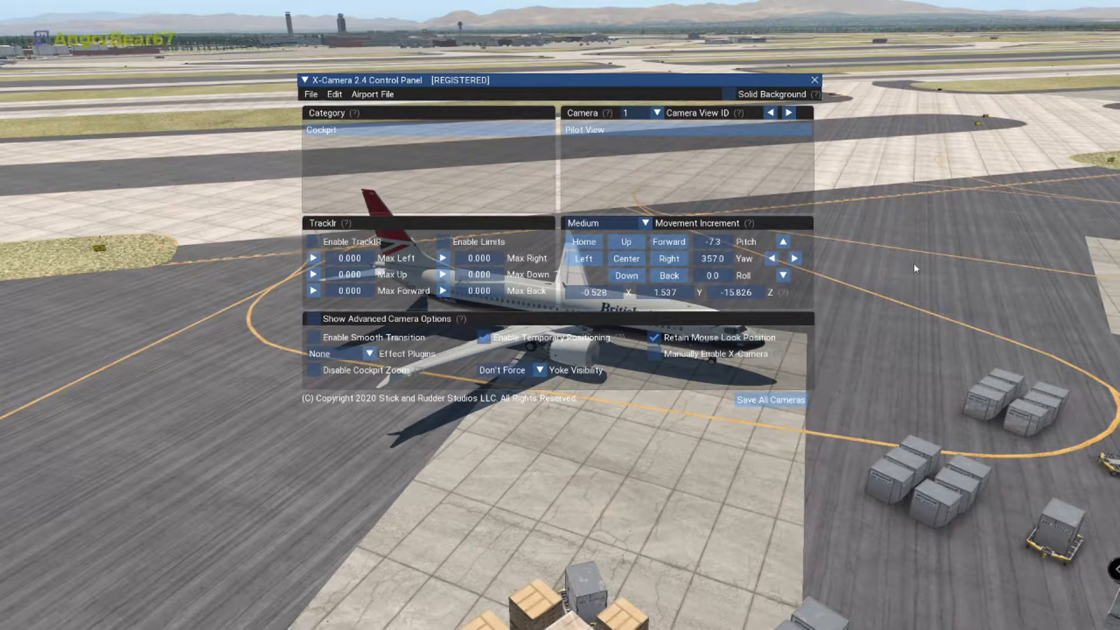
- Switch from the outside view to the default internal cockpit view and turn it to about pitch -1.3, yaw 2.0
key("4")
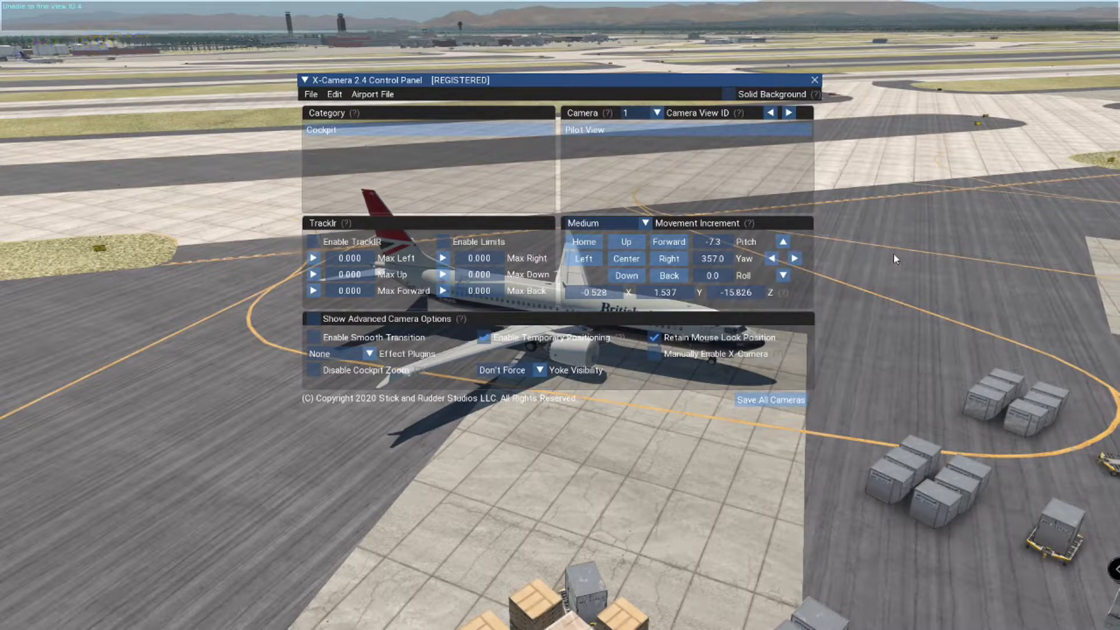
mouse_move(97, 9)
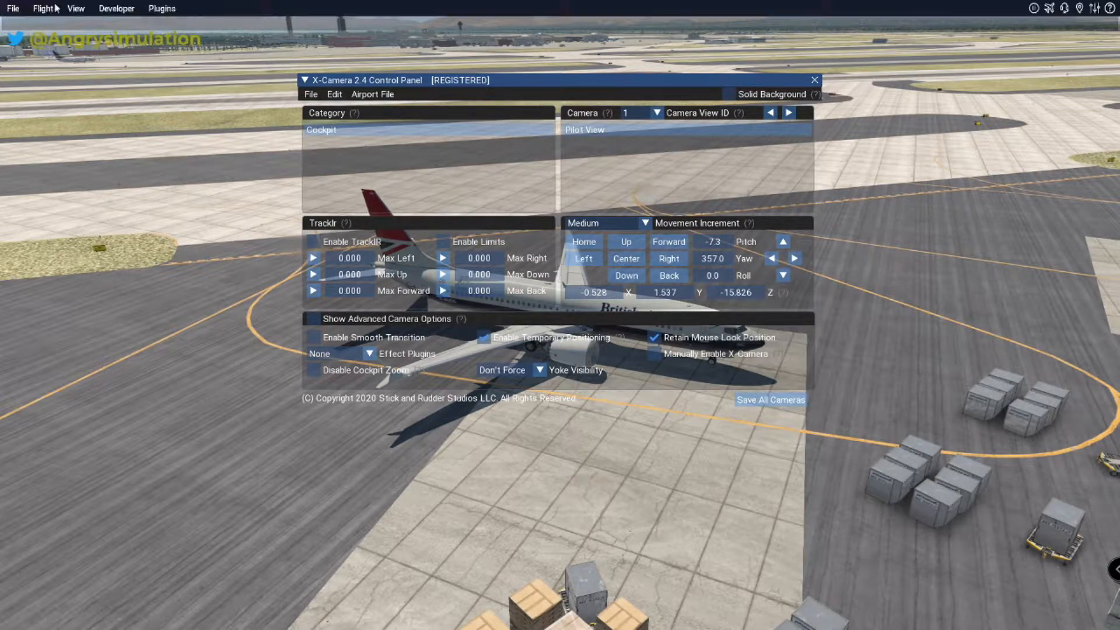
left_click(87, 10)
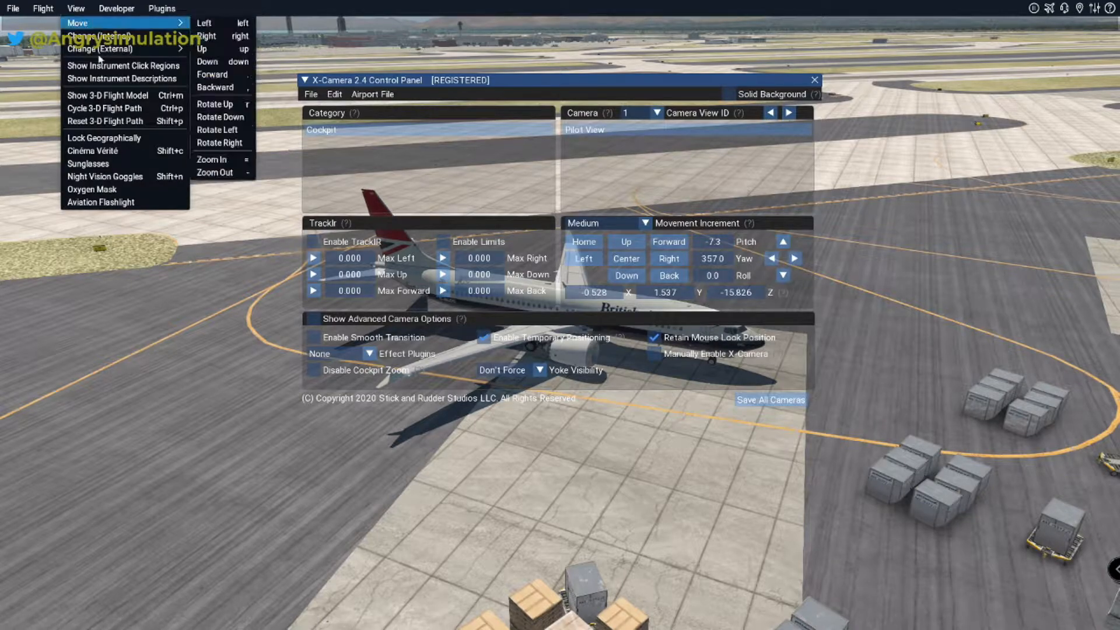
mouse_move(99, 36)
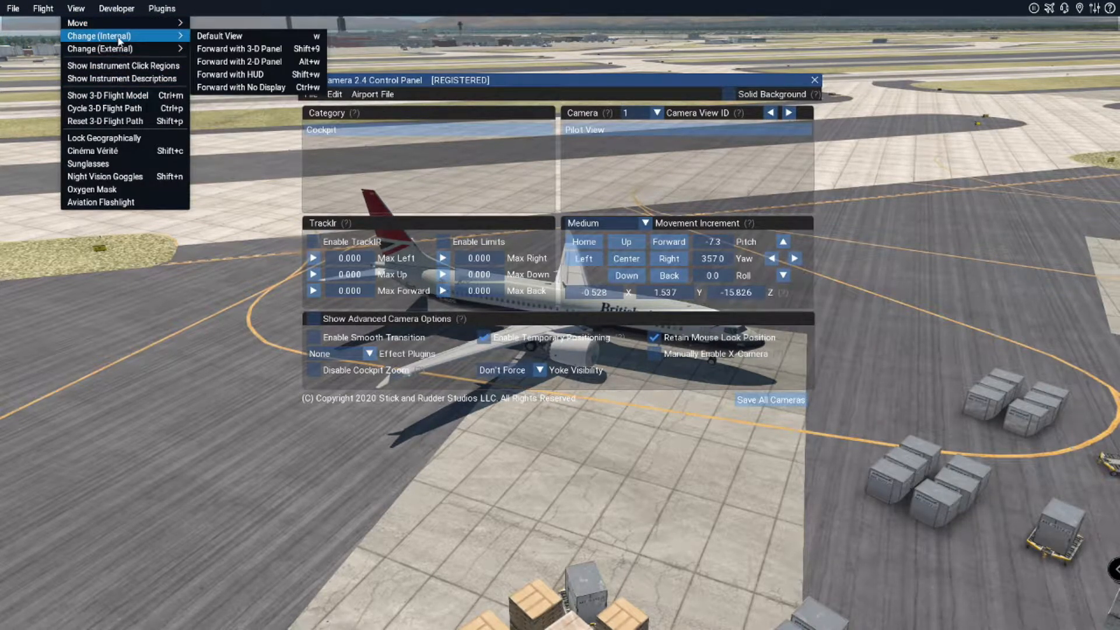
left_click(219, 39)
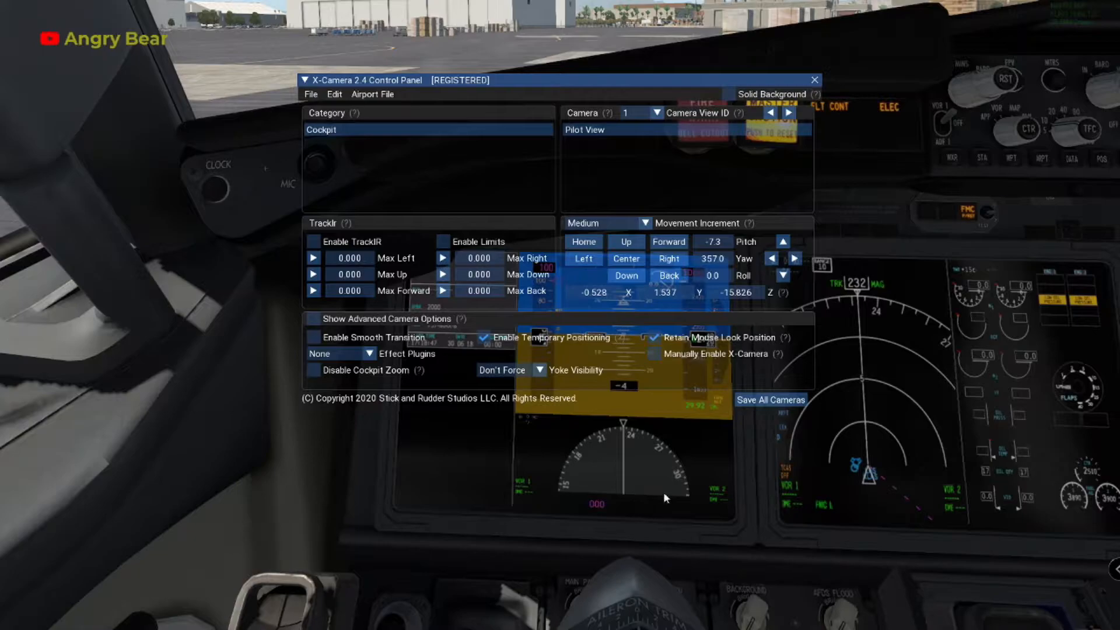
right_click(860, 586)
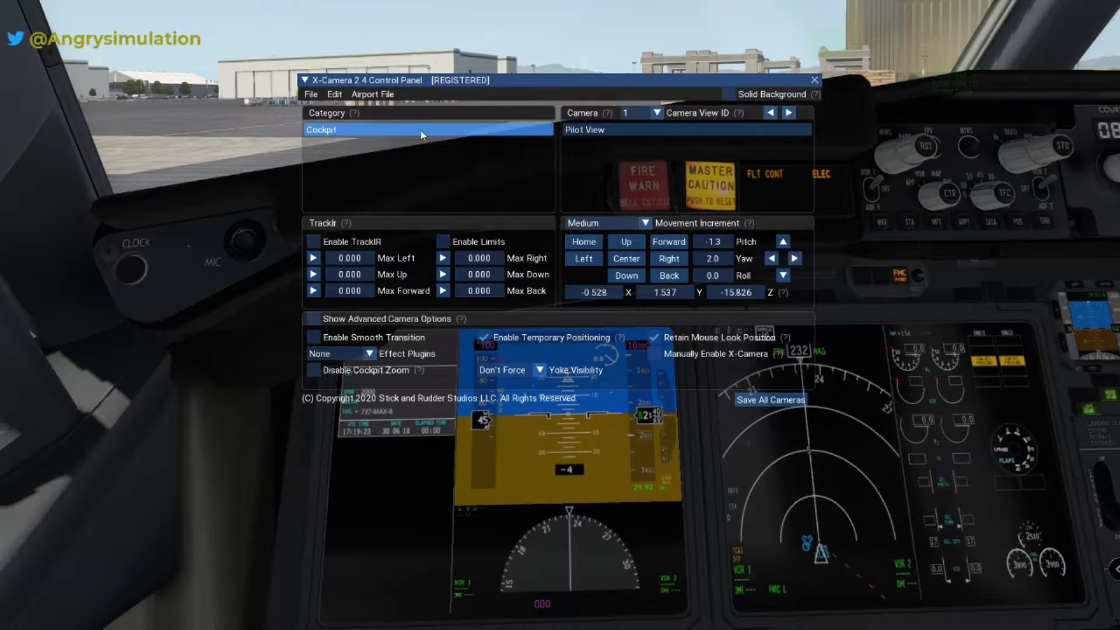
- Check the main monitor's lateral field of view in the simulator's graphics settings, then close the settings
mouse_move(1061, 11)
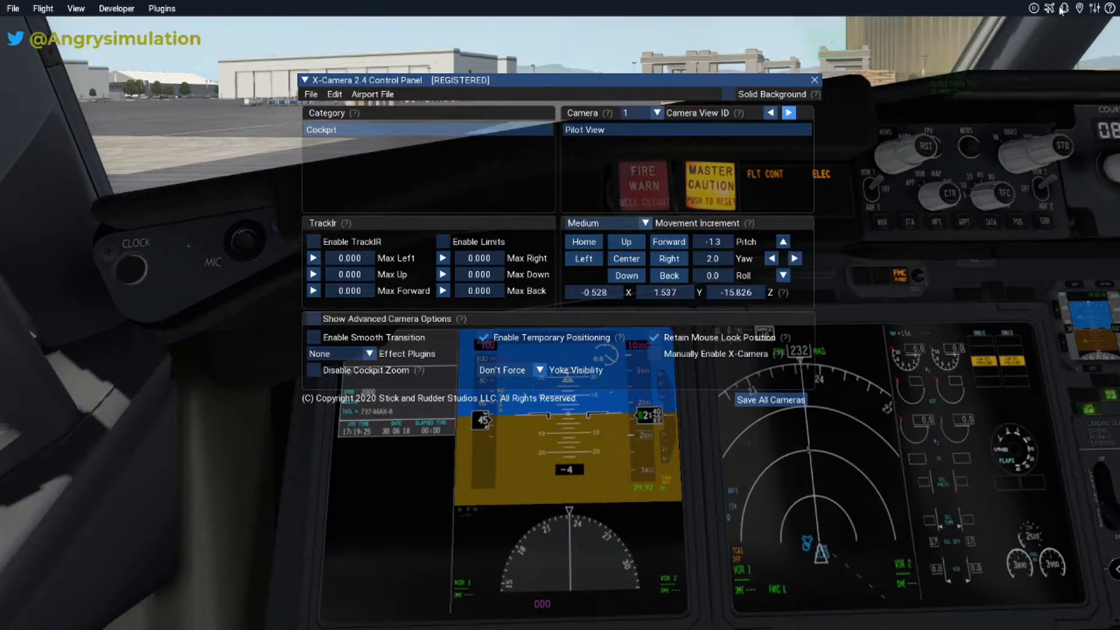
left_click(1092, 10)
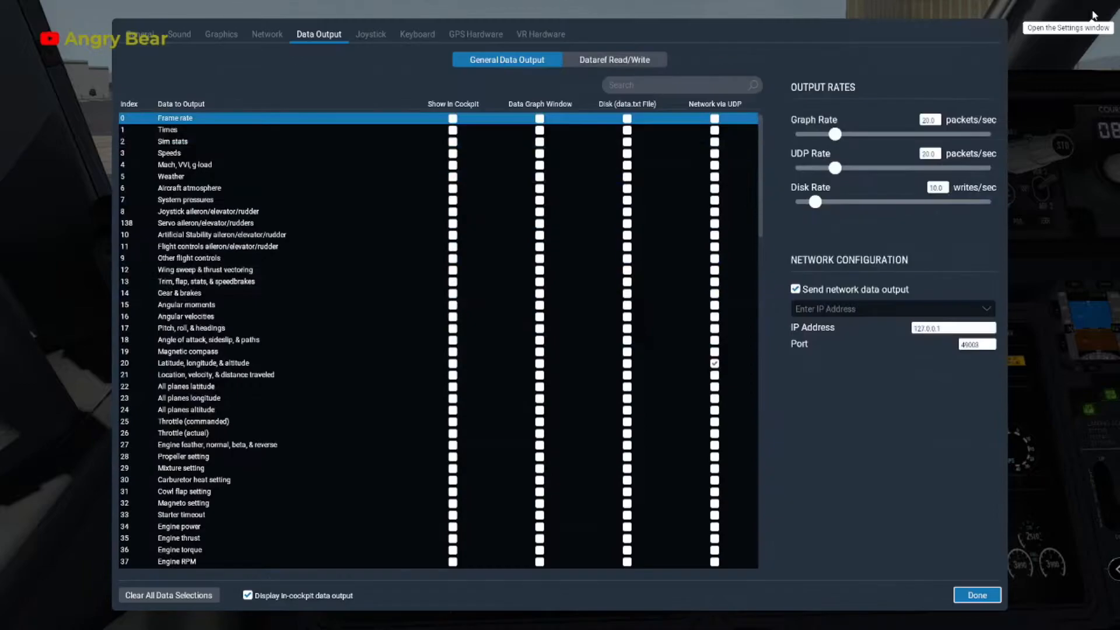
left_click(229, 36)
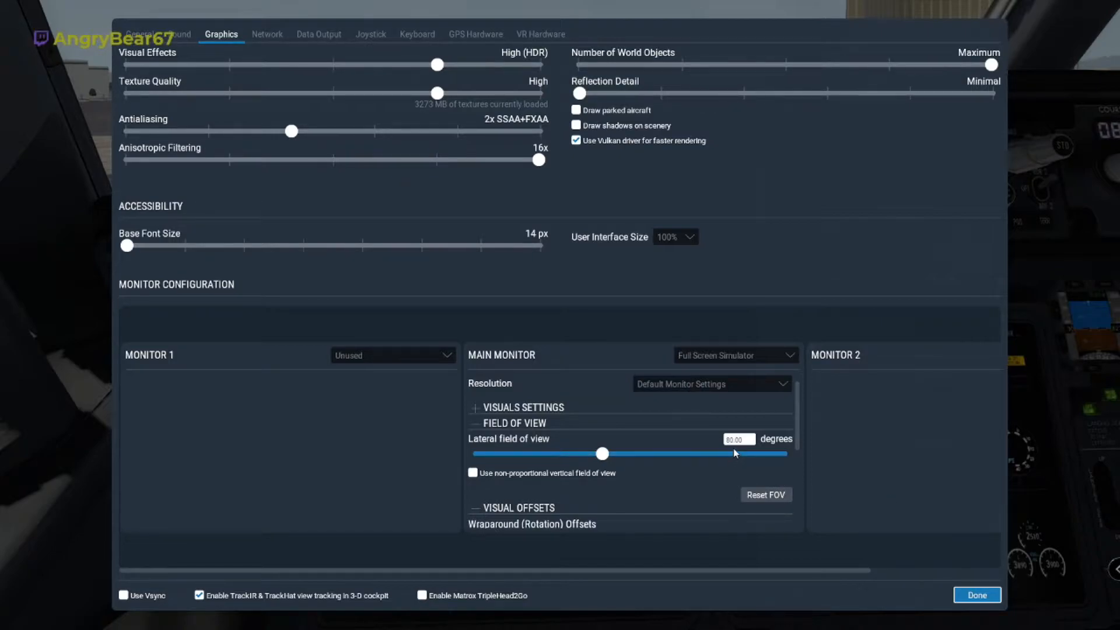
left_click(976, 595)
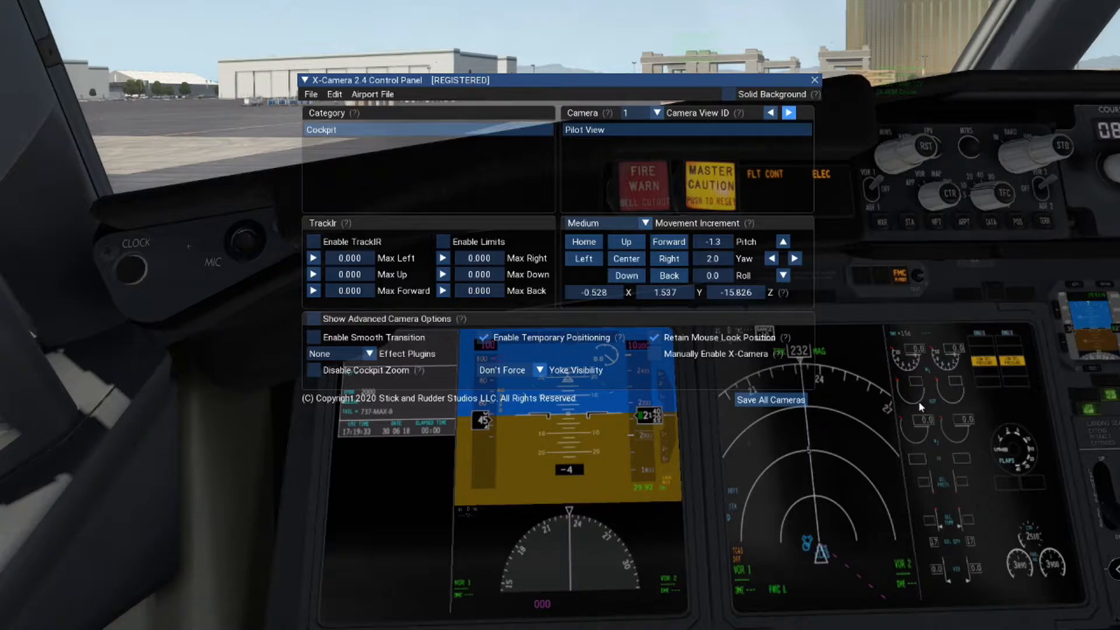
- Tilt and turn the Pilot View camera to pitch -12.3 and yaw 360.0, and raise it to about Y 1.620
key("f")
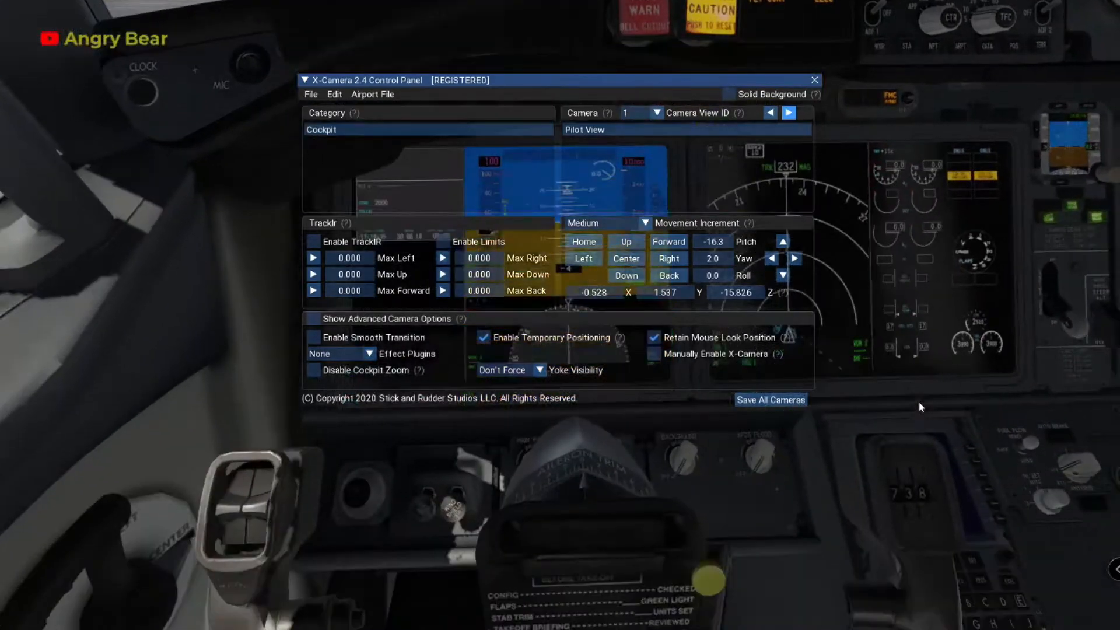
key("q")
key("r")
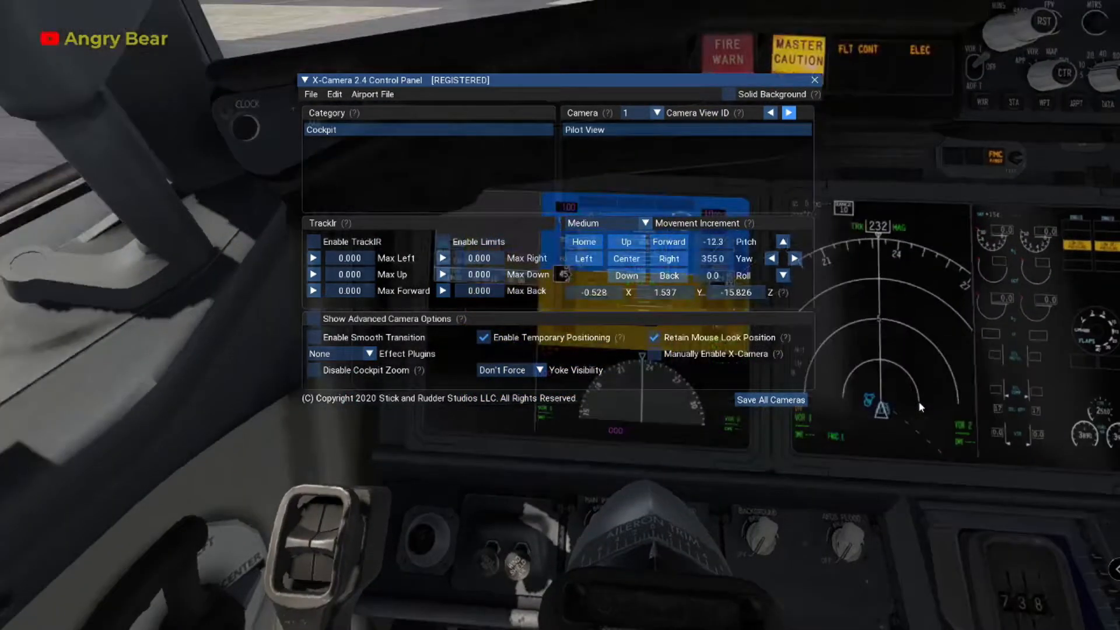
key("e")
key("Up")
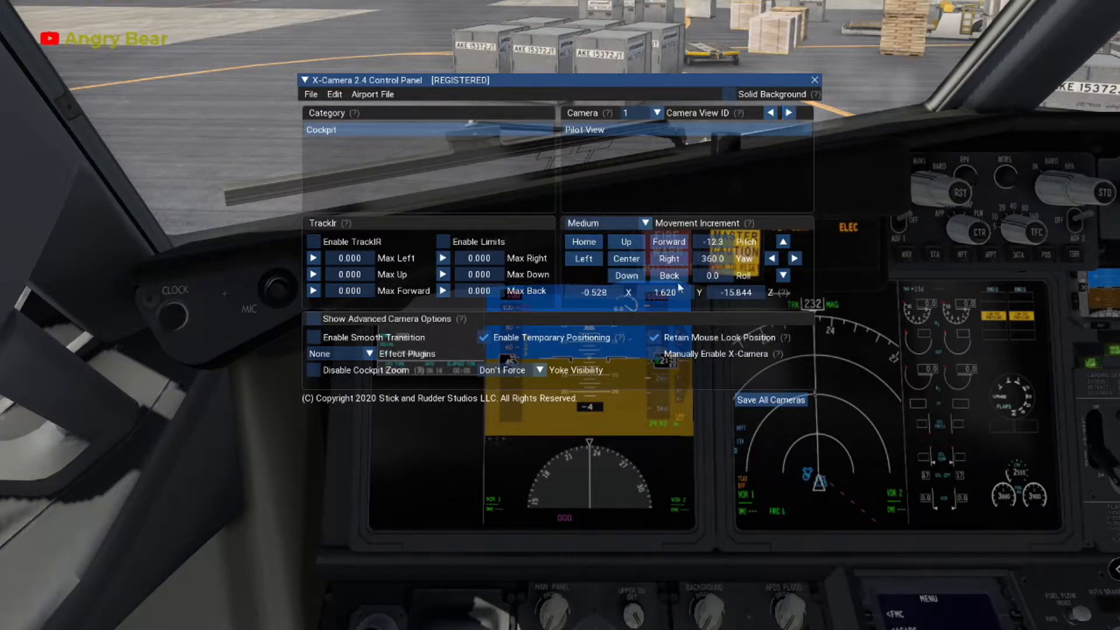
- Shift the Pilot View camera left, right, forward and back in medium increments, and return it to its home position
left_click(584, 258)
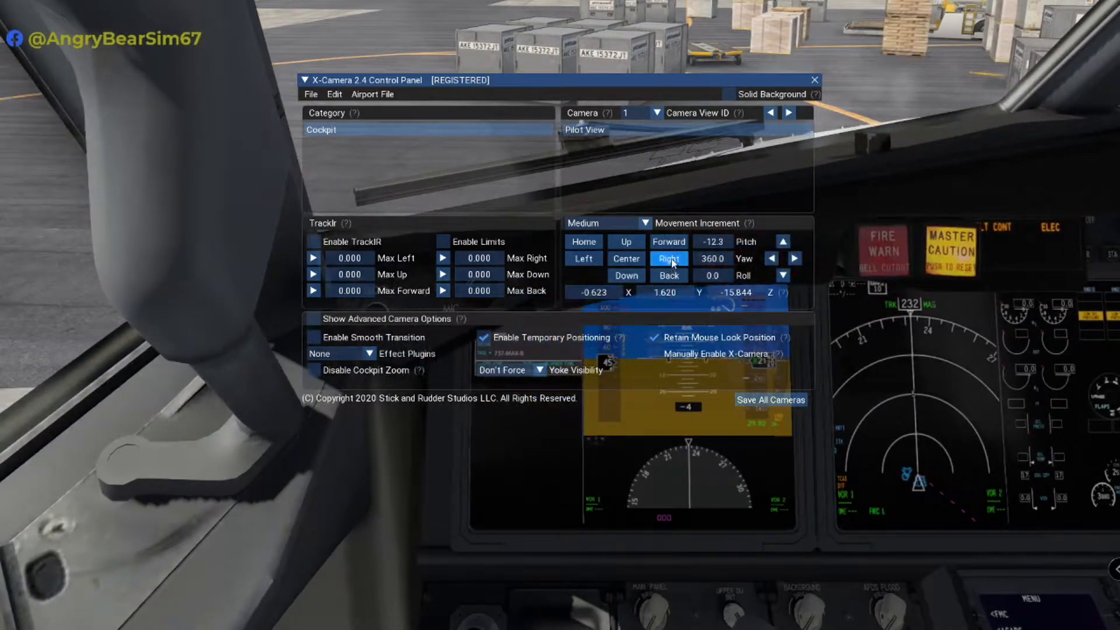
left_click(671, 259)
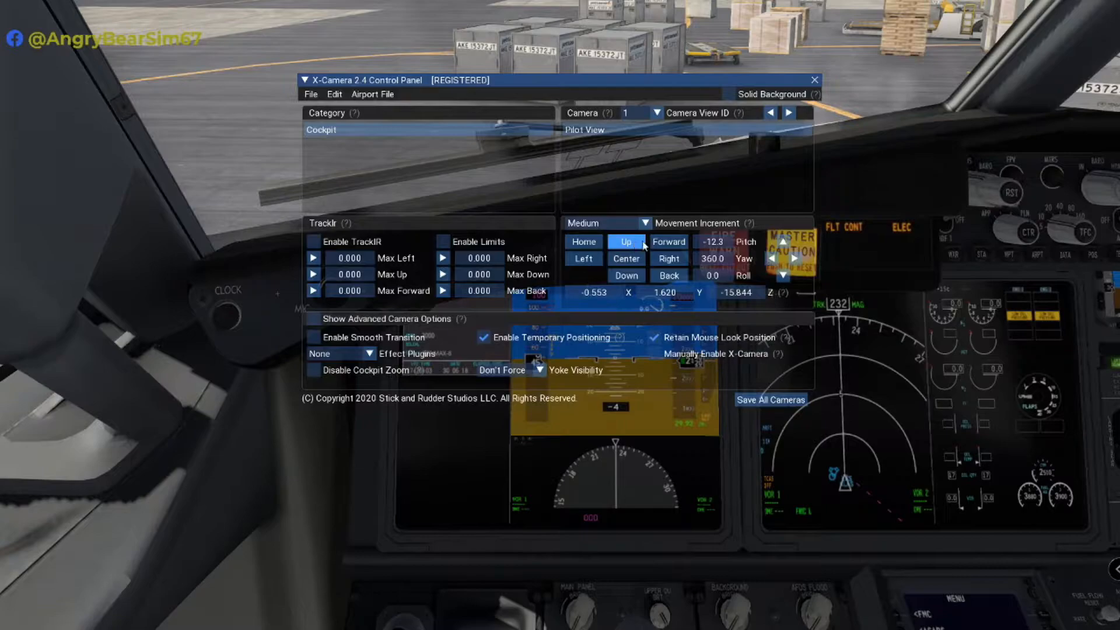
left_click(669, 241)
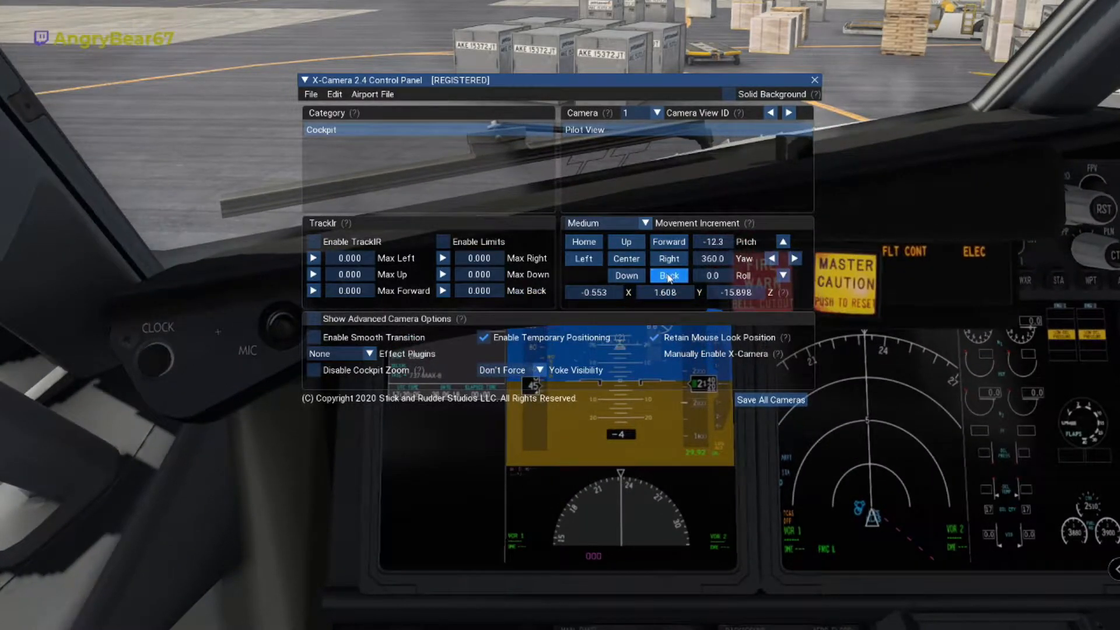
left_click(669, 276)
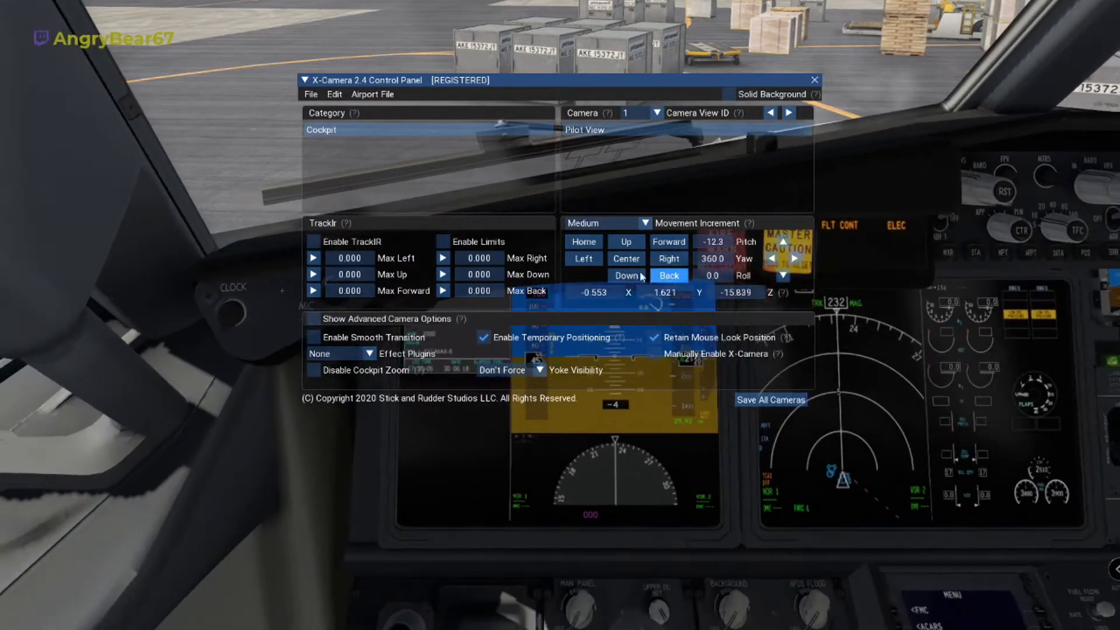
left_click(585, 242)
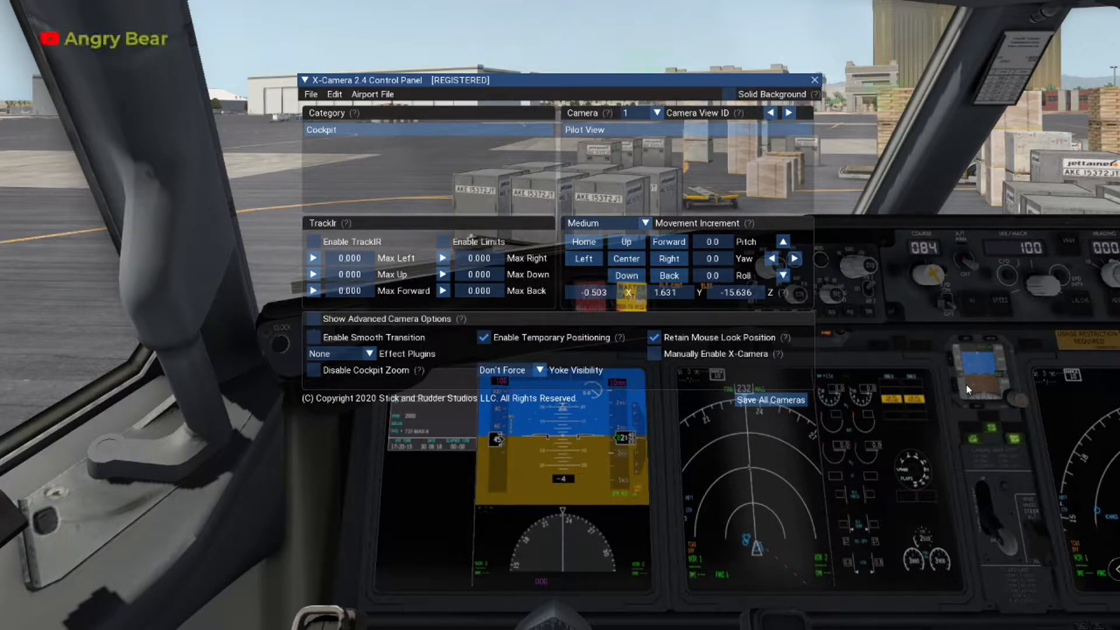
- Tilt the Pilot View camera up and down repeatedly with the medium movement increment, ending at pitch 3.0
left_click(783, 242)
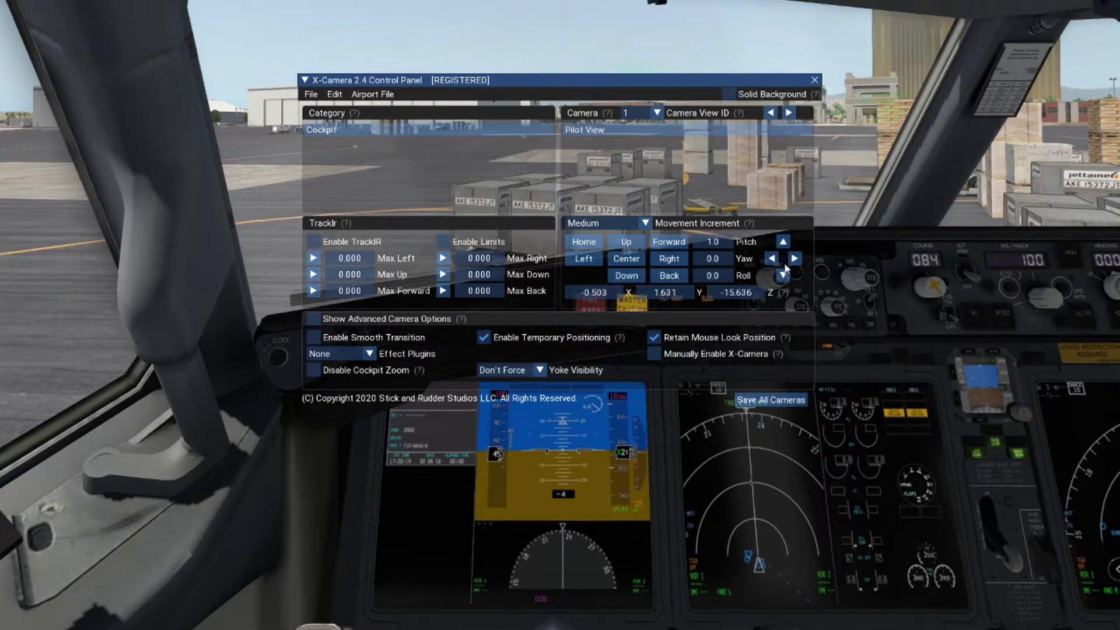
left_click(783, 276)
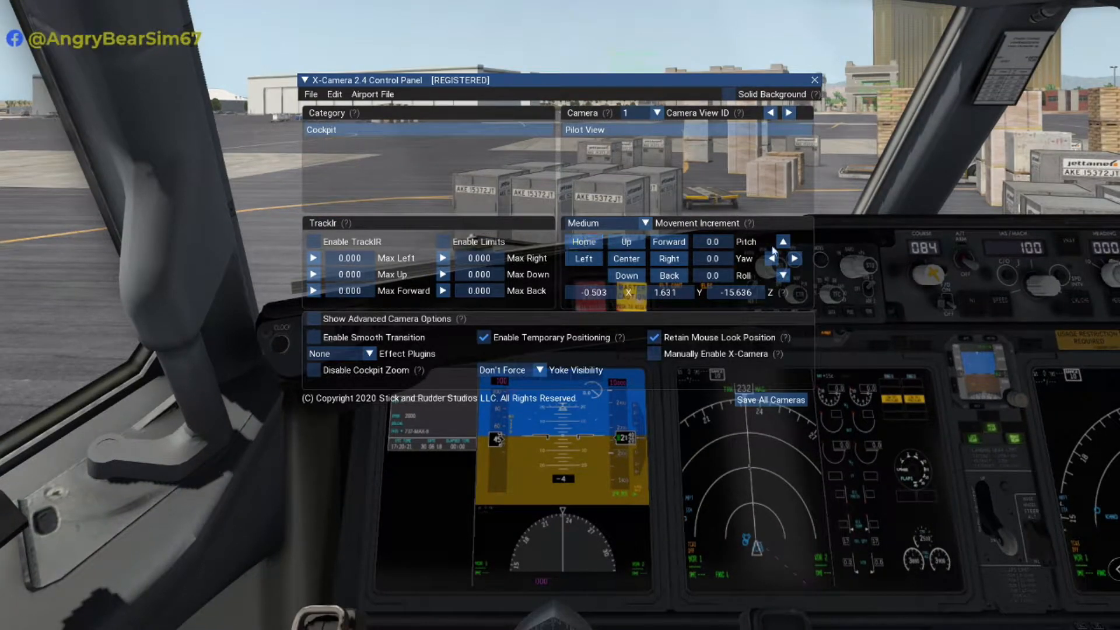
left_click(784, 243)
left_click(784, 242)
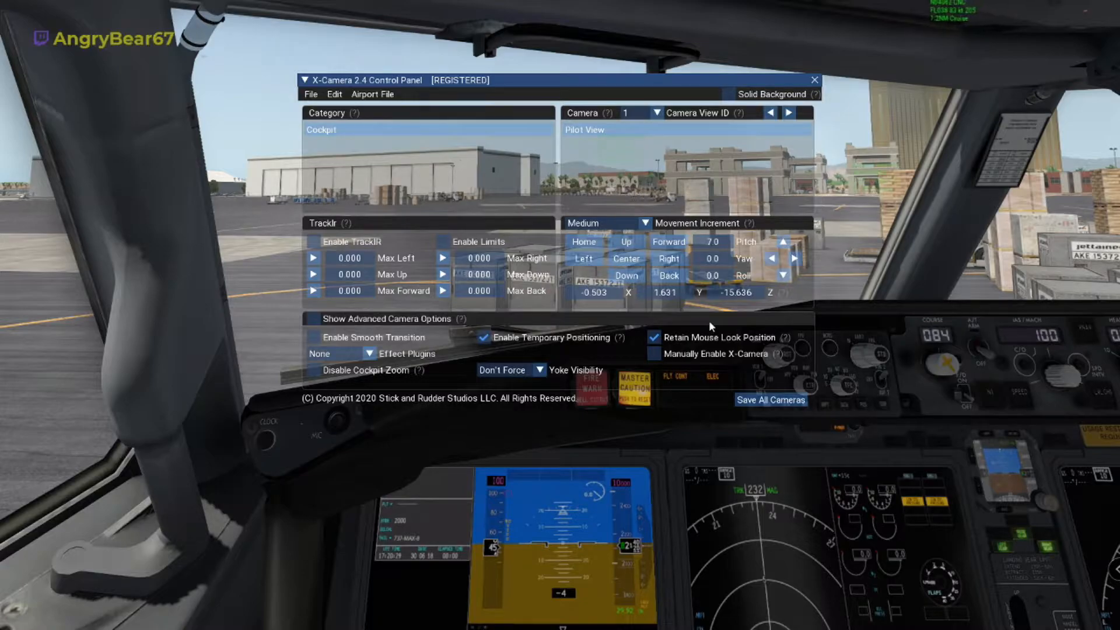
key("f")
key("r")
key("f")
key("r")
key("f")
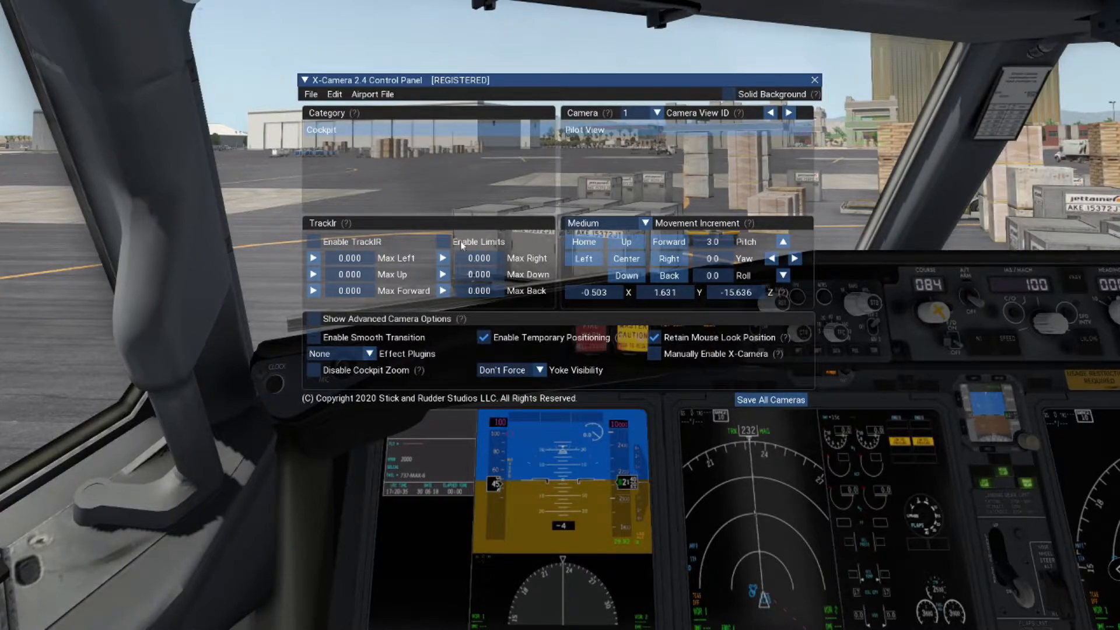
- Set the movement increment to Small and tilt the Pilot View camera up to pitch 5.5
left_click(651, 222)
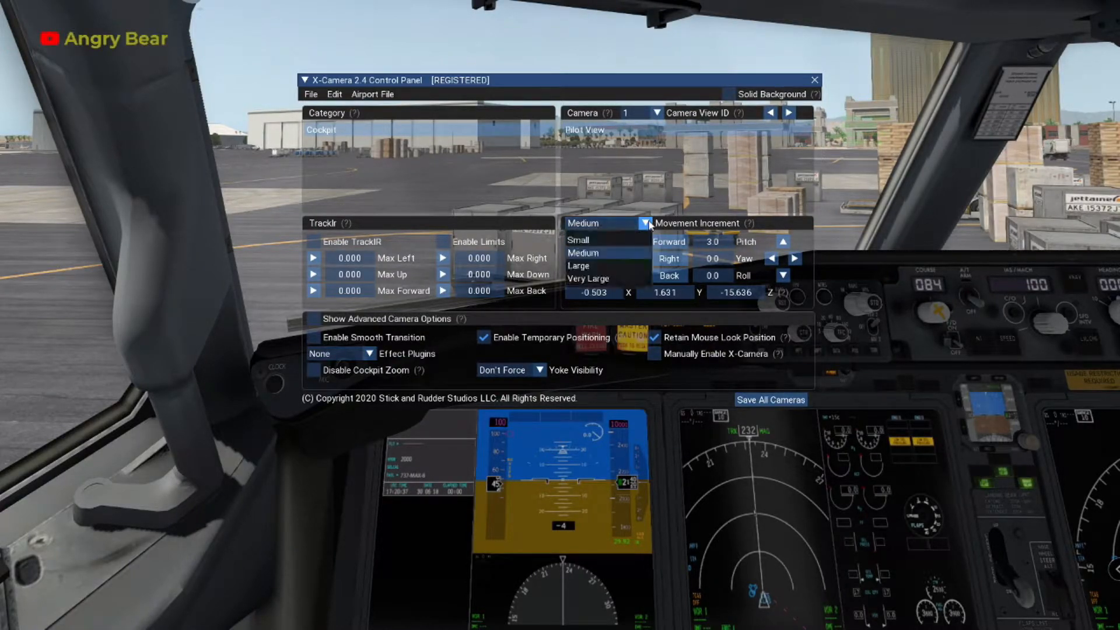
left_click(633, 242)
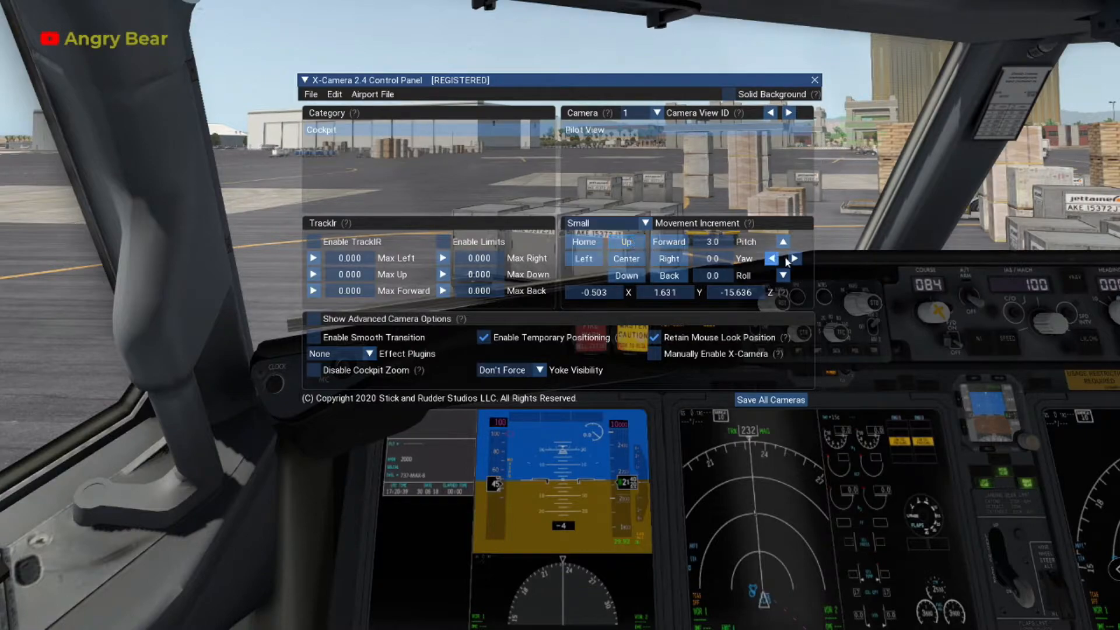
left_click(783, 242)
left_click(783, 242)
left_click(784, 242)
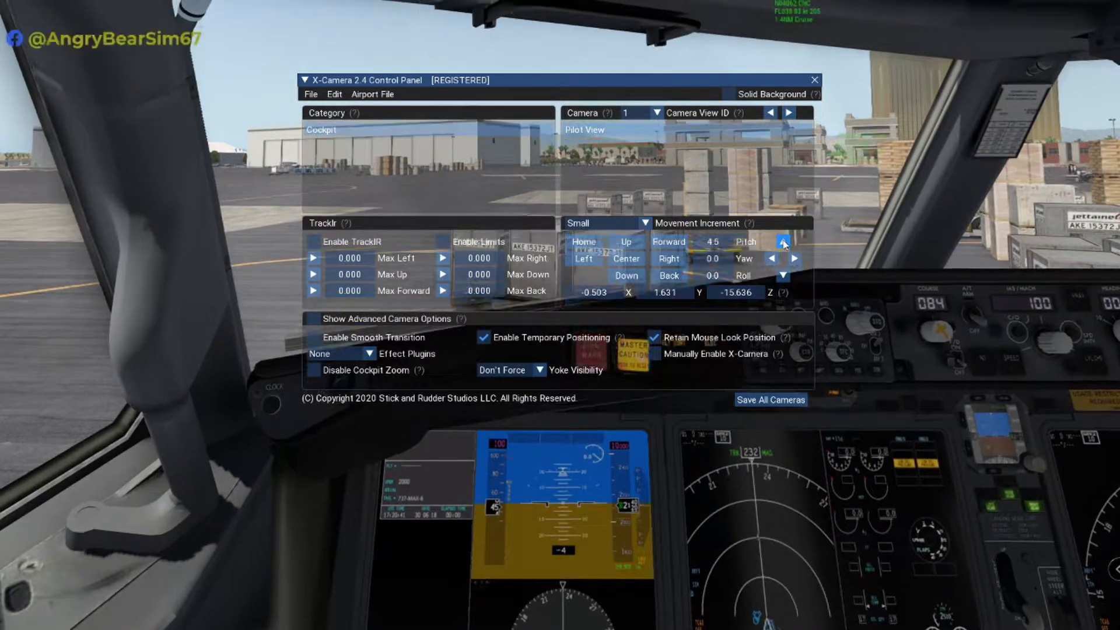
left_click(783, 242)
left_click(783, 242)
- Set the movement increment to Very Large and tilt the Pilot View camera up to pitch 11.5
left_click(651, 223)
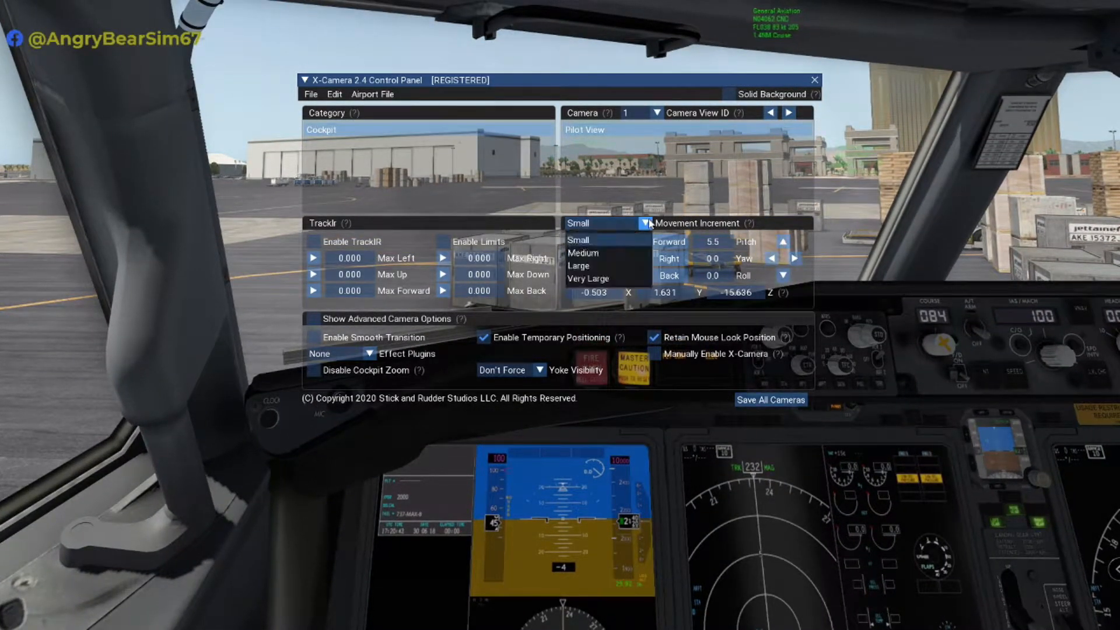
left_click(614, 279)
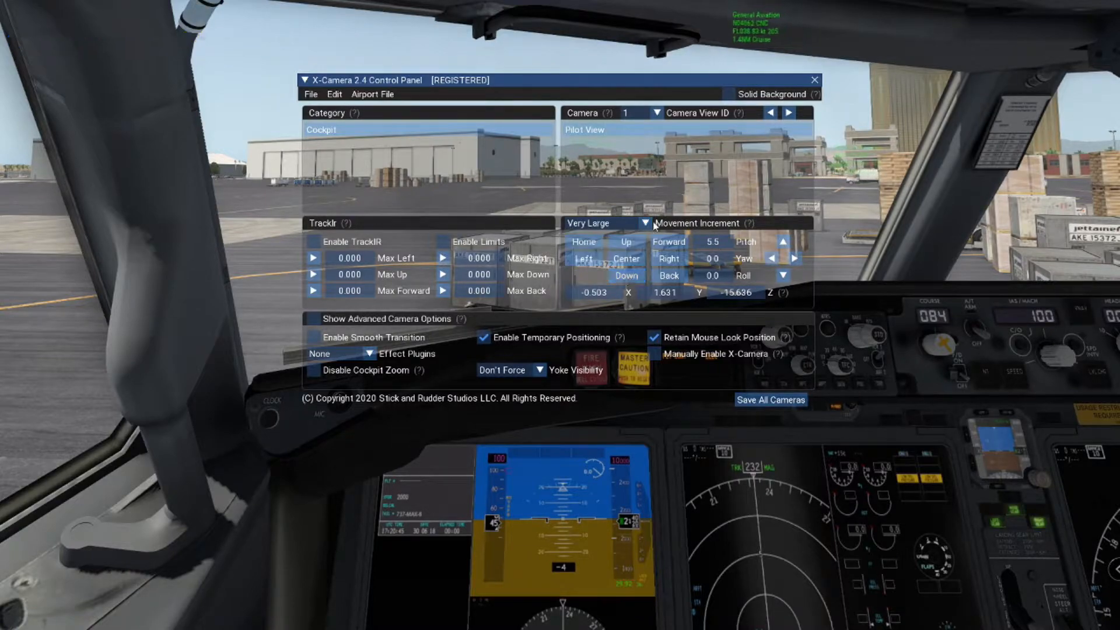
left_click(783, 242)
left_click(783, 242)
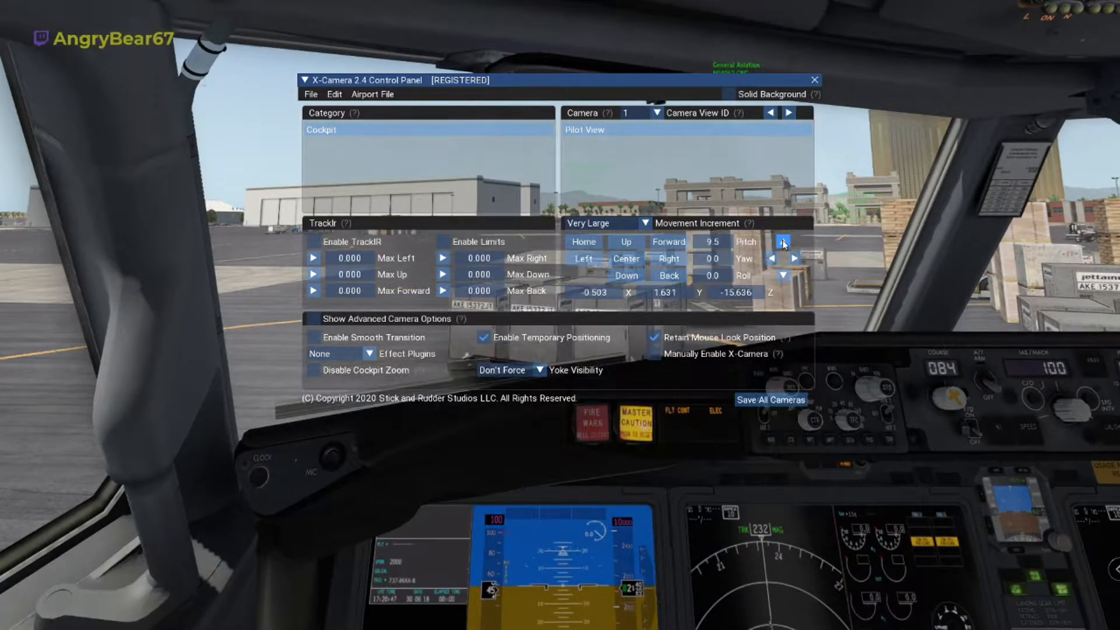
left_click(783, 241)
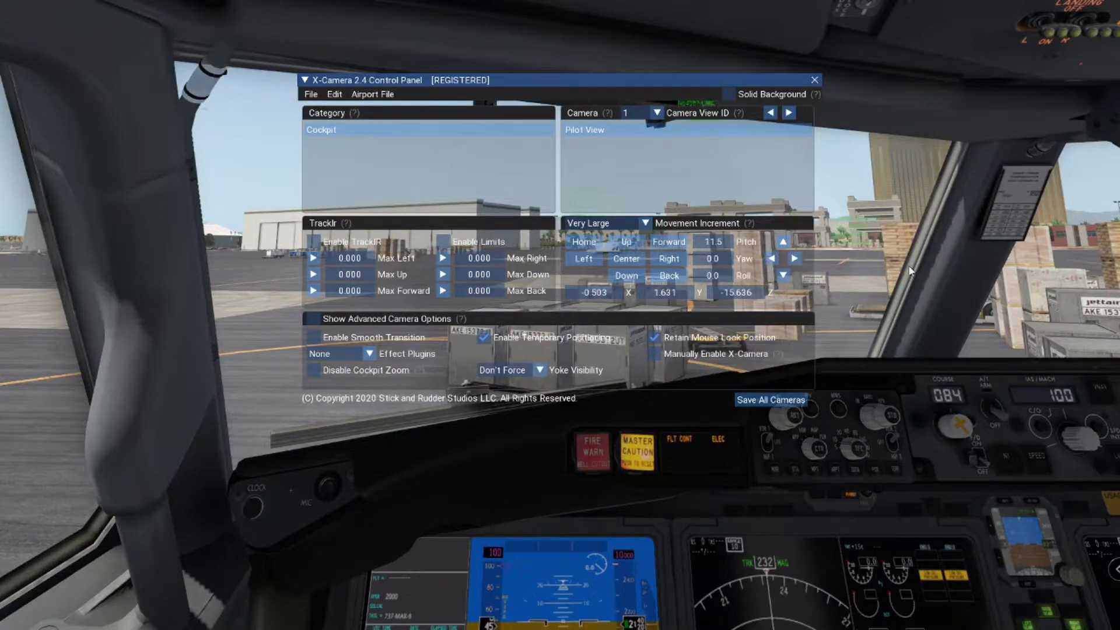
- Move the camera back into the cabin and forward again, set the movement increment to Medium, and return the Pilot View to its home position
scroll(910, 272, "down", 7)
scroll(910, 271, "up", 3)
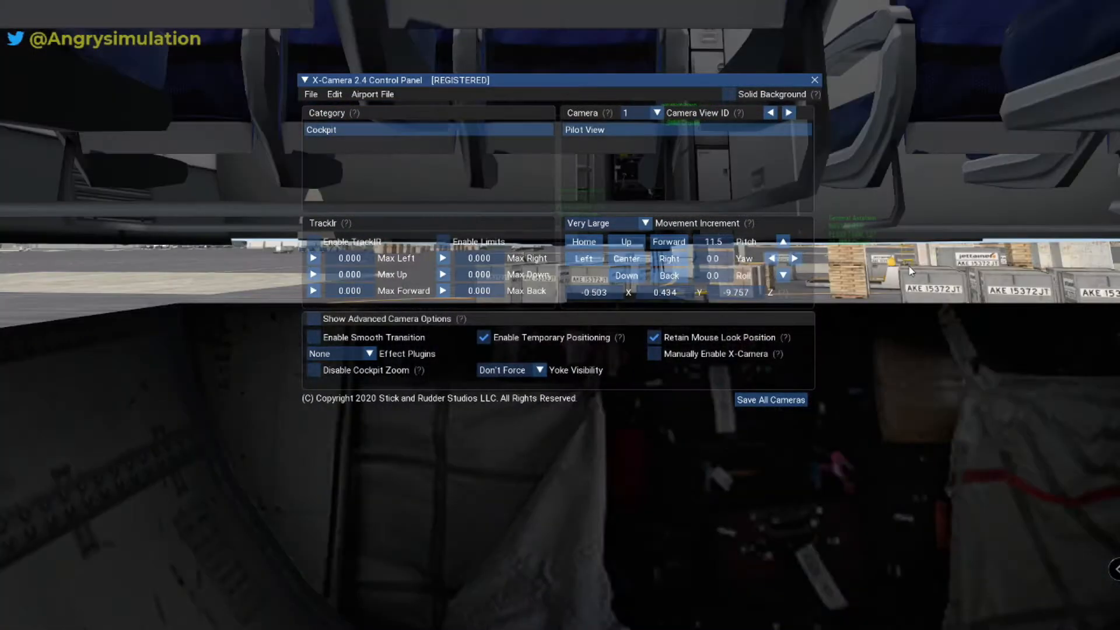
scroll(908, 265, "up", 3)
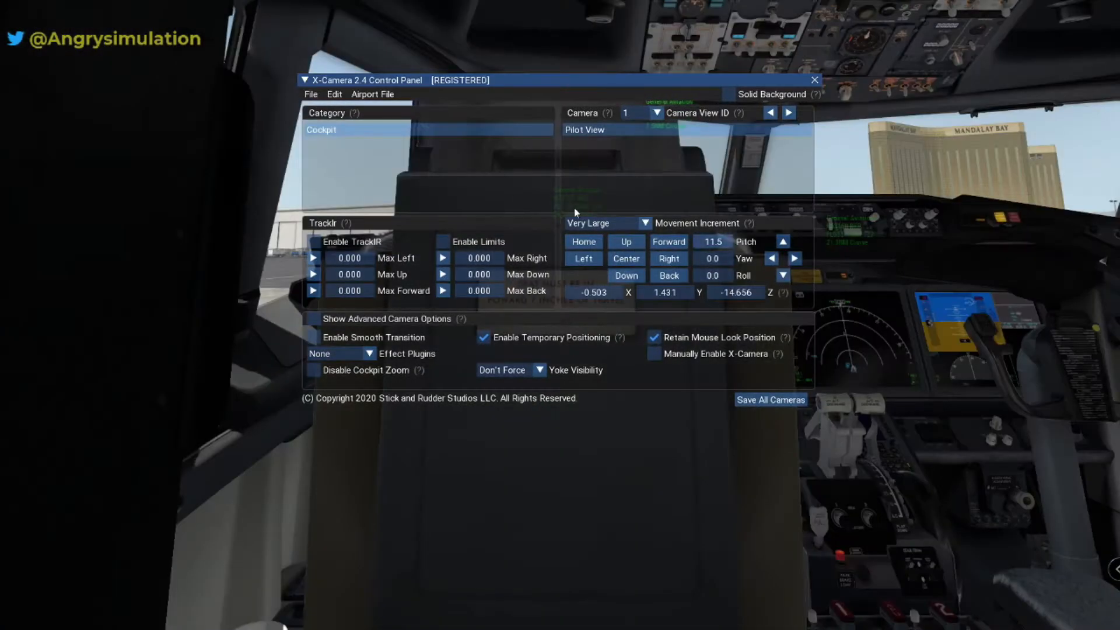
left_click(645, 223)
left_click(631, 257)
left_click(771, 260)
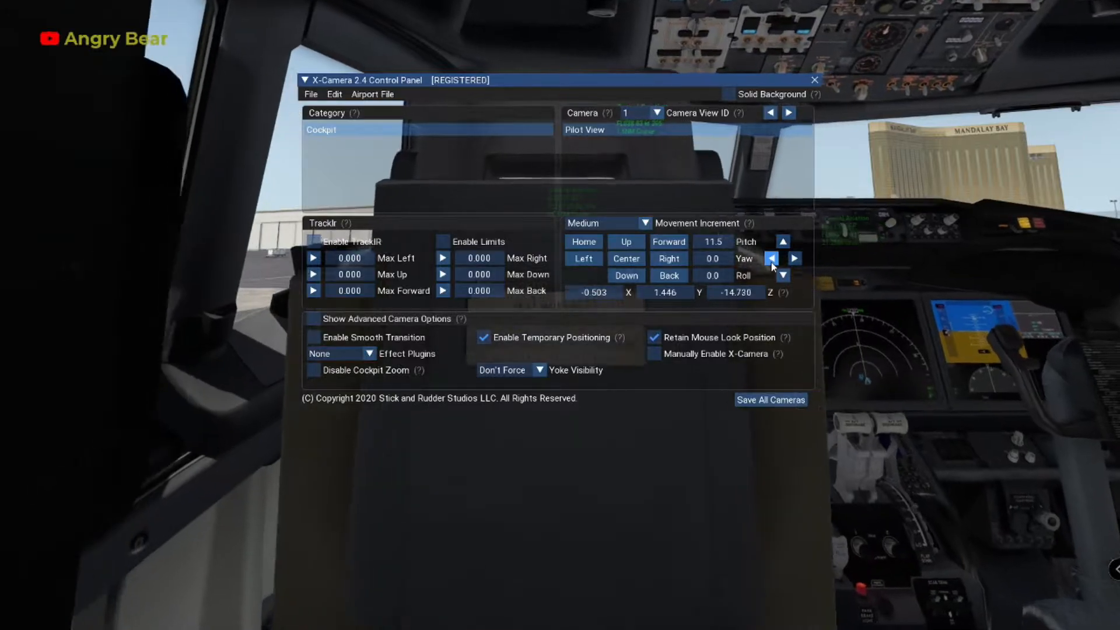
key("period")
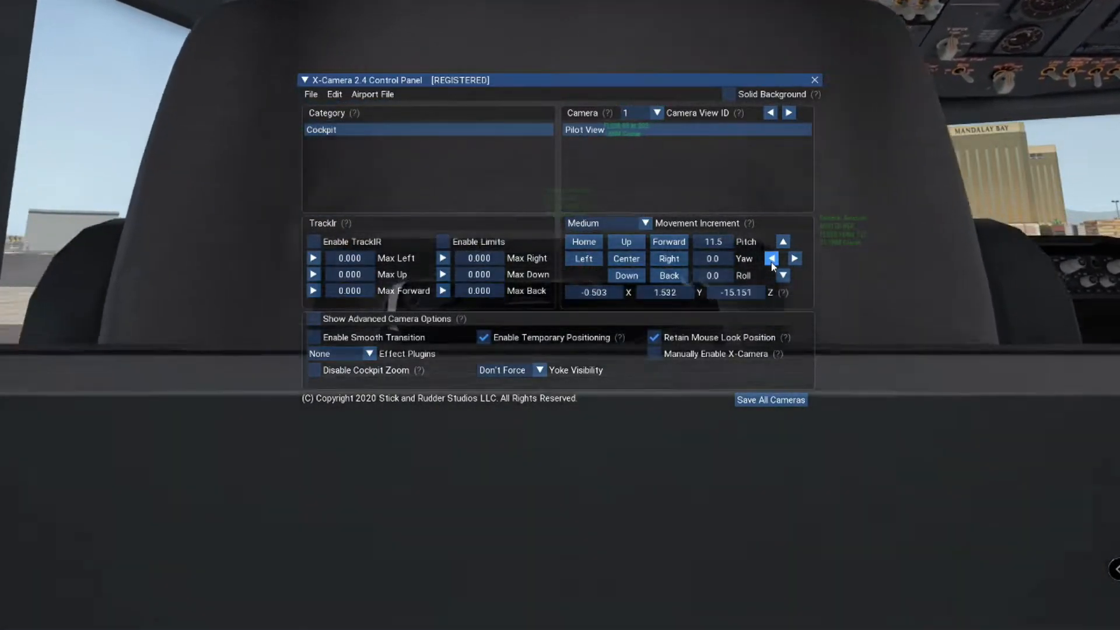
key("period")
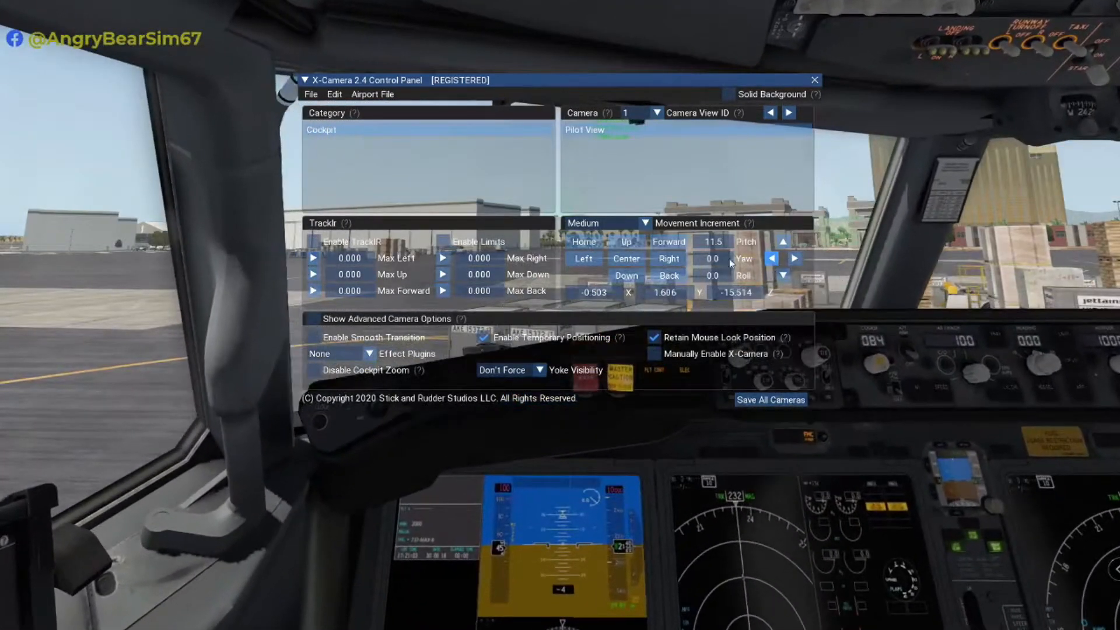
left_click(586, 242)
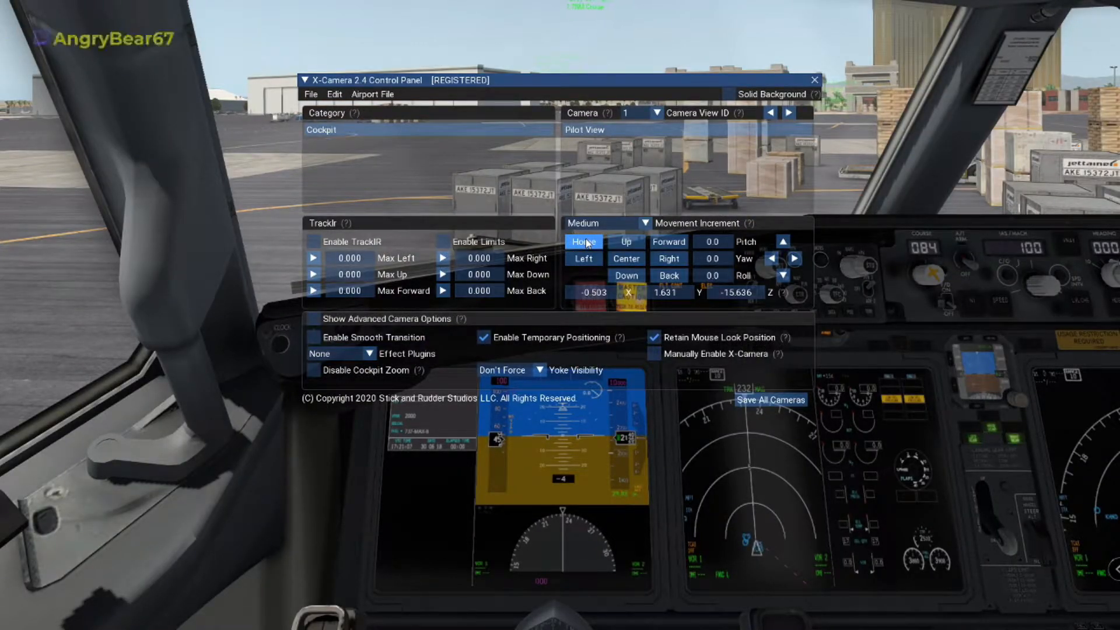
- Add a new category to the end of the category list, and reselect the Cockpit category with its Pilot View at the home position
right_click(335, 129)
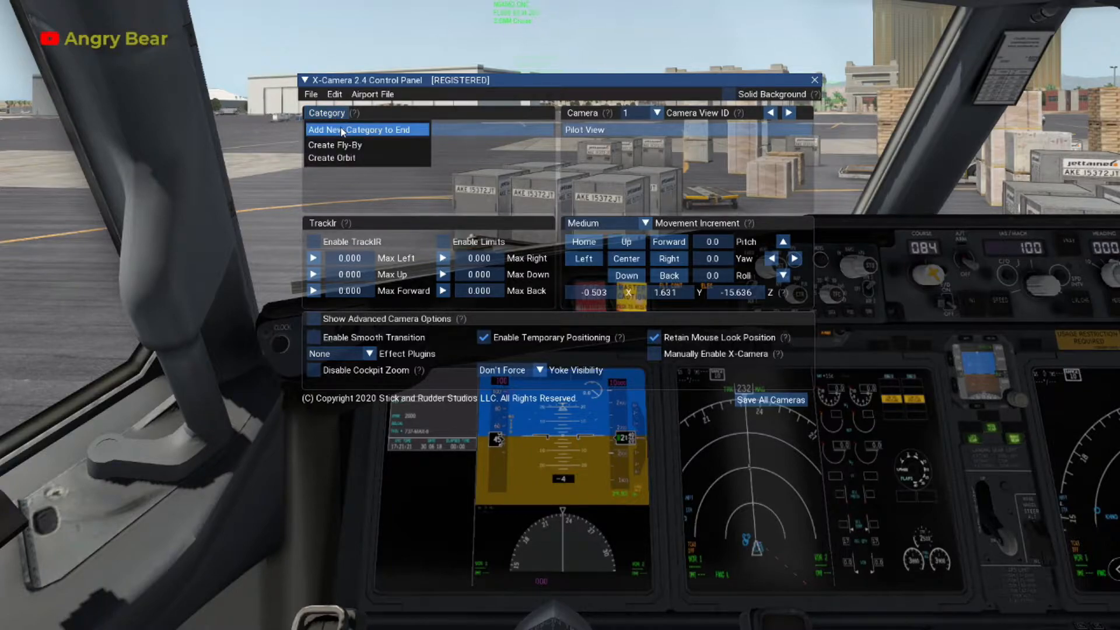
left_click(341, 130)
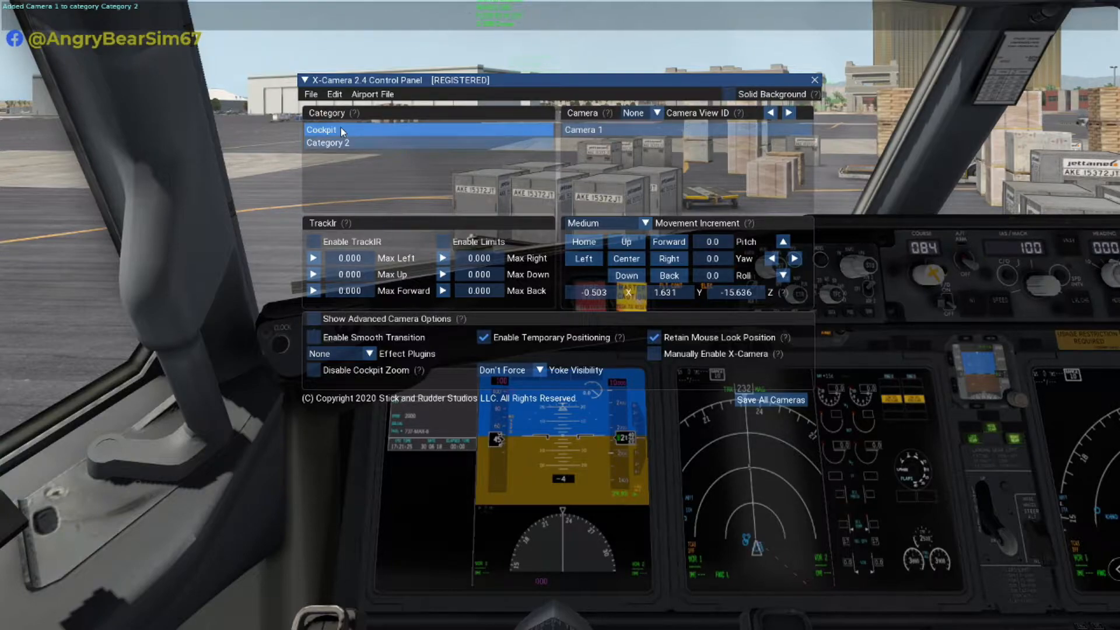
left_click(357, 143)
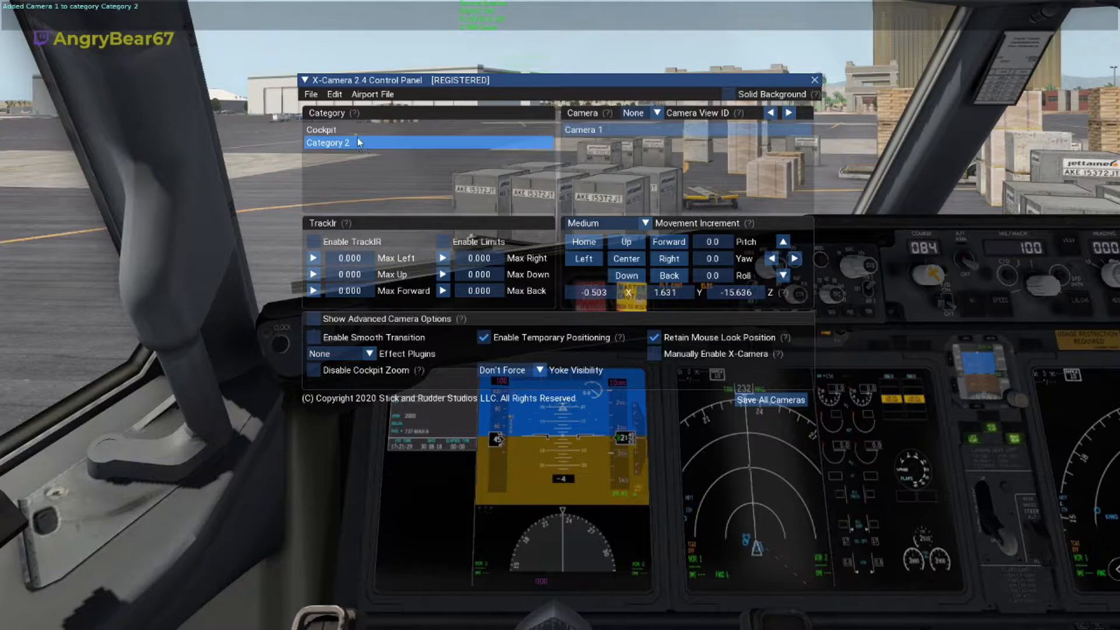
left_click(356, 129)
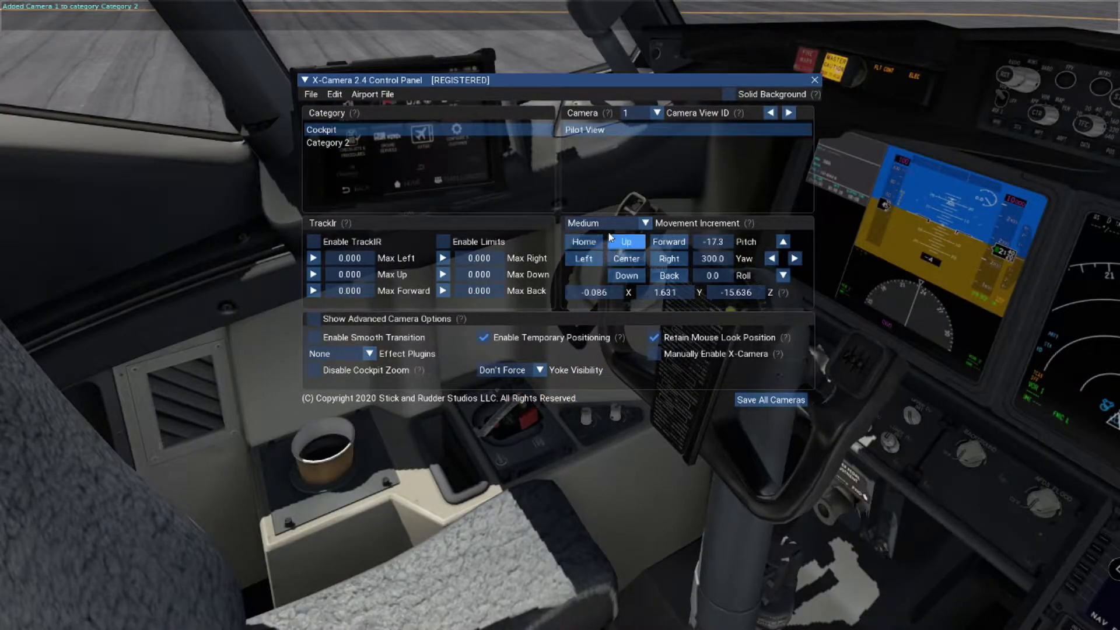
left_click(588, 241)
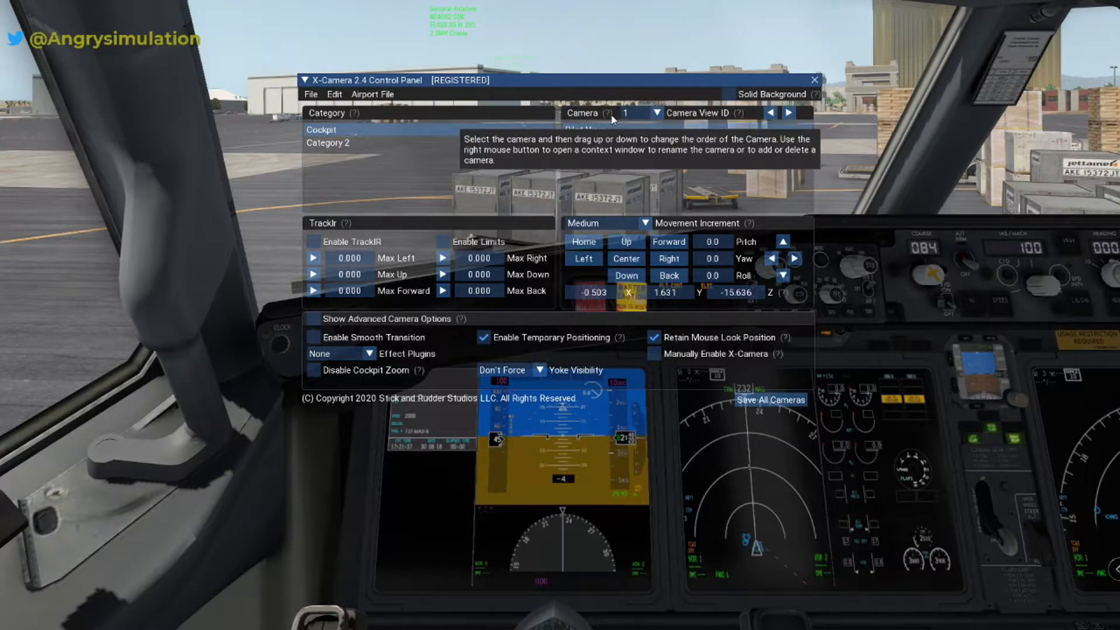
- Show the view ID choices for the Pilot View camera, and expand the SRS X-Camera commands in the simulator's keyboard settings
left_click(652, 115)
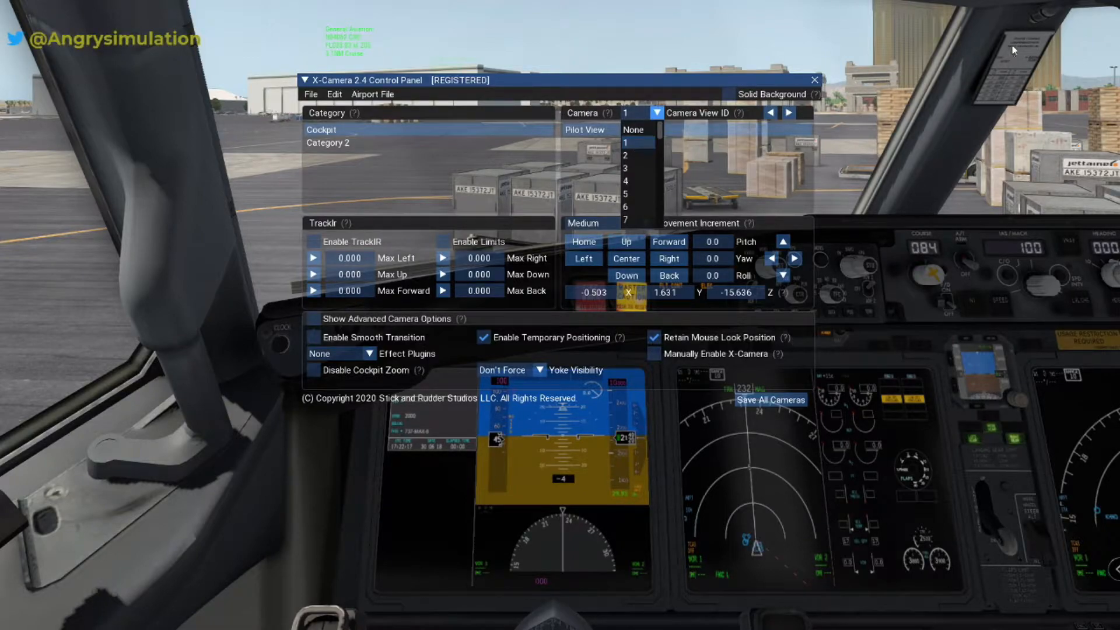
mouse_move(1086, 5)
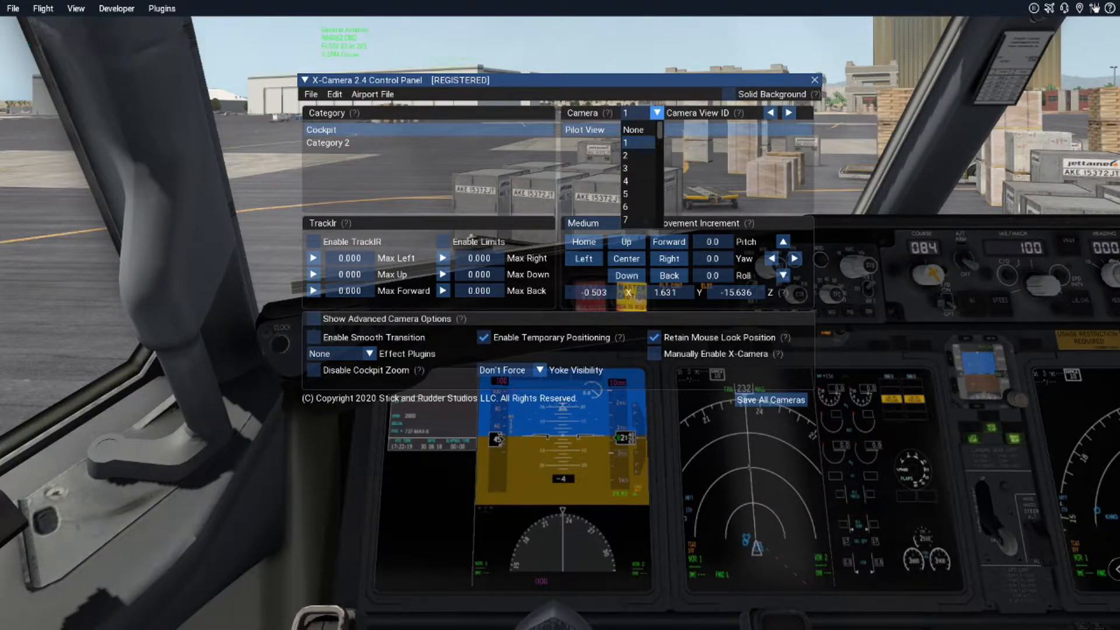
left_click(1095, 9)
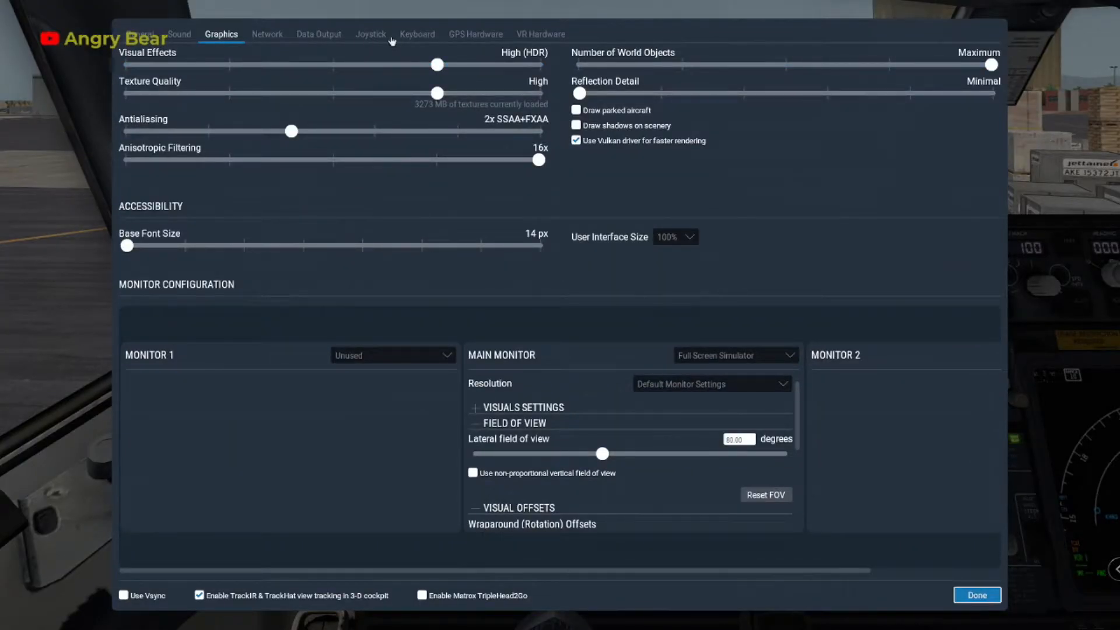
left_click(416, 35)
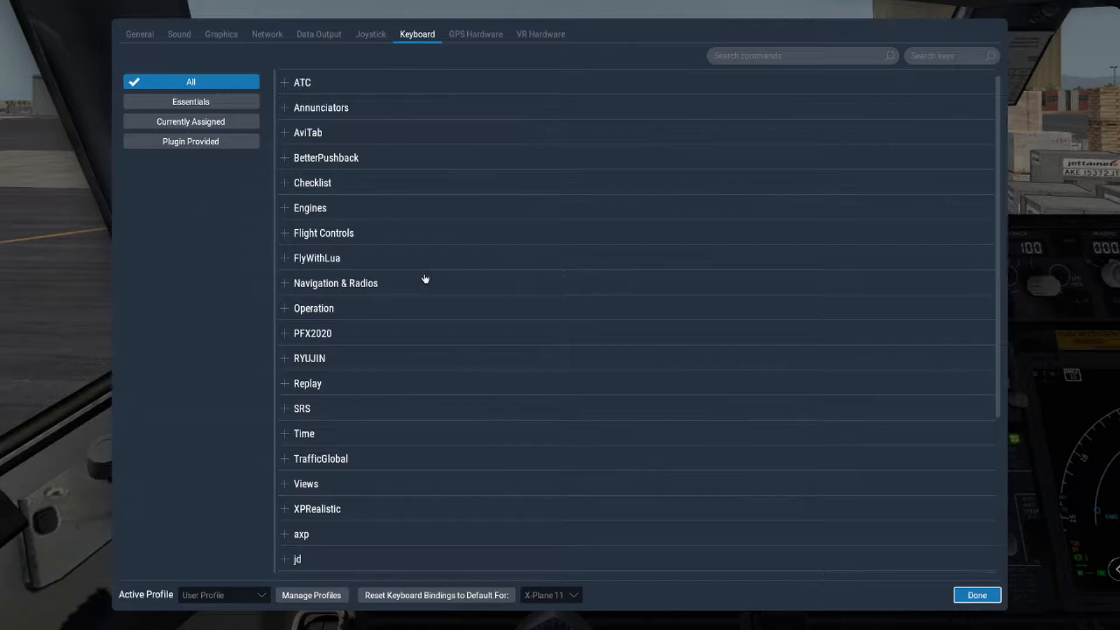
scroll(425, 278, "down", 5)
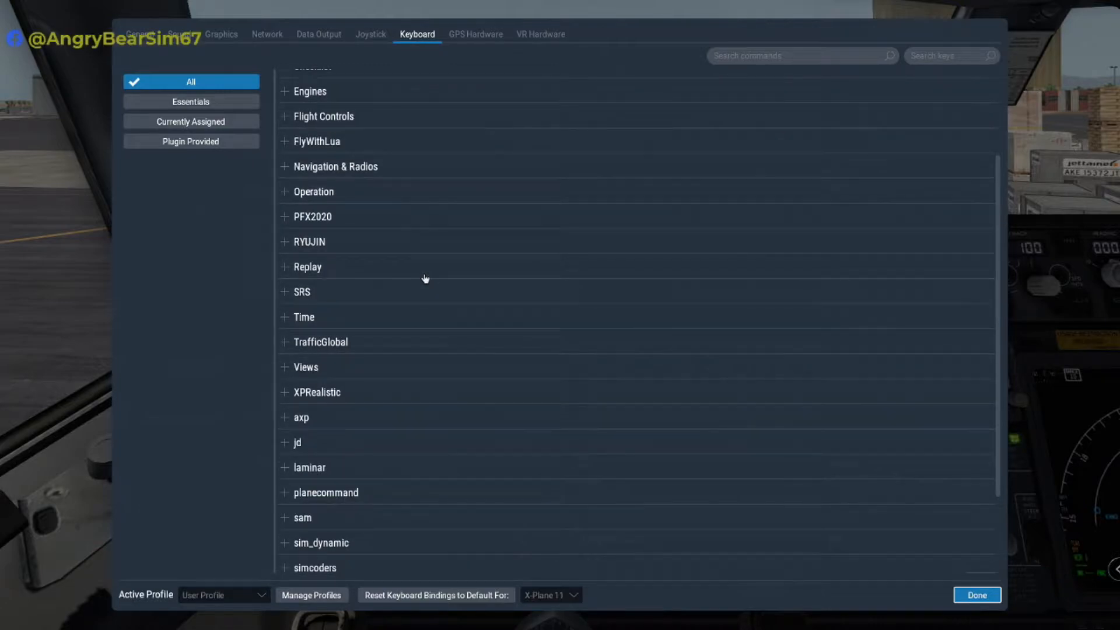
left_click(285, 291)
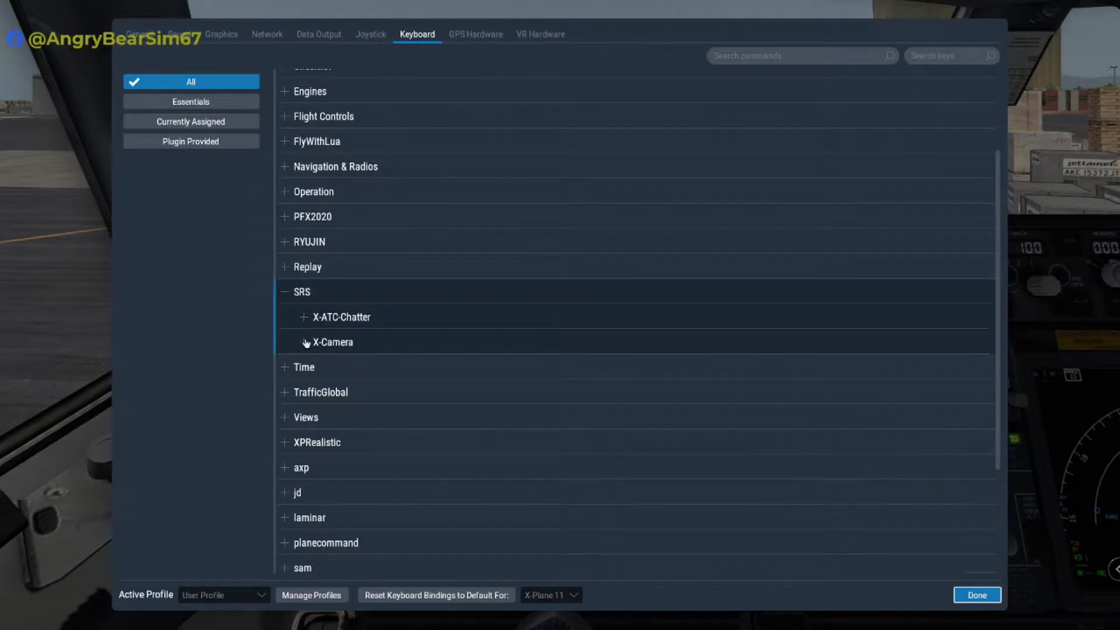
left_click(304, 342)
- Examine the X-Camera keyboard commands for changing cameras and categories and for selecting cameras by view ID, and close the settings
scroll(706, 432, "down", 20)
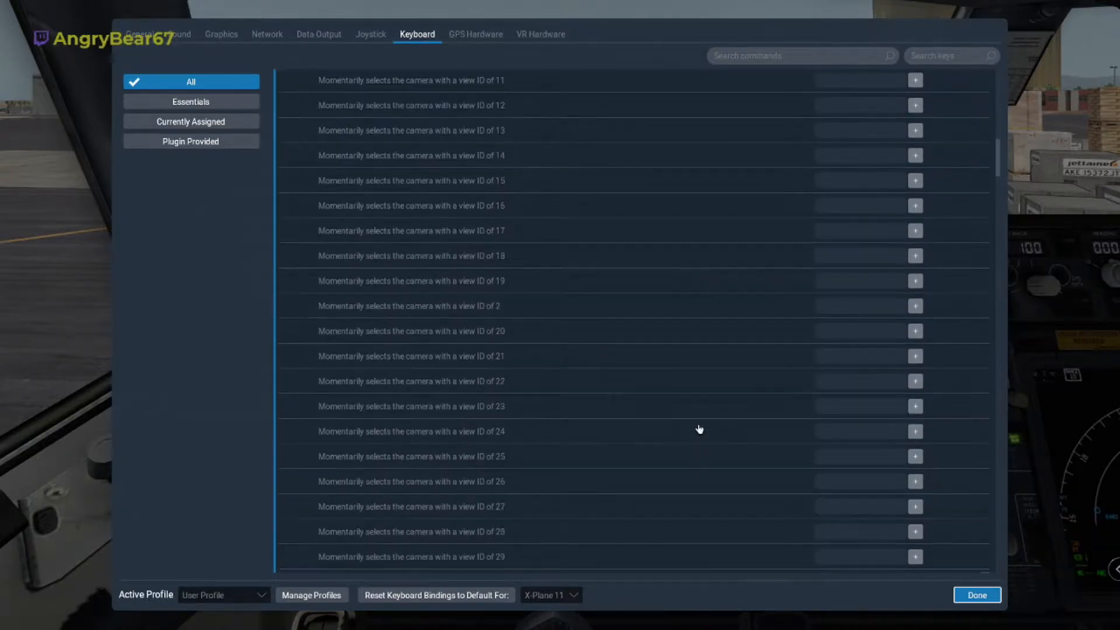
scroll(699, 429, "down", 15)
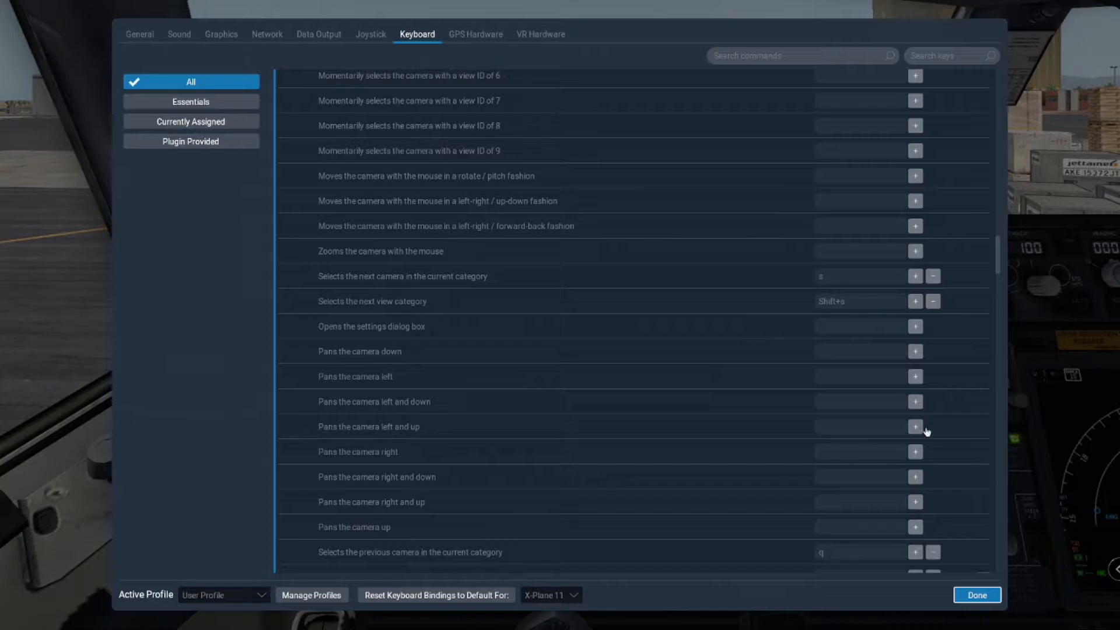
scroll(712, 464, "down", 10)
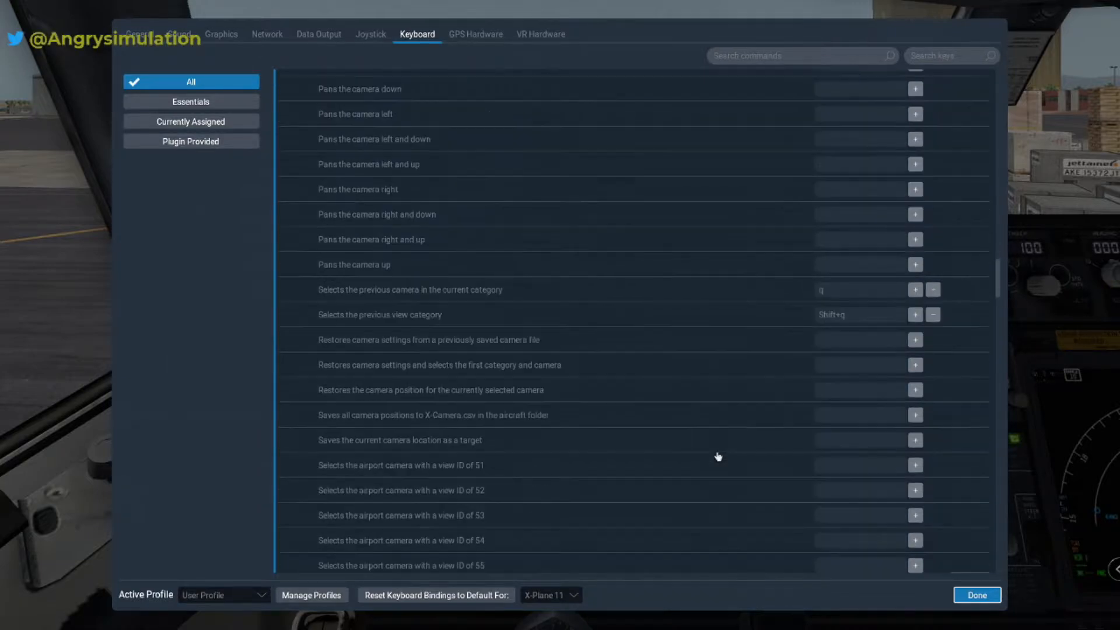
scroll(717, 415, "down", 20)
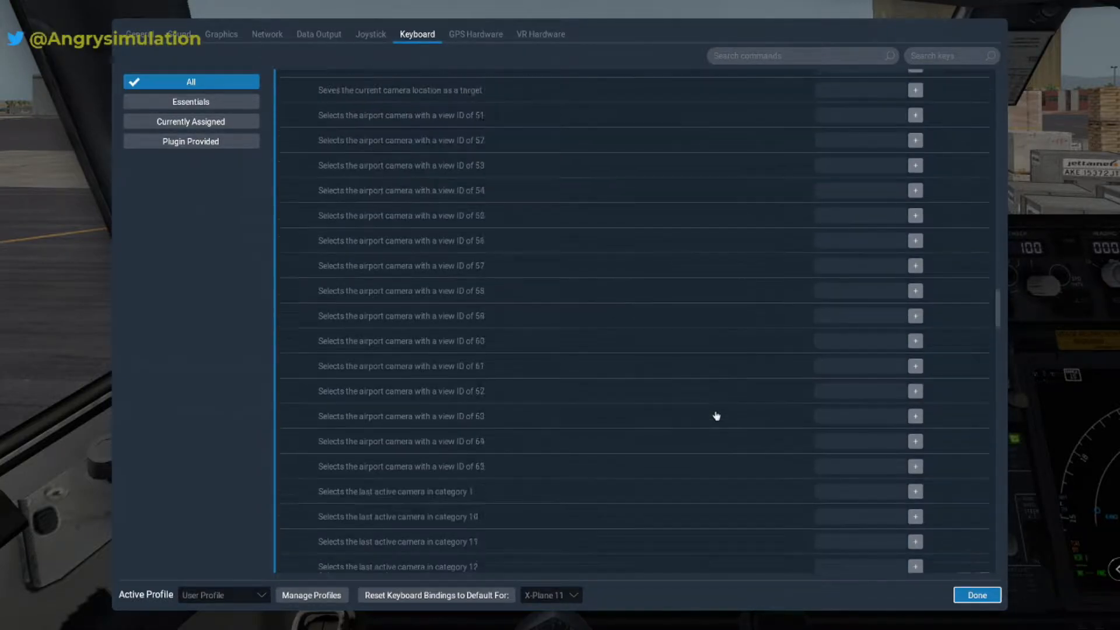
scroll(716, 416, "up", 15)
scroll(716, 415, "up", 7)
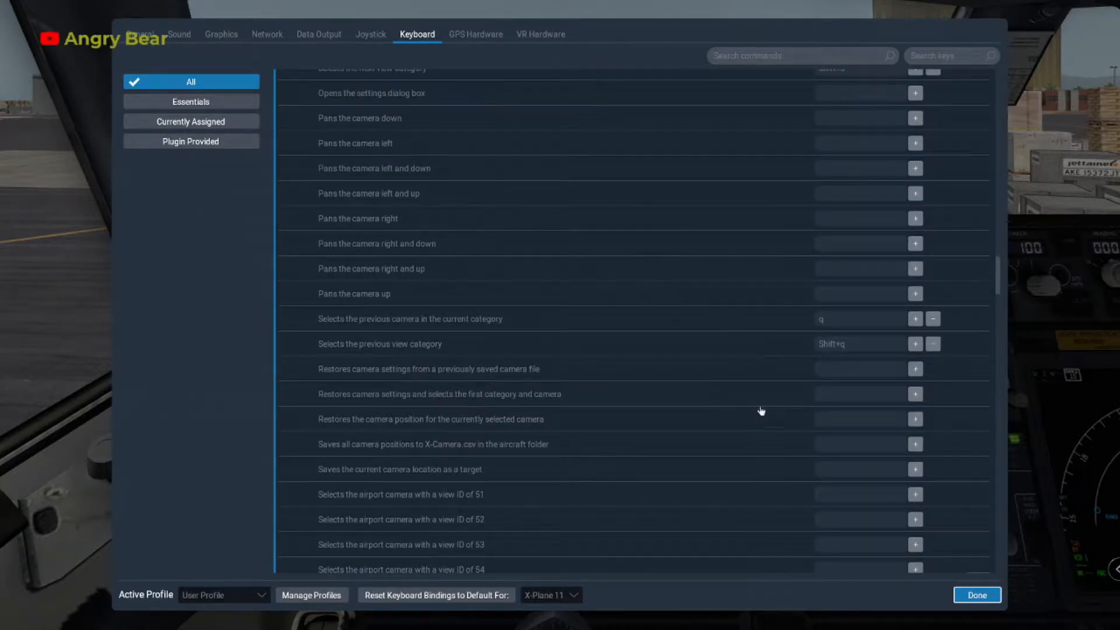
scroll(759, 406, "down", 20)
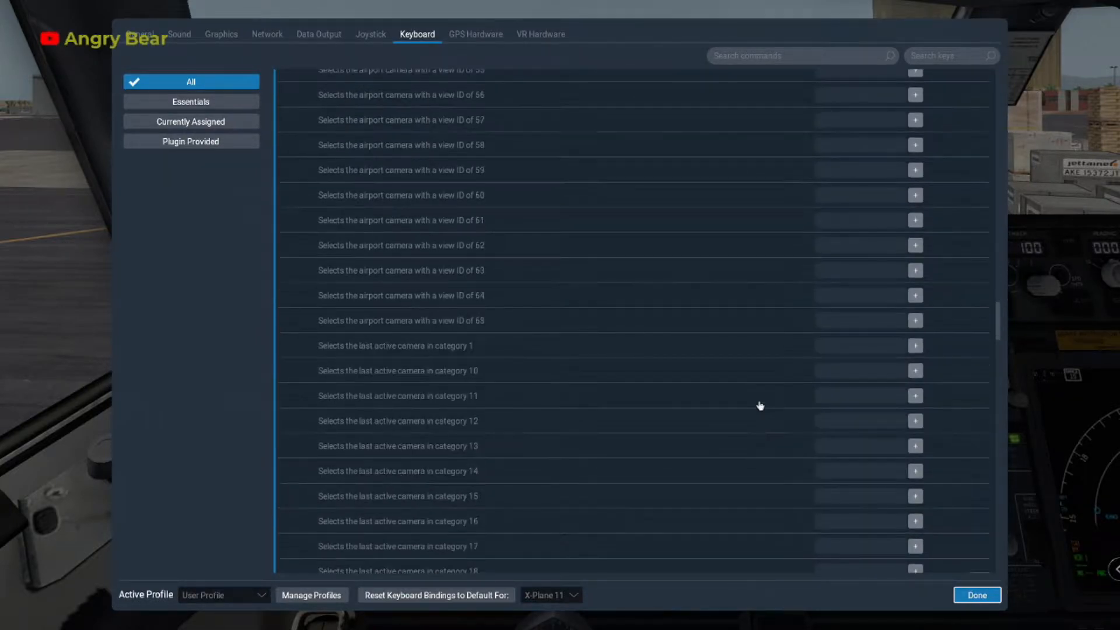
scroll(759, 406, "down", 20)
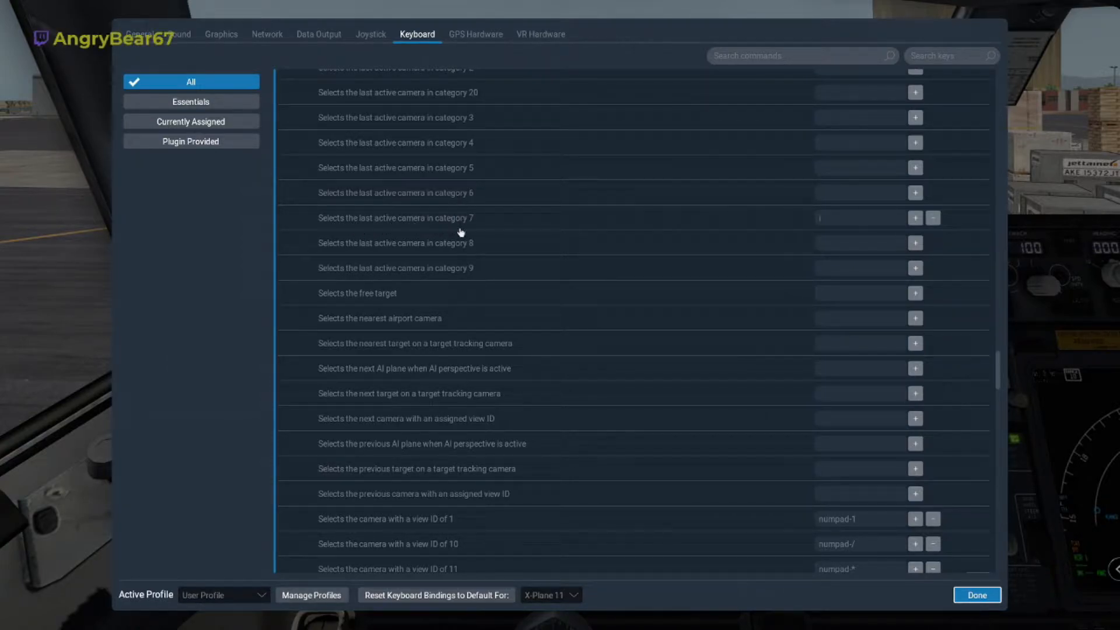
scroll(687, 263, "down", 5)
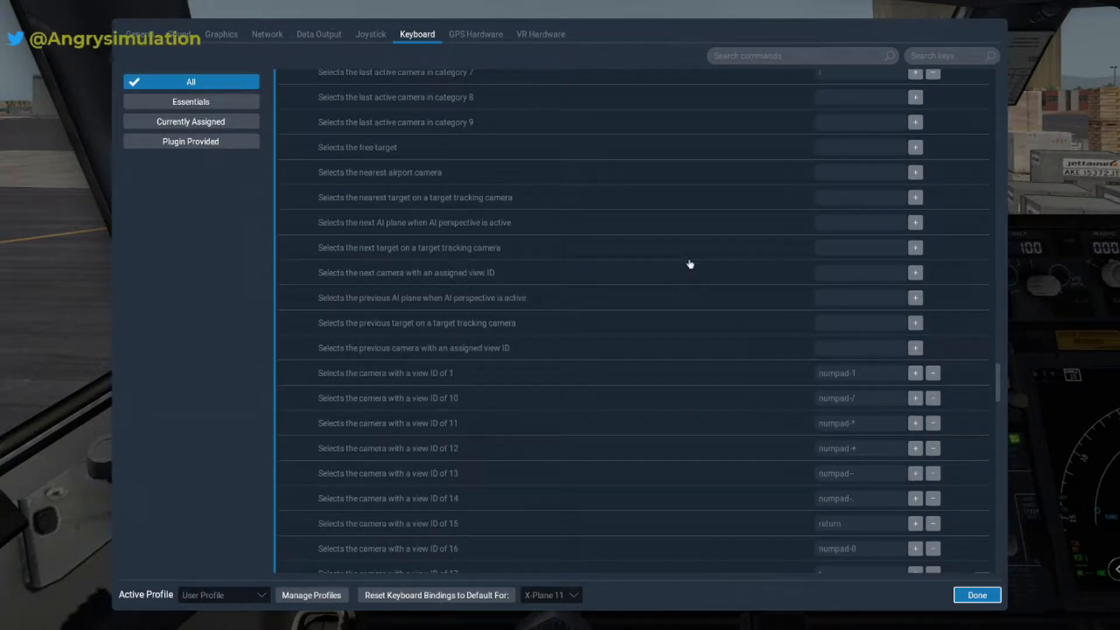
scroll(690, 264, "down", 5)
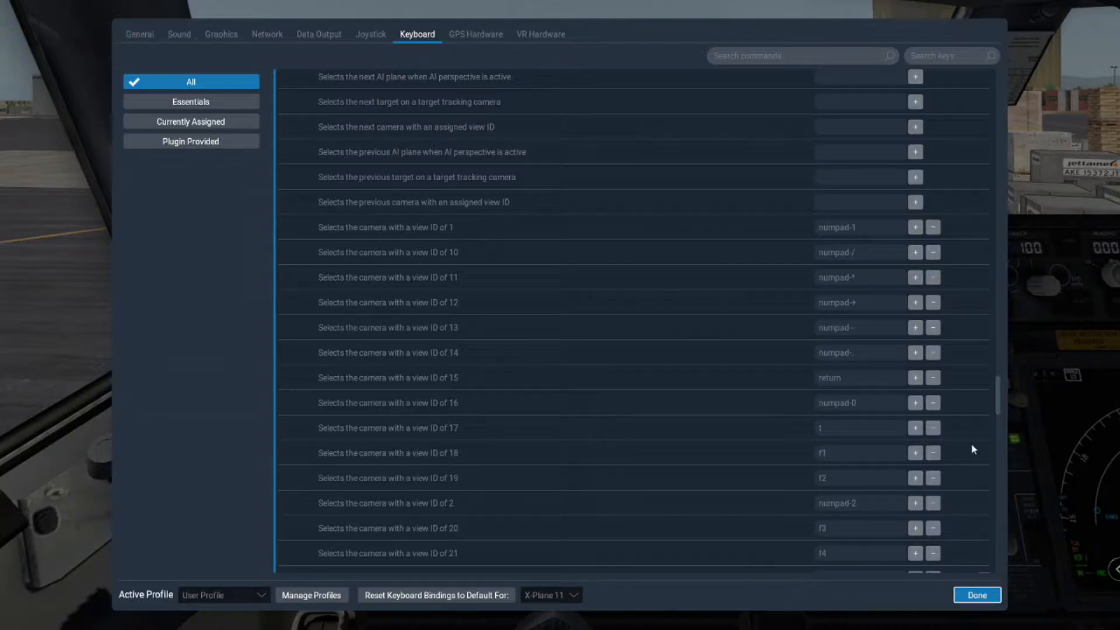
left_click(988, 594)
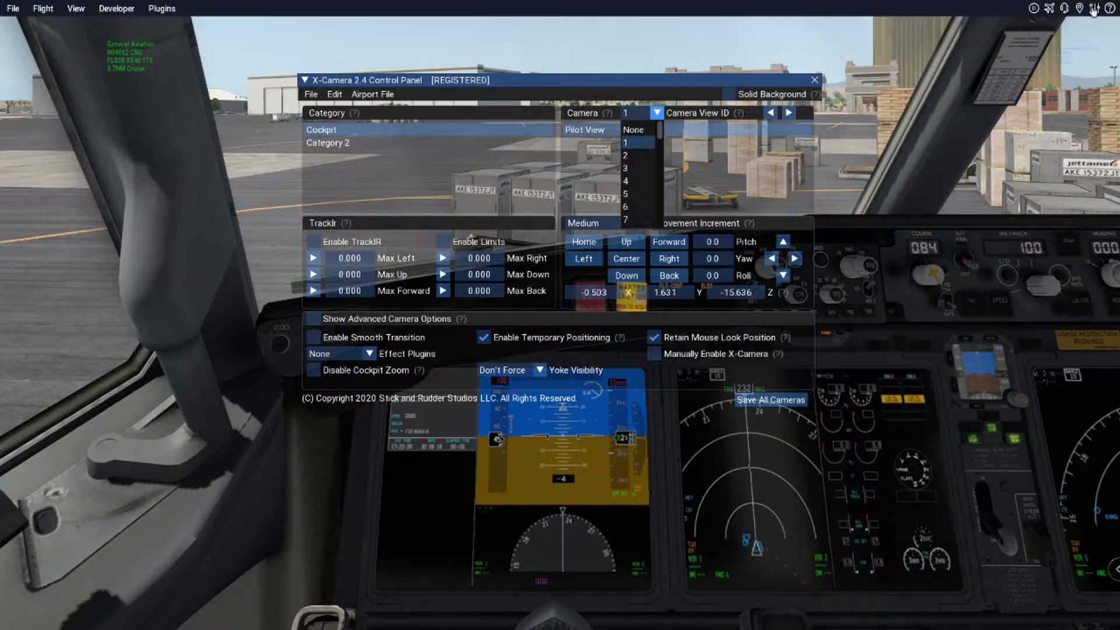
- Review the key assignments of the camera view ID and control panel toggle commands again, and leave the Pilot View's ID at 1
left_click(1095, 9)
scroll(709, 407, "down", 3)
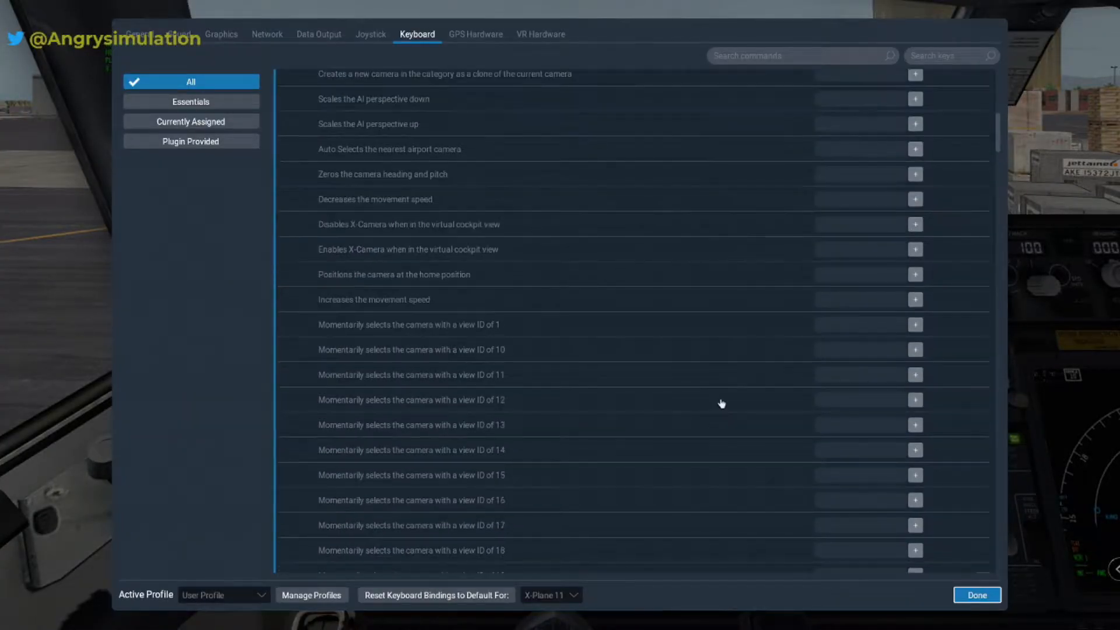
scroll(721, 403, "down", 10)
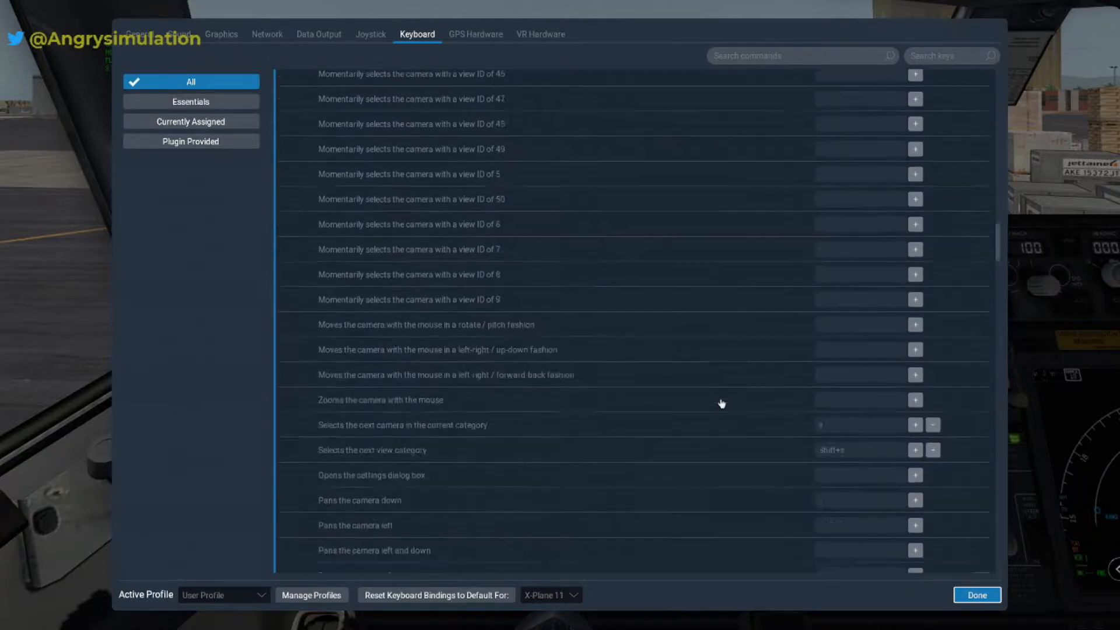
scroll(721, 404, "down", 15)
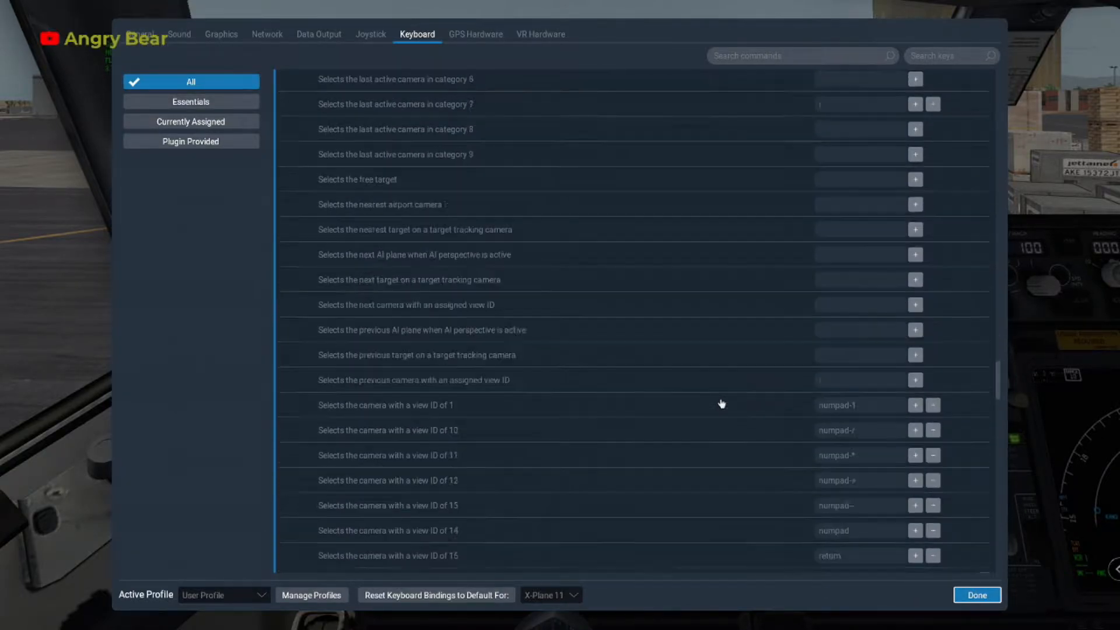
scroll(722, 404, "up", 2)
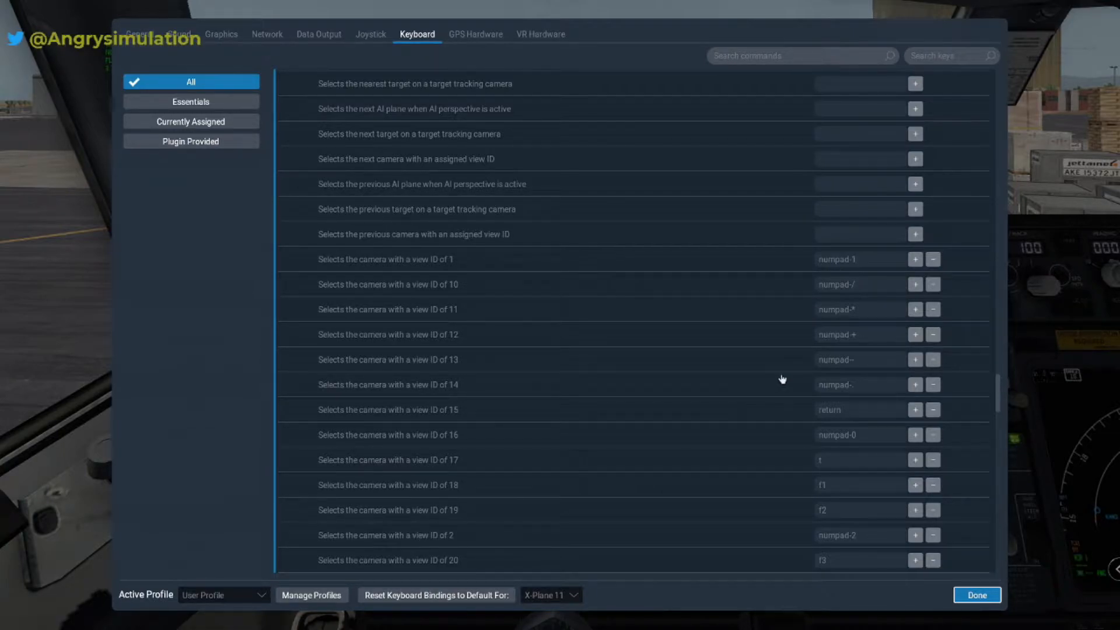
scroll(783, 379, "down", 7)
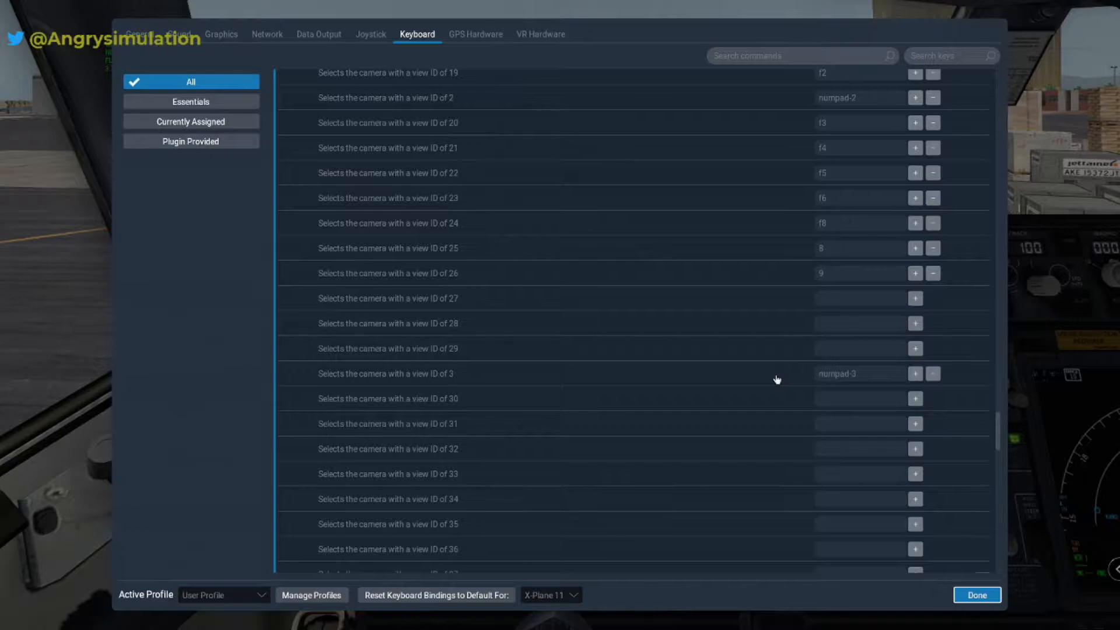
scroll(777, 380, "down", 13)
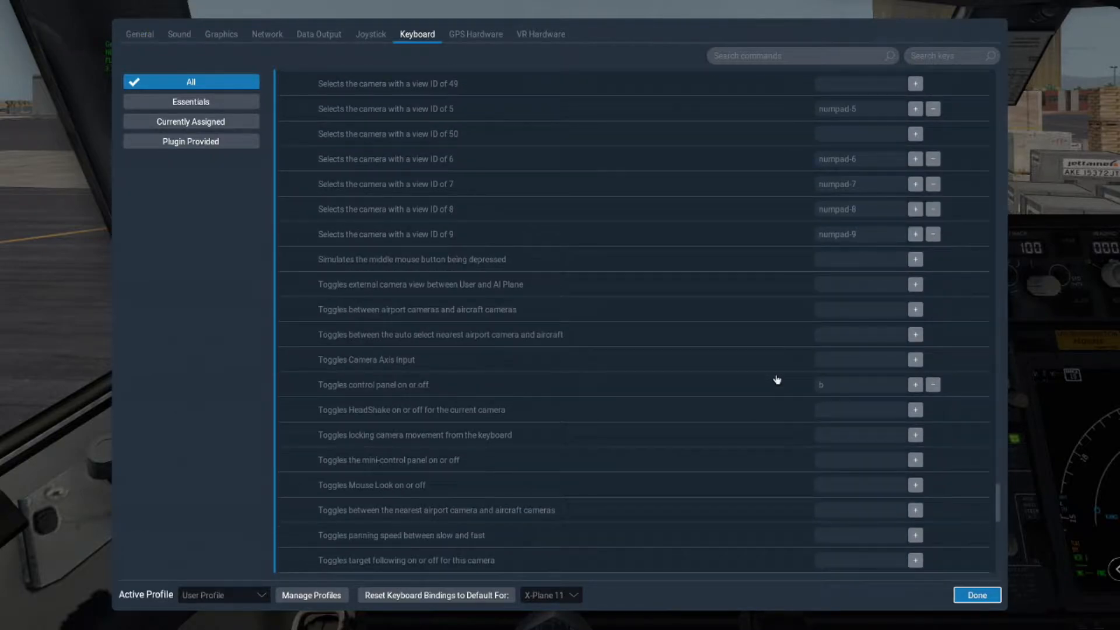
scroll(777, 380, "up", 5)
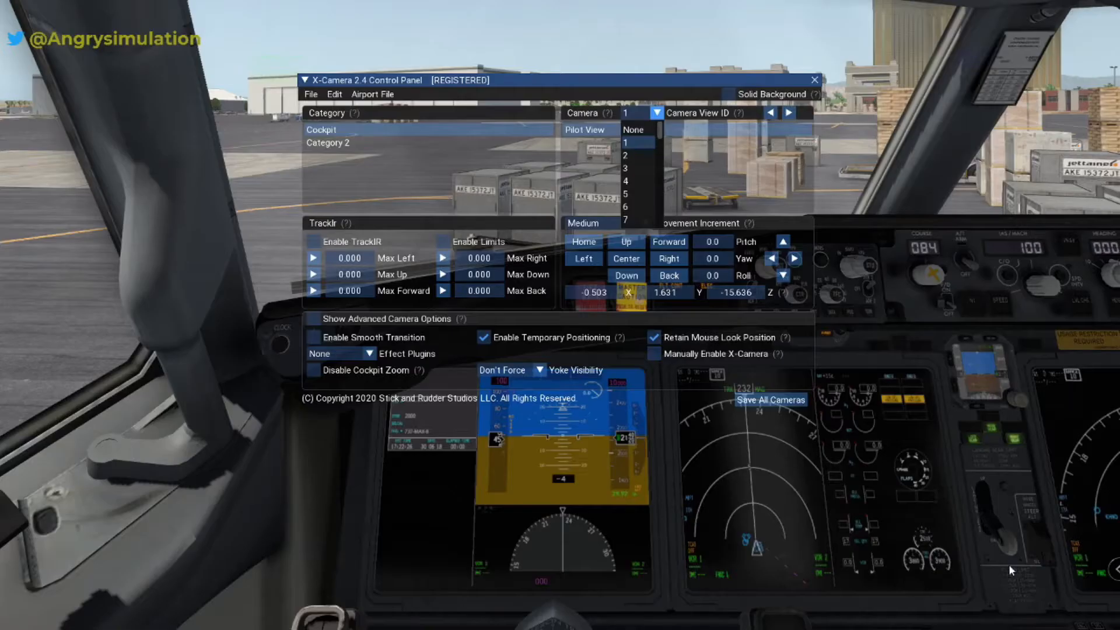
left_click(699, 155)
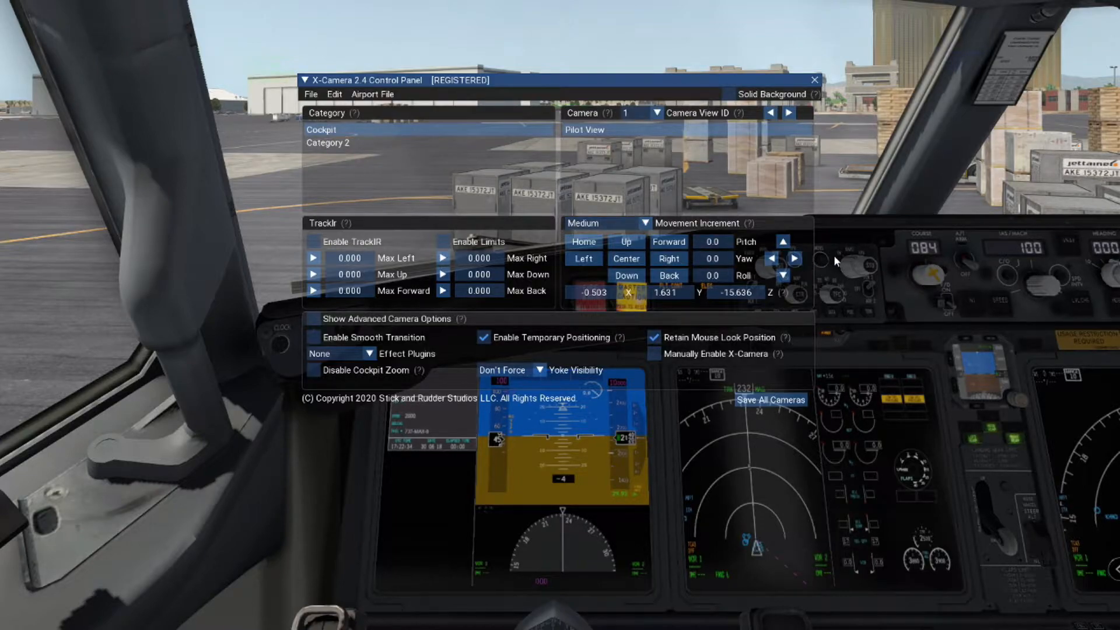
- Move the Pilot View camera up, lower it to Y 1.566, and shift it left to X -0.523
key("Up")
key("Up")
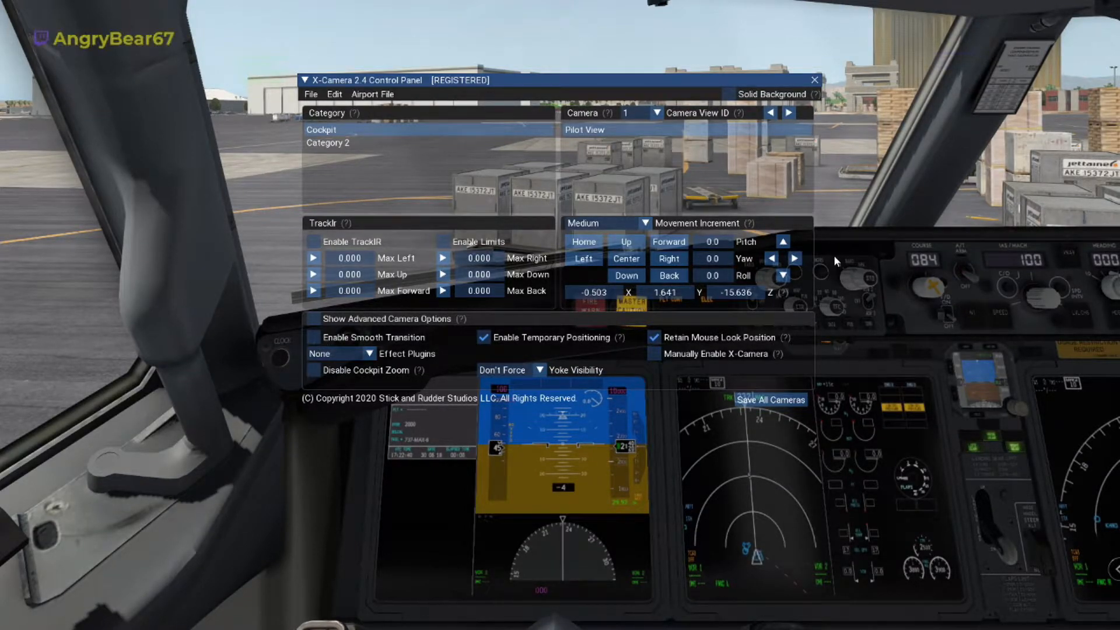
key("Down")
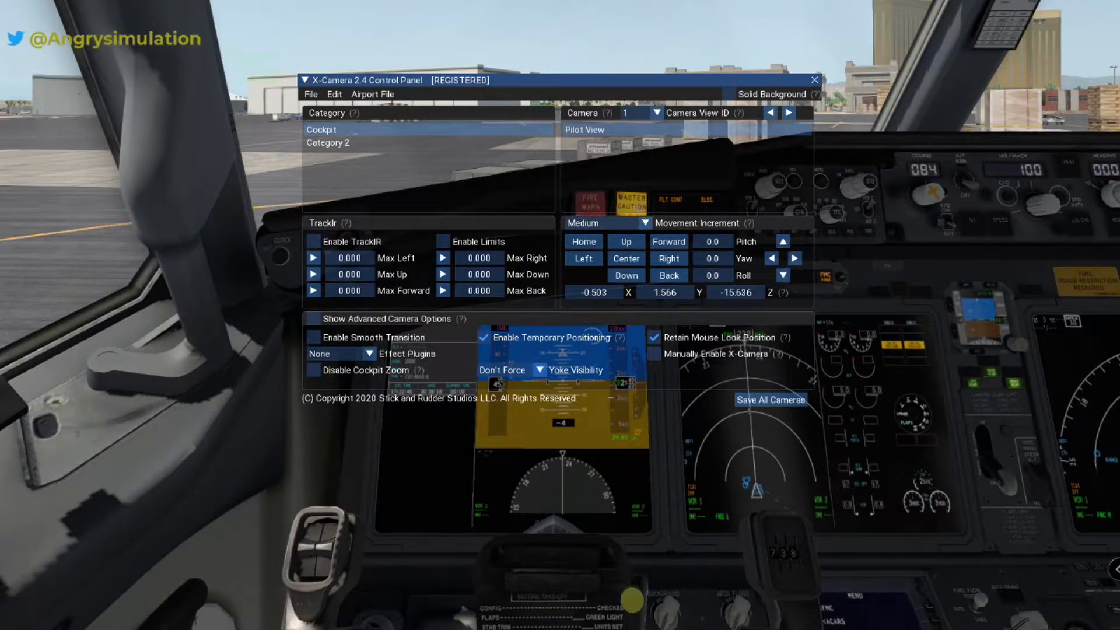
key("Left")
key("Left")
key("Left")
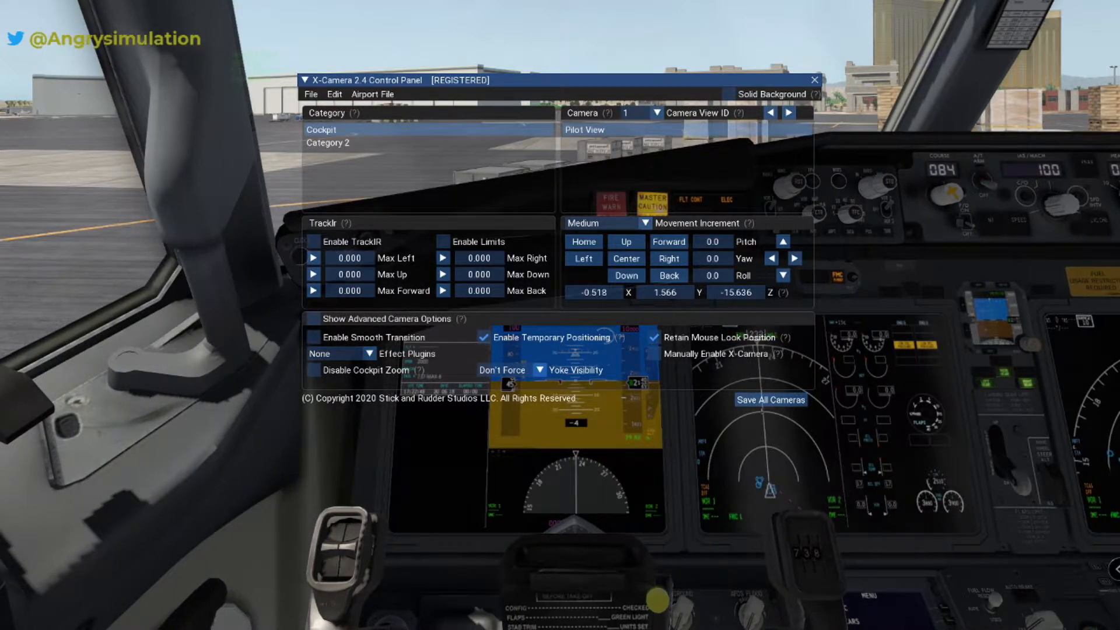
key("Left")
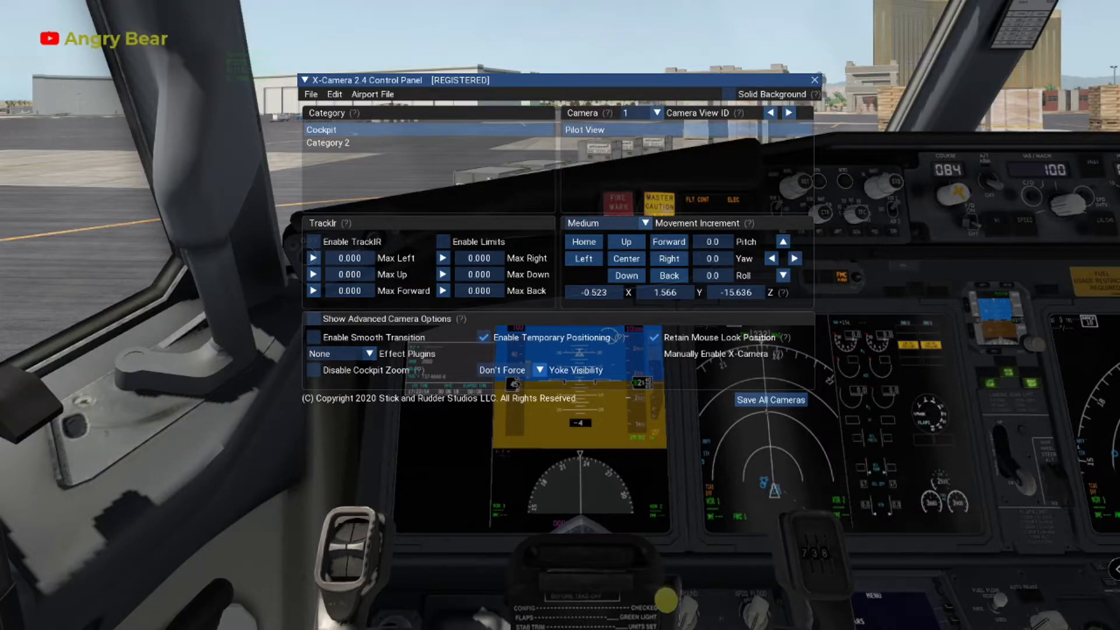
- Turn the Pilot View right to yaw 76.0 and back to yaw 0.0, and save all cameras
key("e")
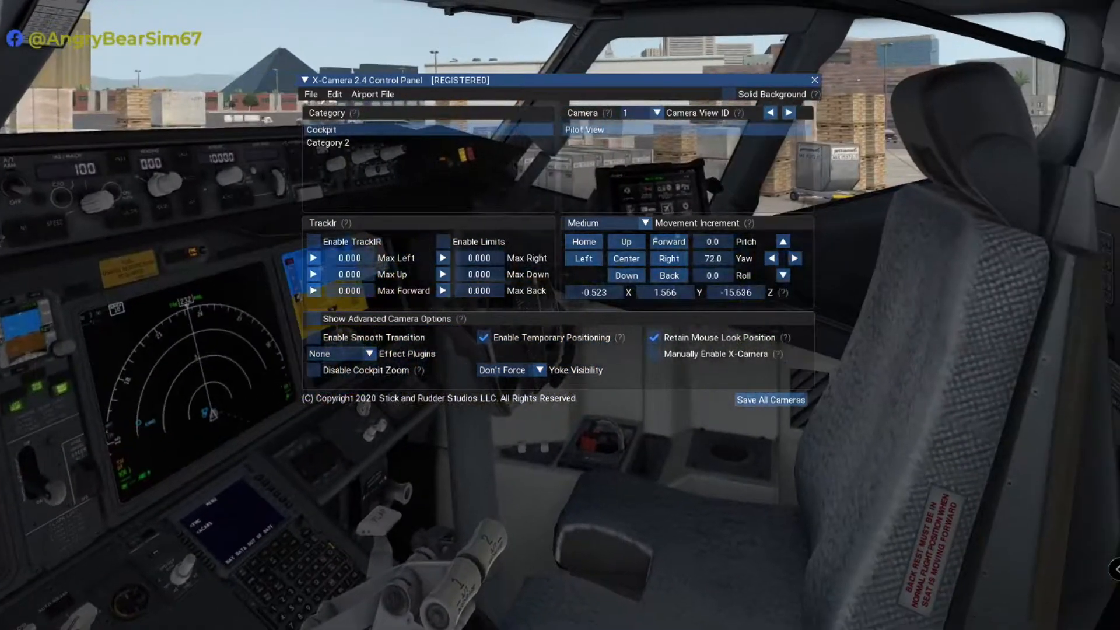
key("e")
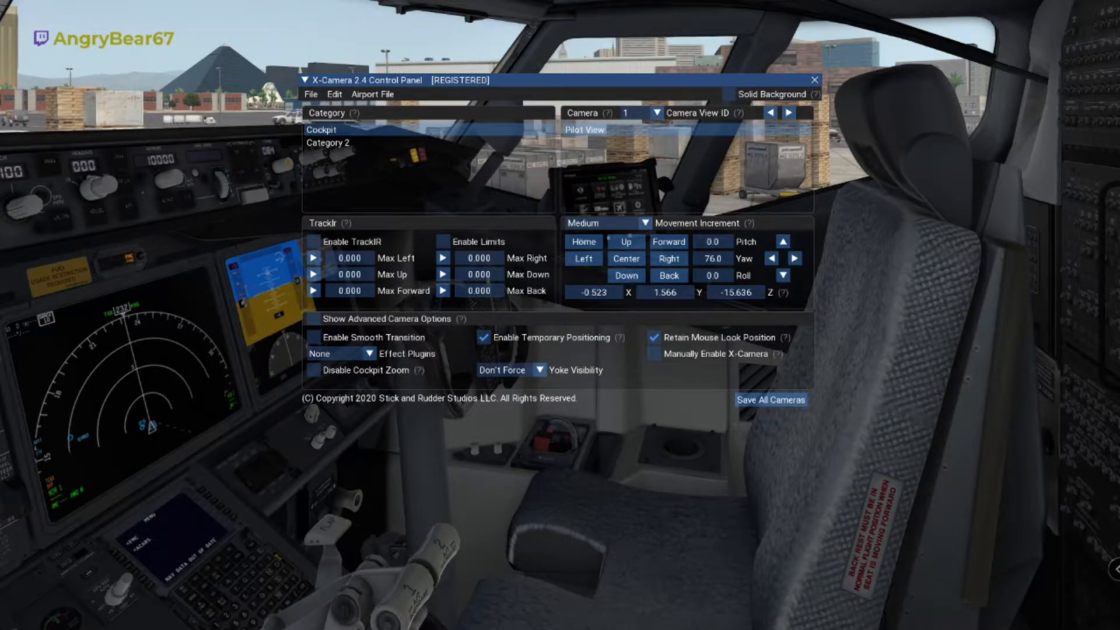
key("q")
key("q")
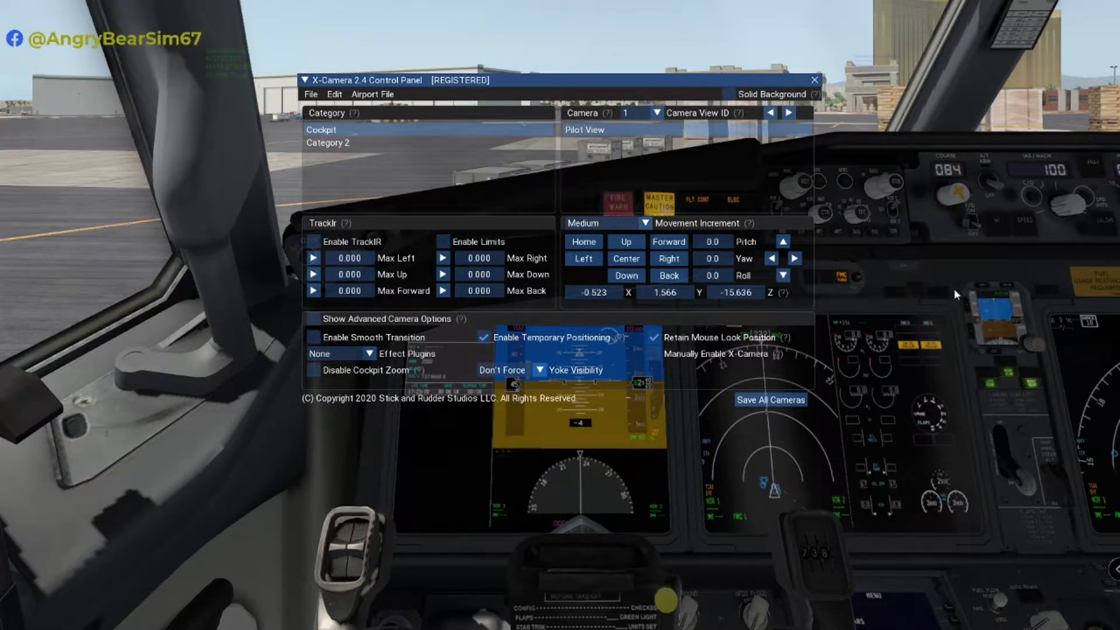
left_click(792, 405)
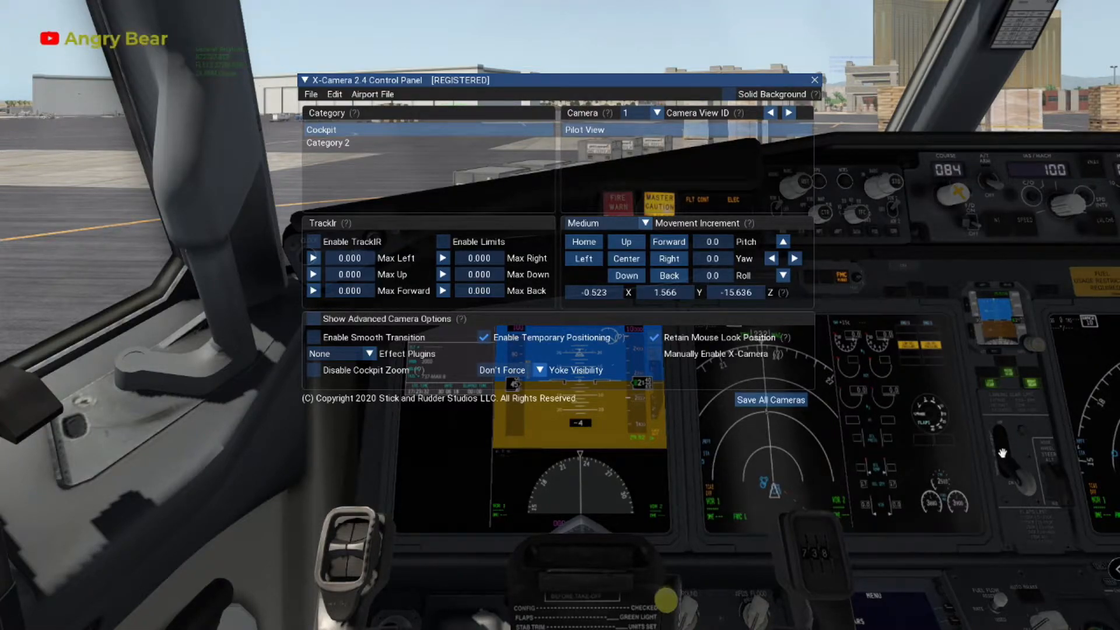
- Raise the Pilot View camera to Y 1.586 and turn it right to yaw 72.0
key("Up")
key("Up")
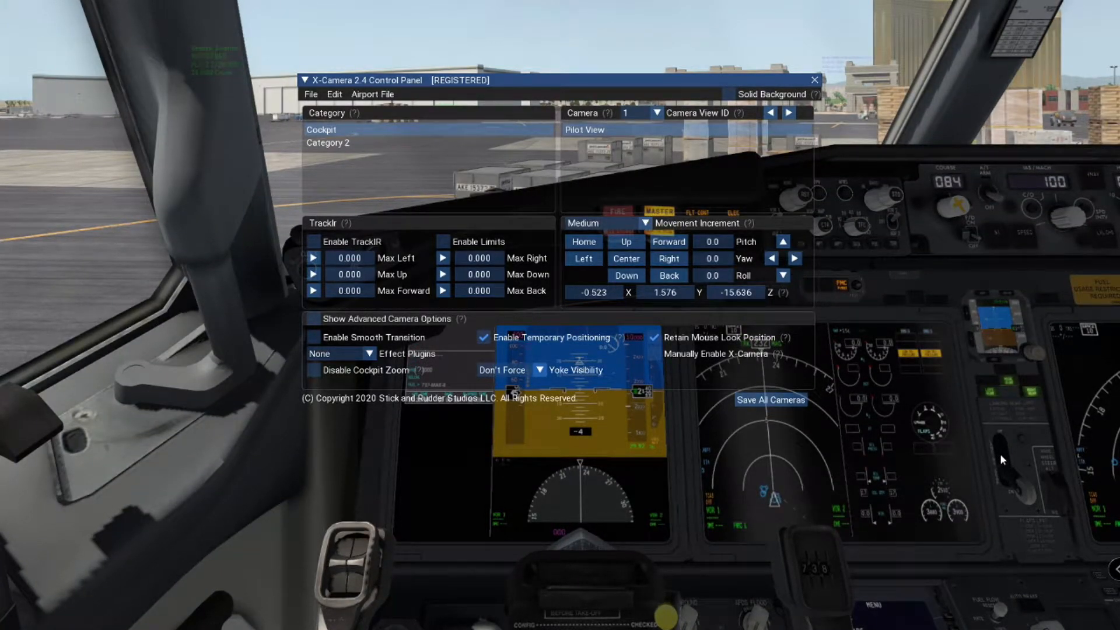
key("Up")
key("Down")
key("Up")
key("Up")
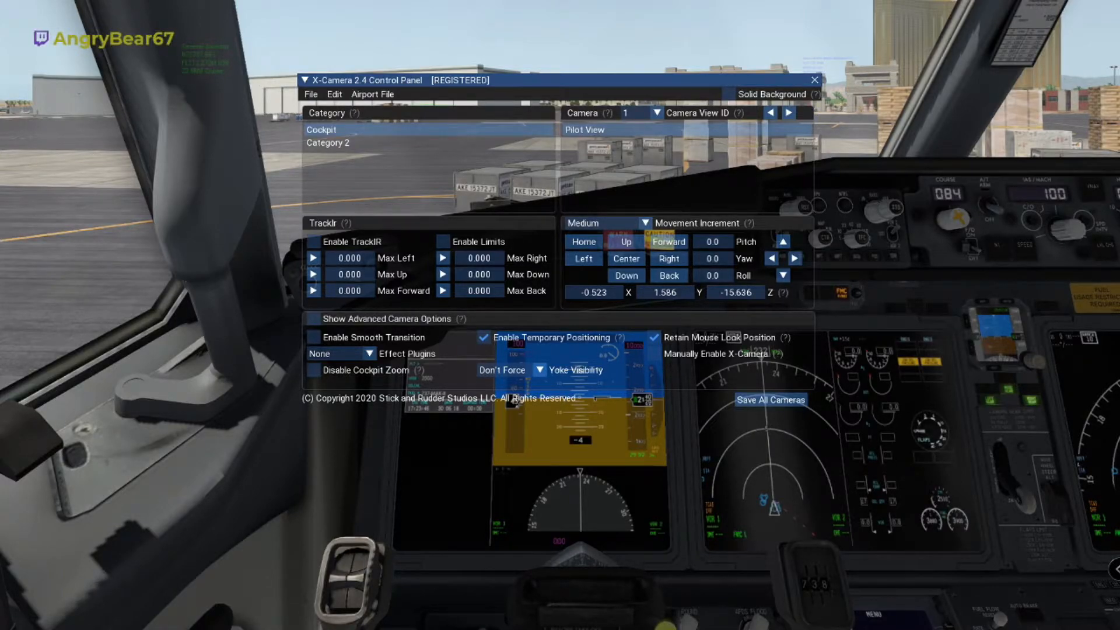
key("e")
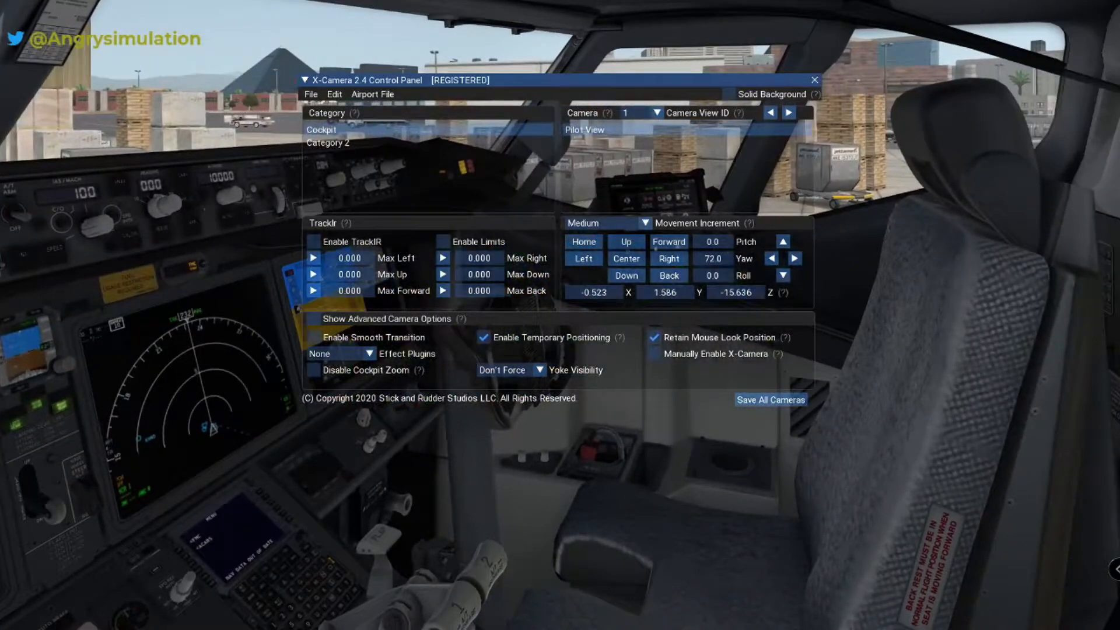
- Turn the Pilot View camera back left to yaw 359.0 and raise it to Y 1.596
key("q")
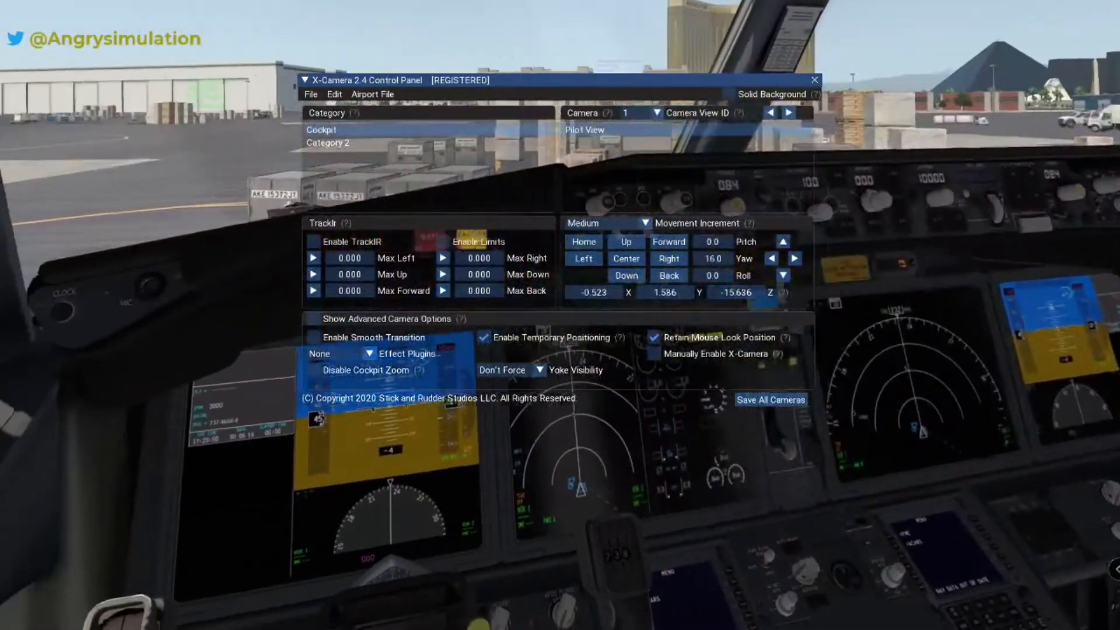
key("e")
key("q")
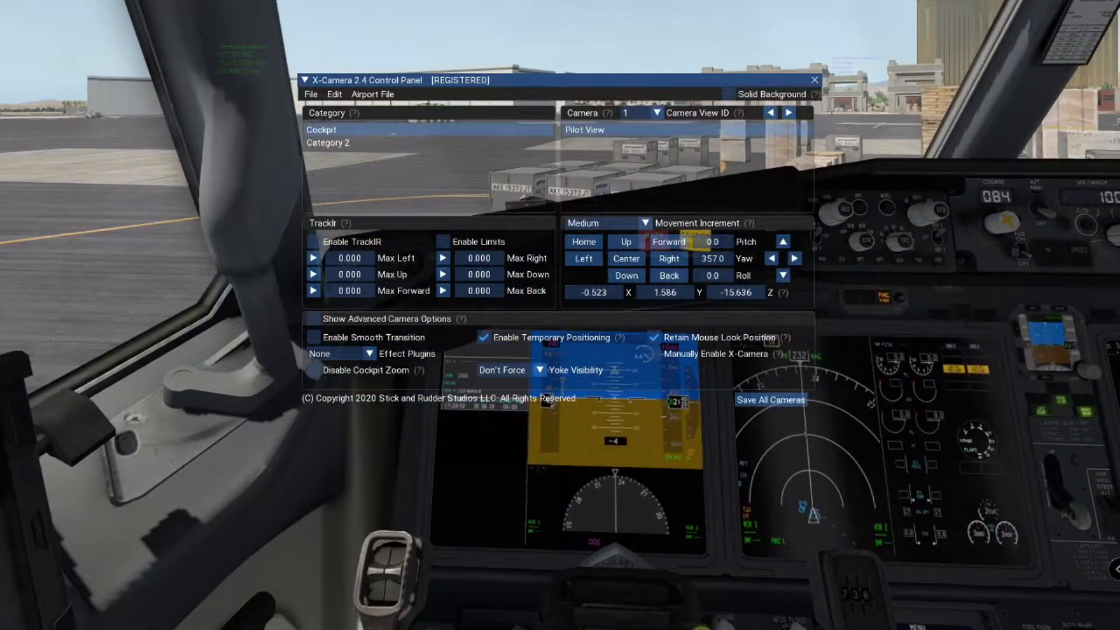
key("e")
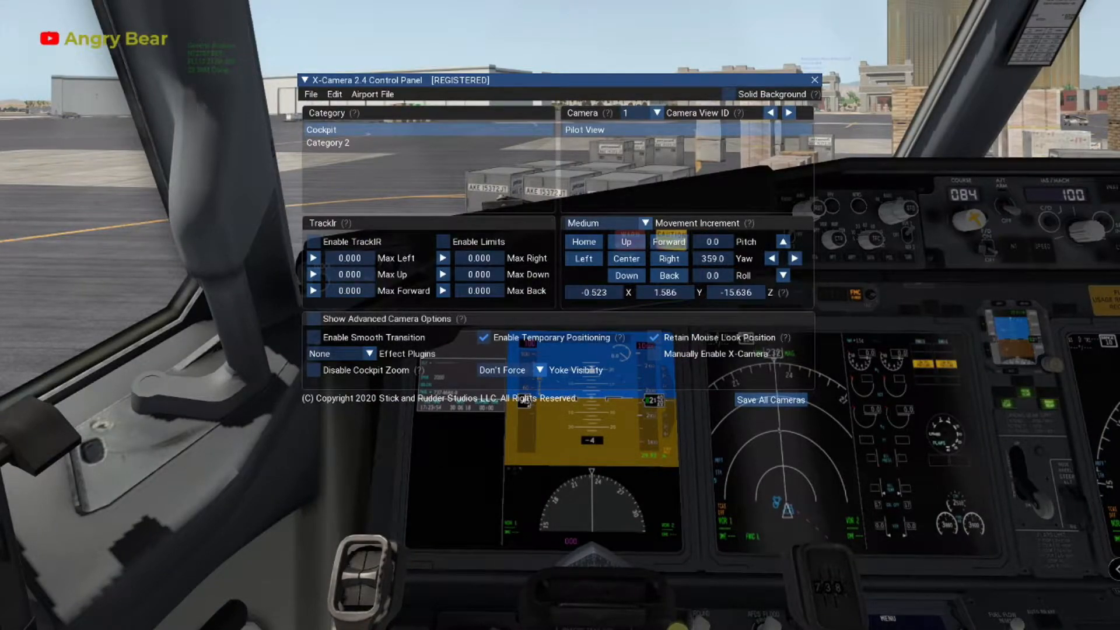
key("r")
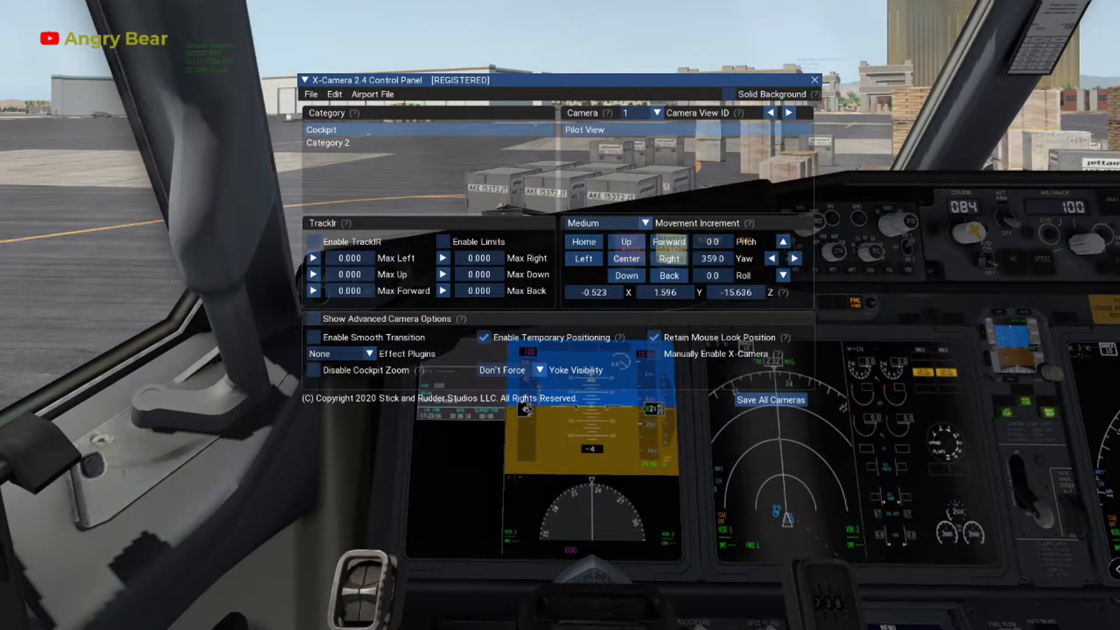
- Set the Pilot View's camera view ID to 4 and look over the X-Camera view ID commands in the keyboard settings
left_click(658, 114)
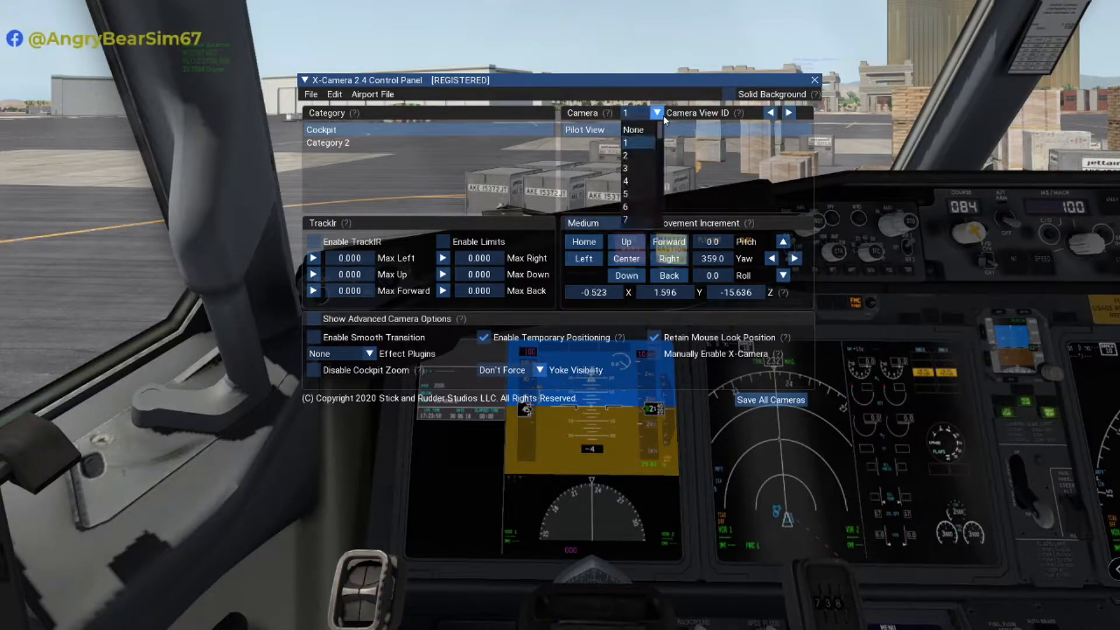
left_click(637, 184)
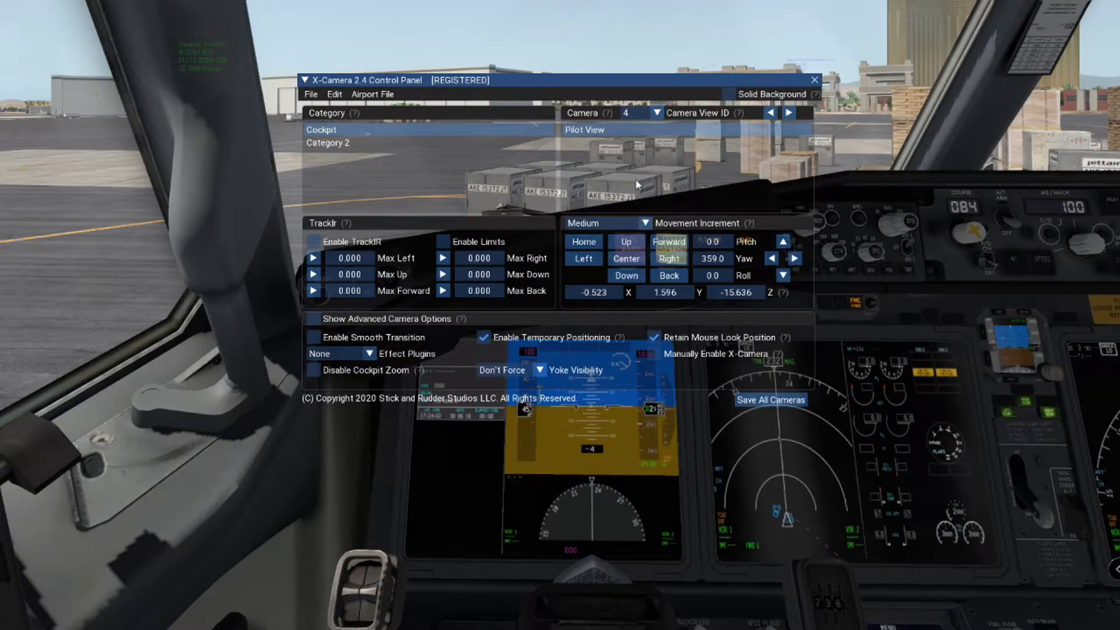
mouse_move(1037, 14)
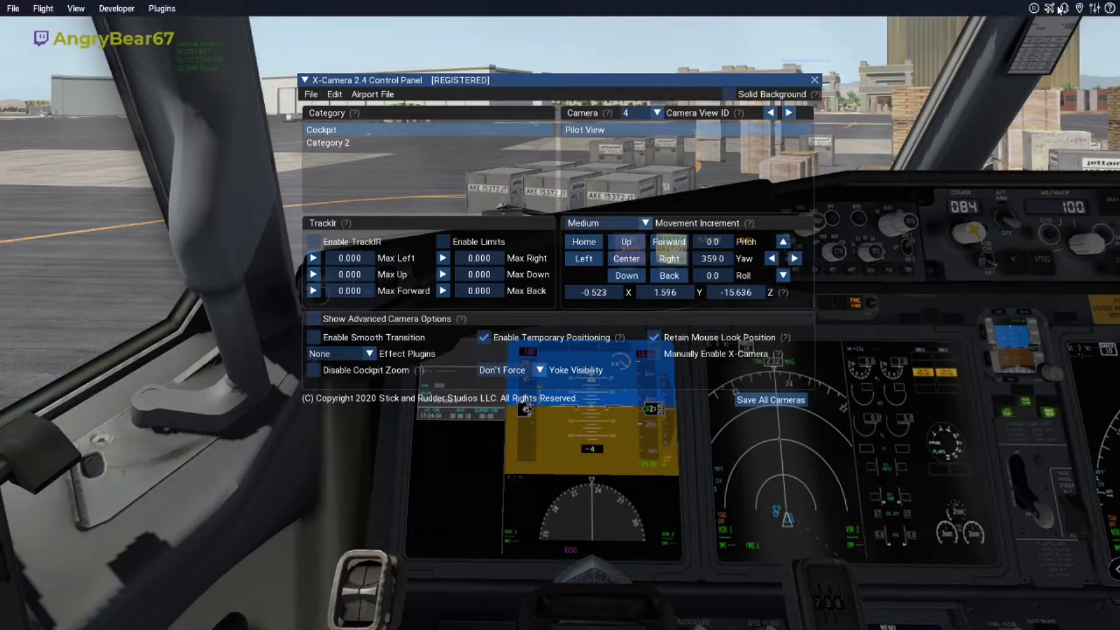
left_click(1094, 8)
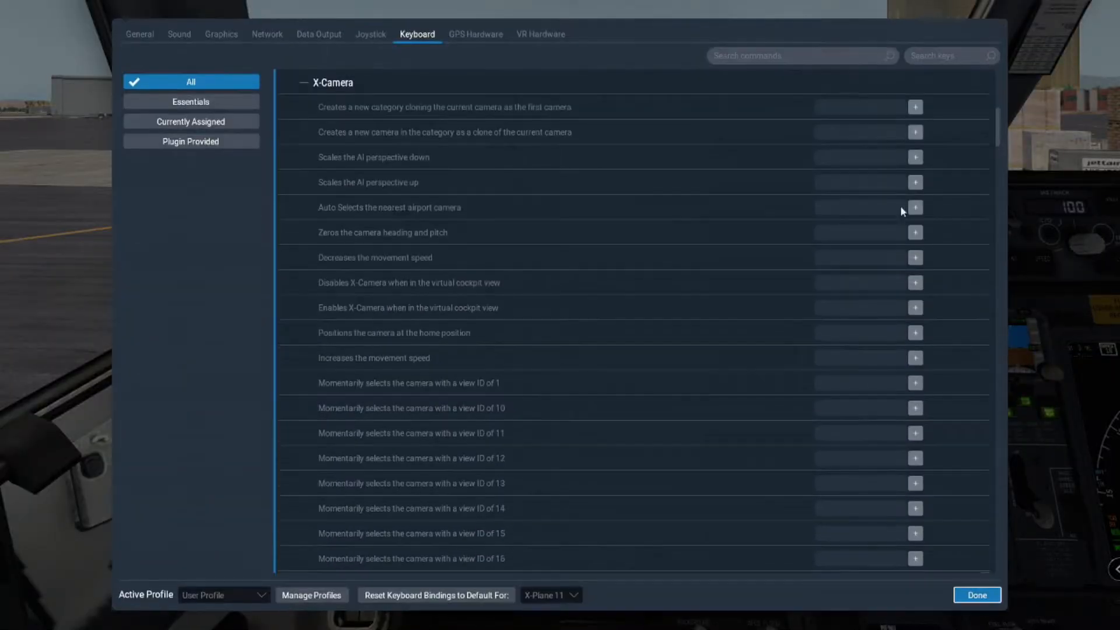
scroll(674, 375, "down", 15)
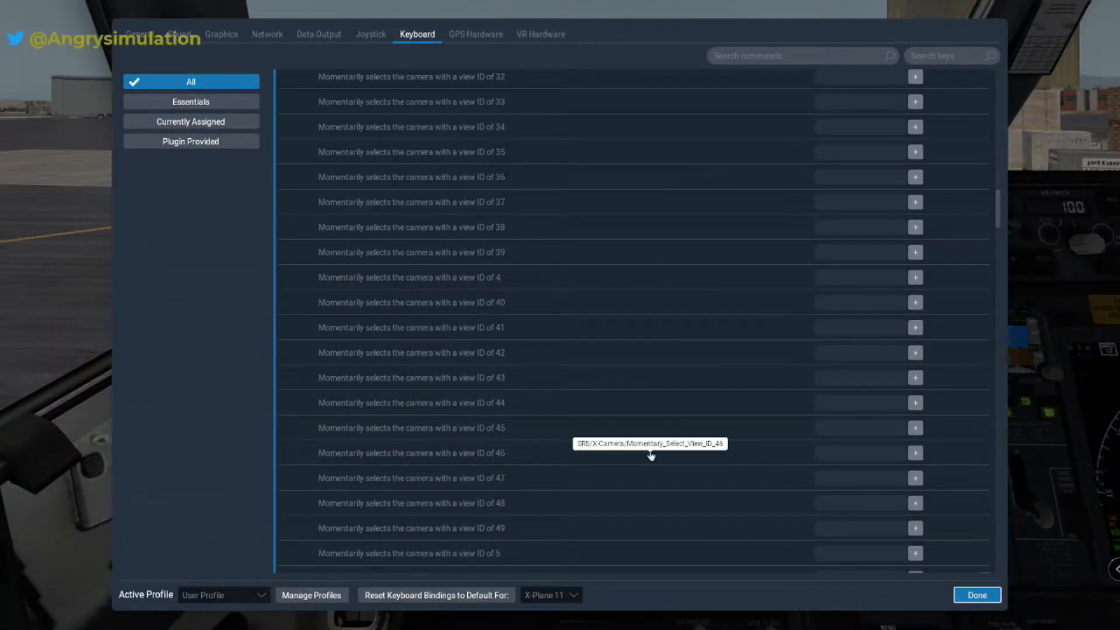
left_click(978, 595)
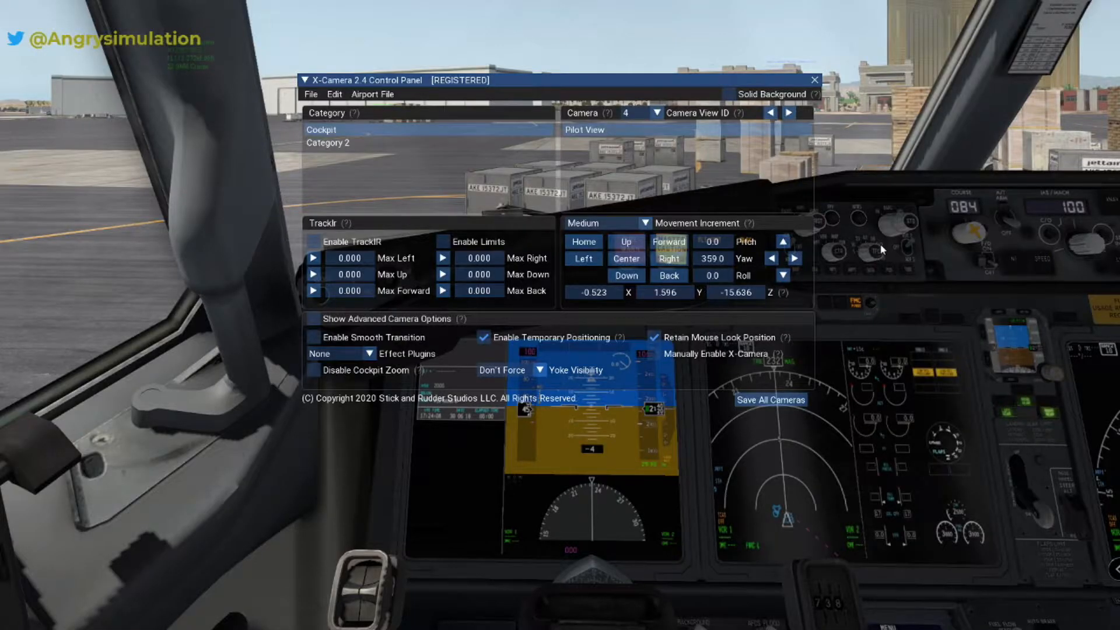
- Rename the Pilot View camera to "captain" and save all cameras
right_click(592, 132)
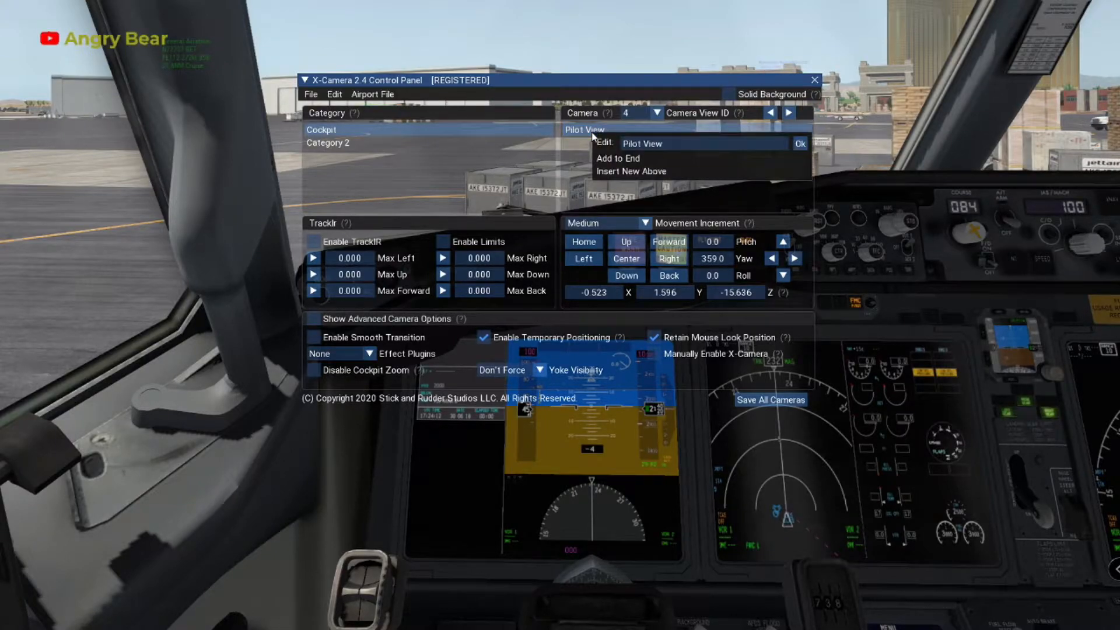
left_click(666, 144)
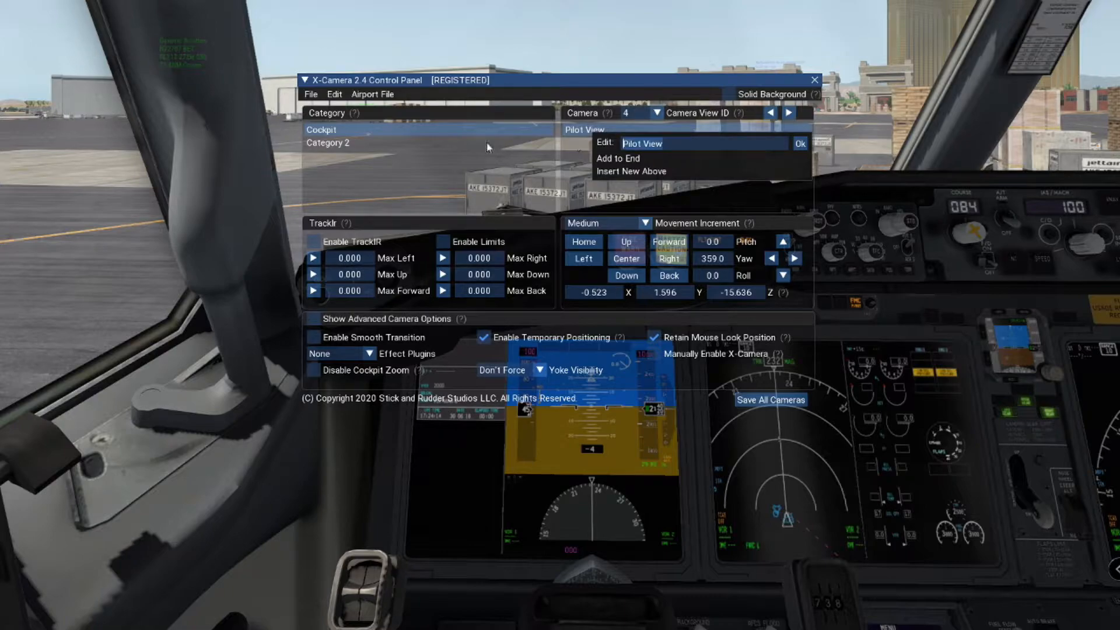
type("captain")
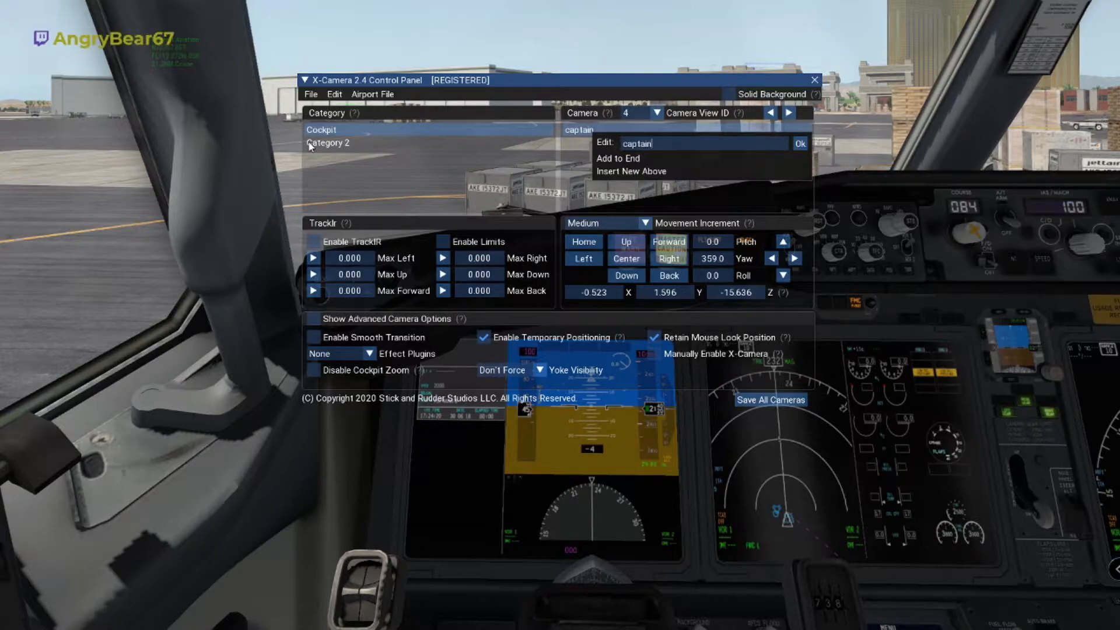
left_click(798, 144)
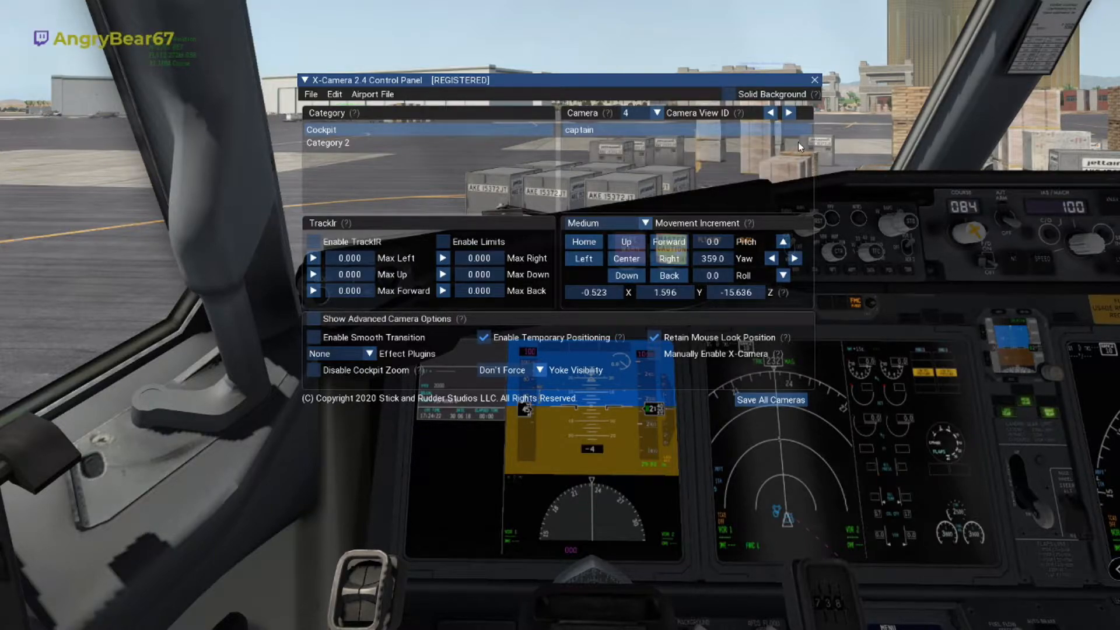
left_click(768, 401)
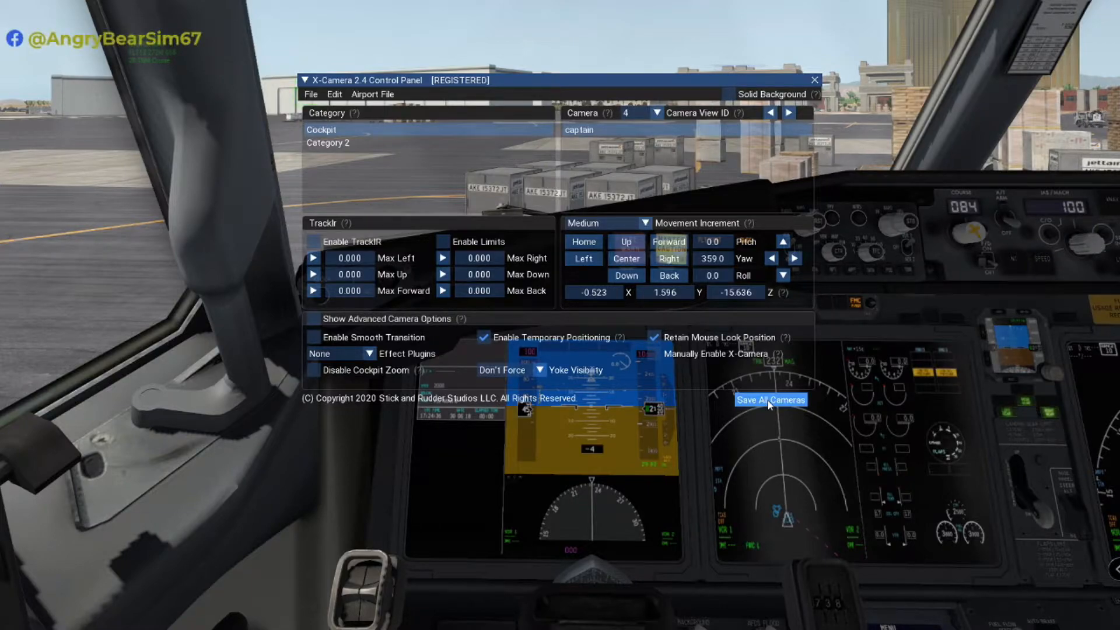
- Add a new camera to the end of the Cockpit category and move it right to X 0.002
left_click(591, 114)
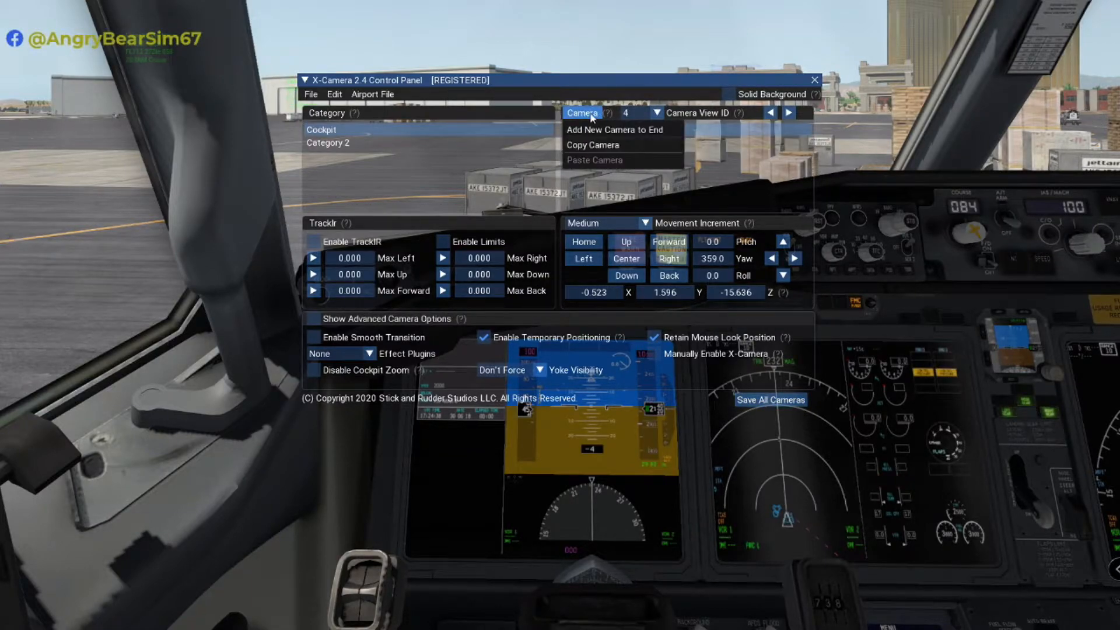
left_click(595, 130)
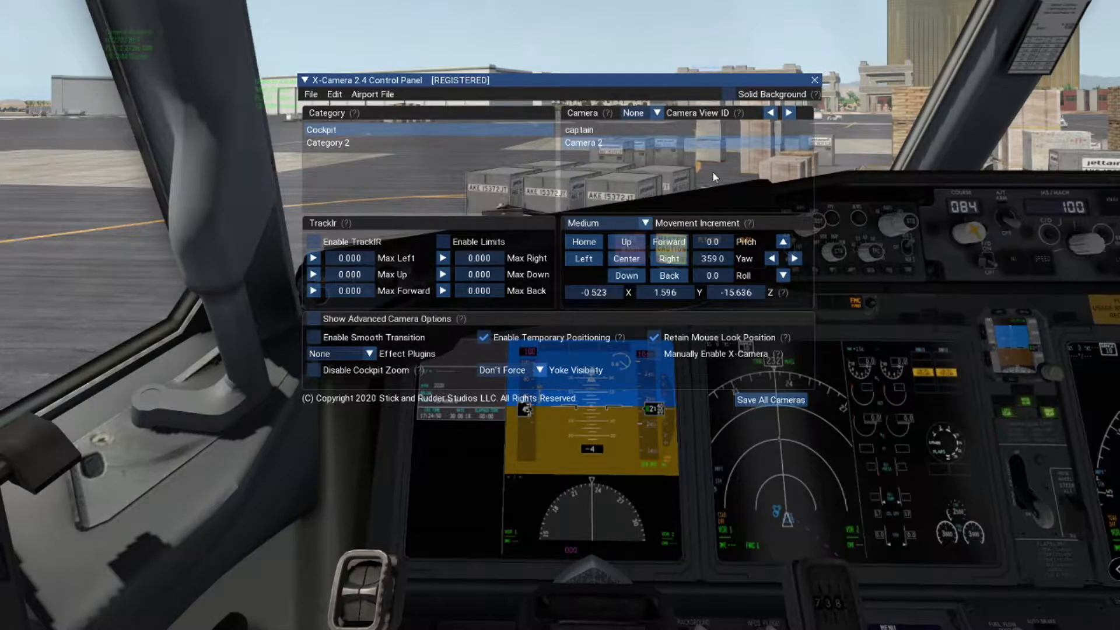
key("Right")
key("Right")
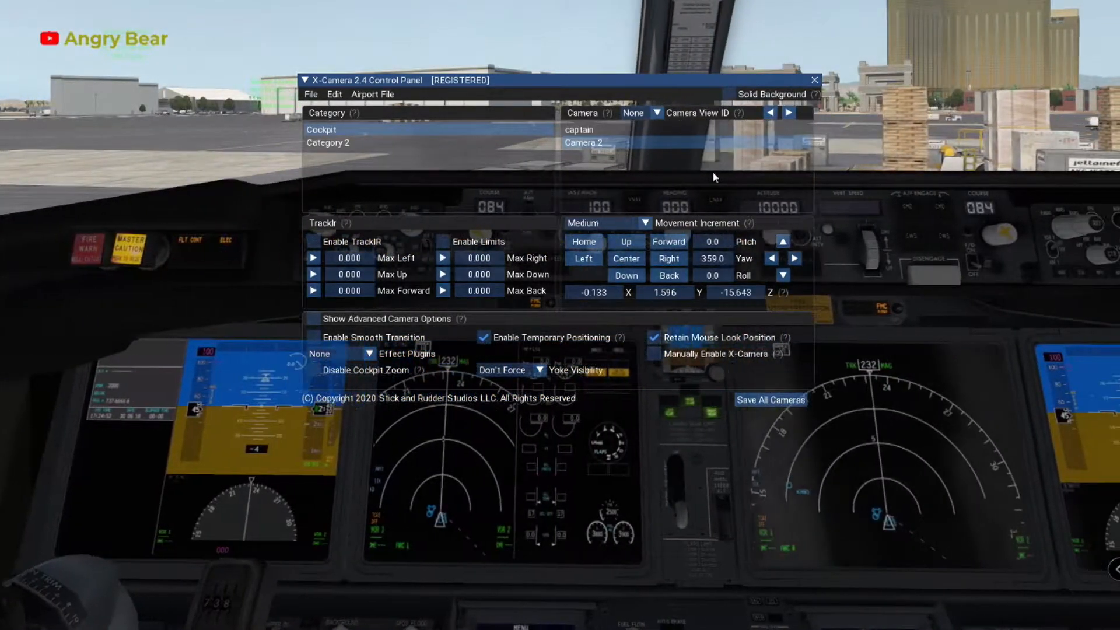
key("Right")
key("Right")
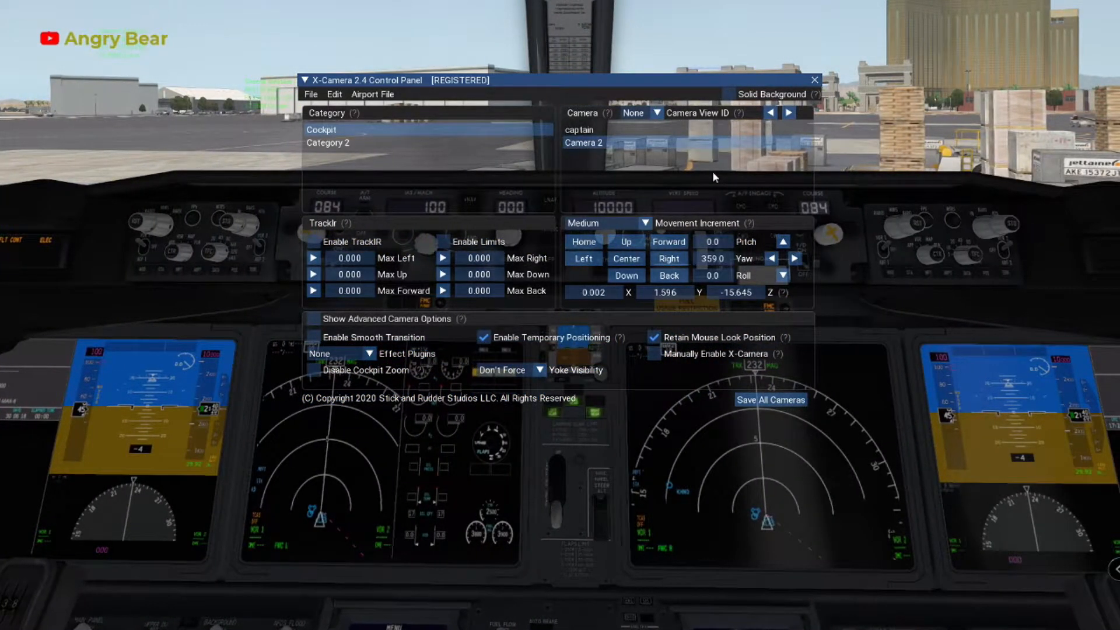
- Raise Camera 2 to Y 1.671, shift it left to X -0.013, and save all cameras
key("Up")
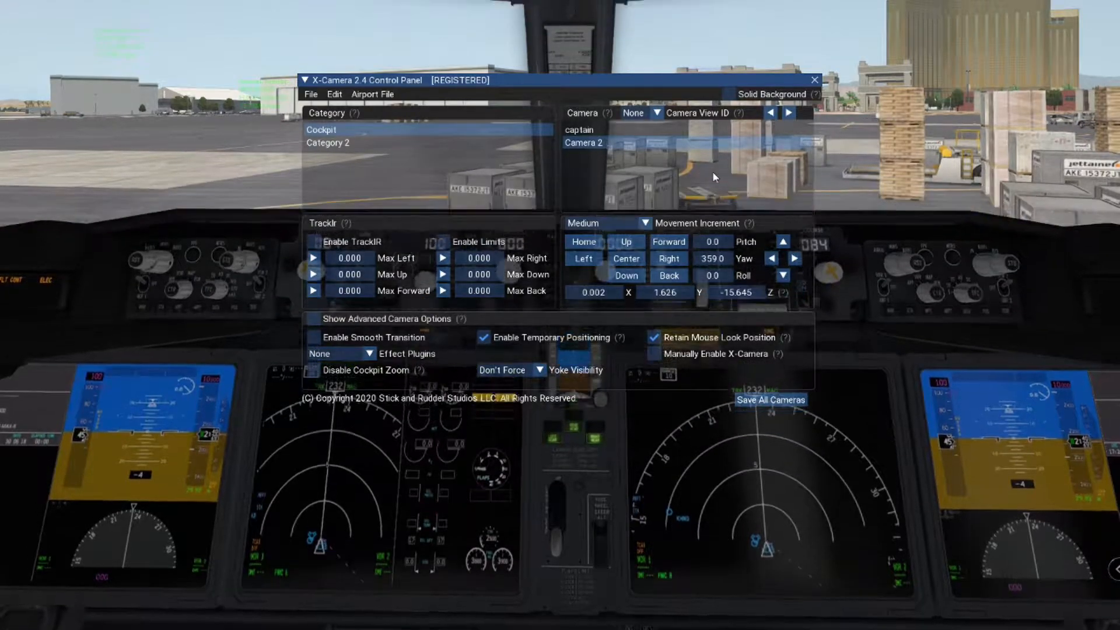
key("Left")
key("Up")
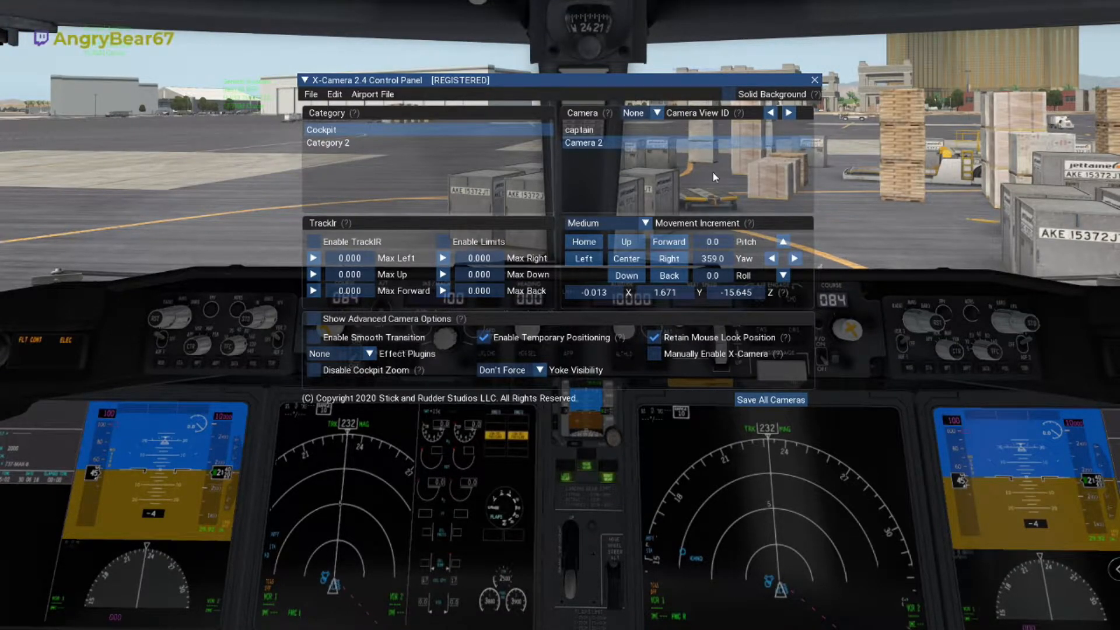
left_click(804, 402)
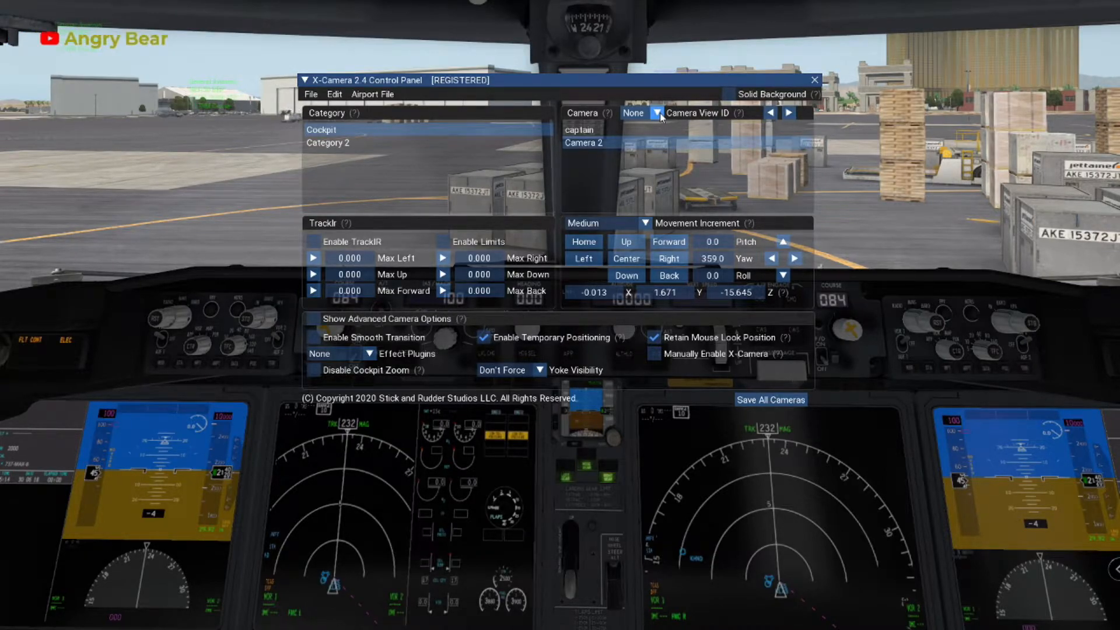
- Give Camera 2 the view ID 5 and the name "mcp", and save all cameras
left_click(660, 113)
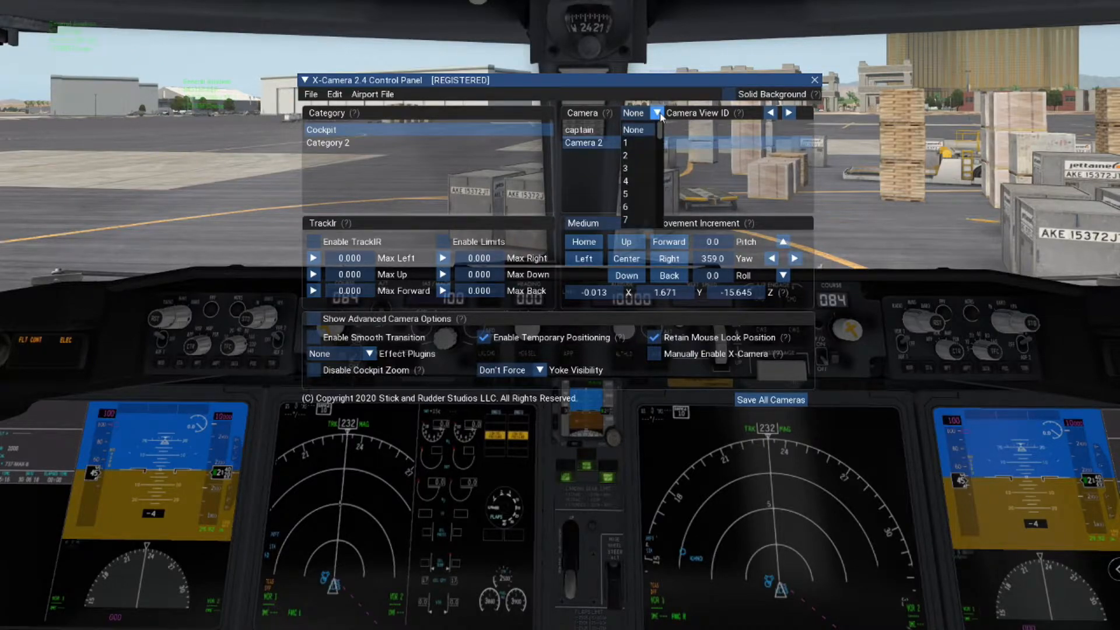
left_click(632, 193)
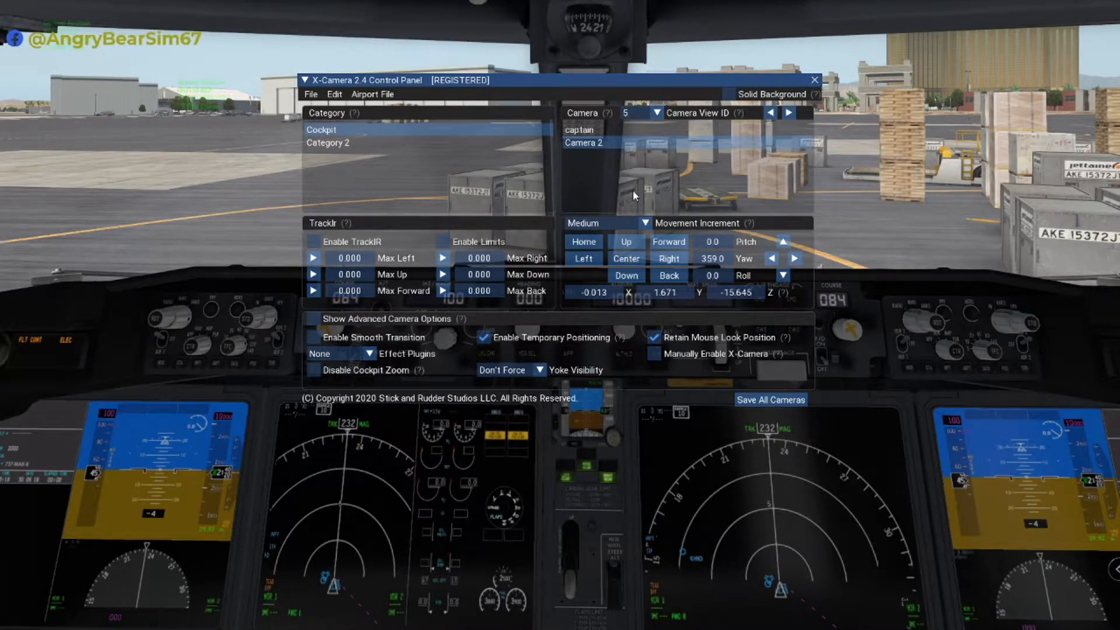
right_click(609, 143)
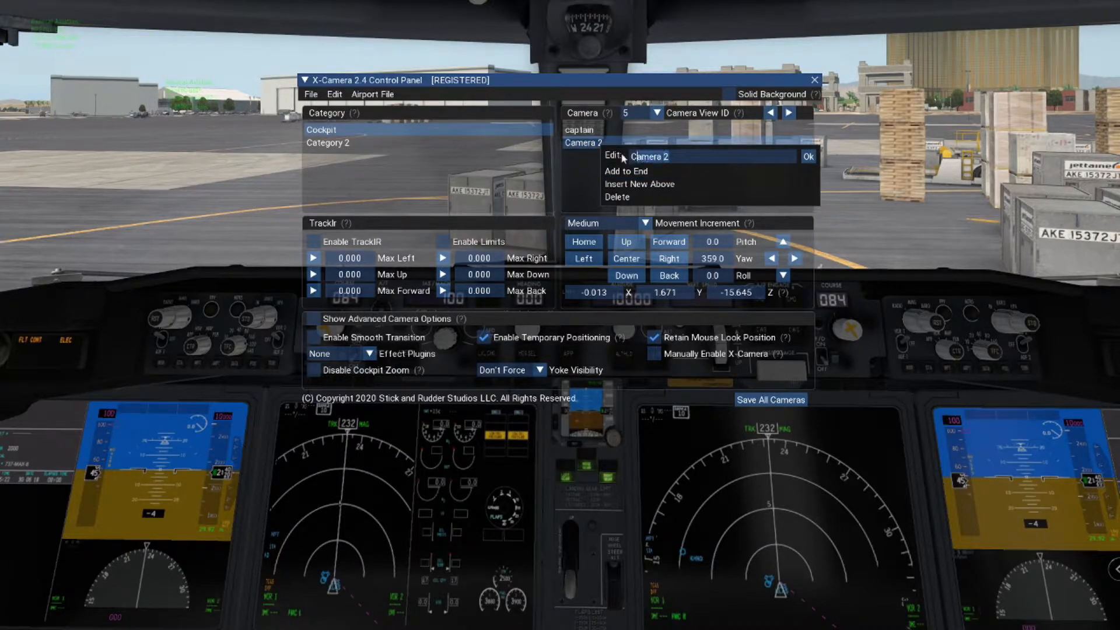
left_click(636, 156)
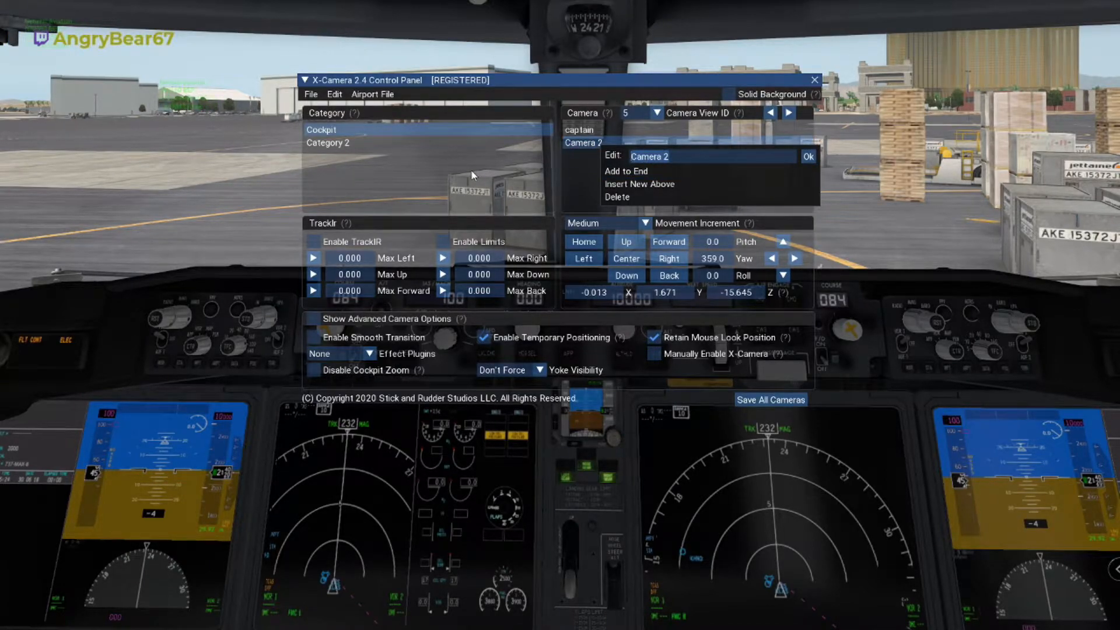
type("mcp")
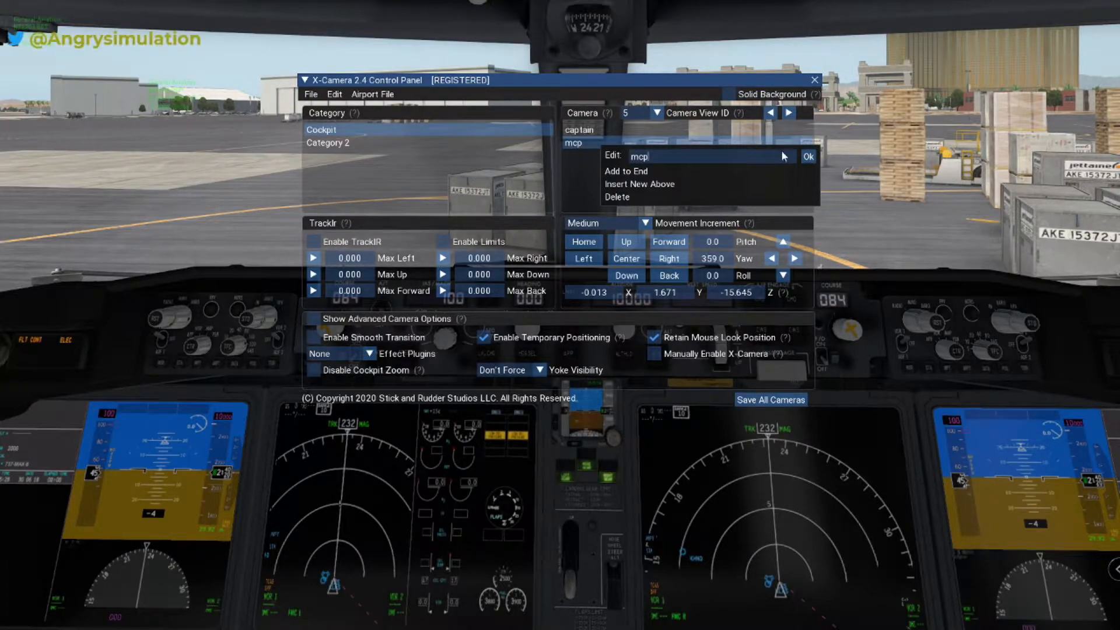
left_click(808, 158)
left_click(772, 400)
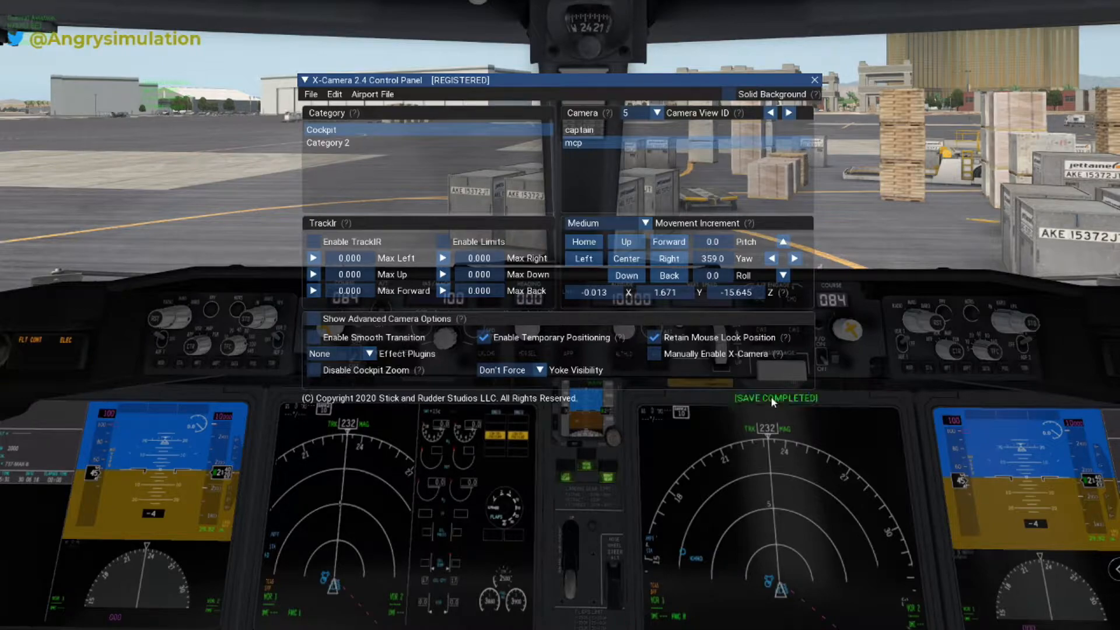
- Add a third camera to the end of the Cockpit category and move it right to X 0.385 and back to Z -15.487
left_click(590, 118)
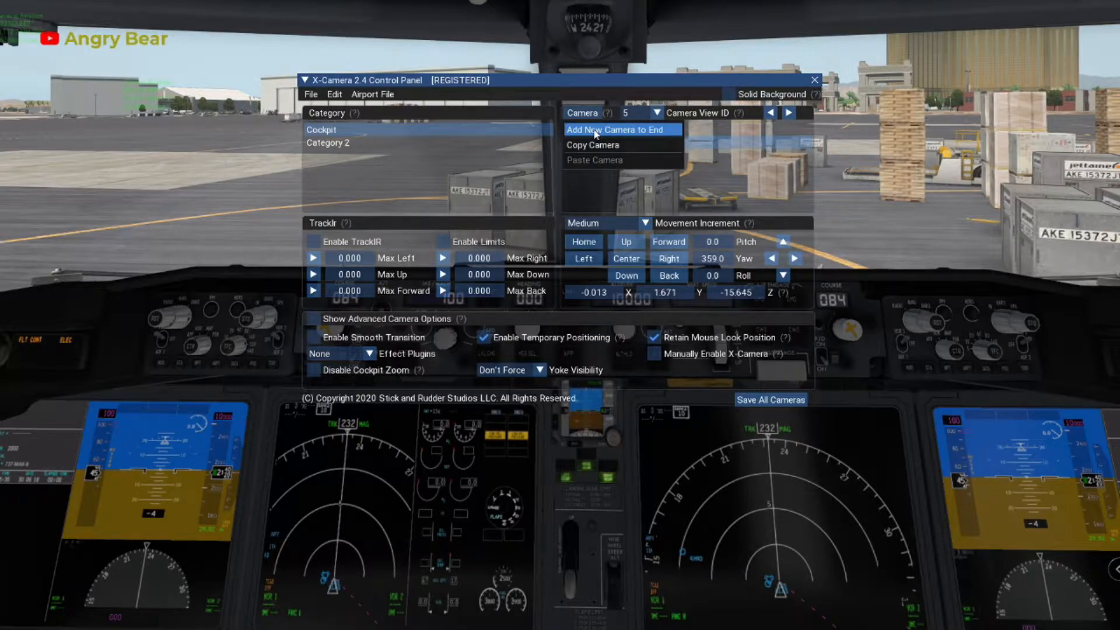
left_click(595, 133)
left_click(608, 154)
key("Right")
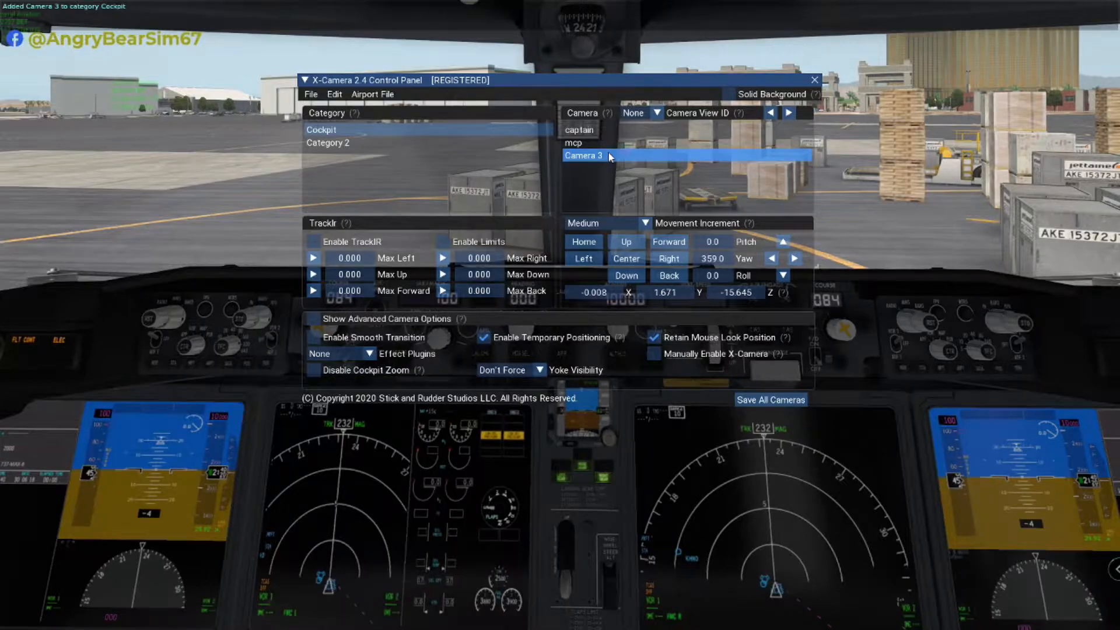
key("Right")
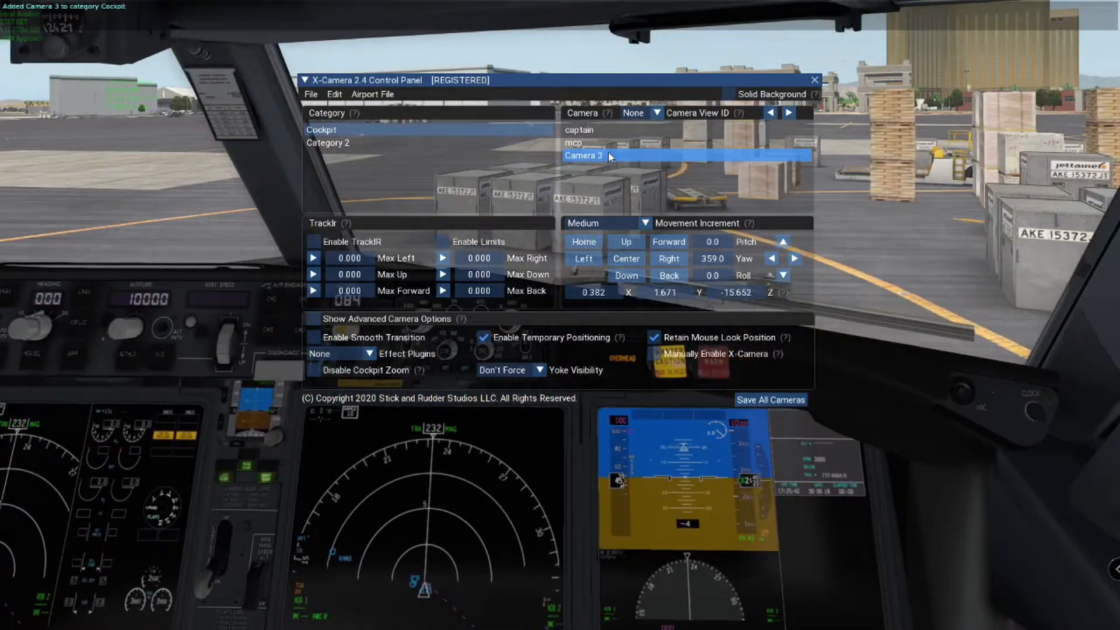
key("comma")
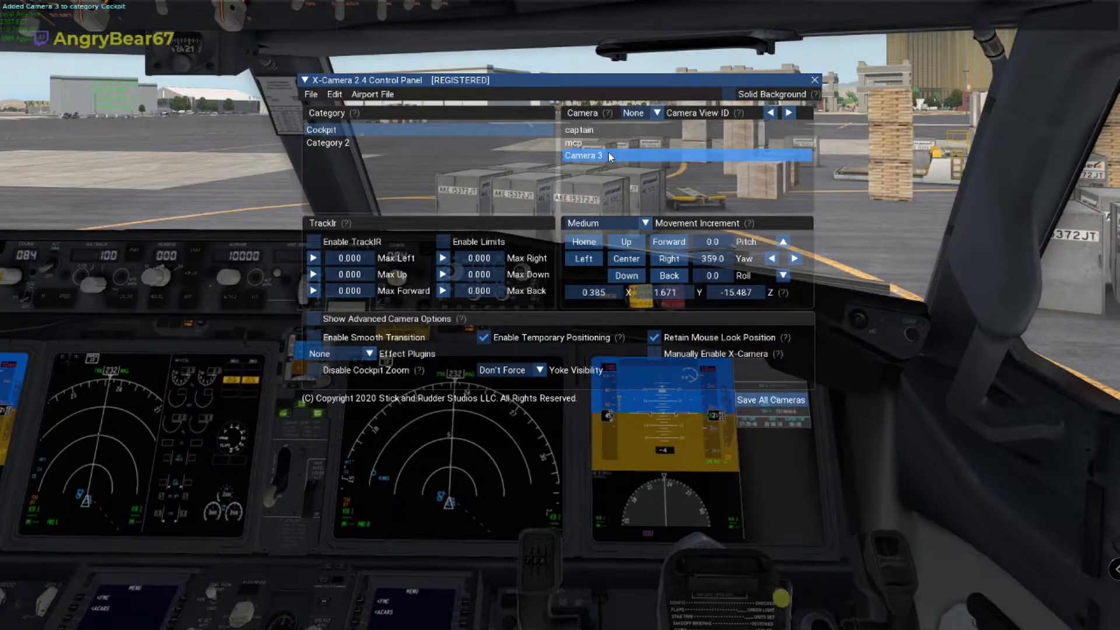
- Move Camera 3 further right, toward the first officer's seat, to X 0.515
key("Right")
key("Right")
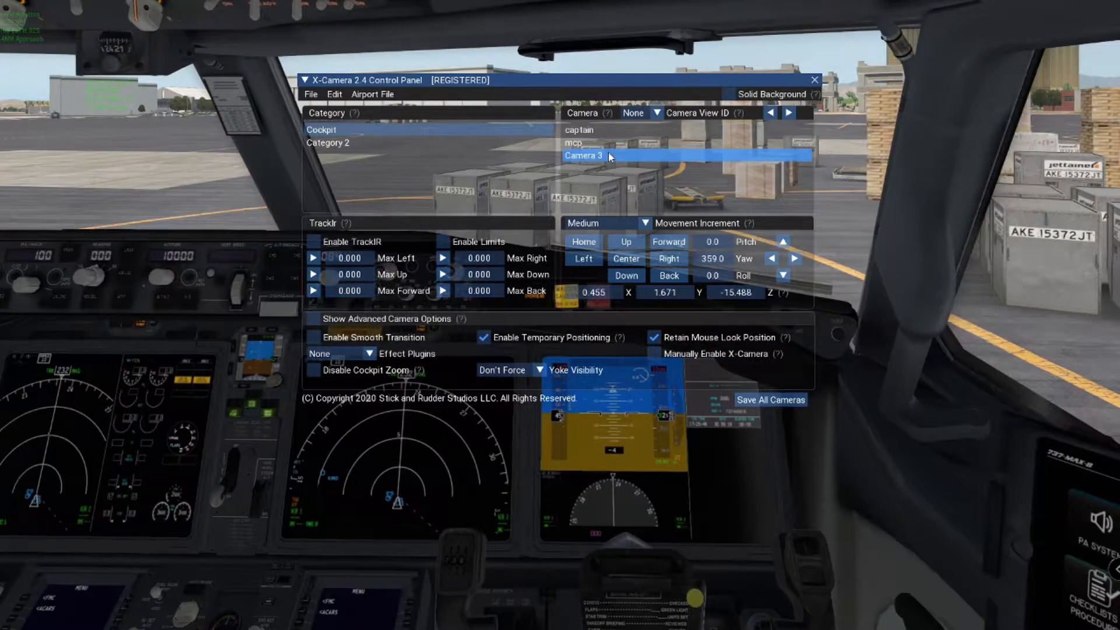
key("Right")
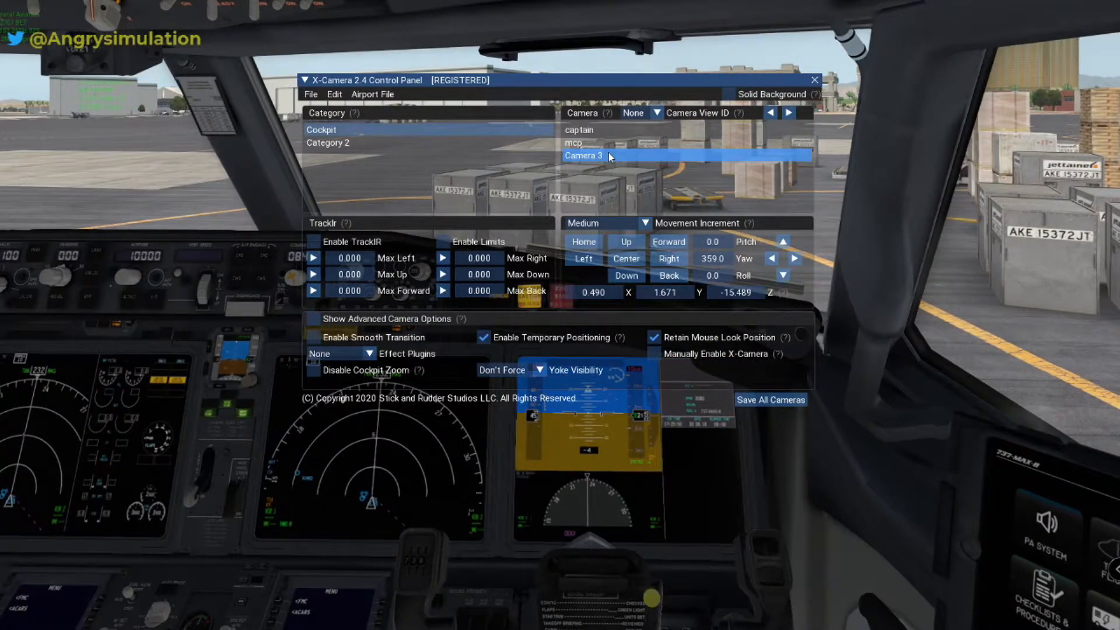
key("Right")
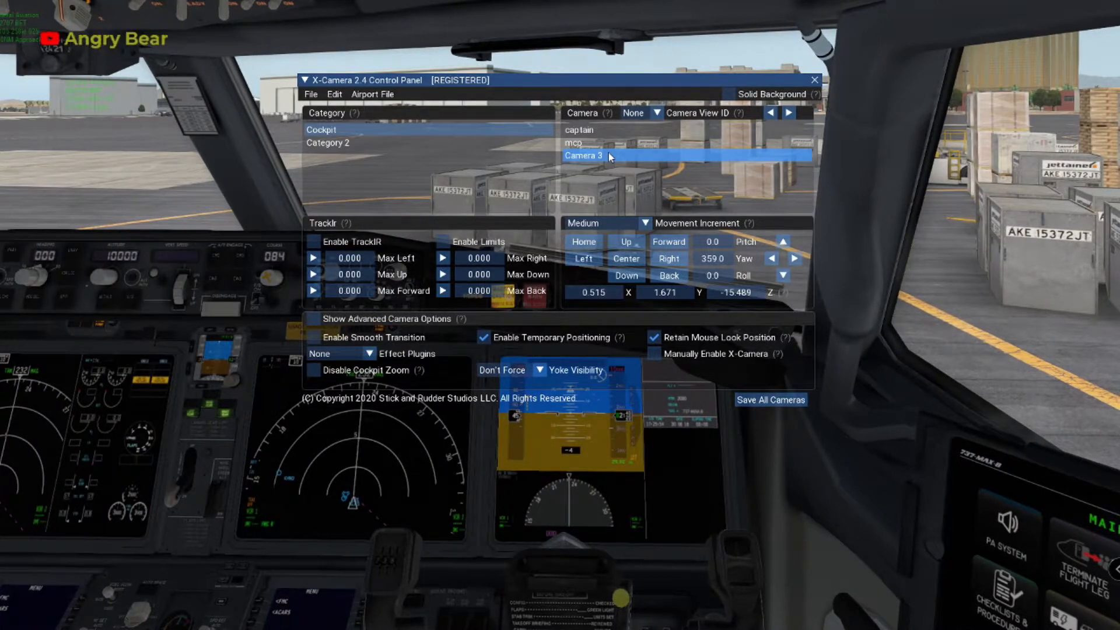
- Shift Camera 3 slightly left to X 0.509 and back to Z -15.509
key("Left")
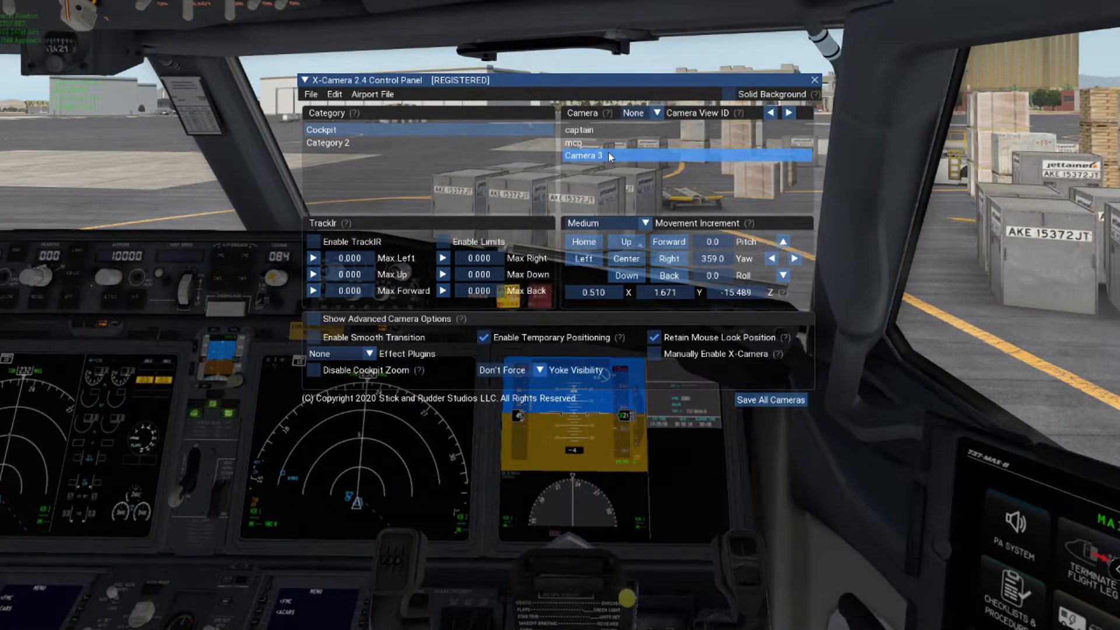
key("period")
key("period")
key("period")
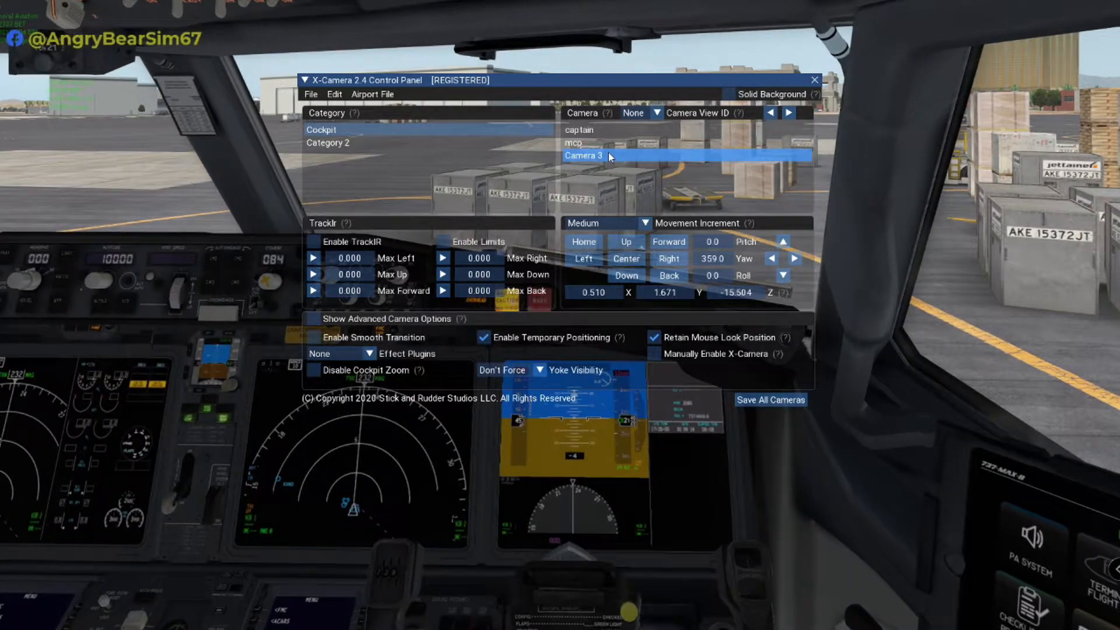
key("period")
- Swing Camera 3 left toward the captain's seat and back right, leaving it at a yaw of 3.0
key("q")
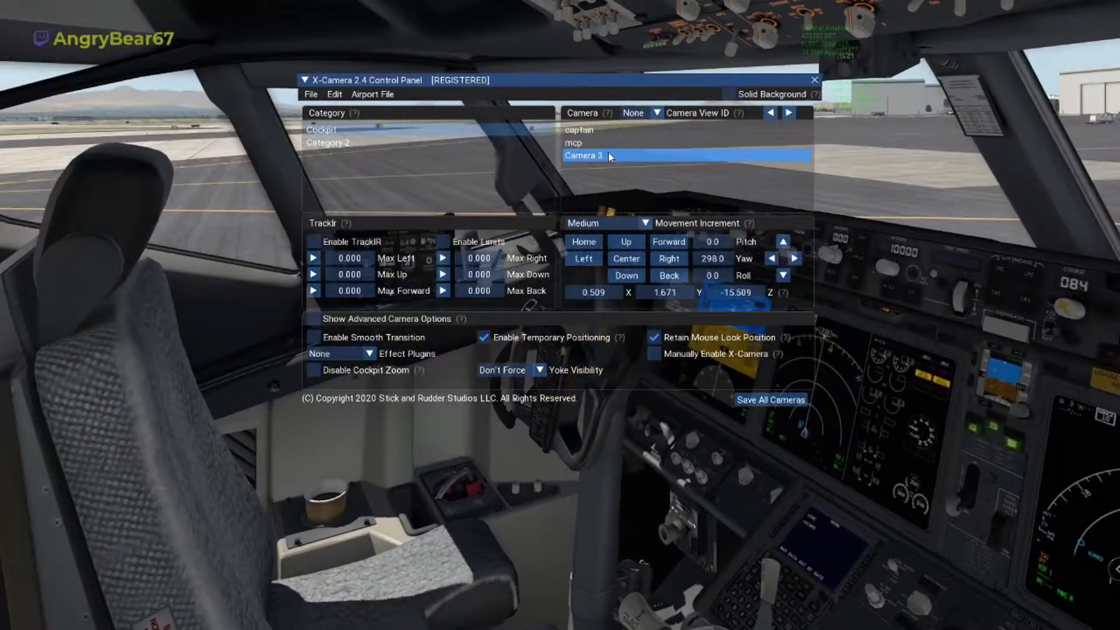
key("e")
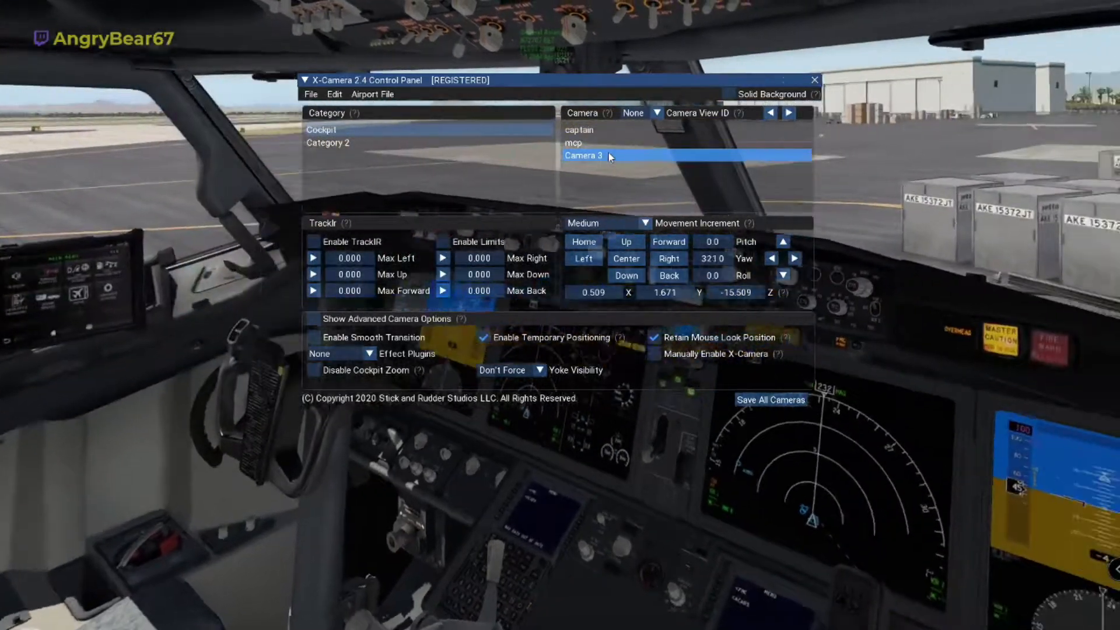
key("e")
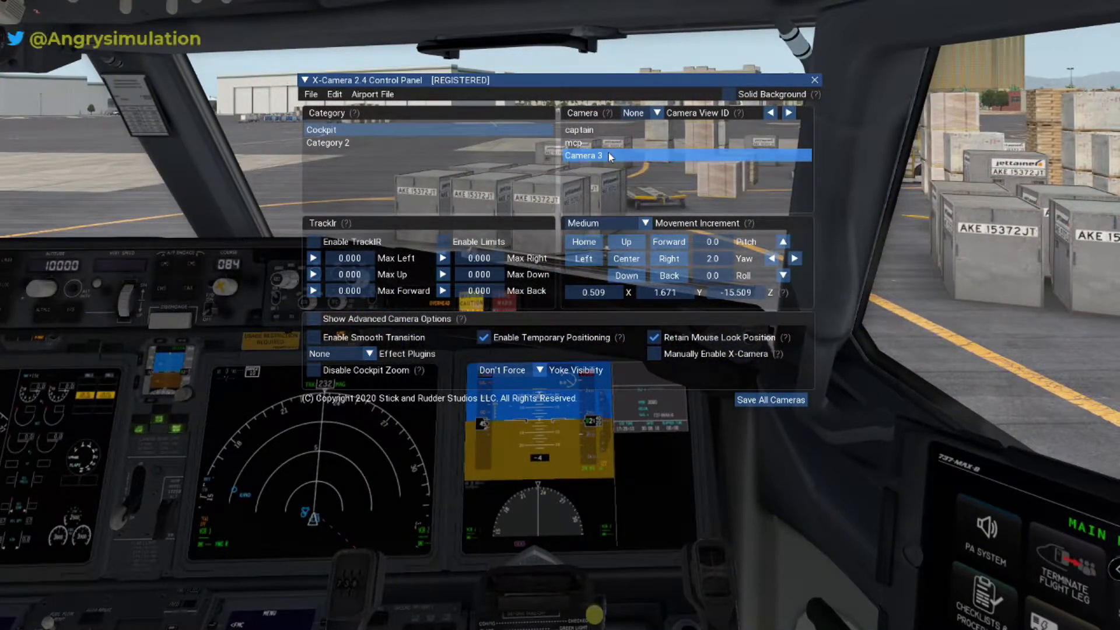
key("q")
key("q")
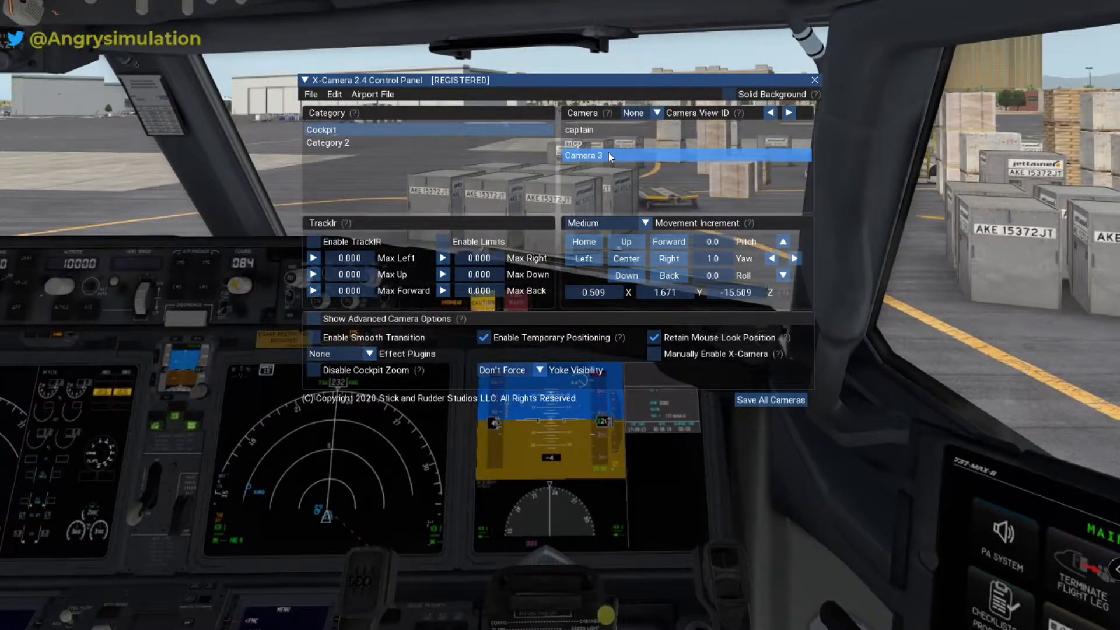
key("q")
key("q")
key("q")
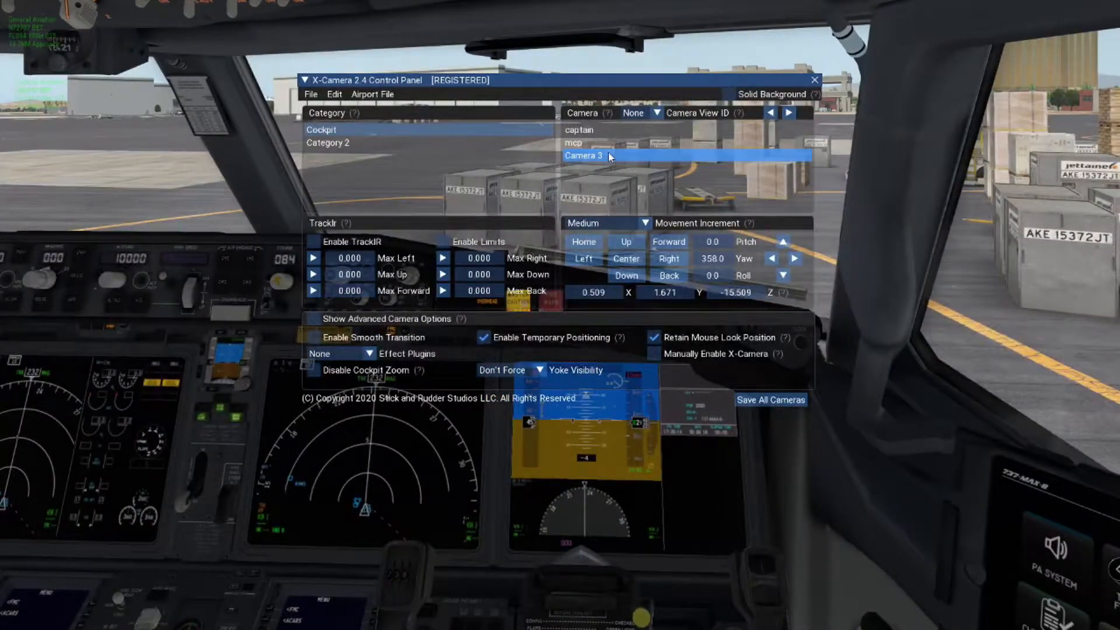
key("e")
key("e")
key("e")
key("e")
key("e")
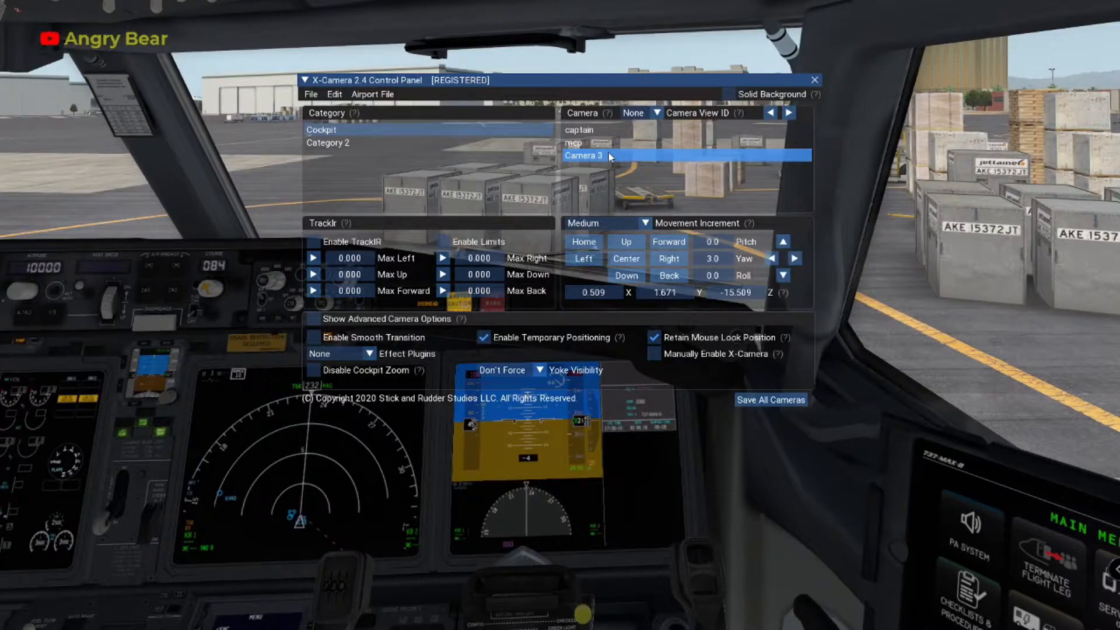
- Choose the Small movement increment and turn Camera 3 left to a yaw of 1.0
left_click(645, 223)
left_click(578, 239)
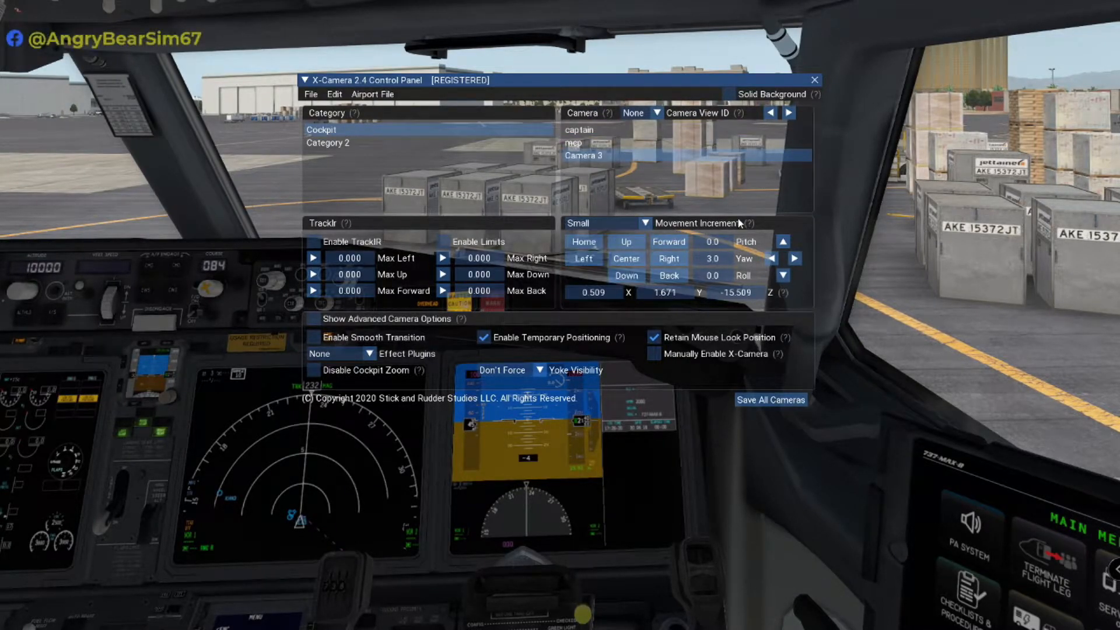
key("q")
key("q")
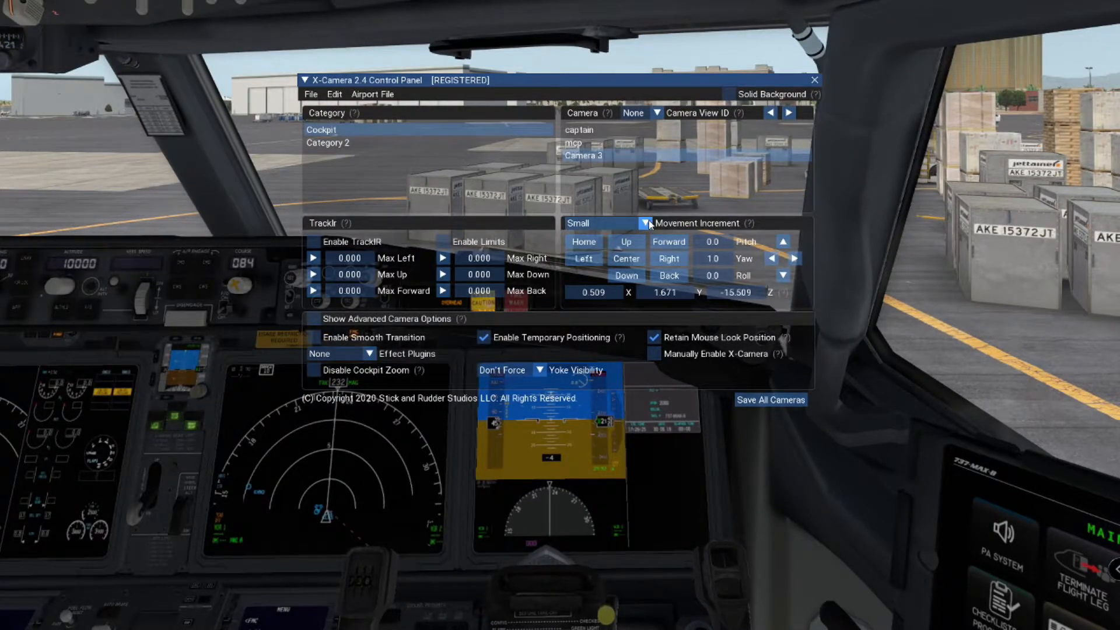
- Give Camera 3 the view ID 6 and the name "first officer", and save all cameras
left_click(657, 112)
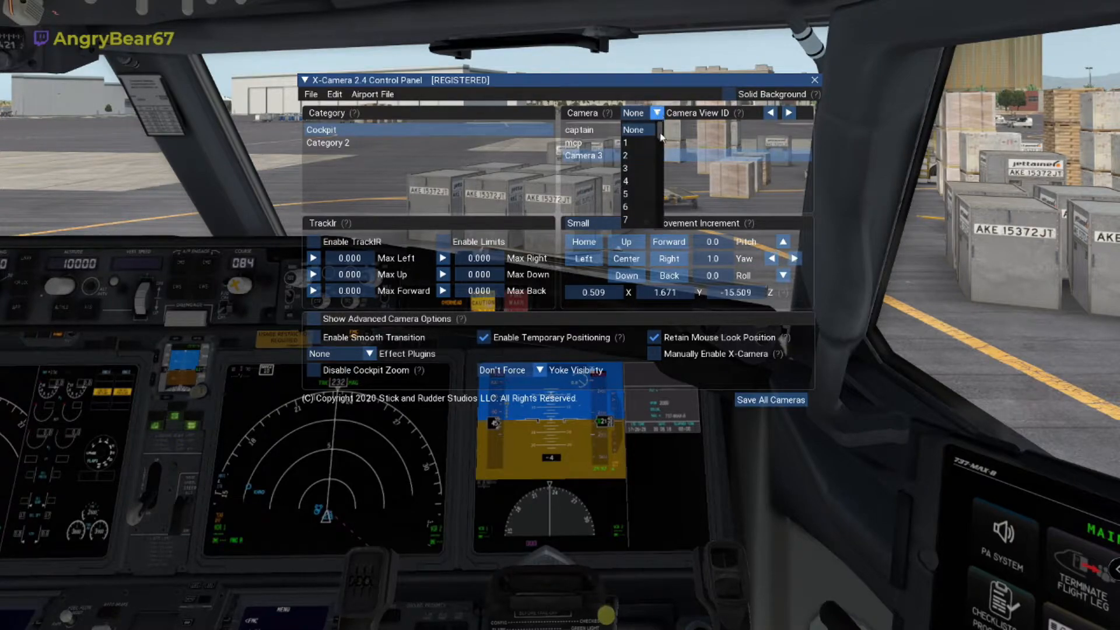
left_click(640, 206)
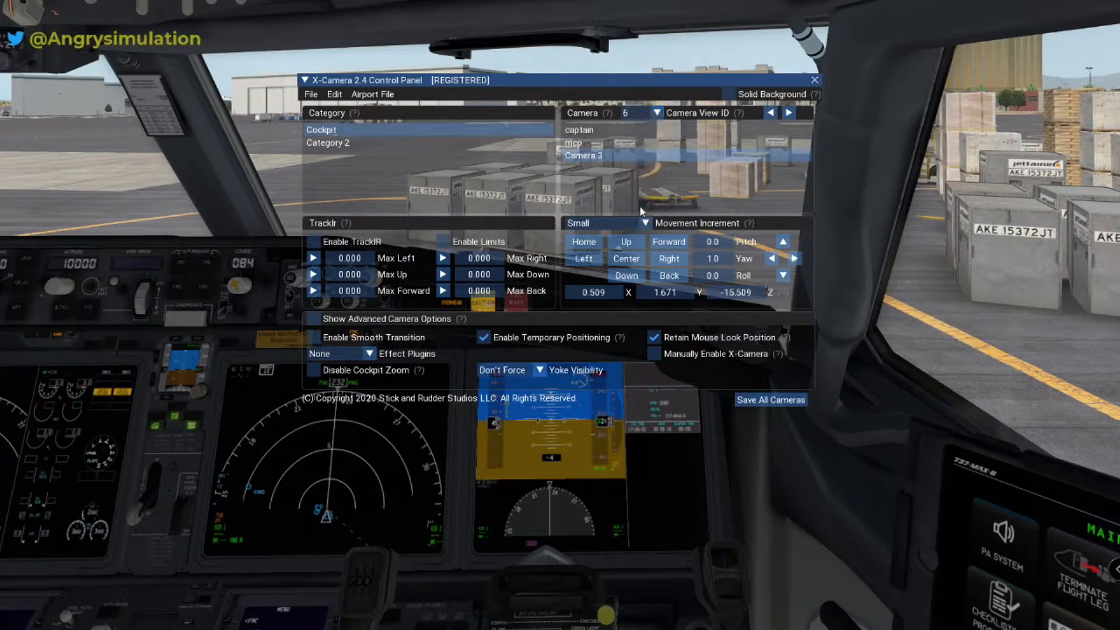
right_click(624, 156)
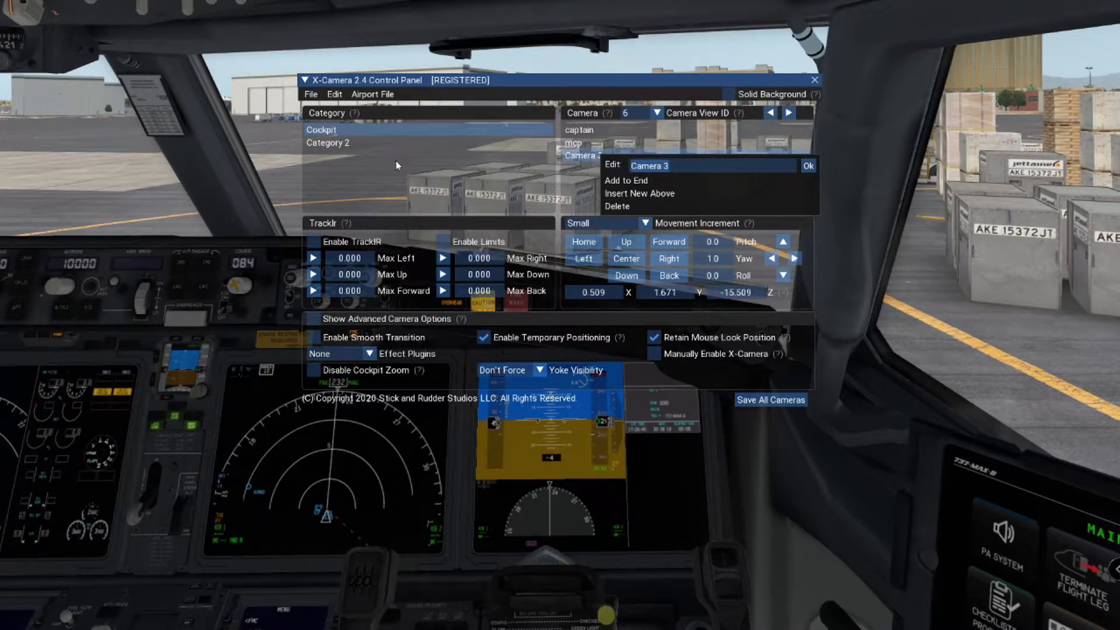
type("first")
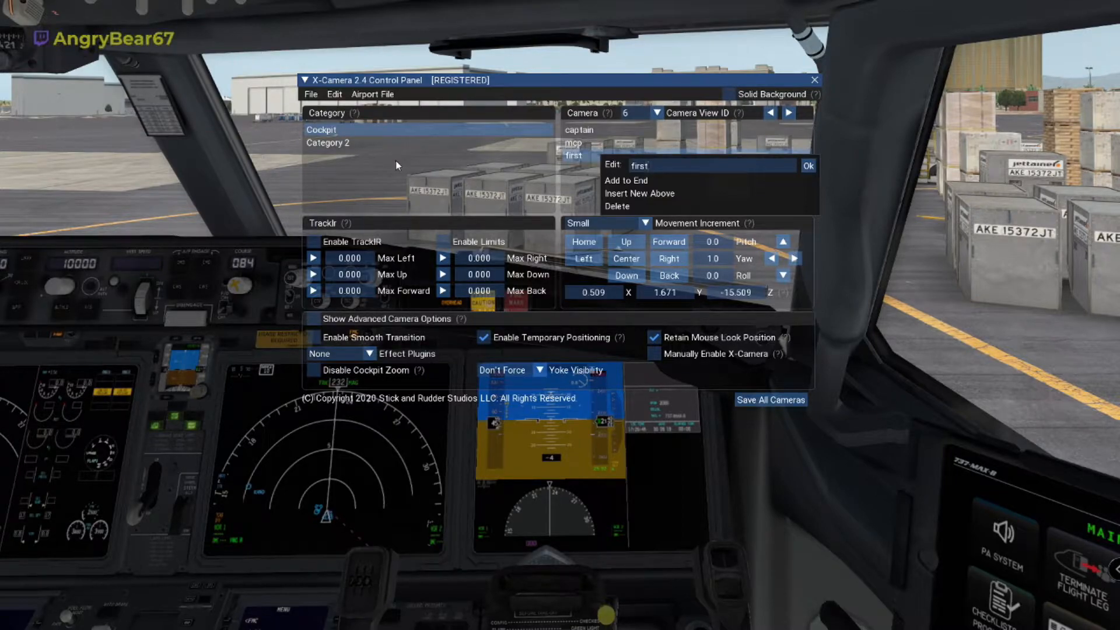
type("officer")
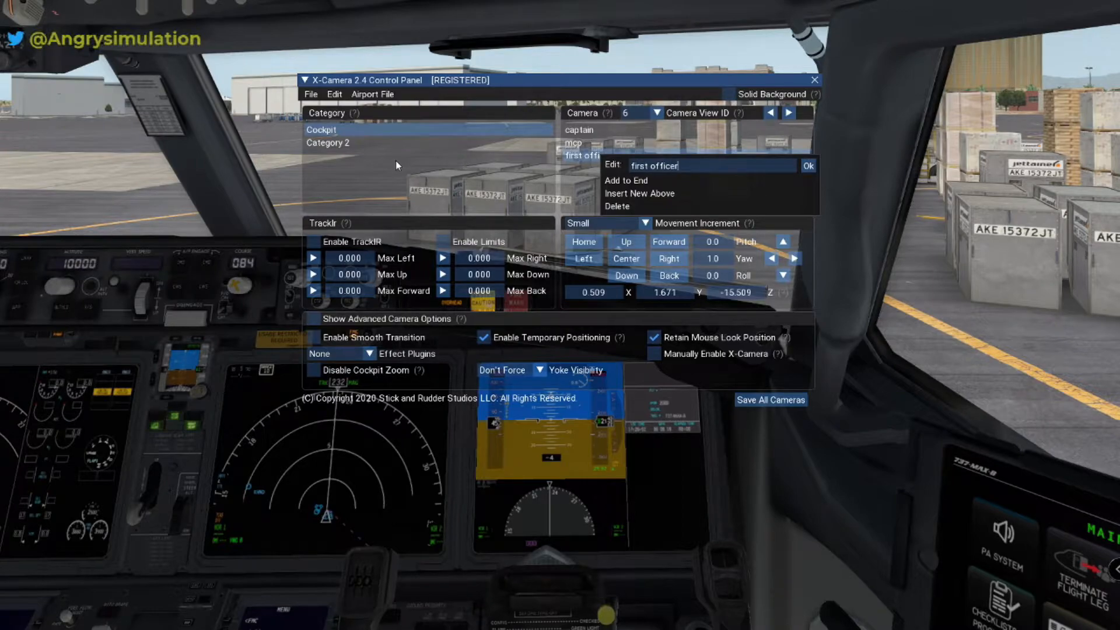
left_click(811, 166)
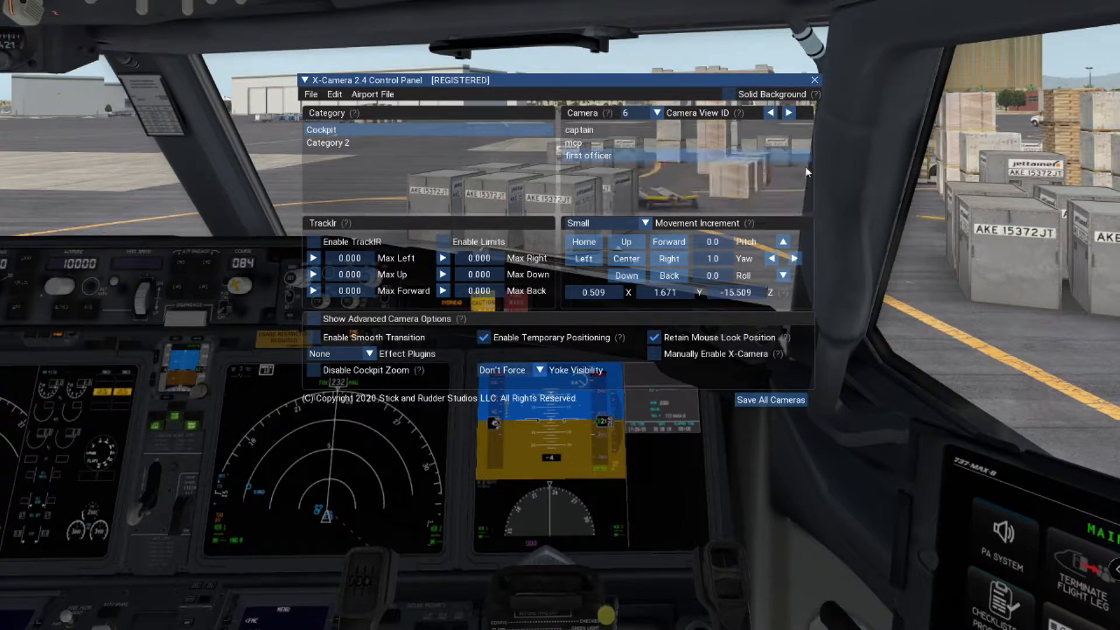
left_click(789, 400)
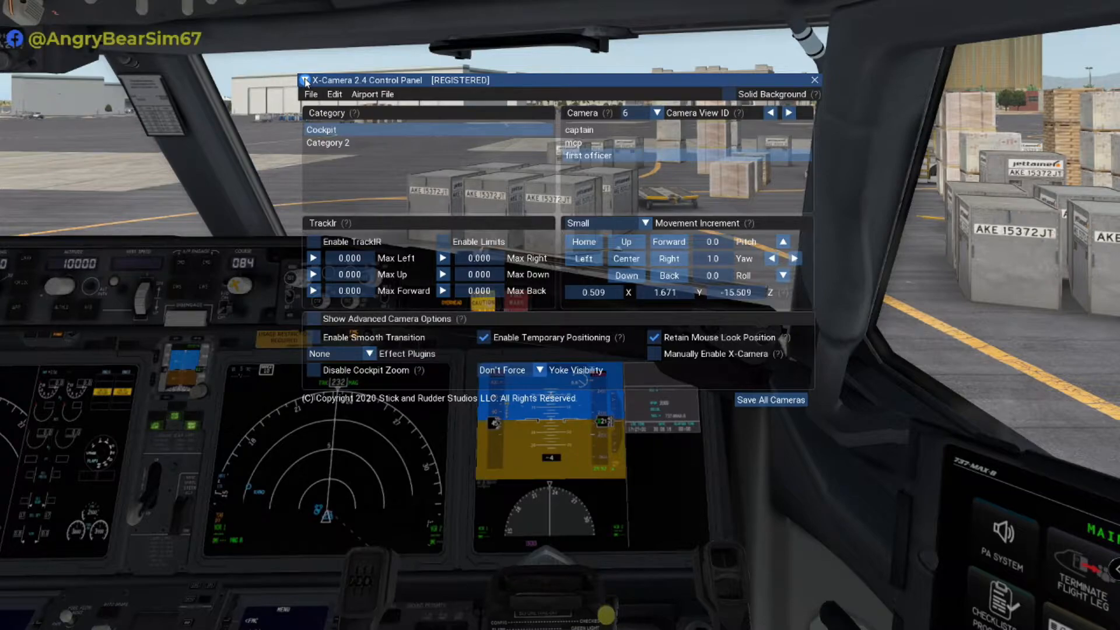
- Collapse the X-Camera control panel and cycle through the captain, mcp and first officer views to check them
left_click(305, 81)
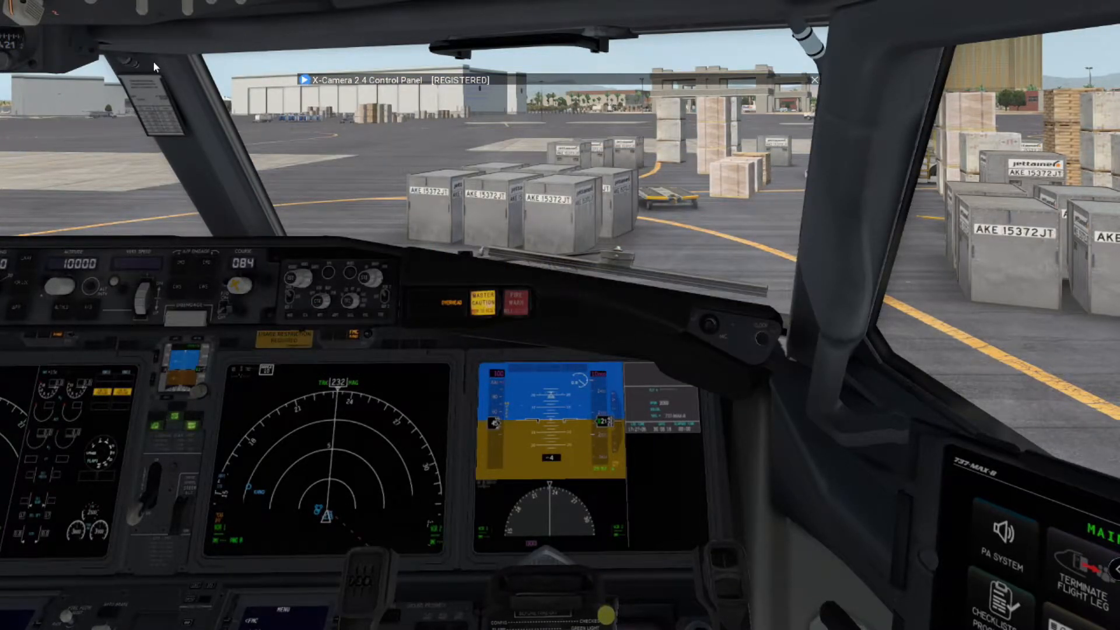
key("1")
key("2")
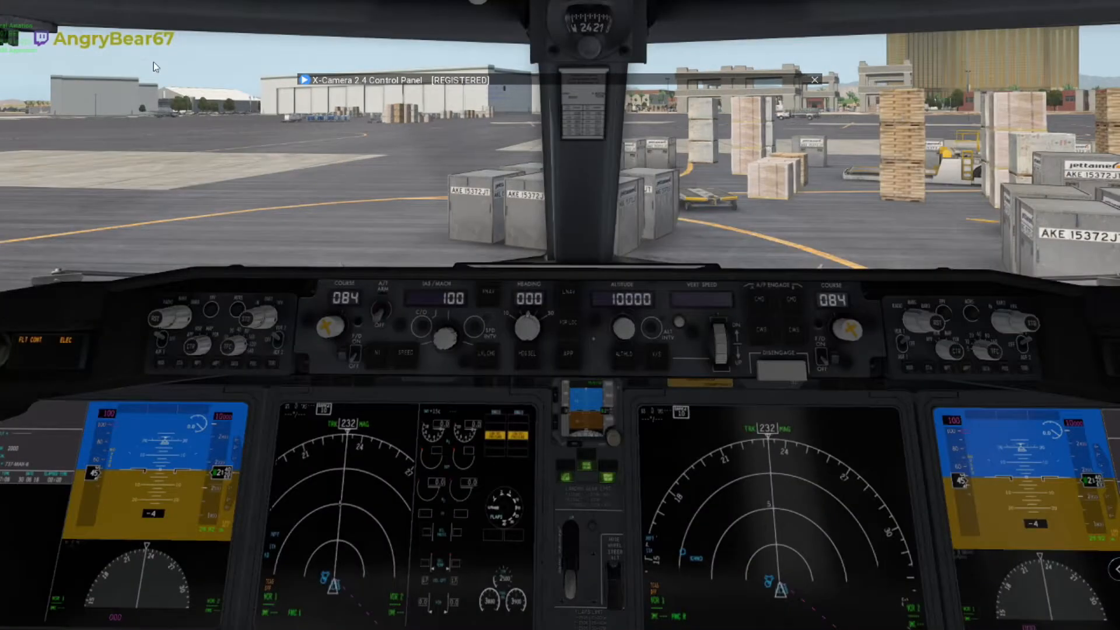
key("3")
key("1")
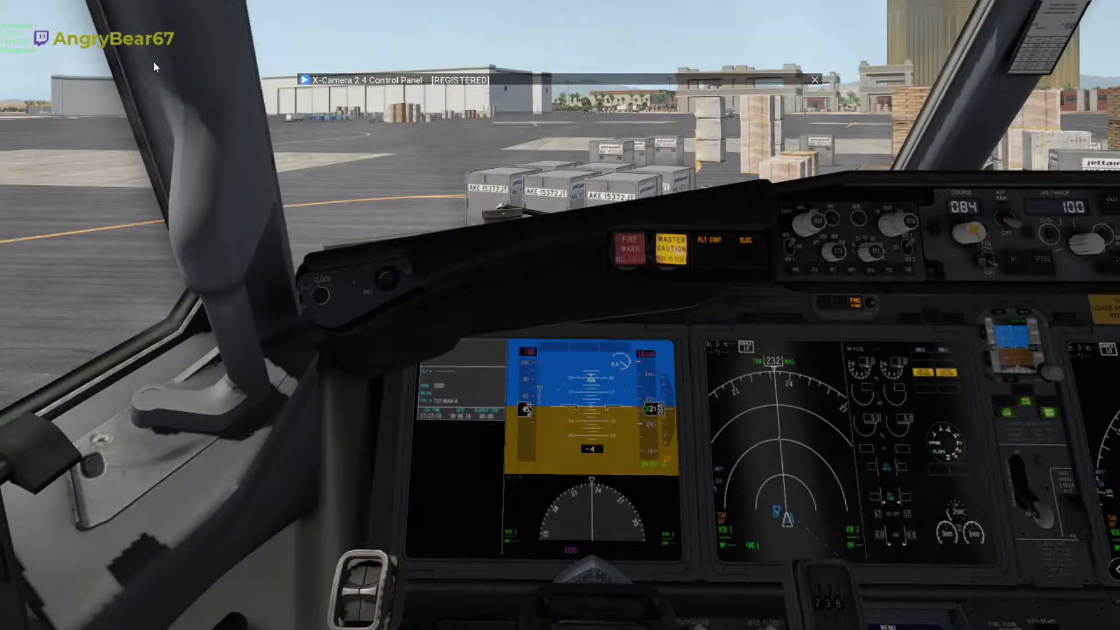
key("2")
key("3")
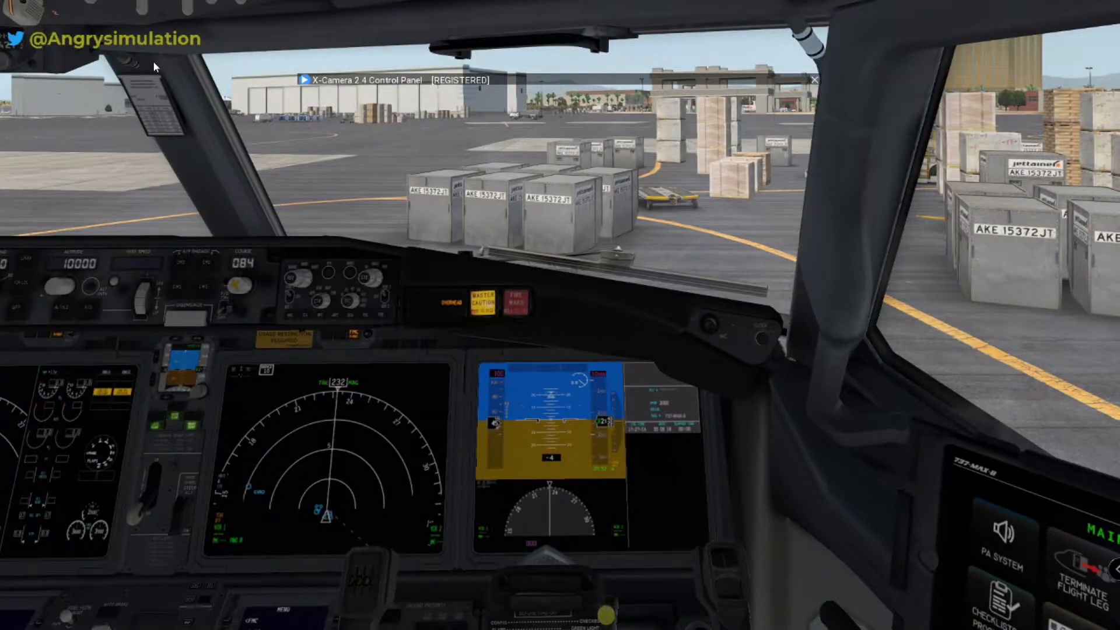
key("1")
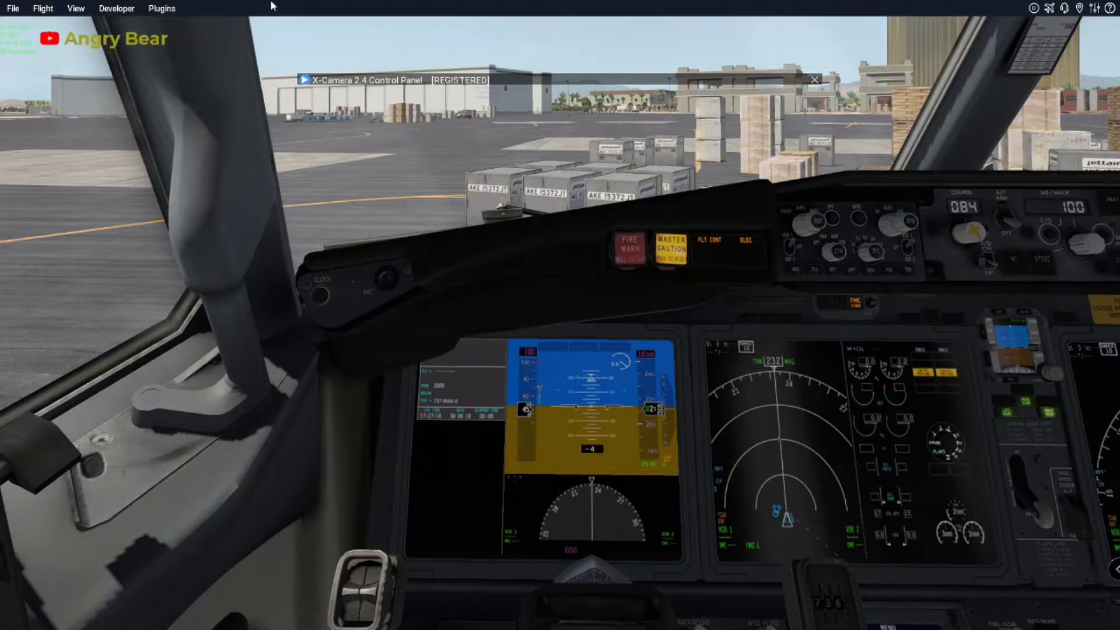
- Expand the control panel, show the advanced camera options, enable Cinema Verite for the captain camera and save all cameras
mouse_move(163, 6)
left_click(305, 80)
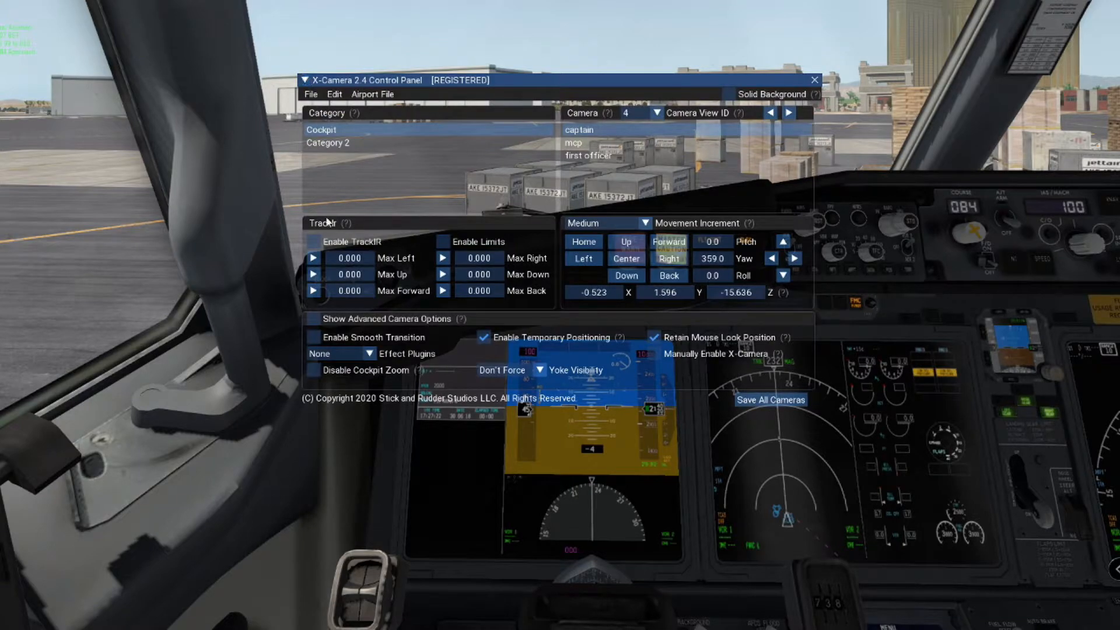
left_click(314, 318)
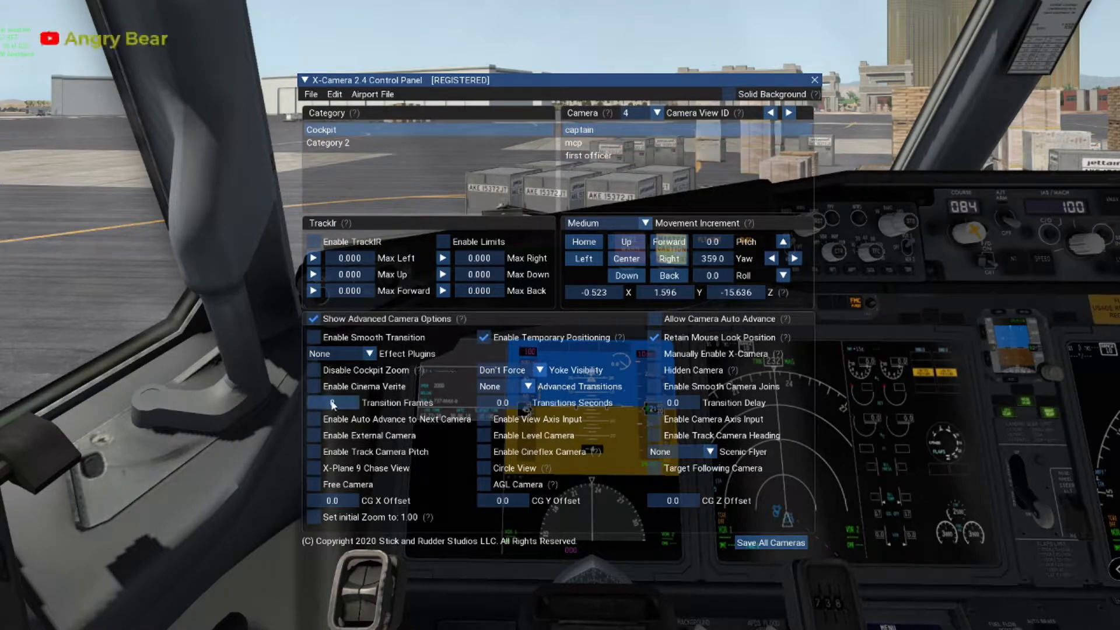
left_click(314, 386)
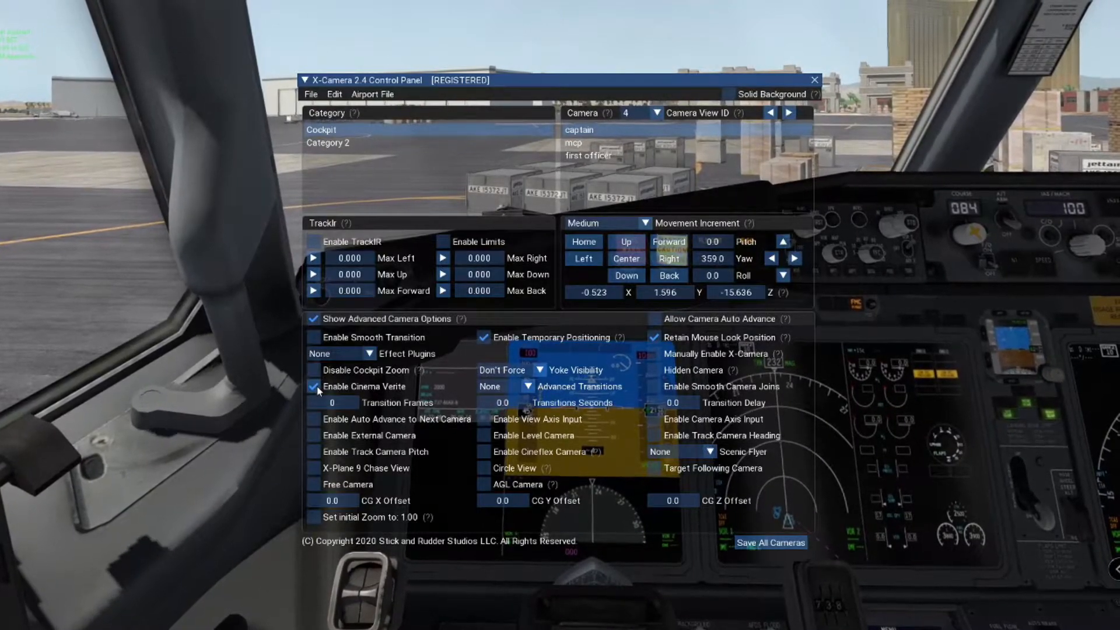
left_click(314, 386)
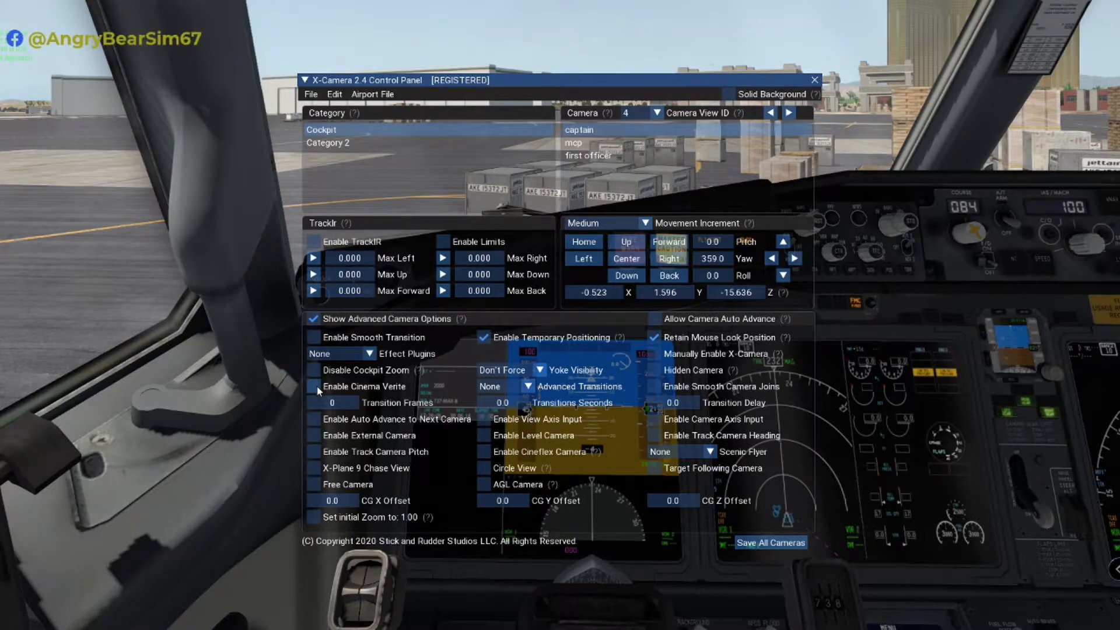
left_click(314, 387)
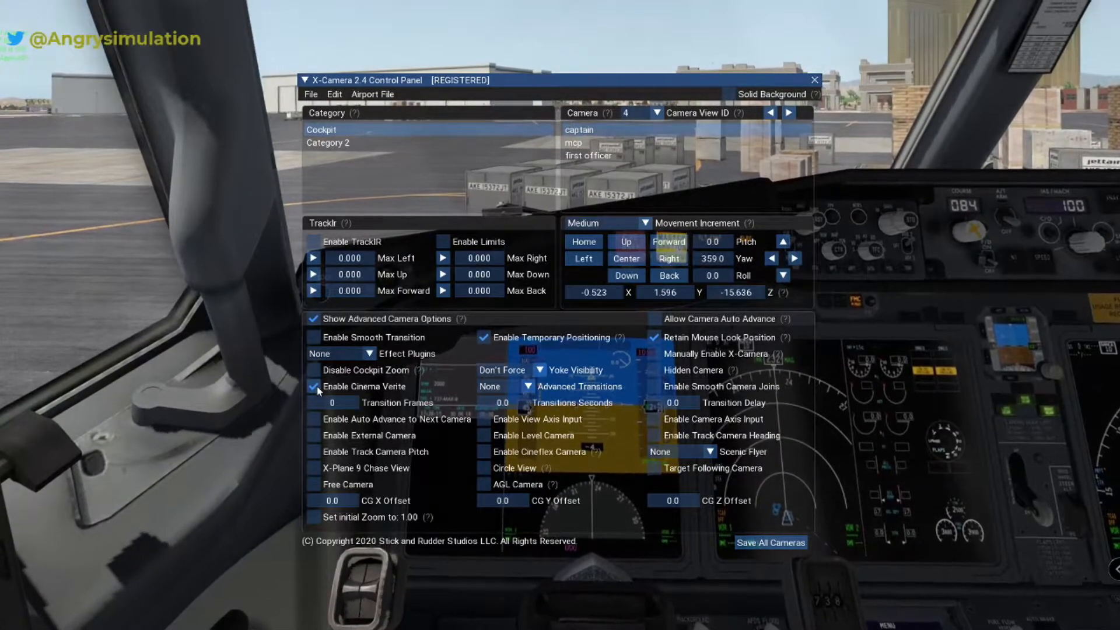
left_click(771, 544)
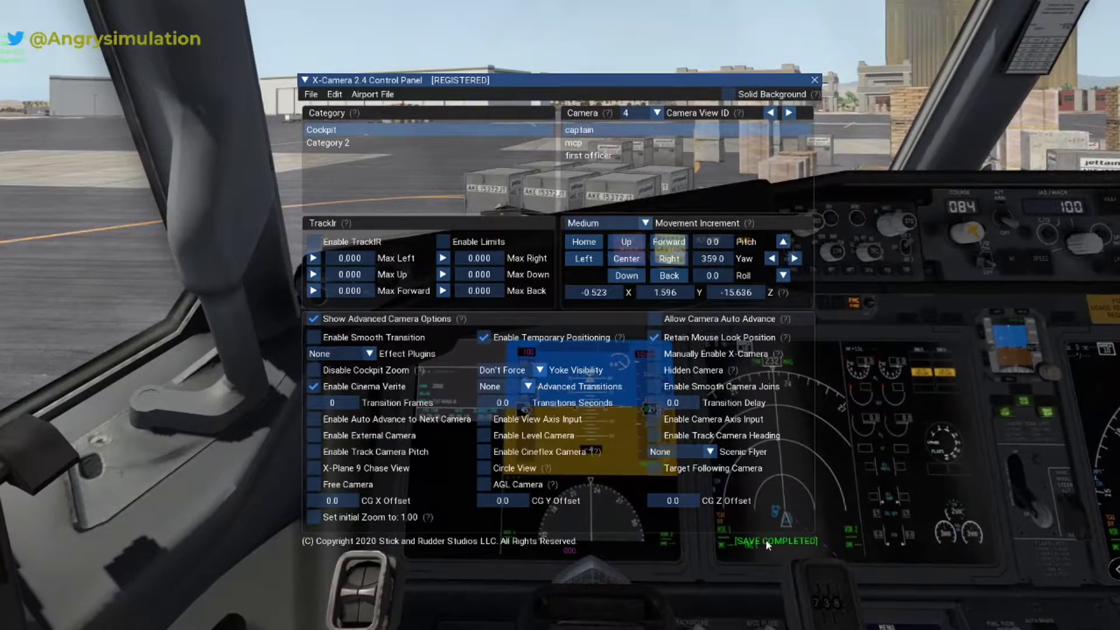
- Enable Cinema Verite for the mcp and first officer cameras, saving all cameras after each change
left_click(597, 142)
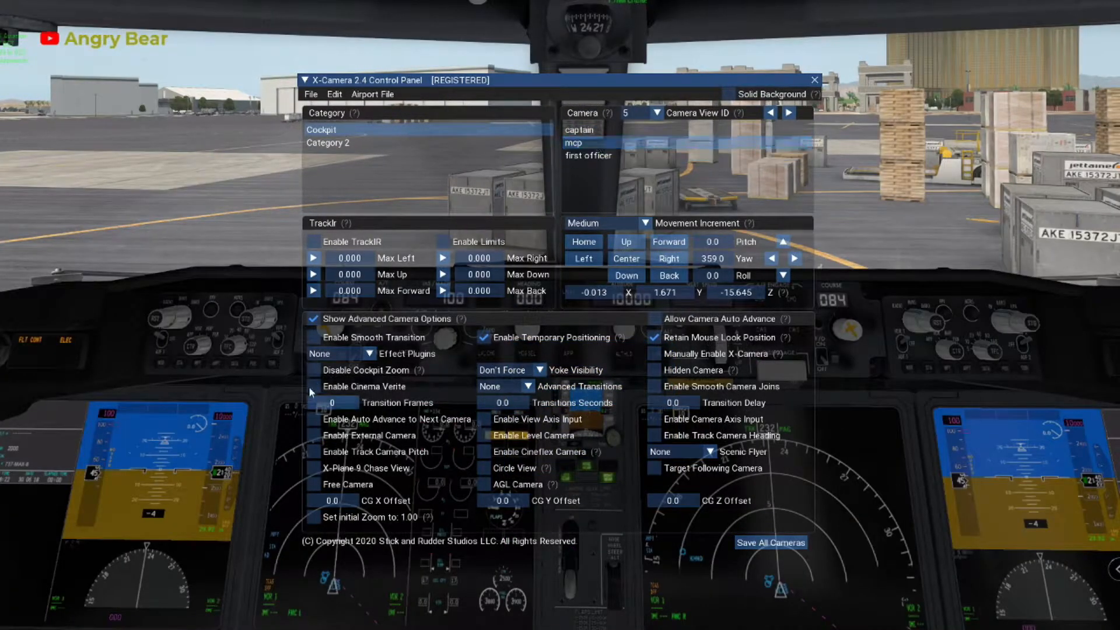
left_click(315, 386)
left_click(771, 543)
left_click(609, 155)
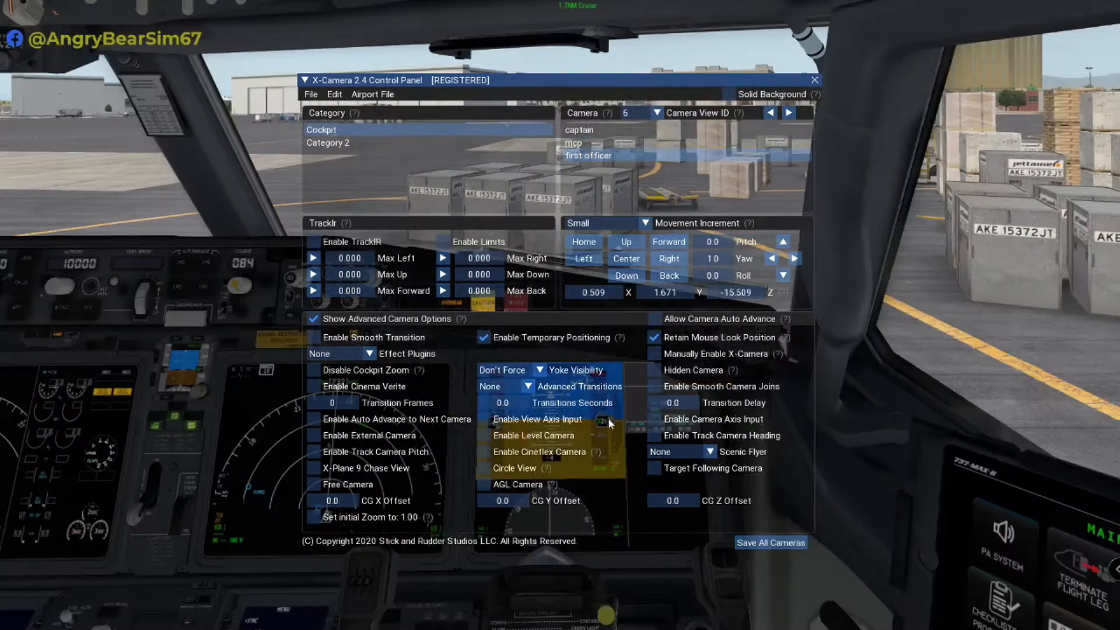
left_click(314, 386)
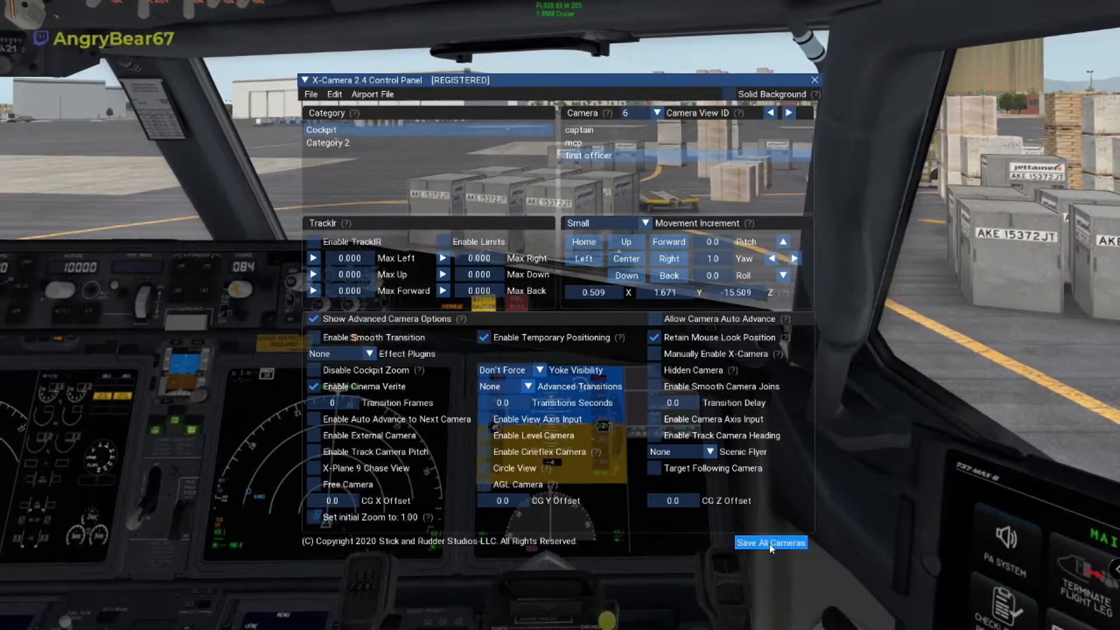
left_click(771, 544)
- Starting from the captain view, add a new camera to the Cockpit category and name it "tablet"
left_click(607, 133)
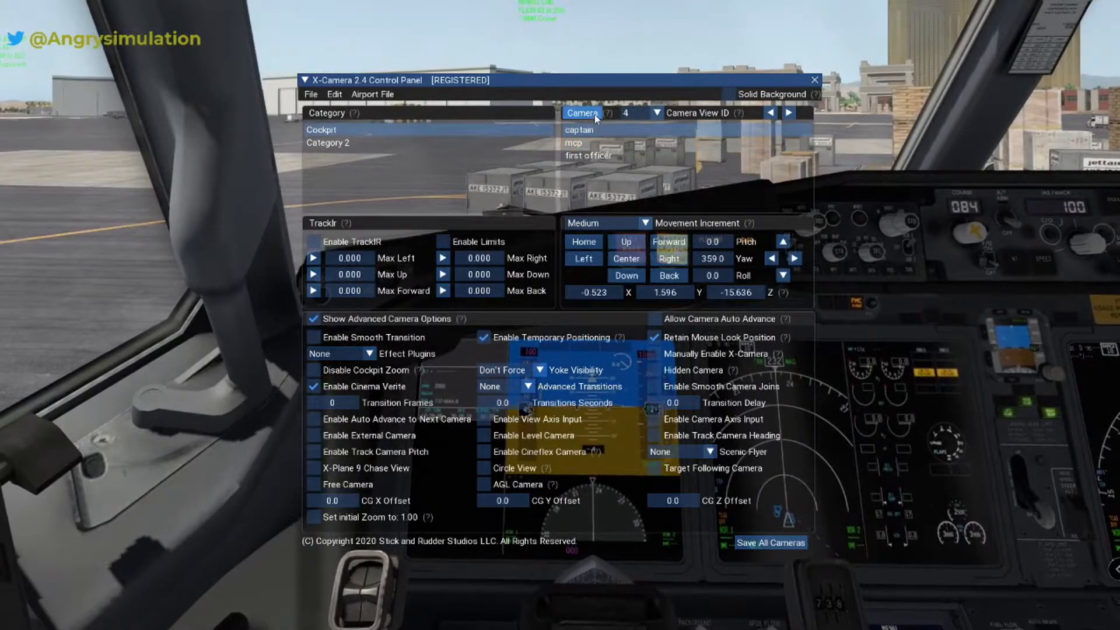
right_click(617, 128)
left_click(617, 131)
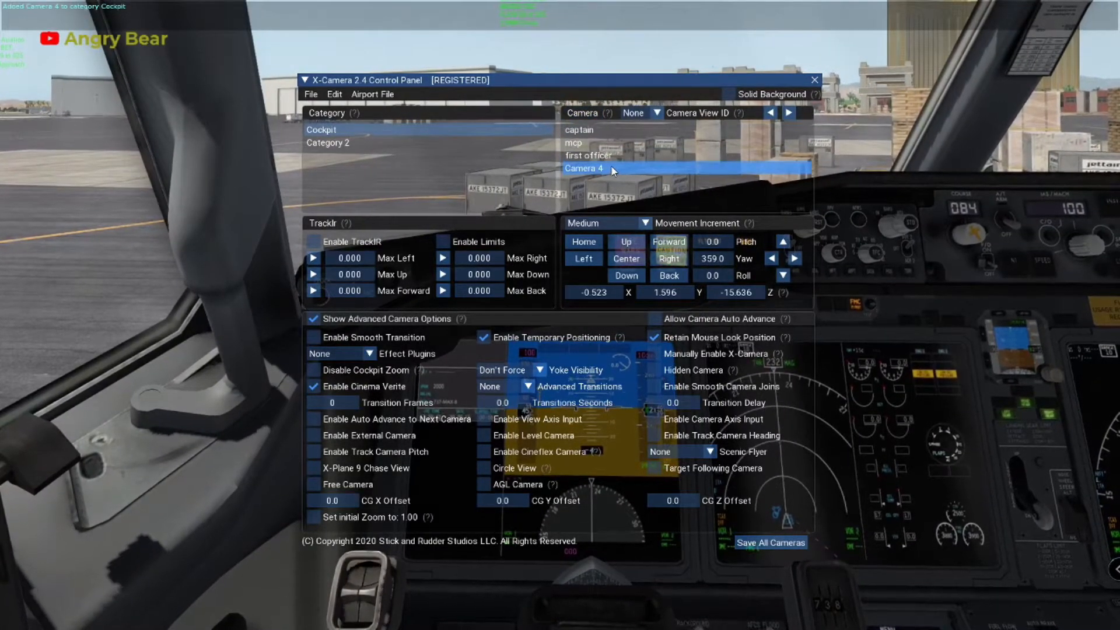
right_click(612, 169)
left_click_drag(684, 180, 487, 174)
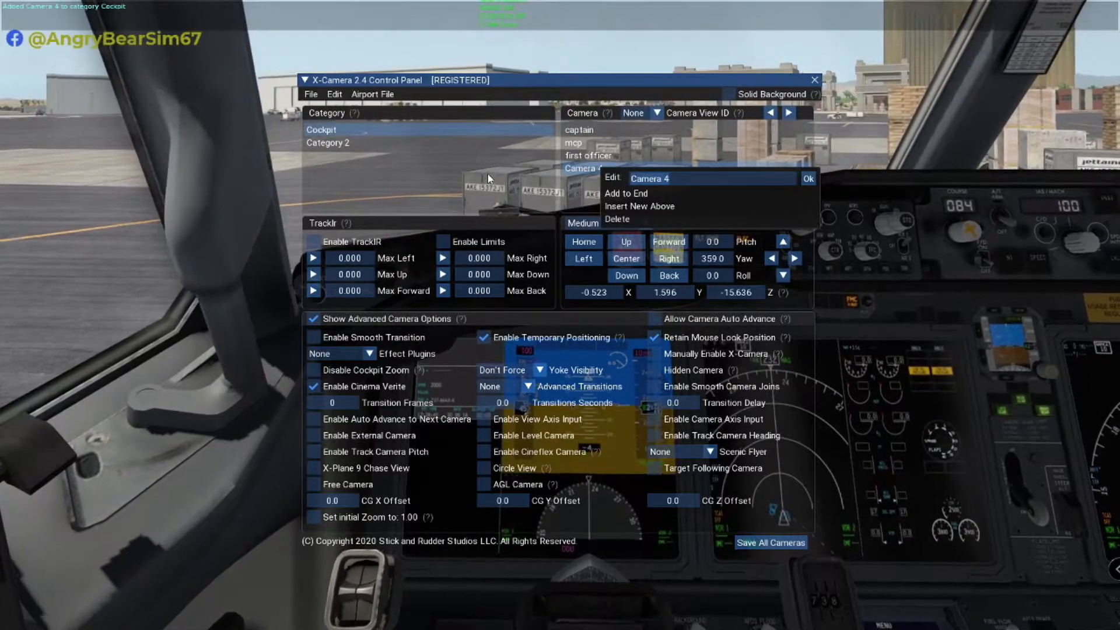
type("tablet")
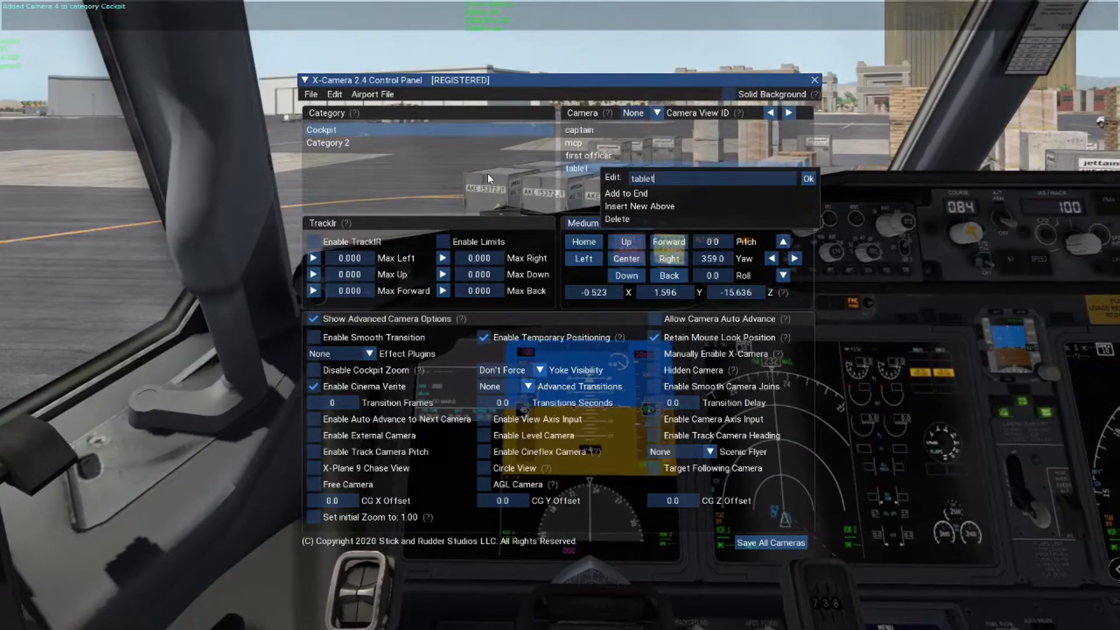
left_click(809, 179)
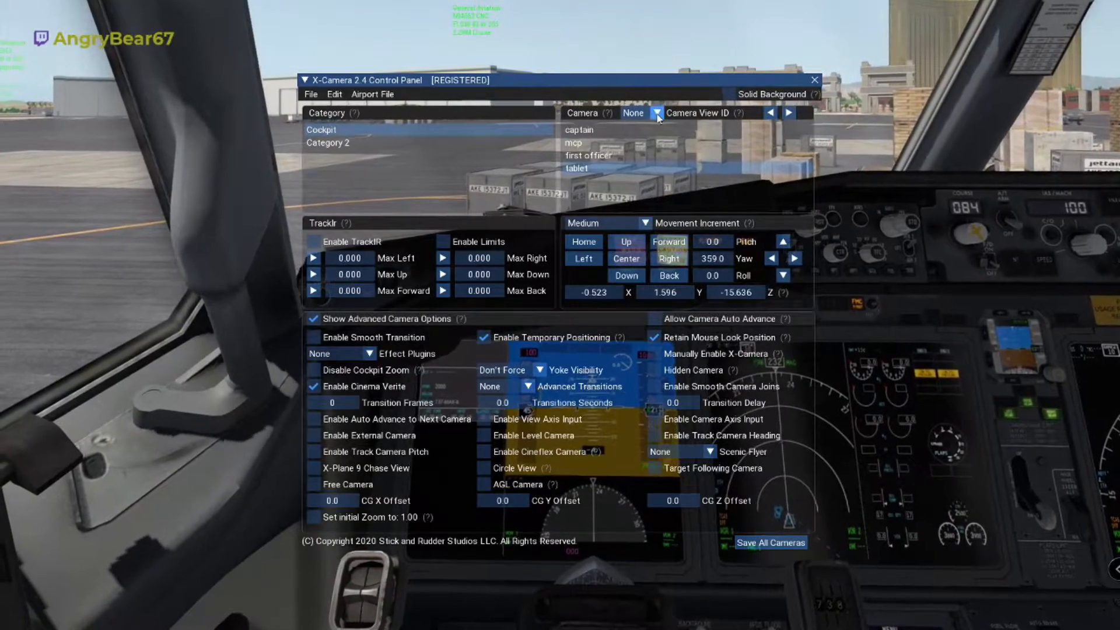
- Give the tablet camera the view ID 7 and save all cameras
left_click(656, 113)
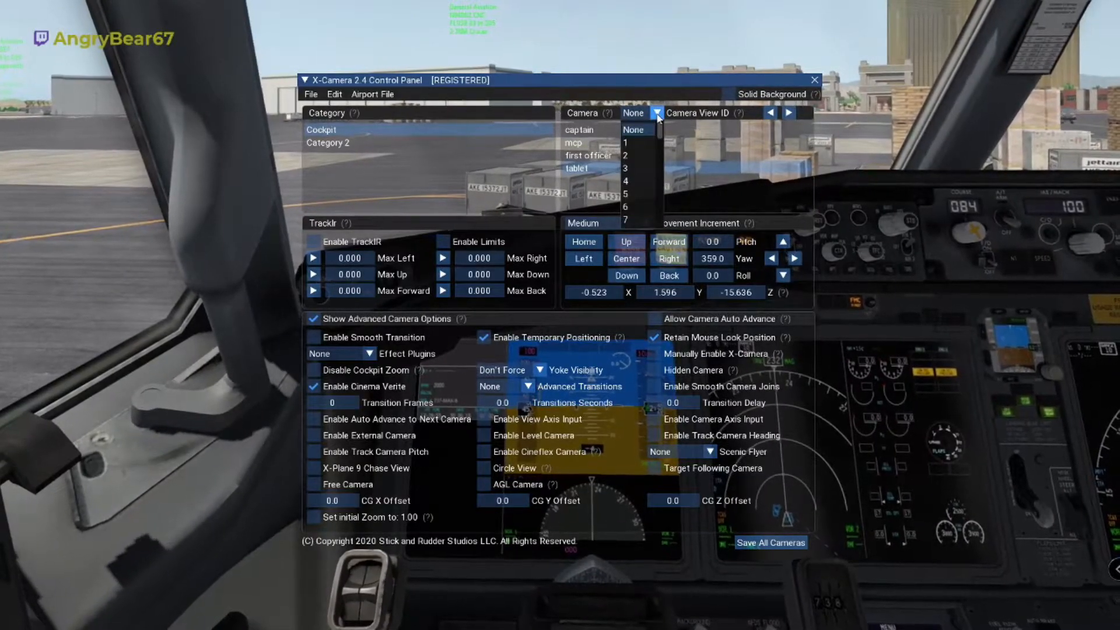
left_click(628, 220)
left_click(767, 544)
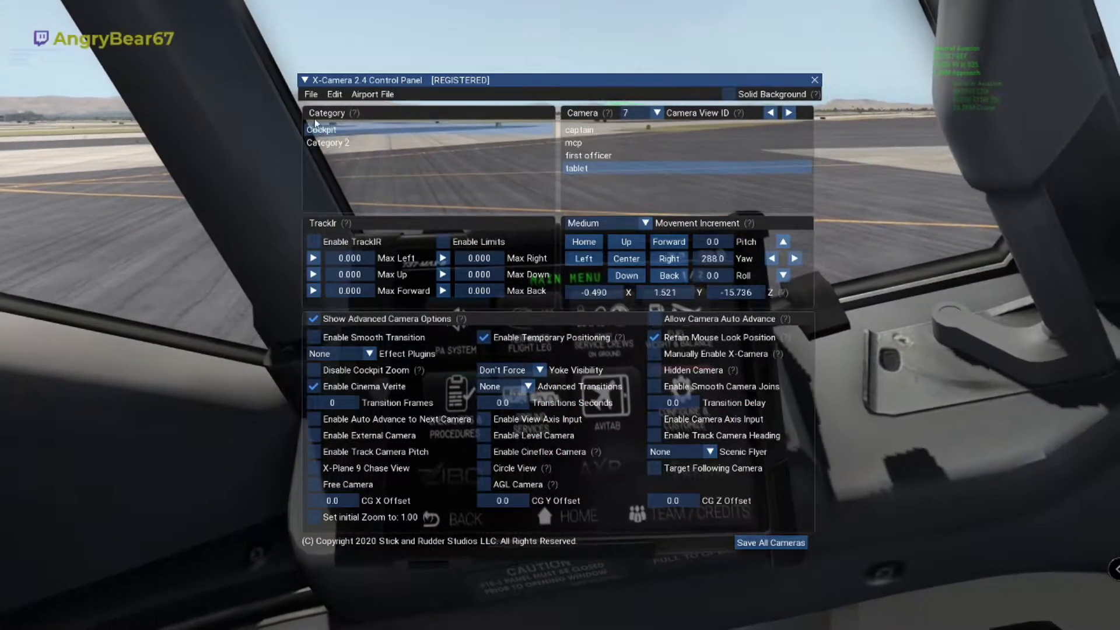
- Collapse the control panel, frame the tablet close up with pitch -11 and yaw 288, expand the panel and save all cameras
left_click(312, 81)
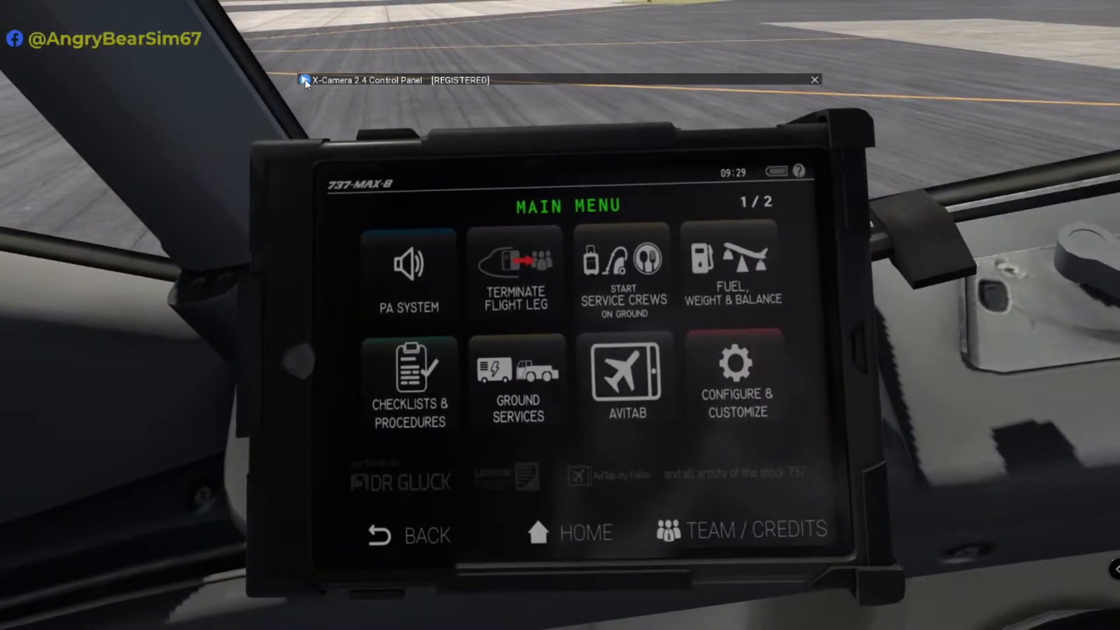
left_click(305, 80)
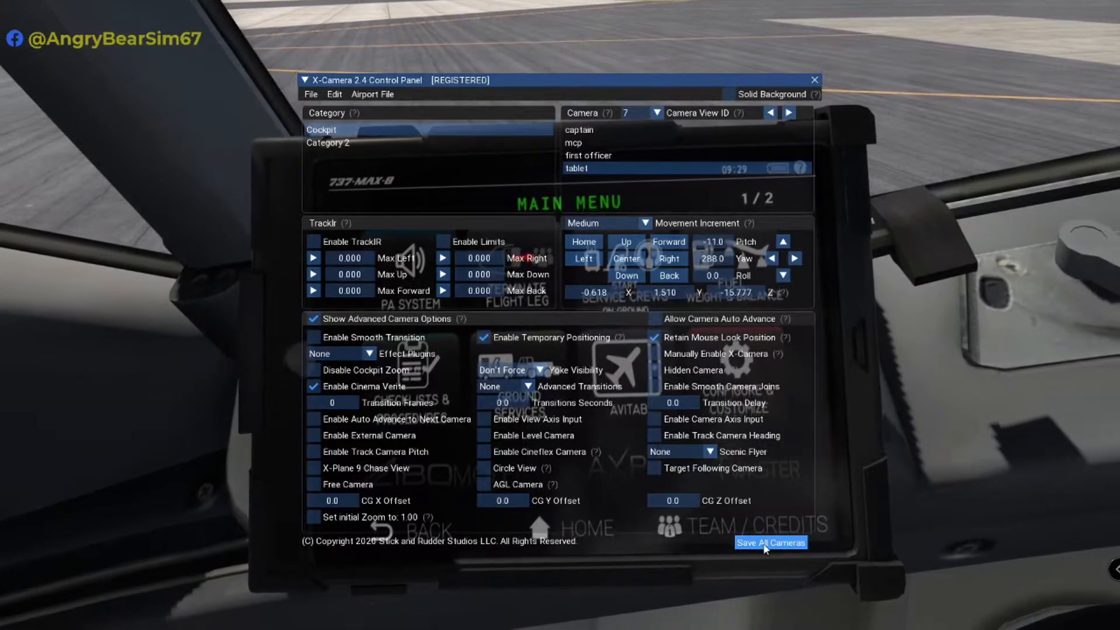
left_click(765, 548)
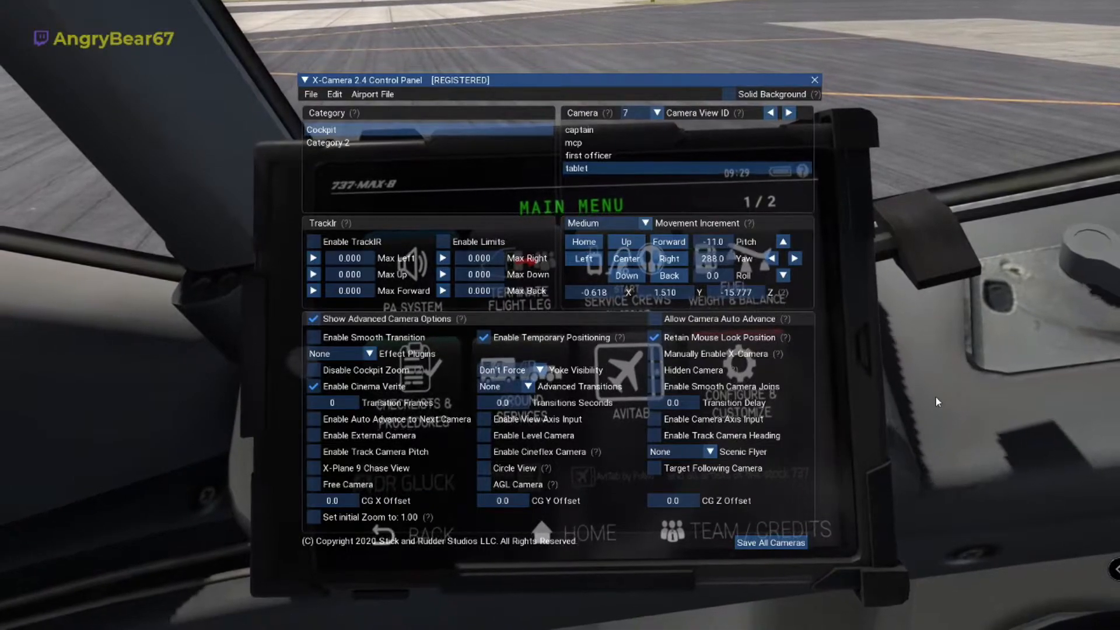
- Switch through the captain, first officer and tablet views by their view IDs to check them
key("4")
key("6")
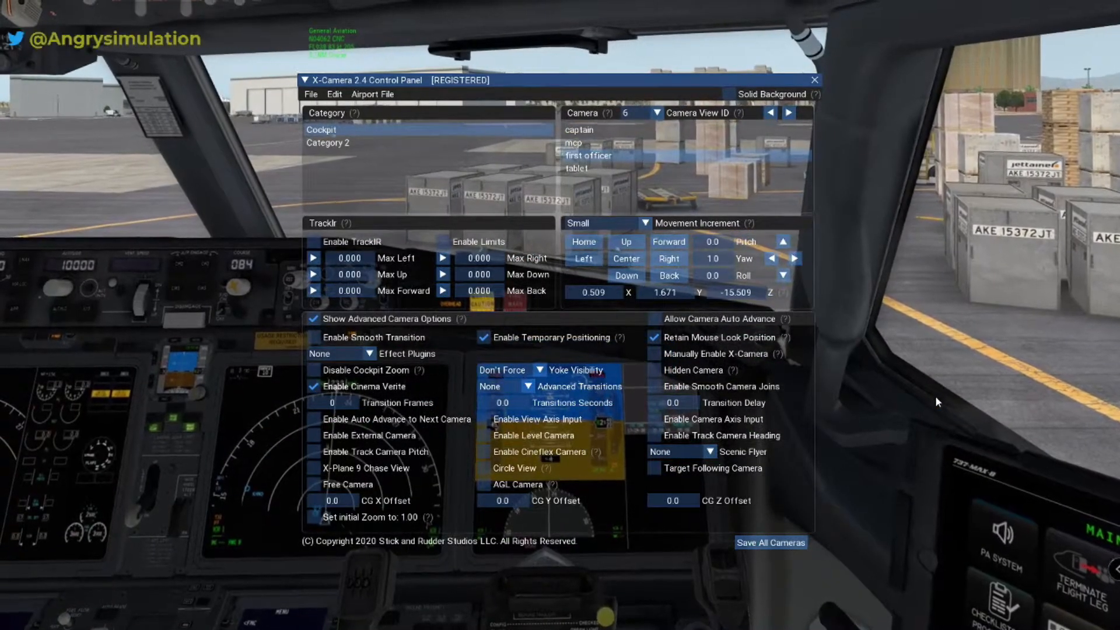
key("1")
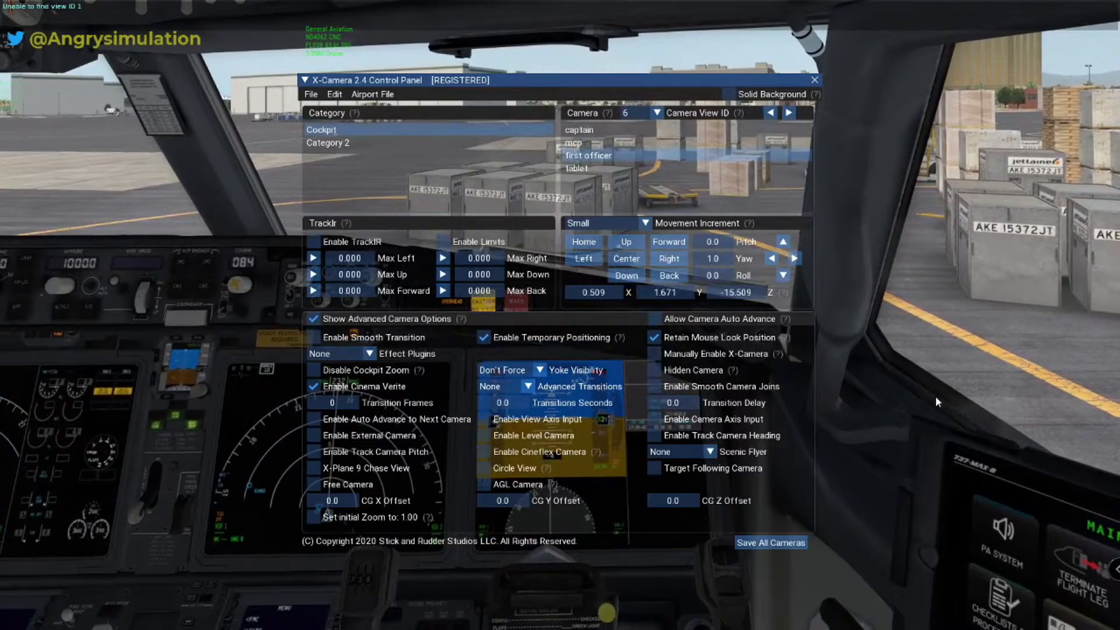
key("7")
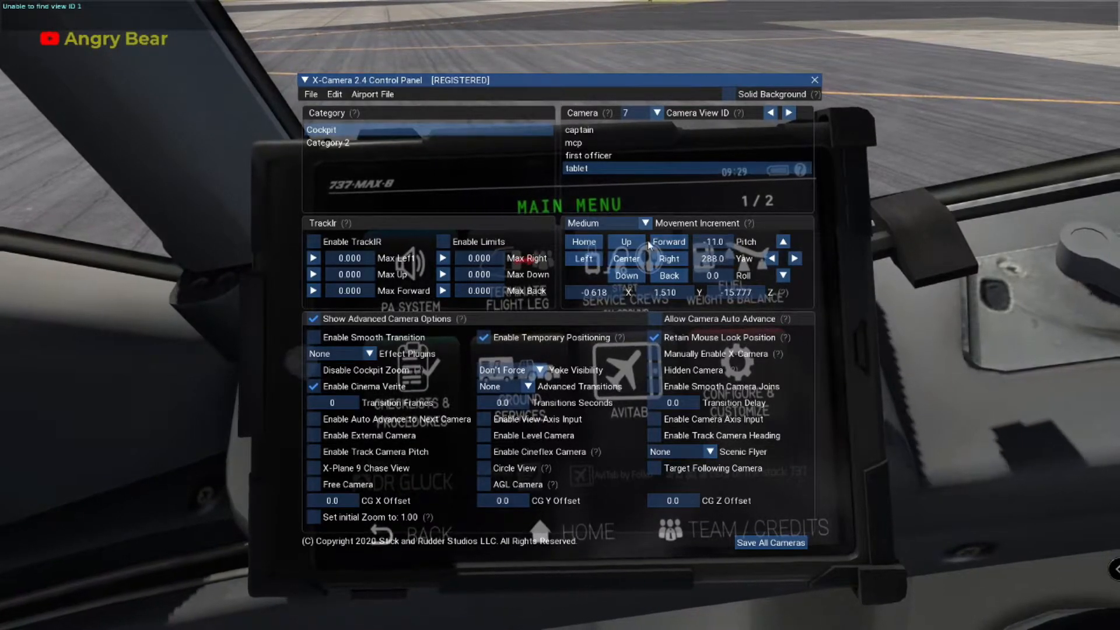
- From the mcp camera, tilt the view up to pitch 74 and reposition it to frame the whole overhead panel
left_click(602, 143)
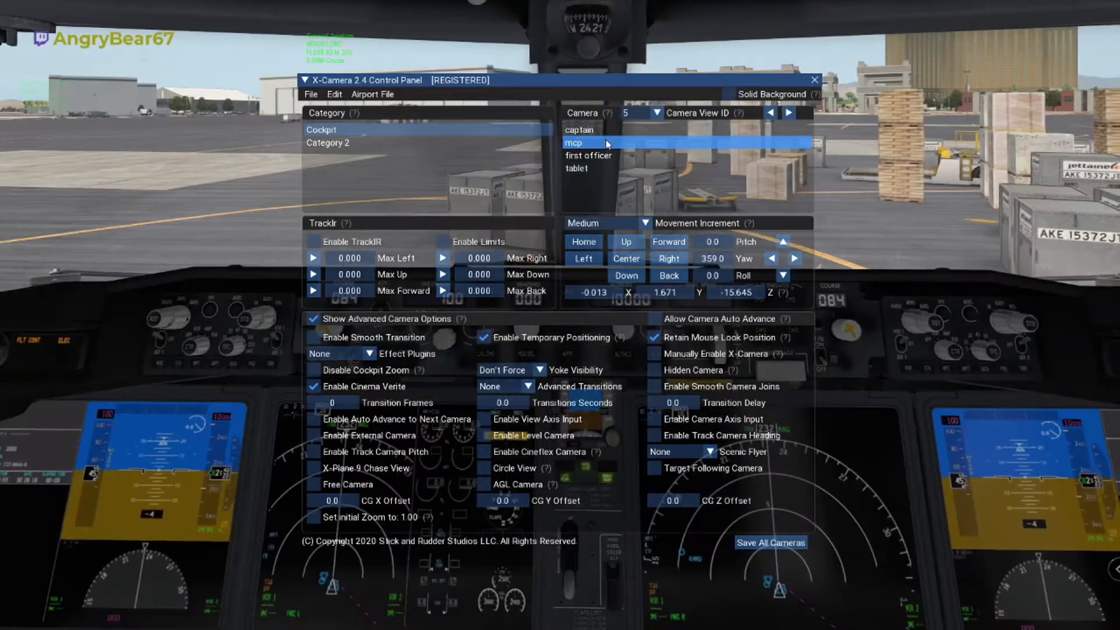
key("r")
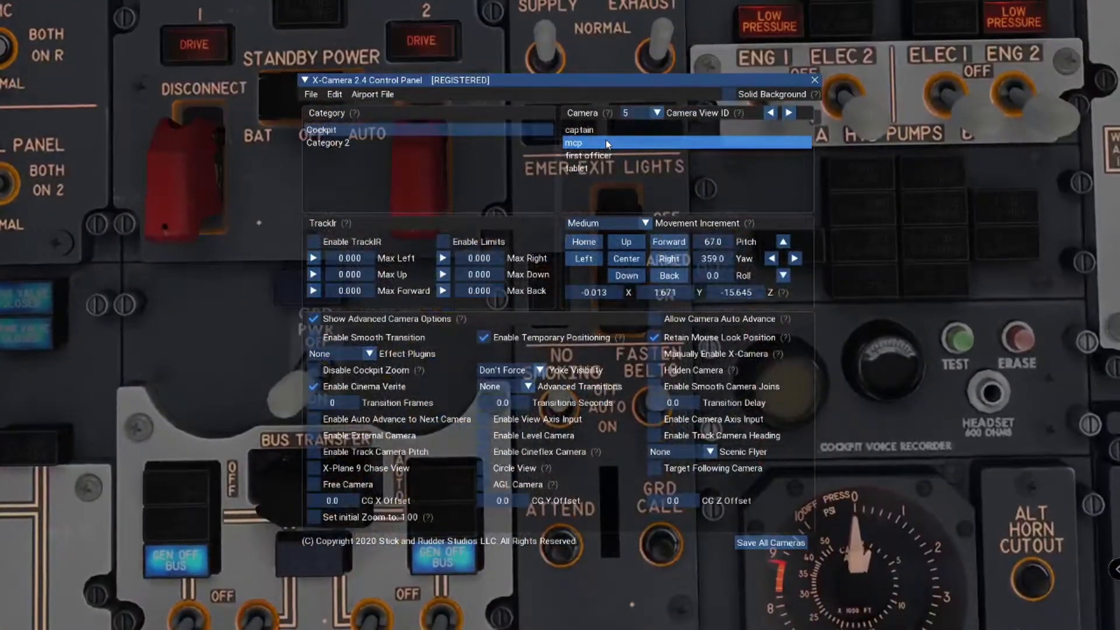
key("r")
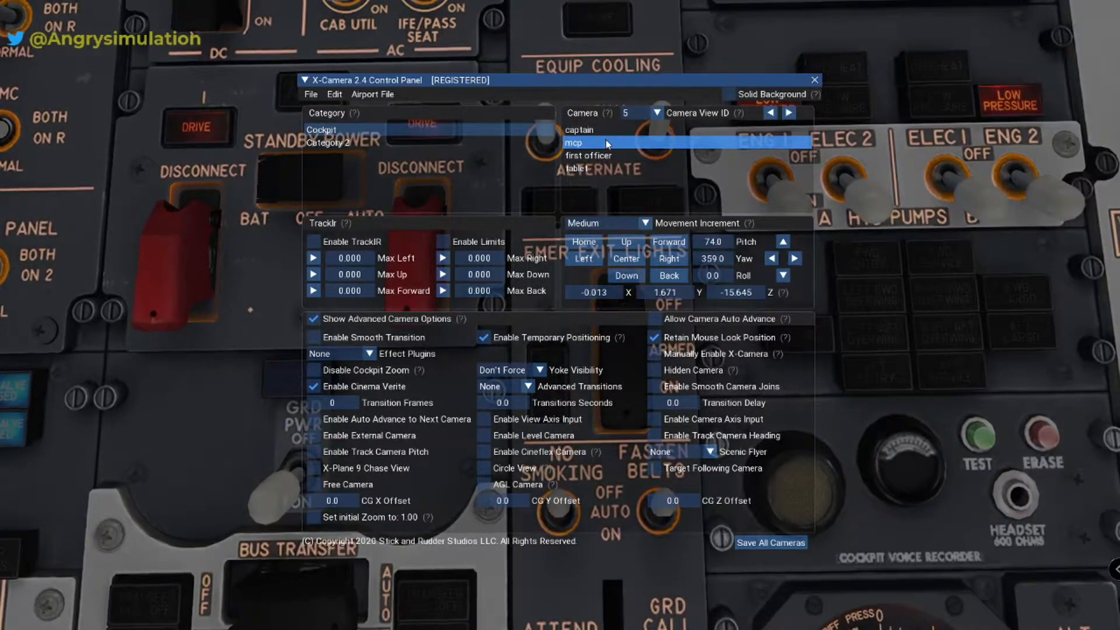
key("comma")
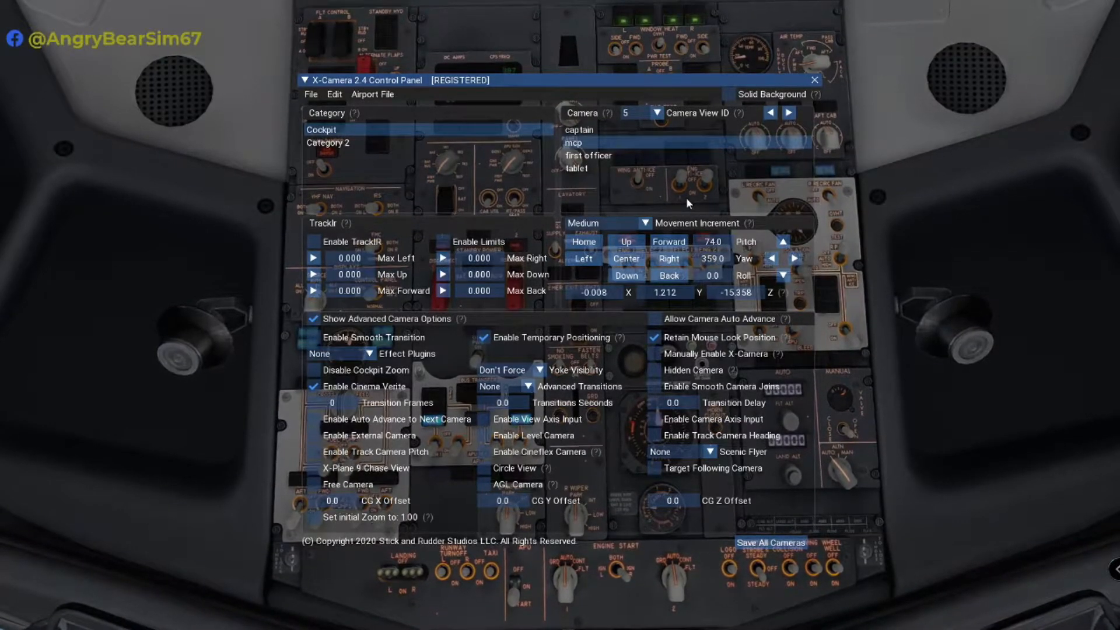
- Add a new Cockpit camera at the current overhead panel position and name it "overhead"
left_click(585, 113)
left_click(600, 130)
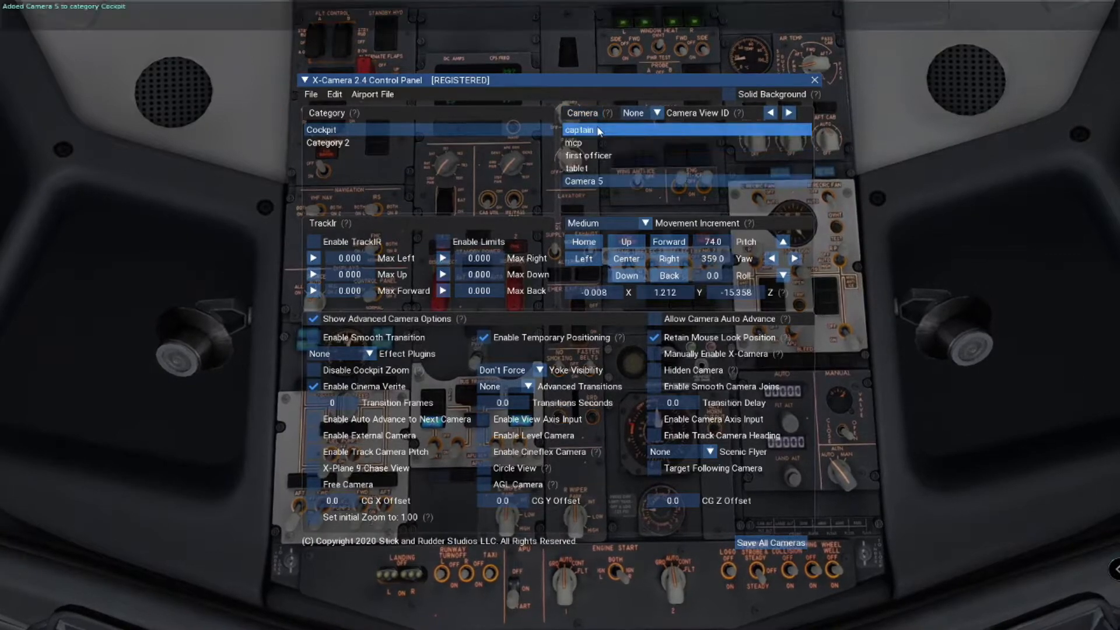
right_click(614, 184)
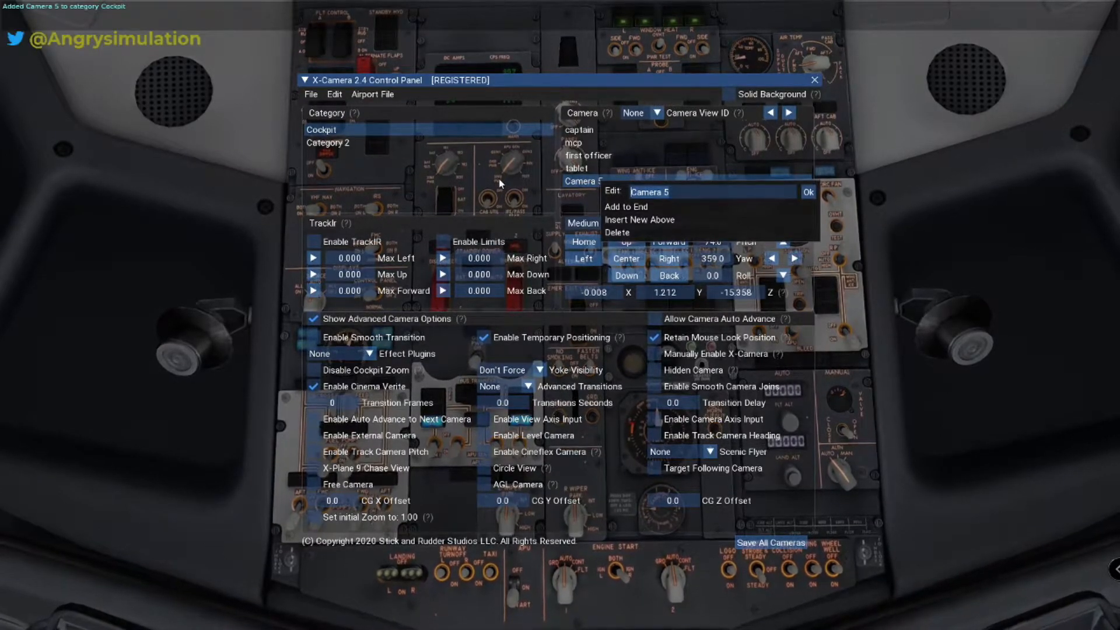
type("overhead")
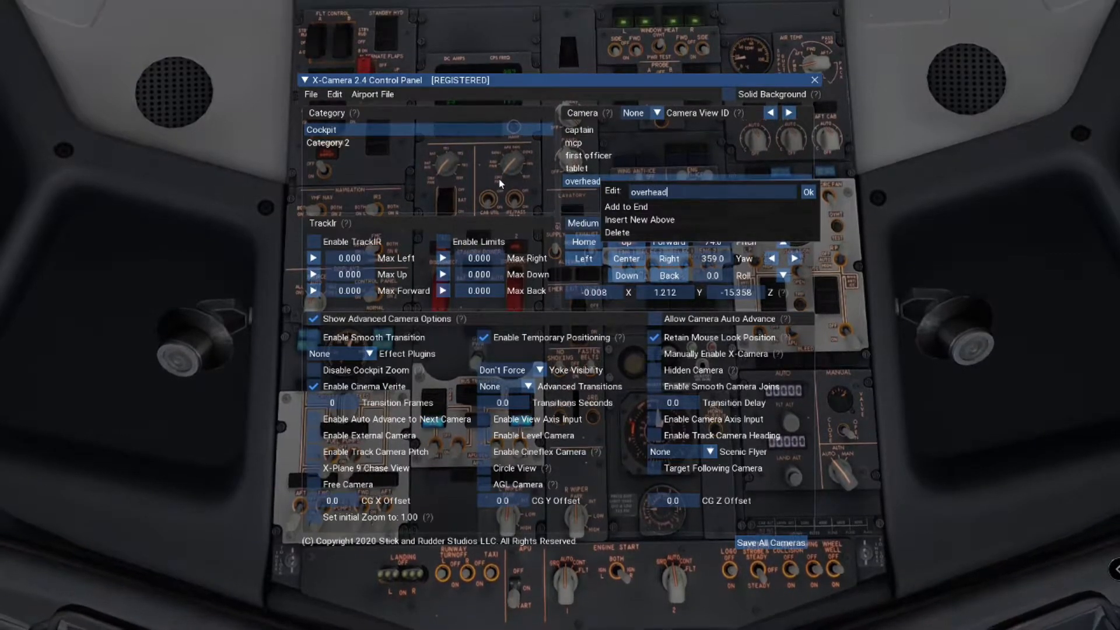
left_click(811, 192)
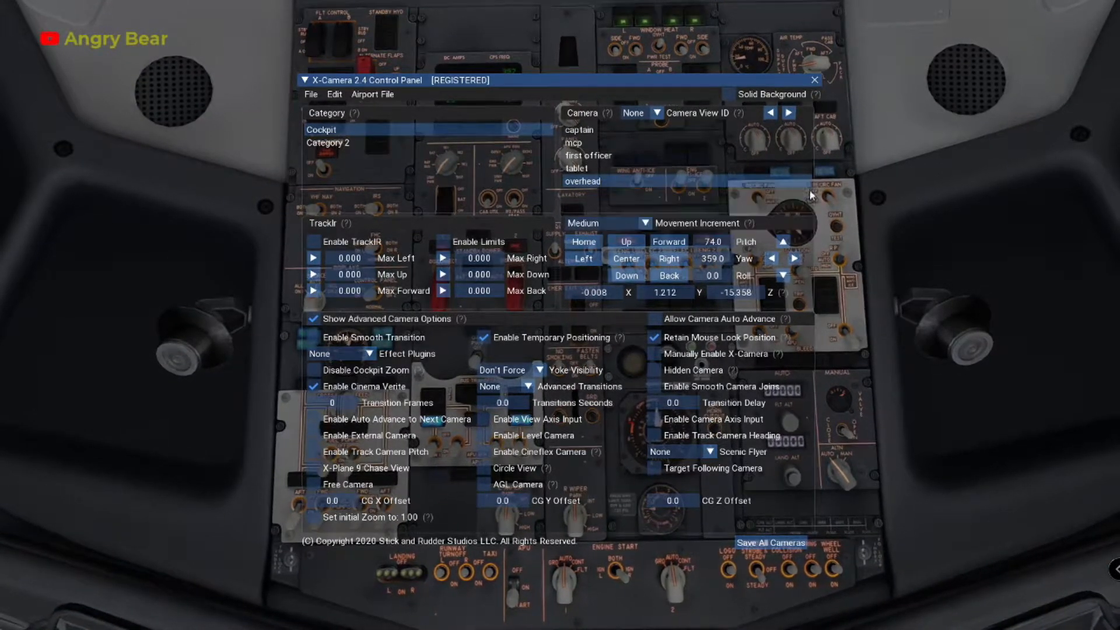
- Give the overhead camera the view ID 8 and save all cameras
left_click(658, 114)
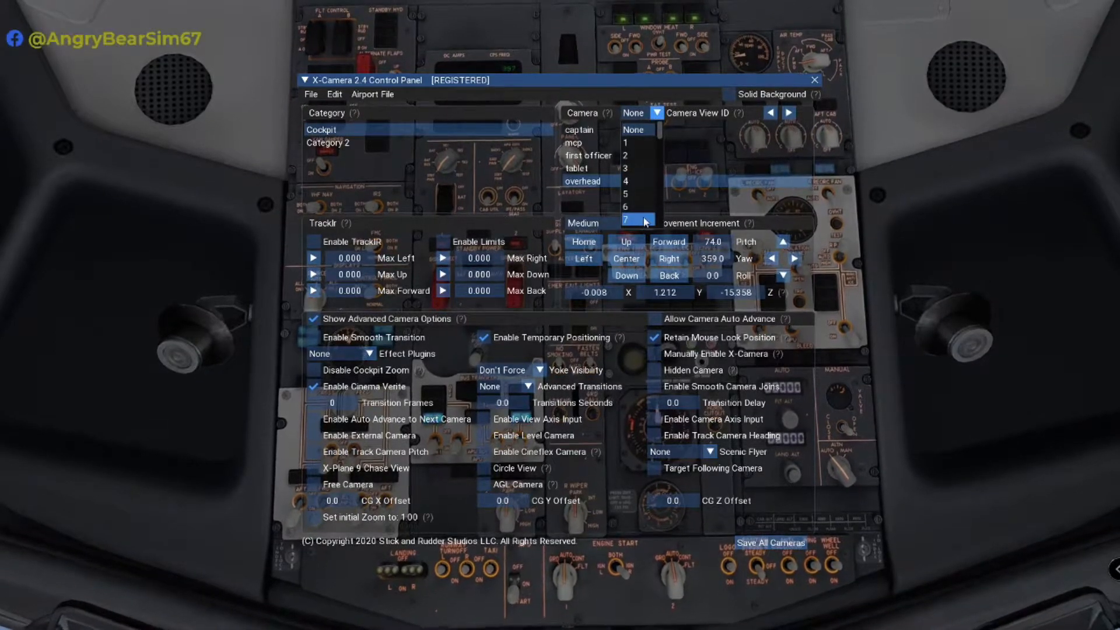
scroll(645, 222, "down", 2)
left_click(641, 181)
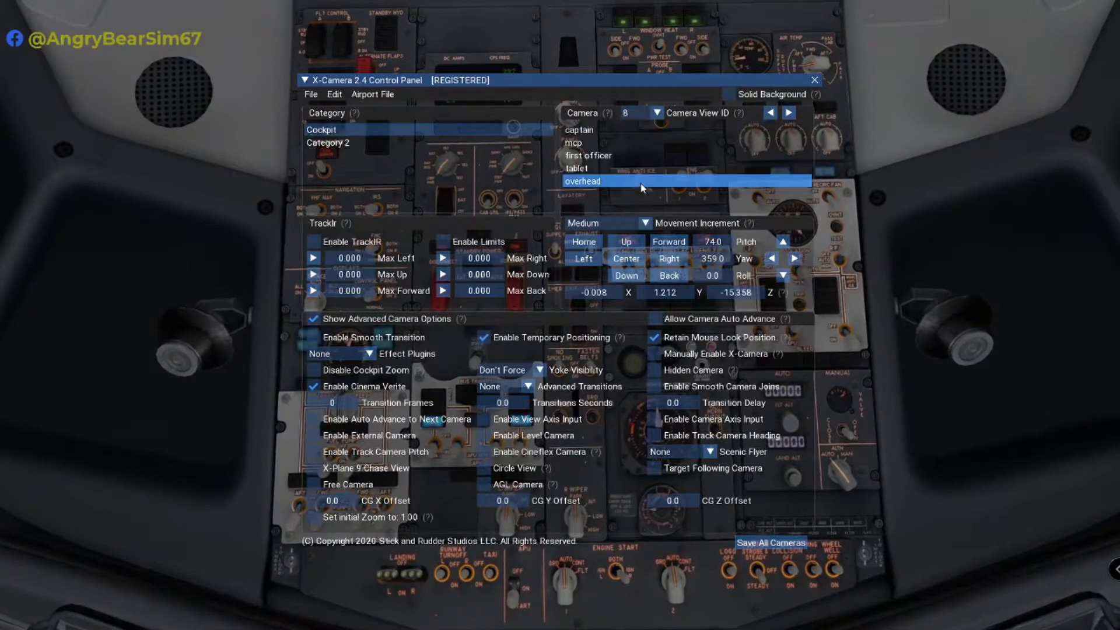
left_click(786, 546)
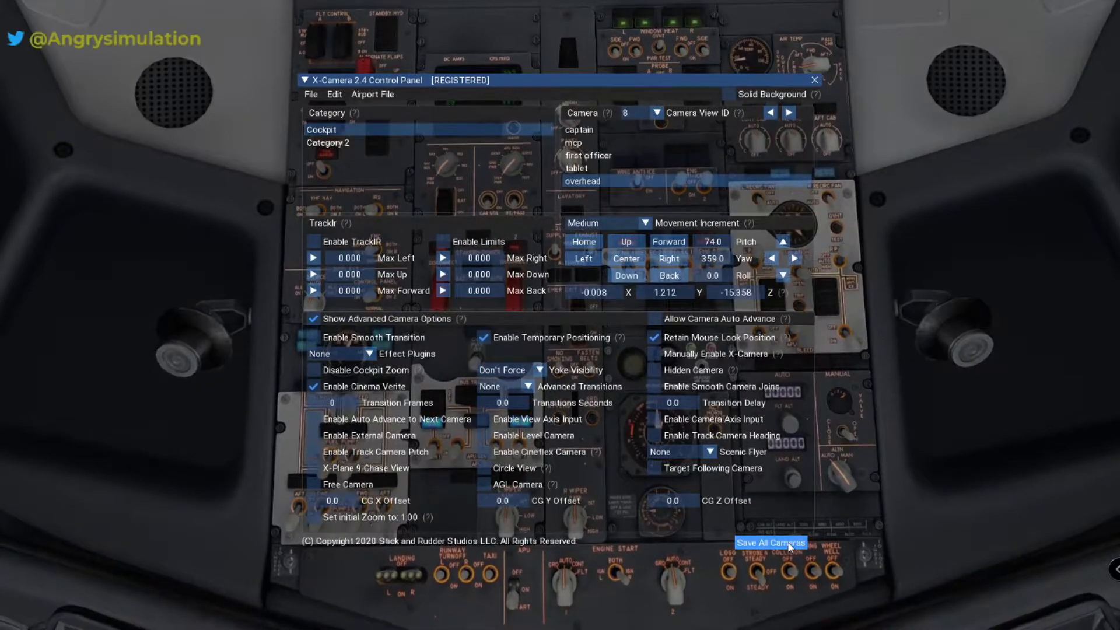
left_click(788, 544)
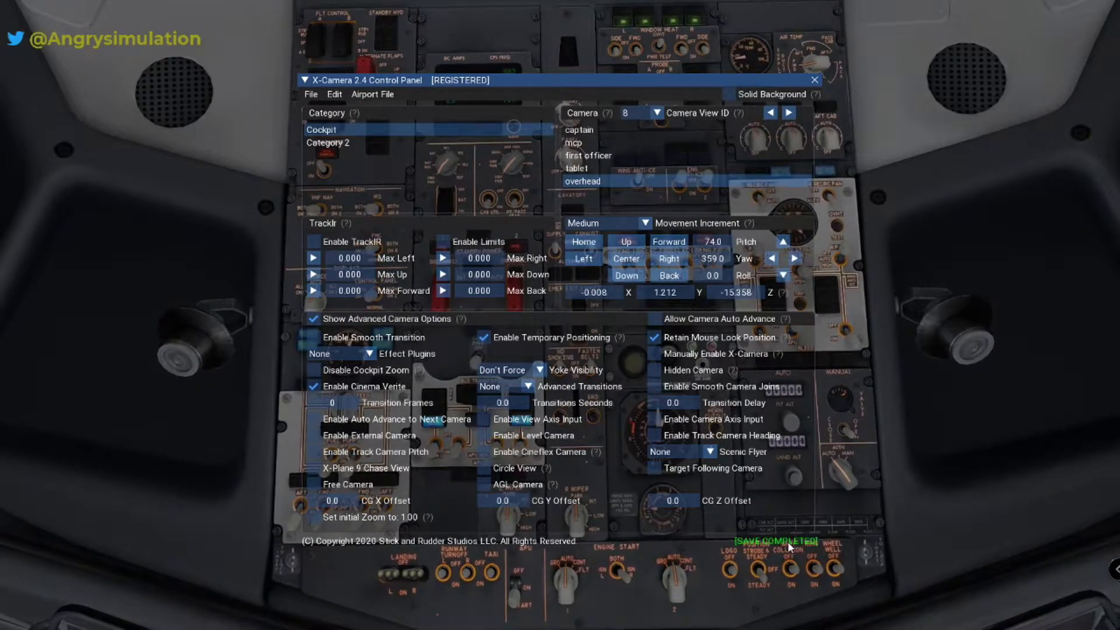
- Switch to the captain camera, and turn the control panel's solid background on and back off
left_click(588, 164)
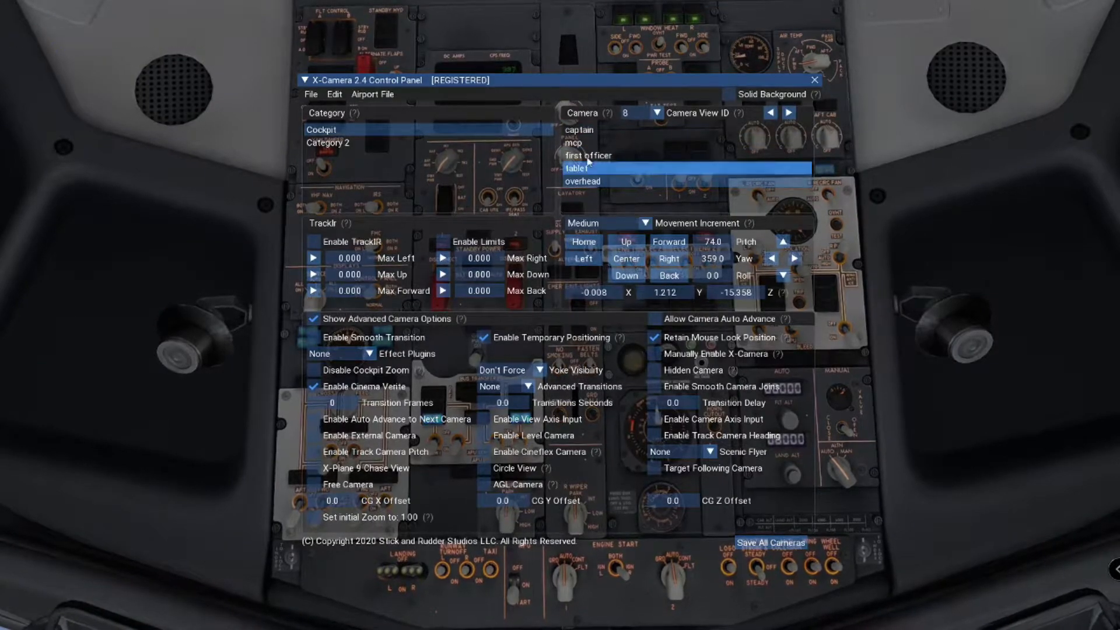
left_click(591, 131)
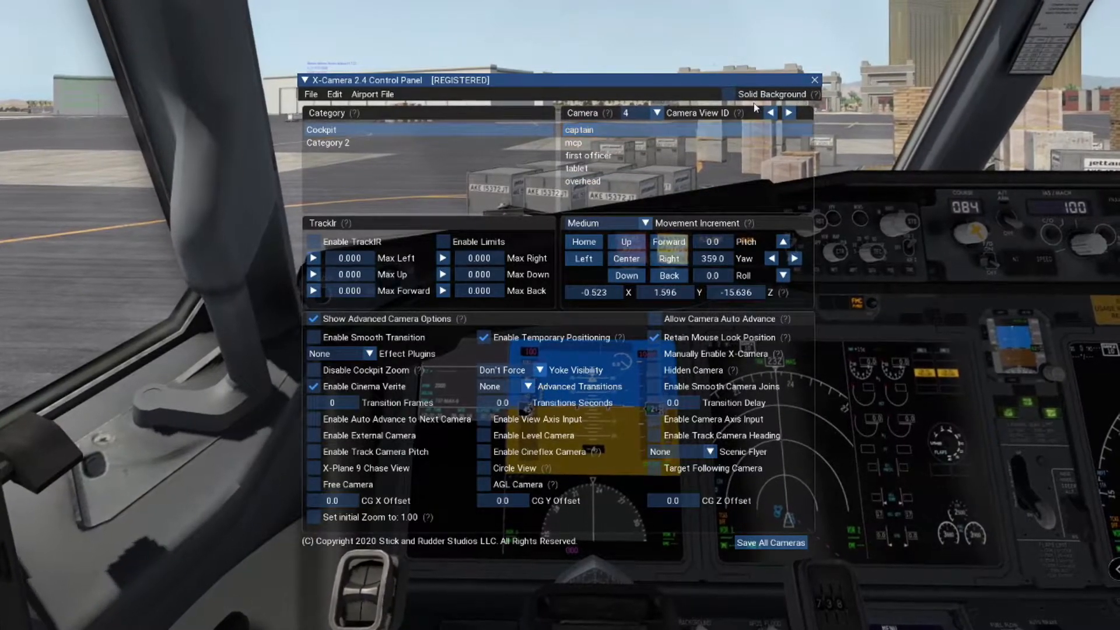
left_click(728, 92)
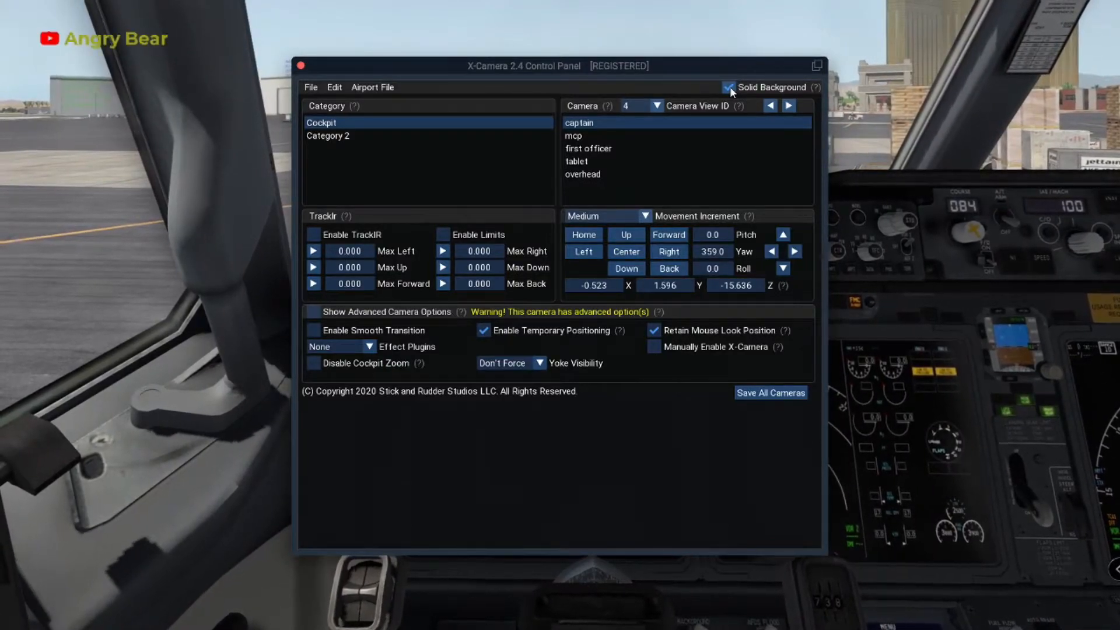
left_click(730, 89)
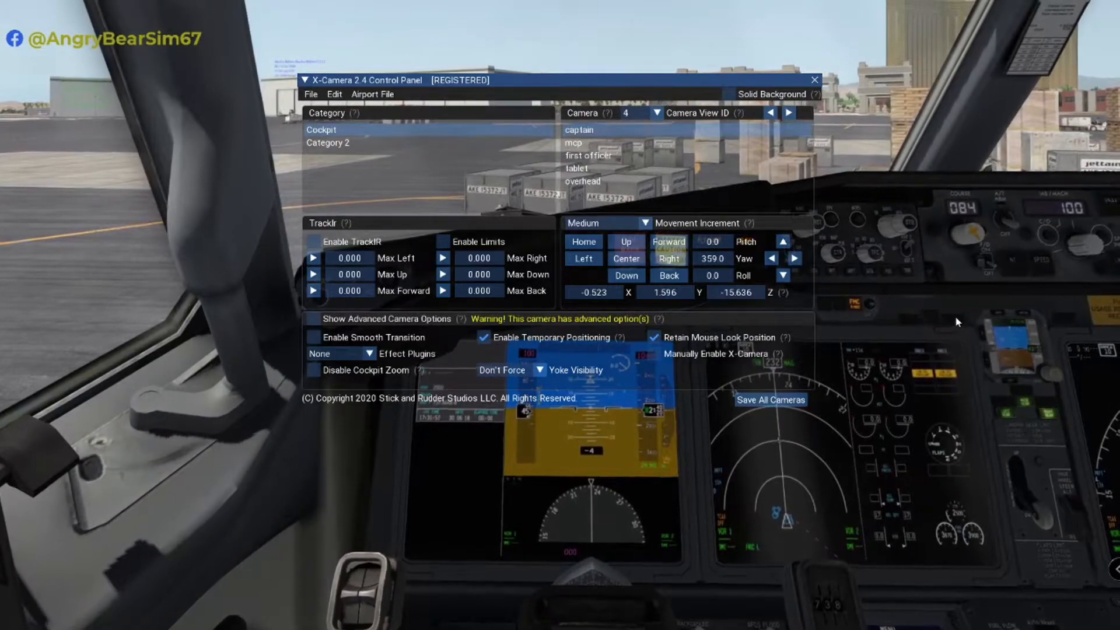
- Move the captain camera view right and forward through the windshield, just above the glareshield, to frame an outside view over the nose
key("Right")
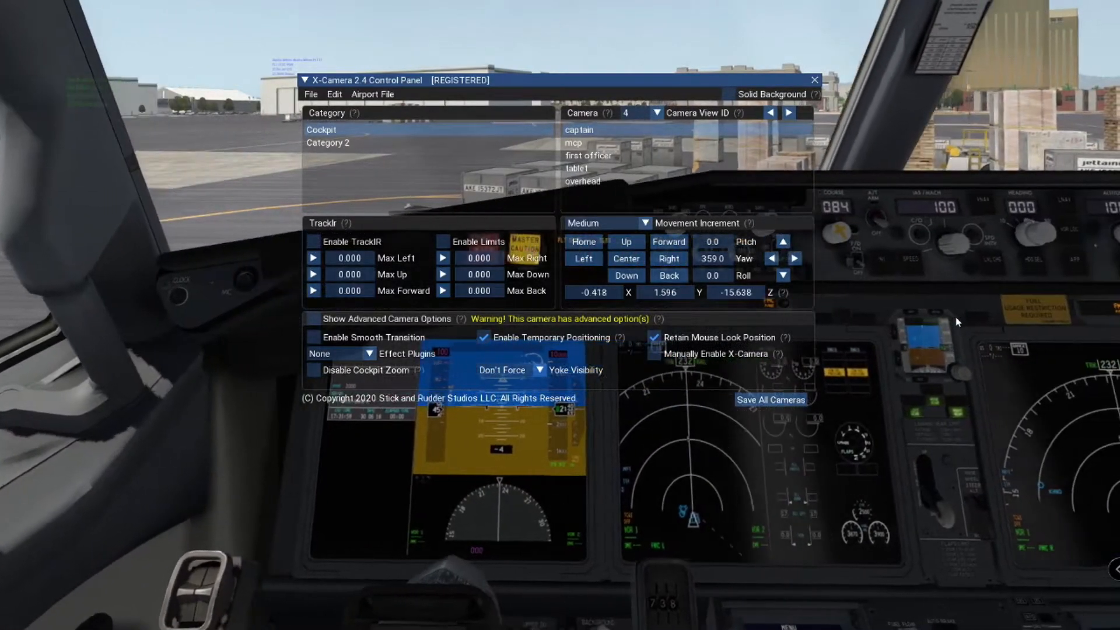
key("Right")
key("Up")
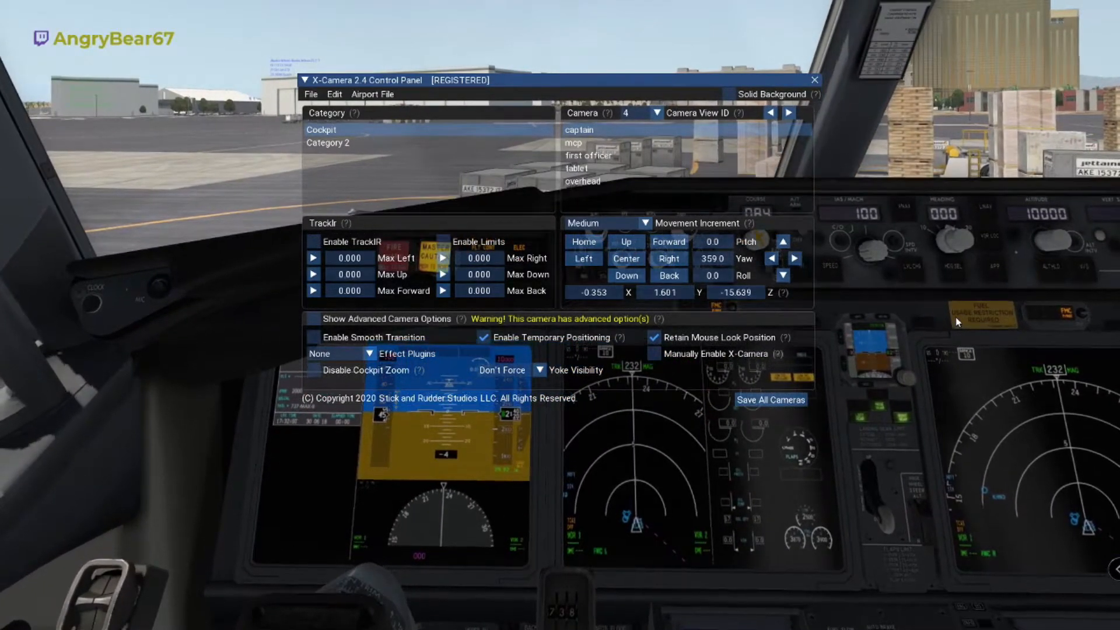
key("period")
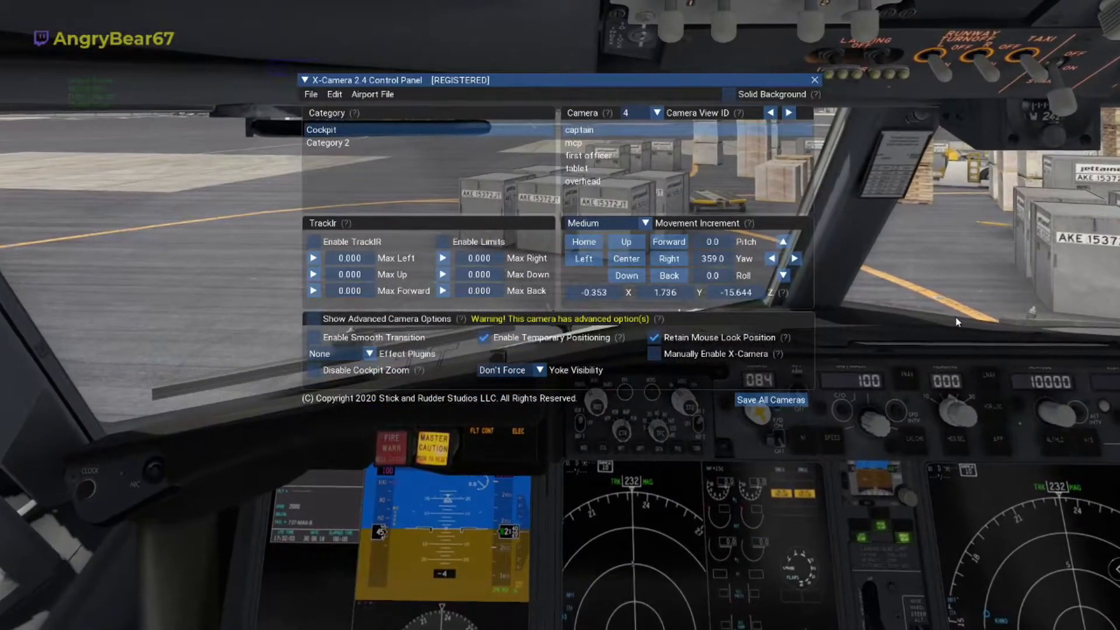
key("period")
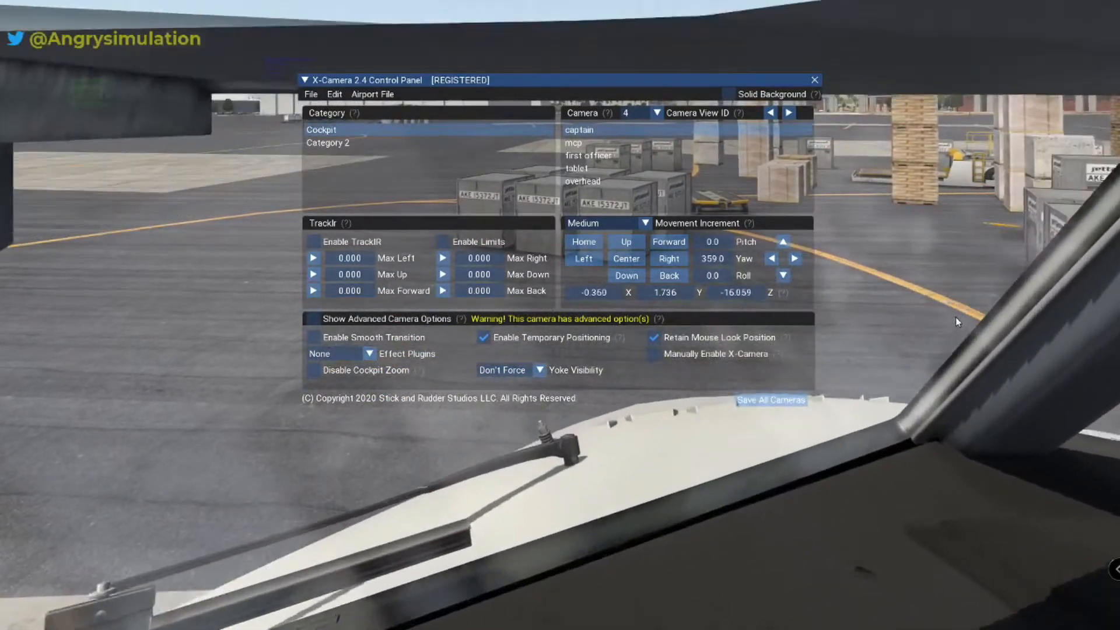
key("Down")
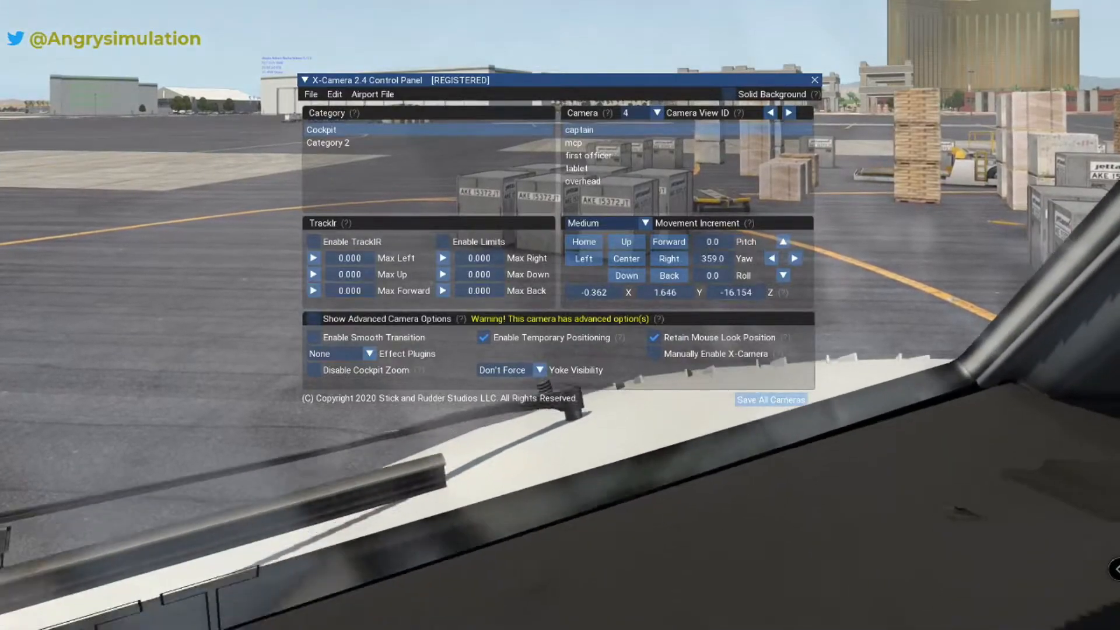
key("Right")
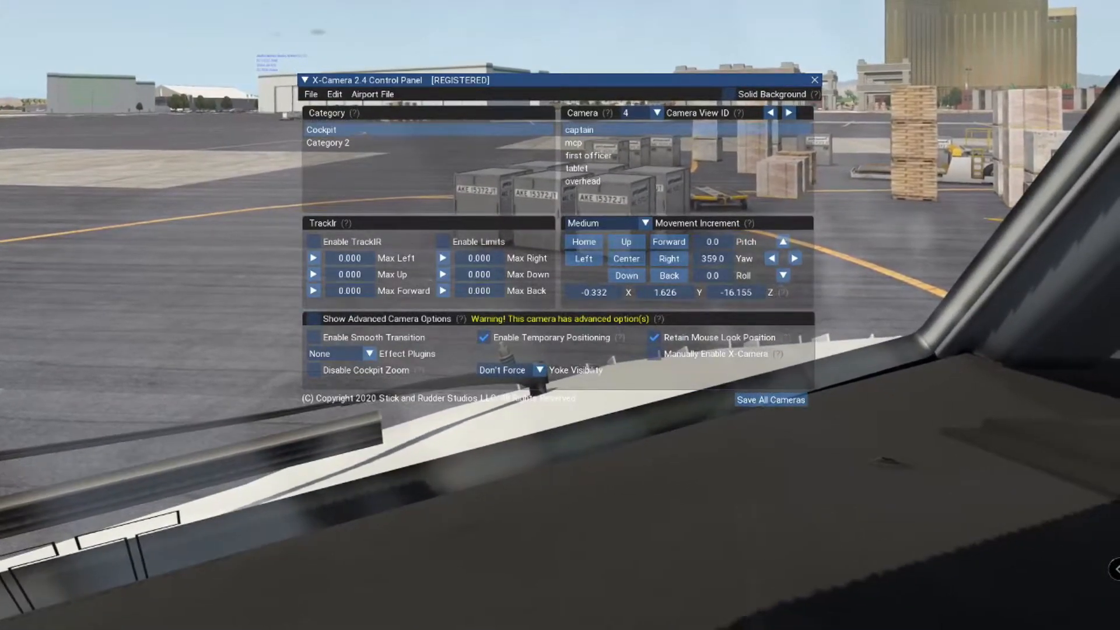
key("period")
key("period")
key("period")
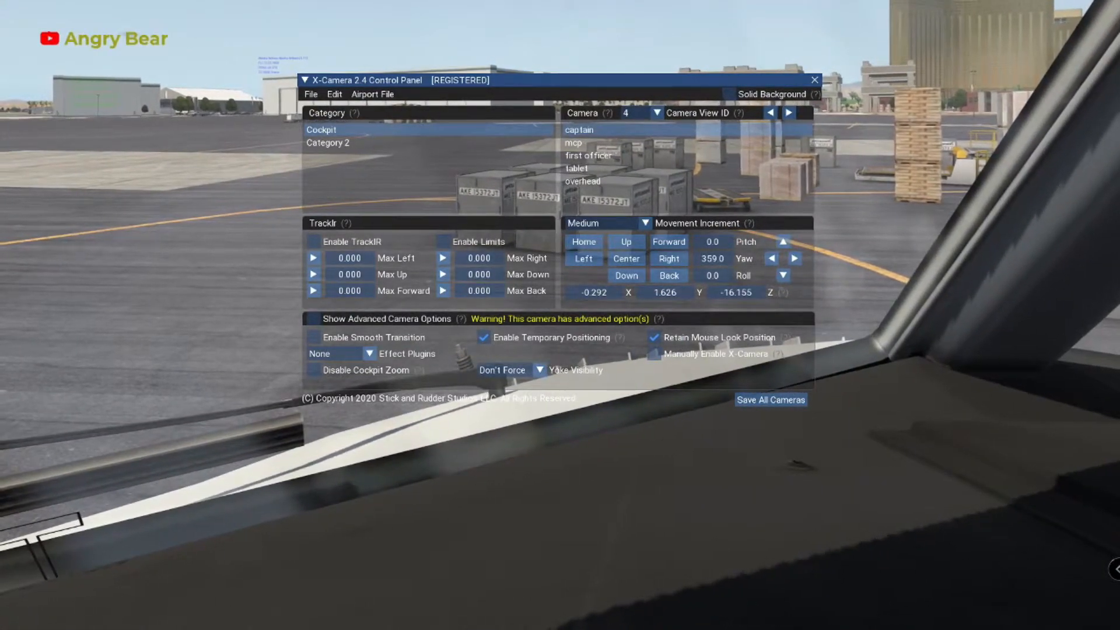
key("period")
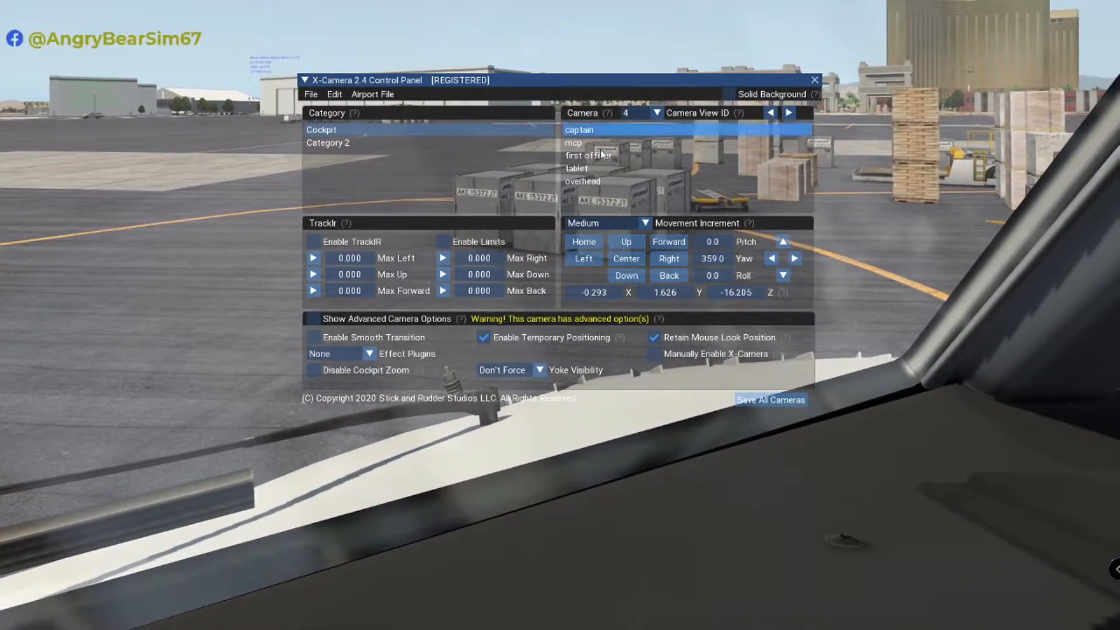
- Add a new Cockpit camera at the current glareshield position and name it "dash cam"
left_click(584, 113)
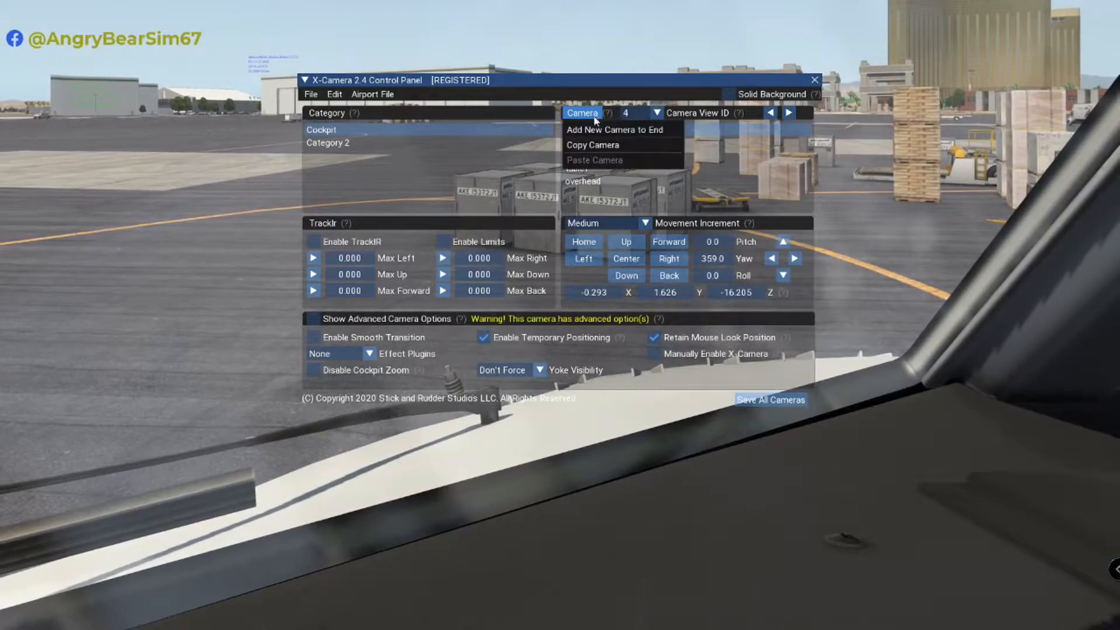
left_click(601, 130)
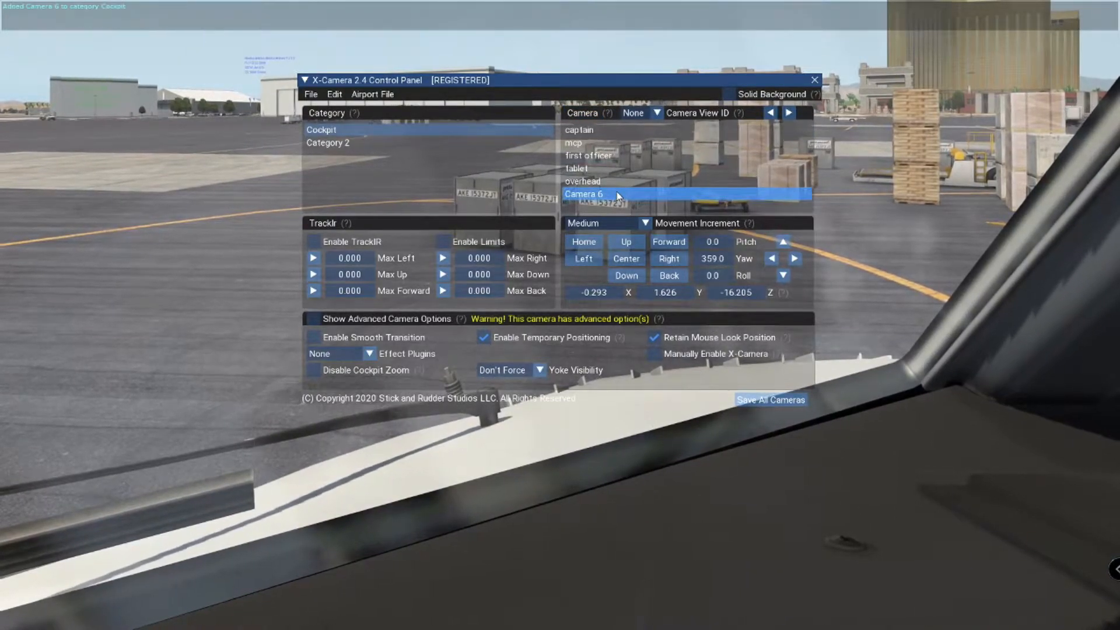
right_click(616, 194)
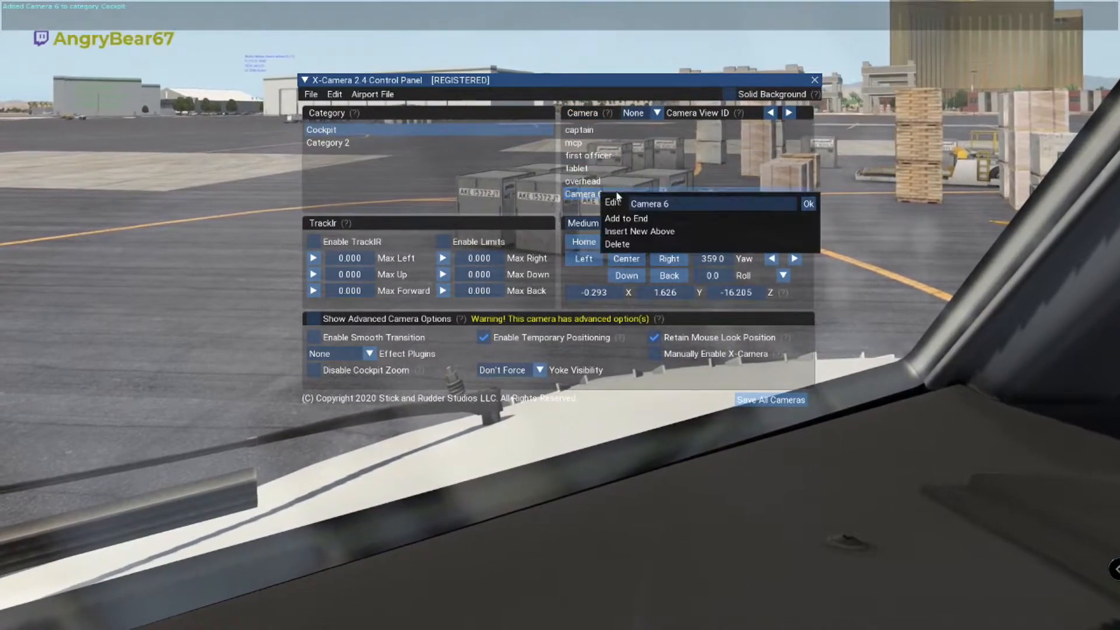
left_click(667, 204)
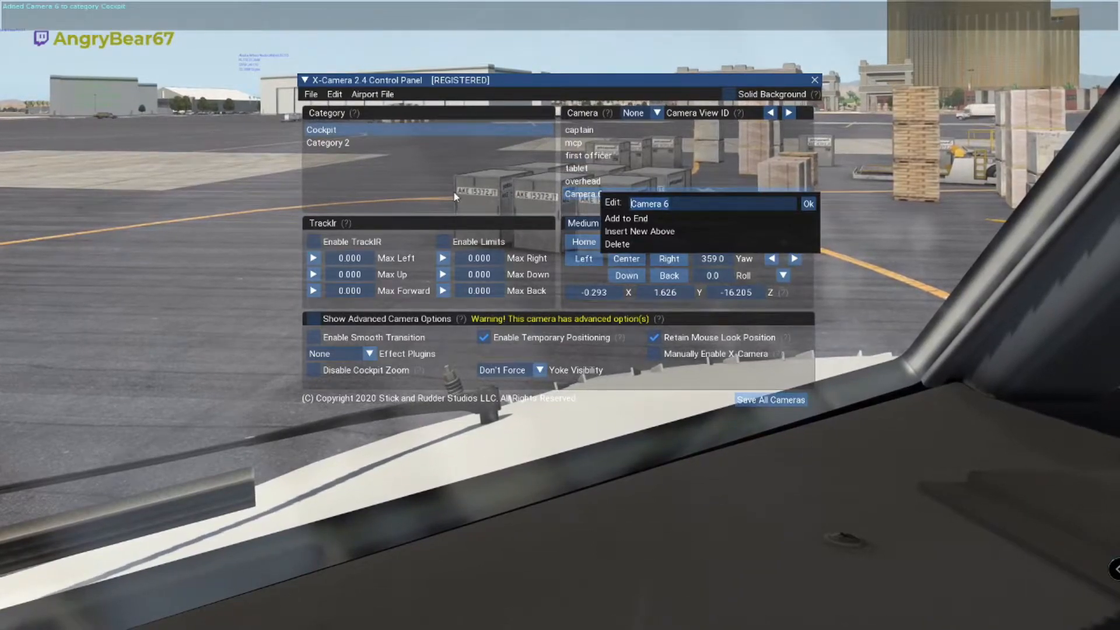
type("dash ")
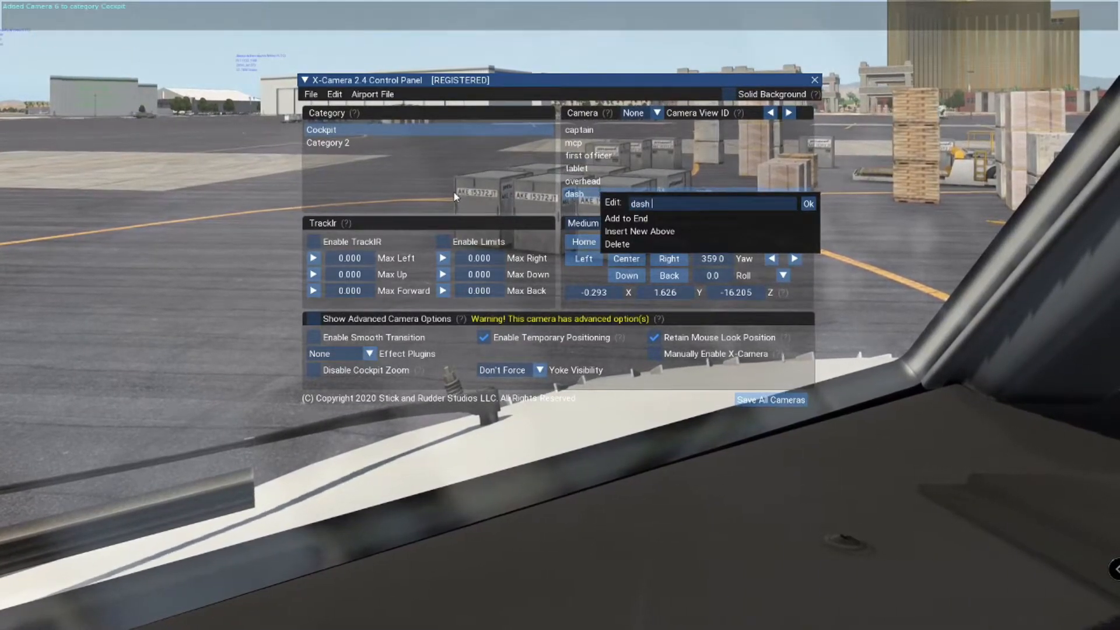
type("cam")
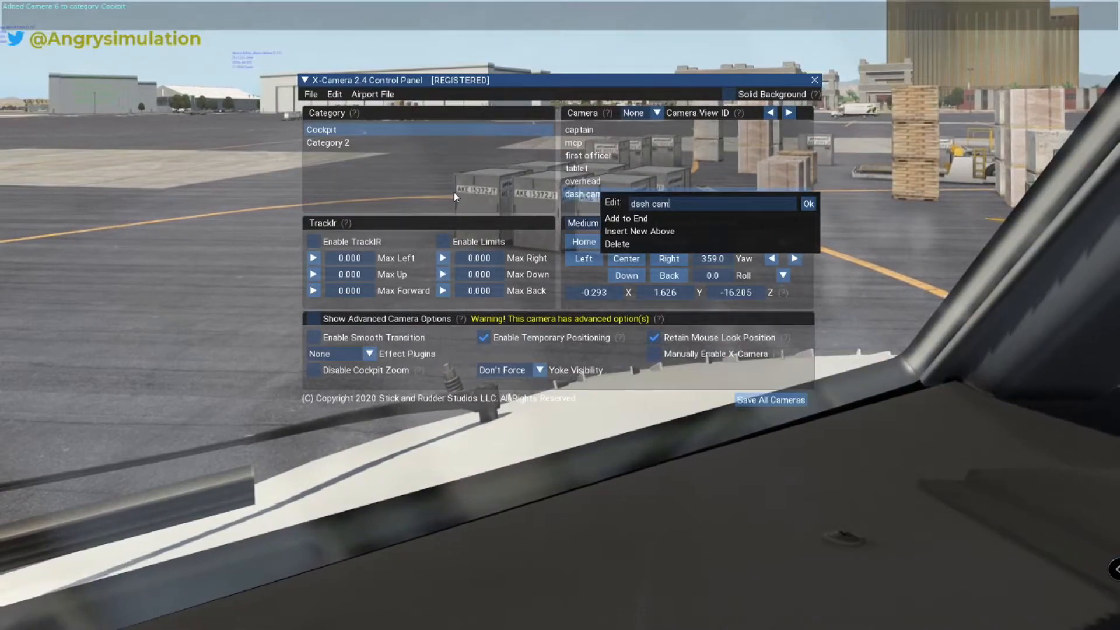
left_click(808, 204)
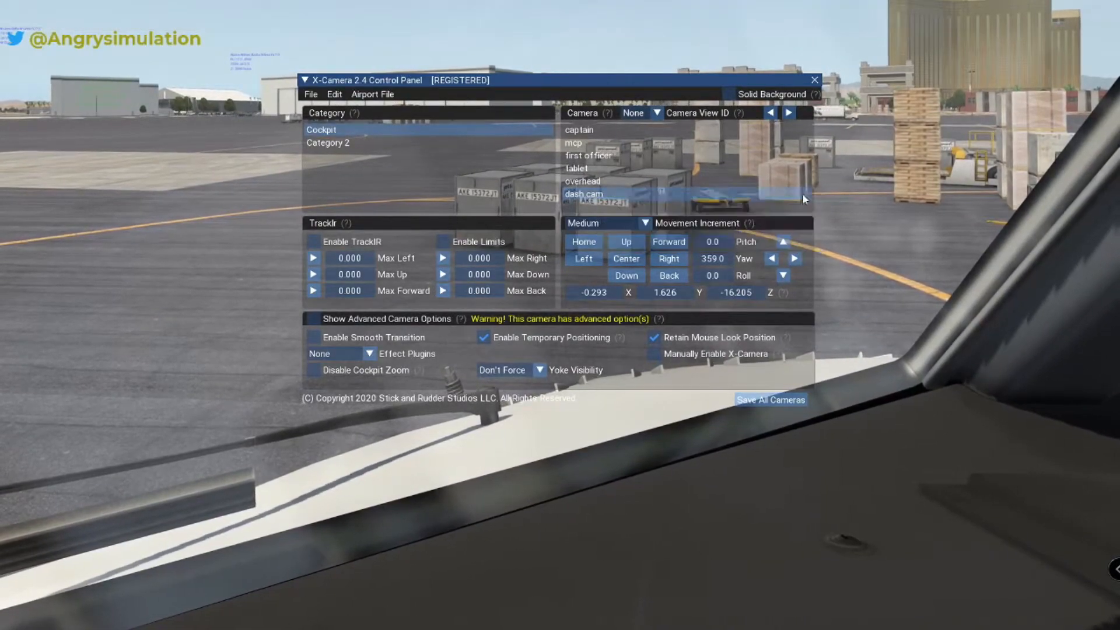
- Give the dash cam camera the view ID 9 and save all cameras
left_click(656, 113)
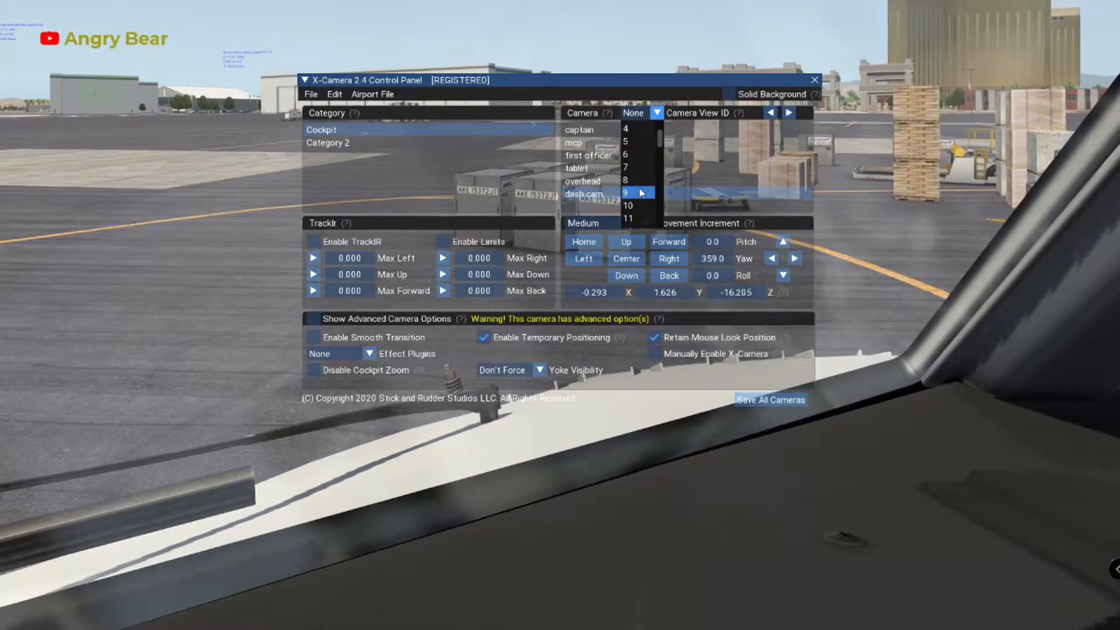
left_click(640, 191)
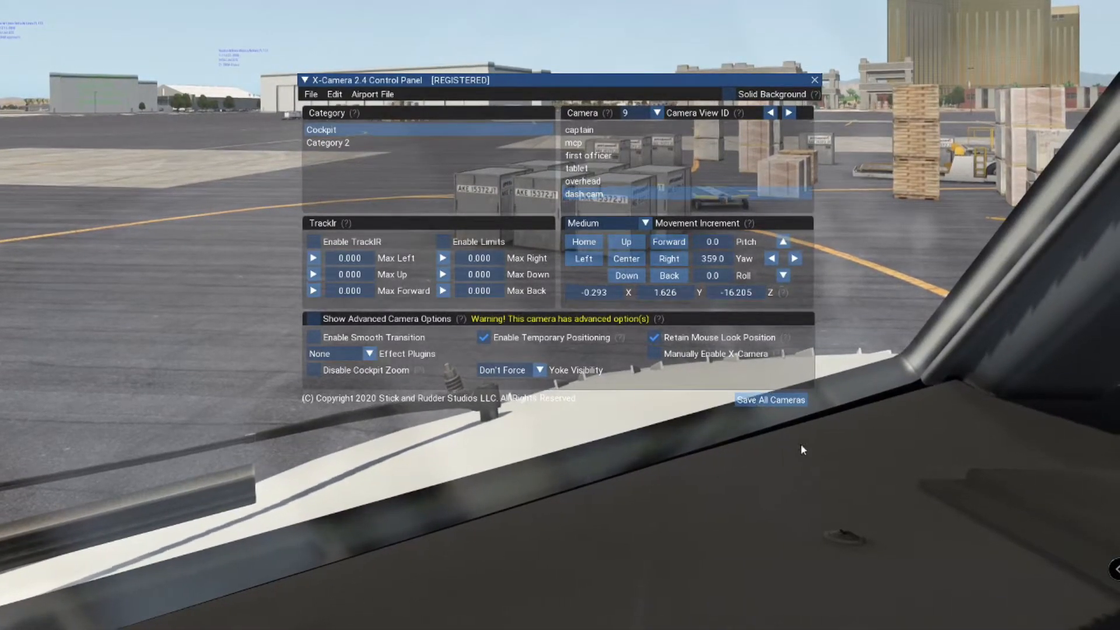
left_click(792, 400)
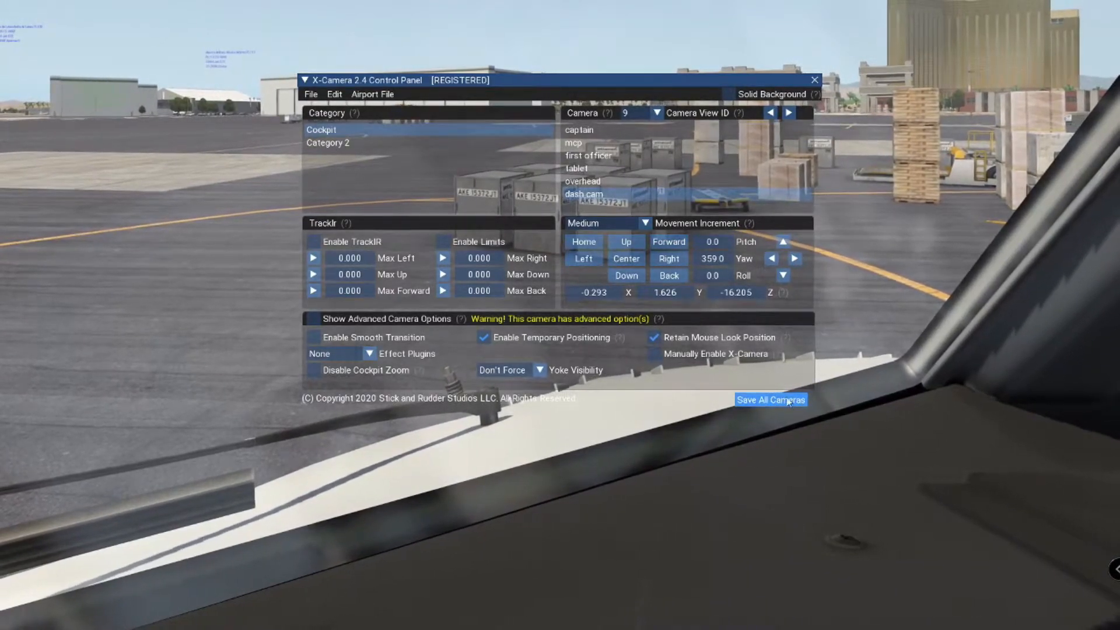
- Return to the captain camera and add a new Cockpit camera at the end of the list from that position
left_click(597, 142)
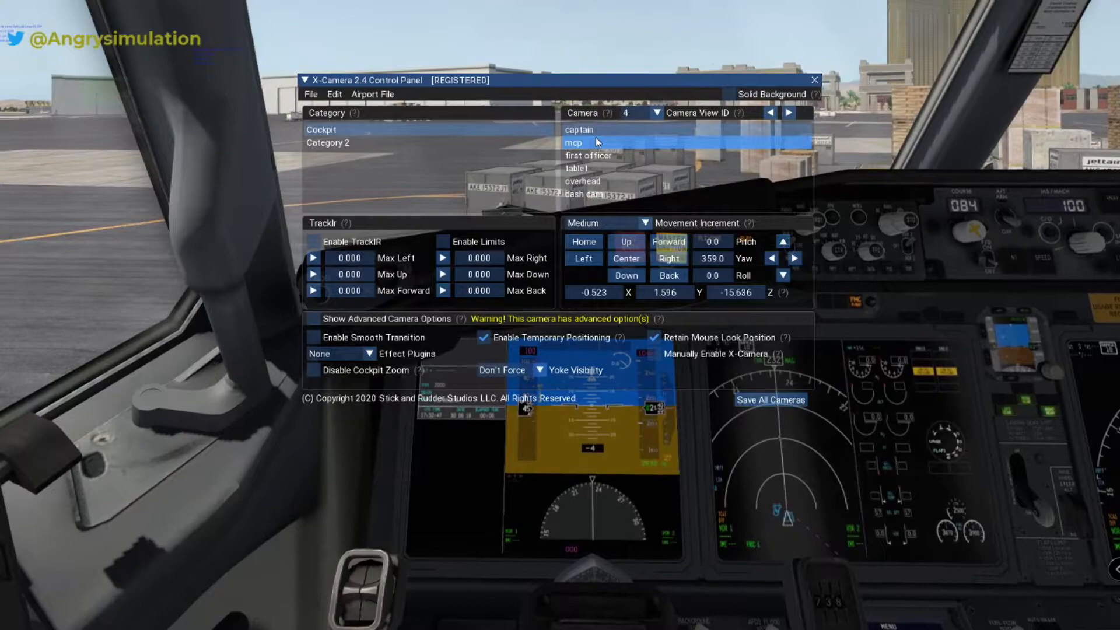
left_click(599, 117)
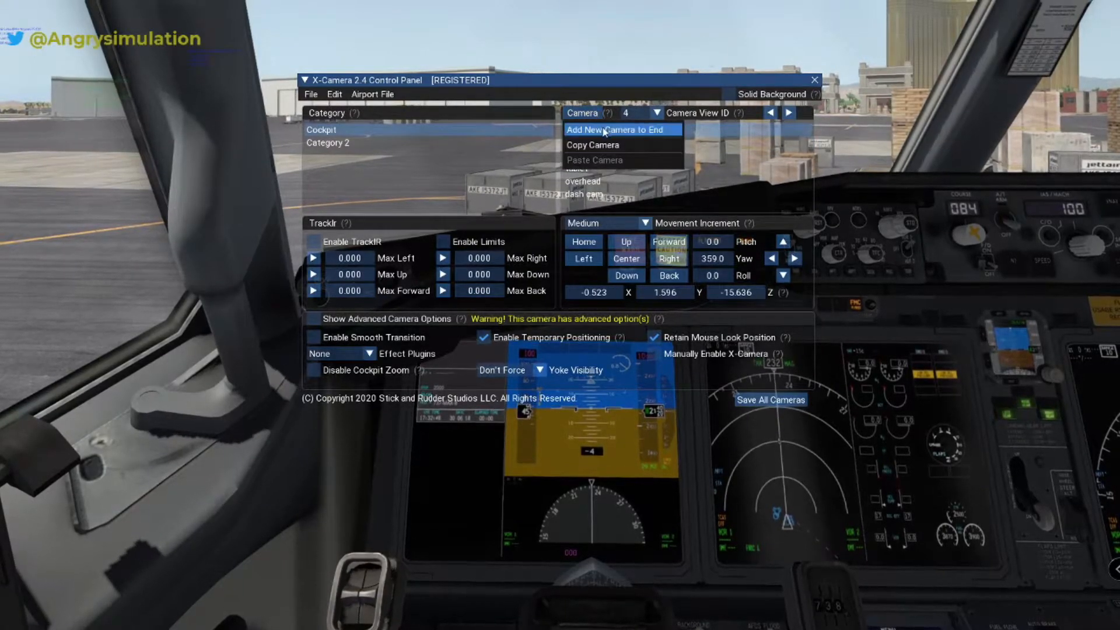
left_click(604, 128)
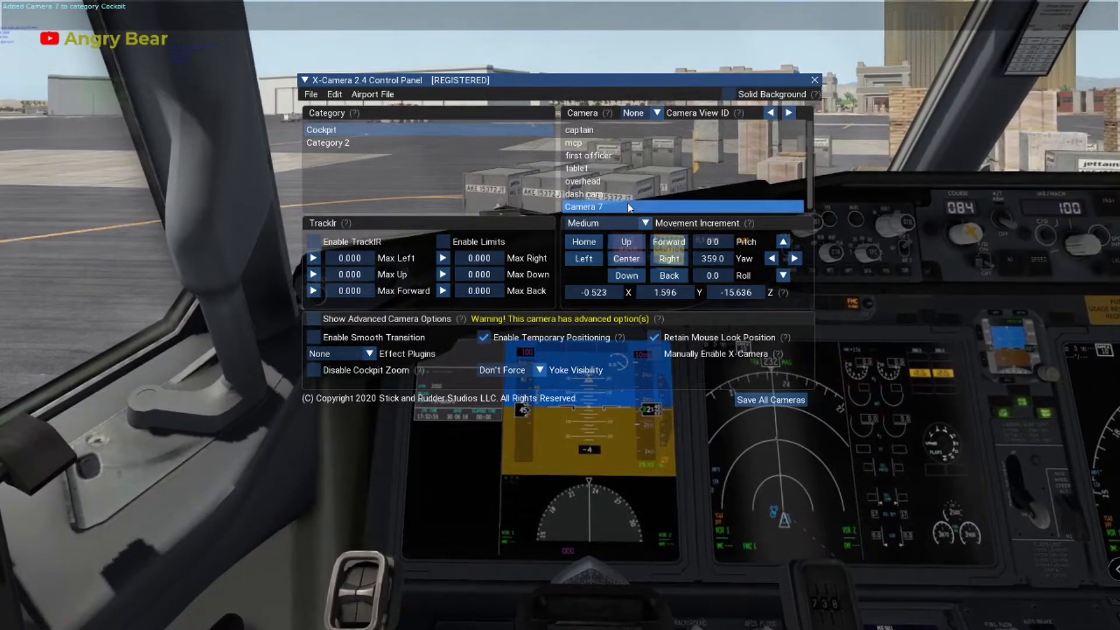
- Name the new Cockpit camera "fmc" and give it the view ID 2
right_click(629, 207)
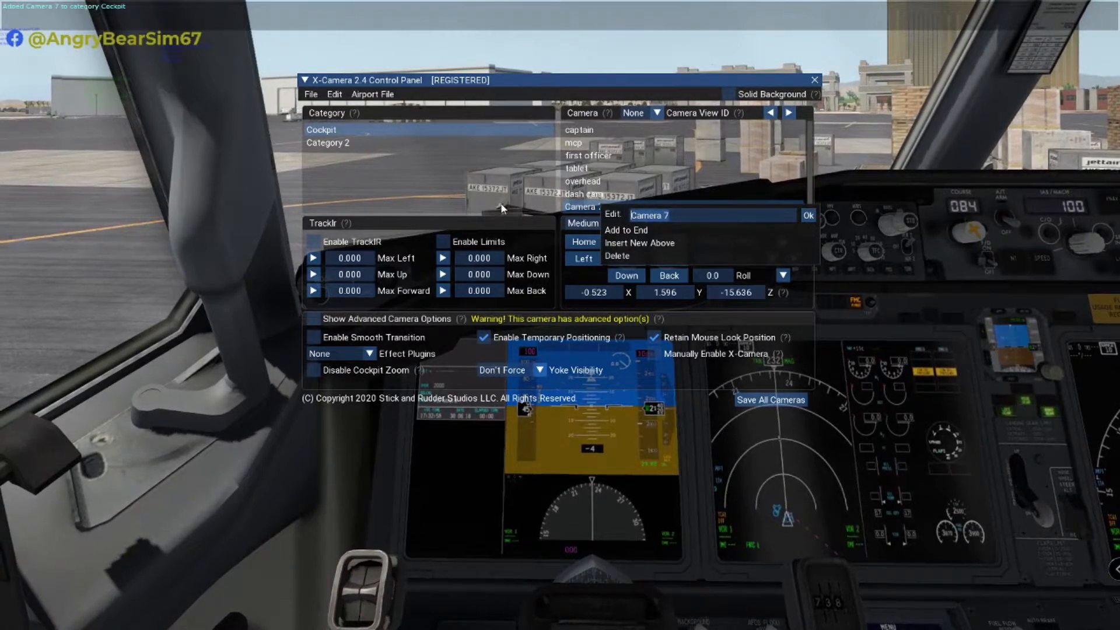
type("fmc")
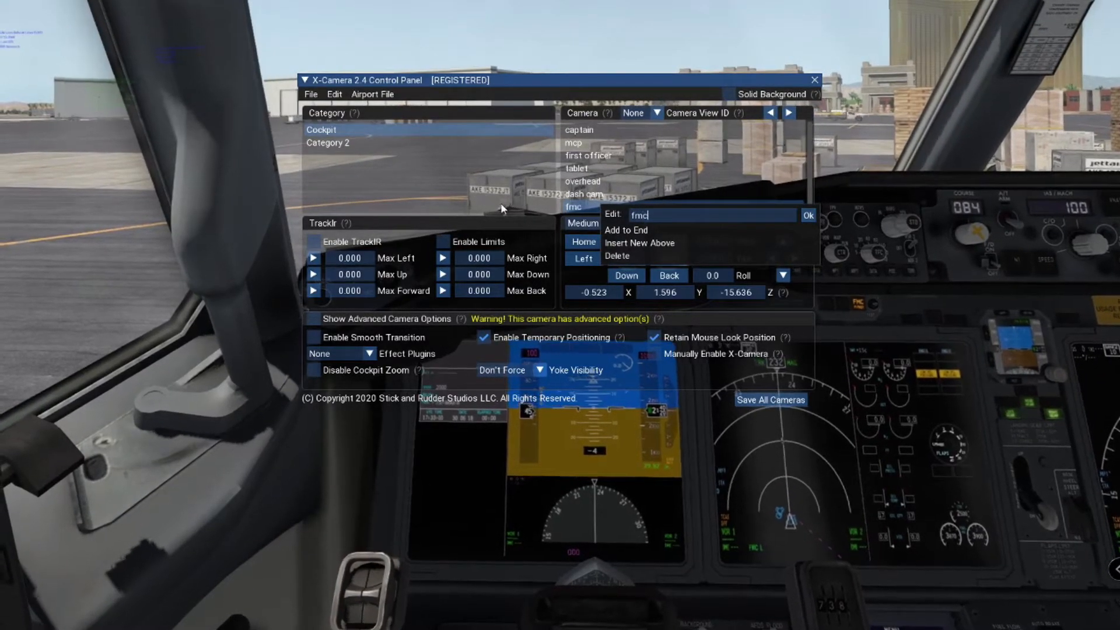
left_click(808, 215)
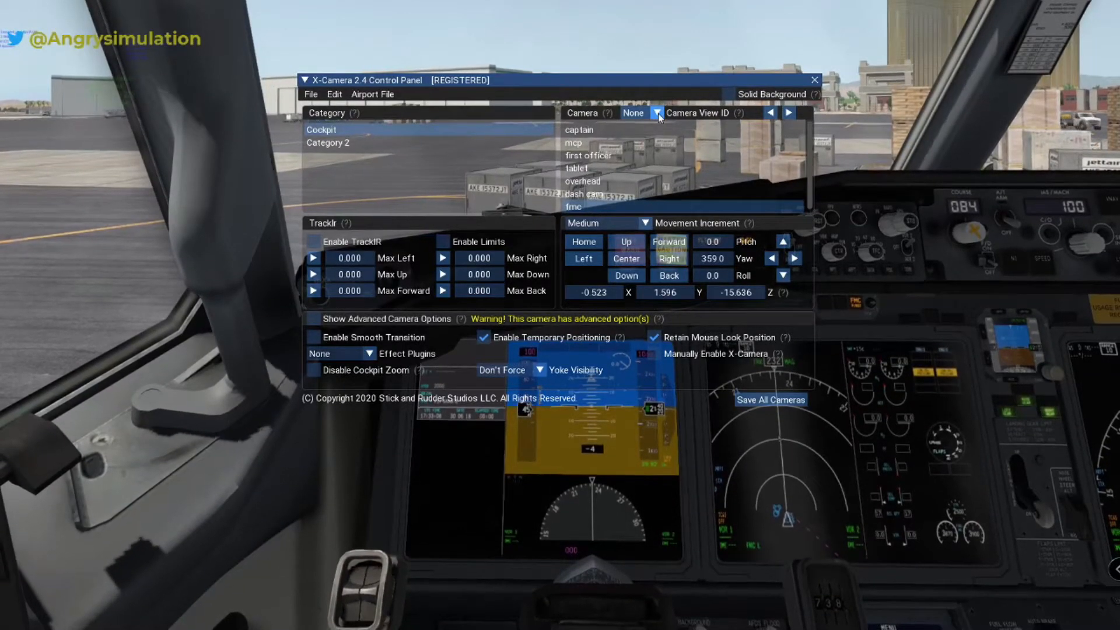
left_click(658, 113)
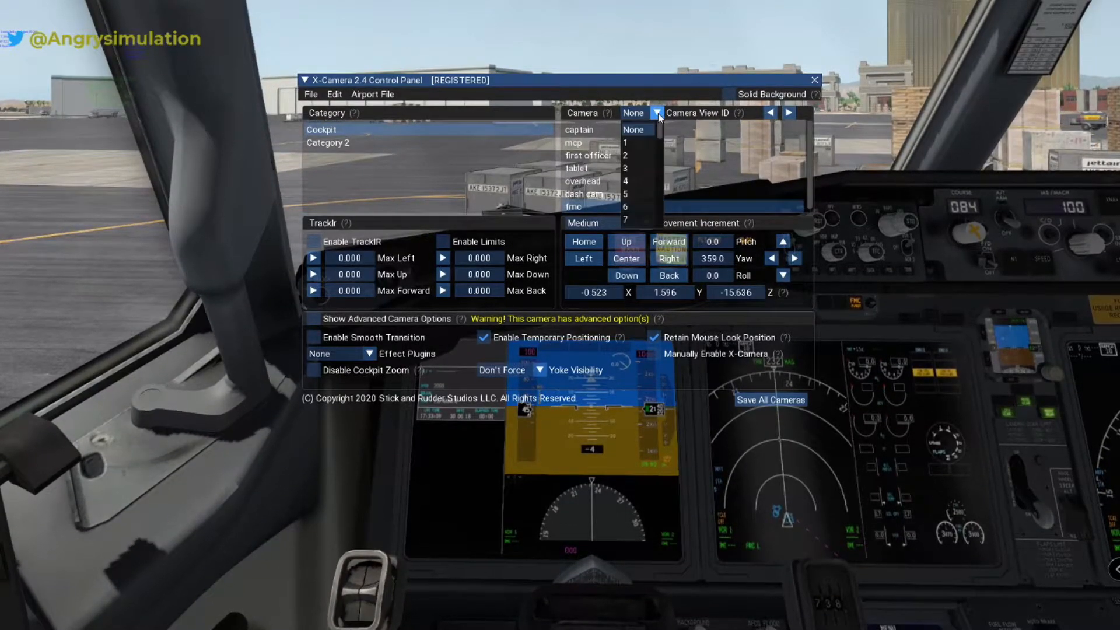
left_click(641, 154)
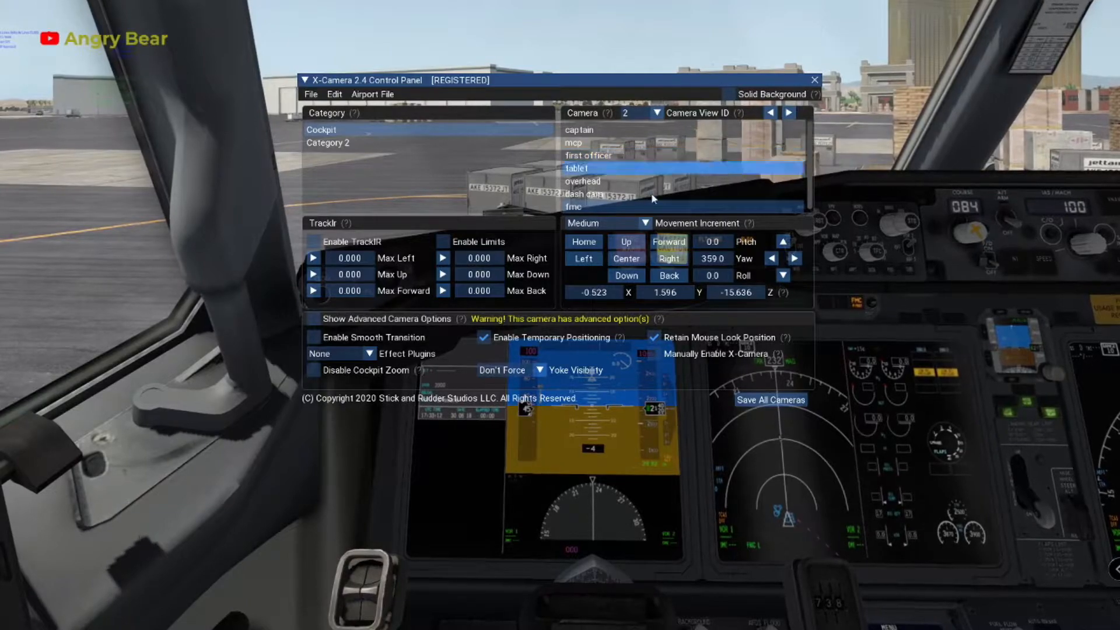
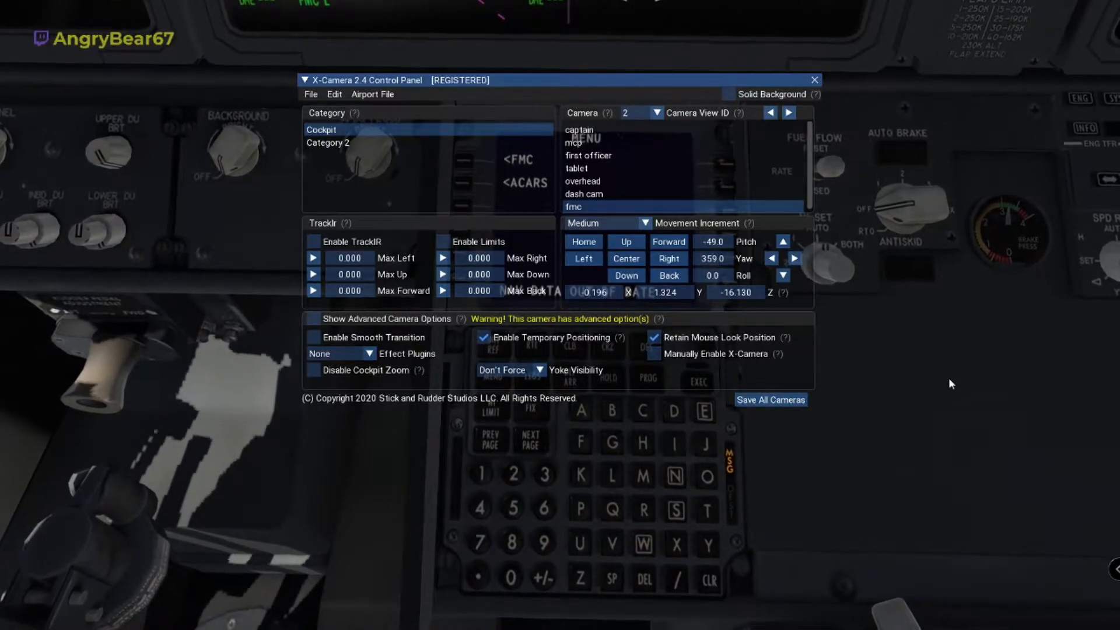
- Check the saved cameras by switching through view IDs 7, 8, 9, 4, 5 and 6, ending on the fmc camera with ID 2
key("7")
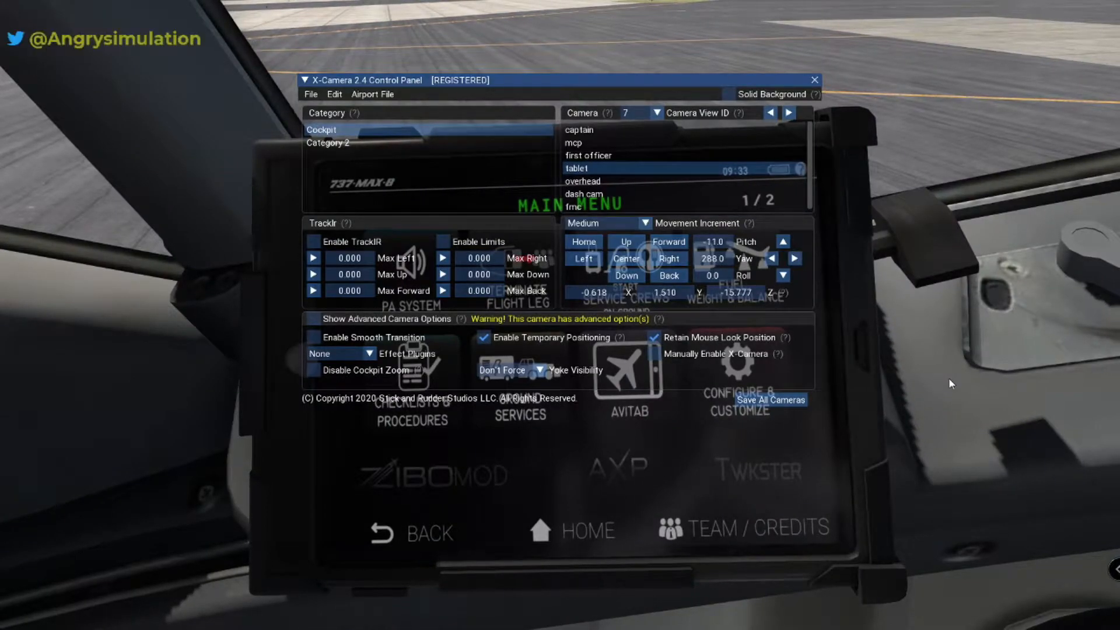
key("8")
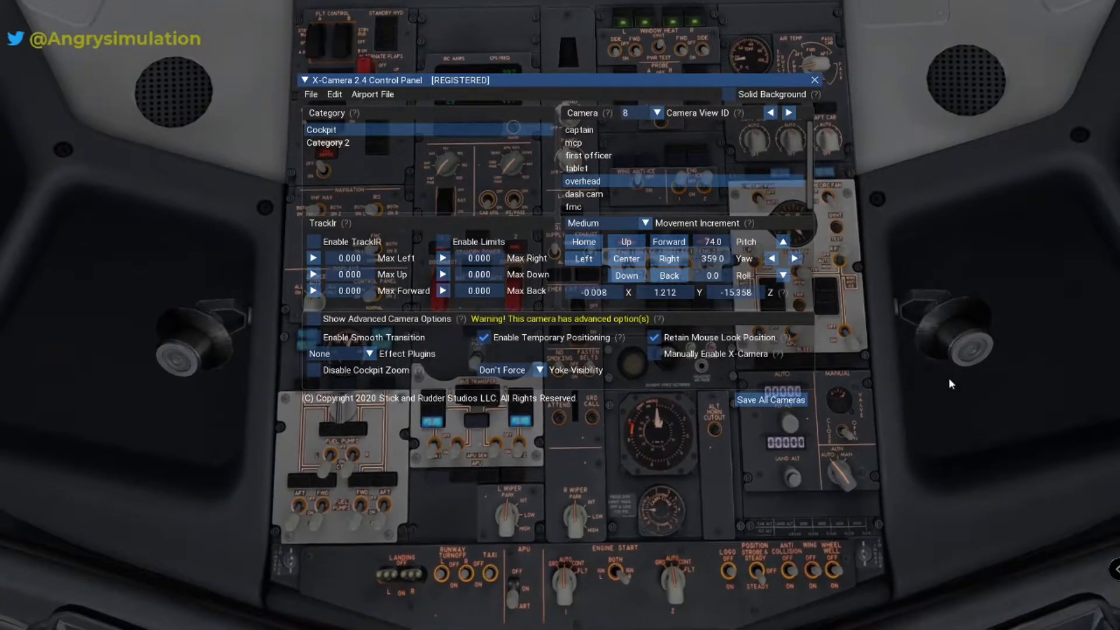
key("9")
key("4")
key("5")
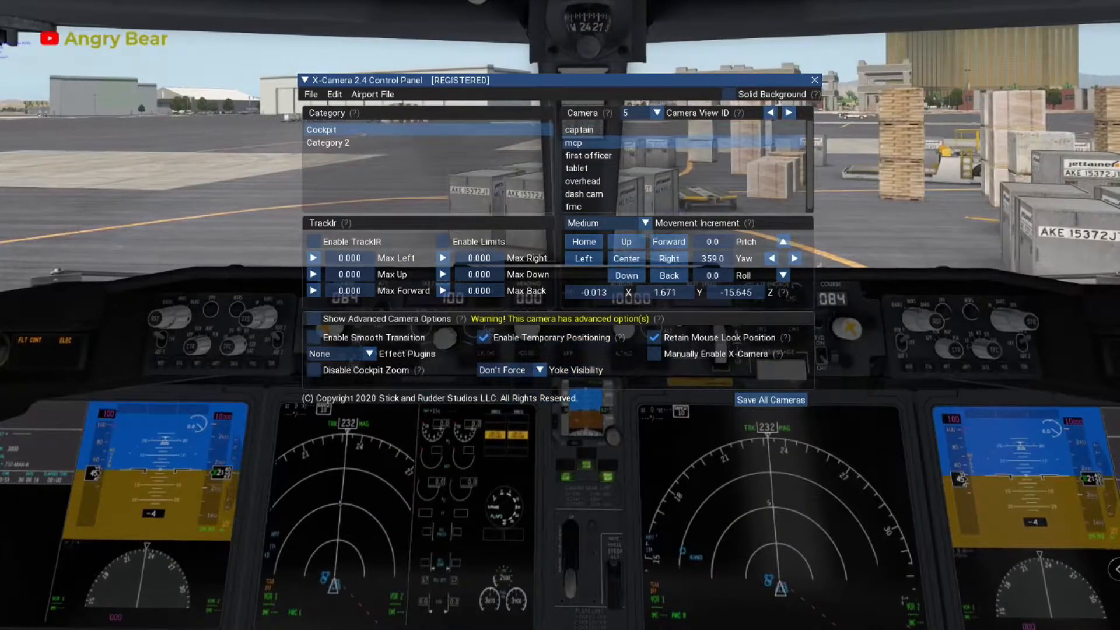
key("6")
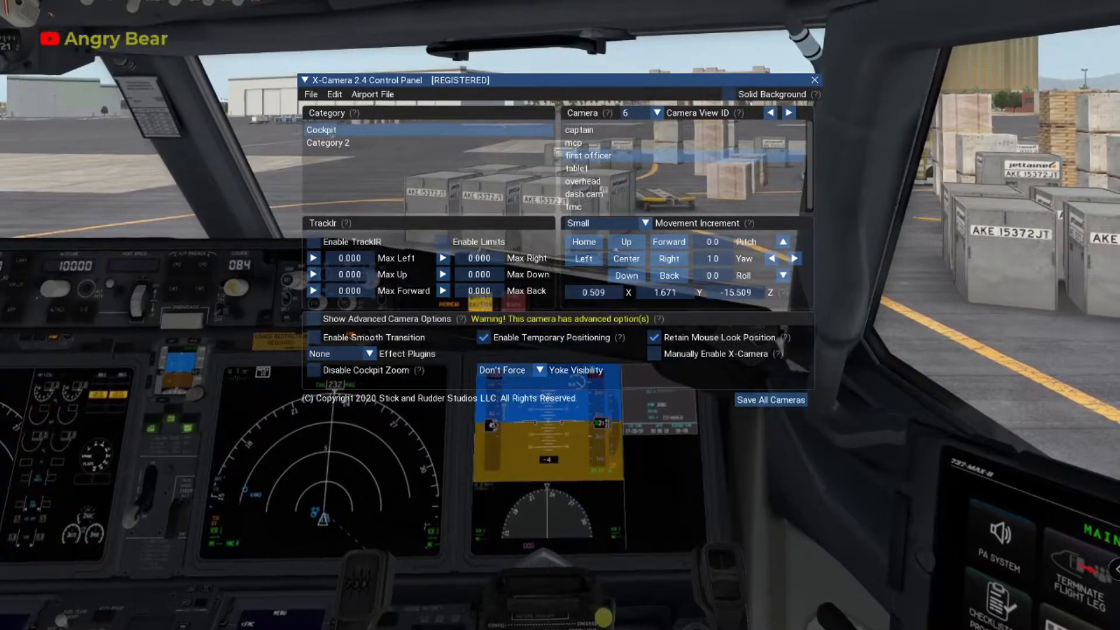
key("2")
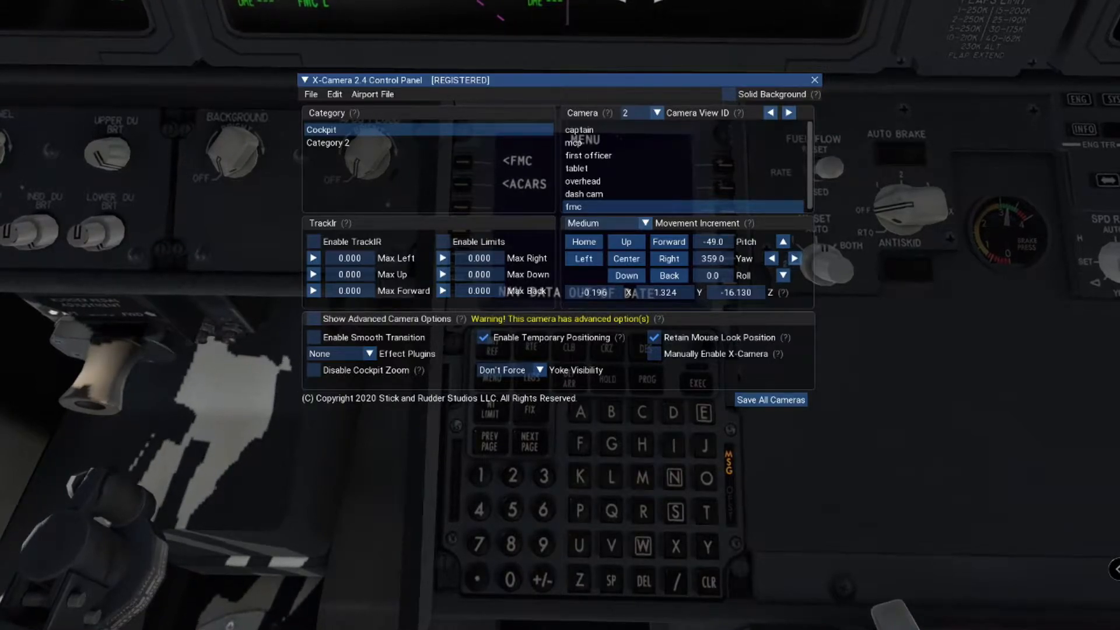
- Add a new Cockpit camera at the end of the list and name it "step through"
left_click(583, 115)
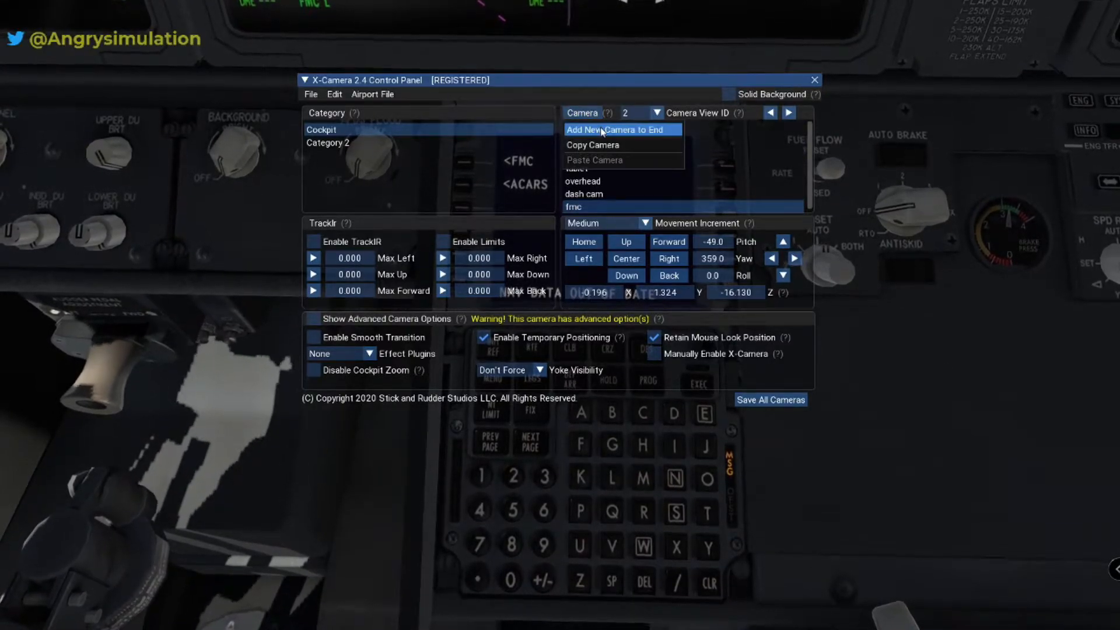
left_click(600, 127)
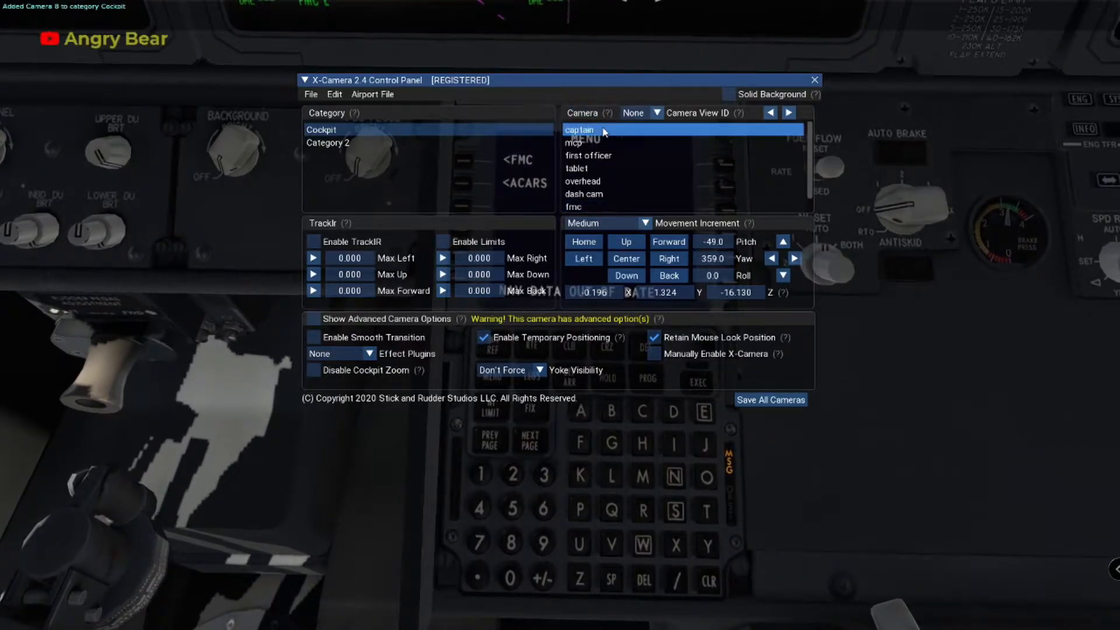
scroll(645, 183, "down", 1)
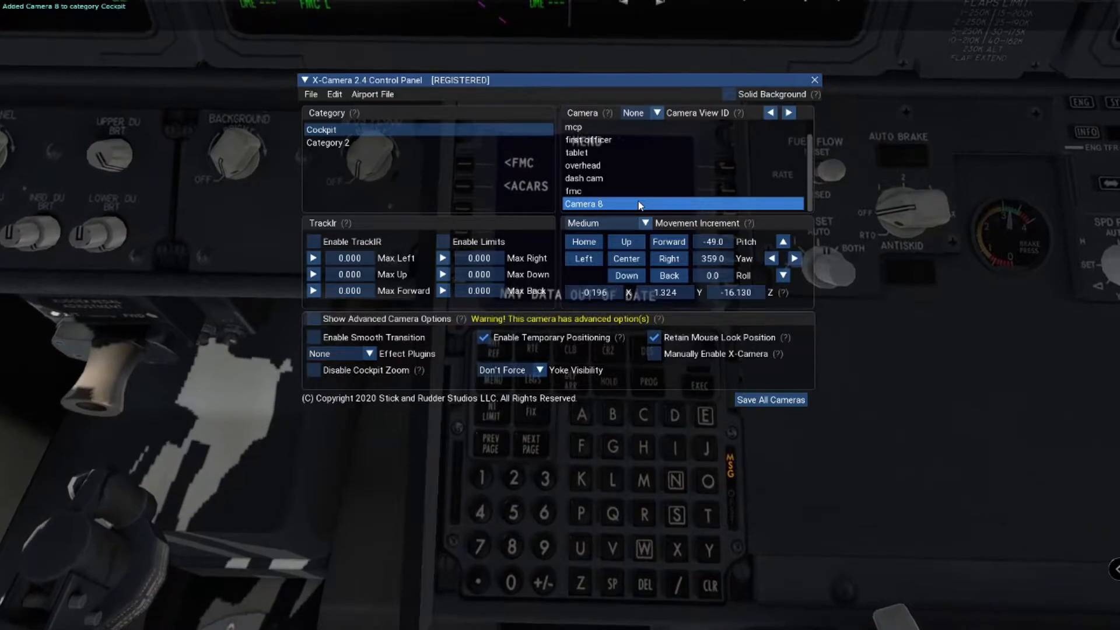
right_click(638, 200)
left_click(680, 212)
type("step ")
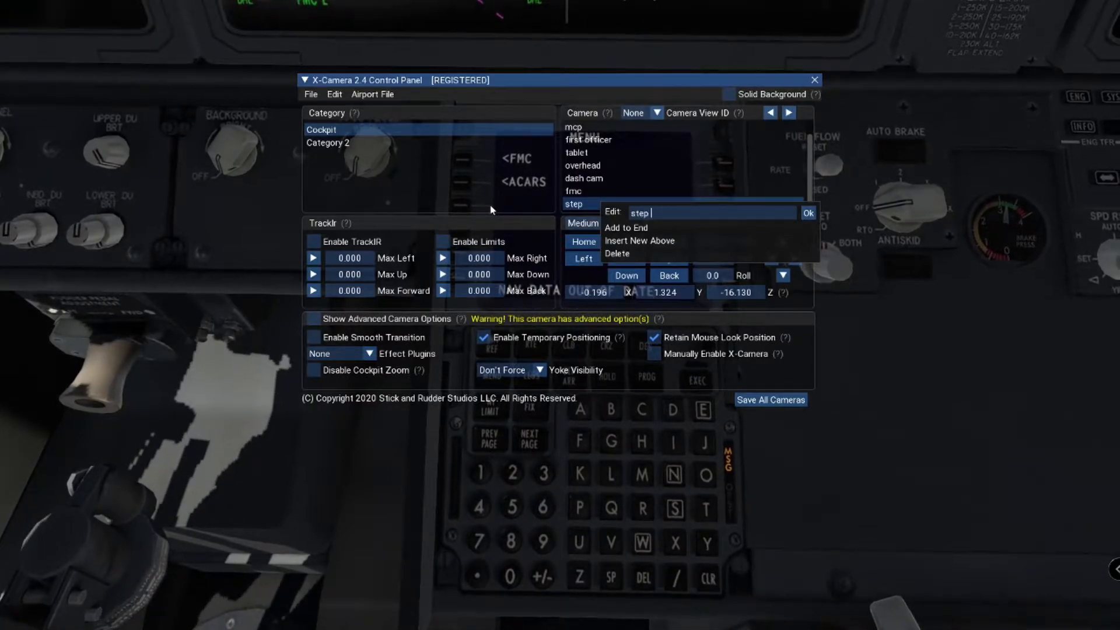
type("thr")
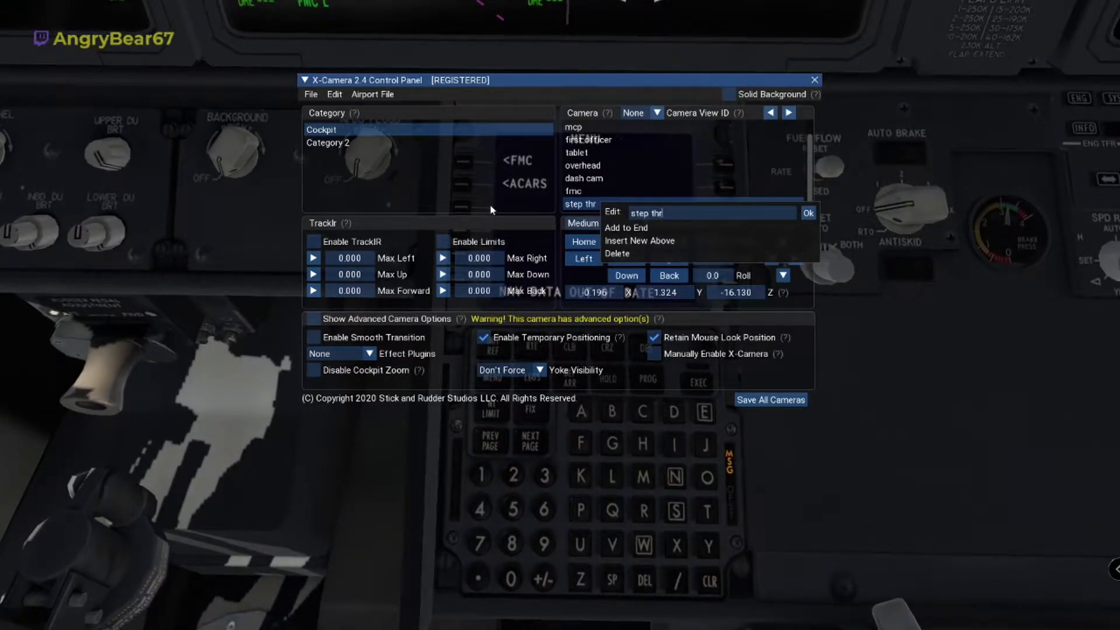
type("oug")
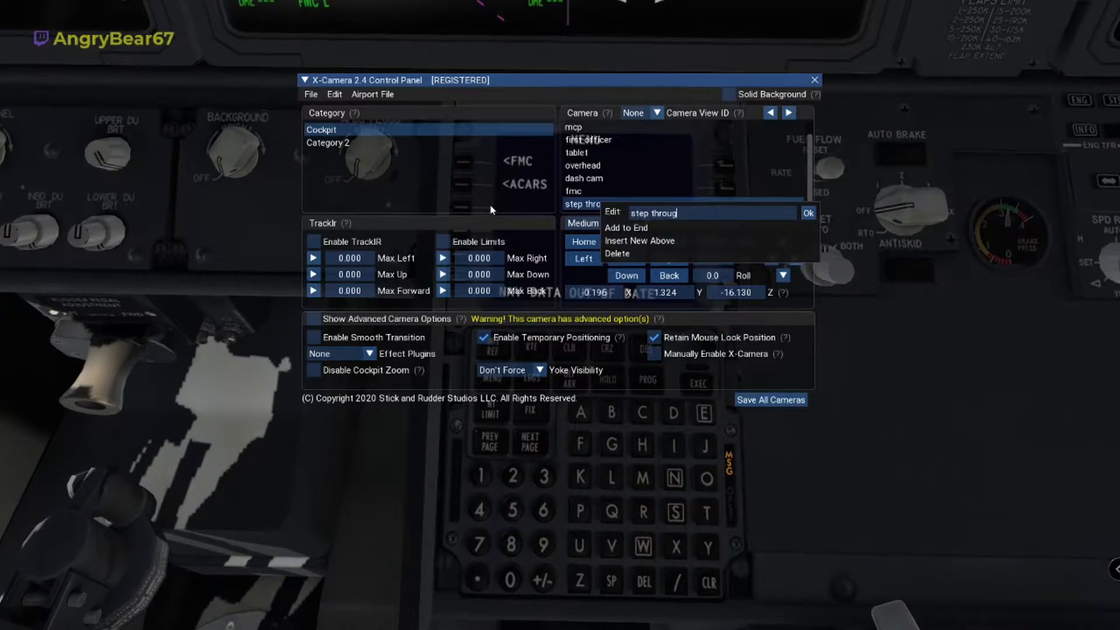
type("h")
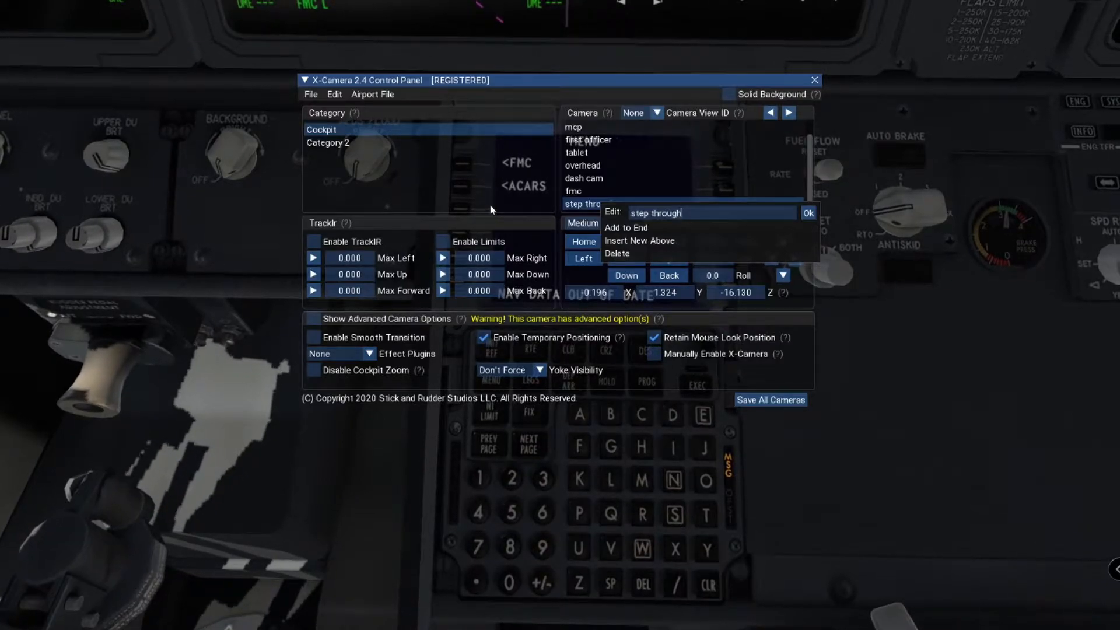
left_click(809, 213)
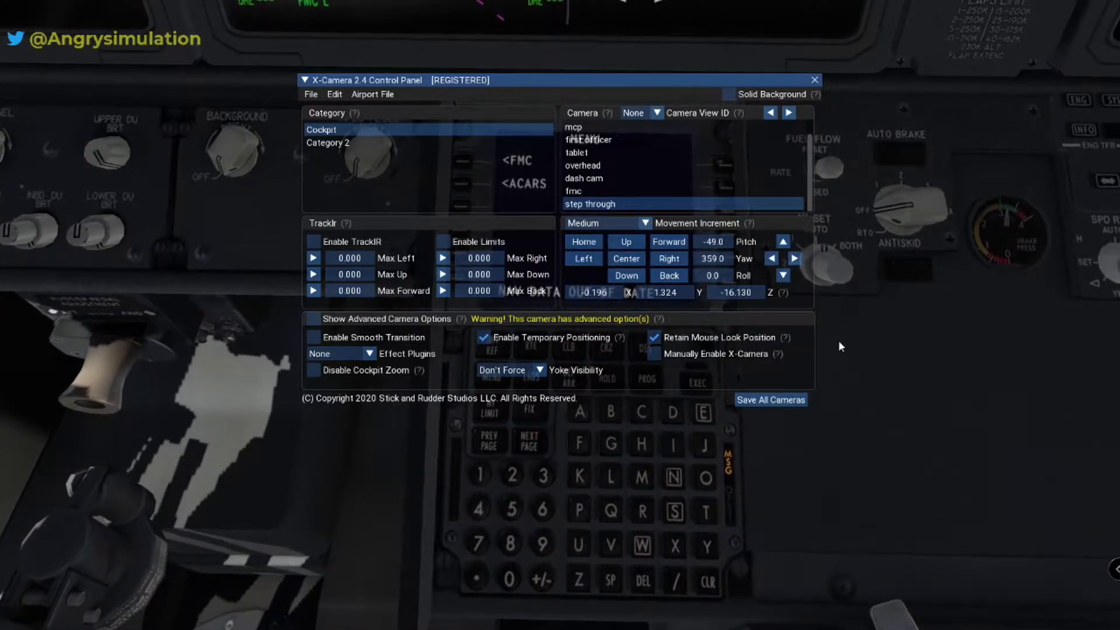
- Position the step through camera over the main displays and pedestal at about X -0.247, Y 1.610, Z -15.867 with pitch -29
key("r")
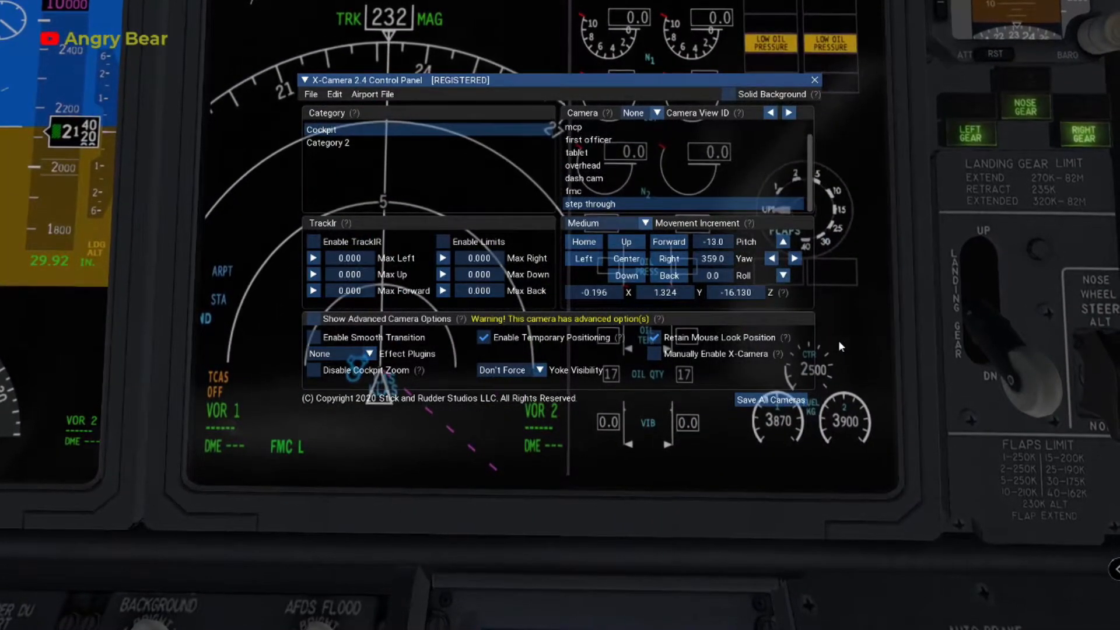
key("comma")
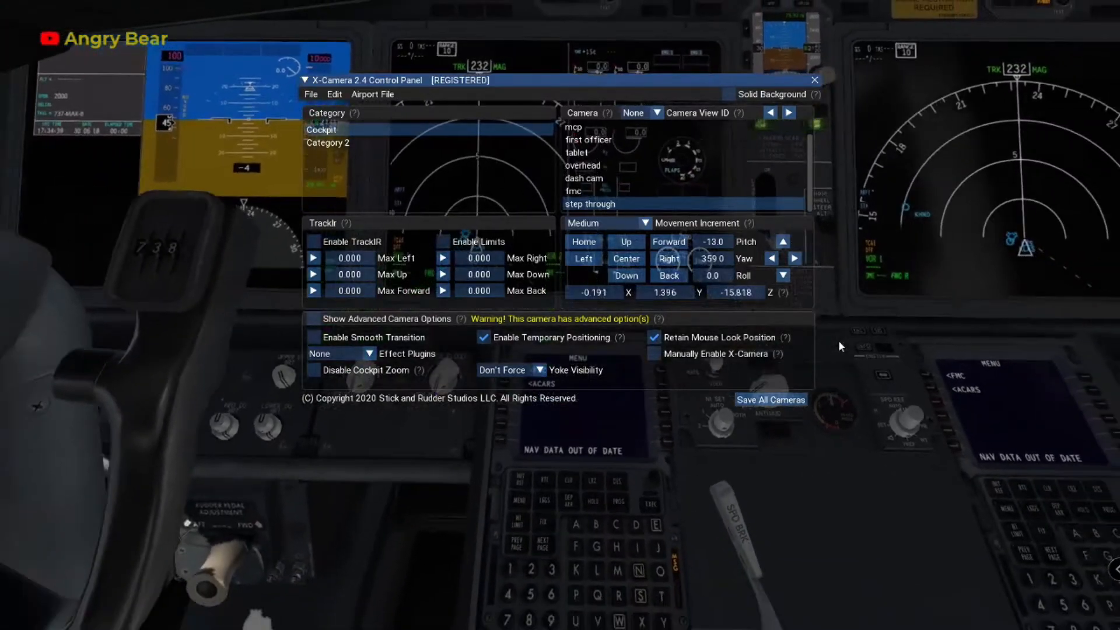
key("Up")
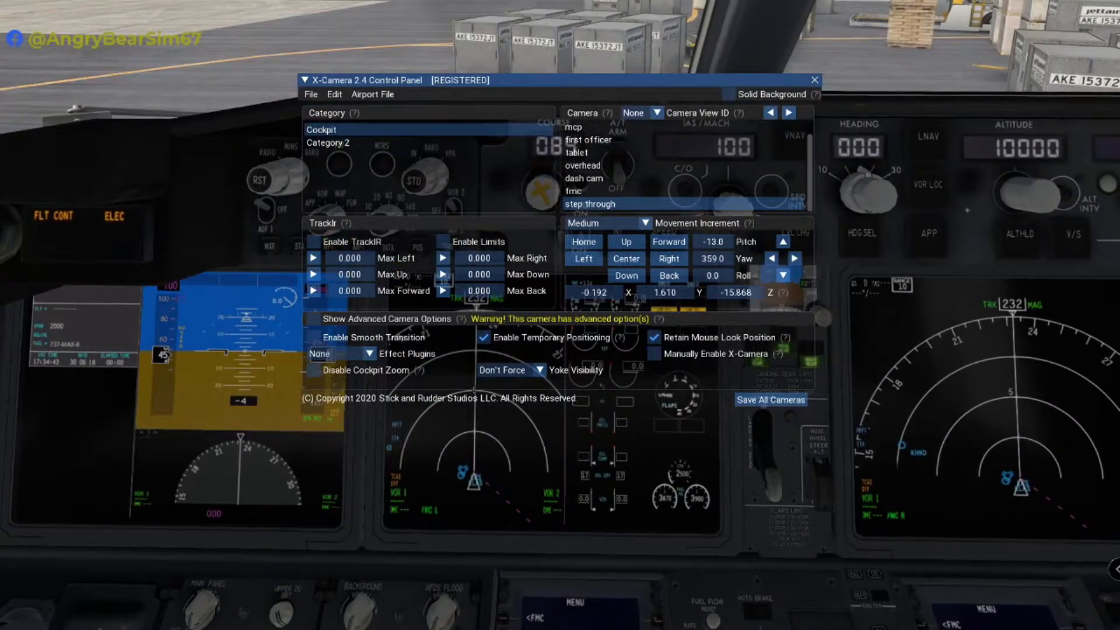
key("f")
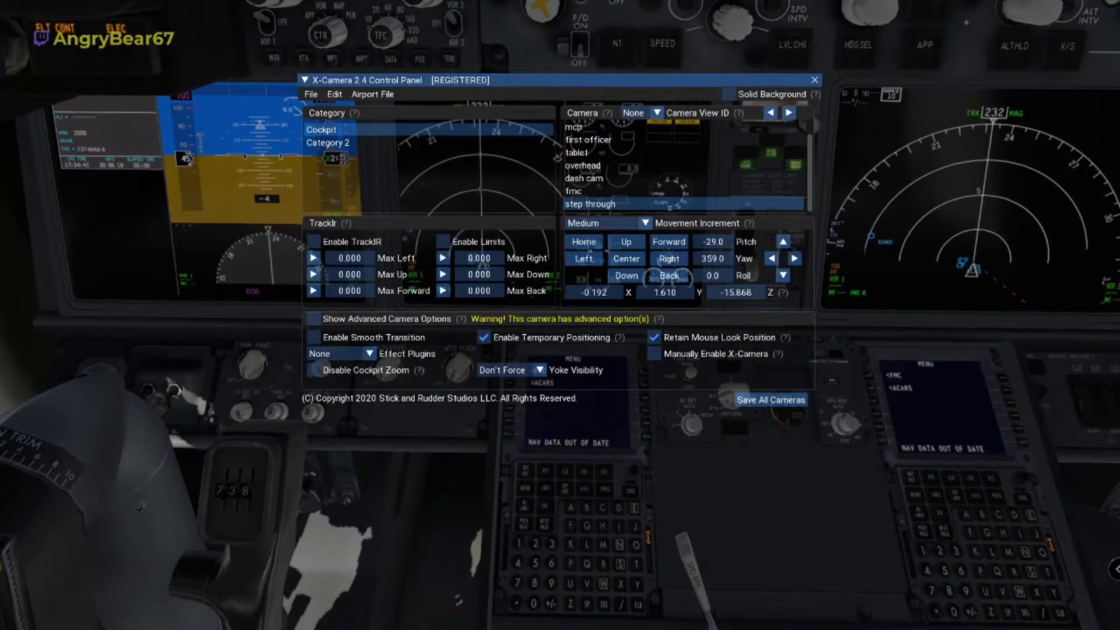
key("Left")
key("Left")
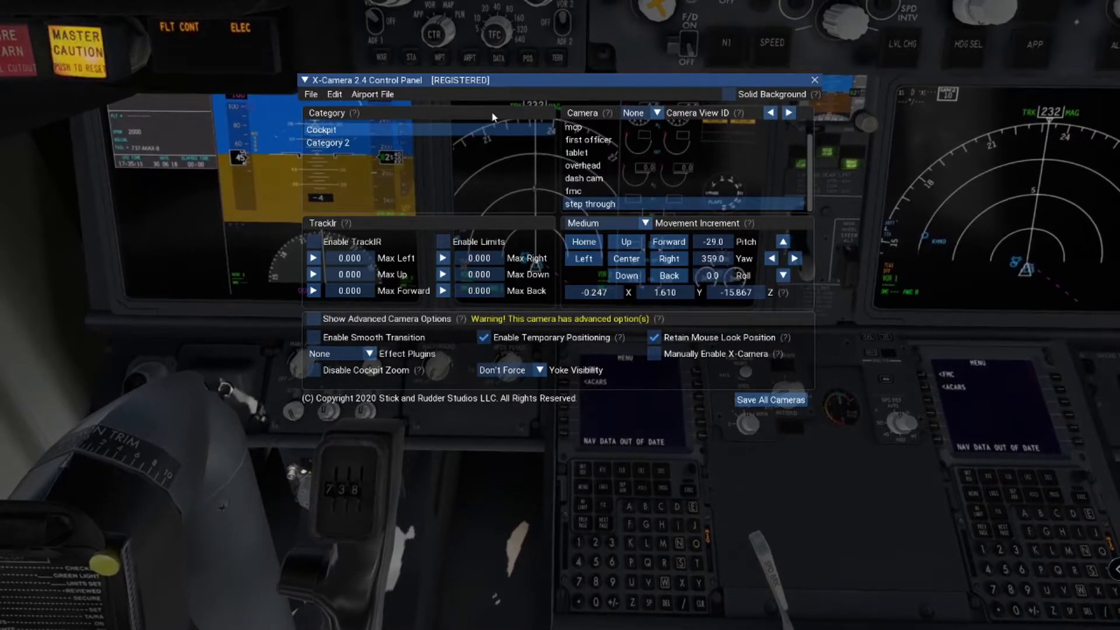
- Give the step through camera the view ID 1 and save all cameras
left_click(658, 114)
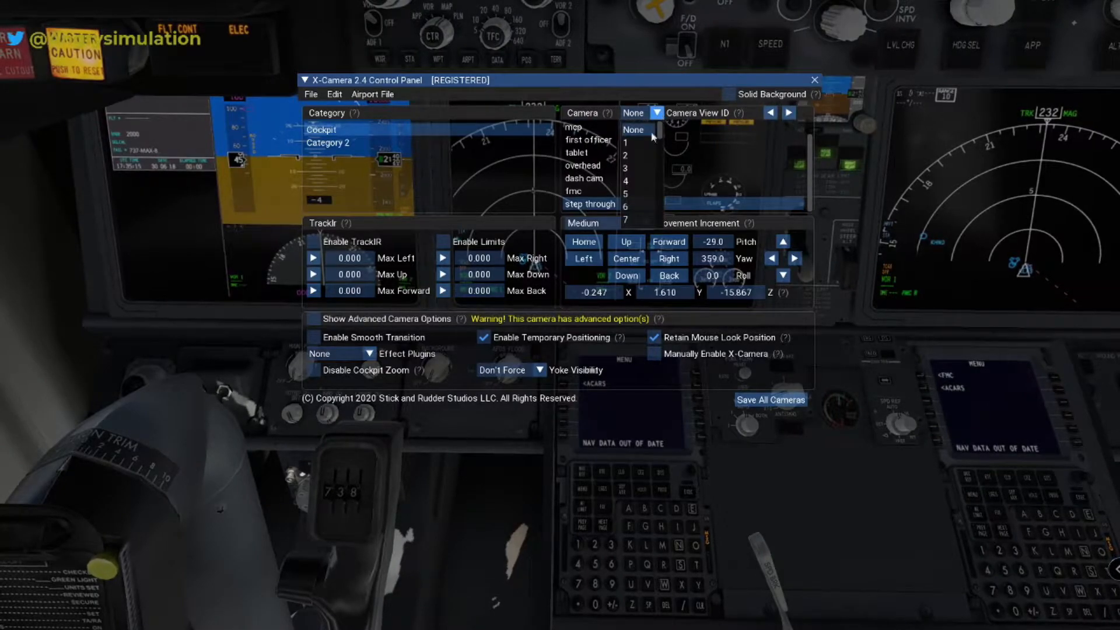
left_click(652, 150)
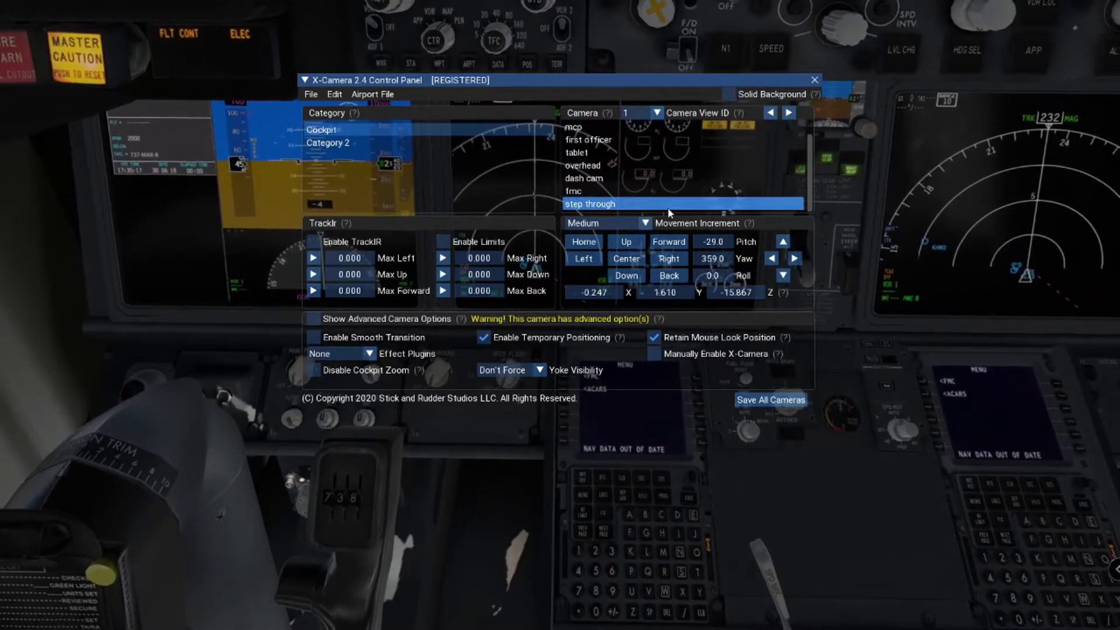
left_click(755, 403)
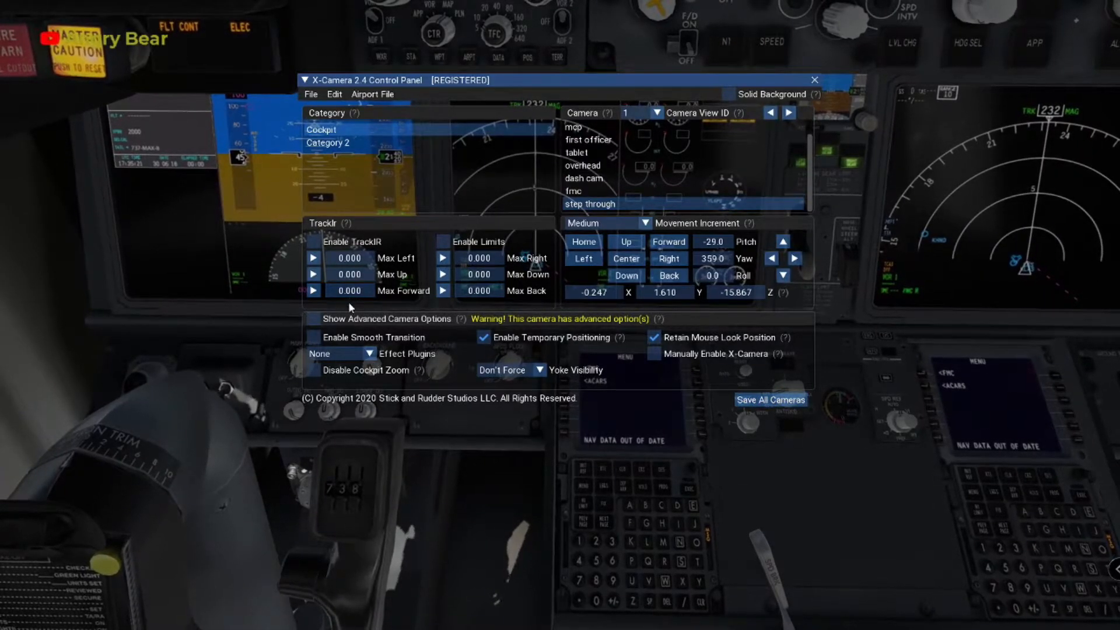
- Show the advanced camera options, toggle Cinema Verite off and back on for the step through camera, and save all cameras
left_click(314, 322)
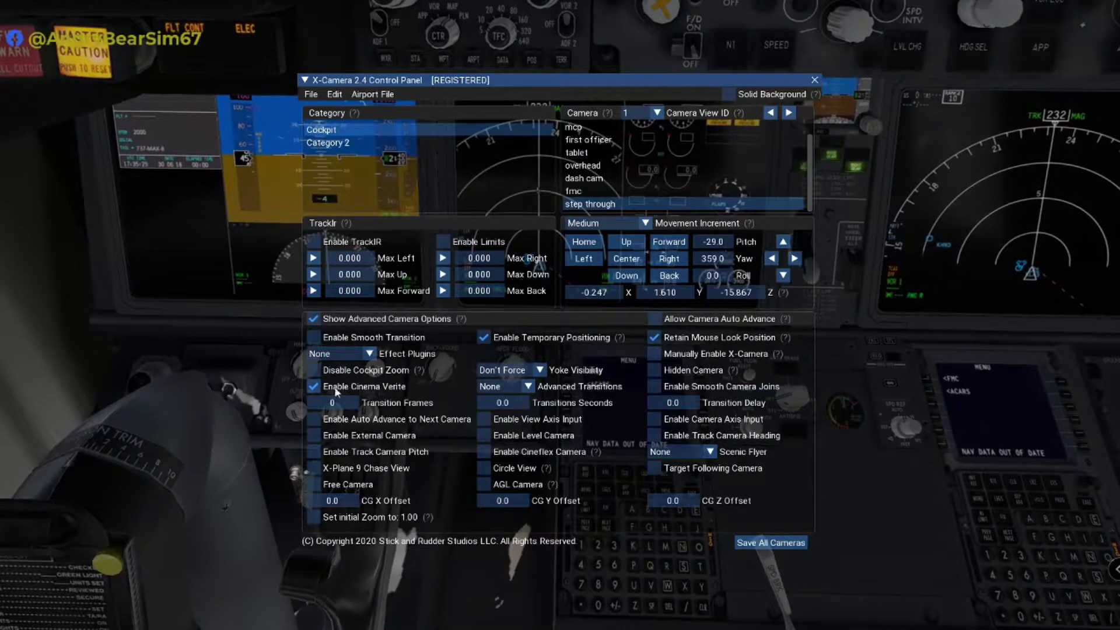
left_click(316, 387)
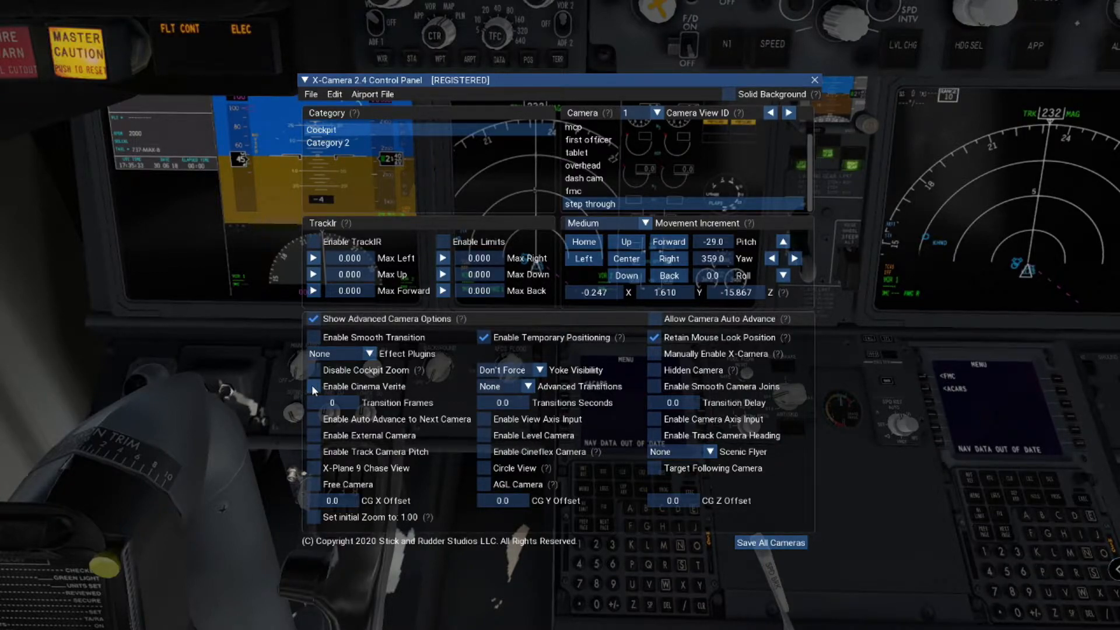
left_click(314, 387)
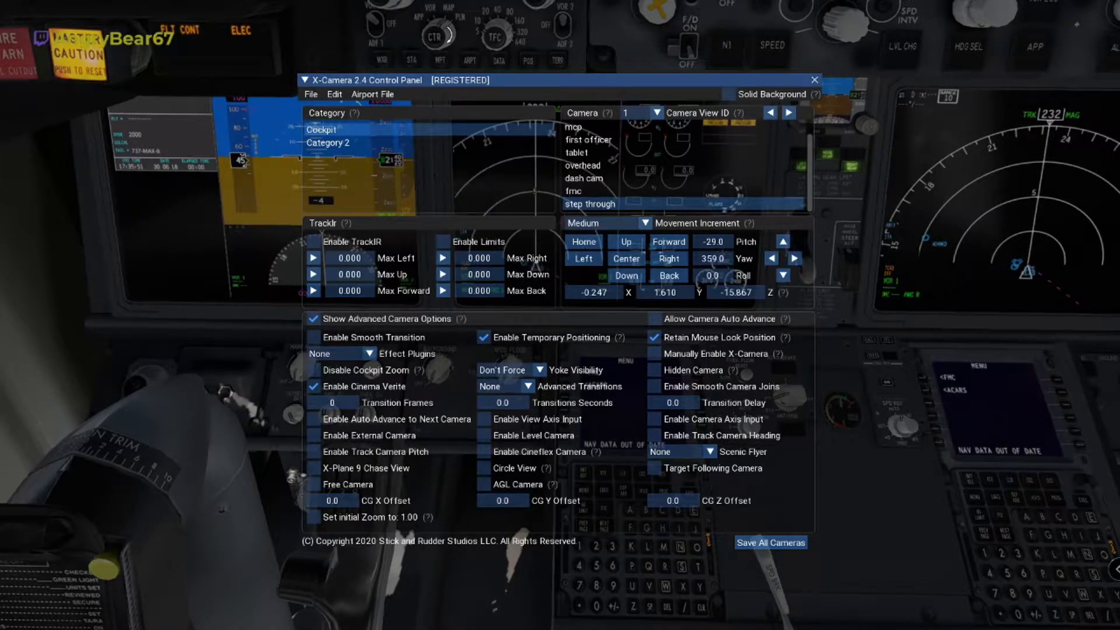
left_click(784, 543)
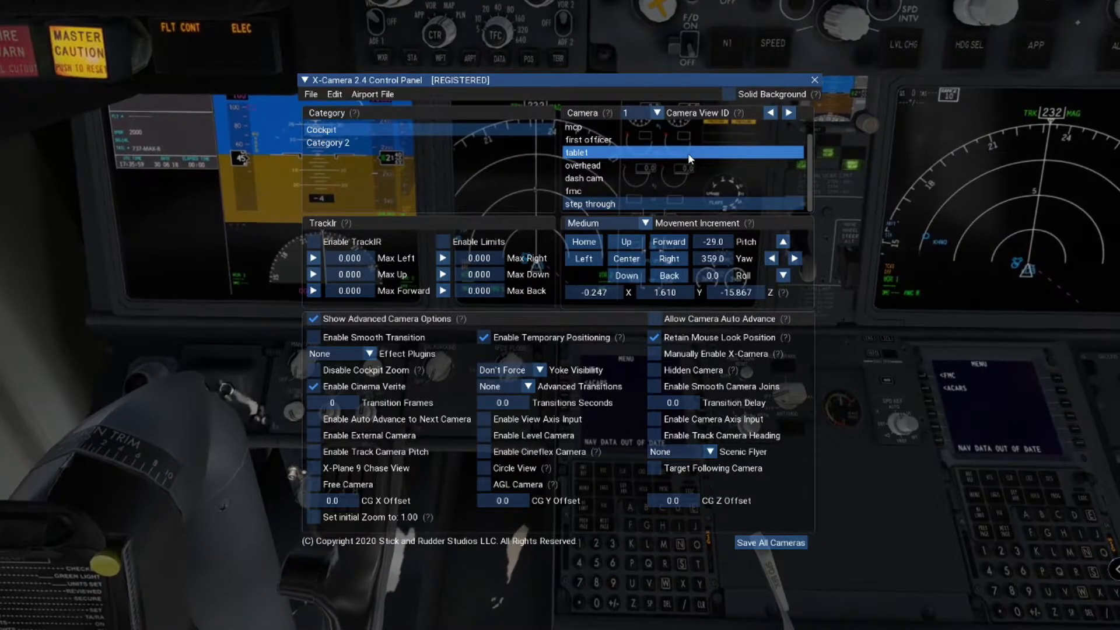
- Add another new Cockpit camera at the end of the list and name it "radio"
left_click(592, 117)
left_click(606, 130)
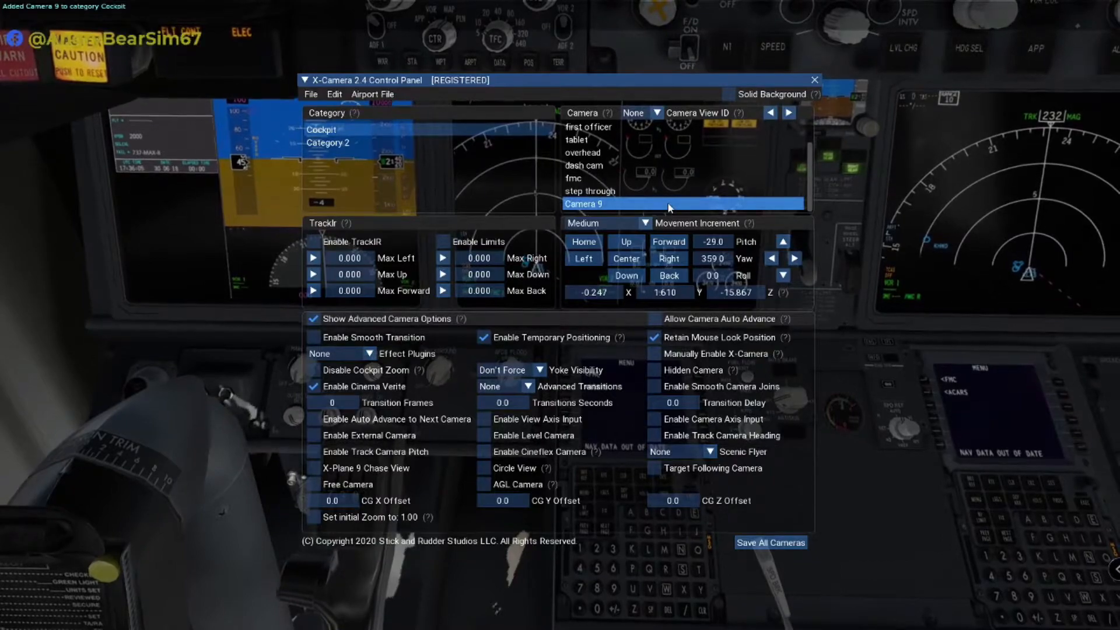
left_click(674, 202)
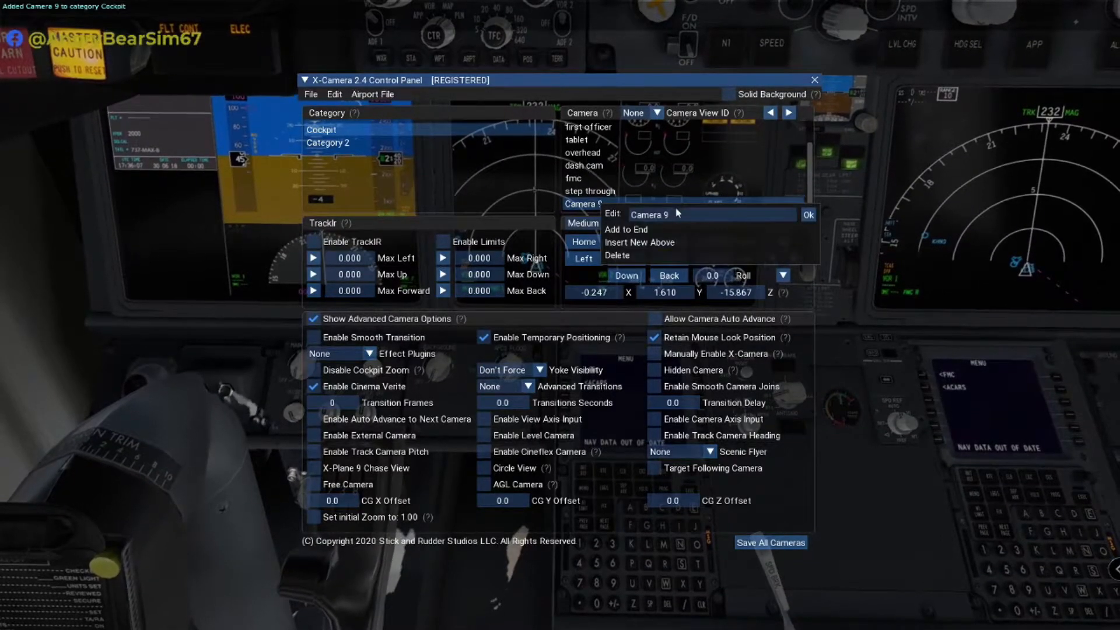
double_click(683, 215)
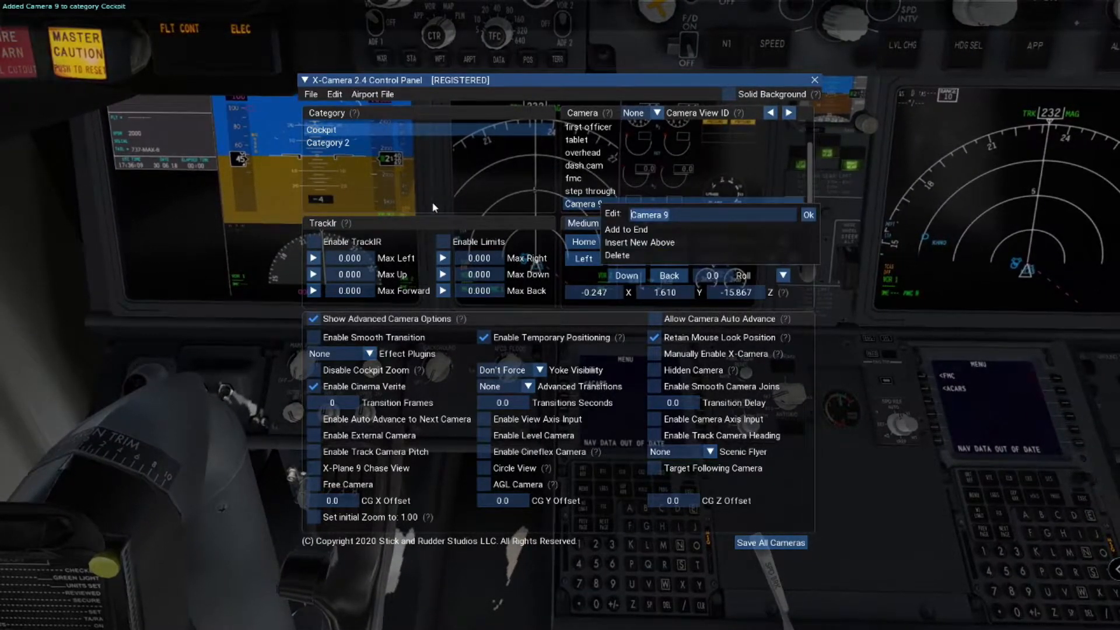
type("radio")
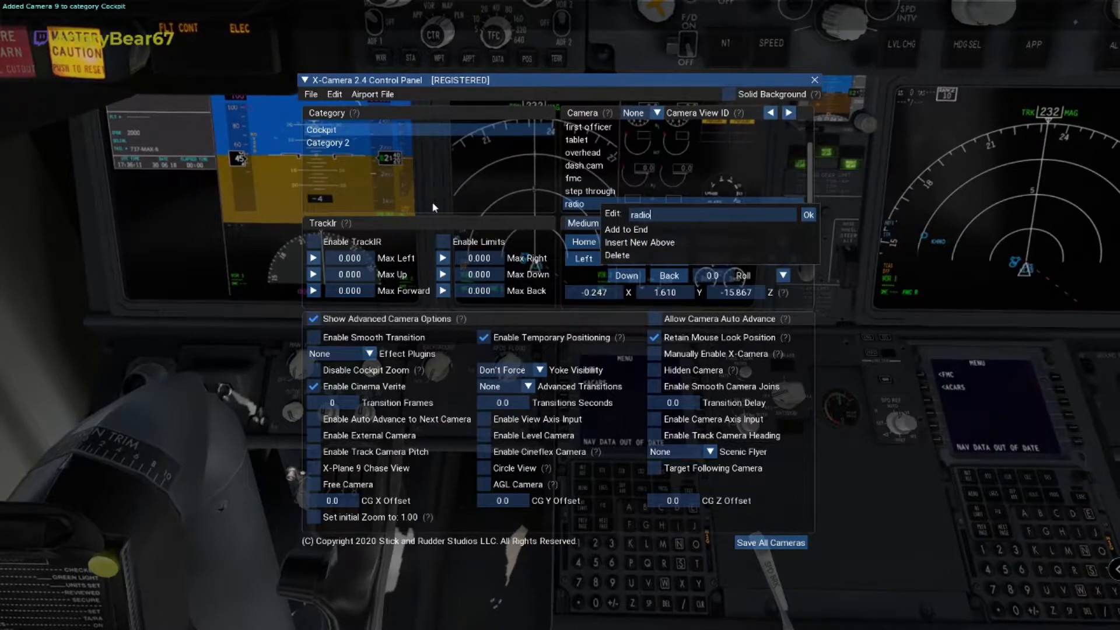
- Name the new Cockpit camera "radio stack" and assign it view ID 3
type(" stack")
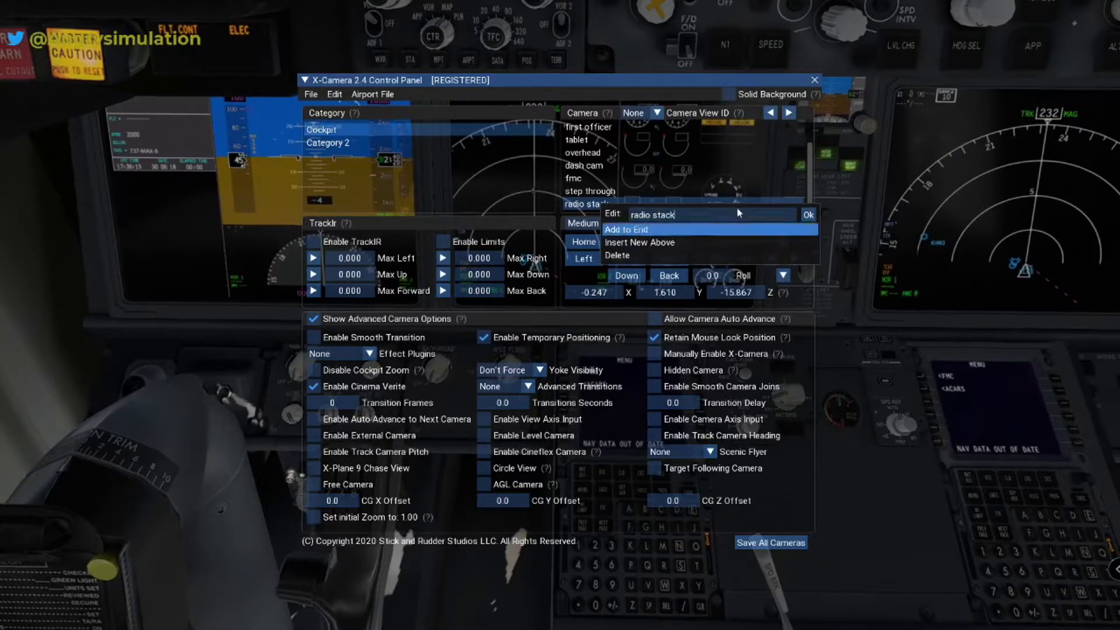
left_click(808, 215)
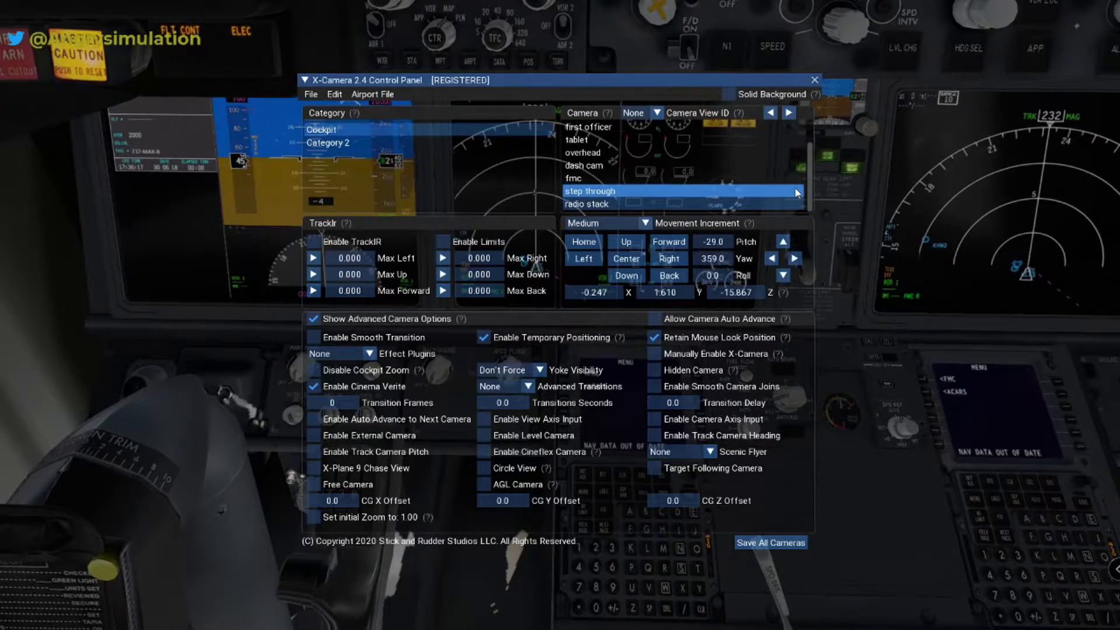
left_click(657, 113)
left_click(641, 168)
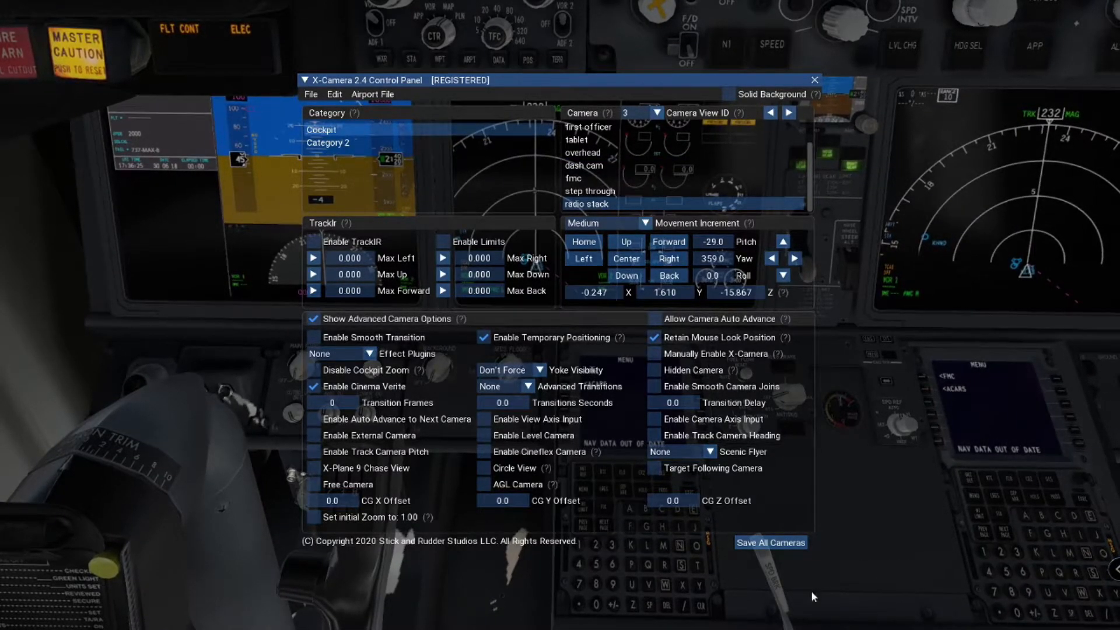
- Aim the radio stack camera down at the radio panel with a pitch of about -91, centre it, and save all cameras
key("f")
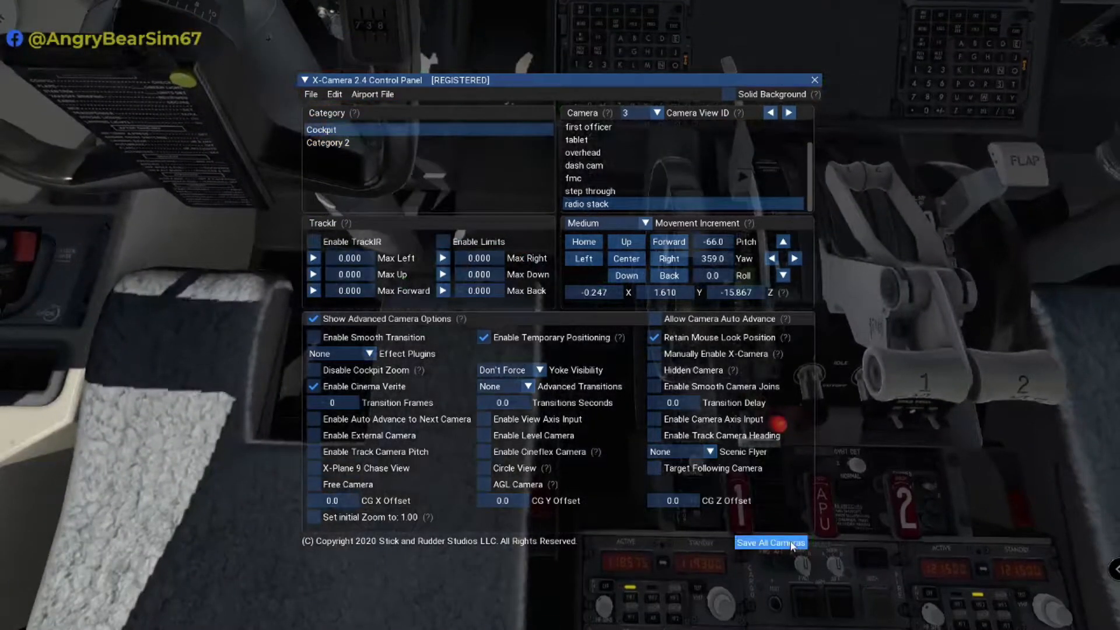
key("f")
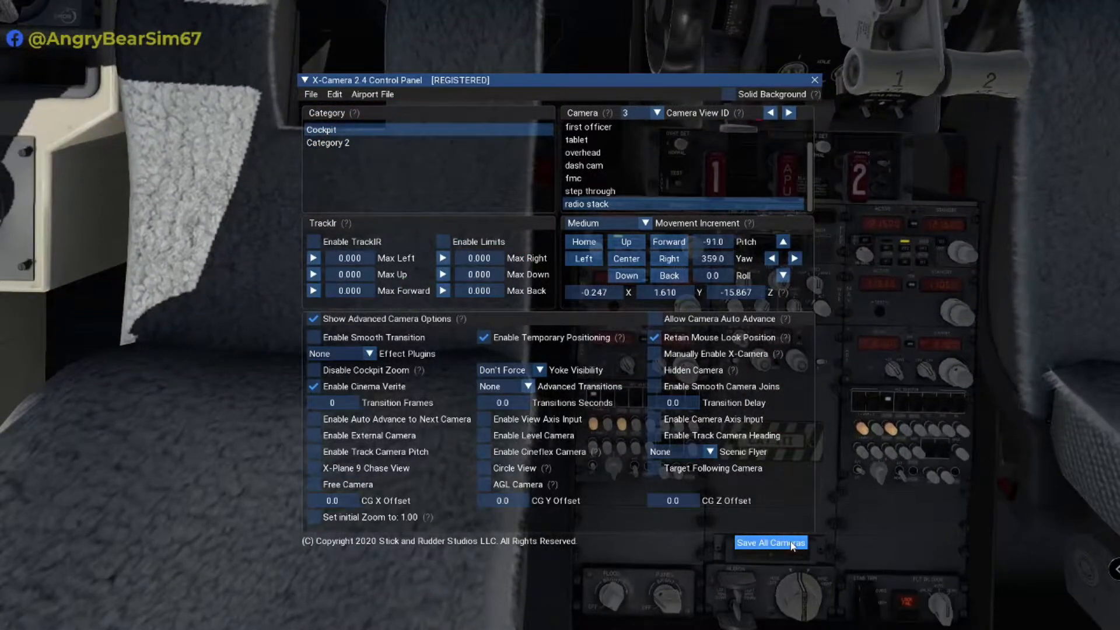
key("Right")
key("Right")
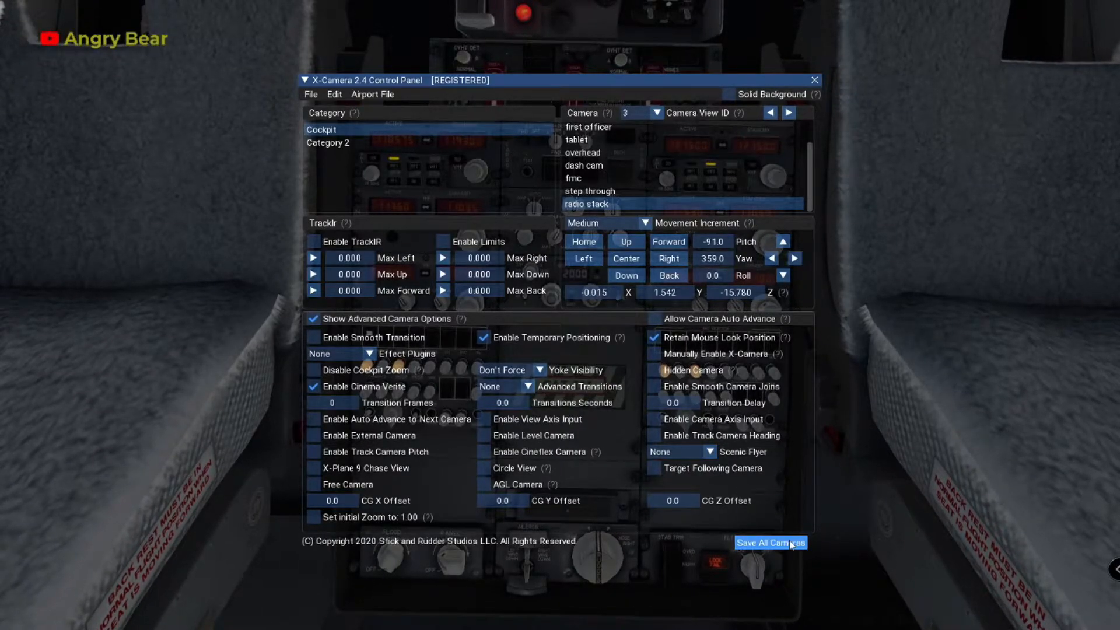
left_click(786, 544)
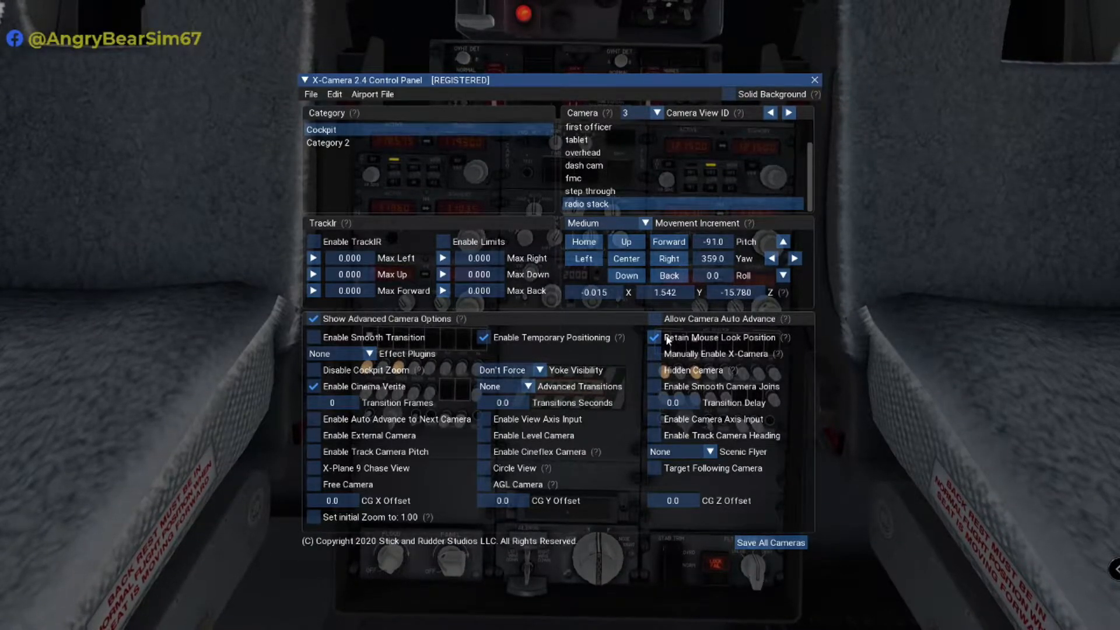
- Add another camera to the Cockpit category and frame it on the throttles and main panel at a pitch of about -21
left_click(590, 128)
right_click(591, 129)
left_click(590, 134)
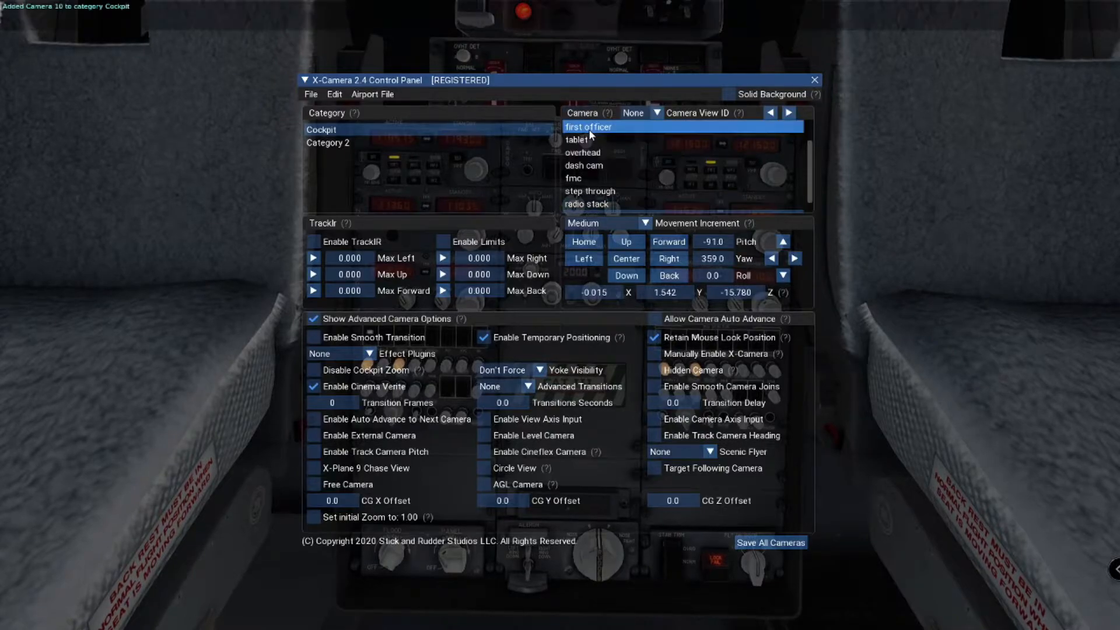
left_click(589, 139)
left_click(612, 192)
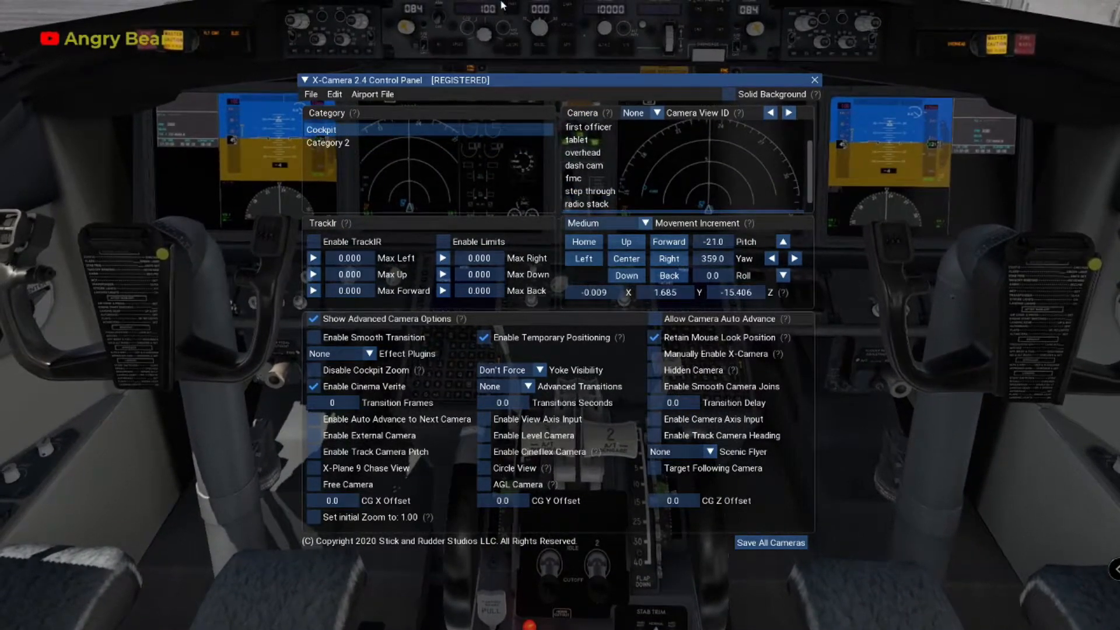
- Move the X-Camera Control Panel aside to uncover the throttle quadrant and centre pedestal
left_click_drag(562, 76, 329, 289)
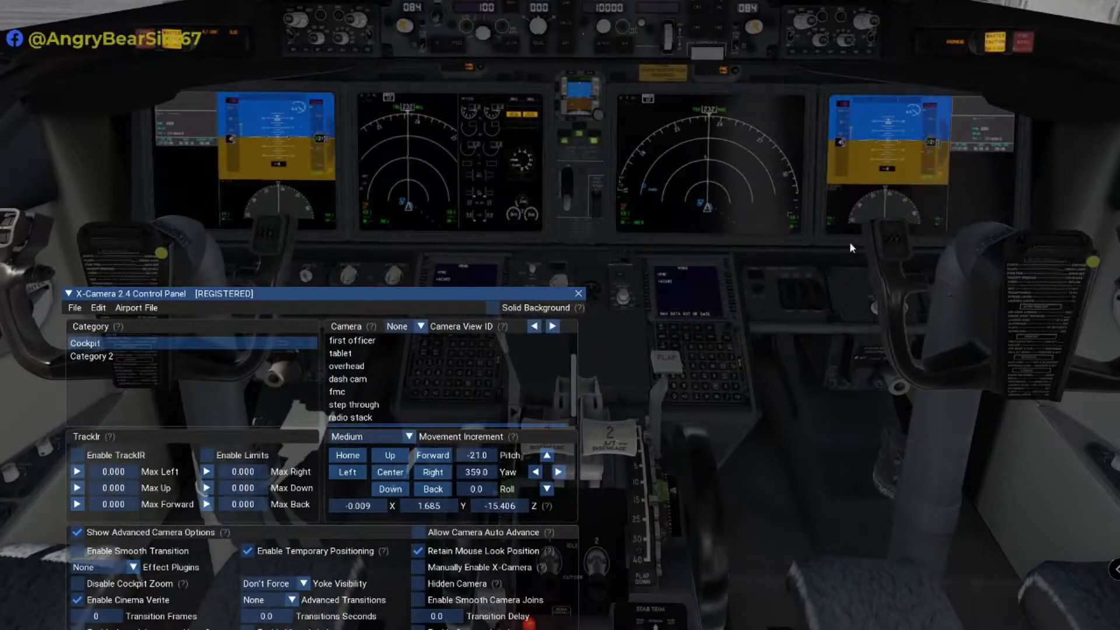
left_click_drag(377, 290, 396, 241)
left_click_drag(422, 191, 350, 19)
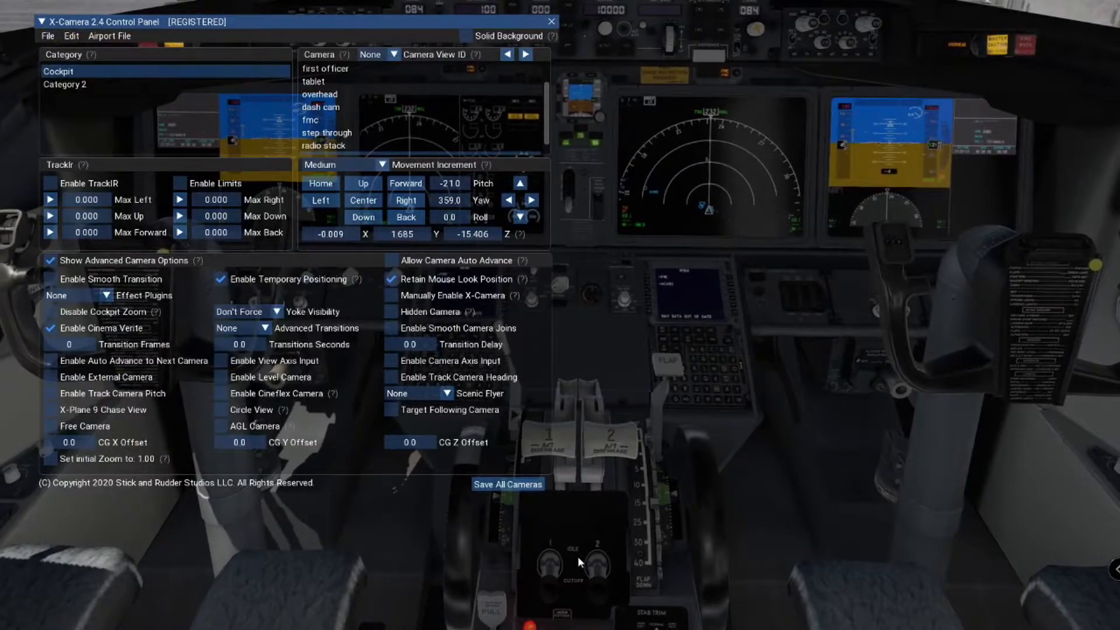
left_click(509, 108)
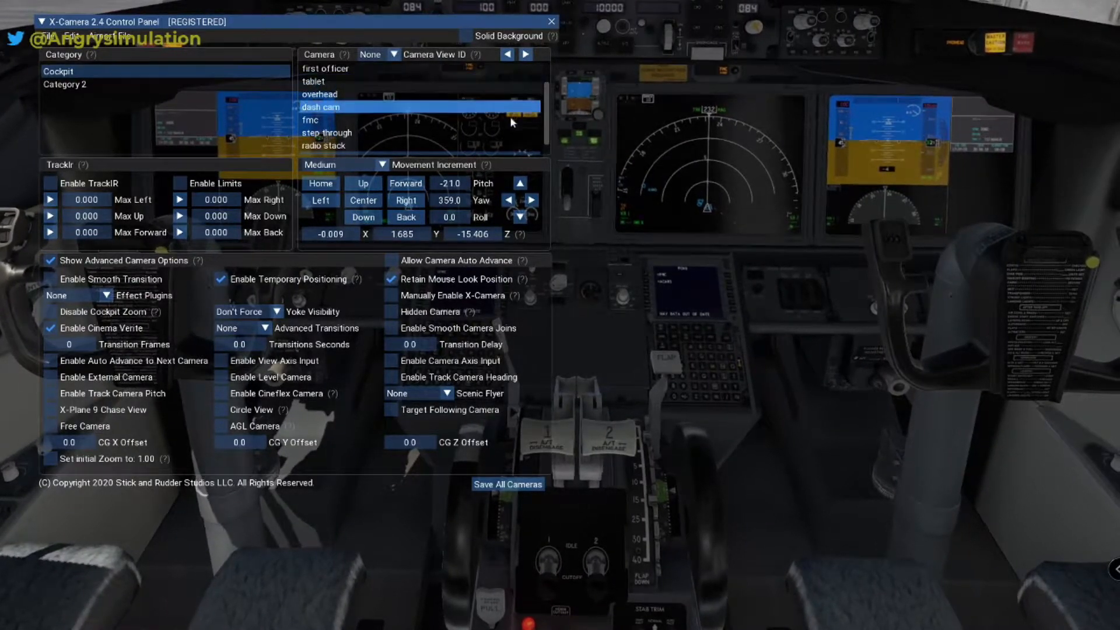
left_click_drag(450, 20, 412, 129)
left_click_drag(351, 322, 443, 226)
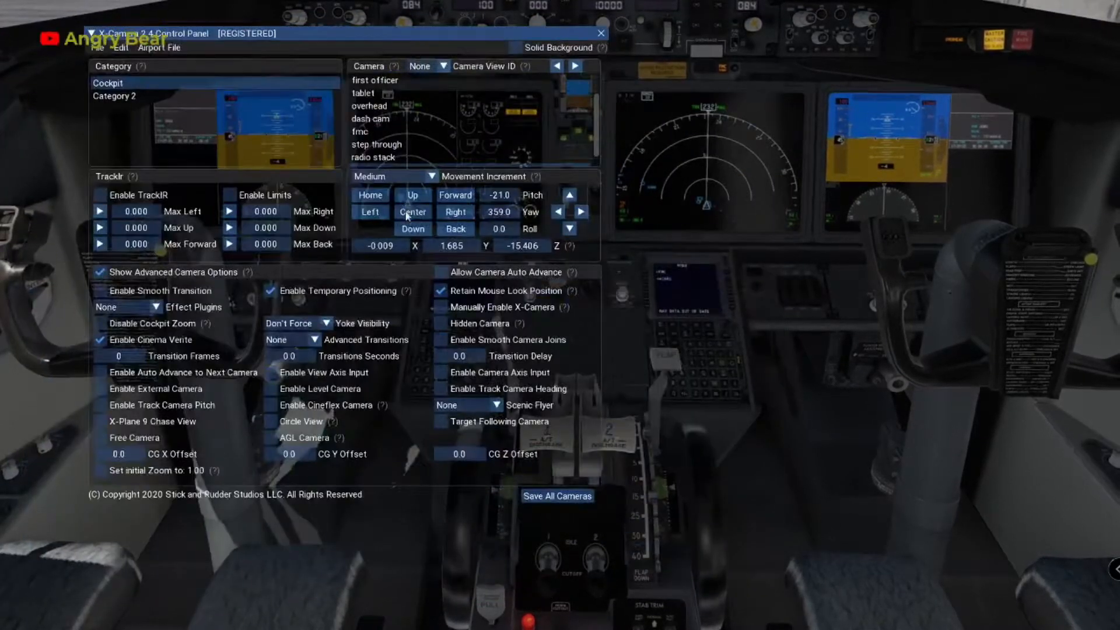
- Collapse the control panel to inspect the engine display and landing gear panel up close, and restore the wide view and the panel
left_click(91, 34)
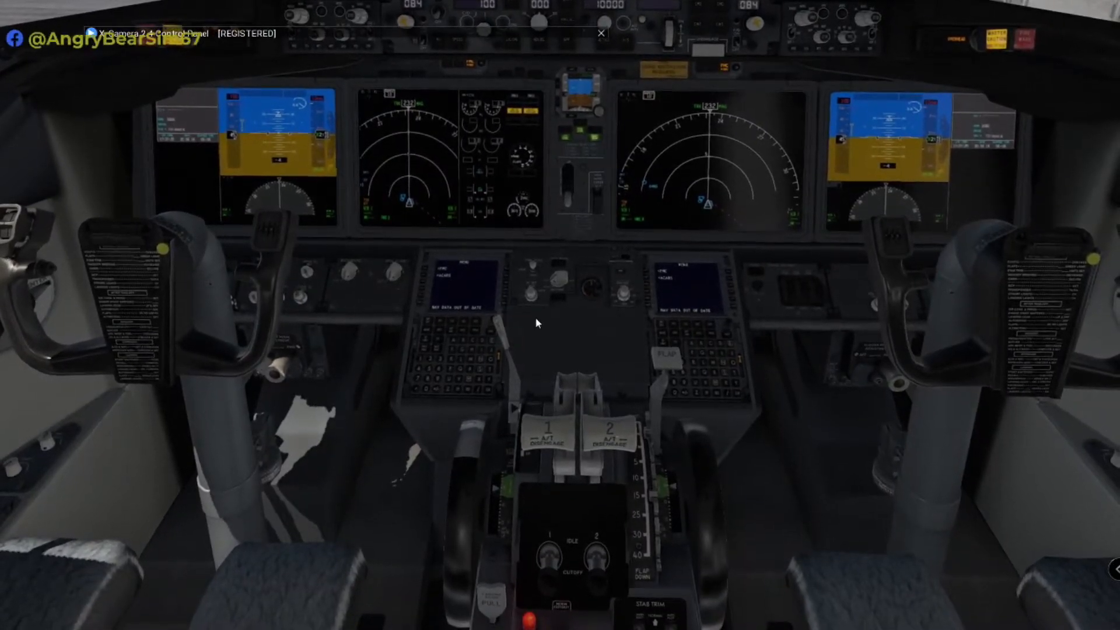
scroll(498, 235, "up", 4)
scroll(497, 238, "up", 5)
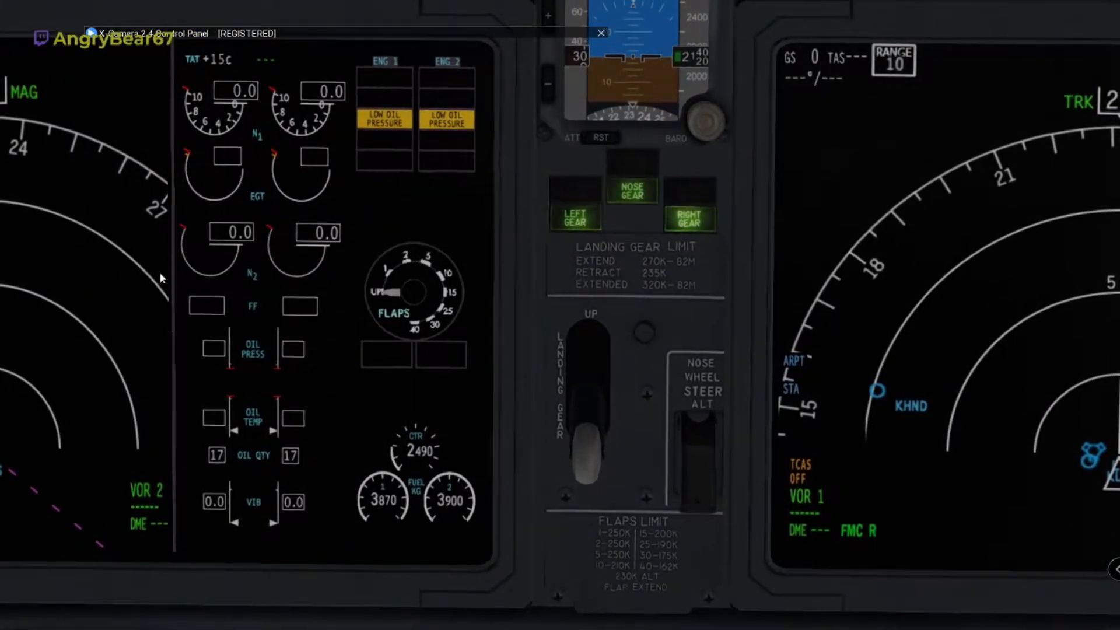
key("1")
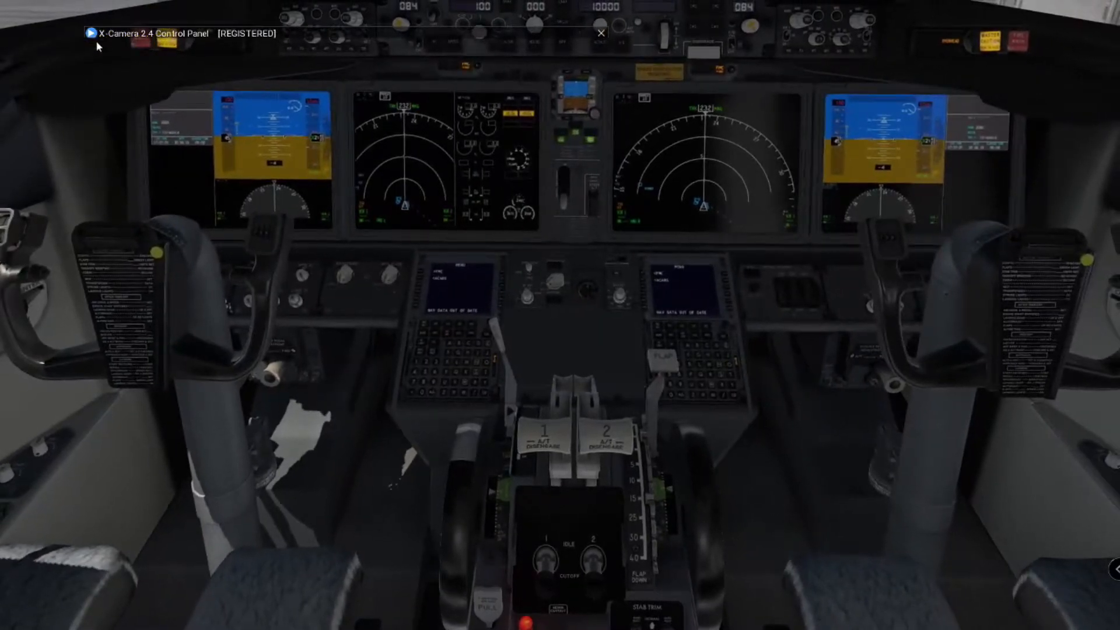
left_click(91, 34)
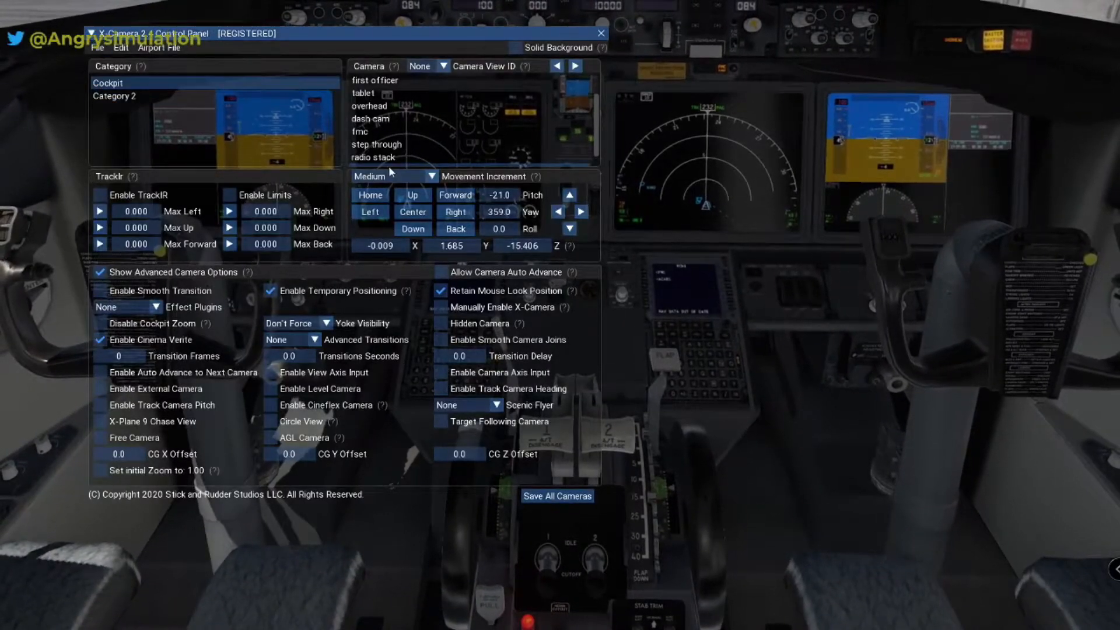
- Rename Camera 10 in the Cockpit category as "throttle and fuel"
left_click(447, 119)
scroll(447, 119, "down", 1)
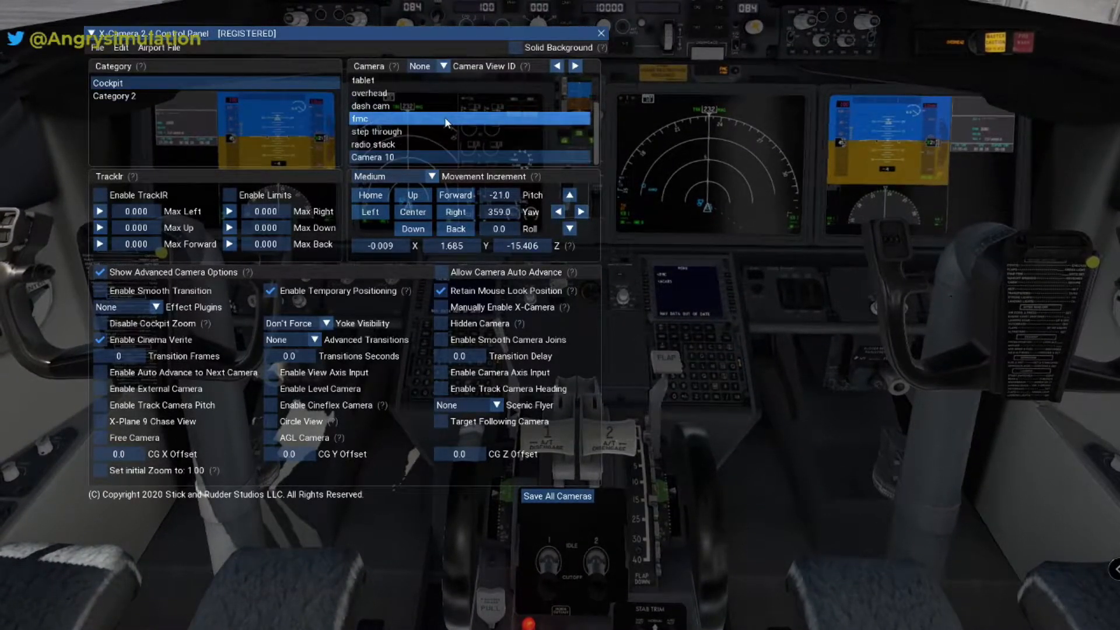
left_click(449, 157)
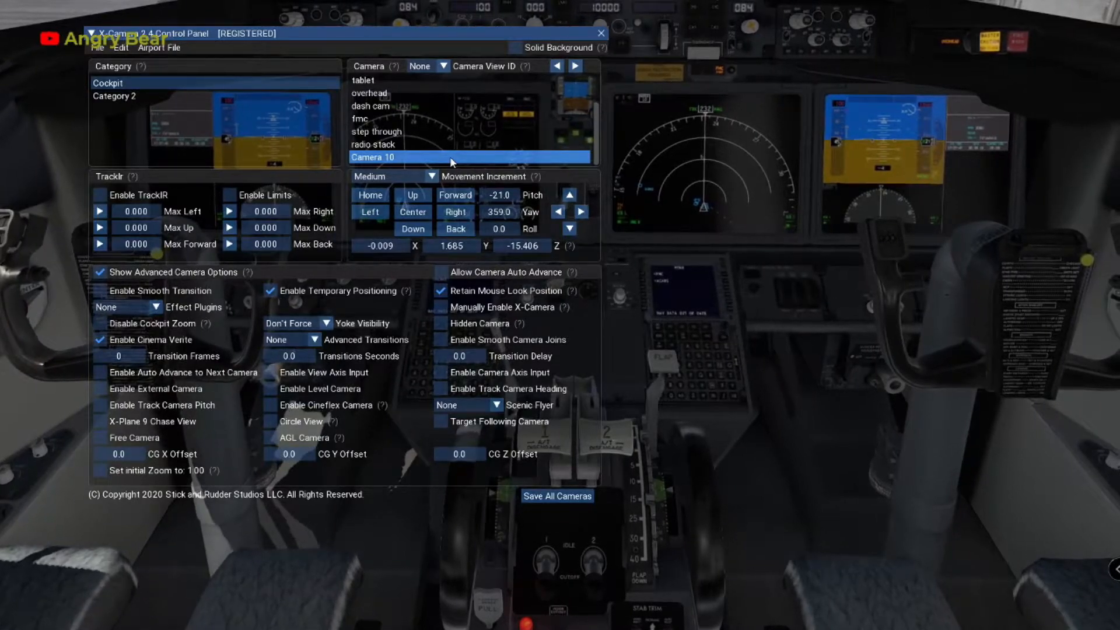
right_click(450, 157)
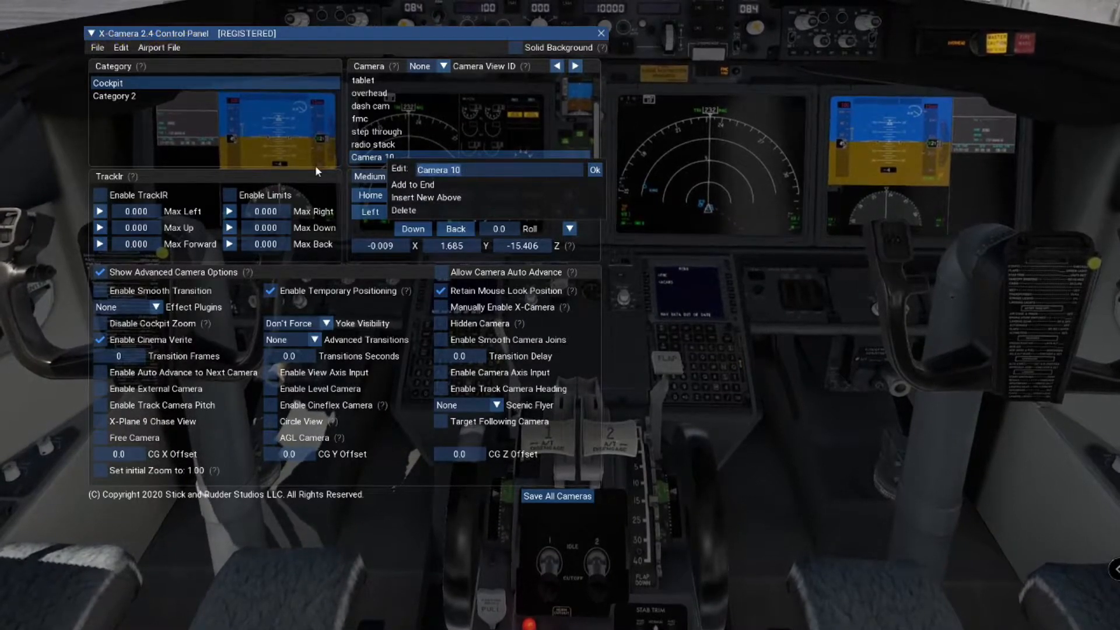
type("throttle an")
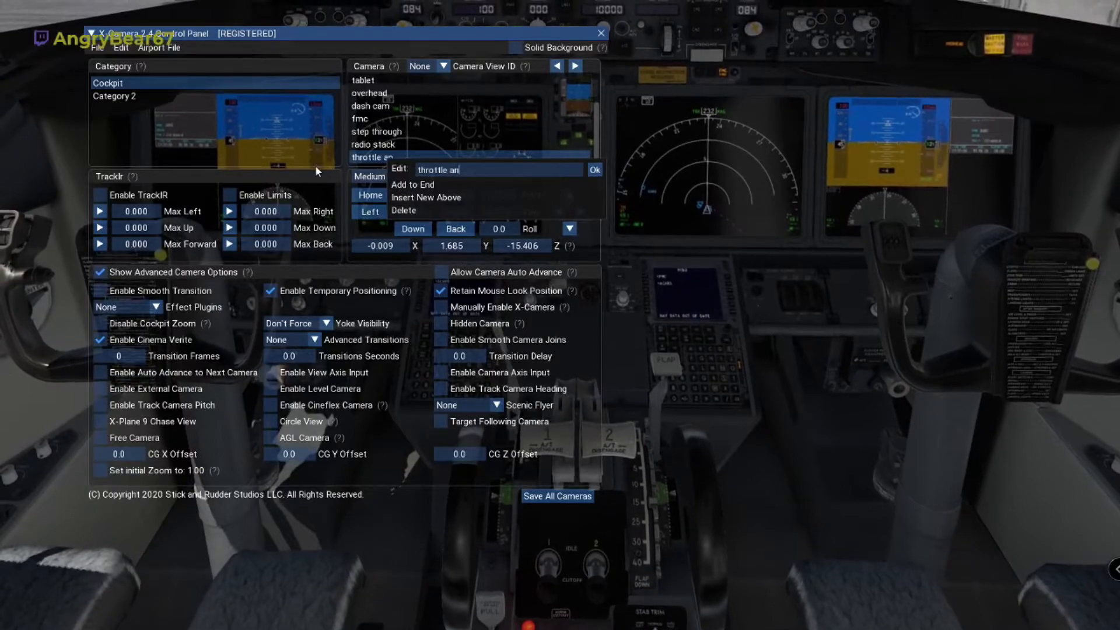
type("d fue")
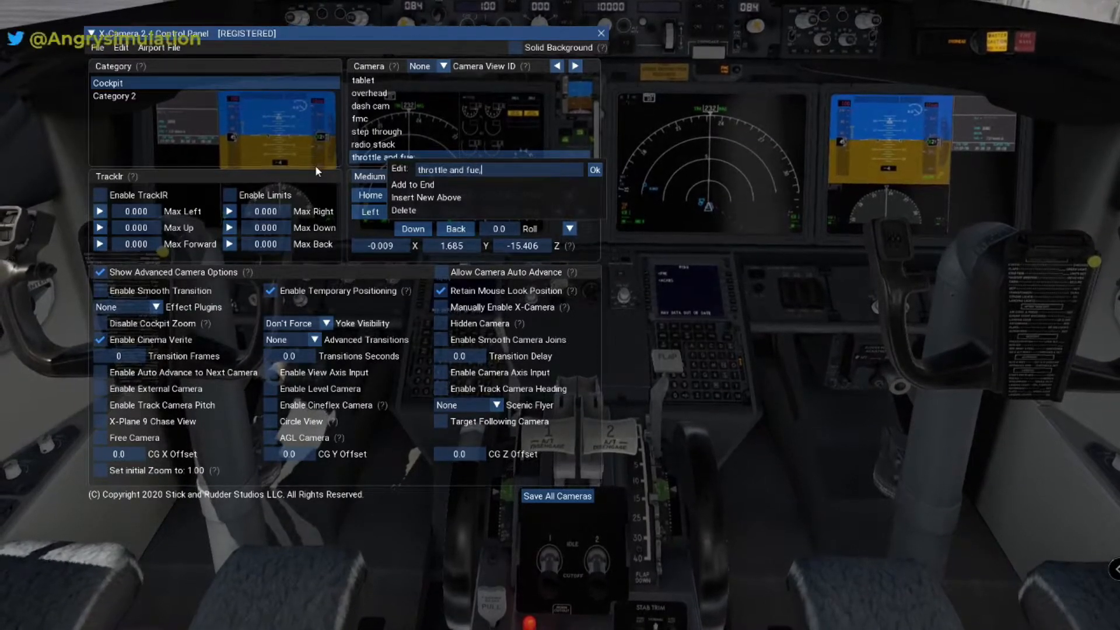
type("l")
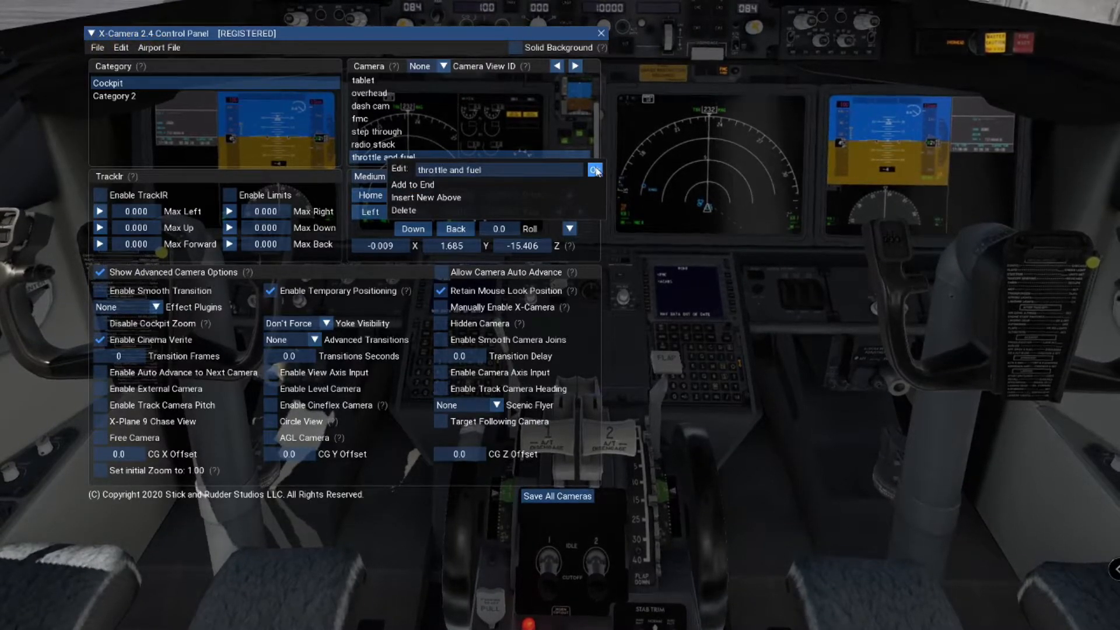
left_click(595, 169)
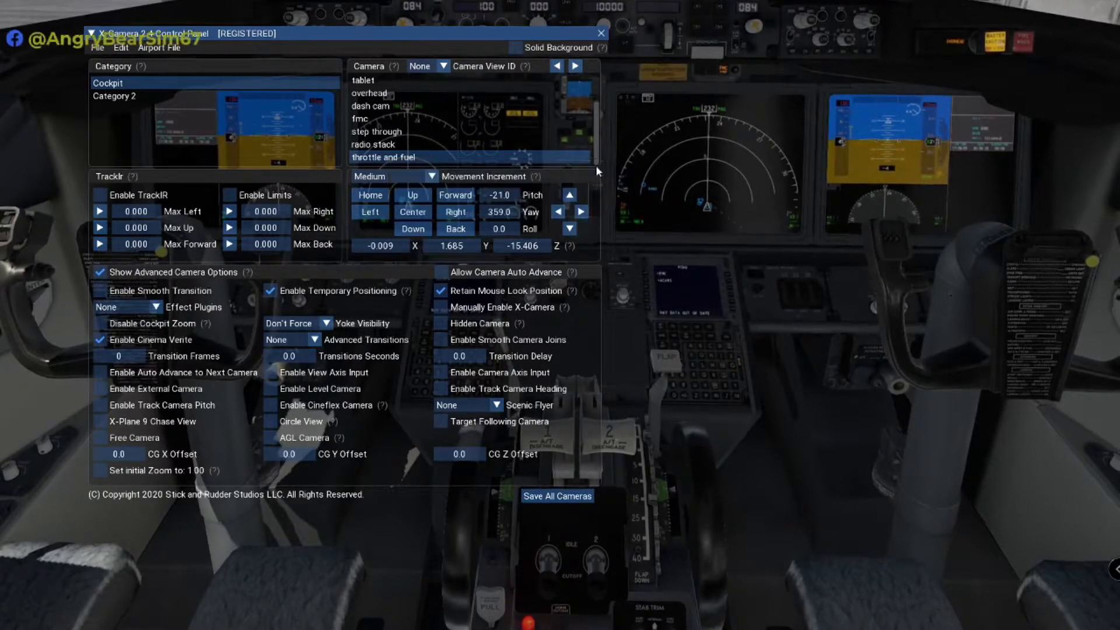
- Assign view ID 1 to the throttle and fuel camera and save all cameras
left_click(445, 70)
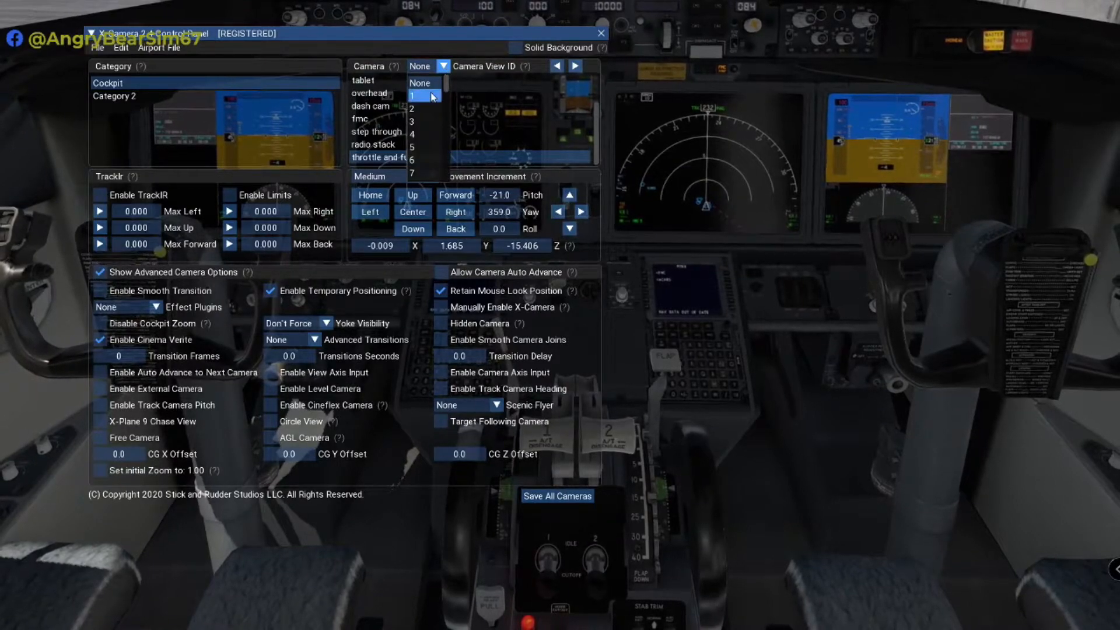
left_click(436, 85)
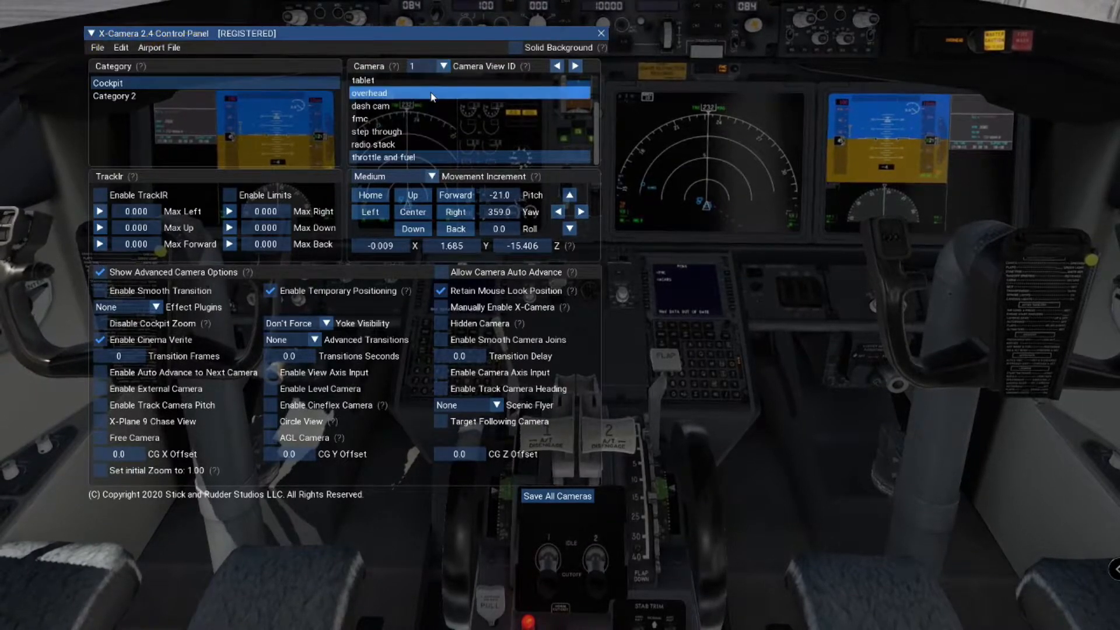
left_click(564, 497)
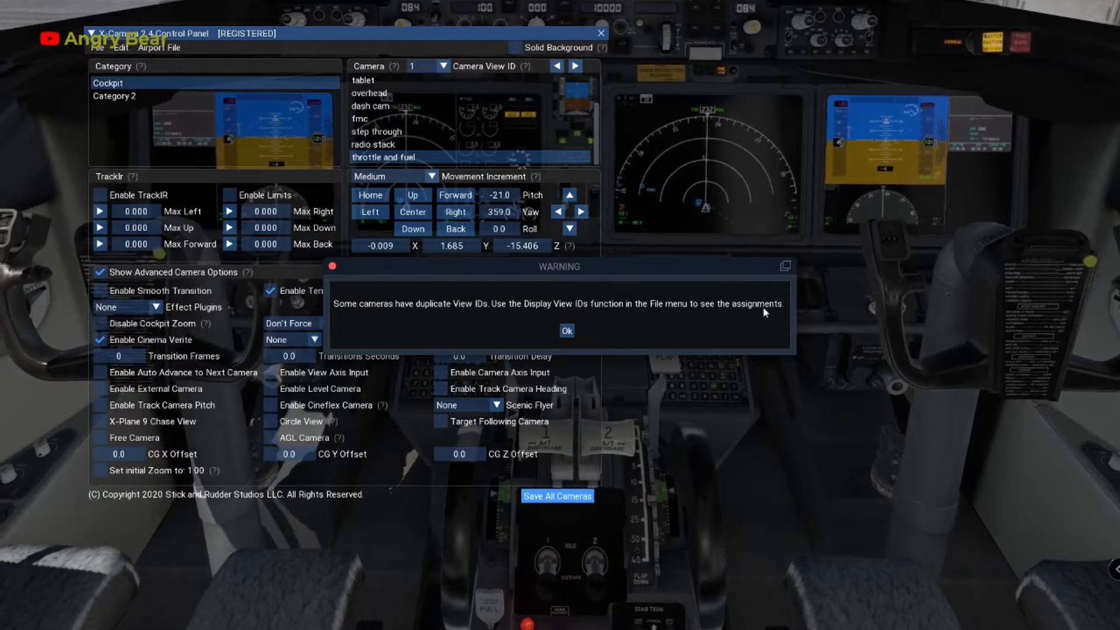
left_click(567, 331)
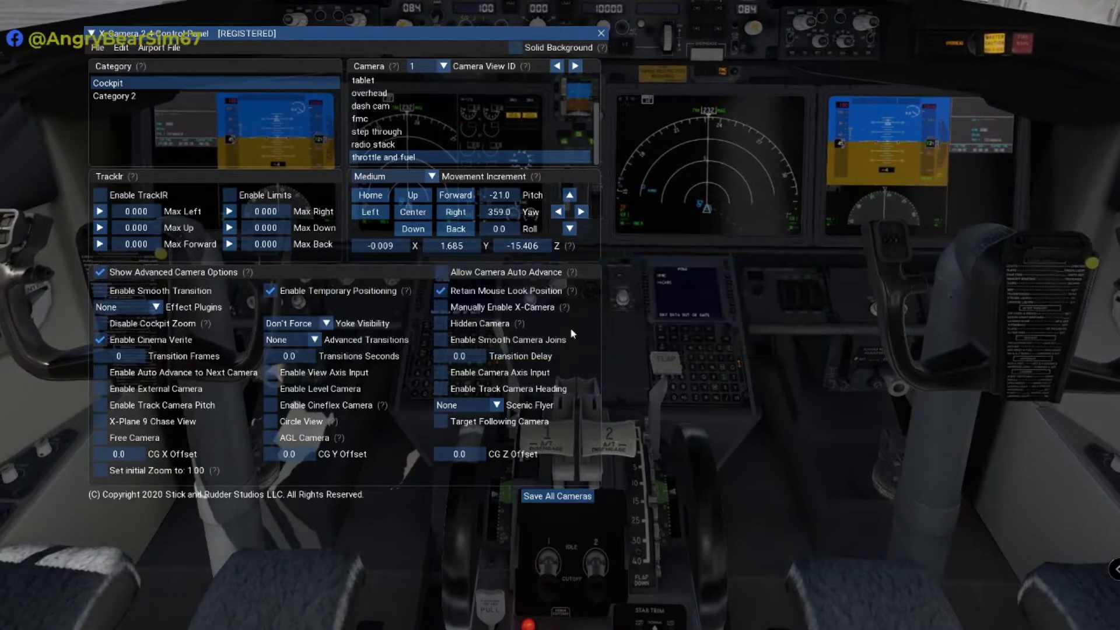
- Display the view ID assignments to check for duplicates across all cameras, and close the list
left_click(106, 49)
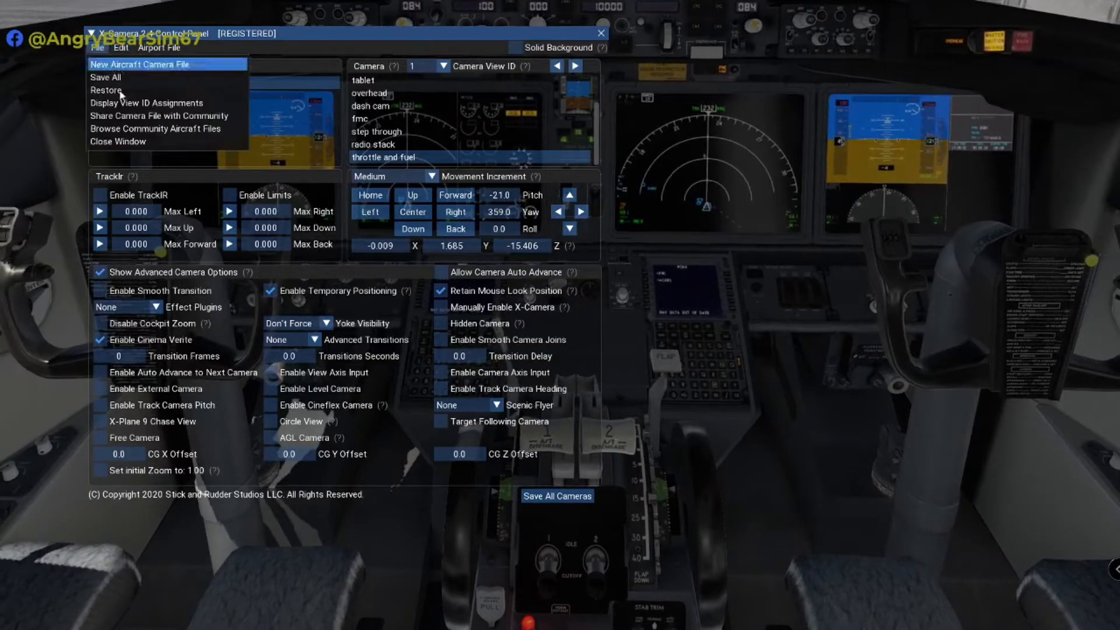
left_click(138, 104)
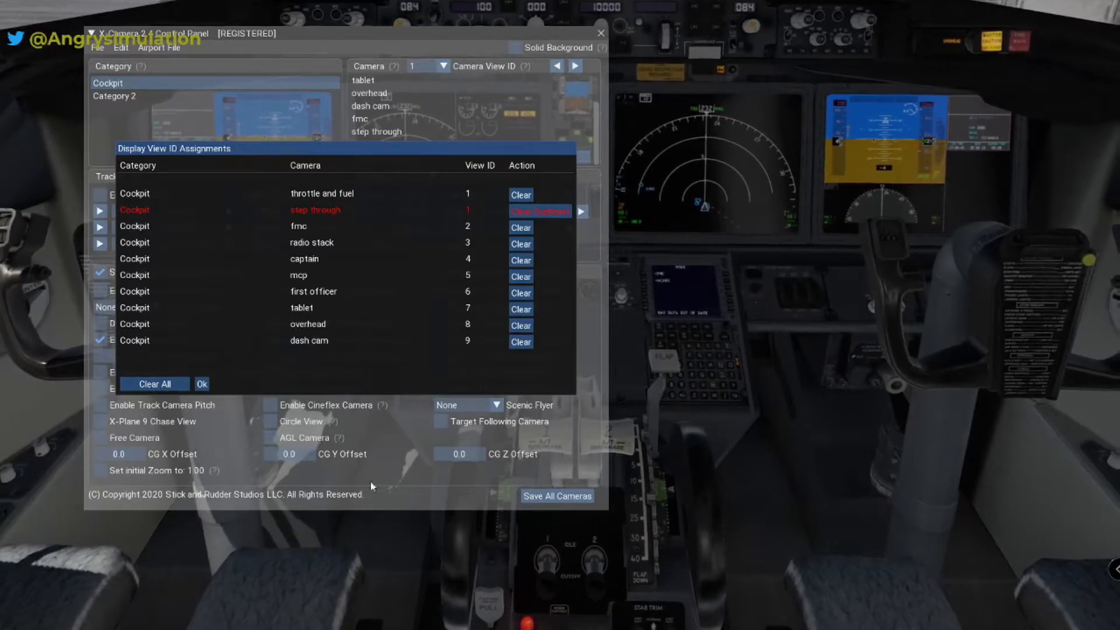
left_click(202, 385)
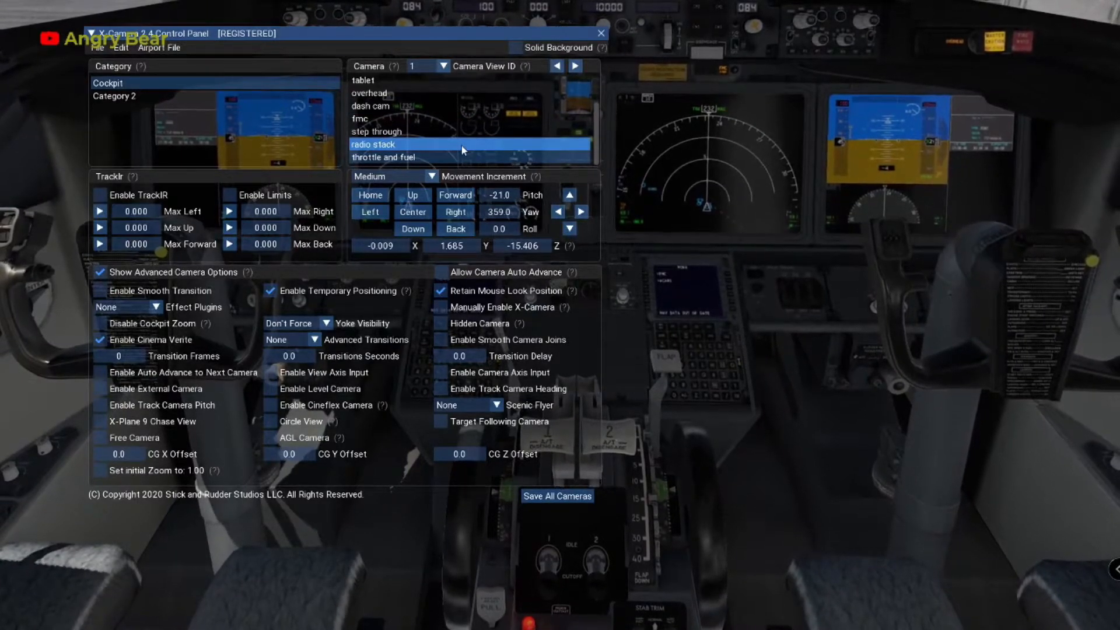
- Open the keyboard settings and examine the key bindings of the X-Camera commands that select cameras with view IDs 1 and 10 to 26
left_click(444, 67)
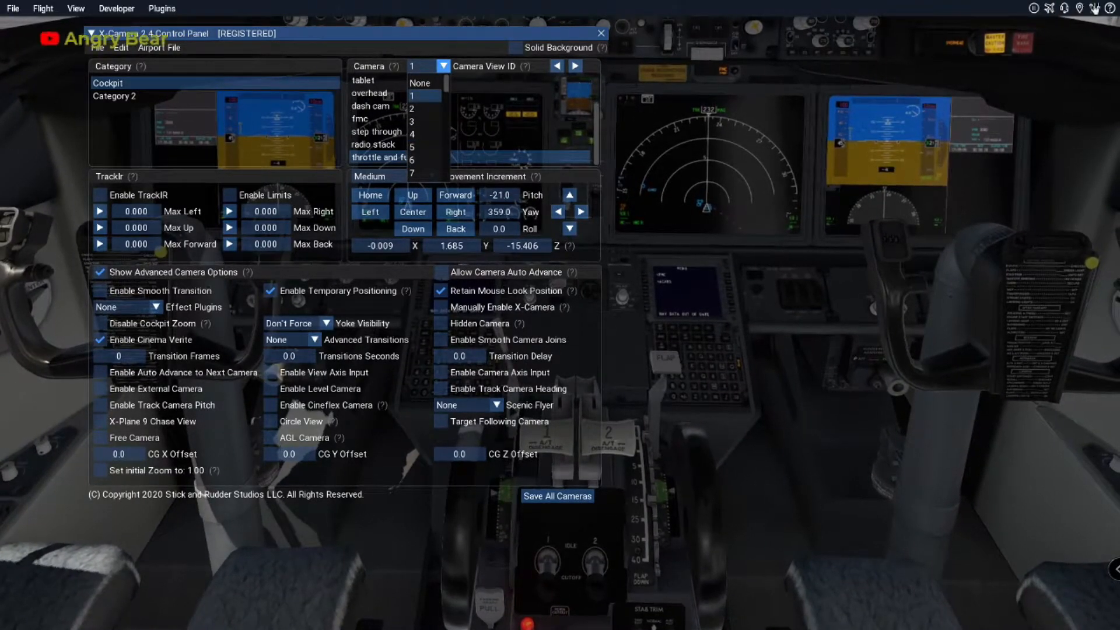
left_click(1095, 8)
scroll(624, 383, "down", 20)
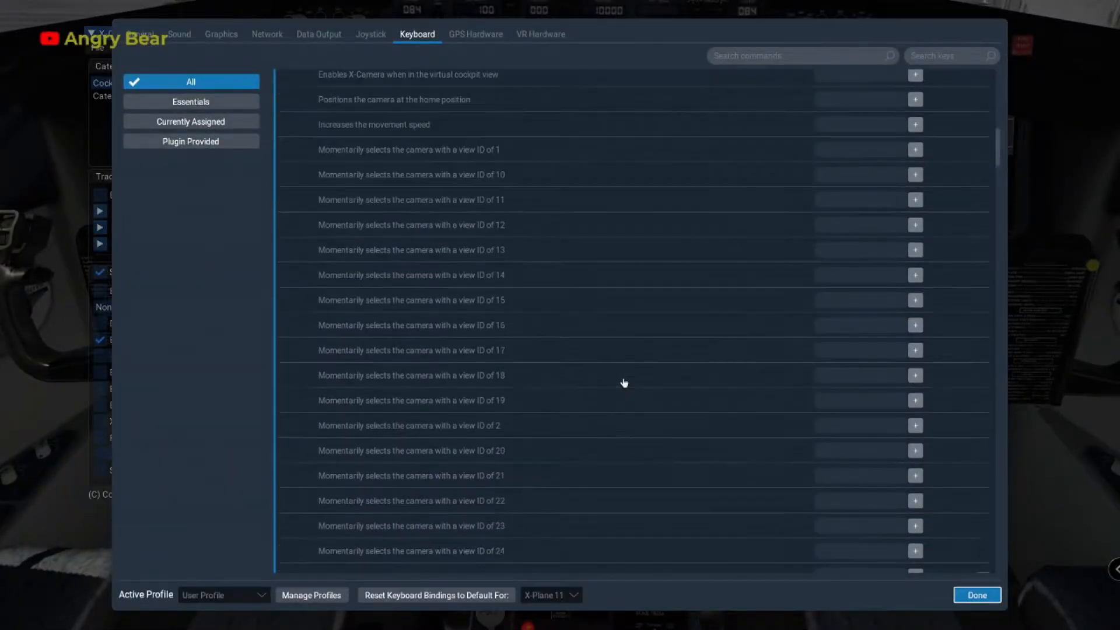
scroll(624, 383, "down", 6)
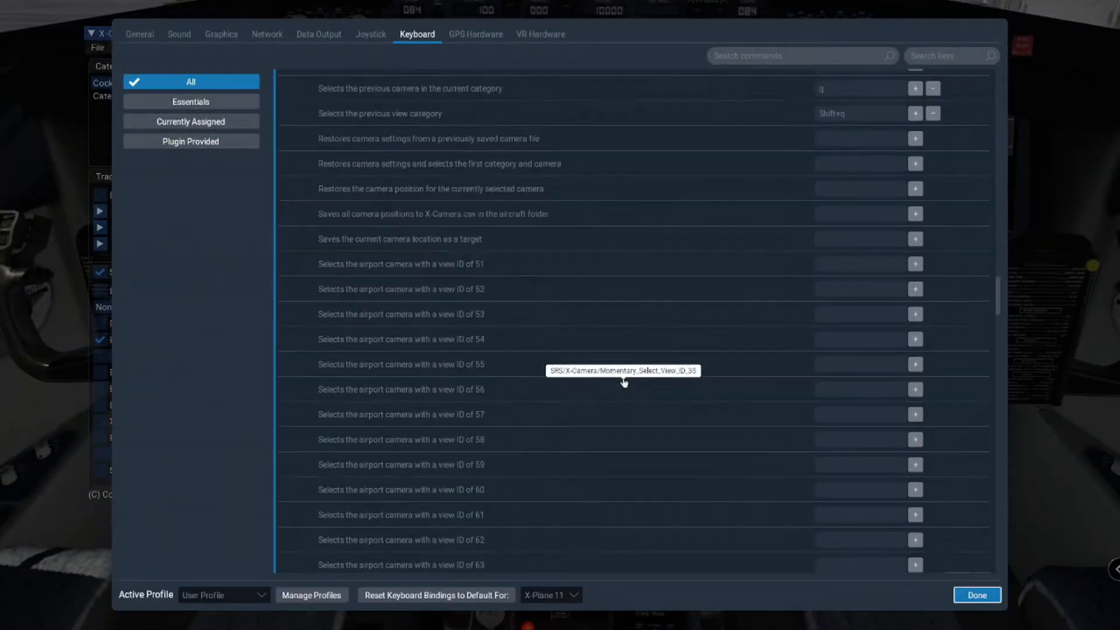
scroll(624, 383, "down", 10)
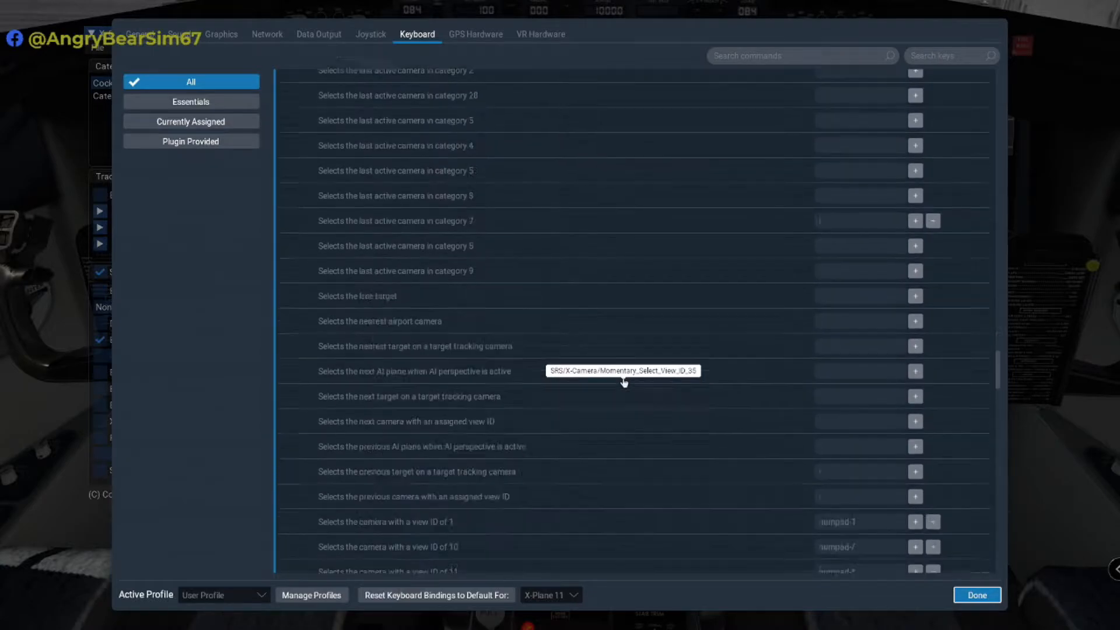
scroll(625, 383, "down", 4)
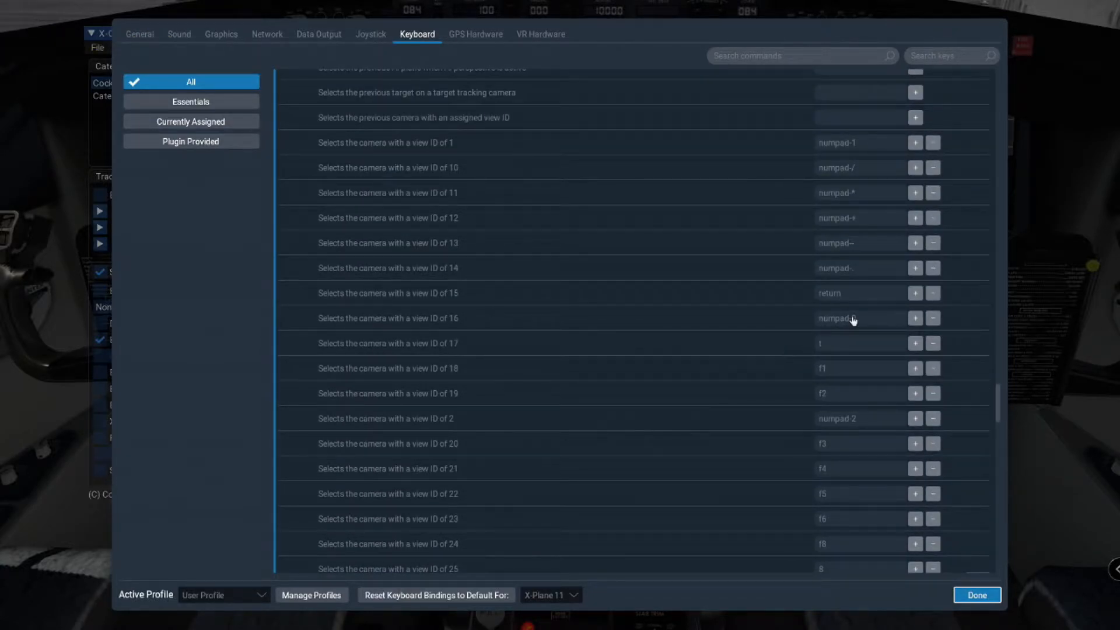
scroll(690, 394, "down", 5)
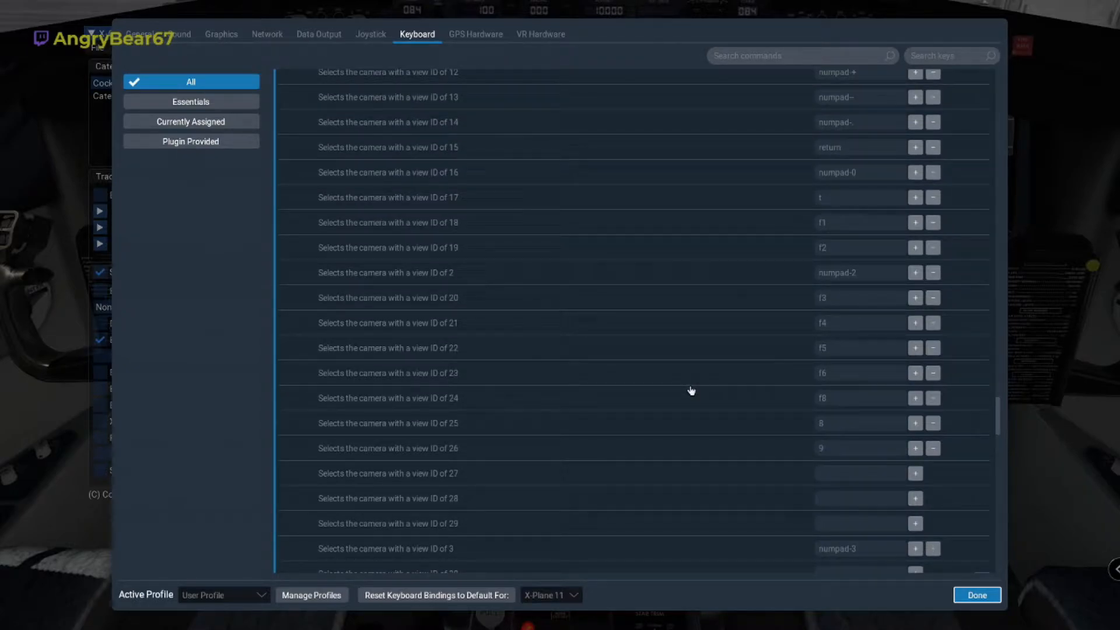
scroll(691, 391, "up", 3)
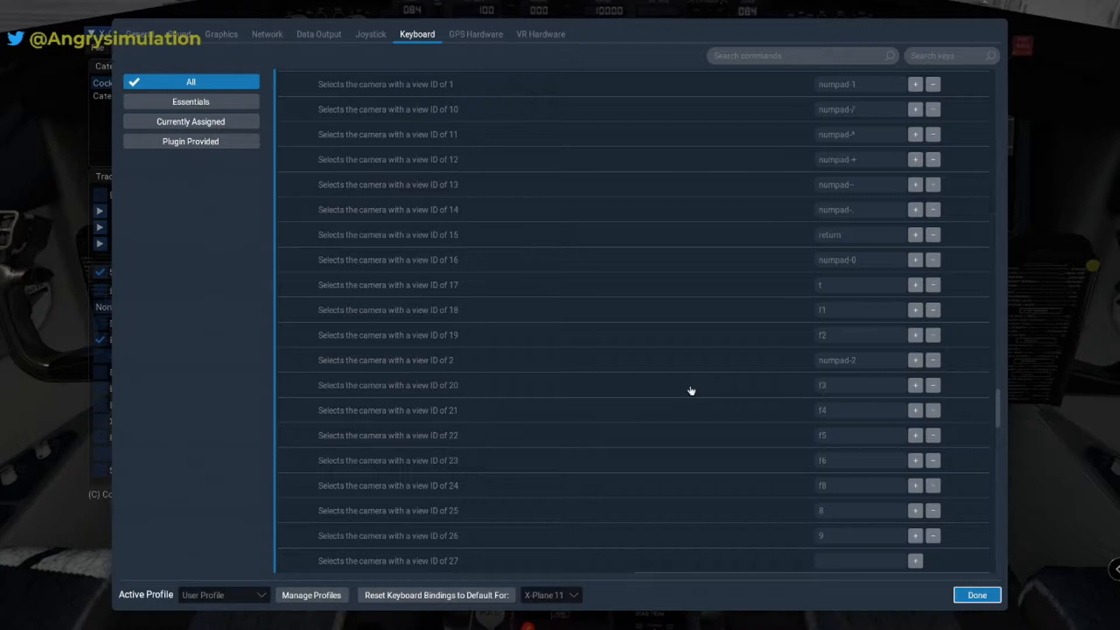
scroll(691, 390, "down", 1)
scroll(691, 391, "up", 18)
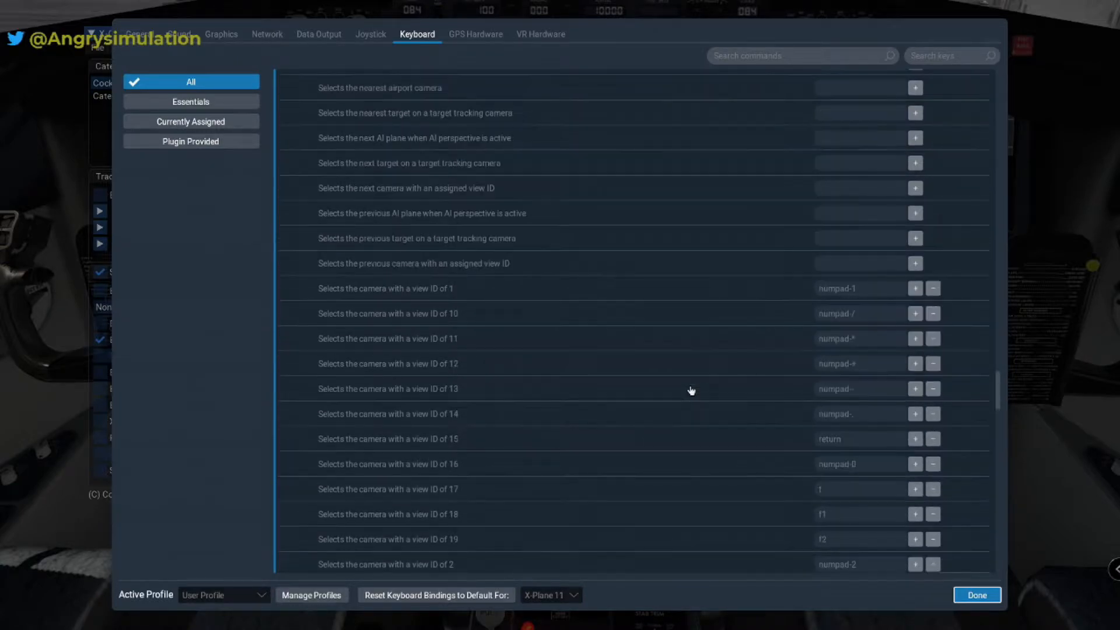
- Check the key bindings for selecting view IDs 5 to 9 and for toggling the control panel, and close the settings
scroll(691, 390, "down", 20)
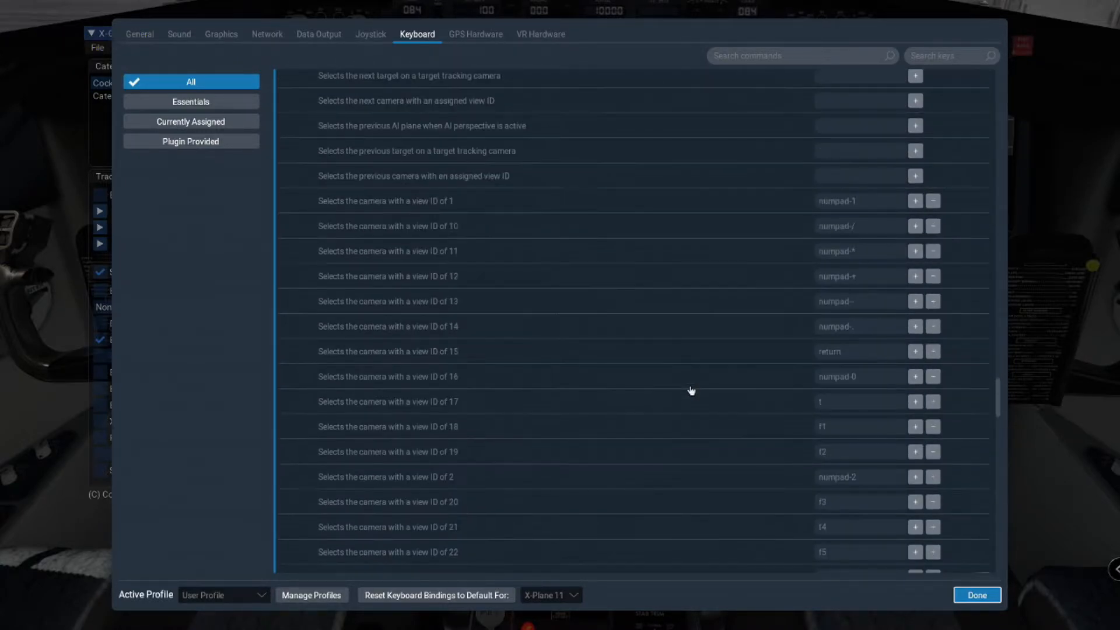
scroll(691, 391, "down", 7)
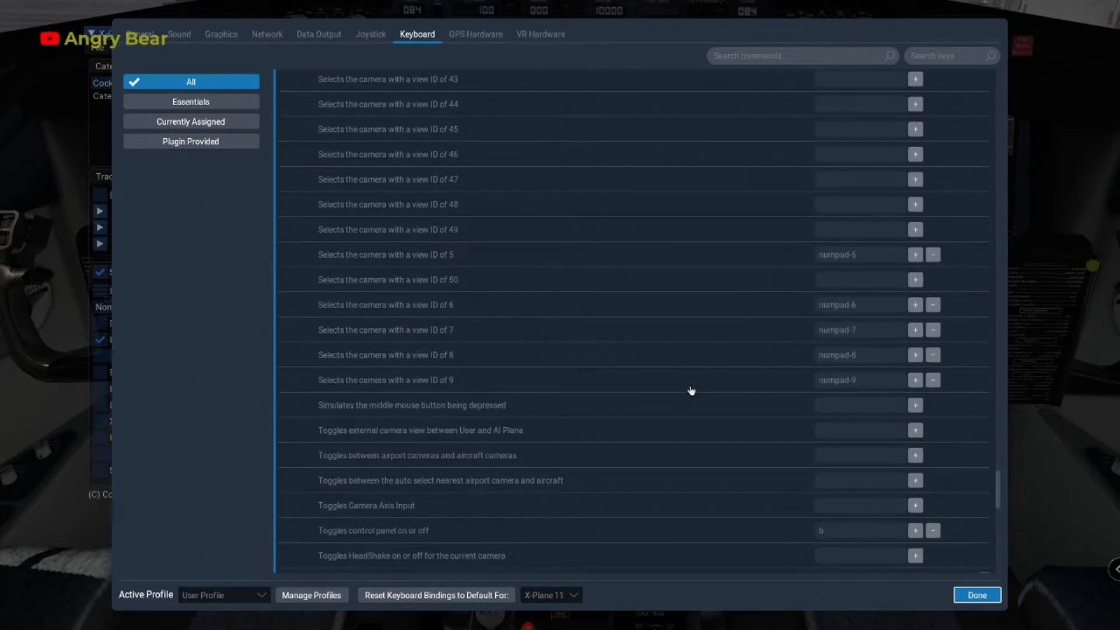
scroll(691, 391, "down", 1)
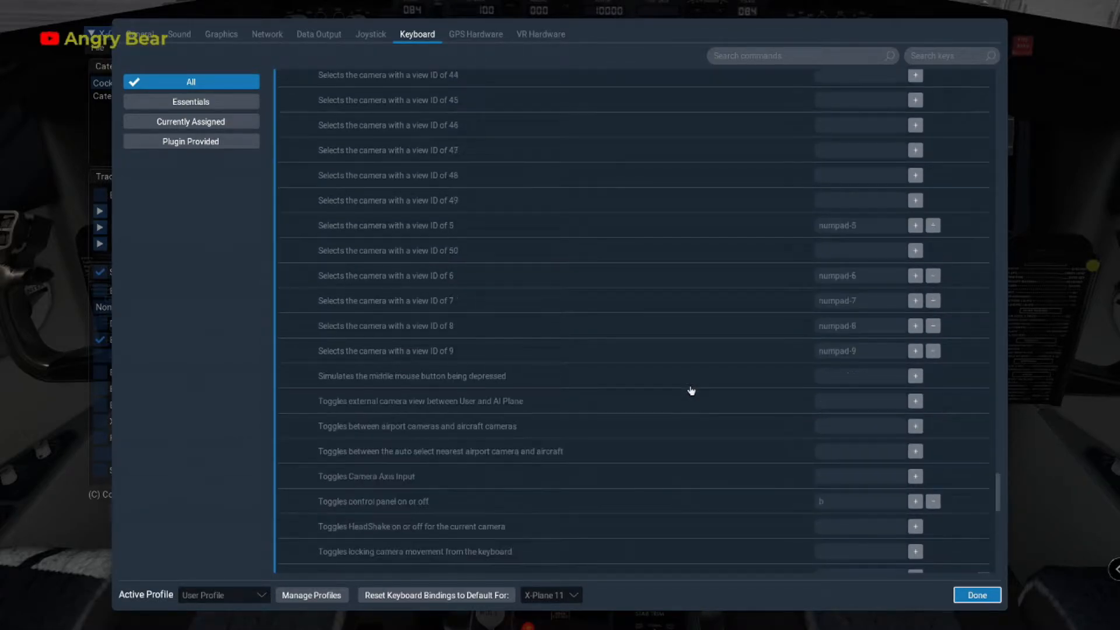
key("b")
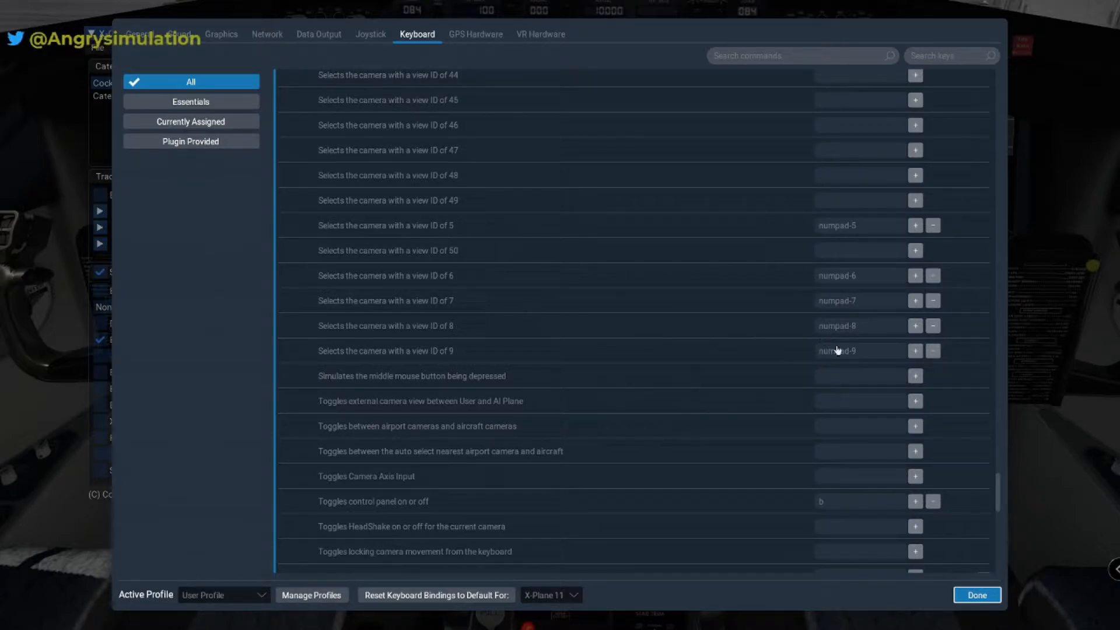
left_click(977, 595)
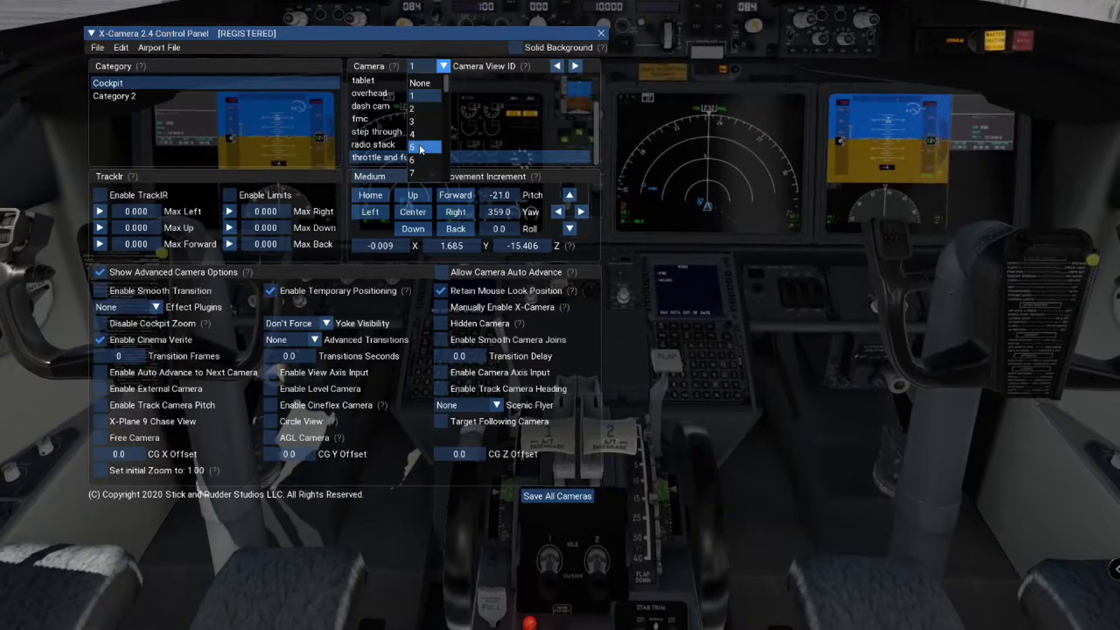
- Display the view ID assignments to look for a conflict with the throttle and fuel camera's ID, and close the list
left_click(99, 44)
left_click(112, 49)
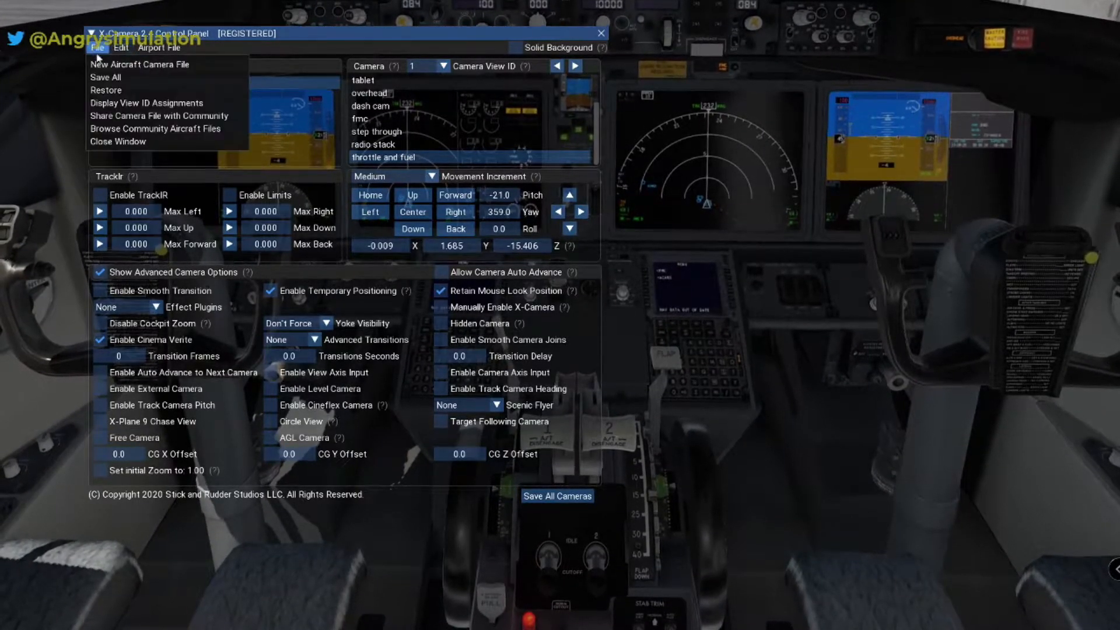
left_click(135, 103)
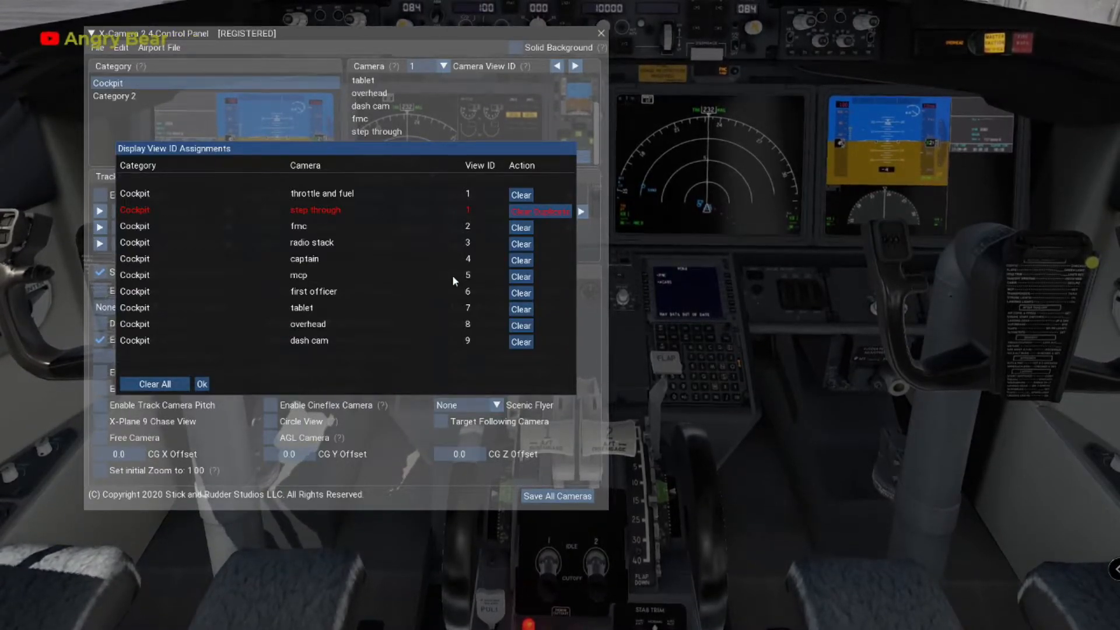
left_click(201, 385)
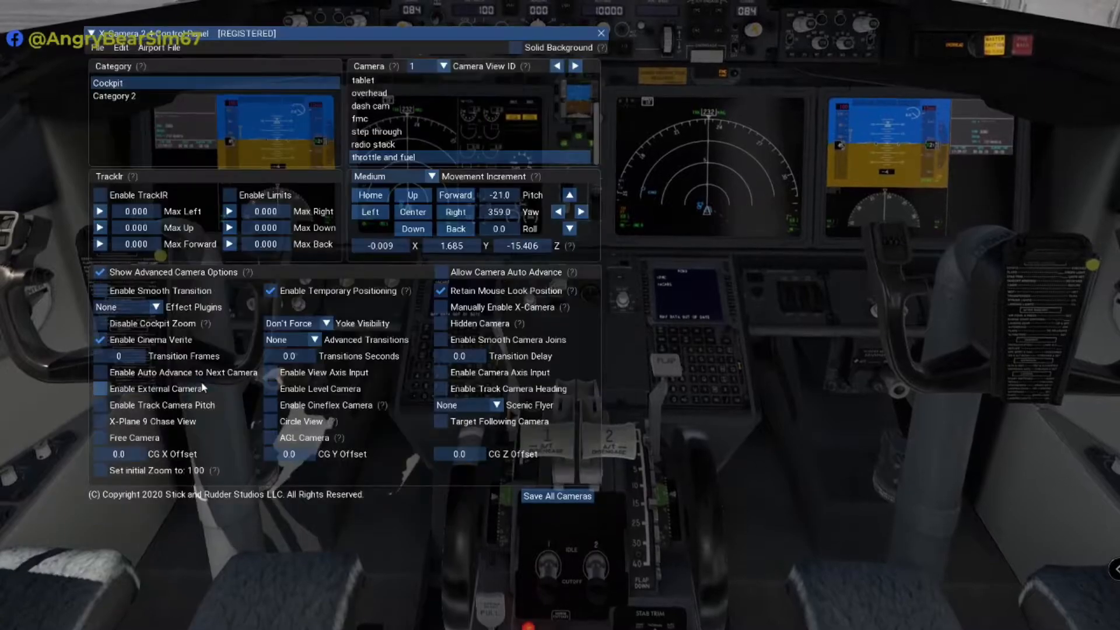
- Change the throttle and fuel camera's view ID to 10 and save all cameras
left_click(444, 67)
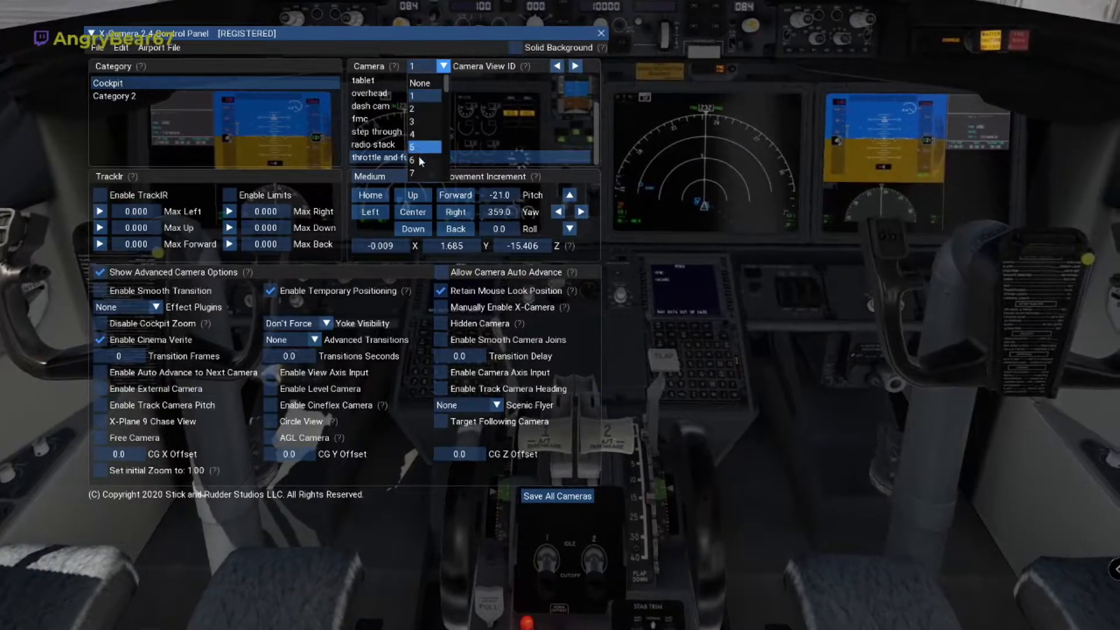
scroll(424, 145, "down", 4)
scroll(422, 113, "up", 4)
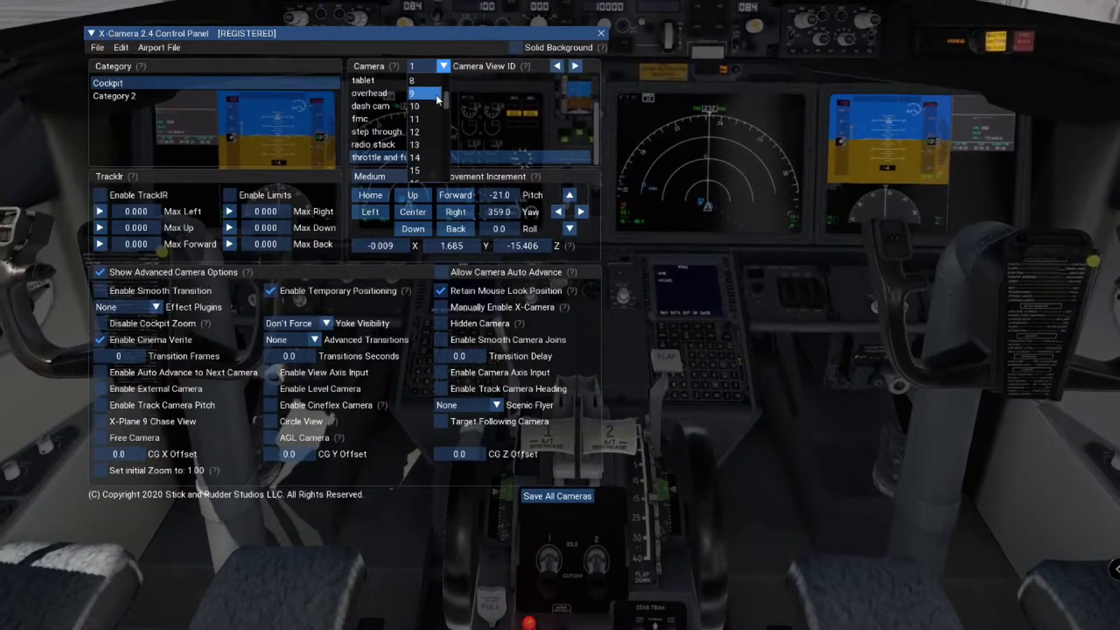
left_click(423, 107)
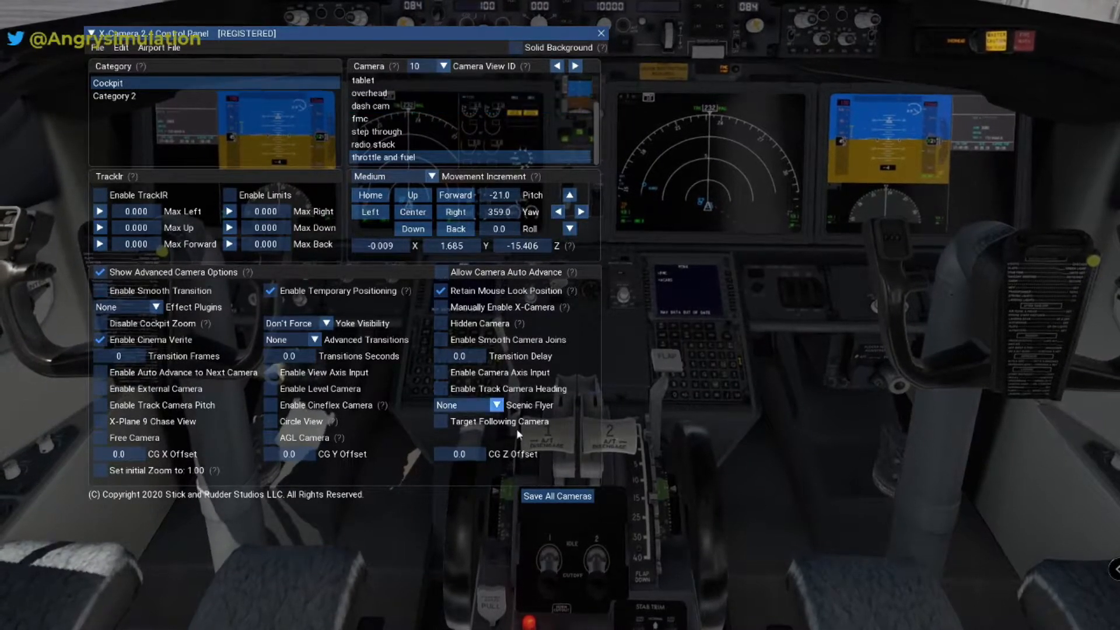
left_click(546, 497)
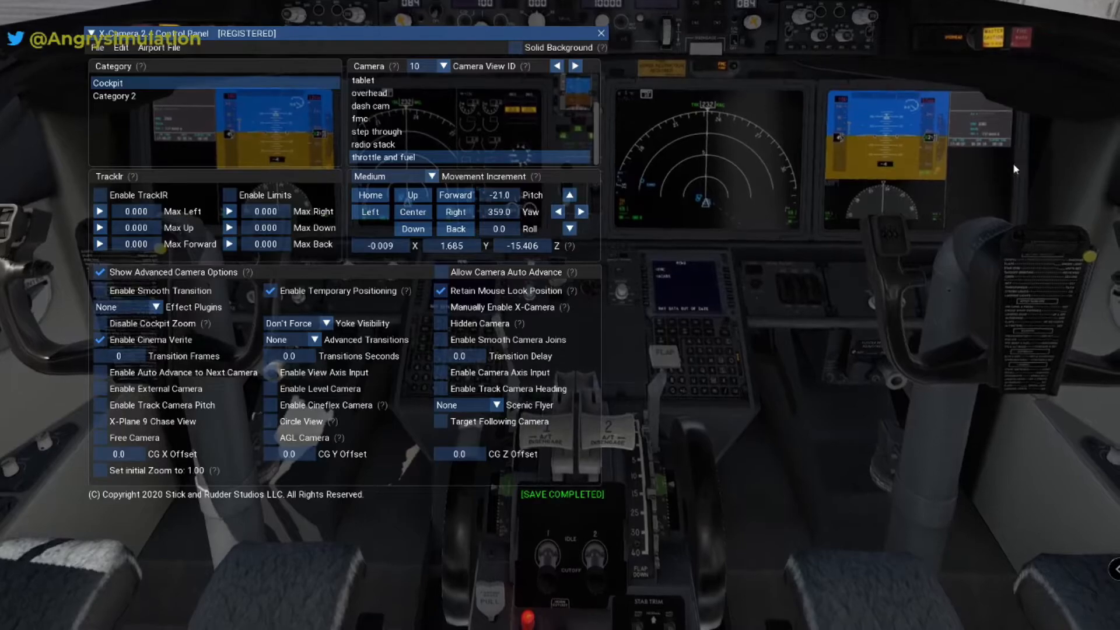
- Look up which key is bound to selecting the camera with view ID 10 in the keyboard settings, and close them
left_click(1095, 8)
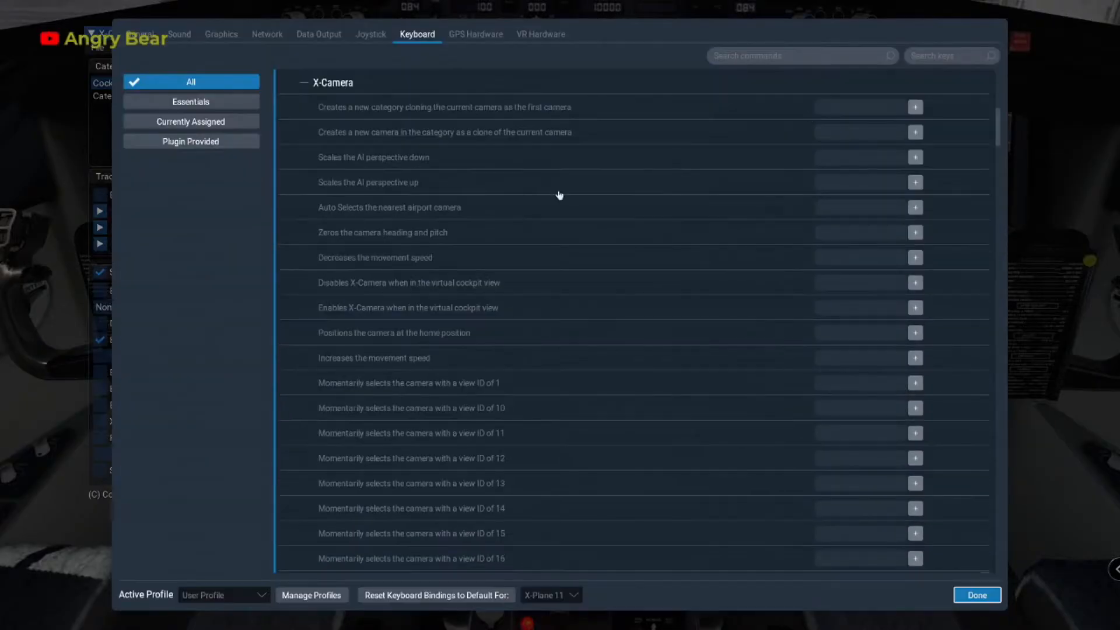
scroll(536, 383, "down", 15)
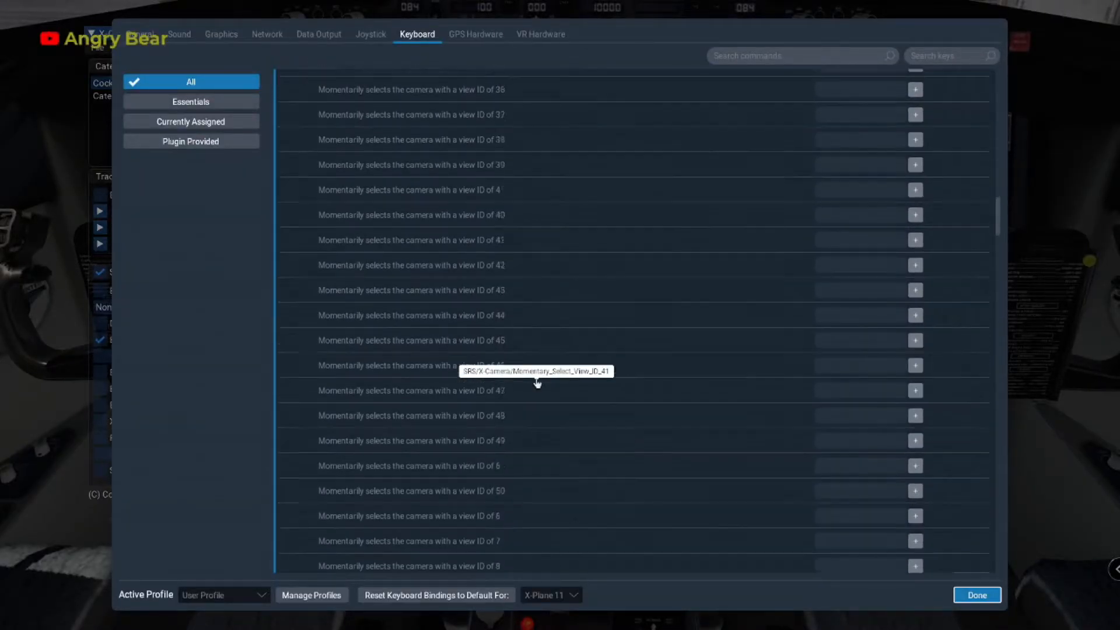
scroll(537, 383, "up", 5)
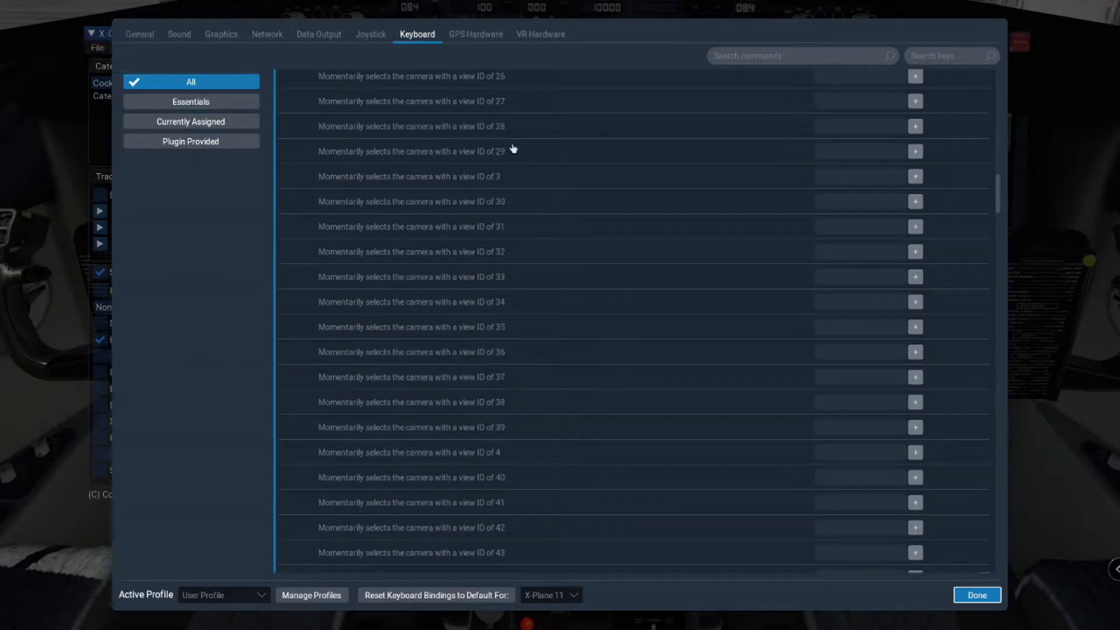
scroll(646, 223, "up", 5)
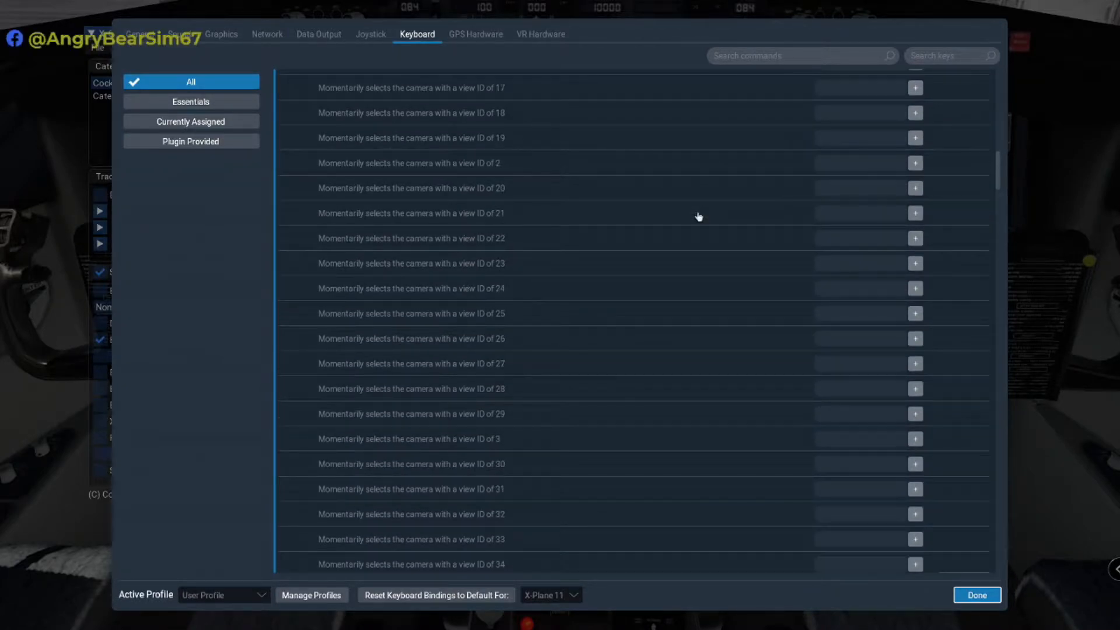
scroll(699, 217, "down", 20)
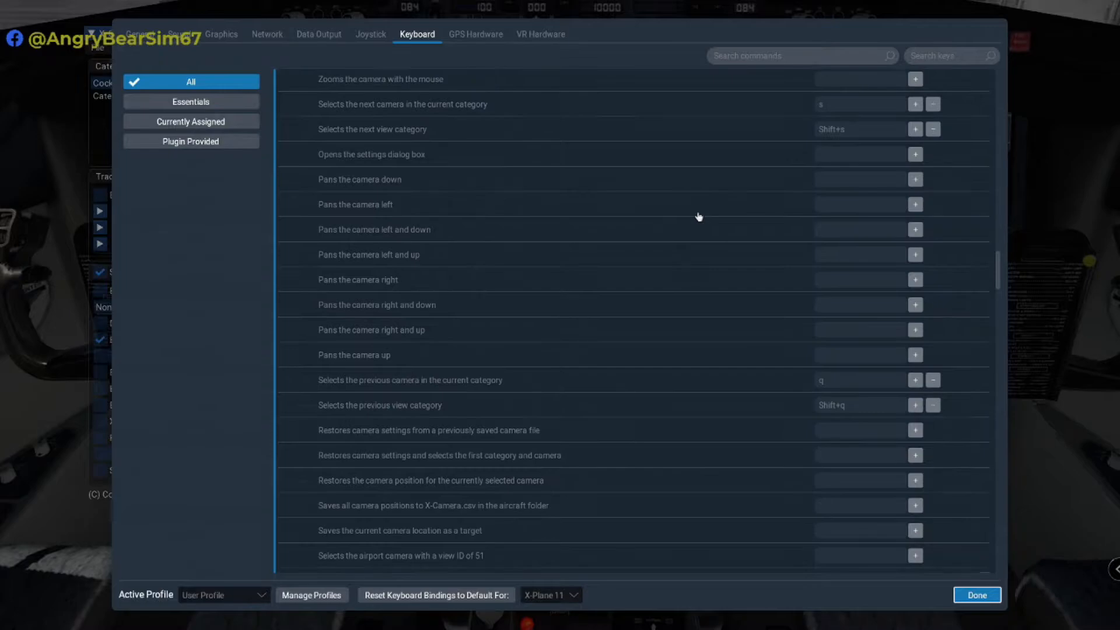
scroll(699, 217, "down", 20)
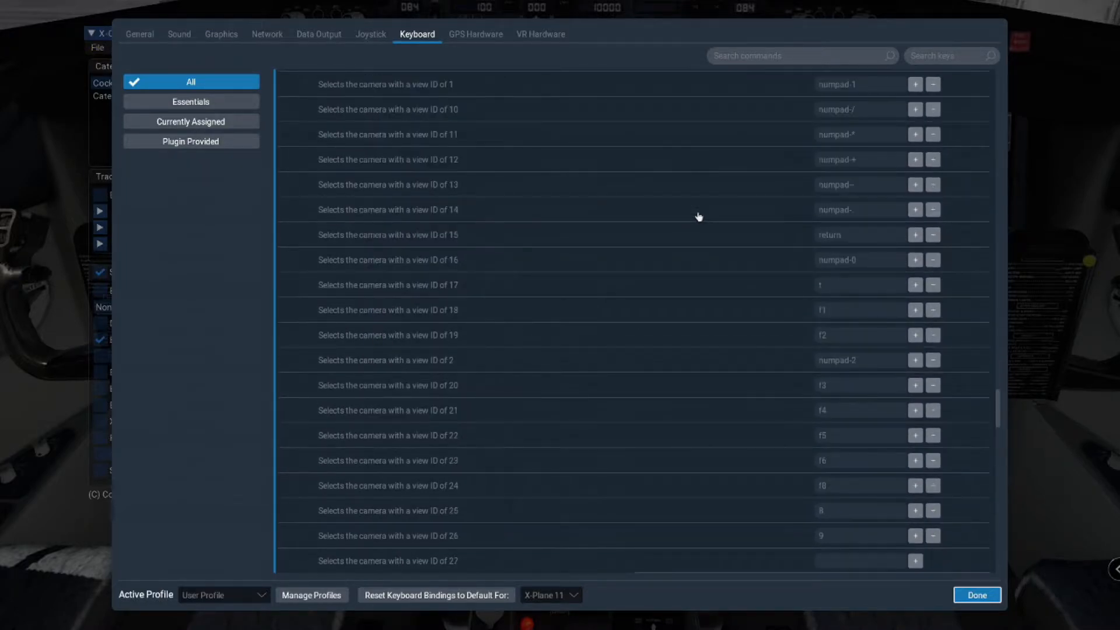
scroll(699, 217, "down", 20)
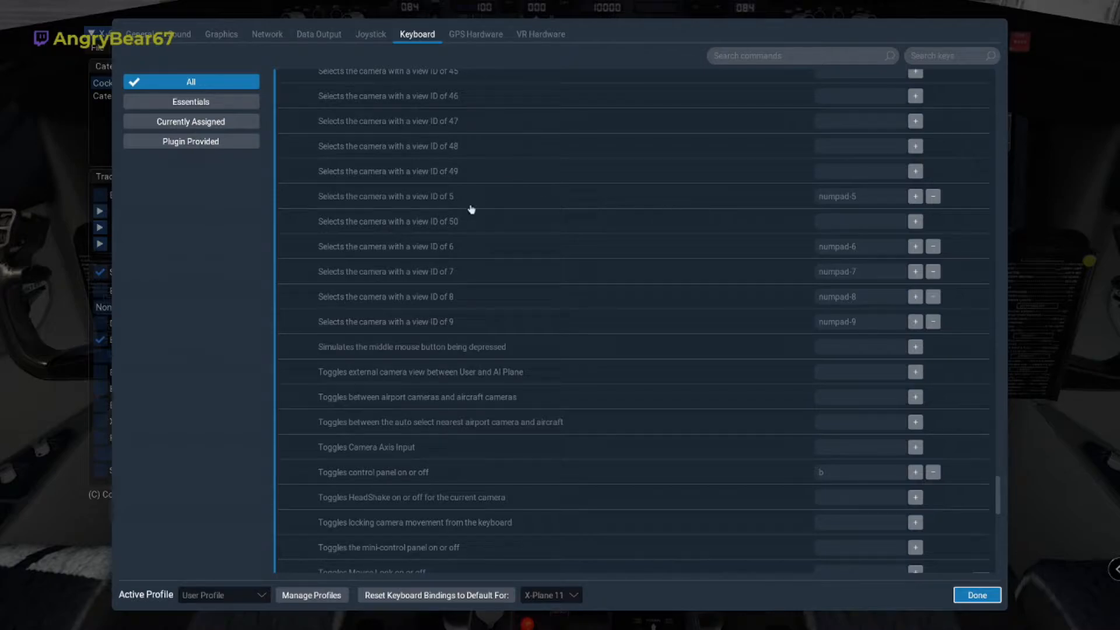
scroll(560, 236, "up", 10)
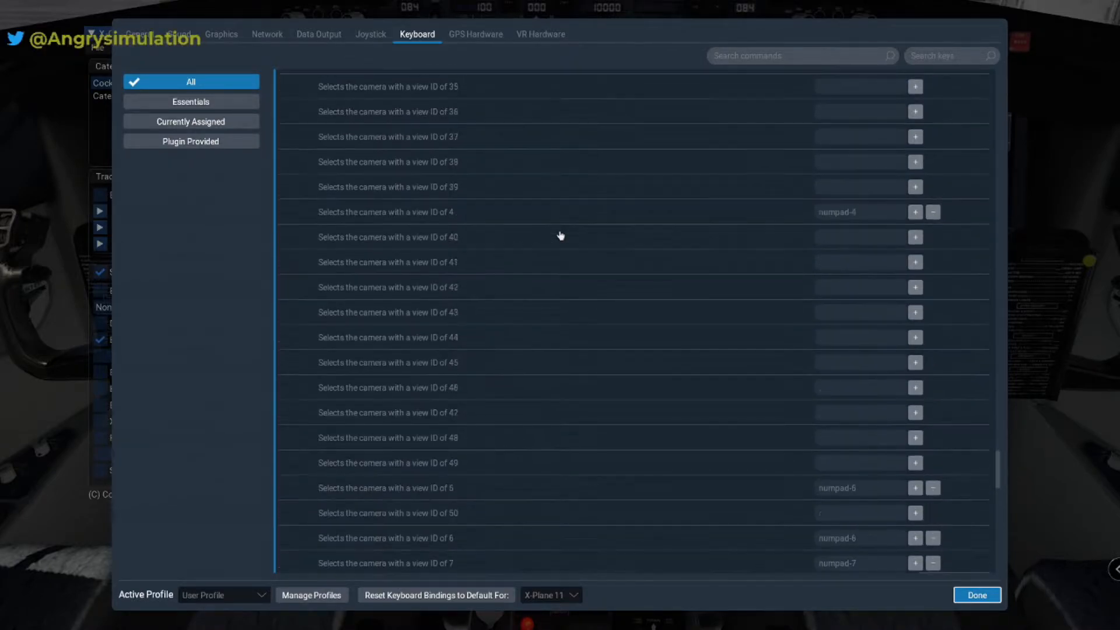
scroll(530, 232, "up", 5)
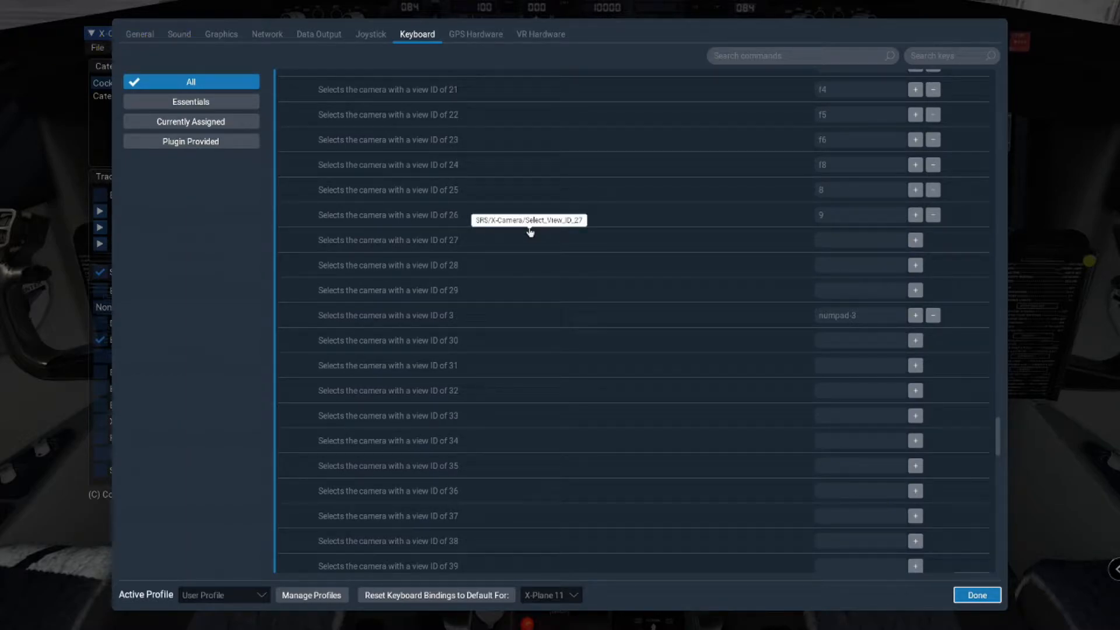
scroll(530, 232, "up", 8)
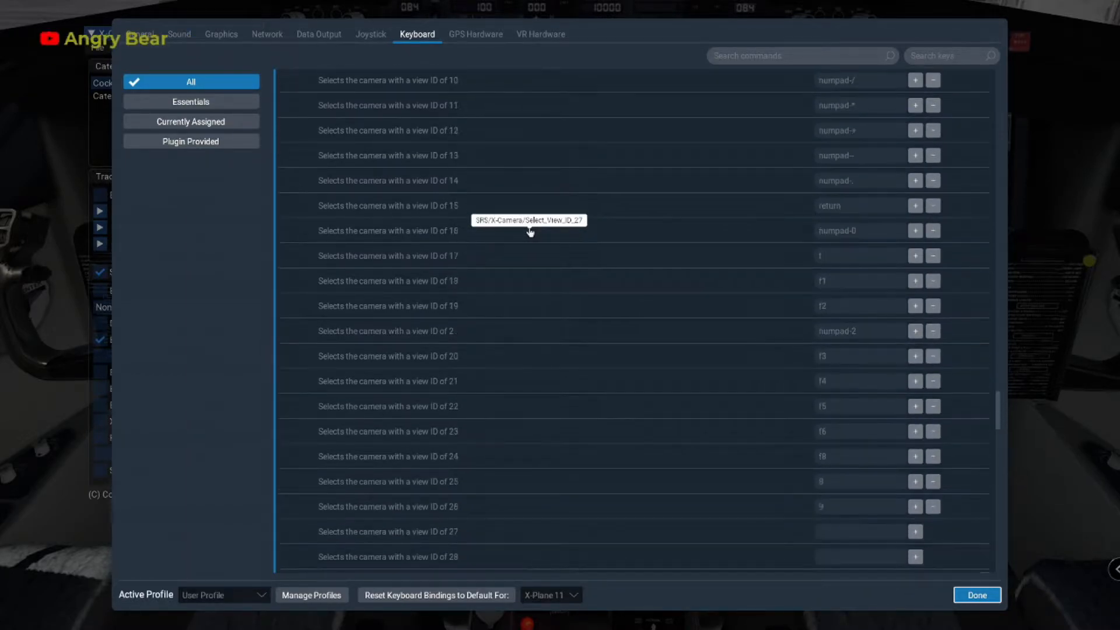
scroll(529, 232, "up", 2)
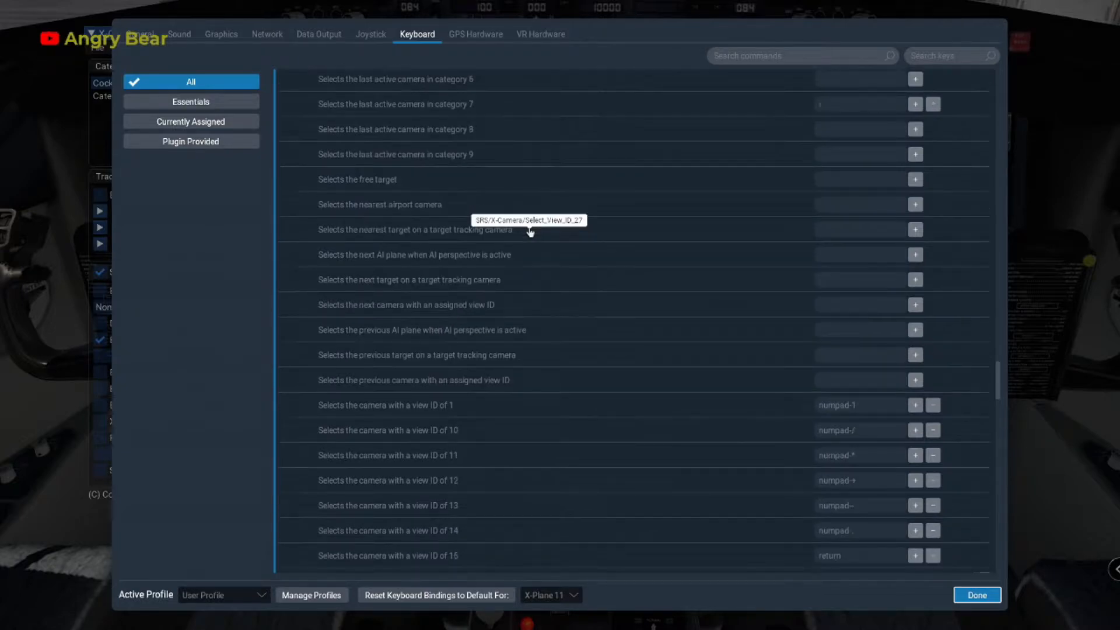
scroll(530, 232, "down", 2)
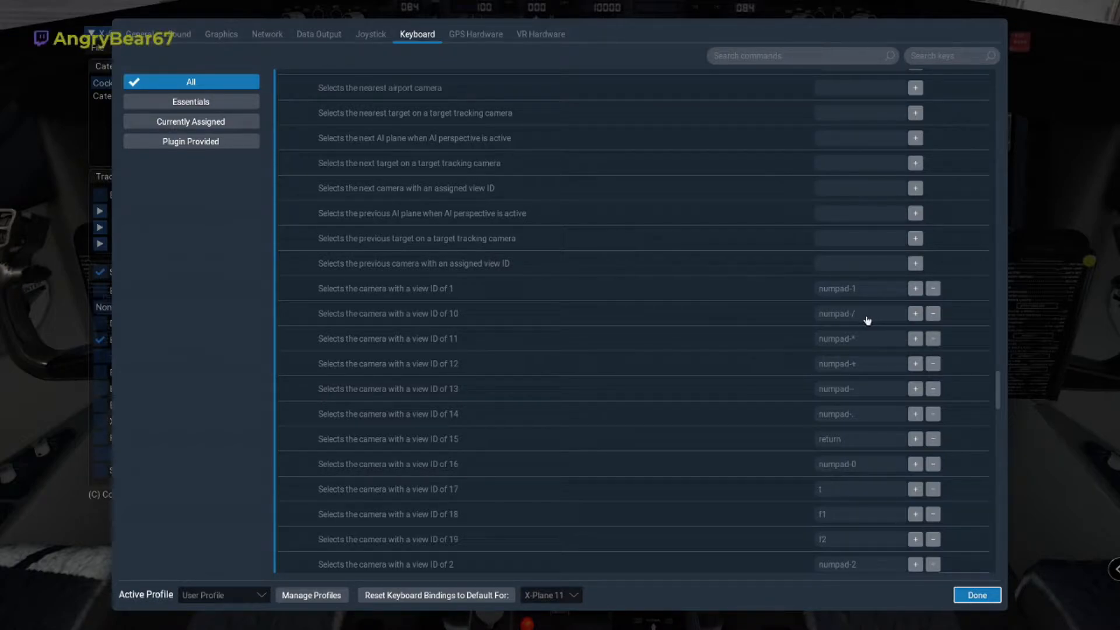
left_click(977, 595)
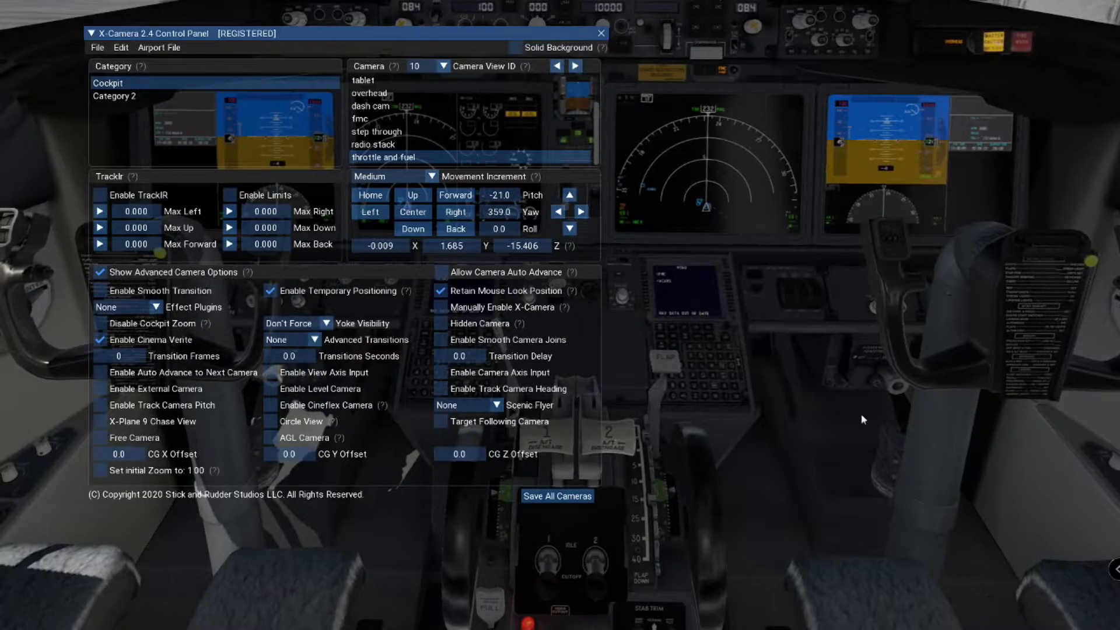
- Save all cameras with the throttle and fuel view ID kept at 10, and switch to the camera with view ID 5
left_click(444, 67)
left_click(566, 496)
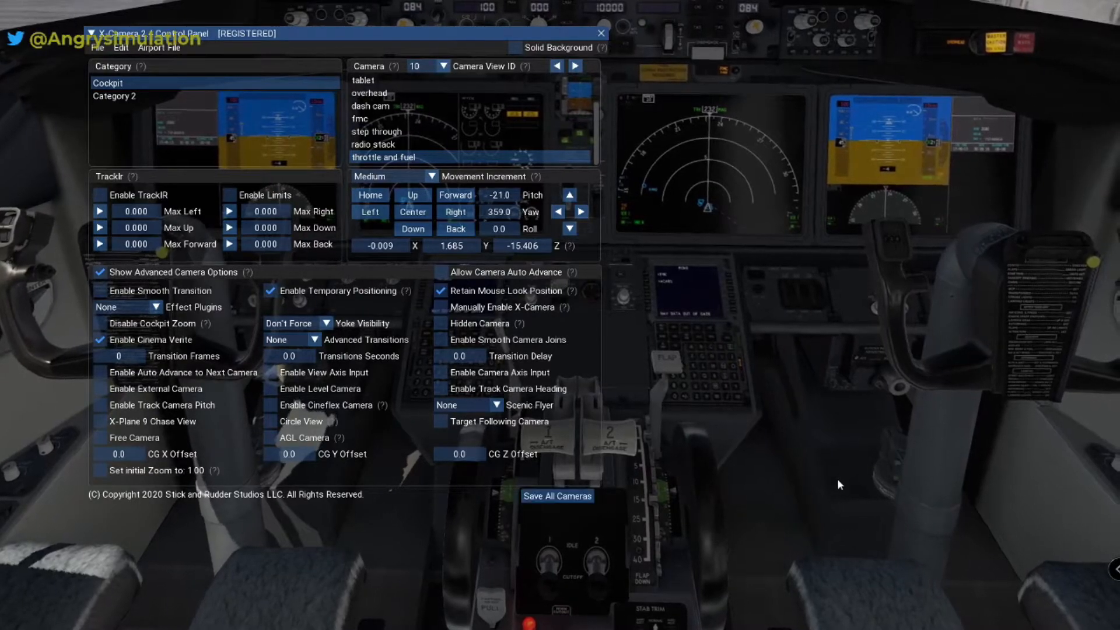
key("5")
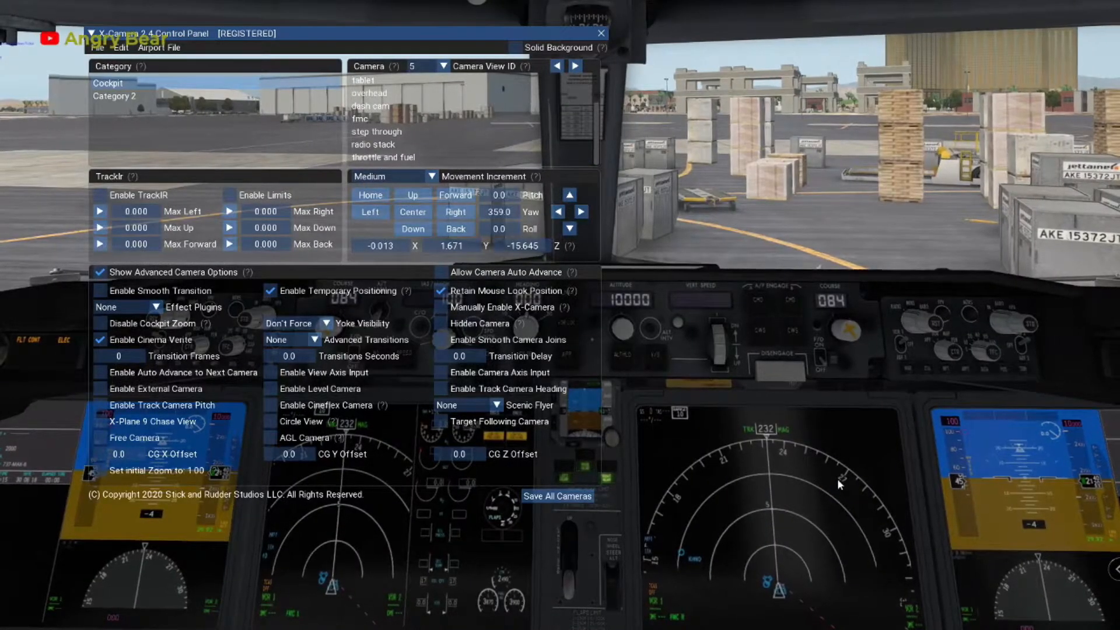
- Switch to the throttle and fuel camera with view ID 10, save all cameras and collapse the X-Camera control panel
key("0")
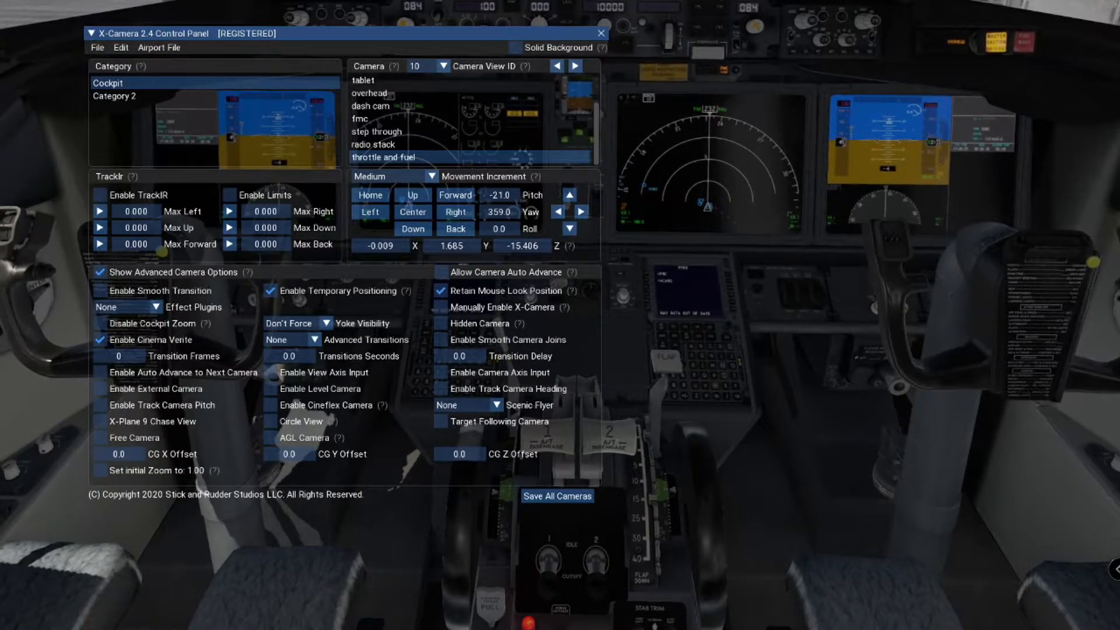
left_click(587, 496)
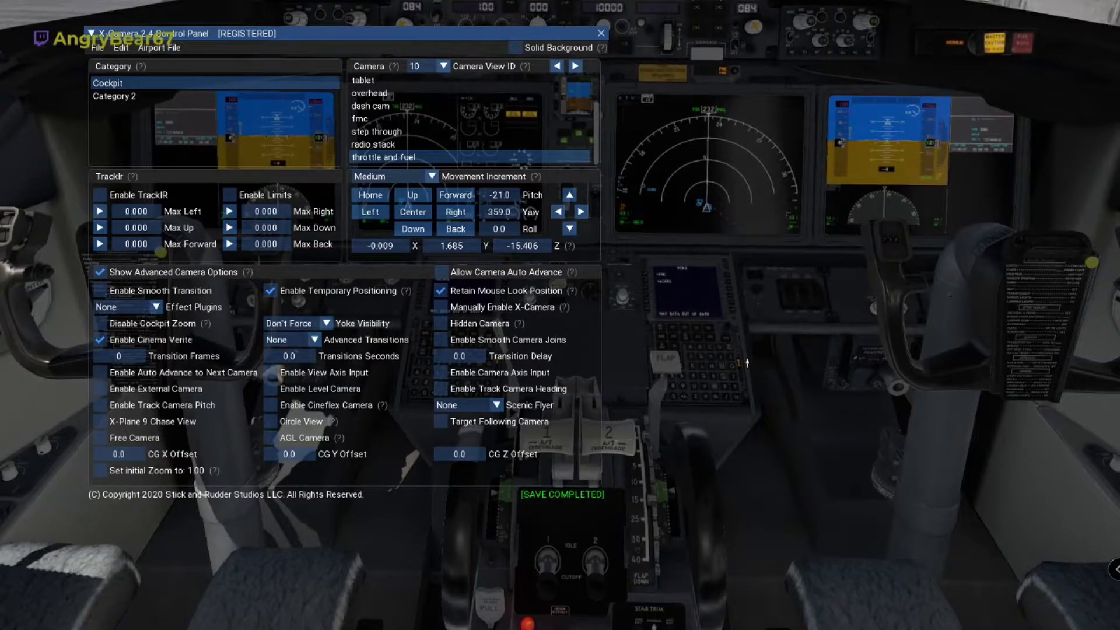
left_click(93, 34)
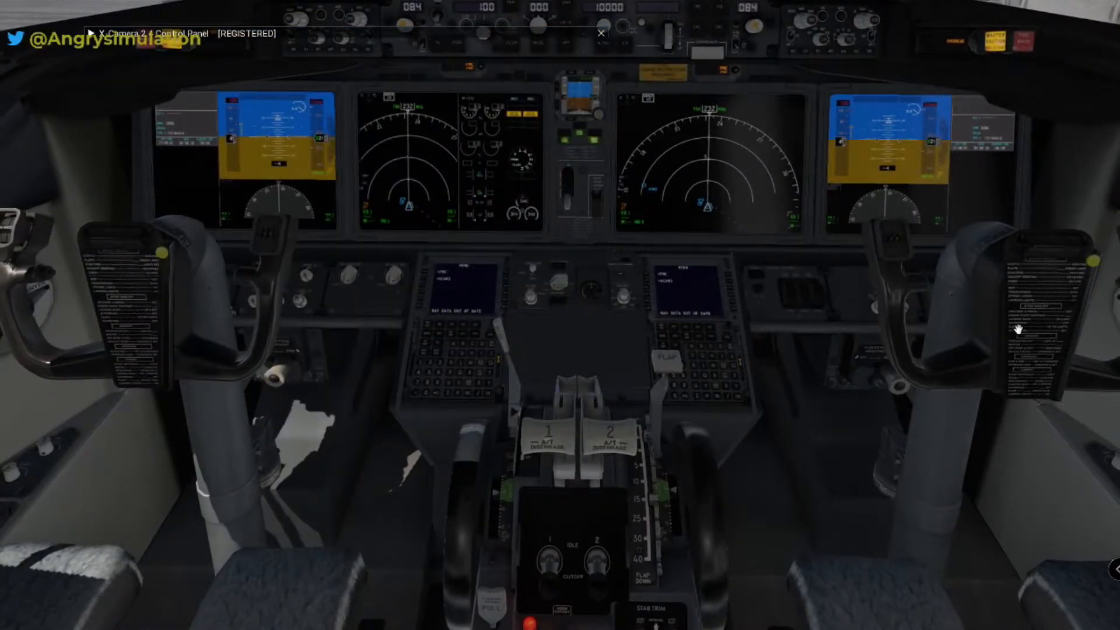
- Test switching through the cockpit cameras in order of their view IDs, from 1 to 10
key("1")
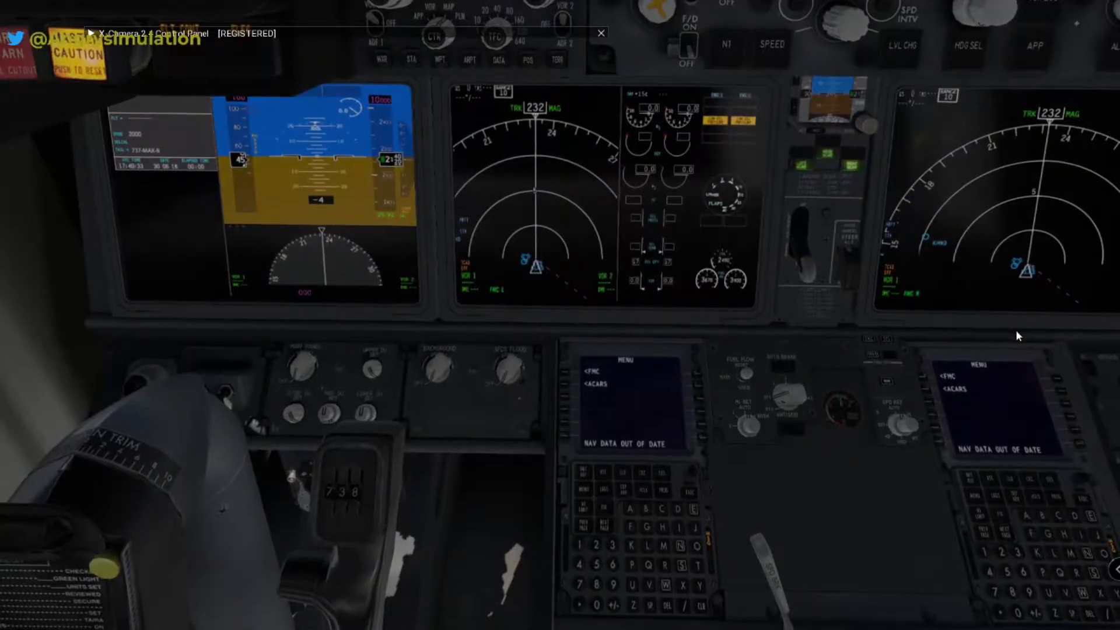
key("2")
key("3")
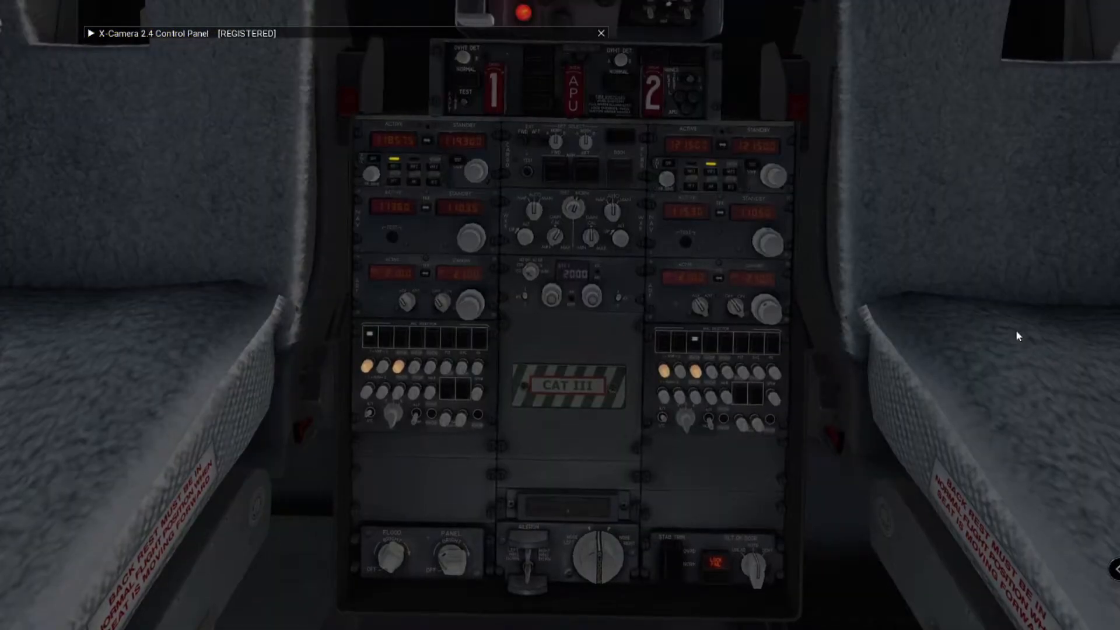
key("1")
key("4")
key("5")
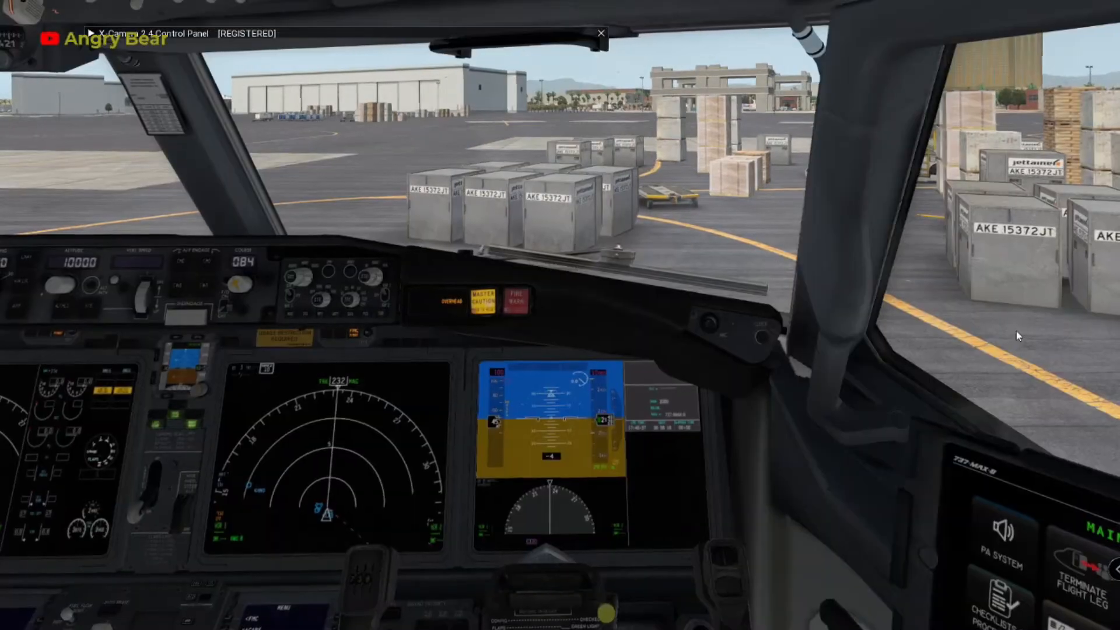
key("6")
key("7")
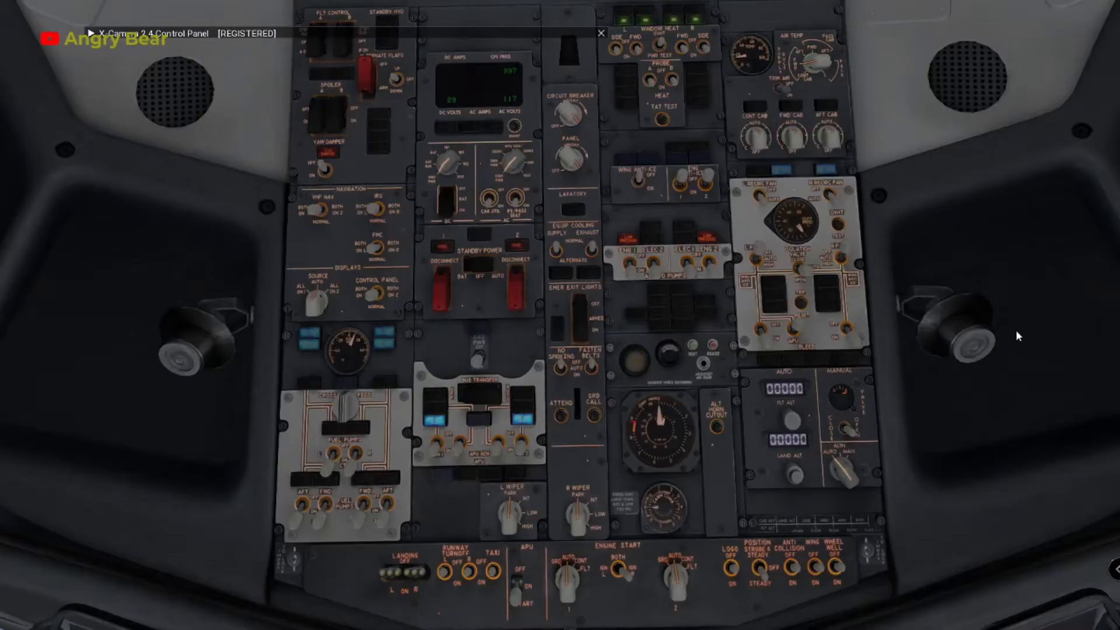
key("8")
key("9")
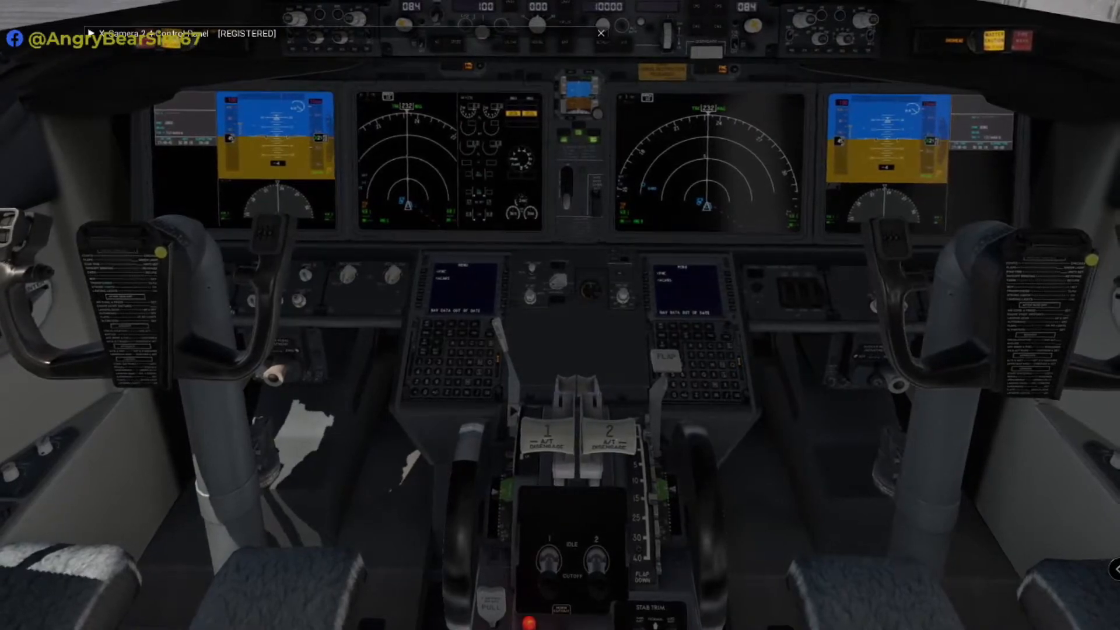
key("0")
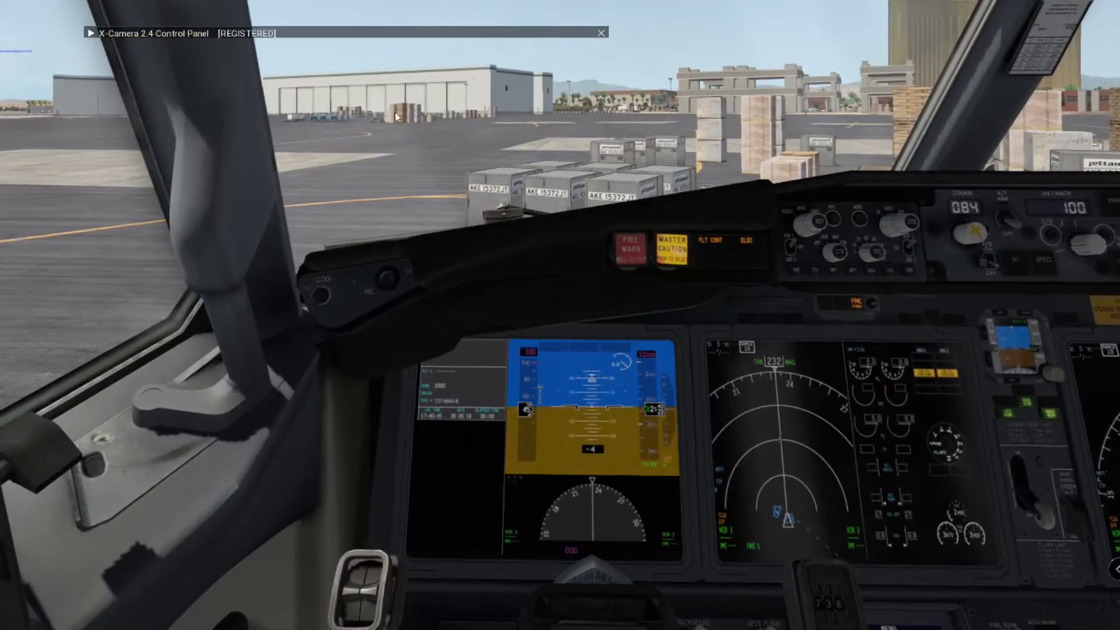
- Expand the X-Camera control panel and rename Category 2 as cabin
left_click(91, 34)
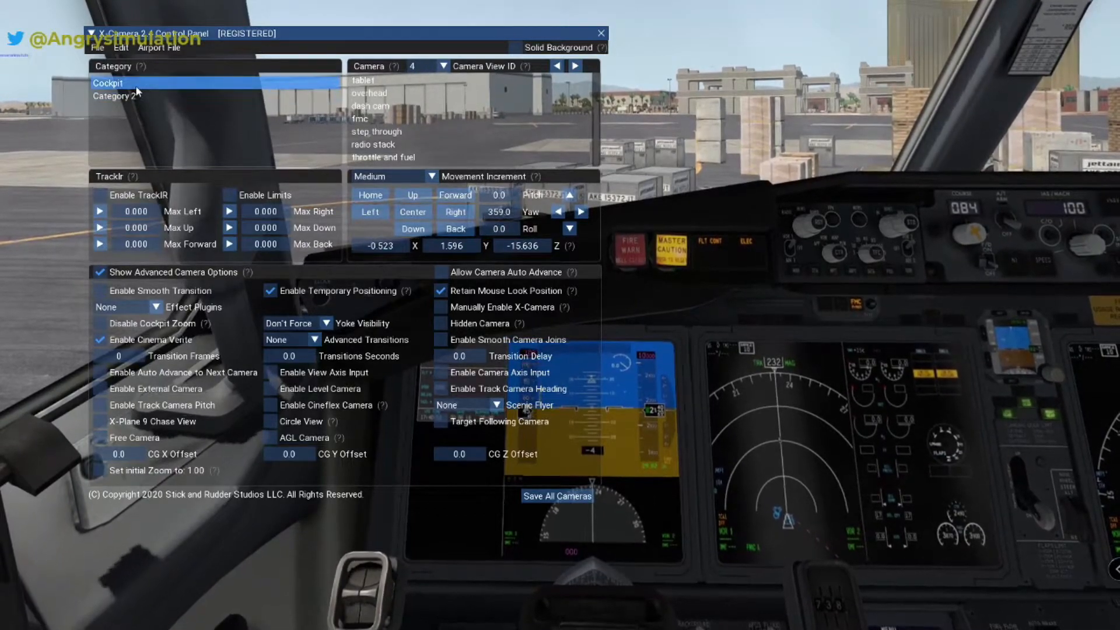
left_click(143, 95)
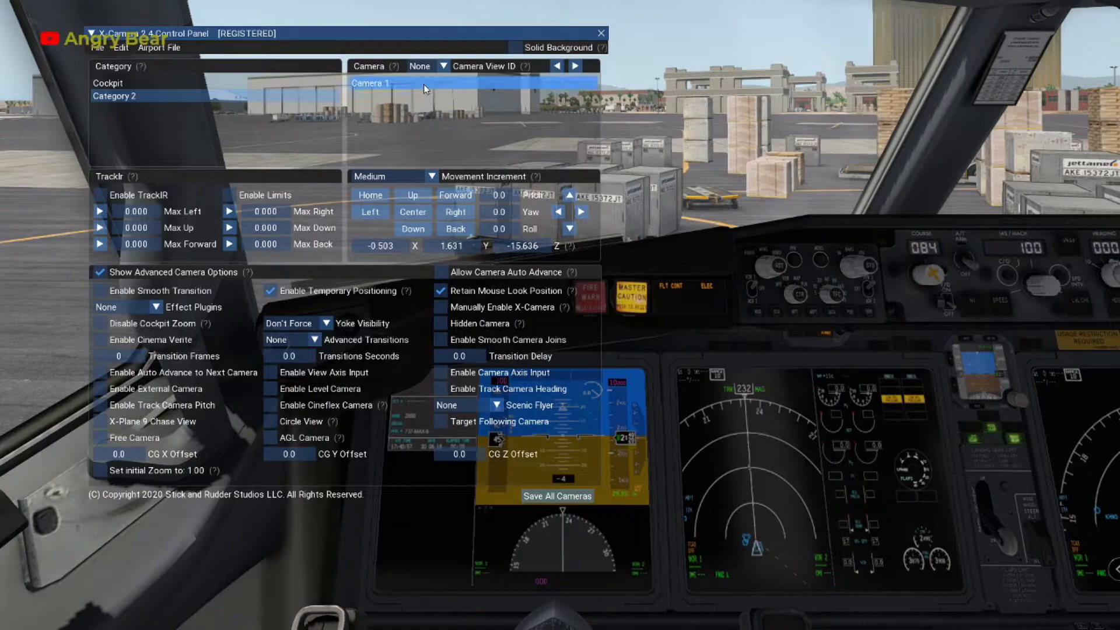
right_click(122, 96)
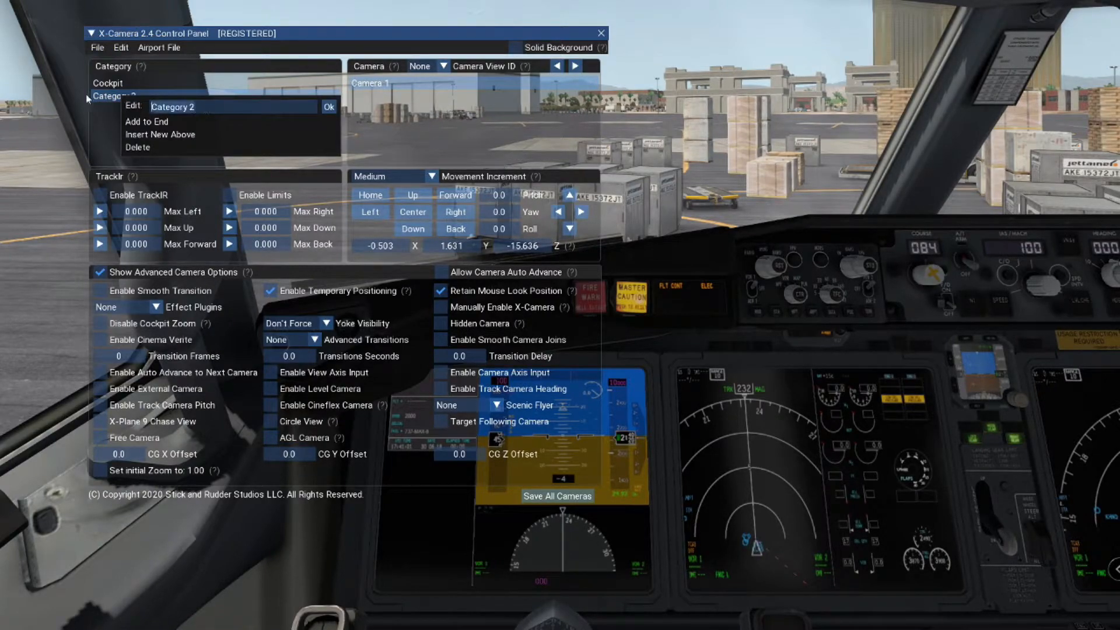
type("cabin")
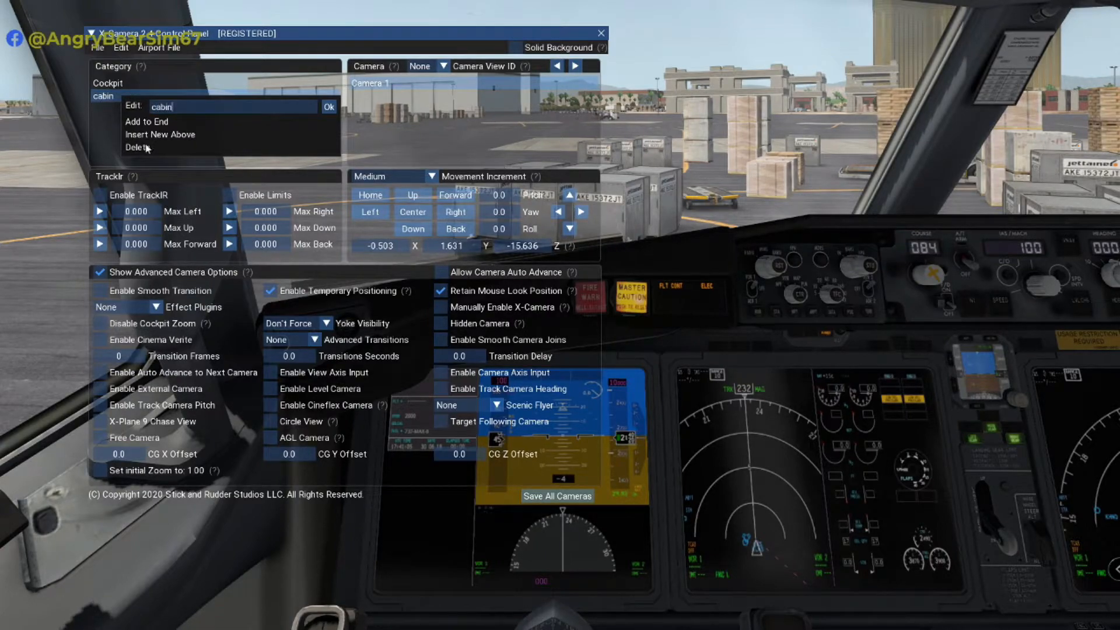
left_click(326, 108)
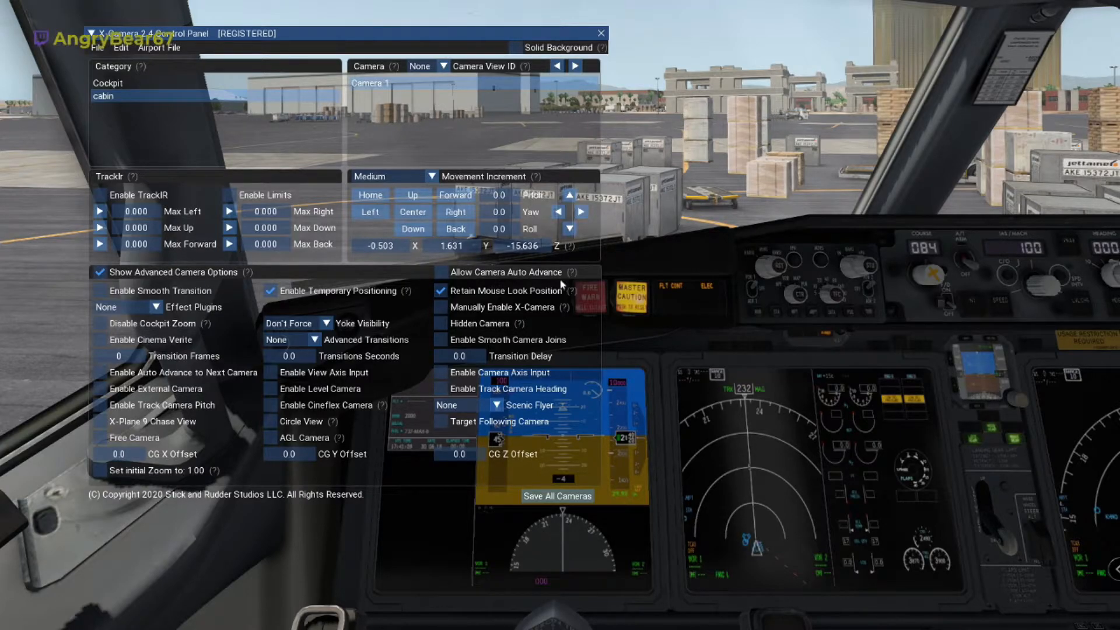
- Turn the cabin category's Camera 1 rearward to yaw 189 and move it to the centerline facing the cabin doorway
key("e")
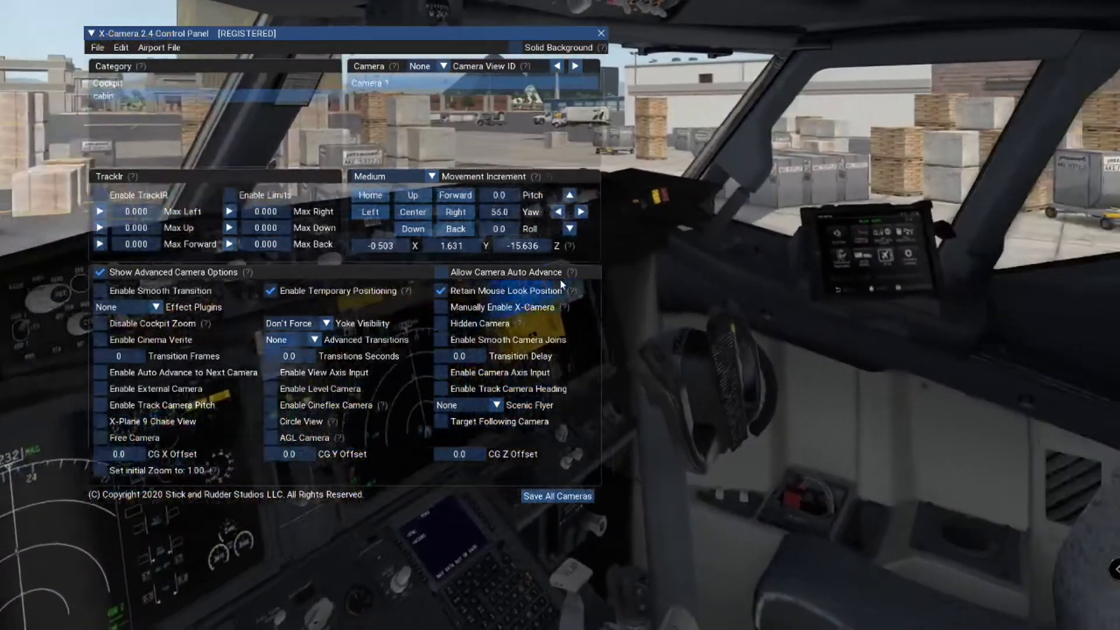
key("e")
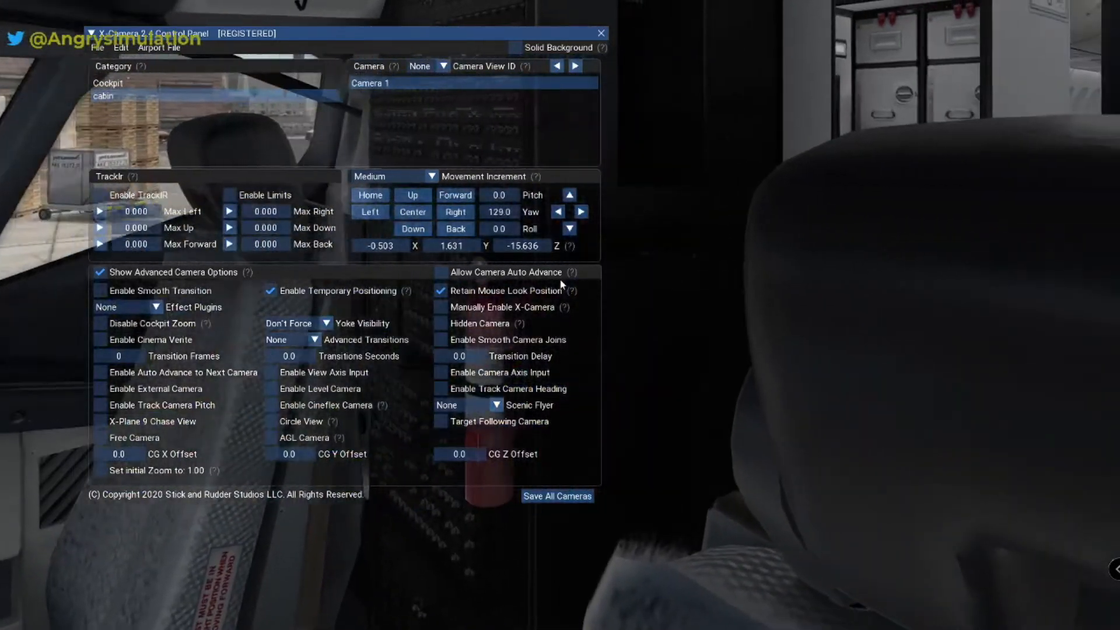
key("e")
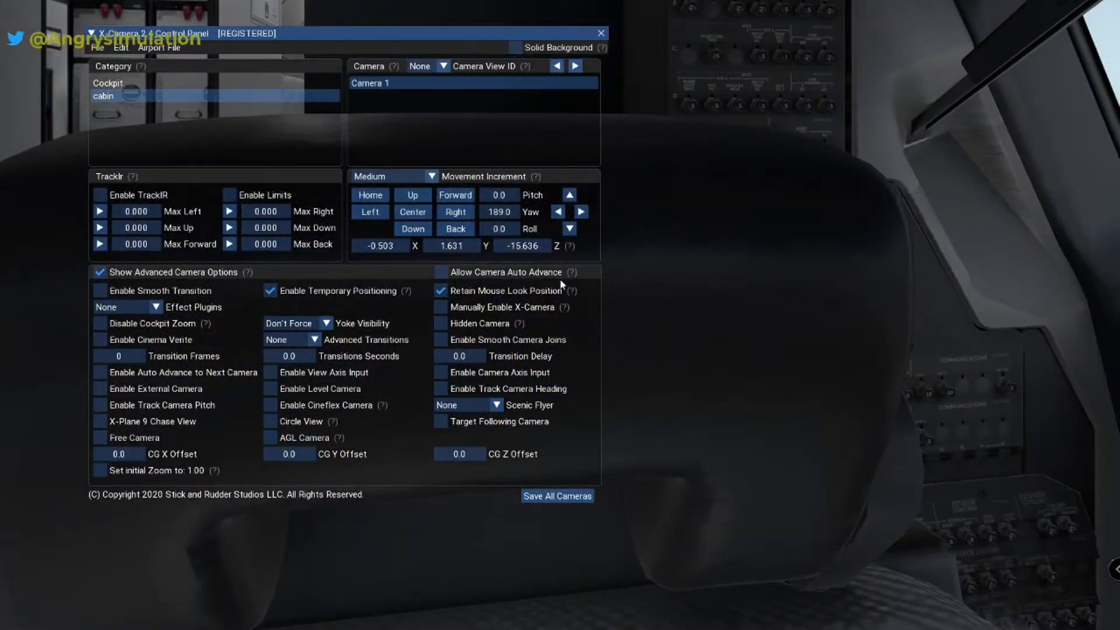
key("Left")
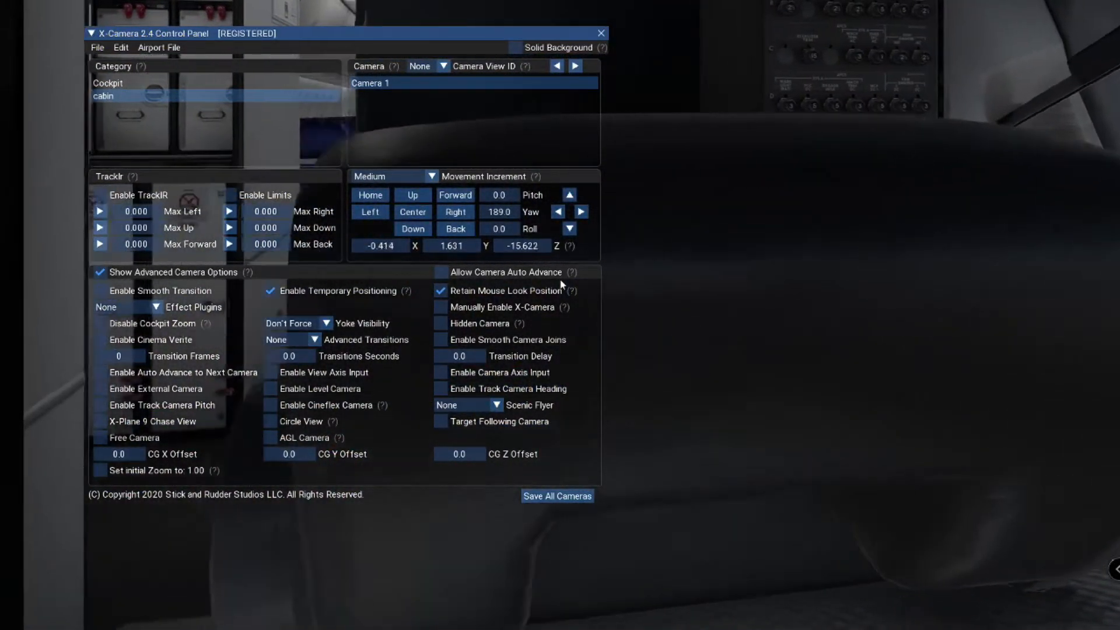
key("Left")
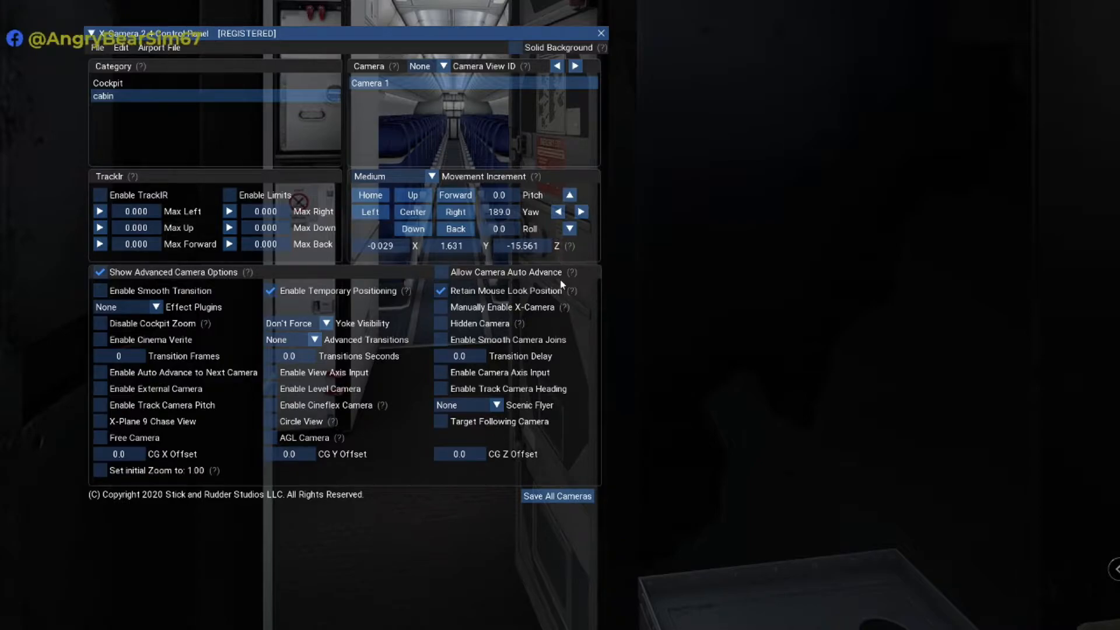
key("Up")
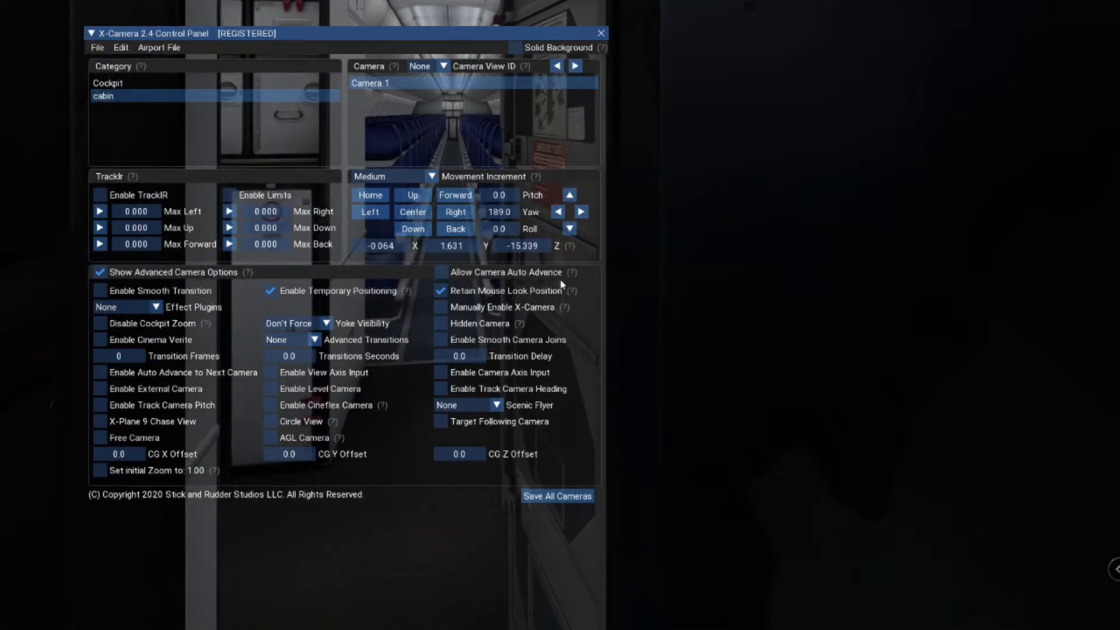
- Set the movement increment to Large and move Camera 1 down the cabin aisle to about Z 6.5, lowered to about Y 1.53
left_click(431, 177)
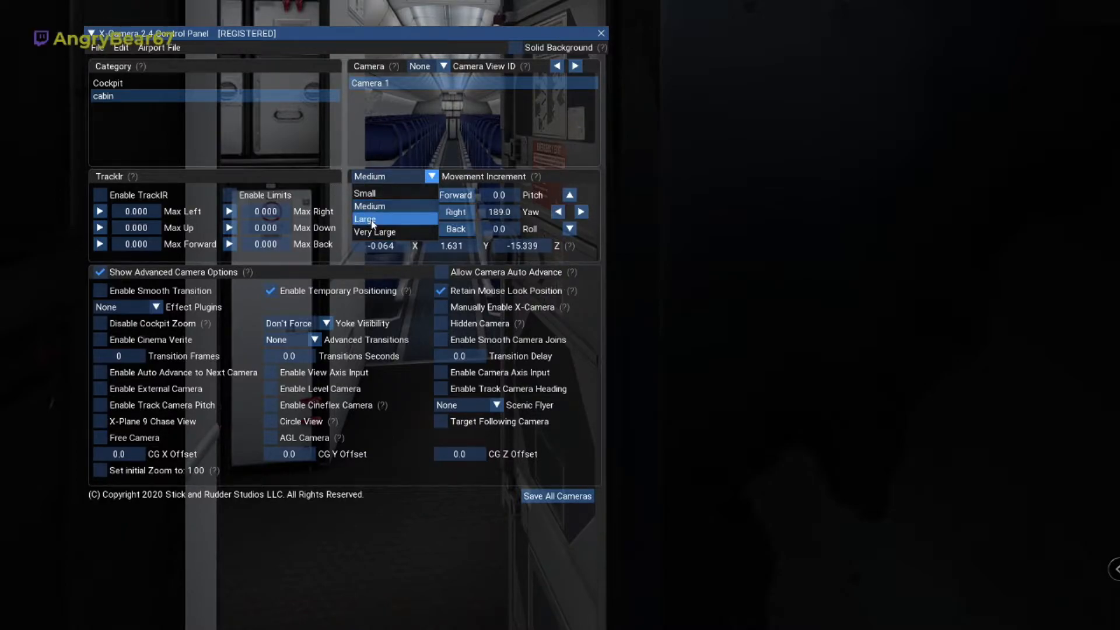
left_click(372, 220)
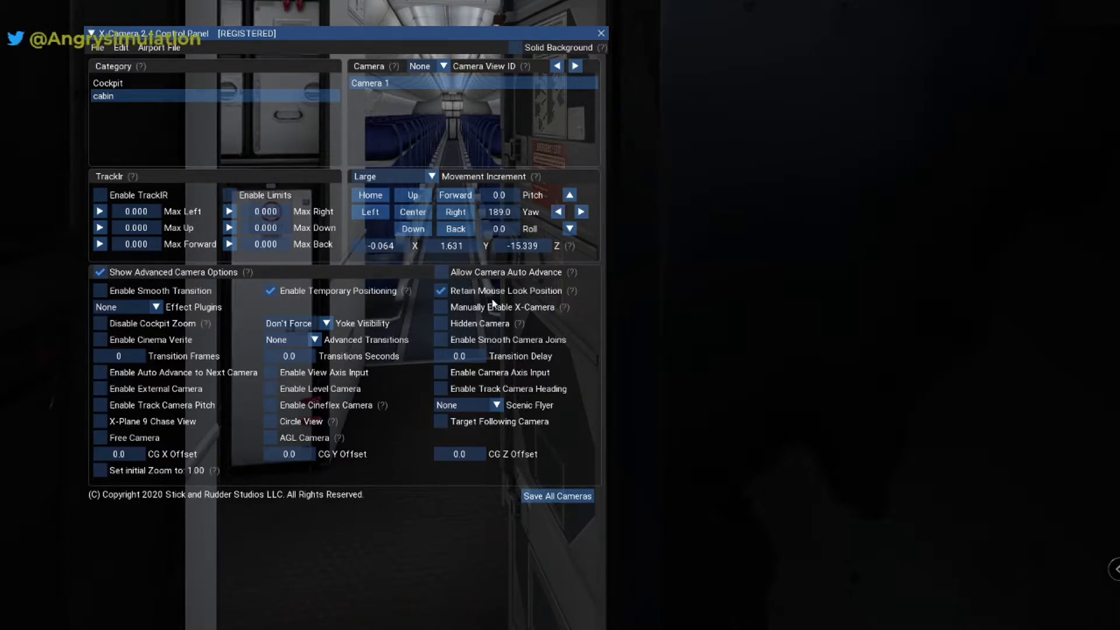
key("period")
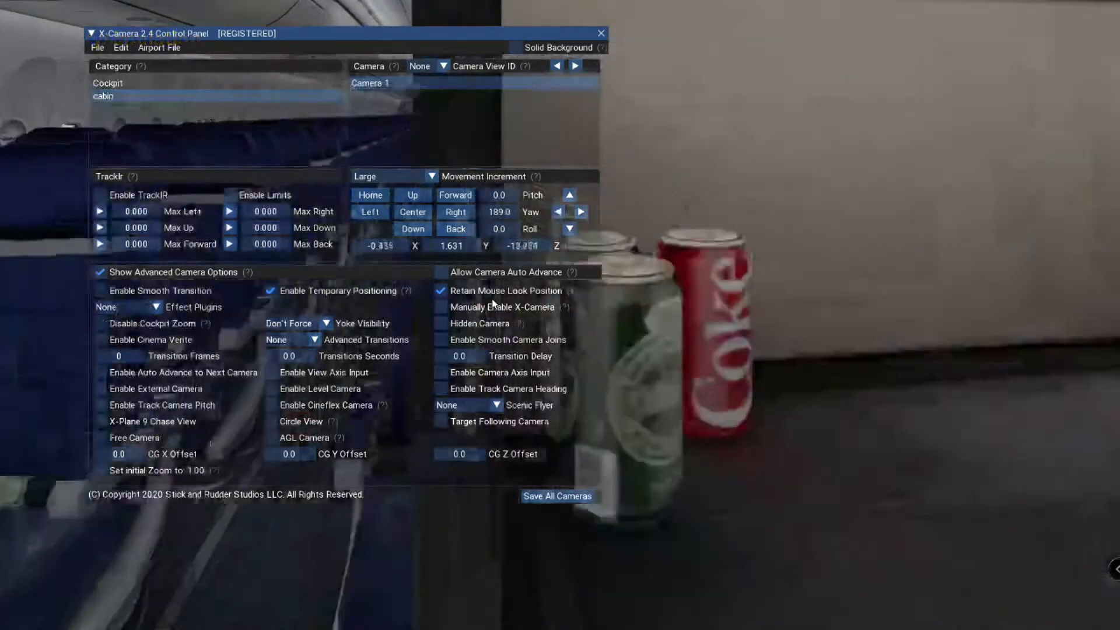
key("Left")
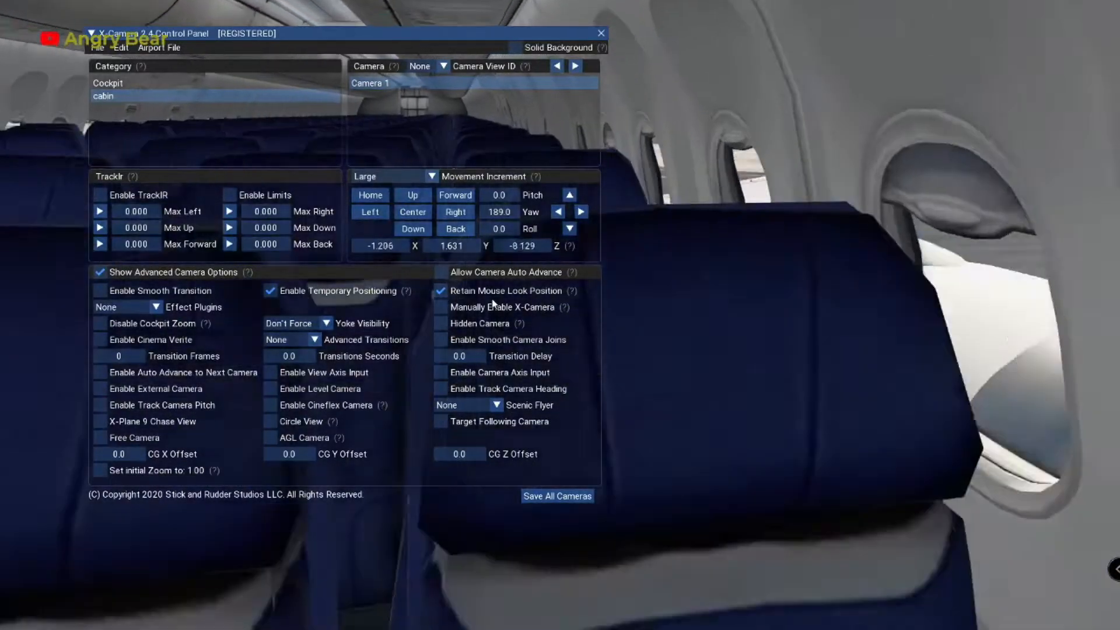
key("period")
key("Left")
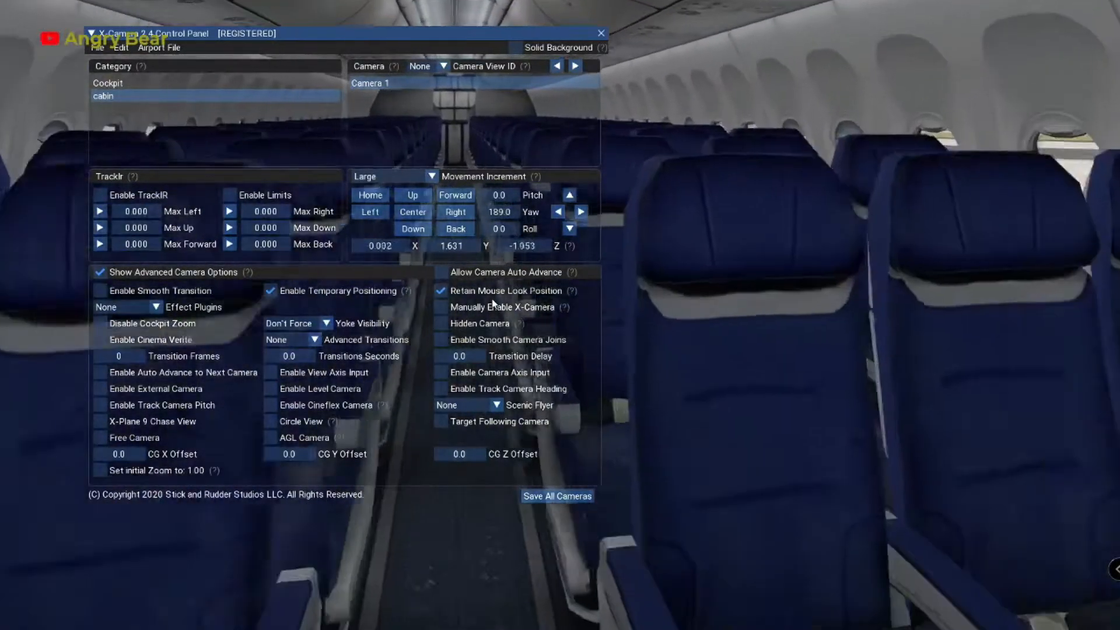
key("Down")
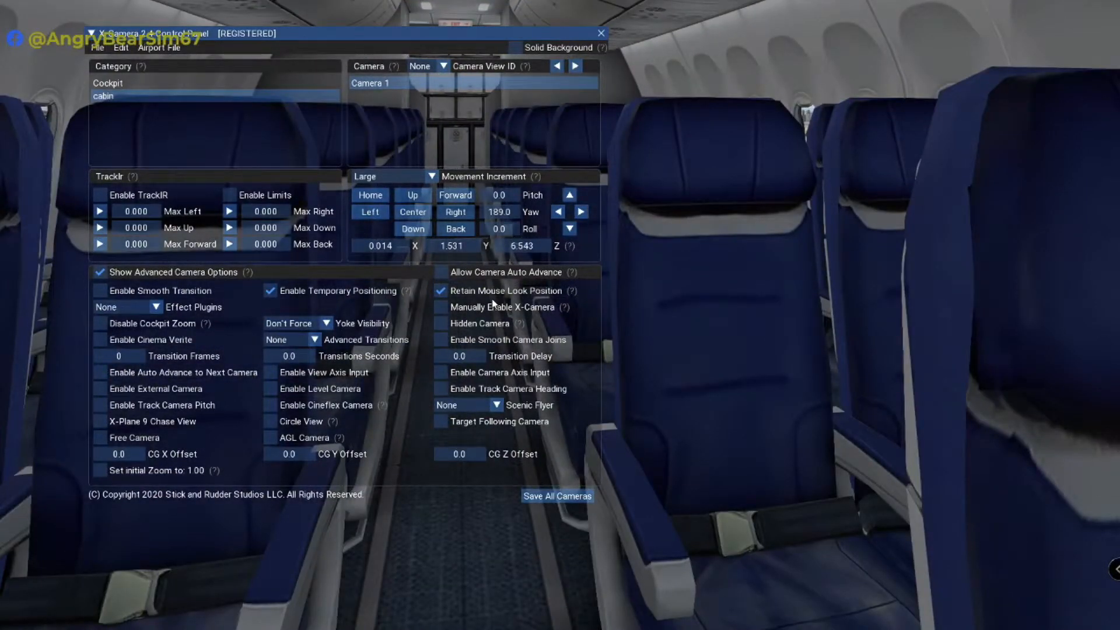
- Set the movement increment to Medium and turn Camera 1 around to face forward along the aisle at yaw 7
key("e")
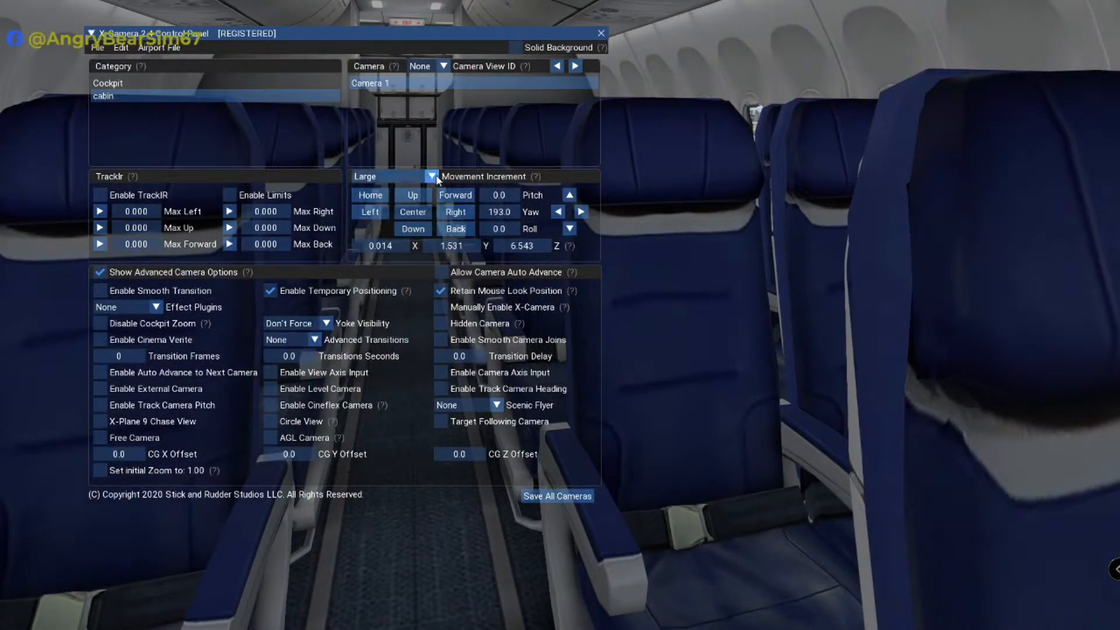
left_click(432, 176)
left_click(408, 204)
key("e")
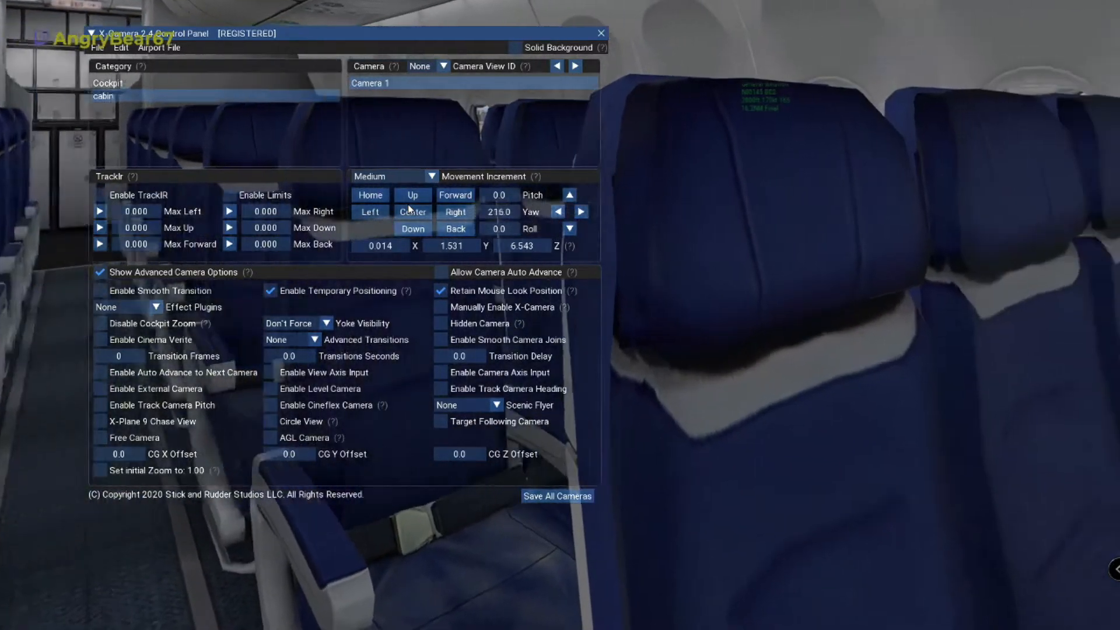
key("e")
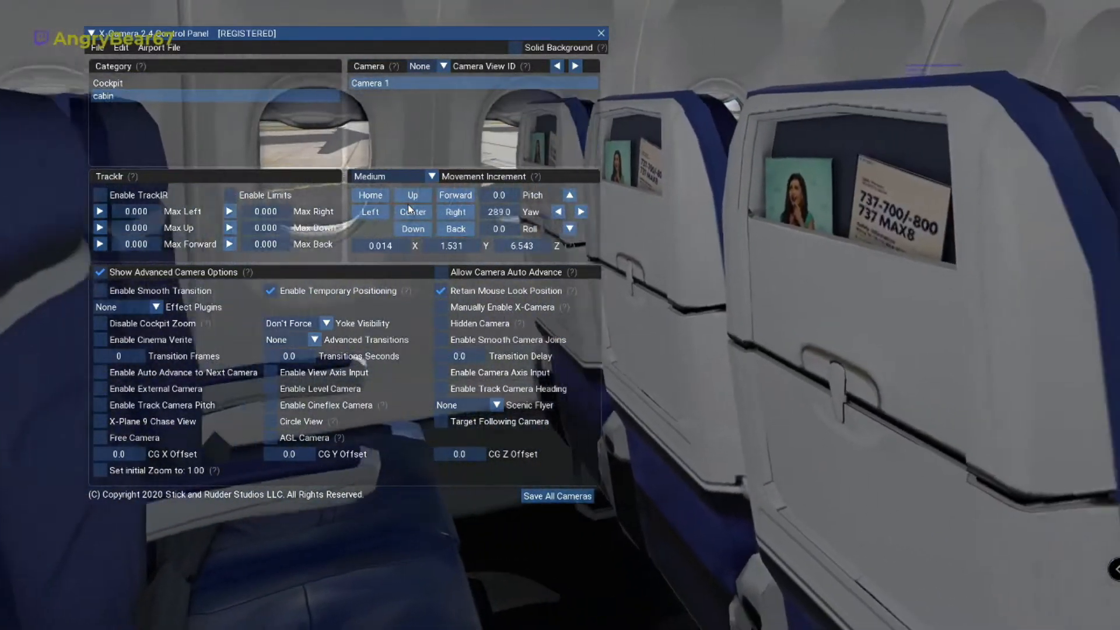
key("e")
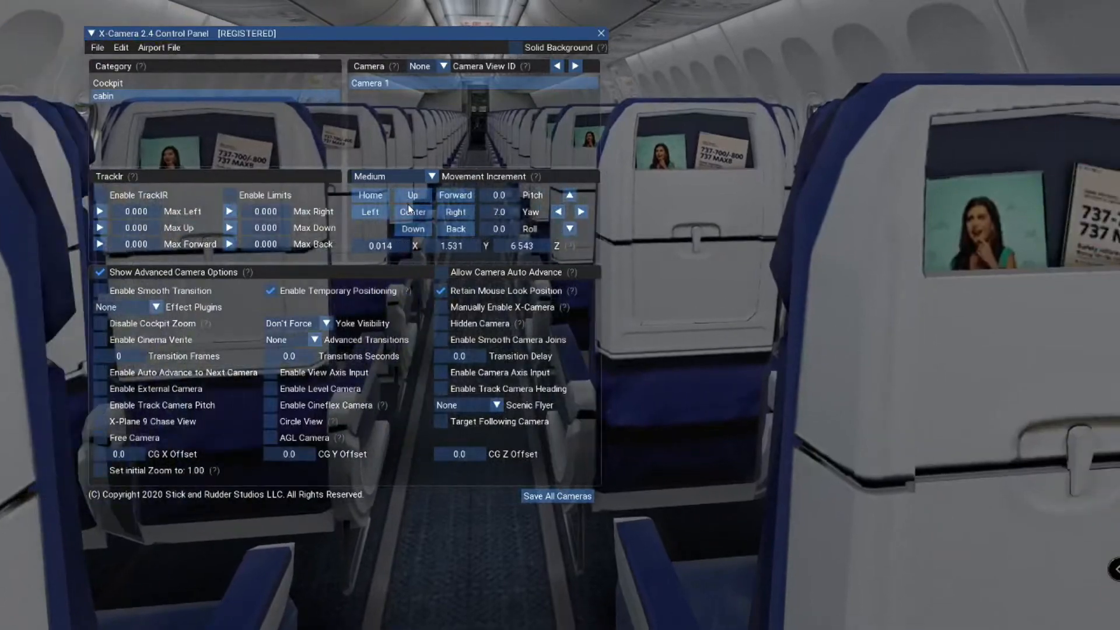
- Raise the cabin category's Camera 1 to about Y 1.66, move it forward to about Z 6.0, and turn it to yaw 303
left_click(410, 203)
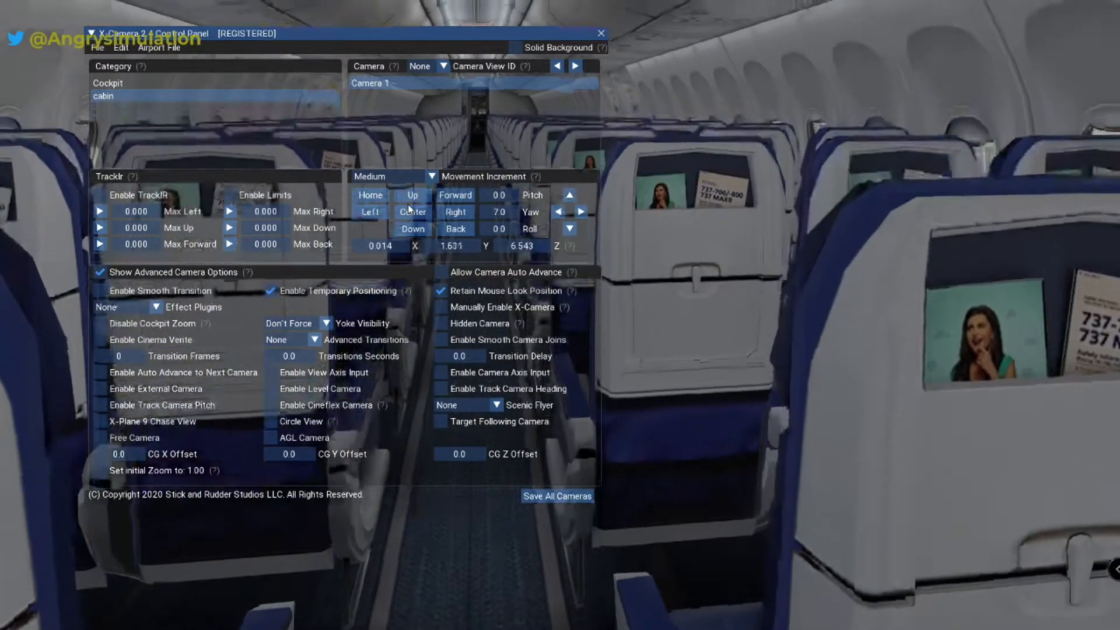
key("period")
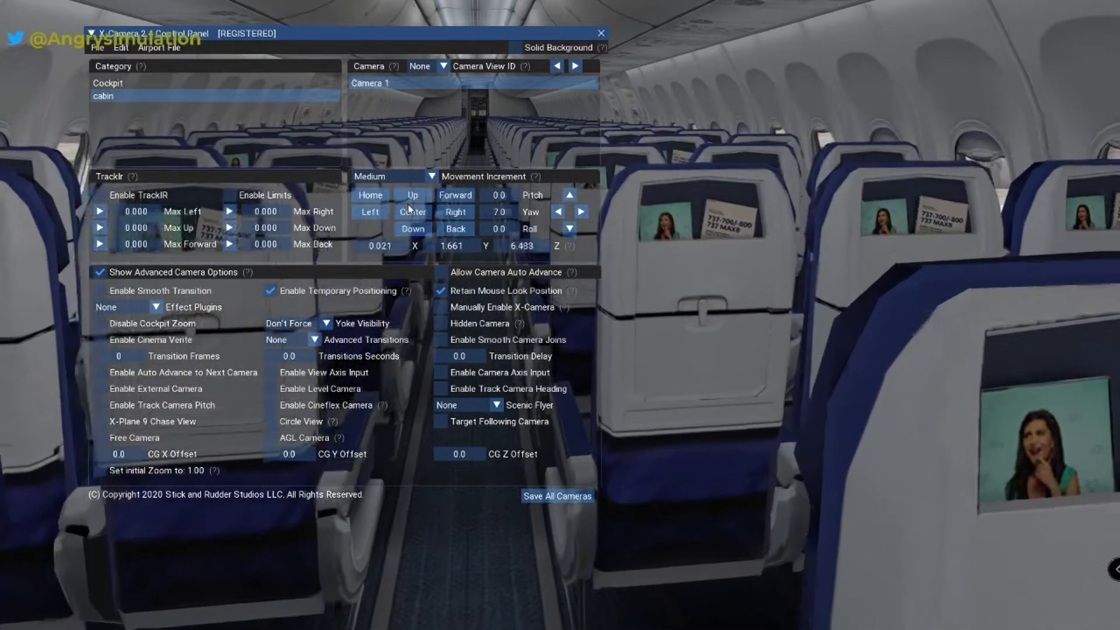
key("period")
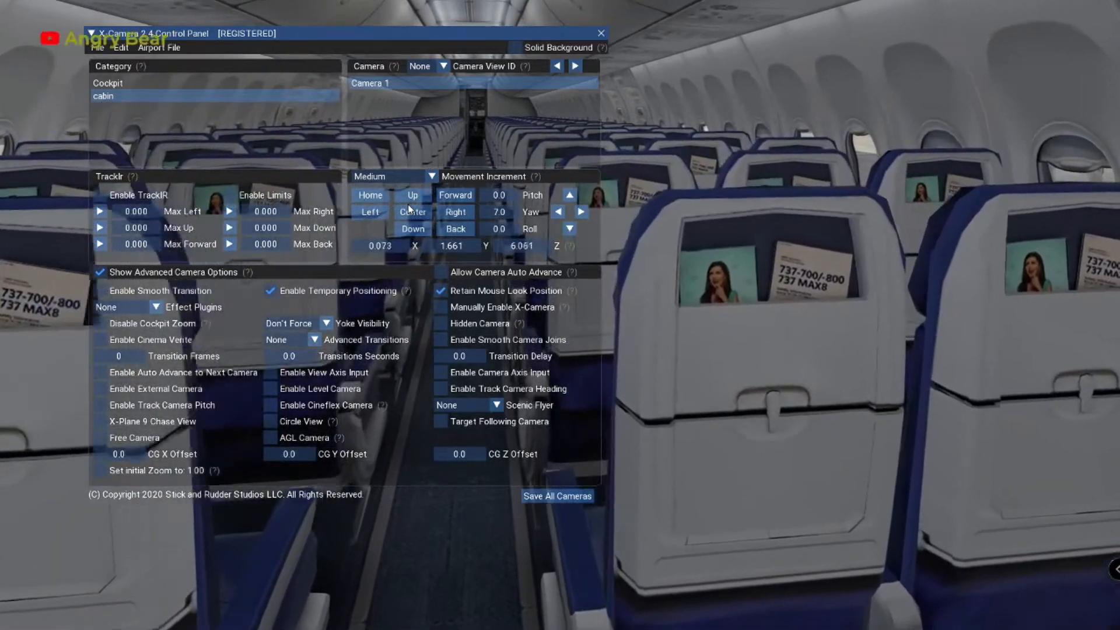
right_click(409, 209)
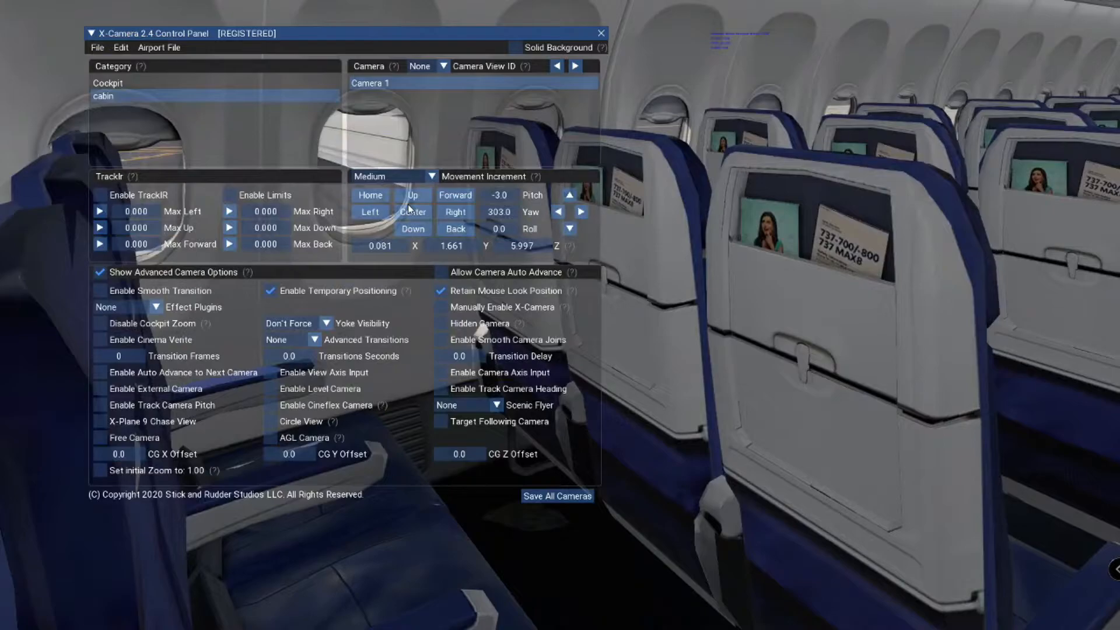
- Move Camera 1 across the seats up to the left cabin window, at about X -1.57, Y 1.47, Z 5.54
key("period")
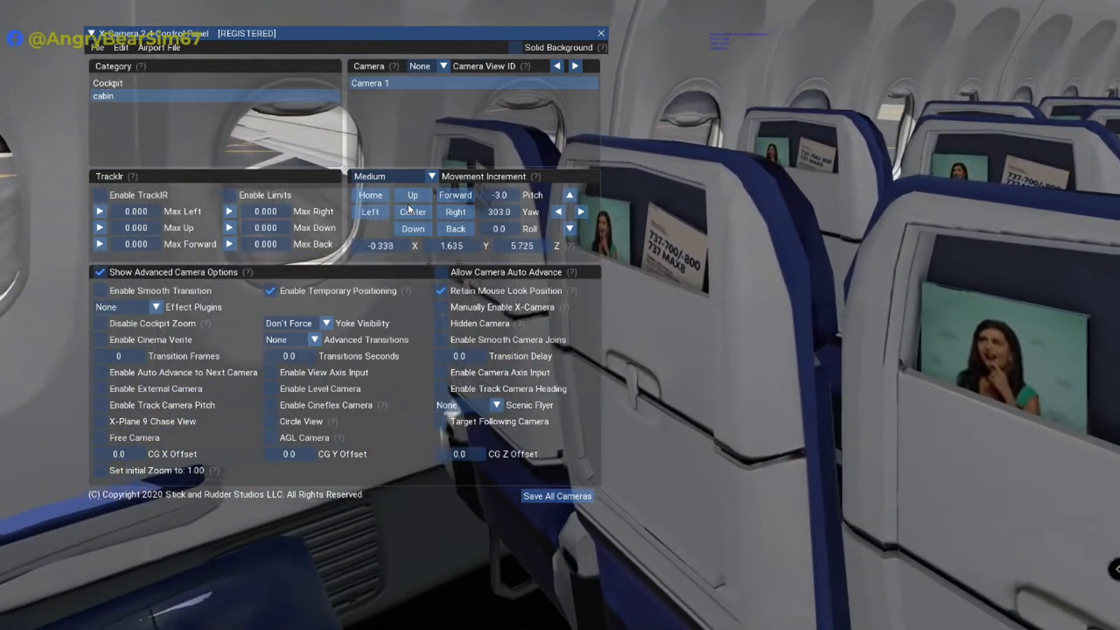
key("Left")
key("Left")
key("period")
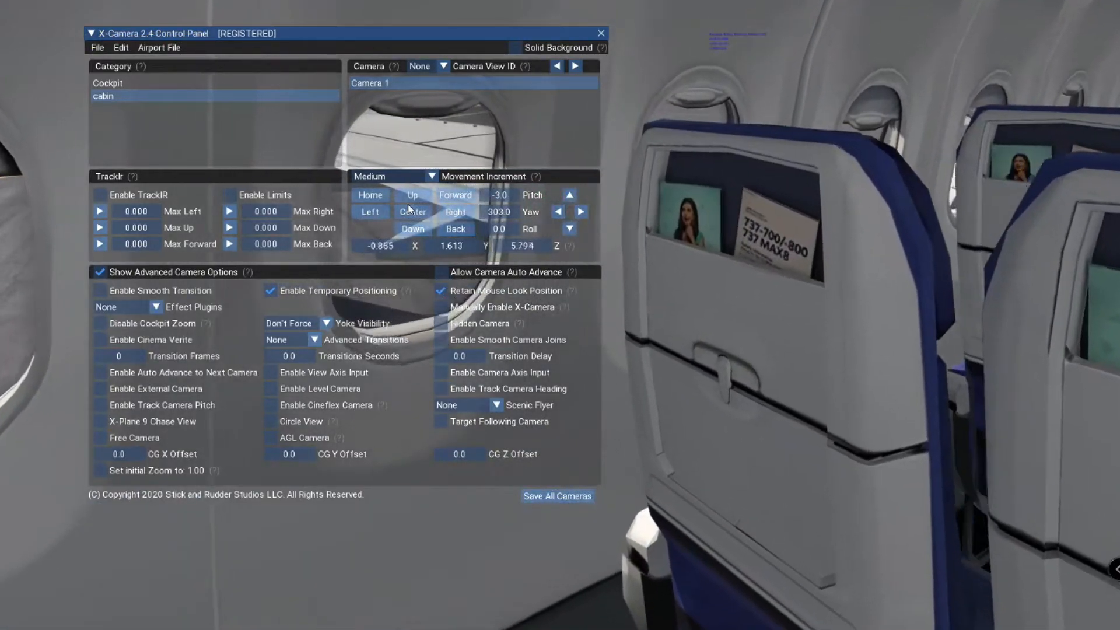
key("period")
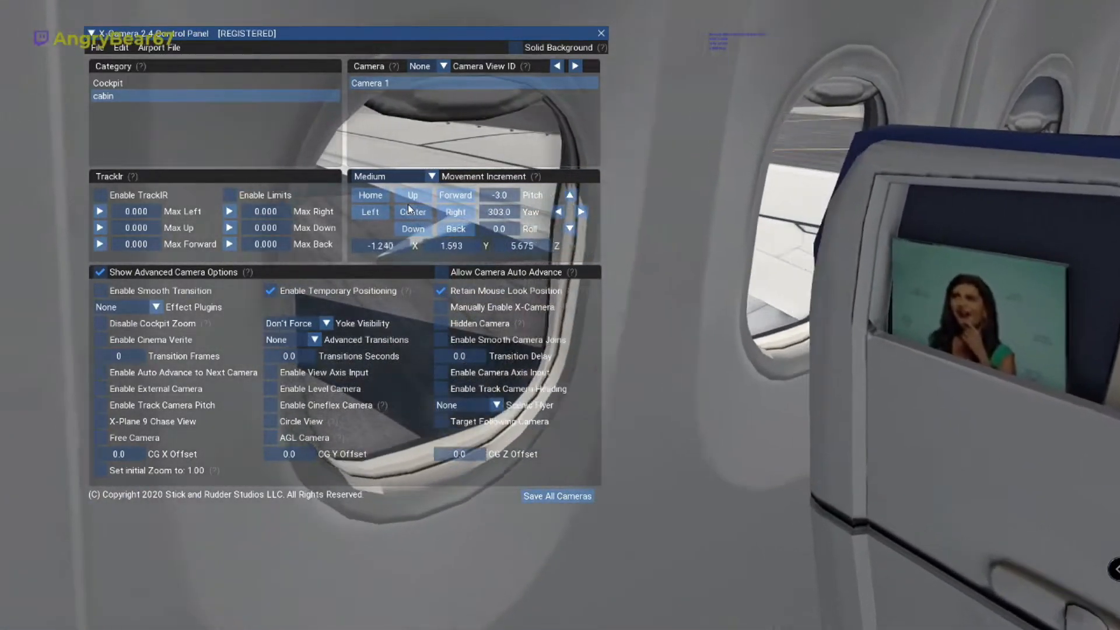
key("Left")
key("period")
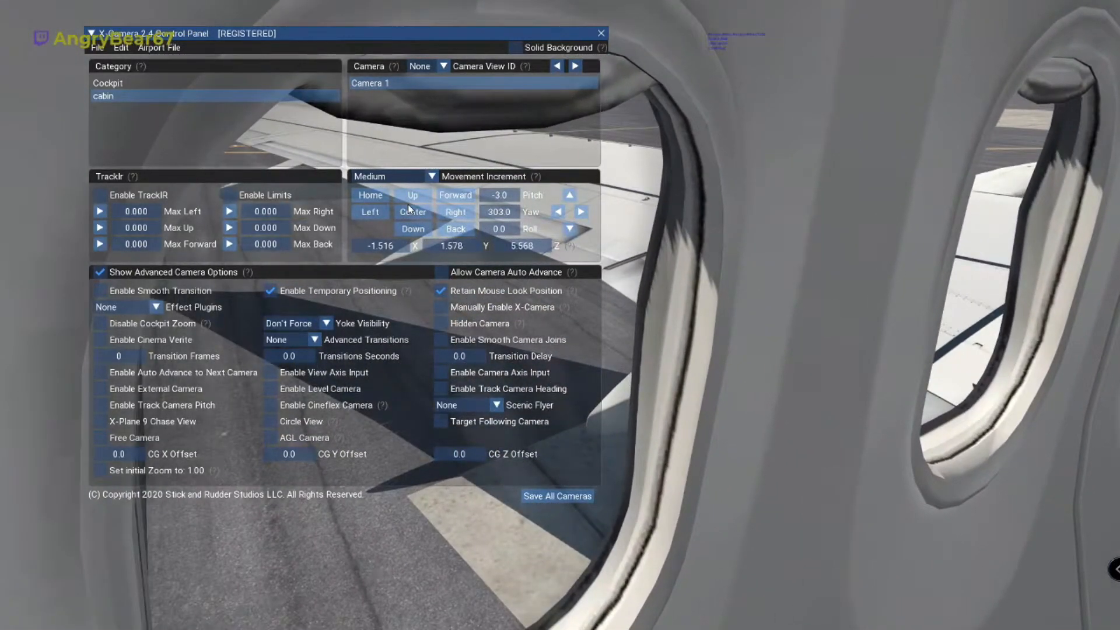
key("Down")
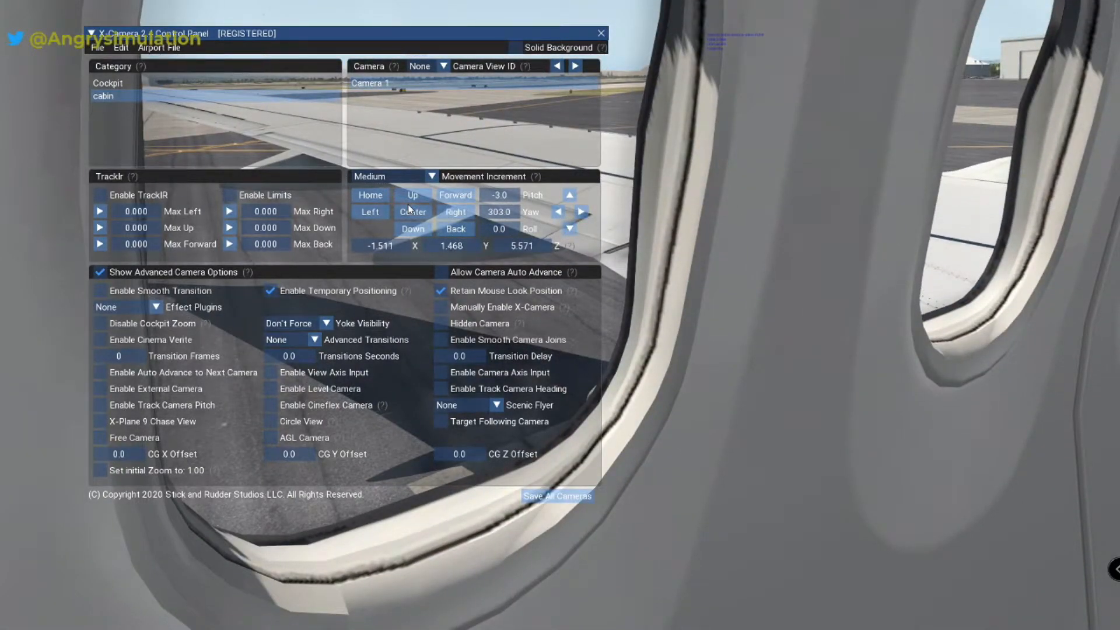
key("period")
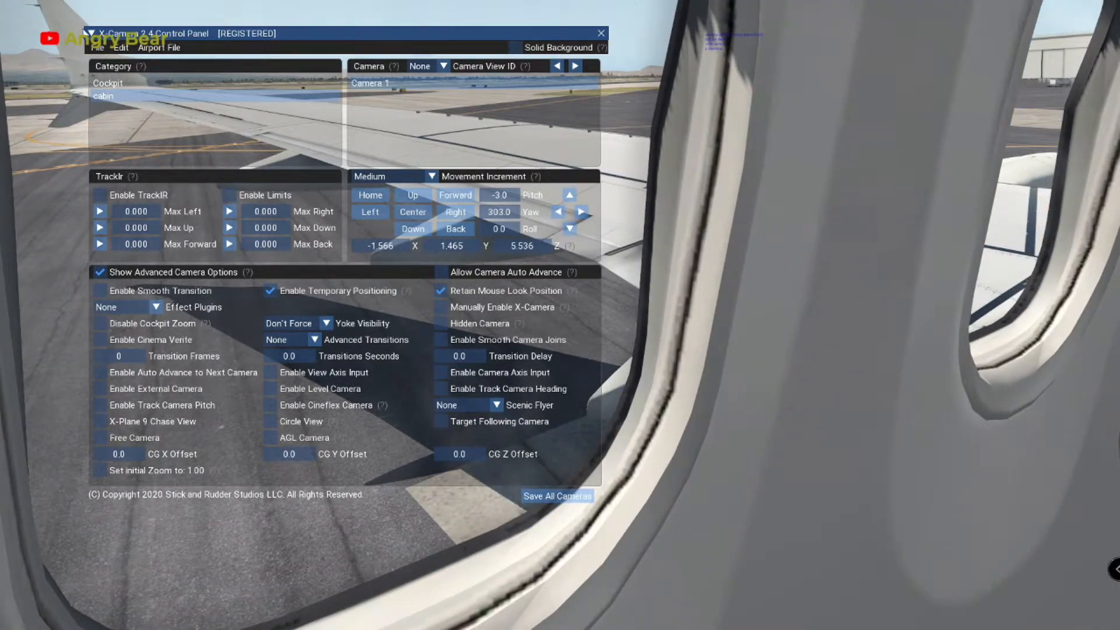
- Collapse the X-Camera panel out of the way, aim Camera 1 at the wing with pitch 2 and yaw 292, and restore the panel
left_click(89, 33)
left_click_drag(278, 35, 810, 474)
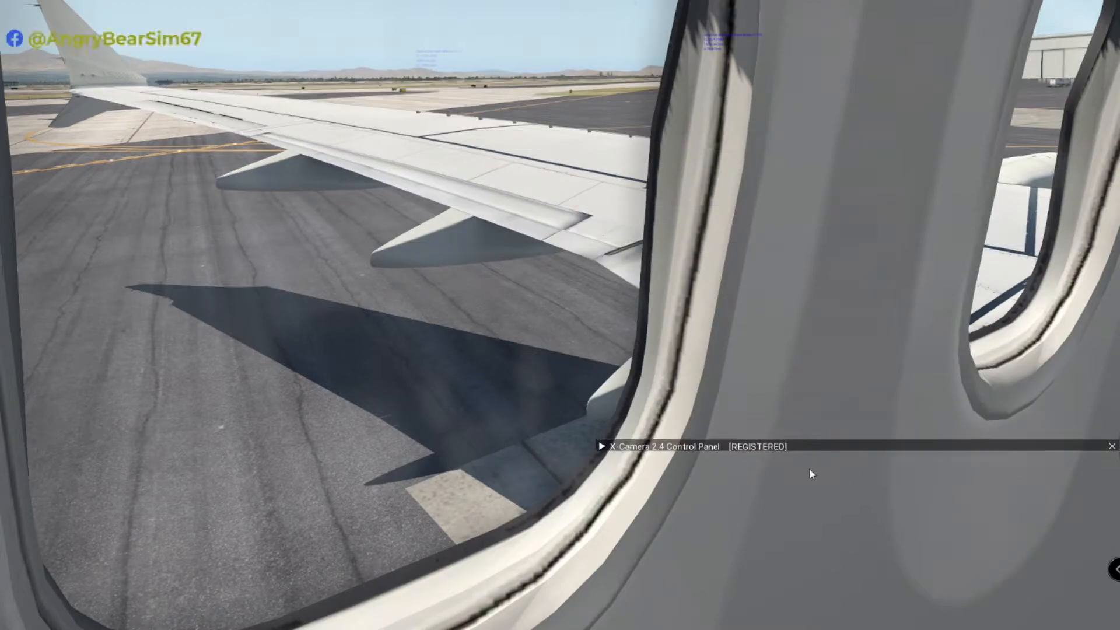
right_click(798, 479)
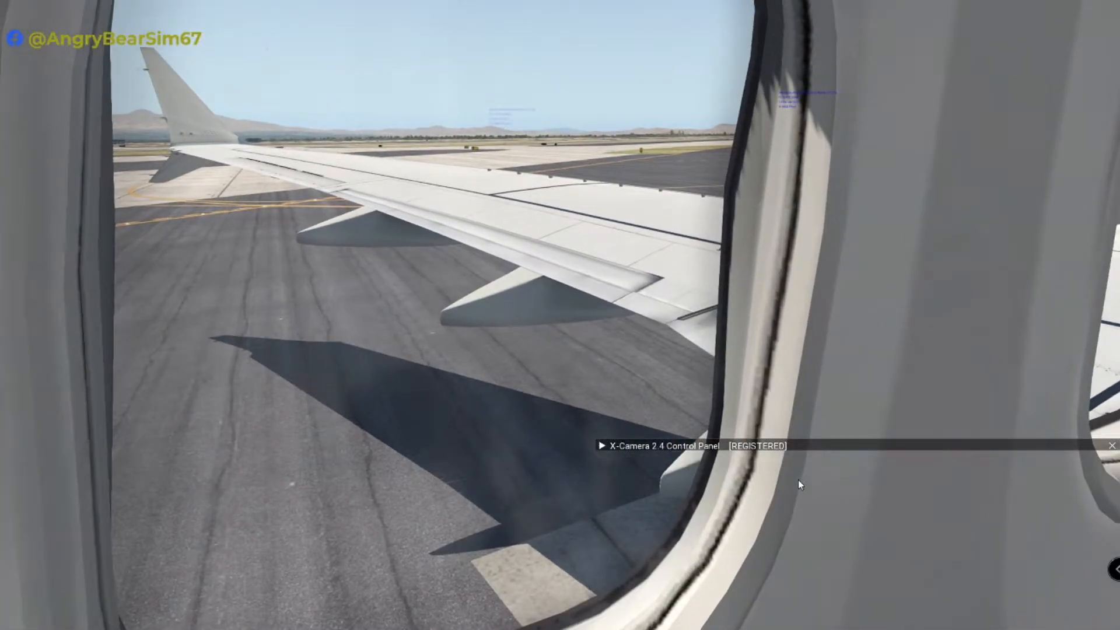
key("q")
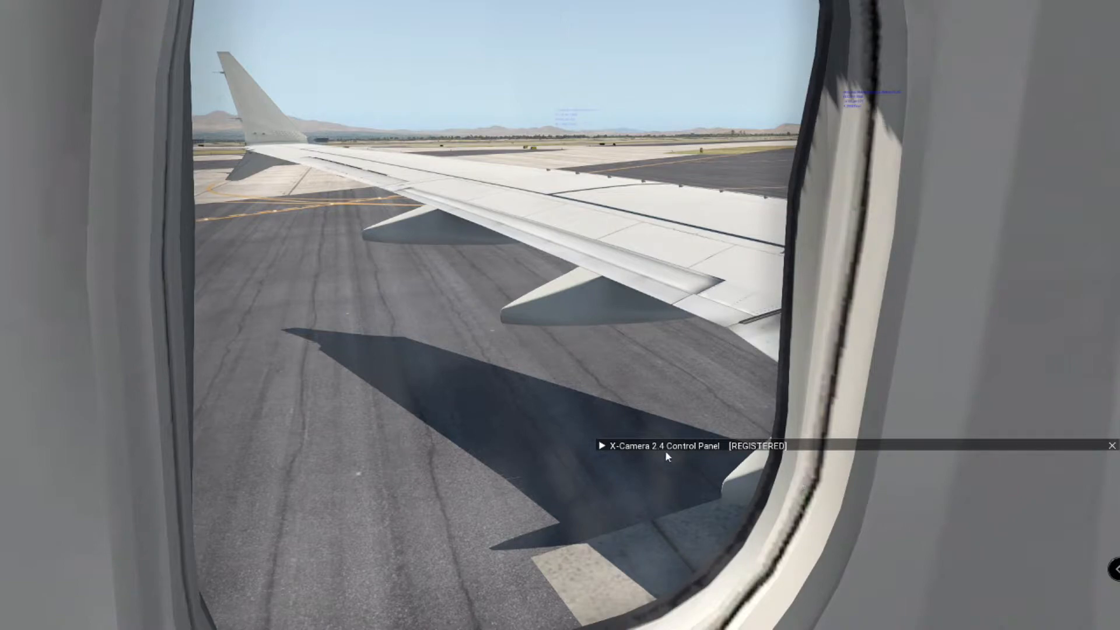
left_click(602, 446)
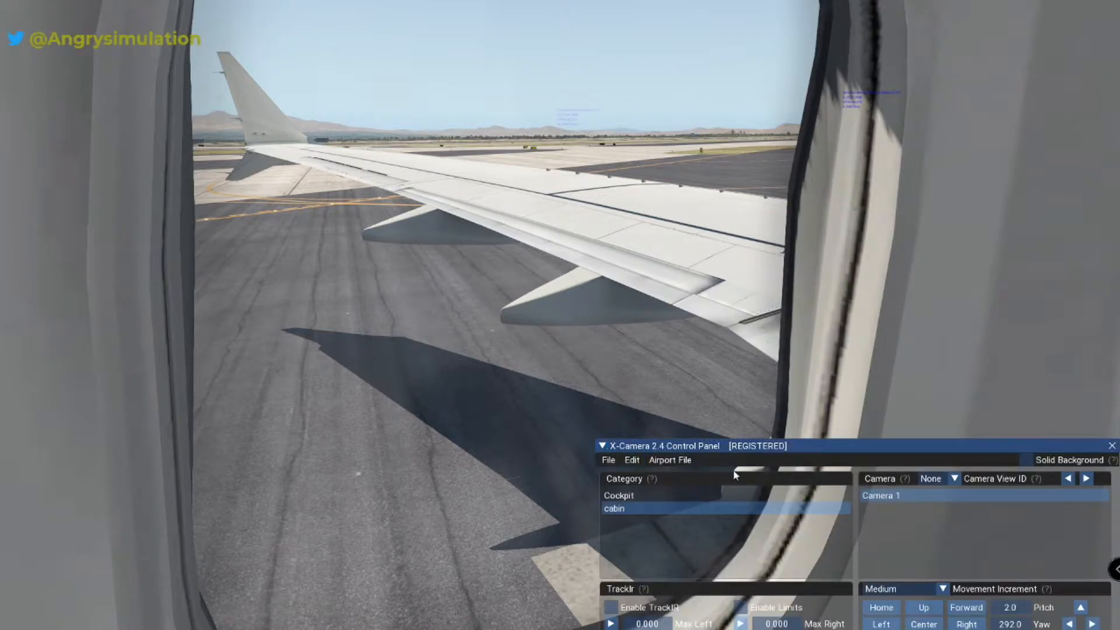
left_click_drag(773, 449, 614, 24)
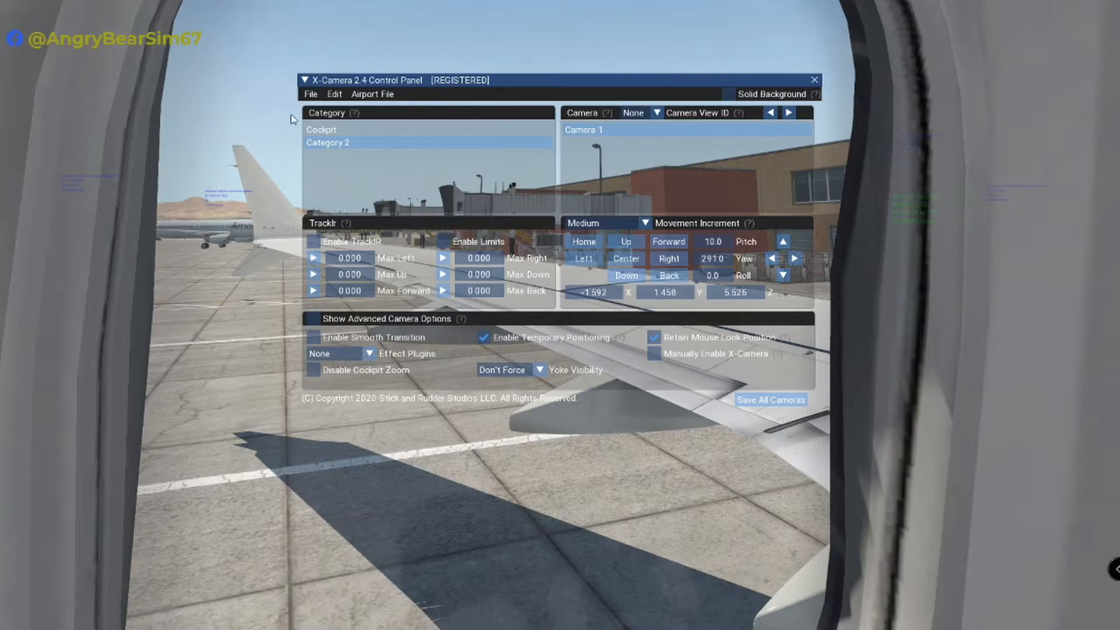
- Review the list of camera view ID assignments and close it without clearing any
left_click(311, 95)
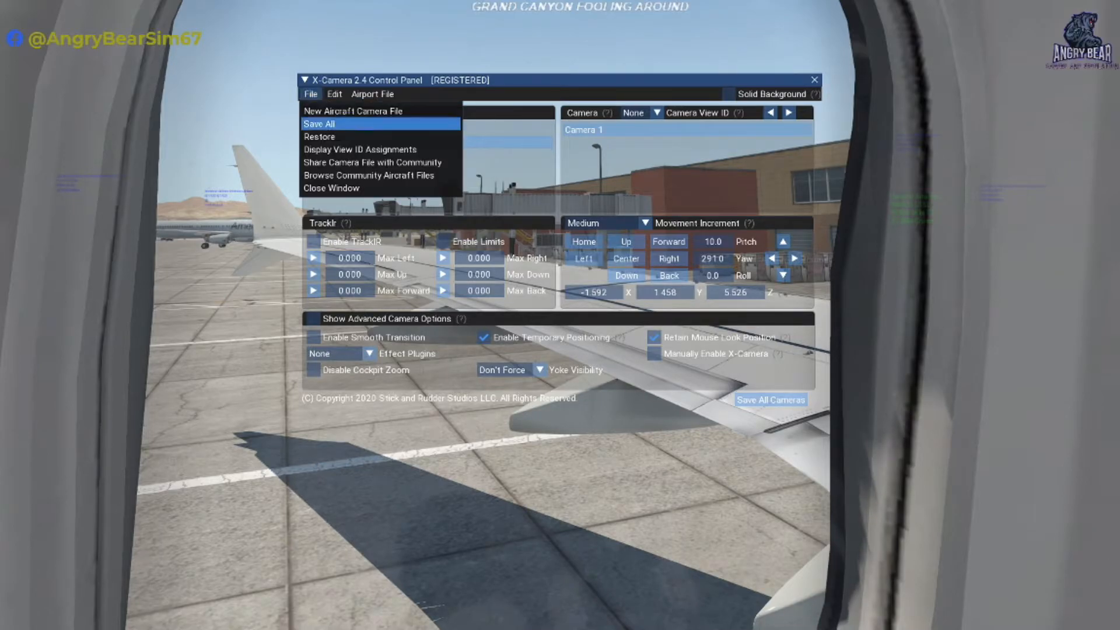
left_click(360, 150)
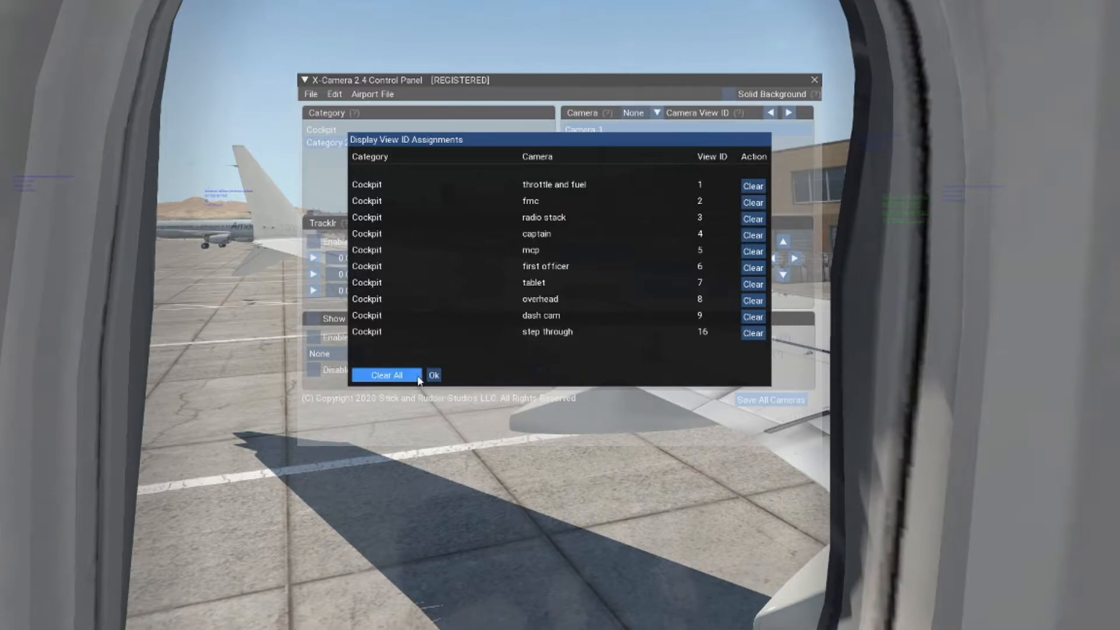
left_click(435, 375)
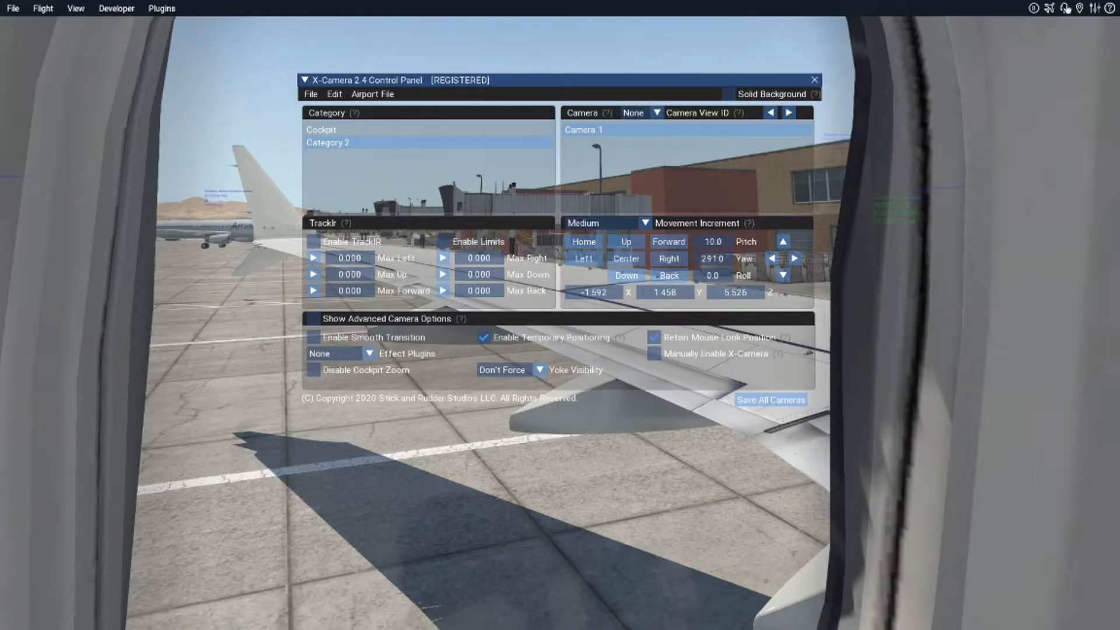
- Examine the keyboard bindings of X-Camera's commands for selecting cameras by view ID in the simulator settings
left_click(1095, 13)
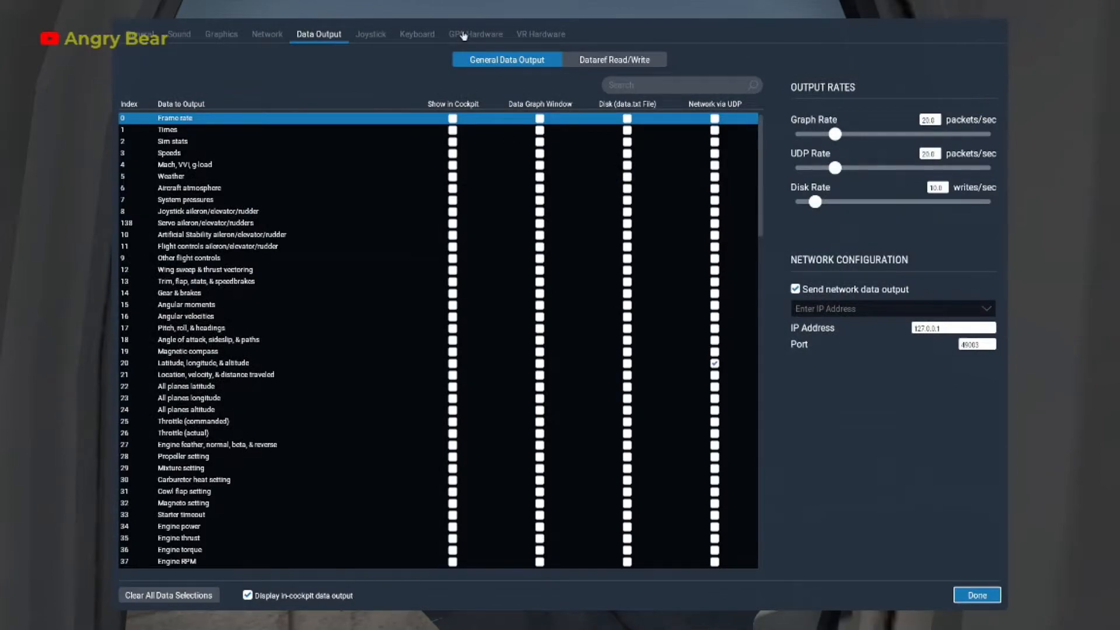
left_click(414, 35)
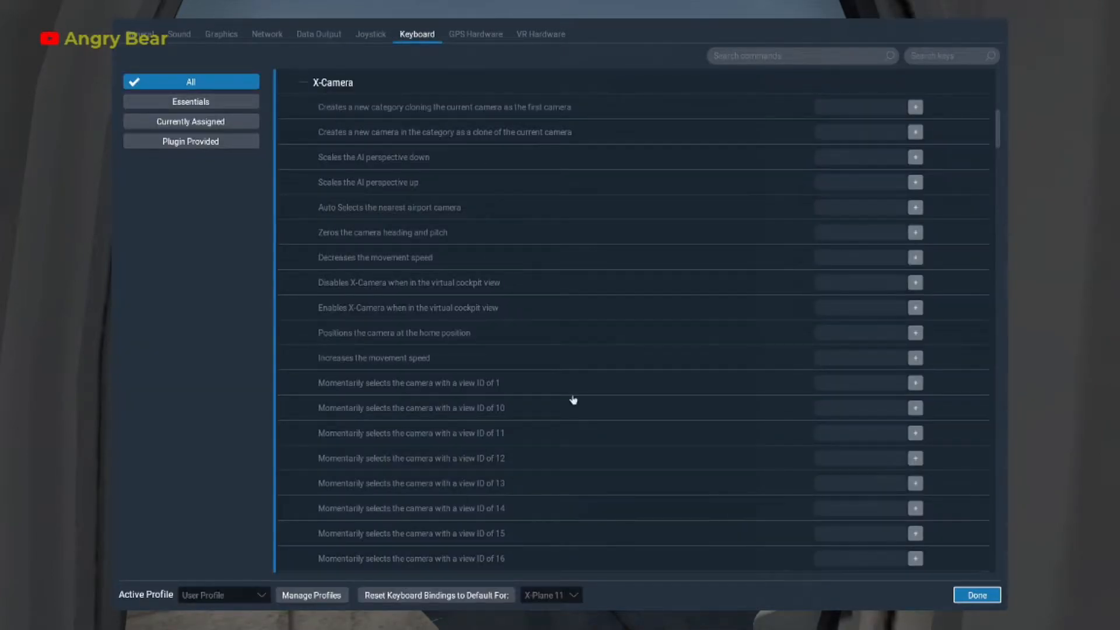
scroll(573, 399, "down", 15)
scroll(590, 388, "down", 20)
scroll(590, 387, "down", 20)
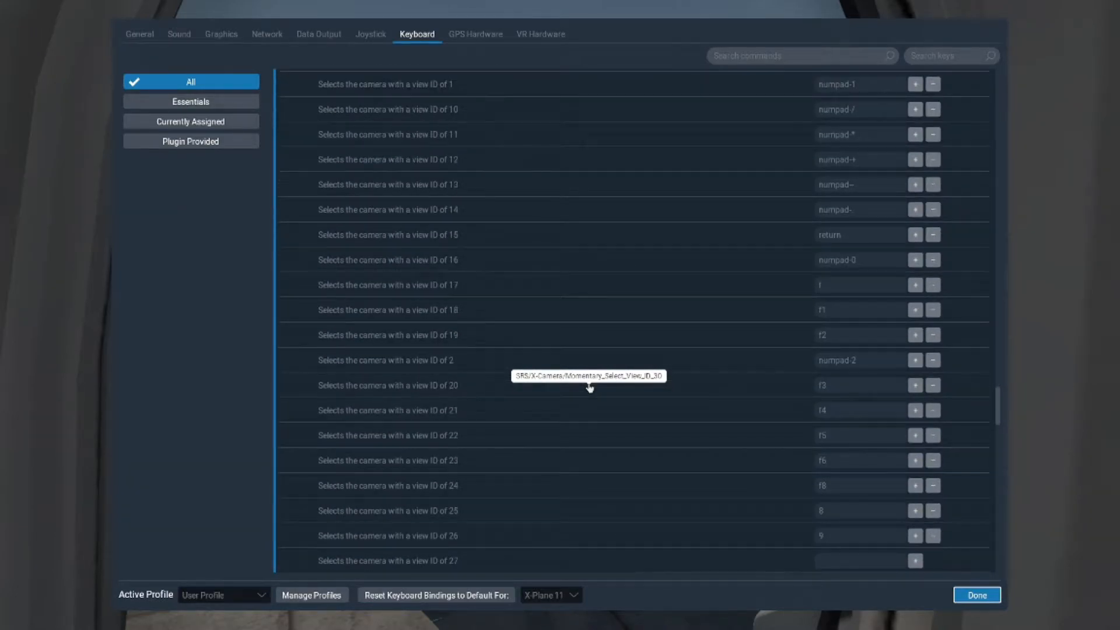
scroll(590, 388, "up", 1)
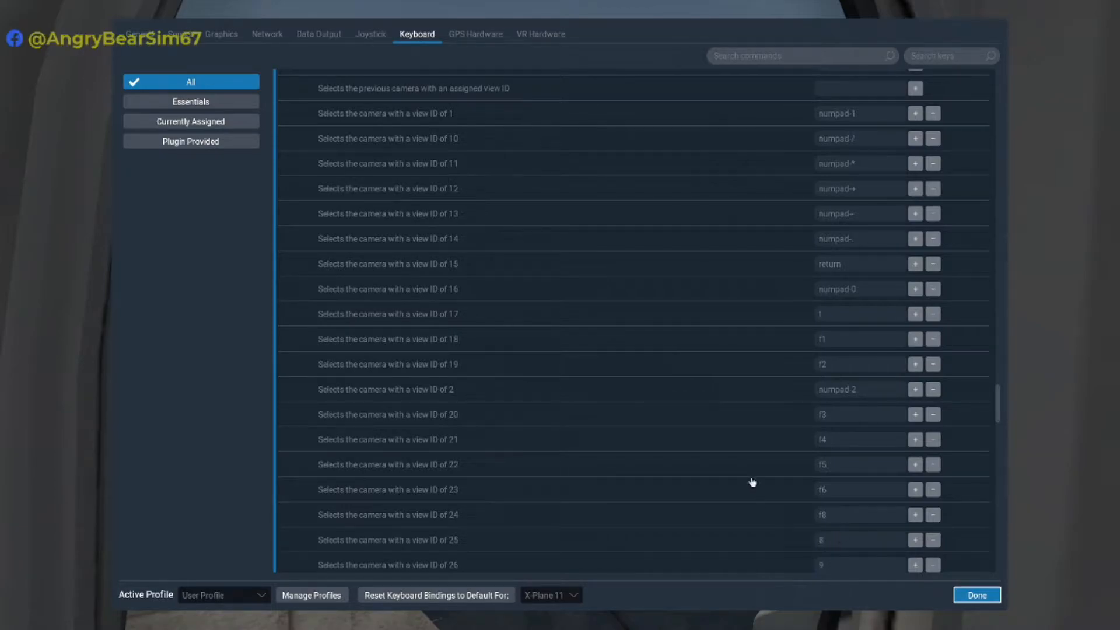
scroll(758, 472, "down", 1)
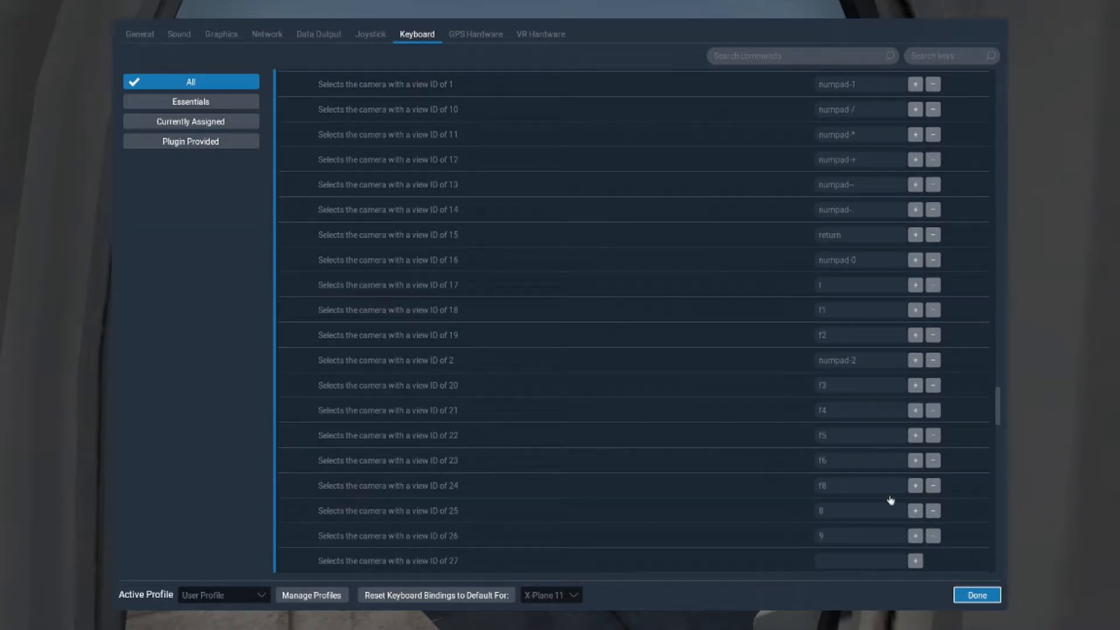
left_click(977, 595)
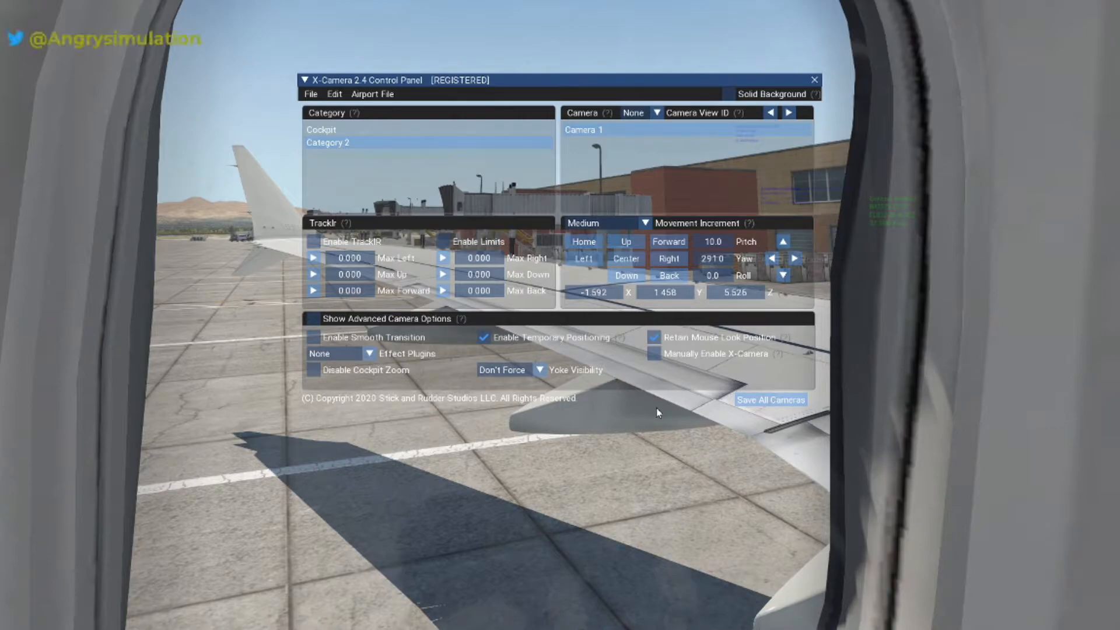
- Show the advanced camera options and enable Cinema Verite for Category 2's Camera 1
left_click(314, 319)
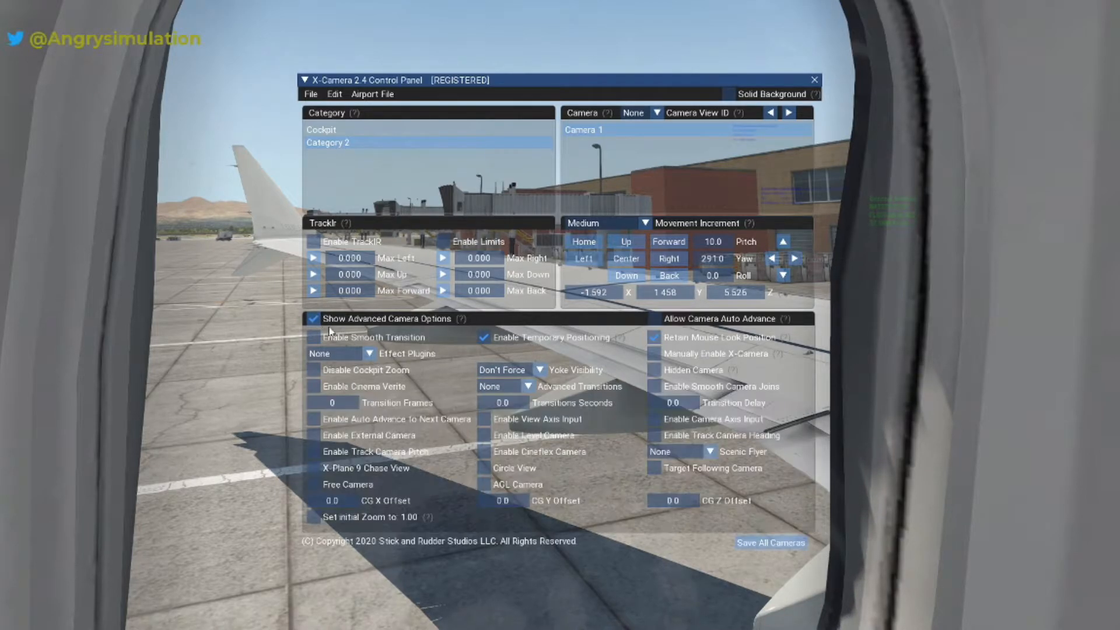
left_click(314, 387)
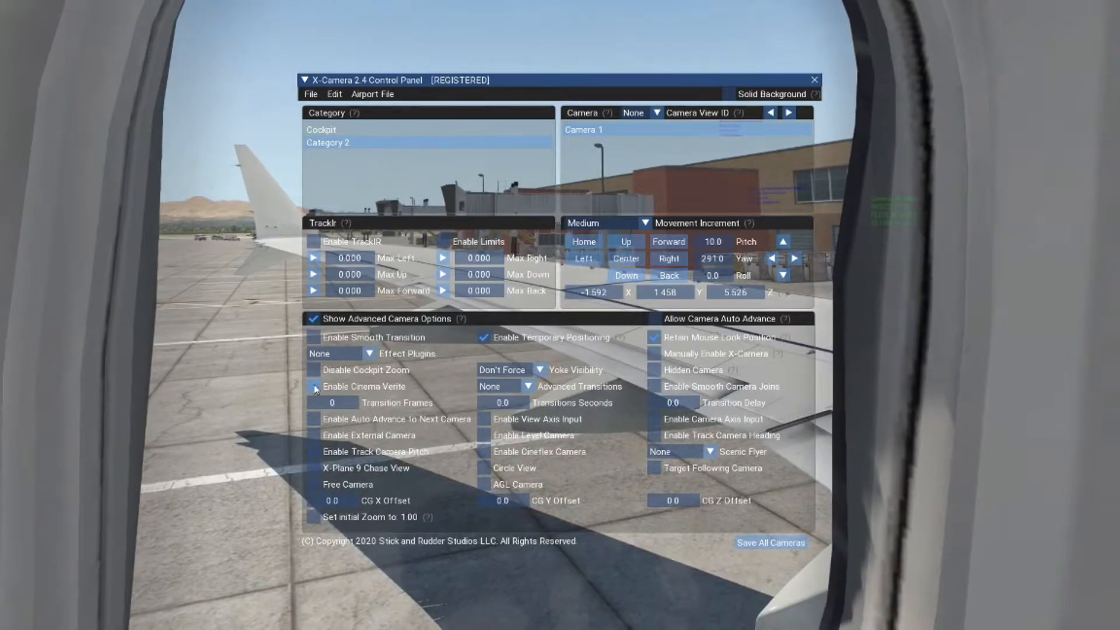
- Rename Category 2's Camera 1 as LEFT WING
right_click(613, 133)
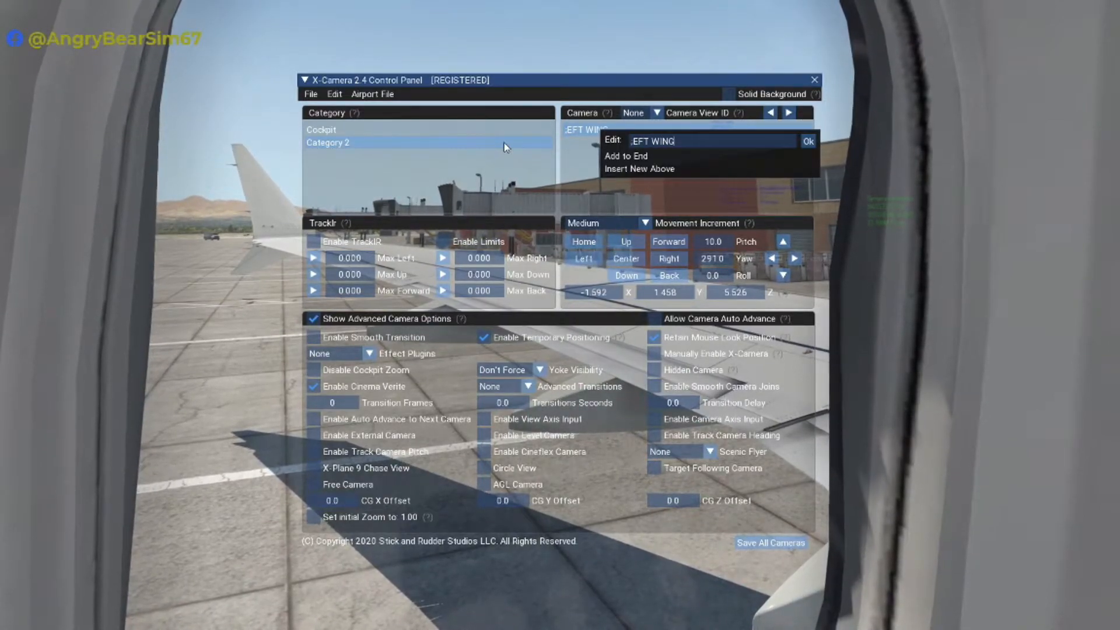
left_click(808, 142)
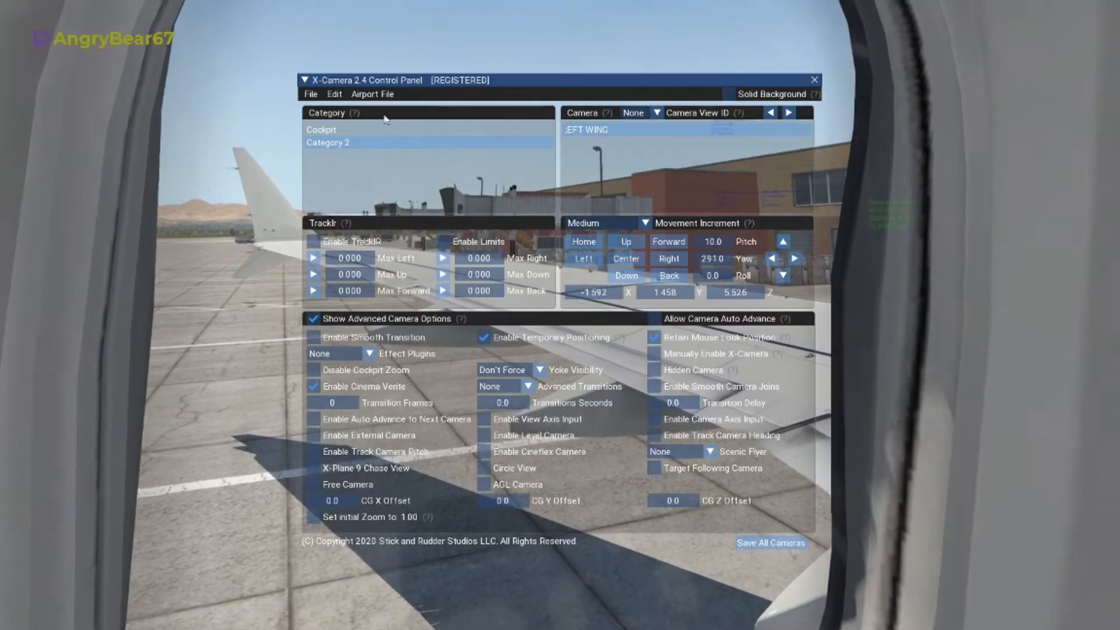
left_click(580, 131)
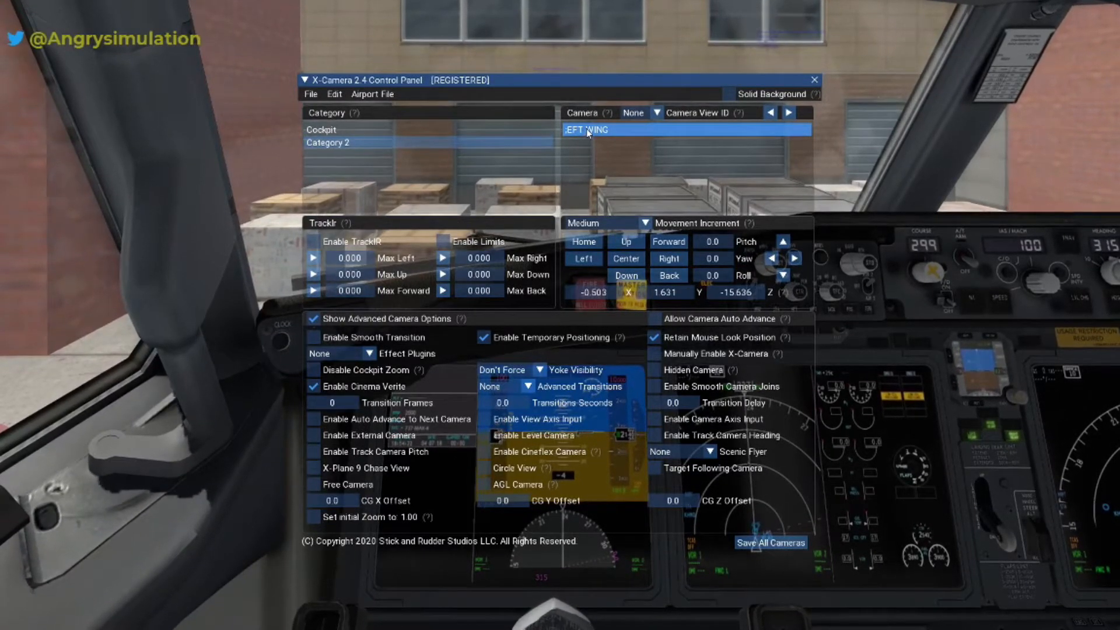
right_click(587, 130)
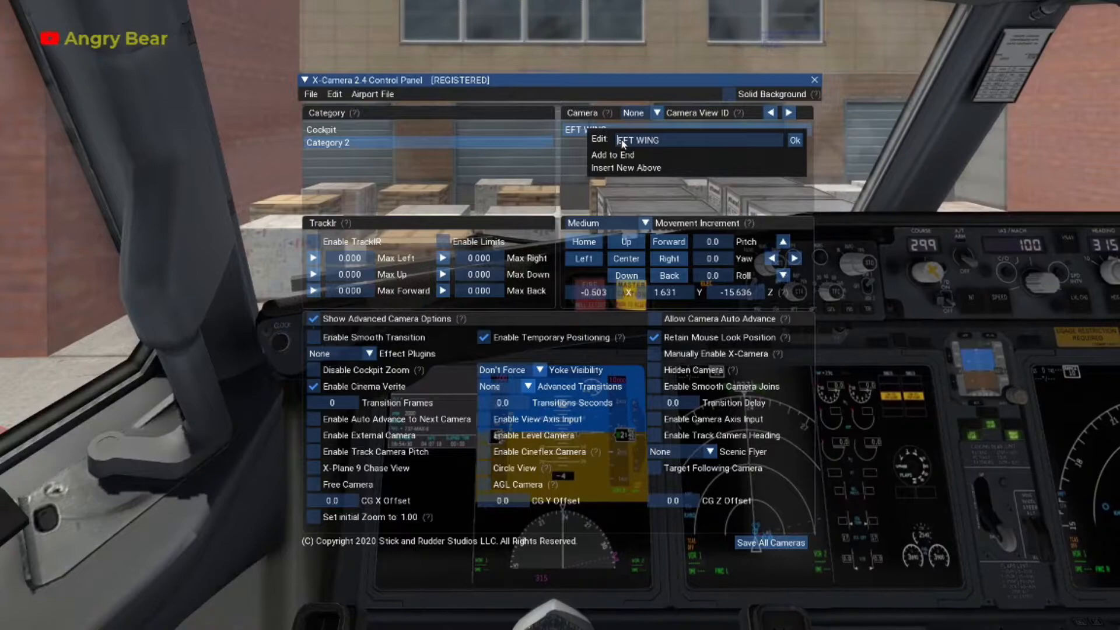
type("L")
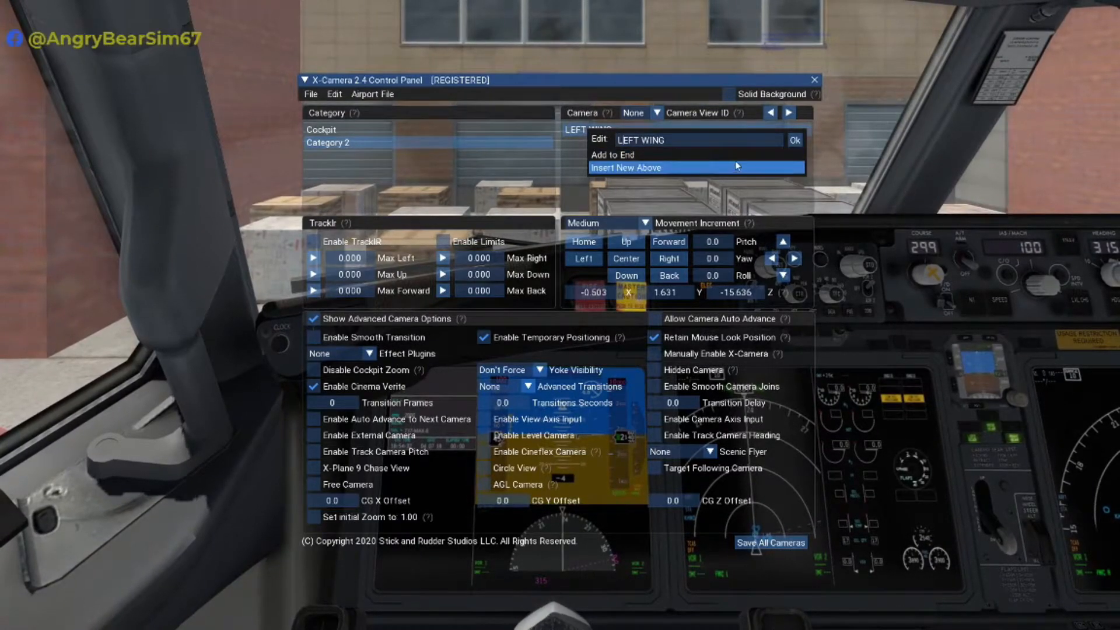
left_click(795, 140)
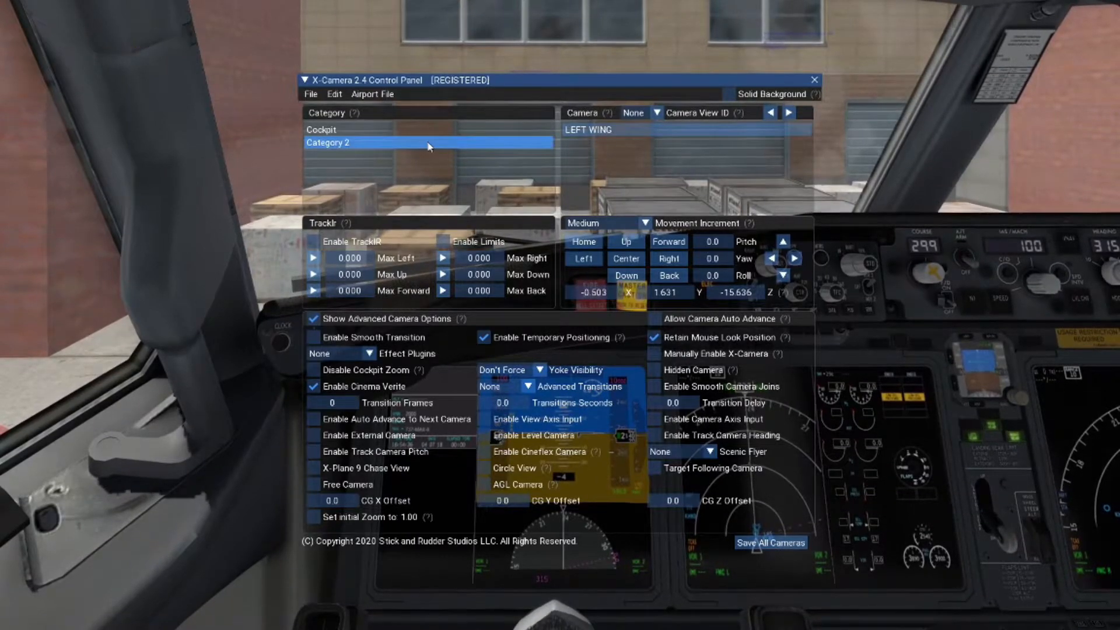
- Rename Category 2 as CABIN
right_click(429, 145)
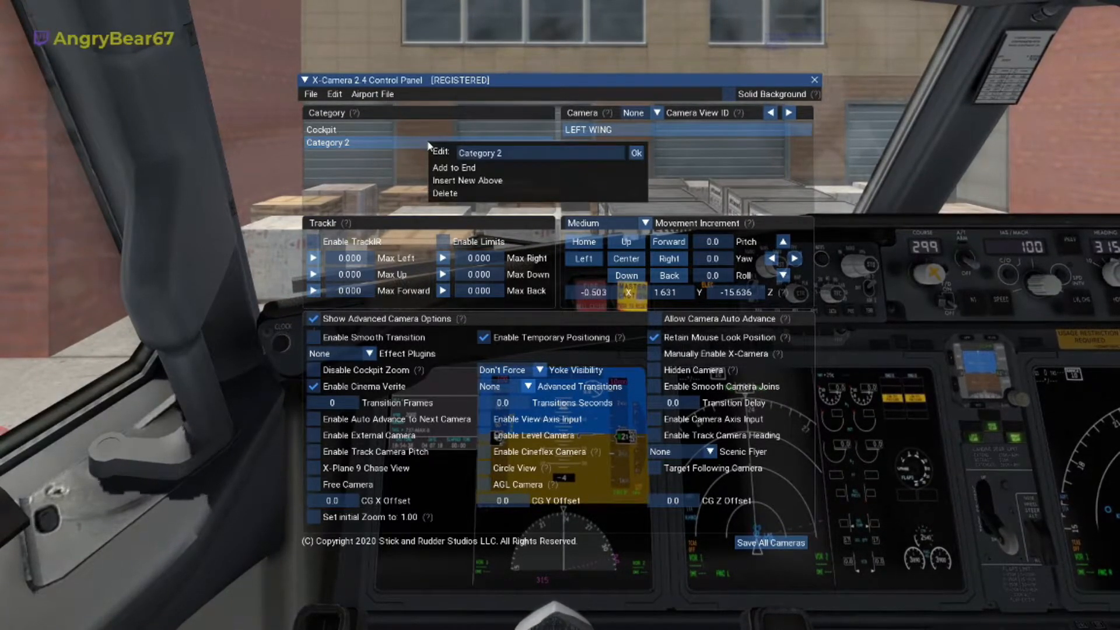
left_click(512, 152)
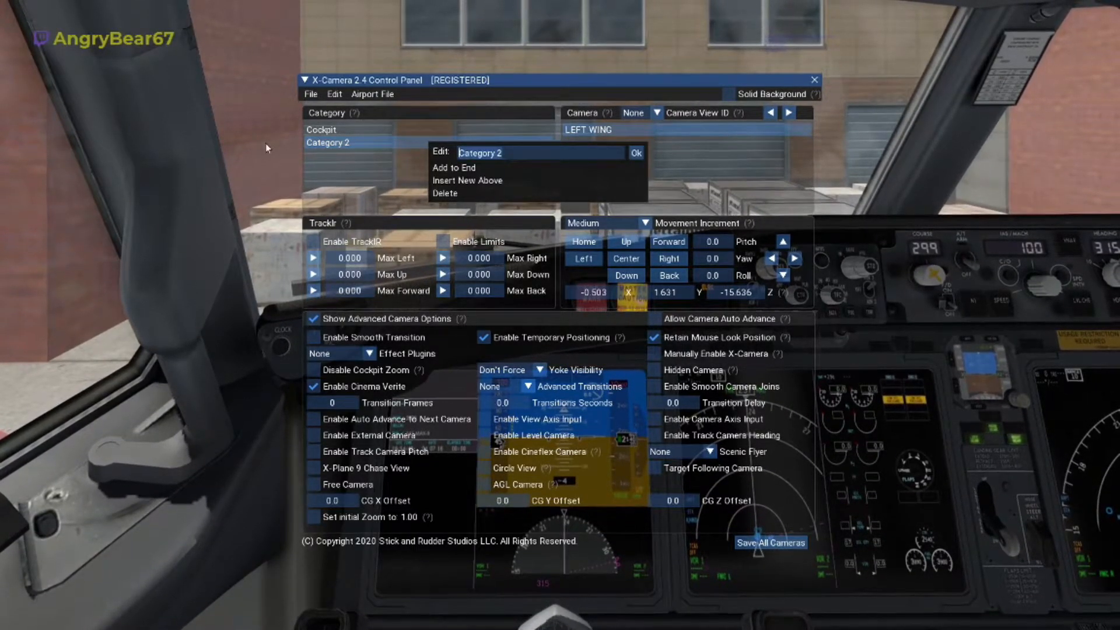
type("CA")
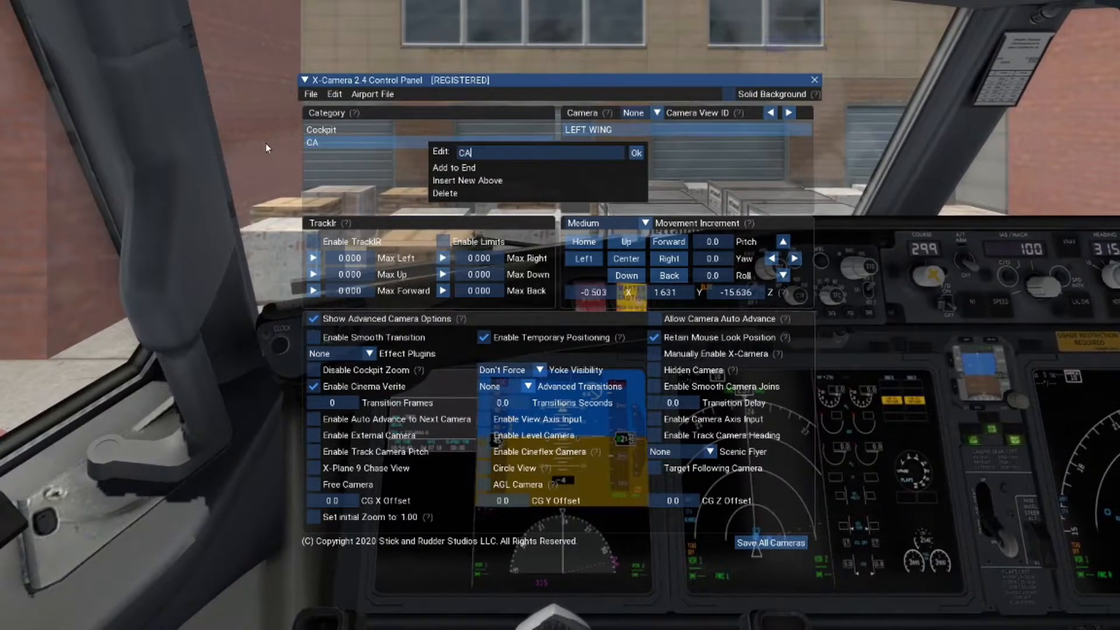
type("BIN")
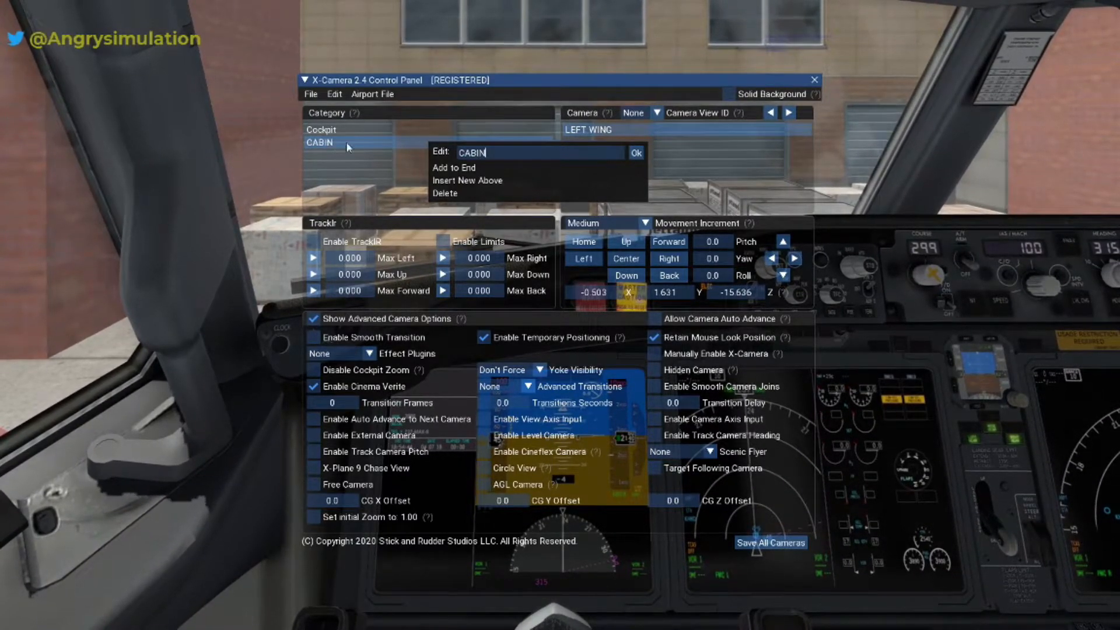
left_click(636, 153)
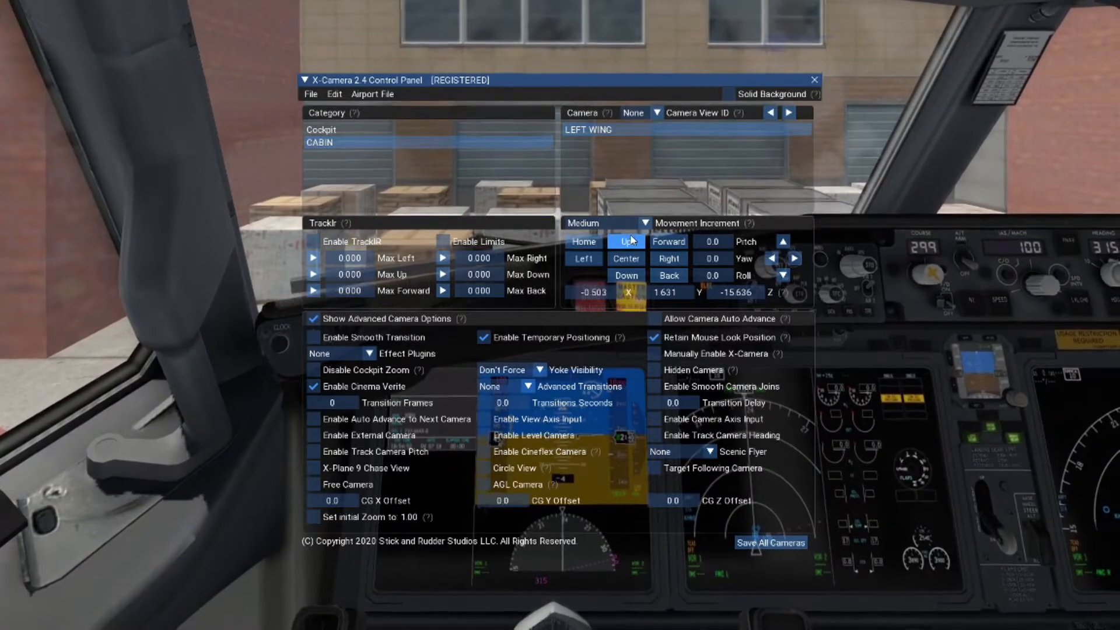
- Turn the LEFT WING camera around to face the rear of the aircraft, at a yaw of 185
key("e")
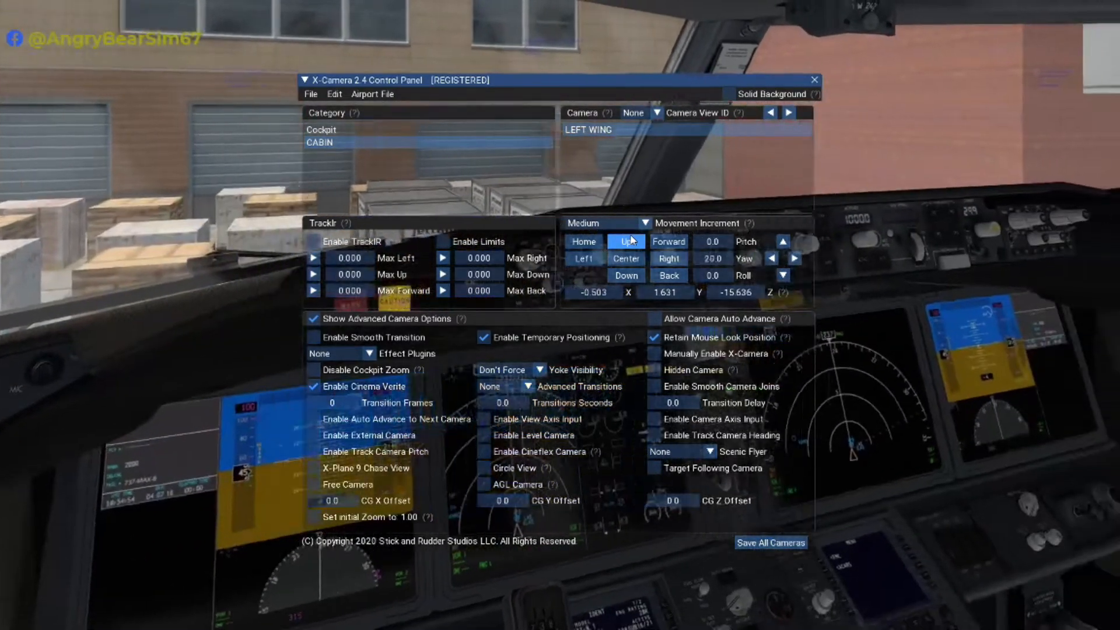
key("e")
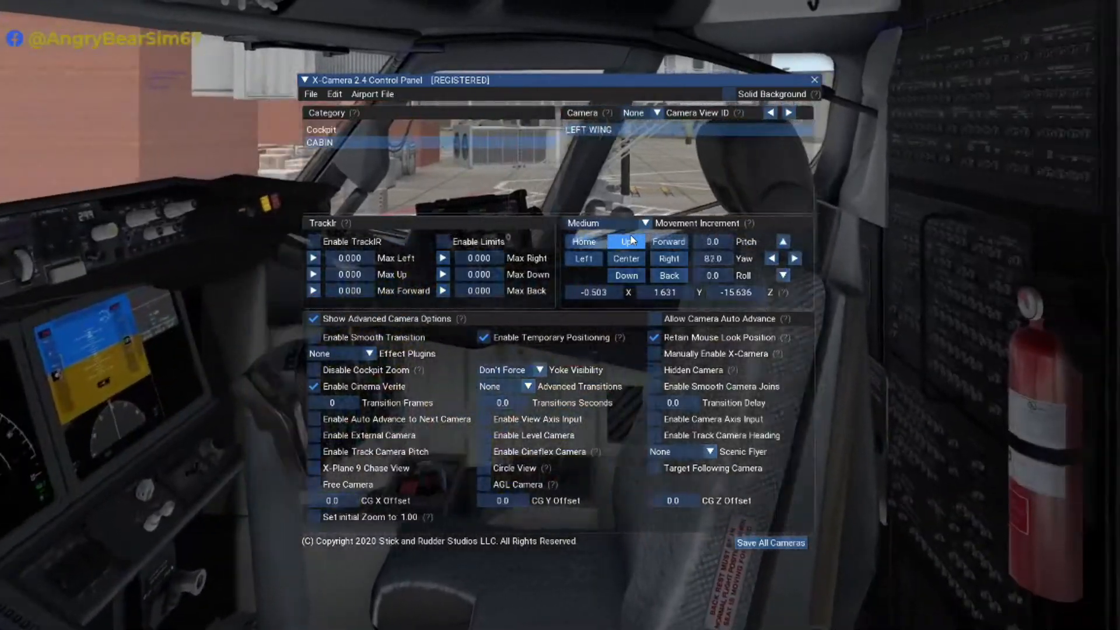
key("e")
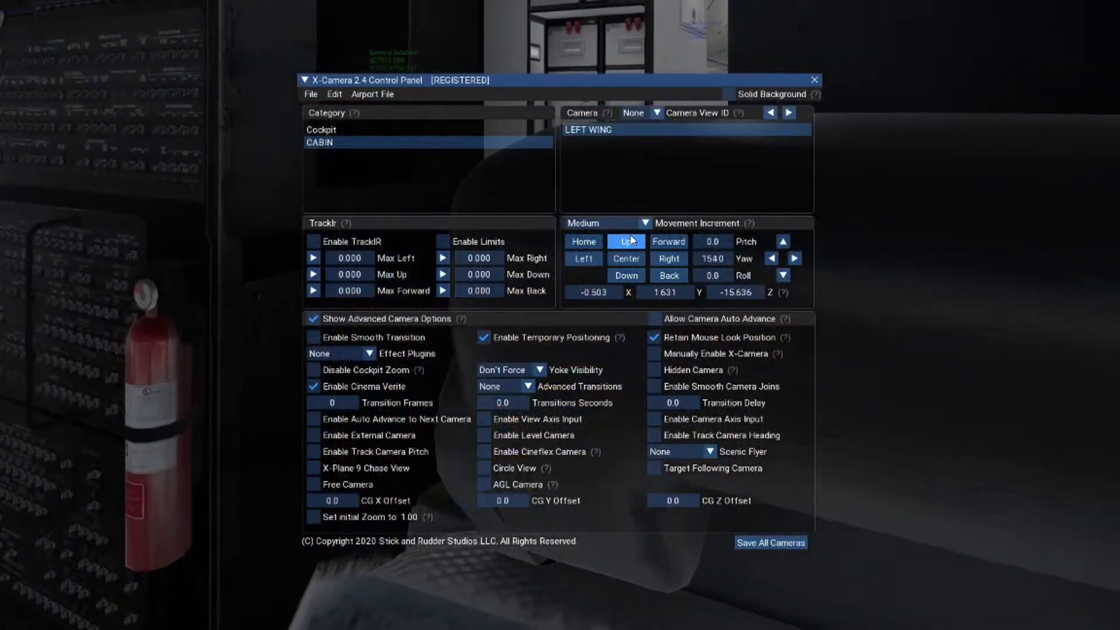
key("e")
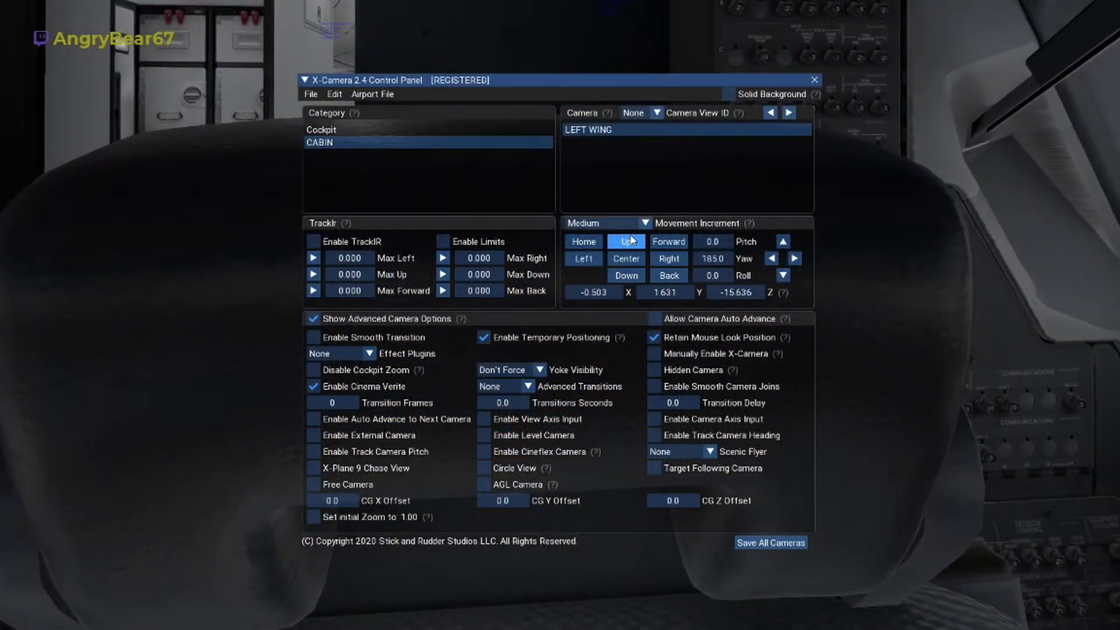
- Move the LEFT WING camera aft past the cockpit to the wing area, about Z 4.7, using the Large movement increment
key("period")
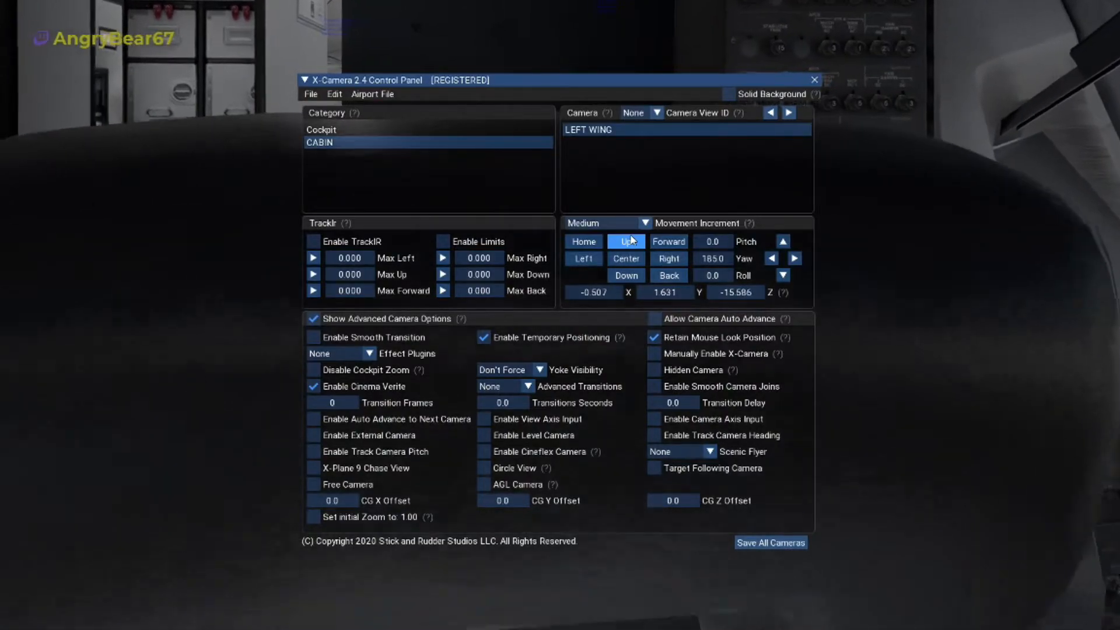
left_click(645, 223)
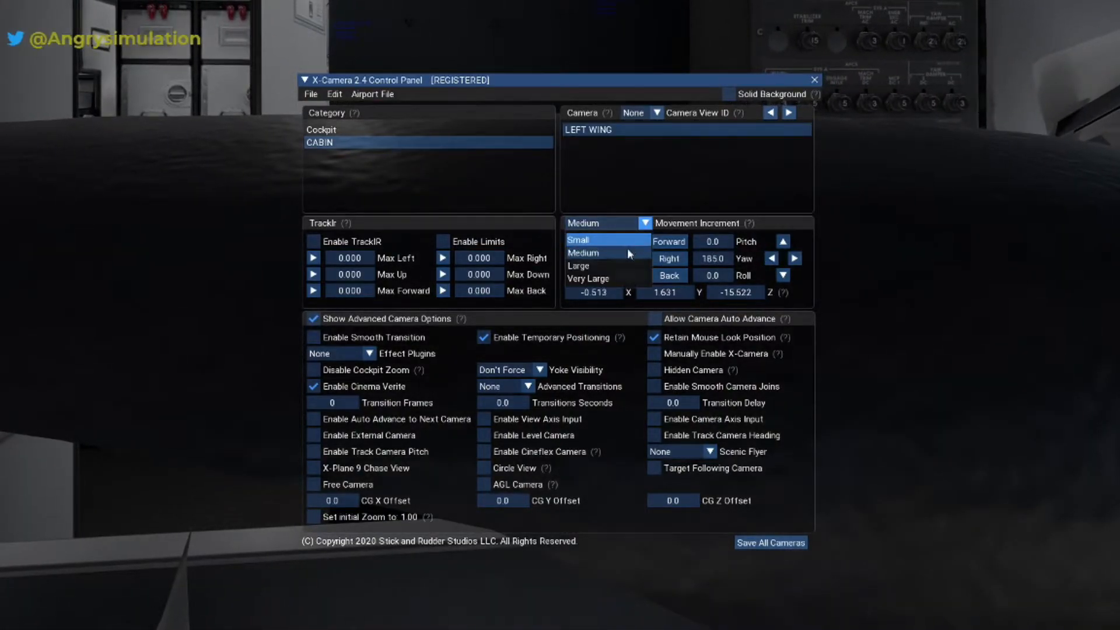
left_click(625, 266)
left_click(625, 259)
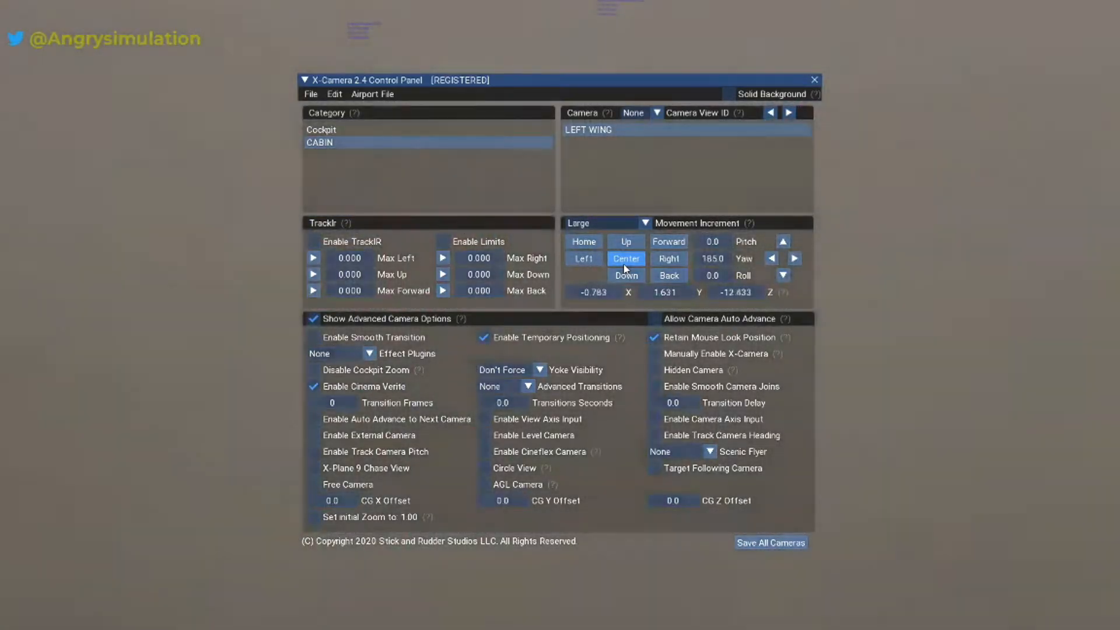
key("period")
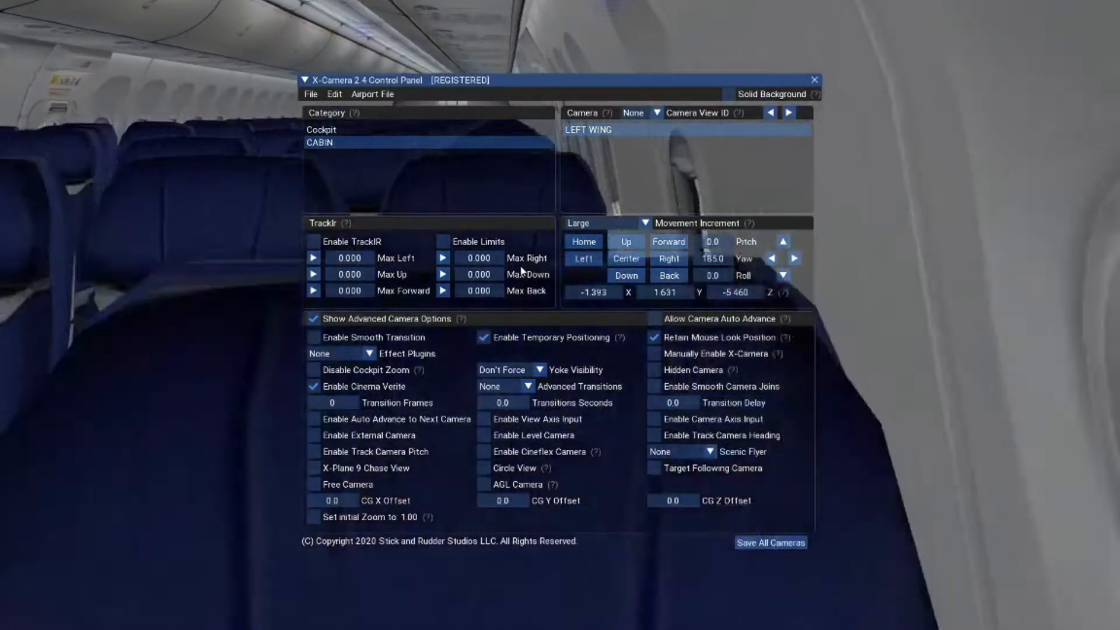
key("period")
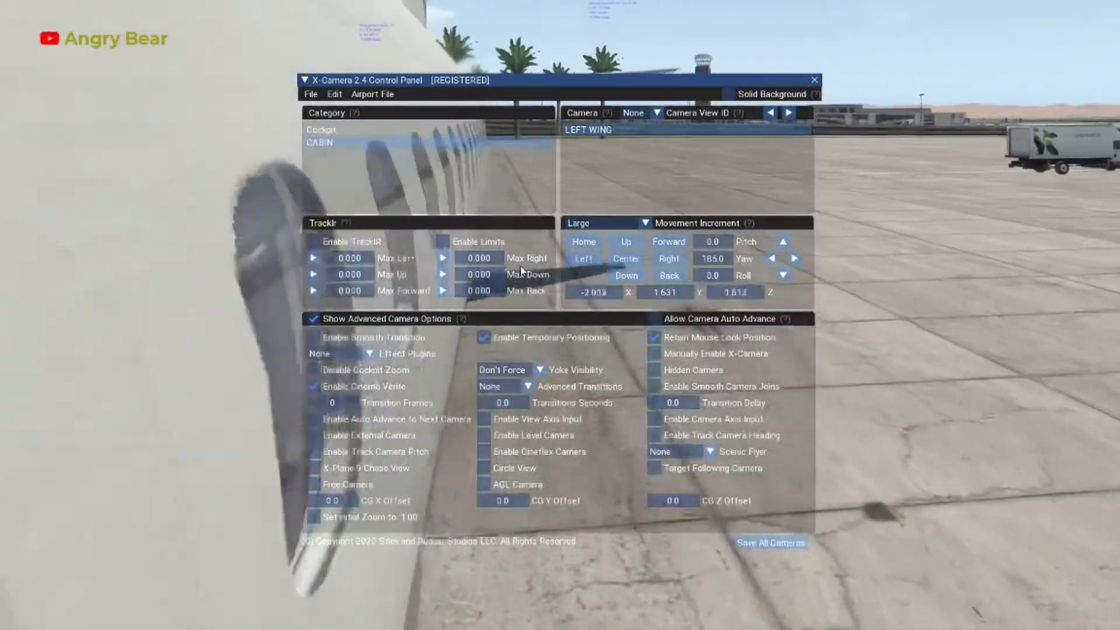
key("period")
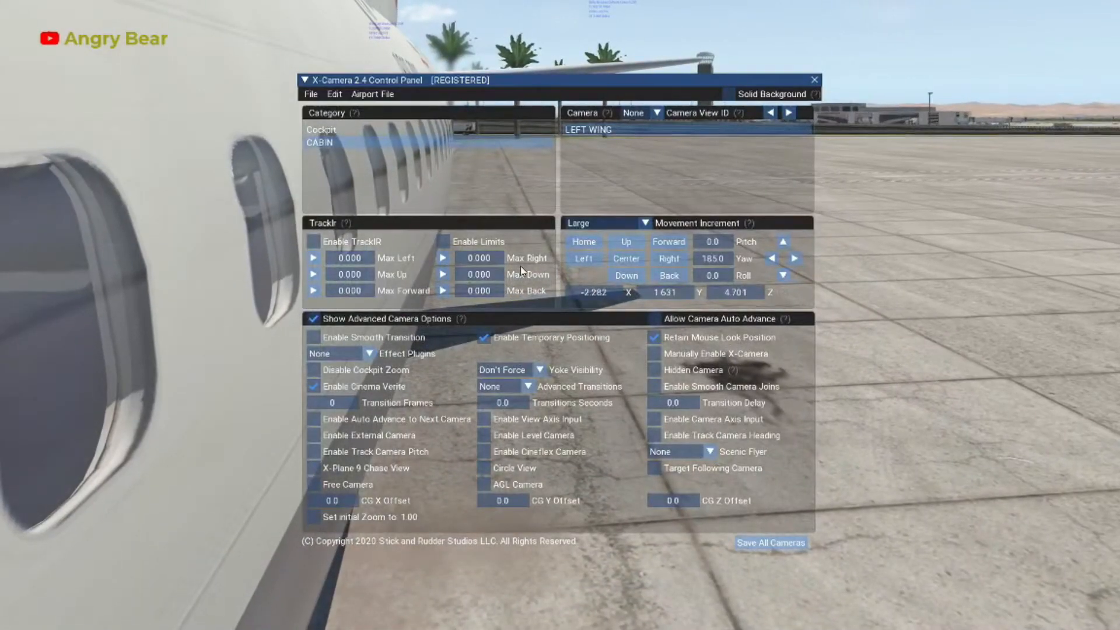
- Bring the LEFT WING camera among the cabin seats, at about X -0.265 and Z 6.023, facing the left windows at a yaw of 305
key("q")
key("q")
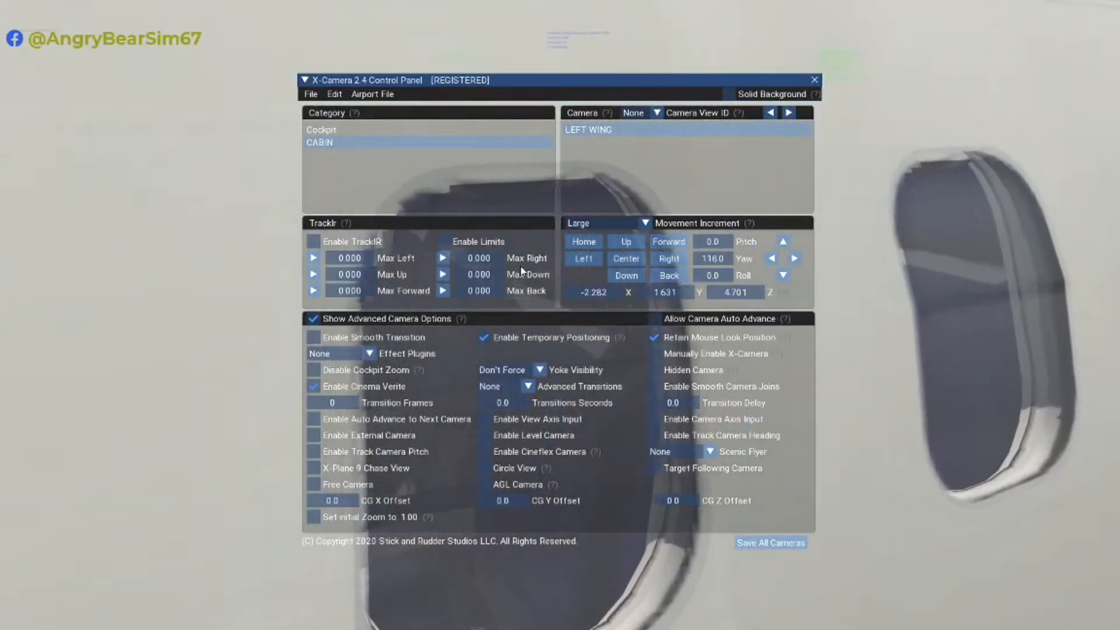
key("q")
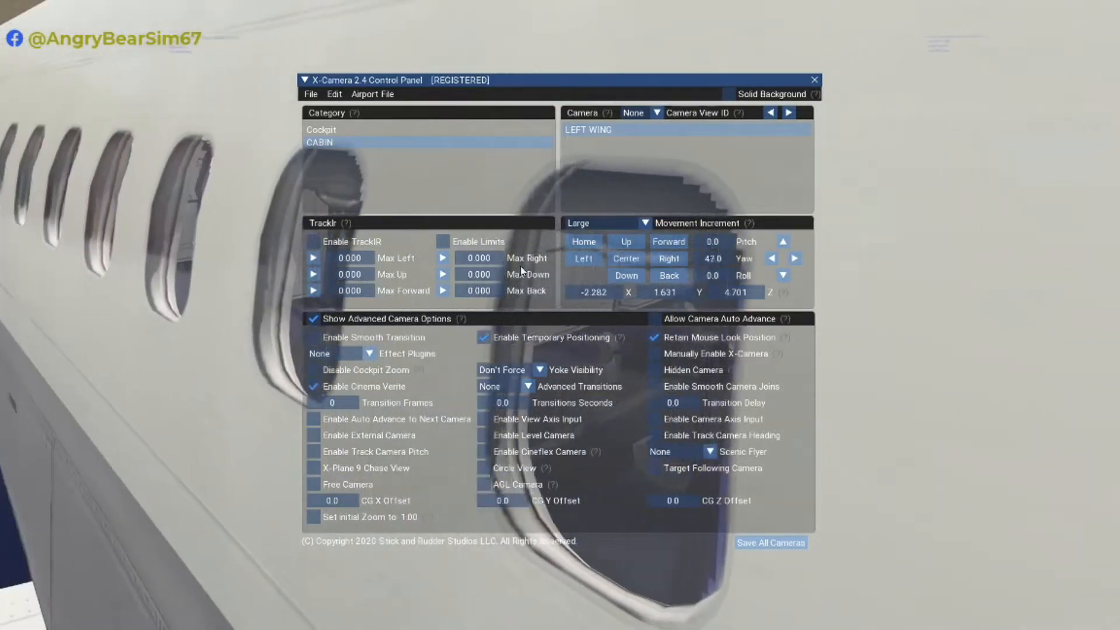
key("q")
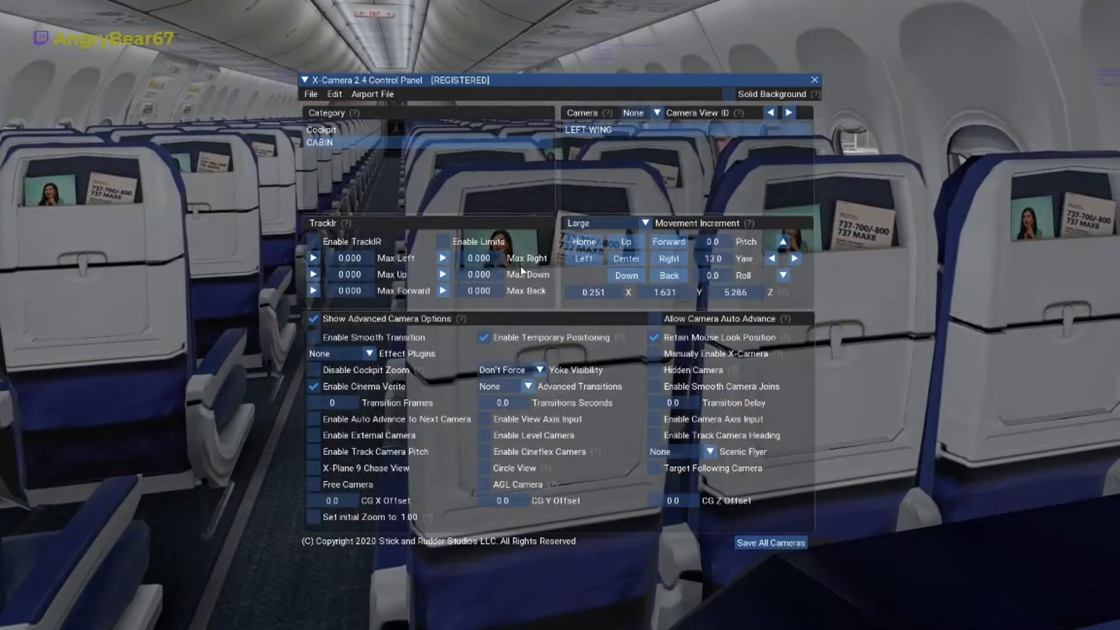
key("q")
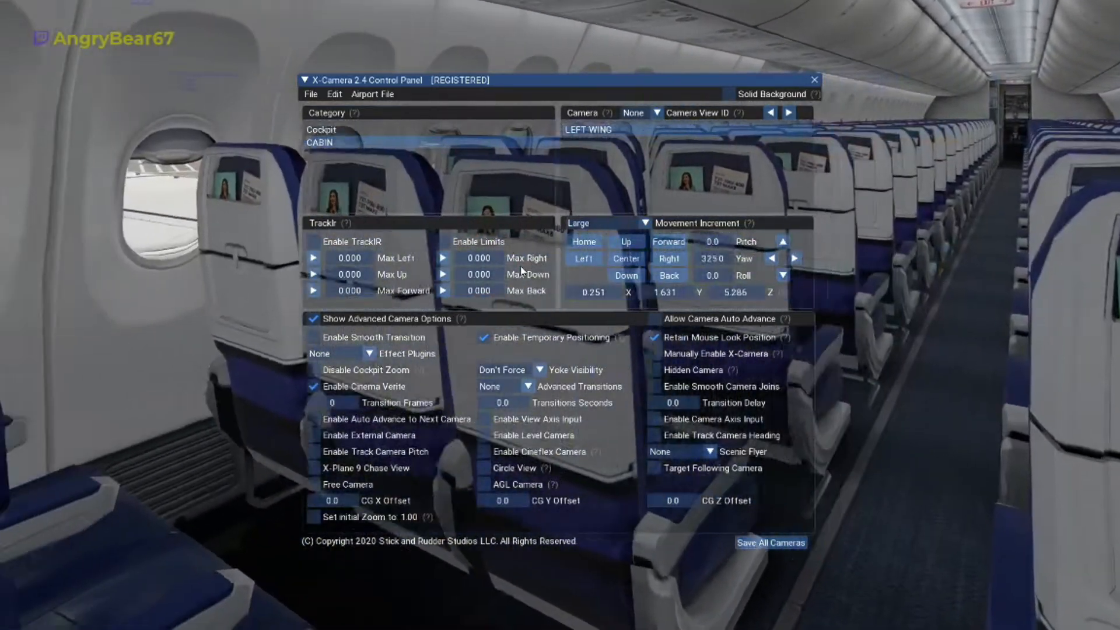
key("q")
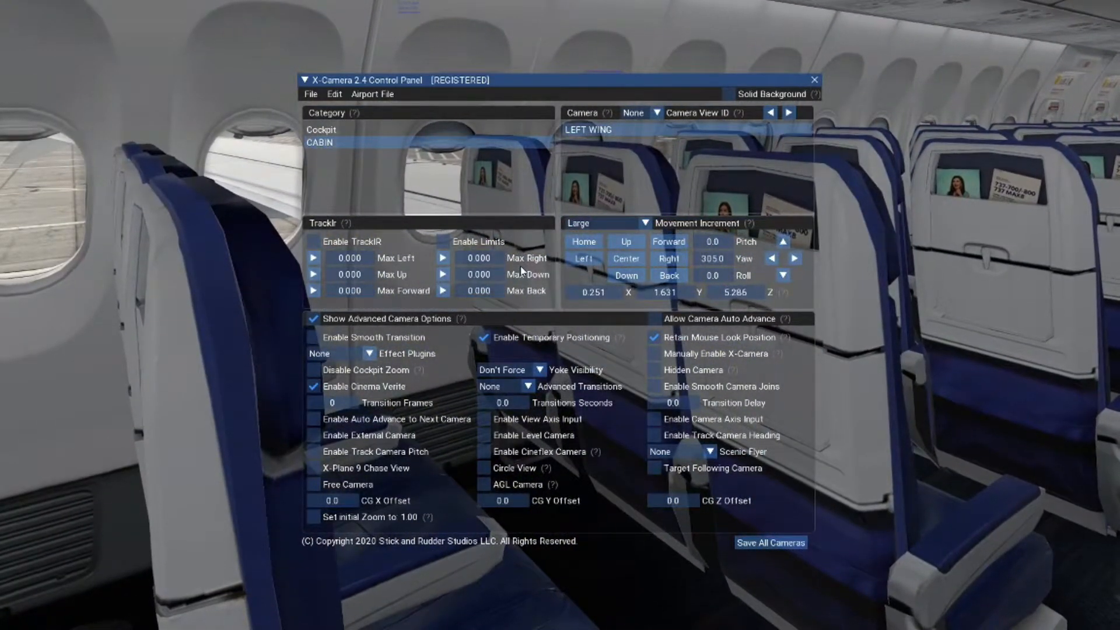
key("Left")
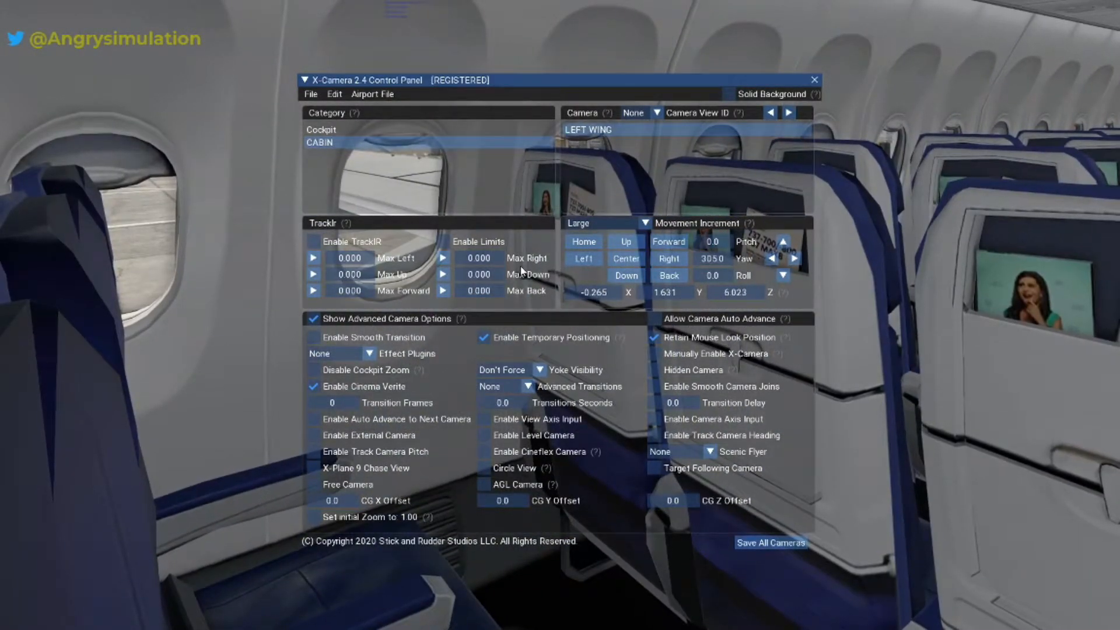
- With the Medium increment, place the LEFT WING camera at the window overlooking the wing: X -1.553, Y 1.516, Z 5.518, yaw 297
left_click(645, 224)
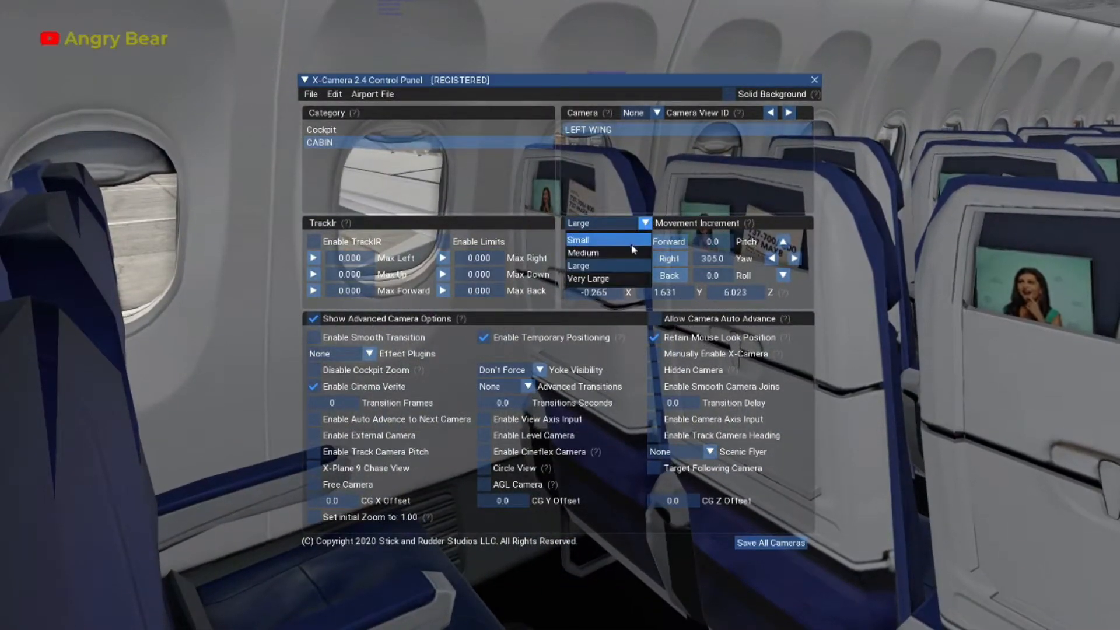
left_click(624, 254)
left_click(671, 276)
left_click(676, 279)
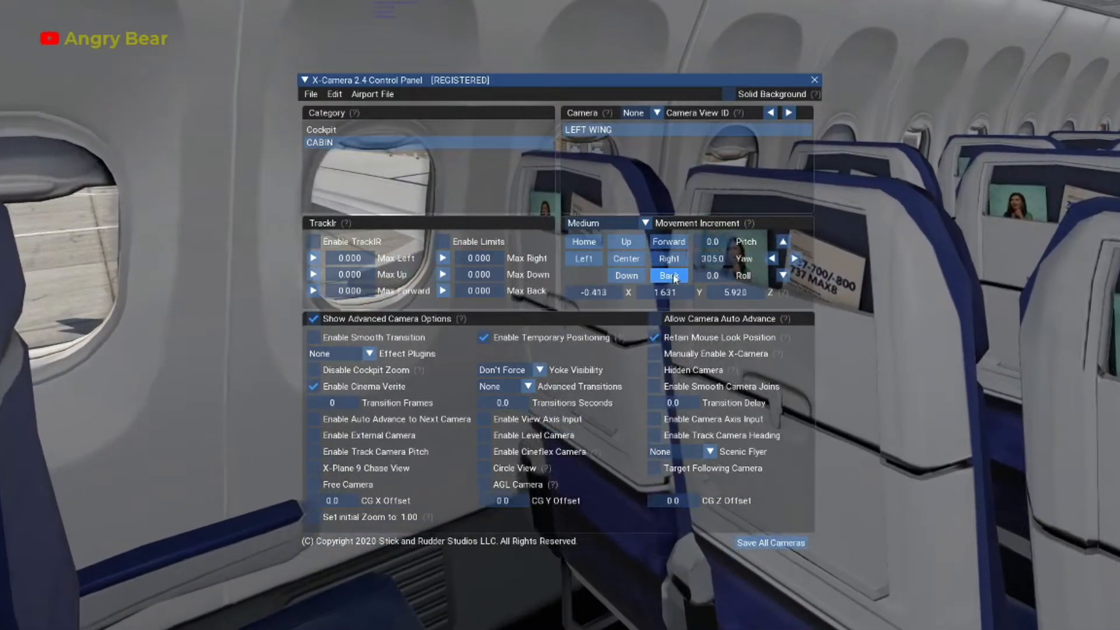
left_click(675, 278)
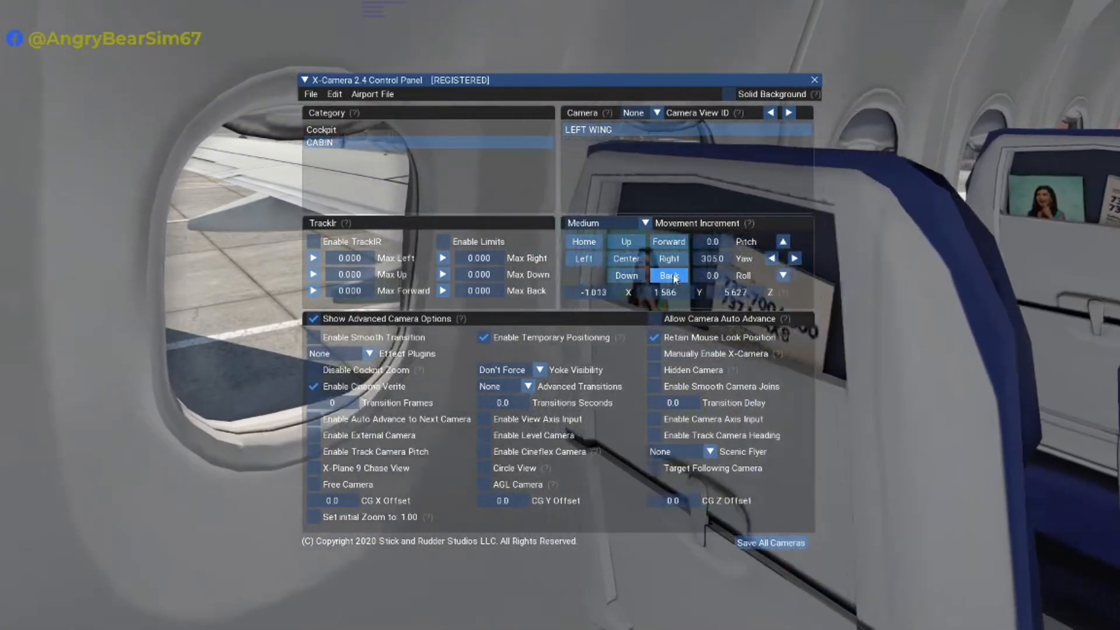
left_click(675, 278)
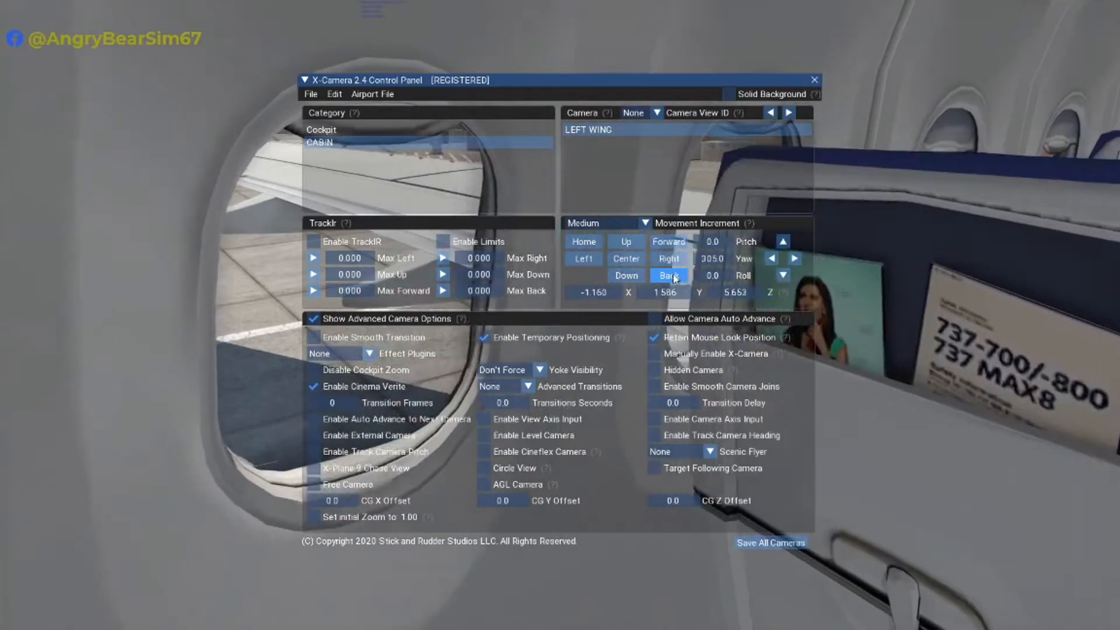
key("period")
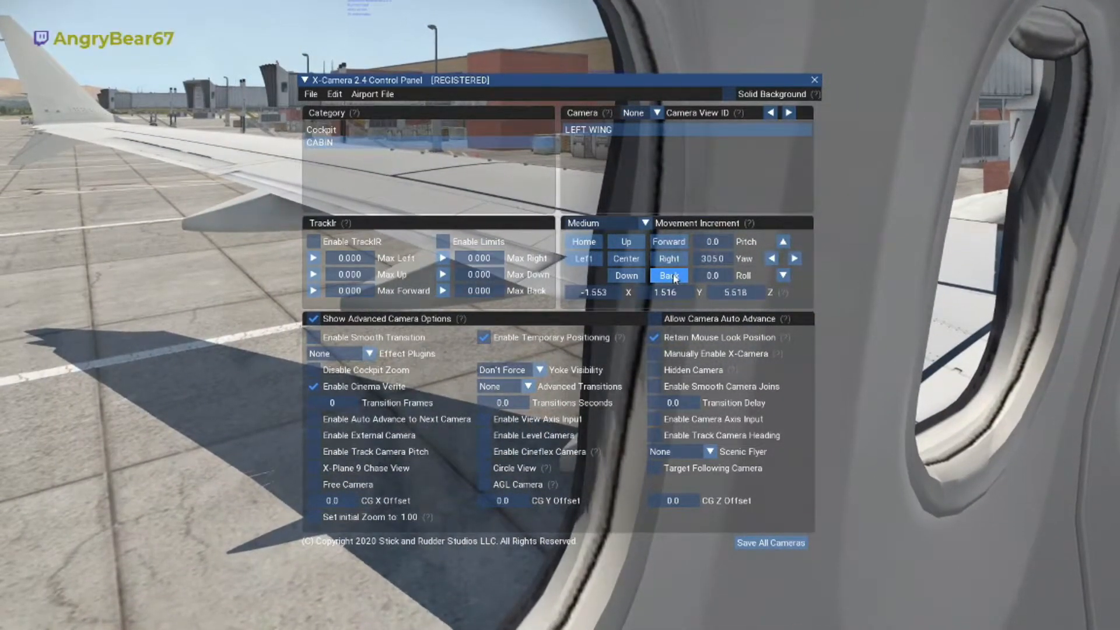
key("q")
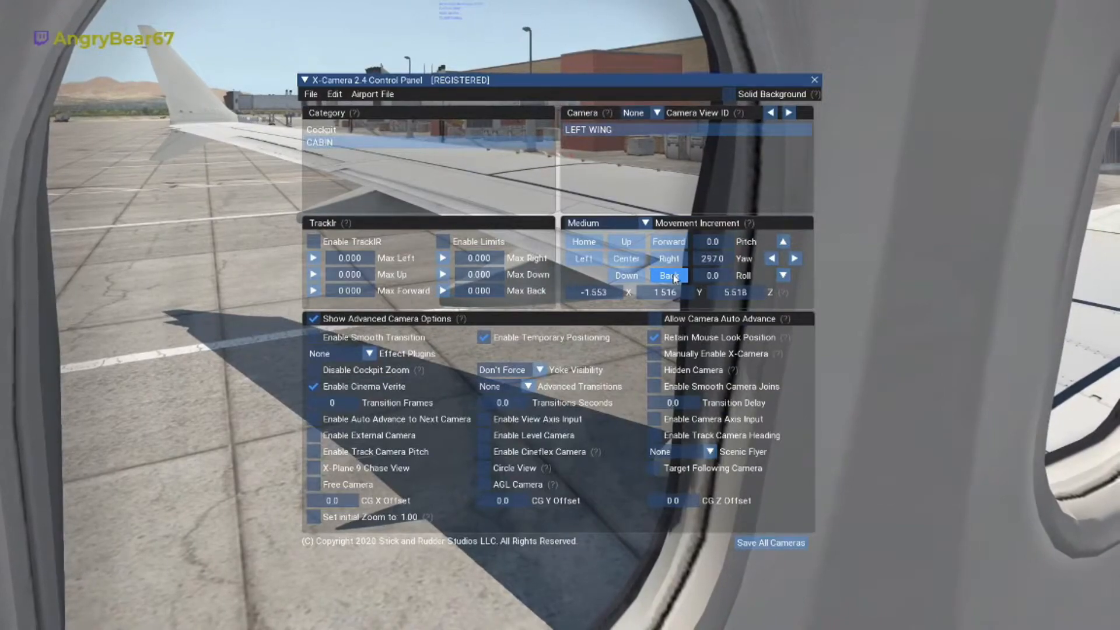
- Save all cameras and check the LEFT WING view by switching to the Cockpit category and back to CABIN
left_click(765, 544)
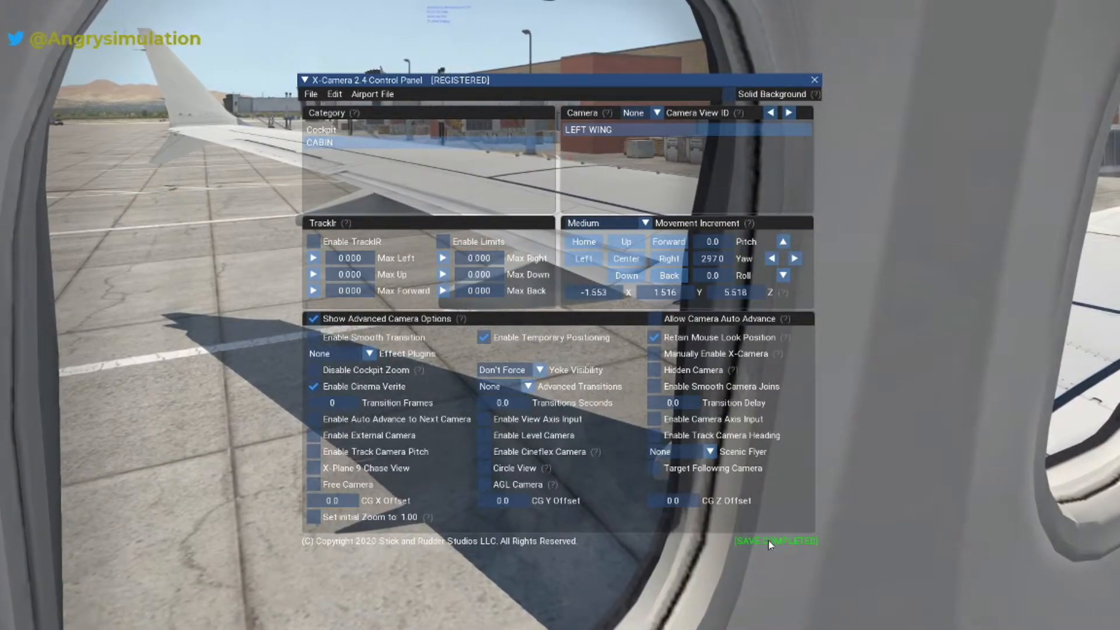
left_click(363, 128)
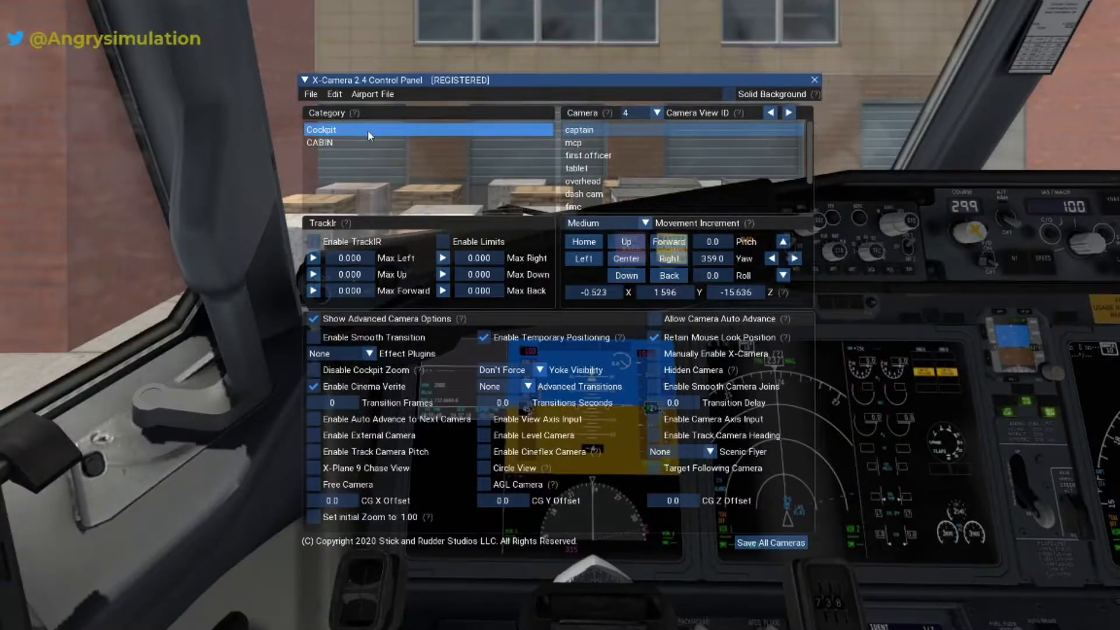
left_click(368, 140)
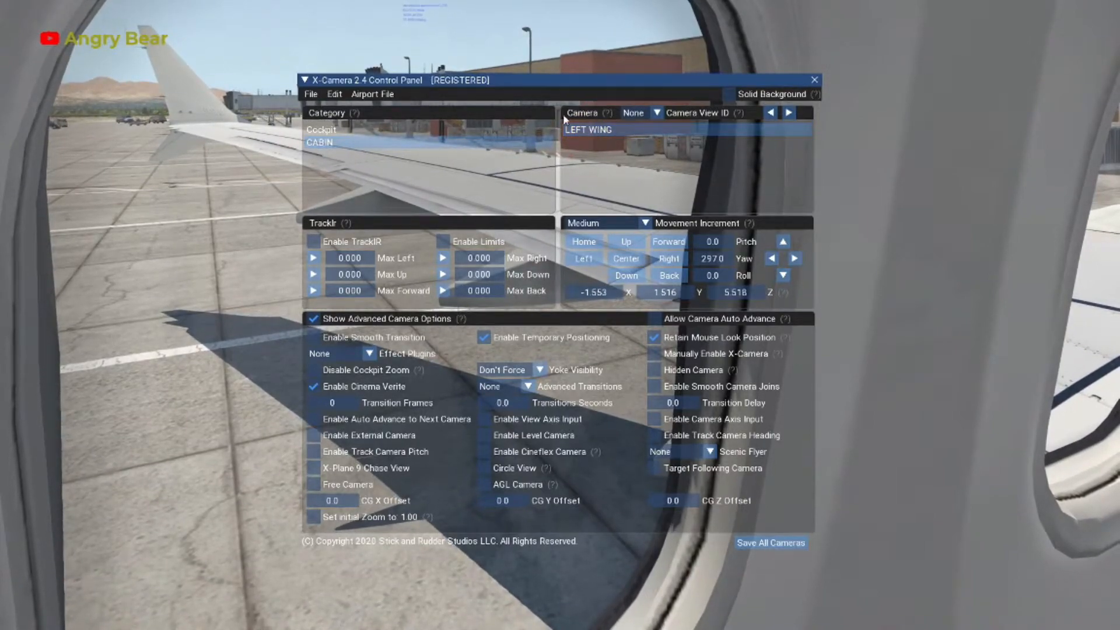
- Add a second camera to CABIN and place it at the window overlooking the right wing: X 1.538, Y 1.516, Z 5.509, yaw 62
left_click(588, 130)
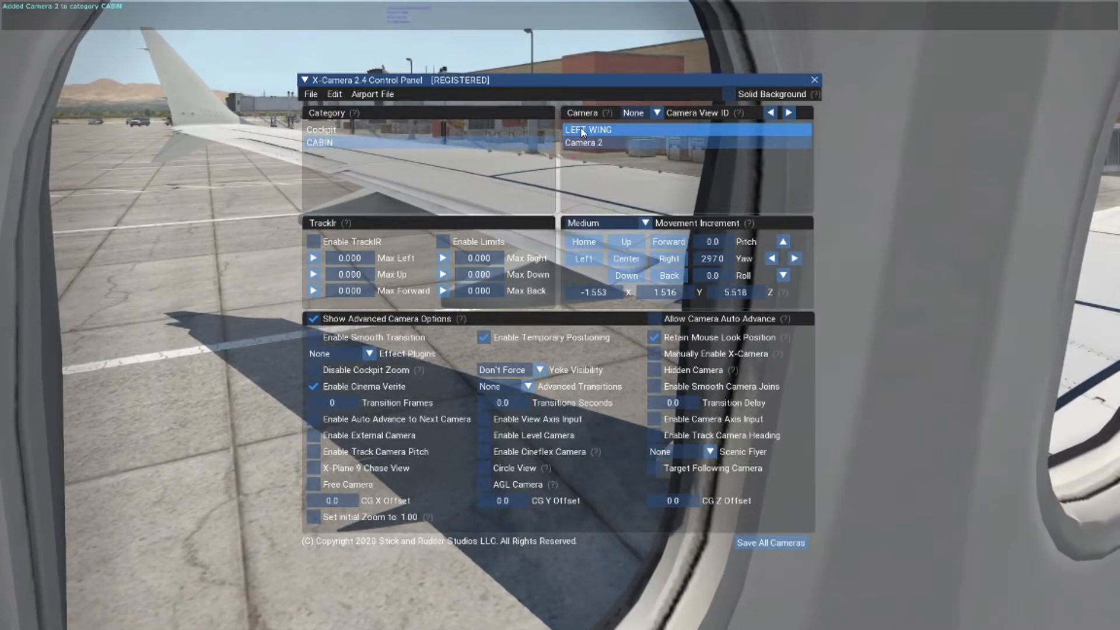
key("e")
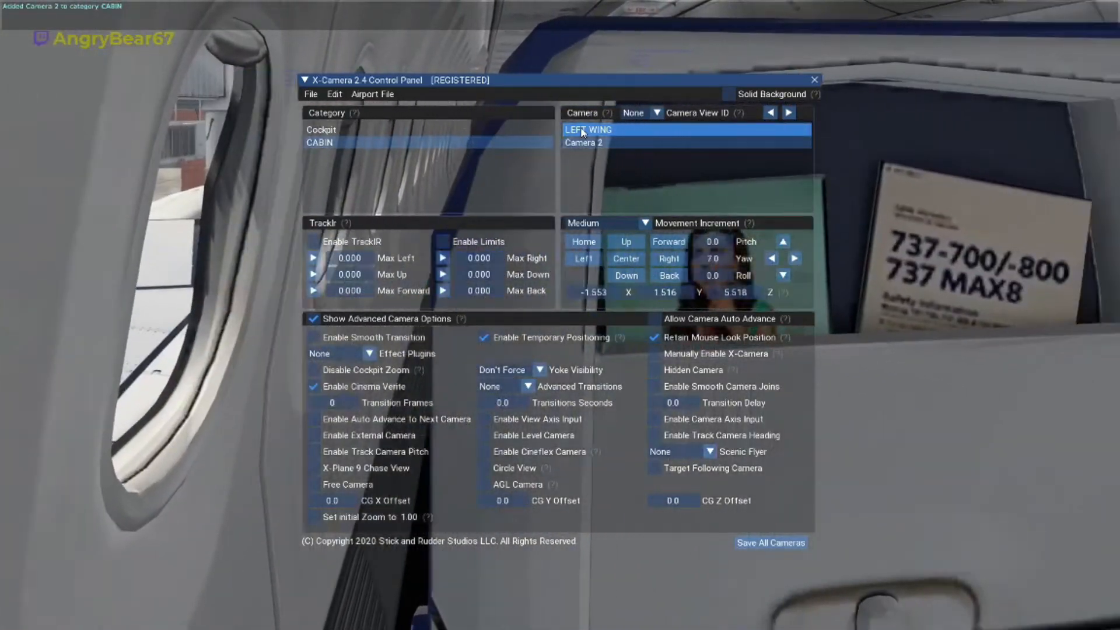
left_click(582, 133)
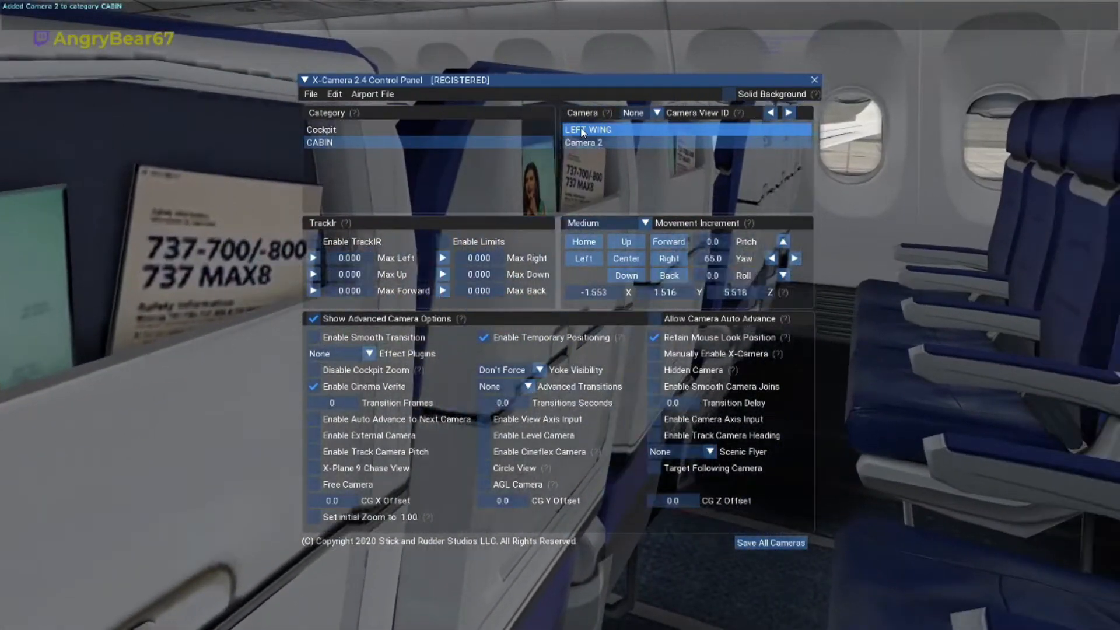
key("e")
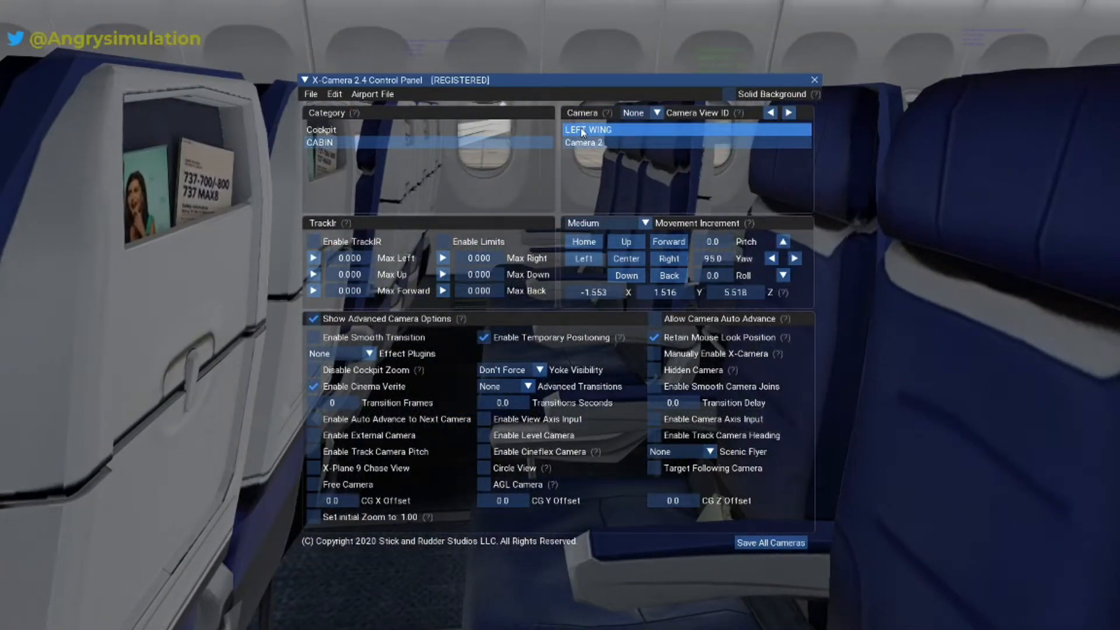
key("period")
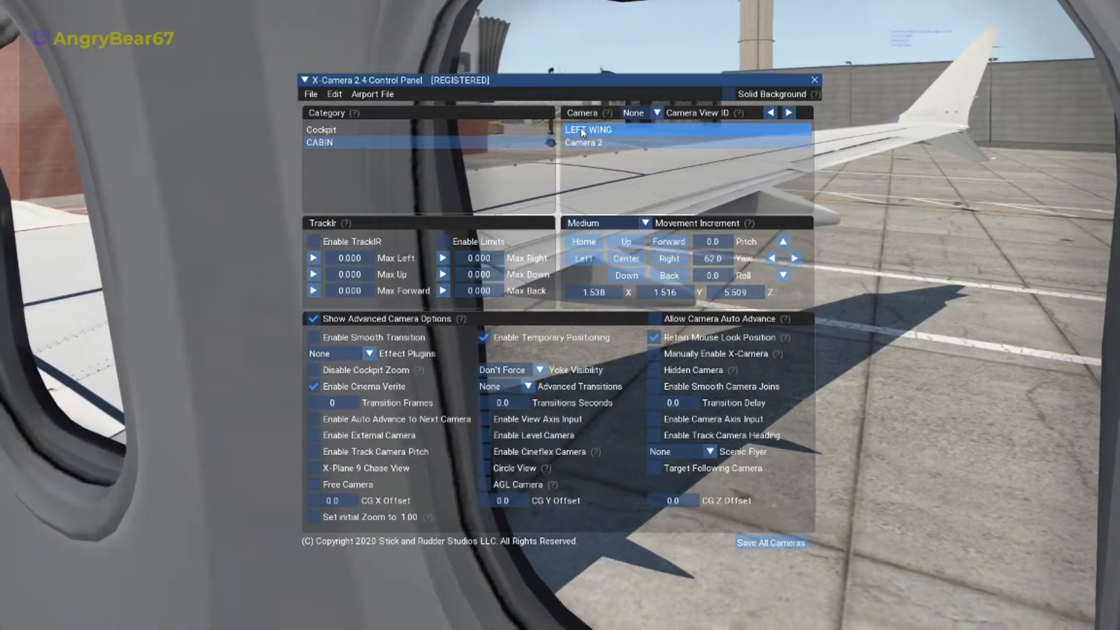
- Save all cameras and rename the second CABIN camera as RIGHT WING
left_click(754, 543)
left_click(586, 130)
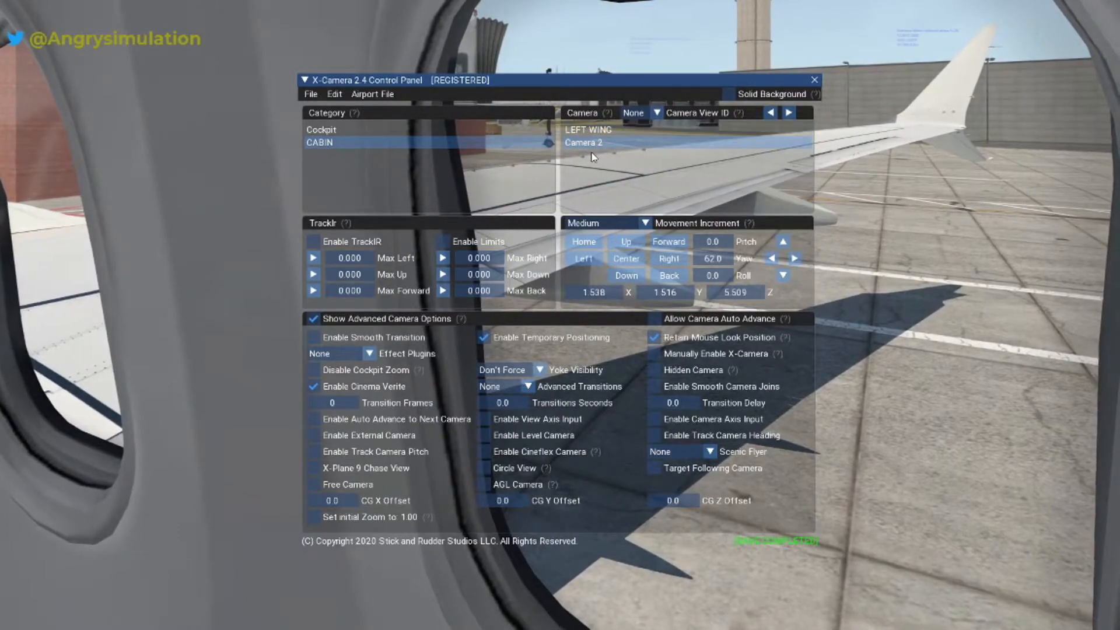
left_click(592, 147)
right_click(595, 148)
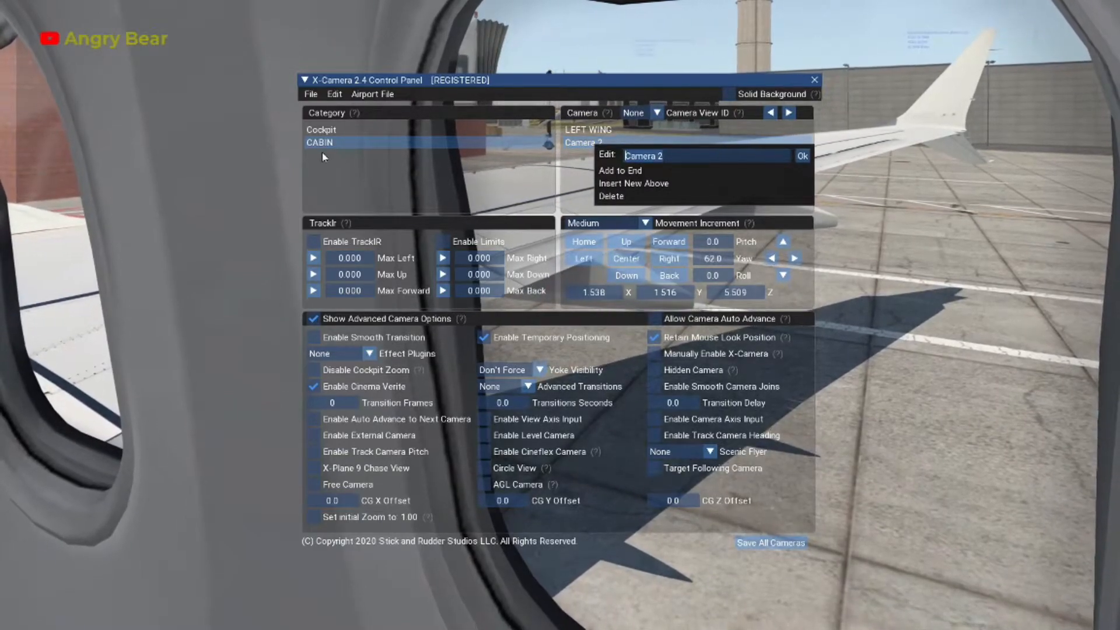
type("RIGHT")
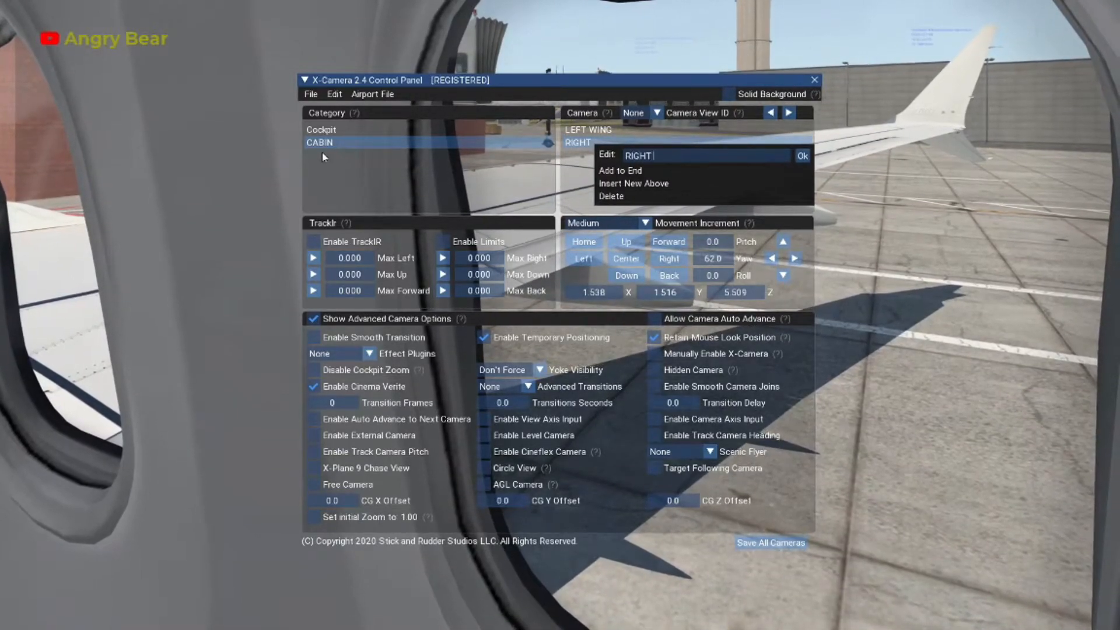
type(" WING")
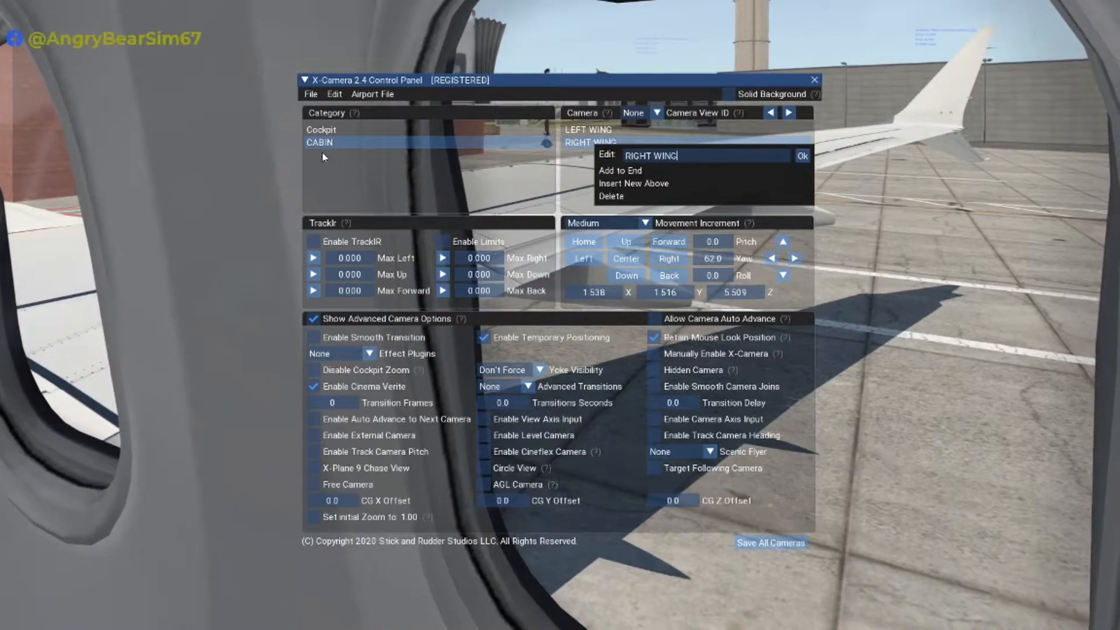
left_click(803, 155)
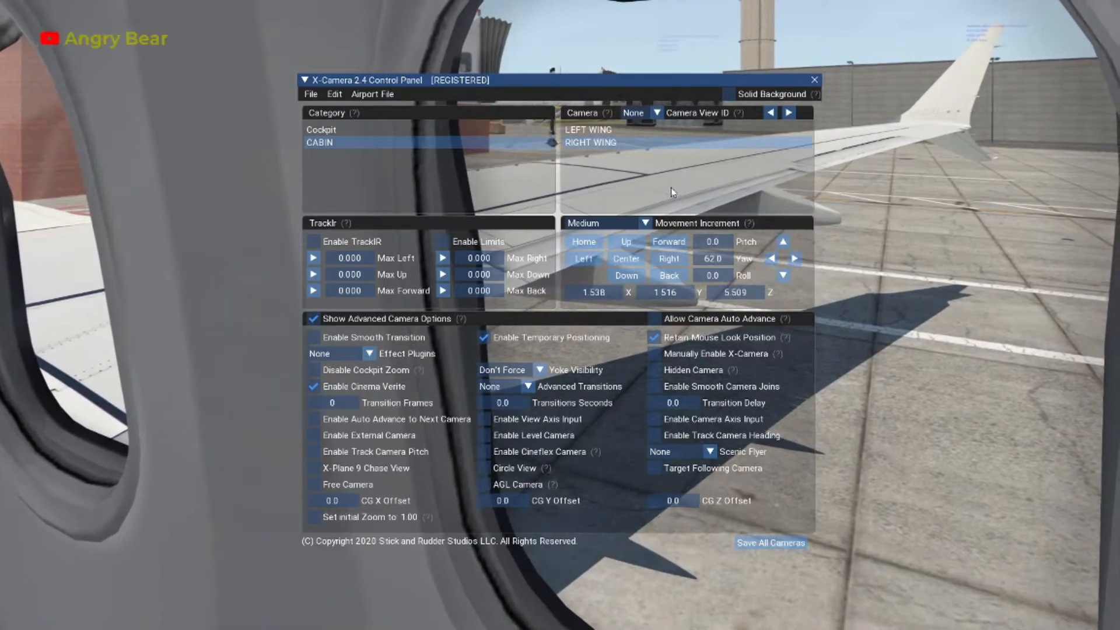
- Assign camera view ID 11 to the RIGHT WING camera and save all cameras
left_click(657, 113)
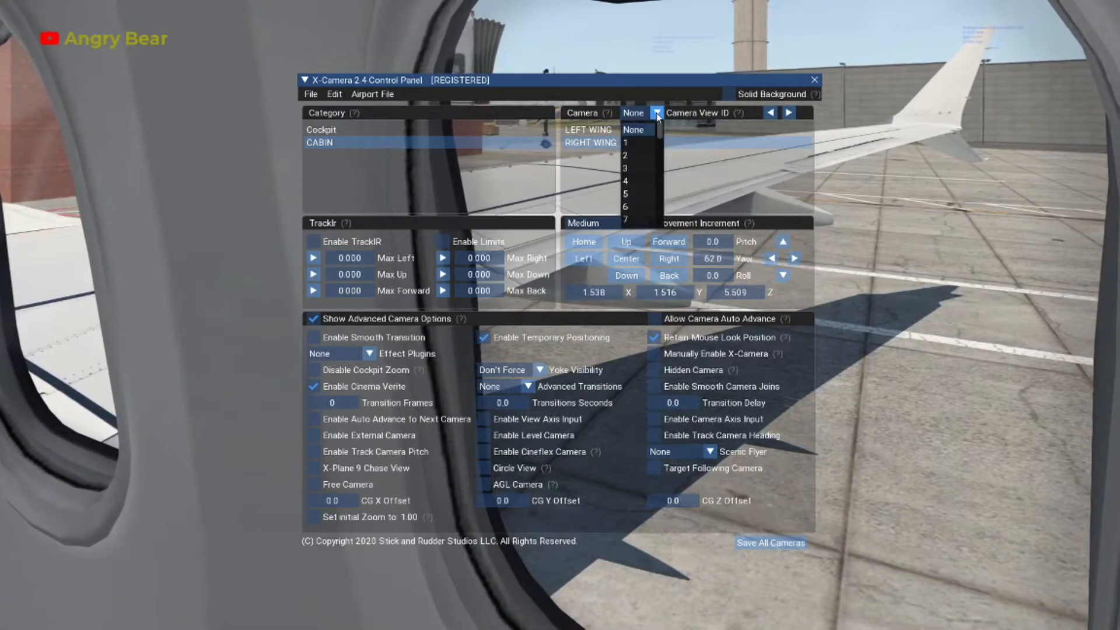
scroll(634, 201, "down", 4)
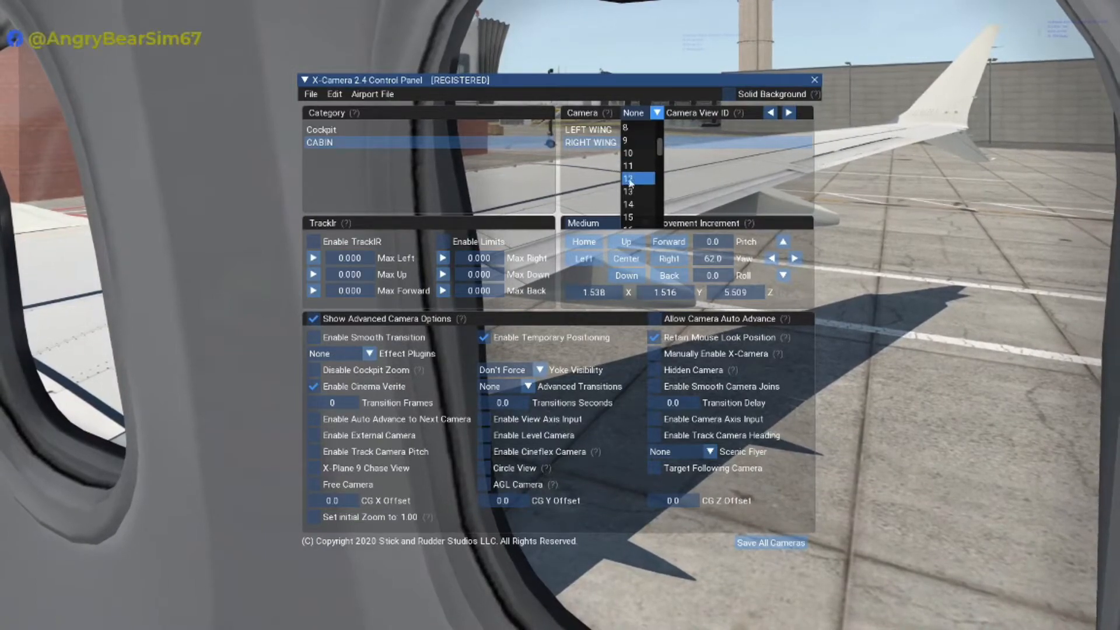
left_click(637, 168)
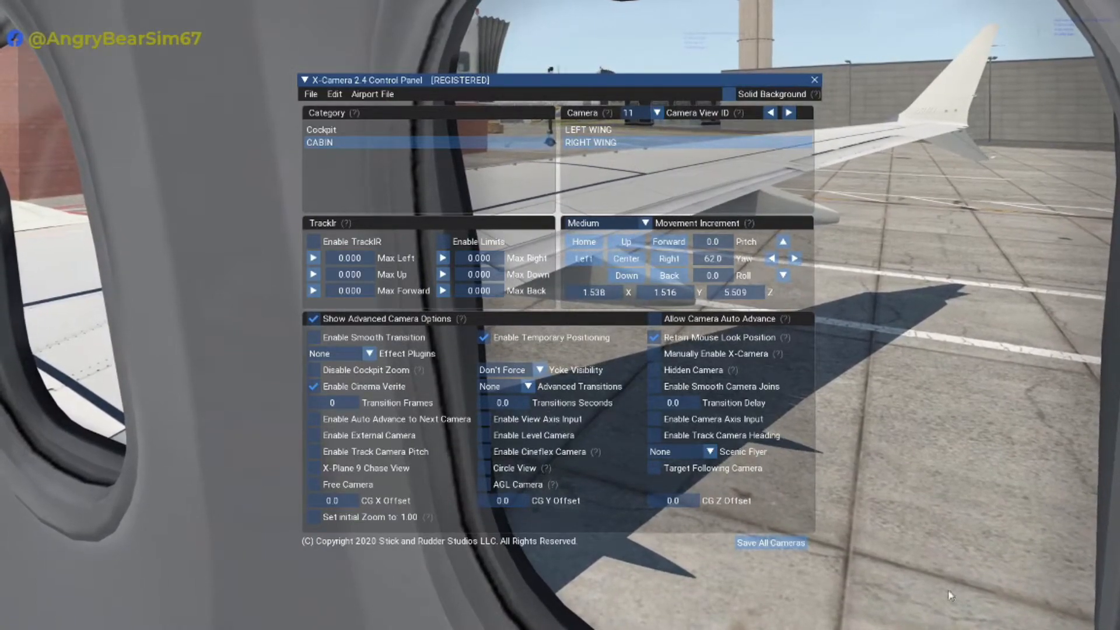
left_click(781, 543)
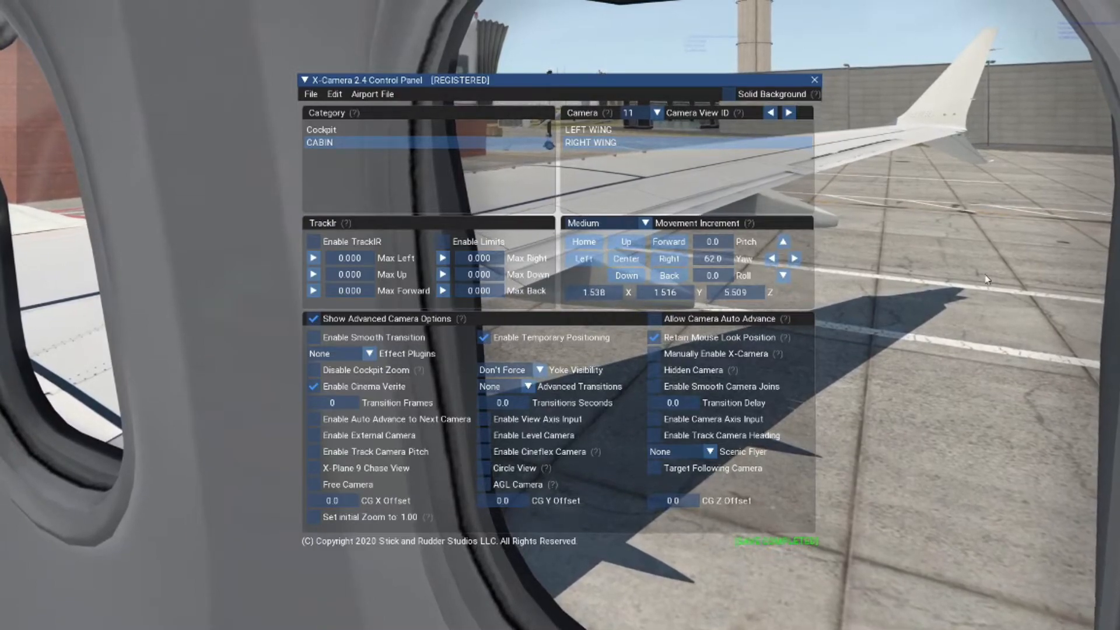
- Review the X-Camera keyboard bindings in the X-Plane settings for the commands that select cameras by view ID, and return to the cabin
left_click(1095, 8)
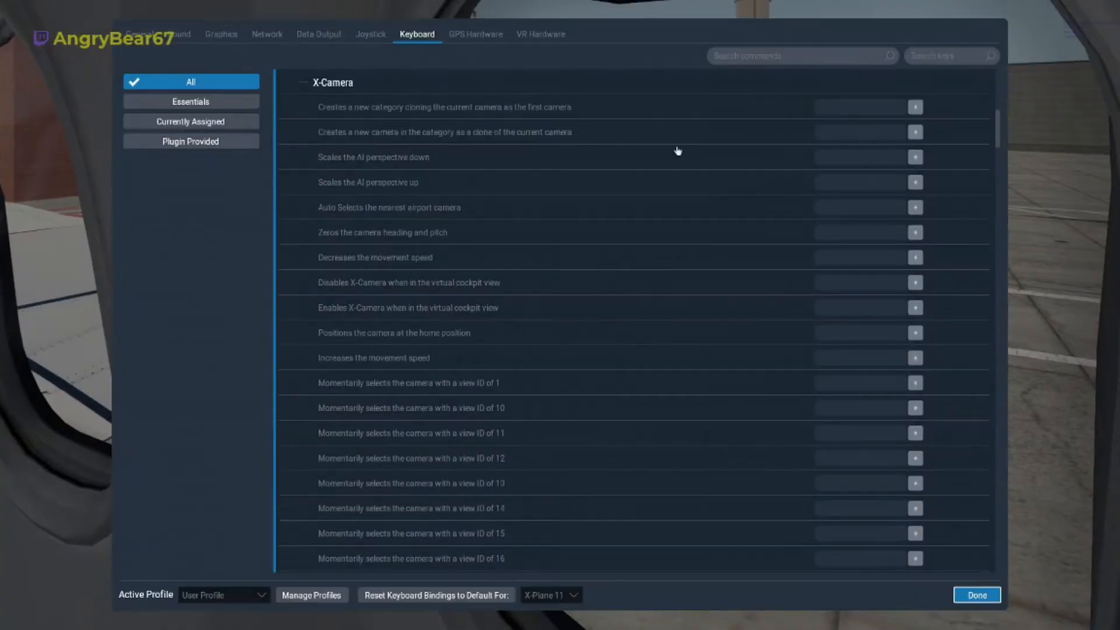
scroll(645, 352, "down", 15)
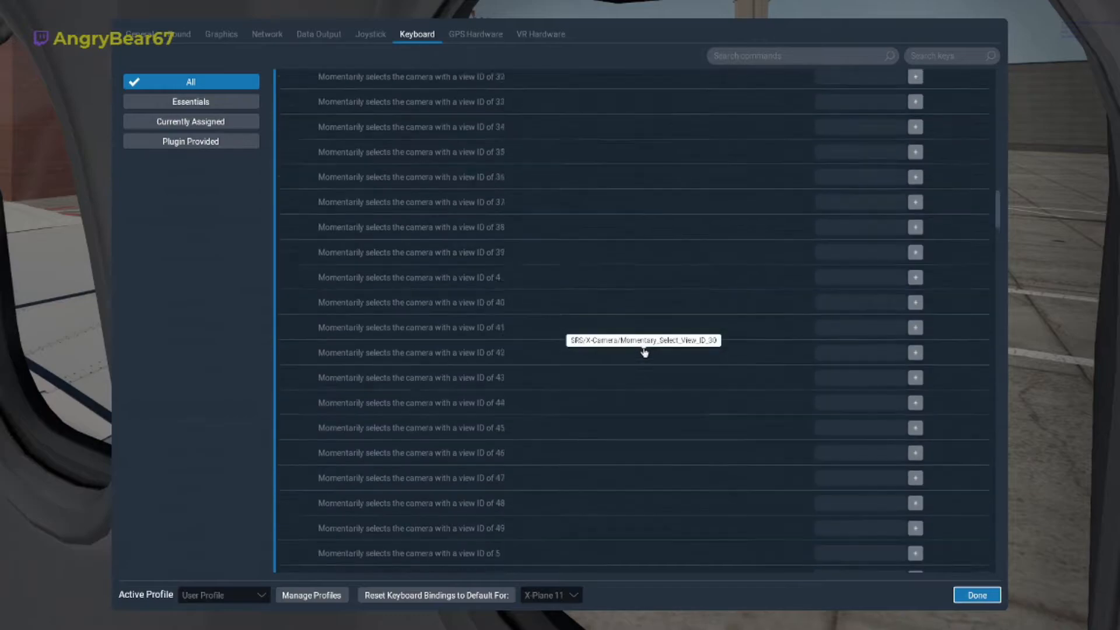
scroll(645, 353, "down", 12)
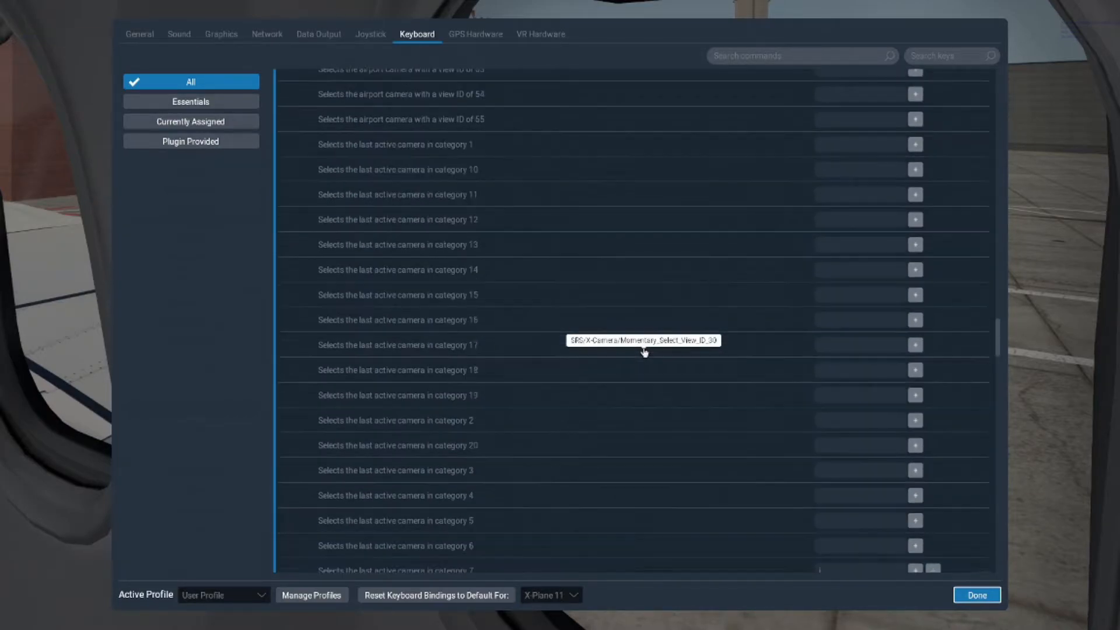
scroll(645, 352, "down", 5)
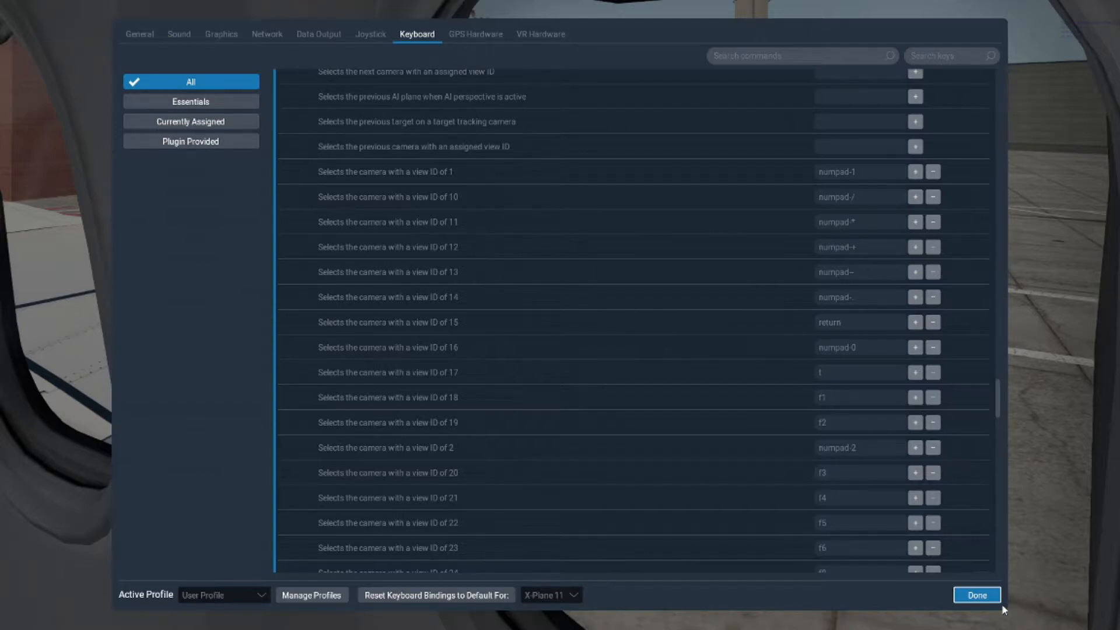
left_click(986, 596)
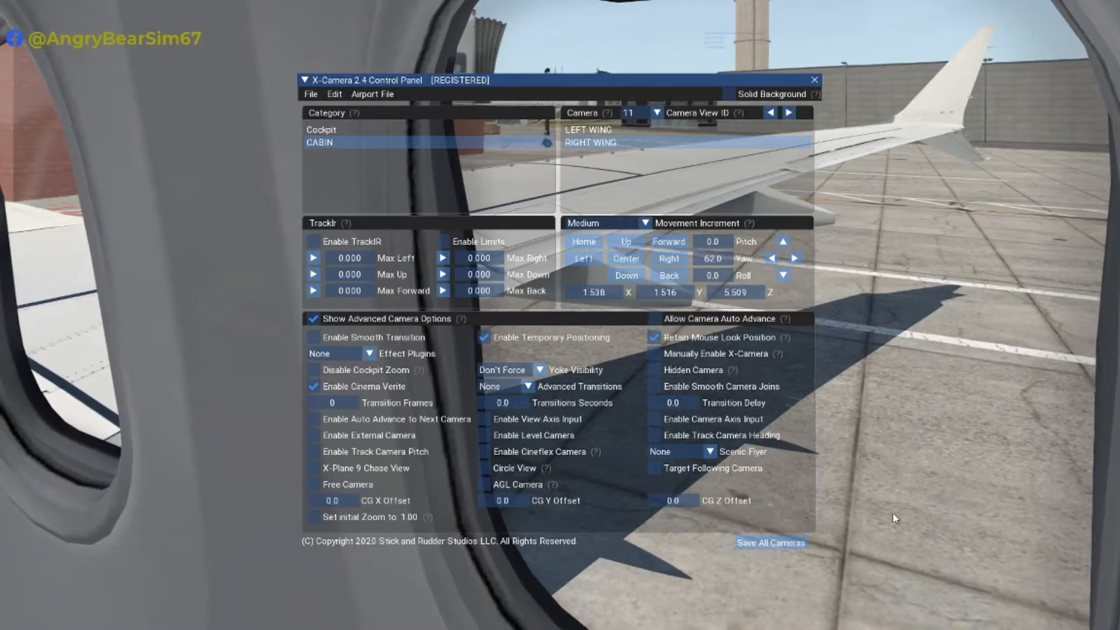
- Display the LEFT WING view, then test the assigned shortcuts for view IDs 11 and 10
left_click(592, 129)
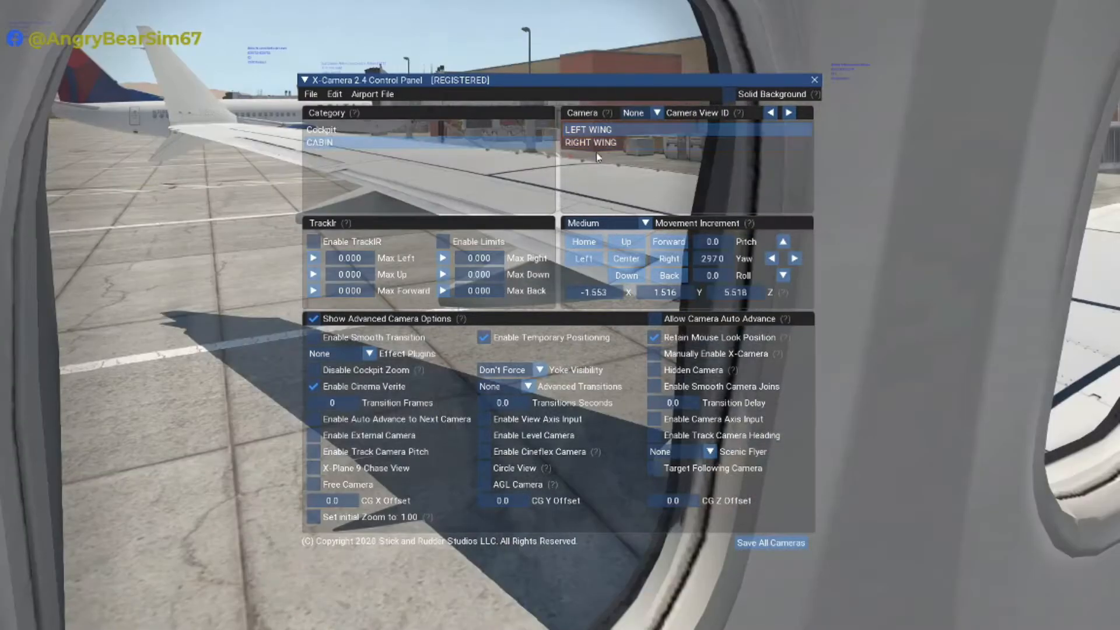
key("F11")
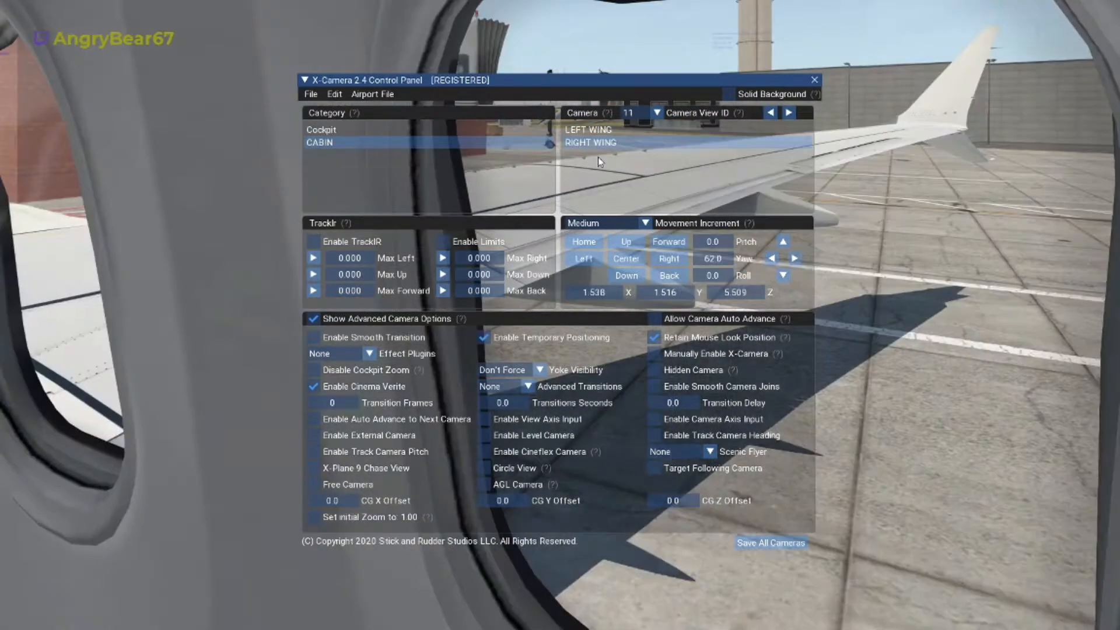
key("F10")
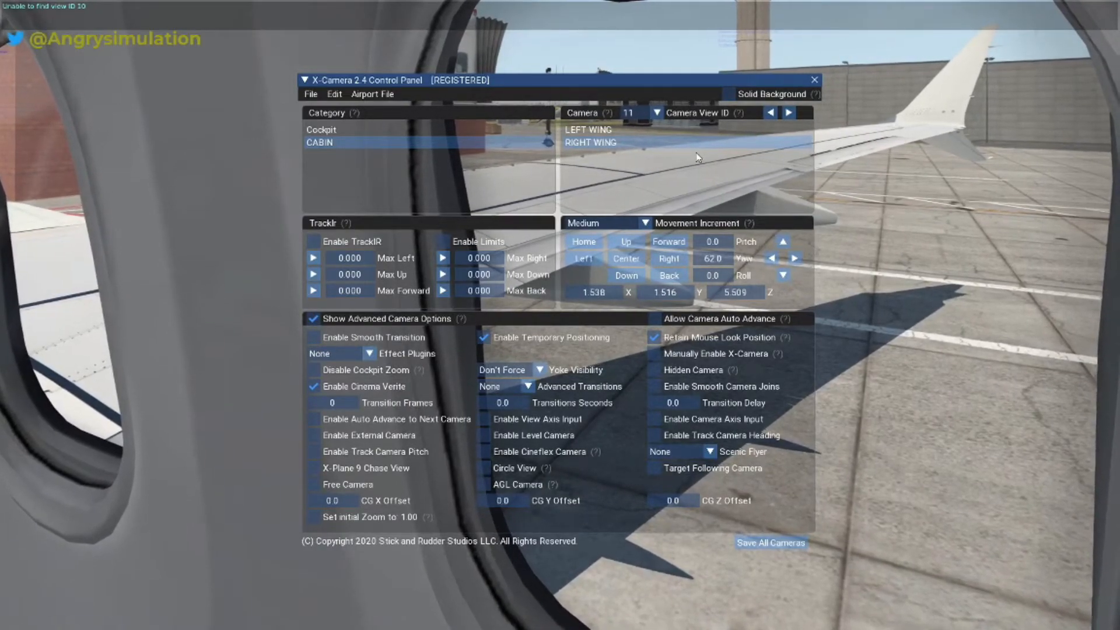
- Assign camera view ID 10 to the LEFT WING camera and save all cameras
left_click(625, 131)
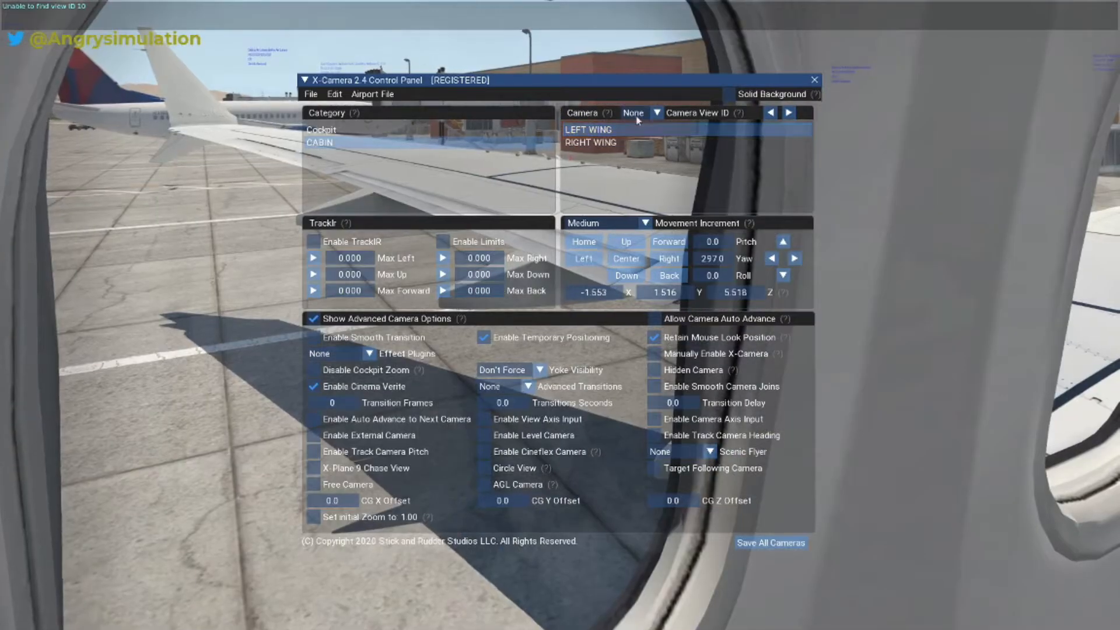
left_click(656, 114)
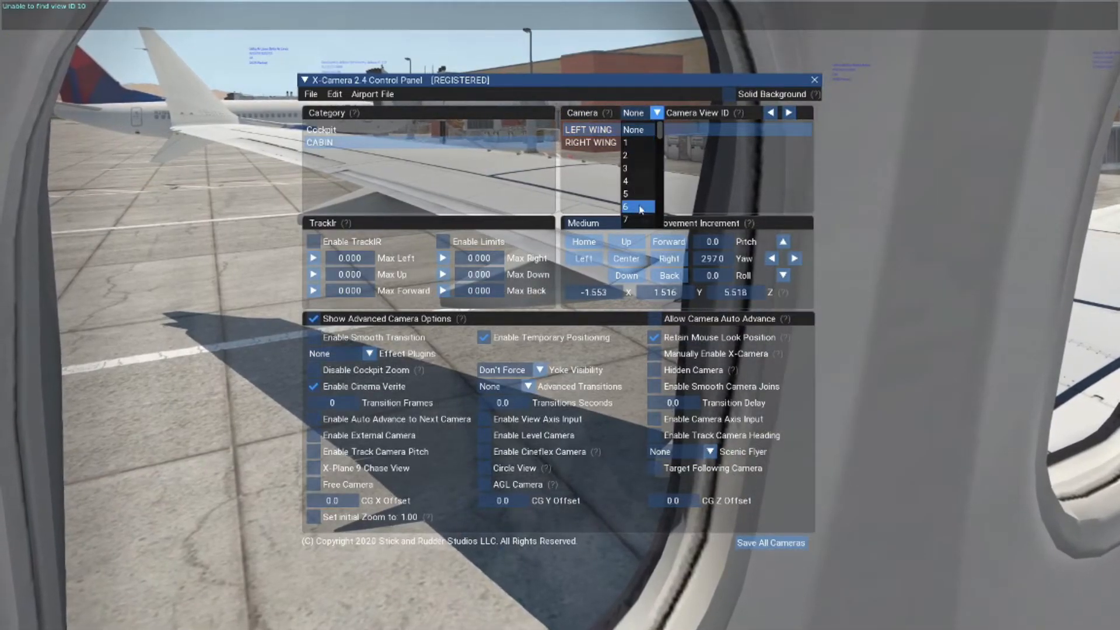
scroll(641, 208, "up", 2)
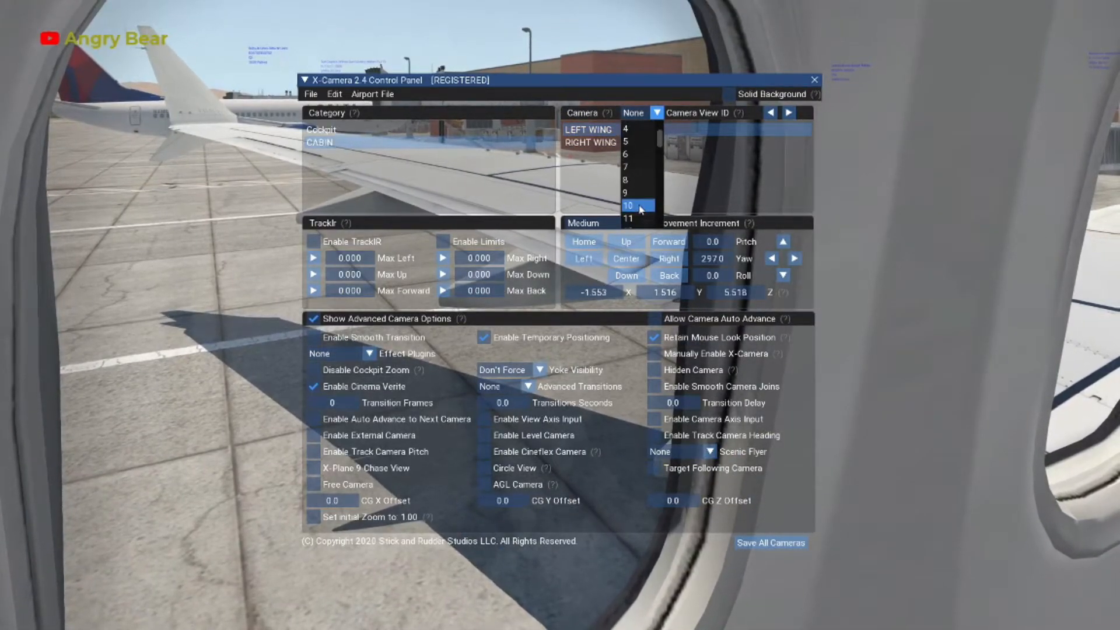
left_click(641, 208)
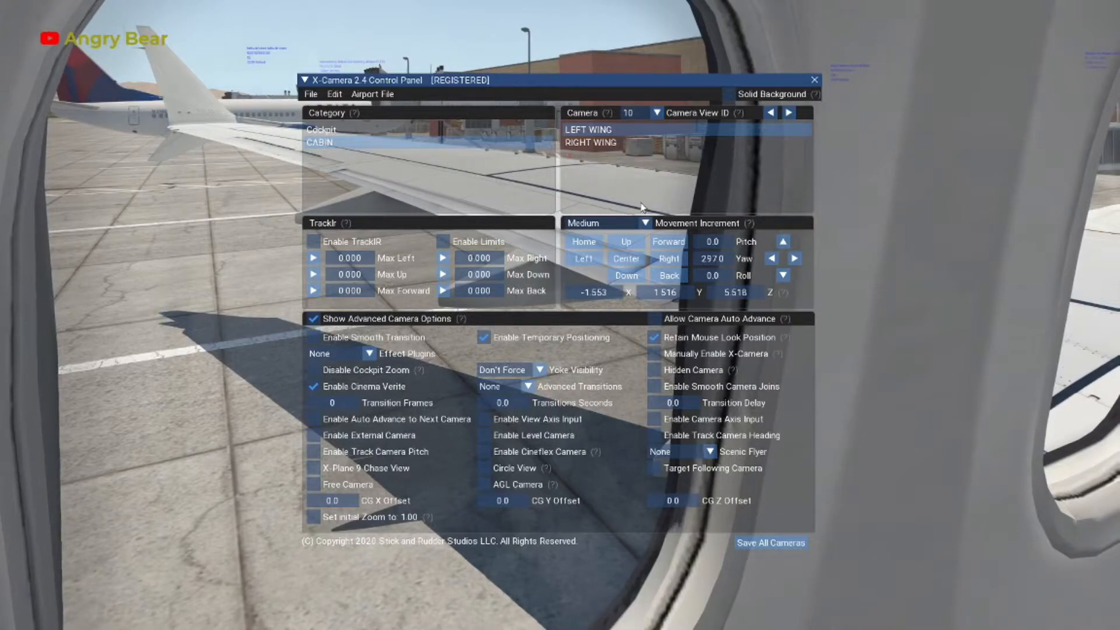
left_click(784, 545)
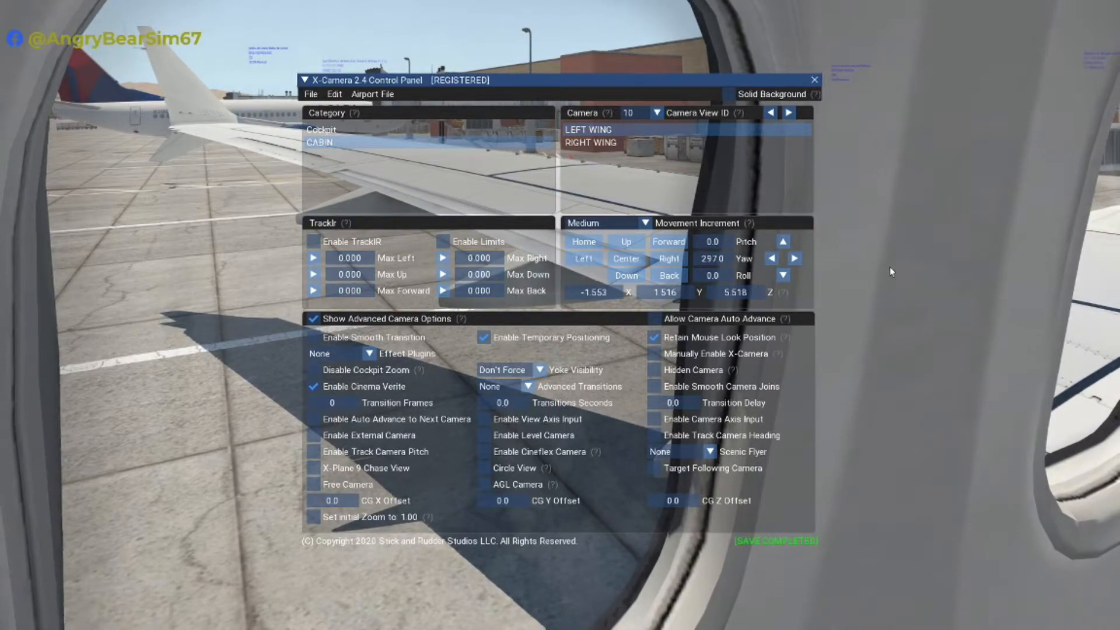
- Alternate between the LEFT WING and RIGHT WING views with their view ID shortcuts, and save all cameras
key("Right")
key("Left")
key("Right")
key("Left")
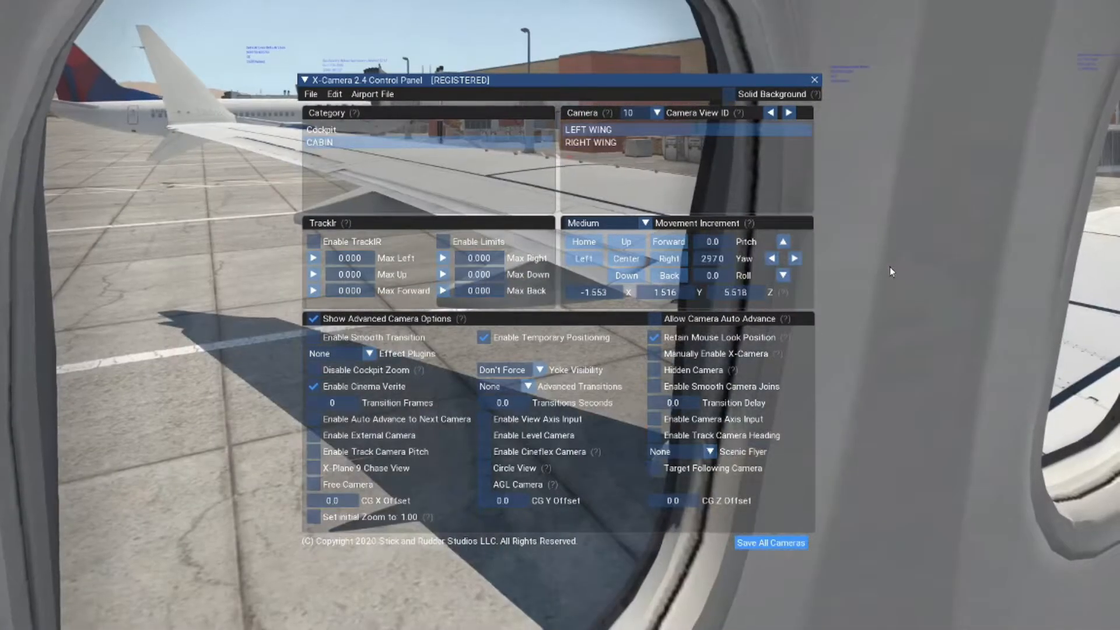
key("Right")
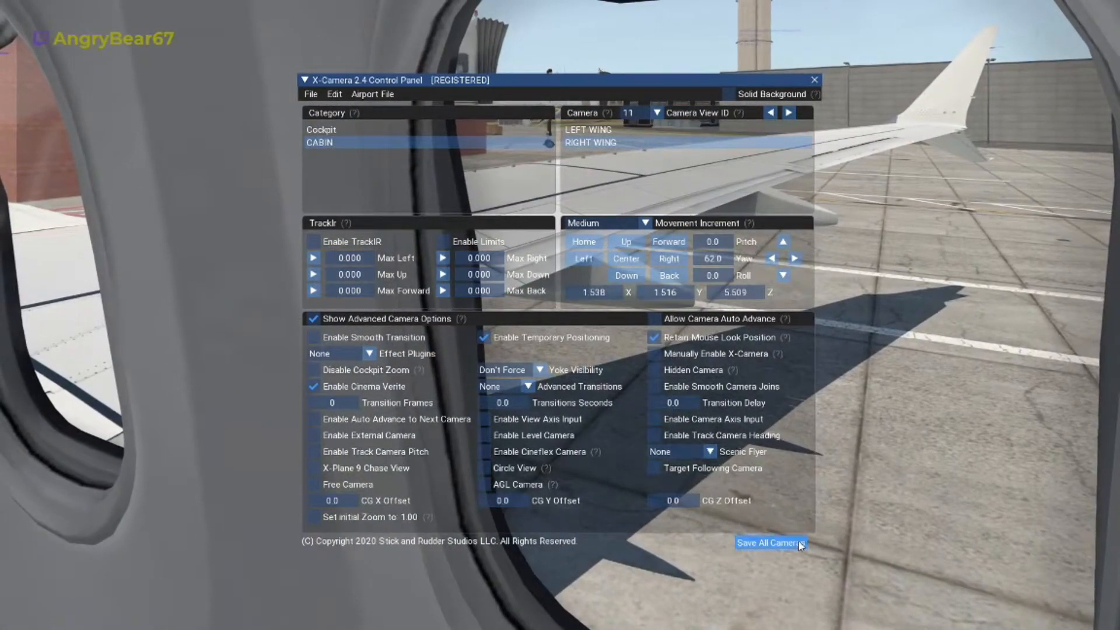
left_click(798, 543)
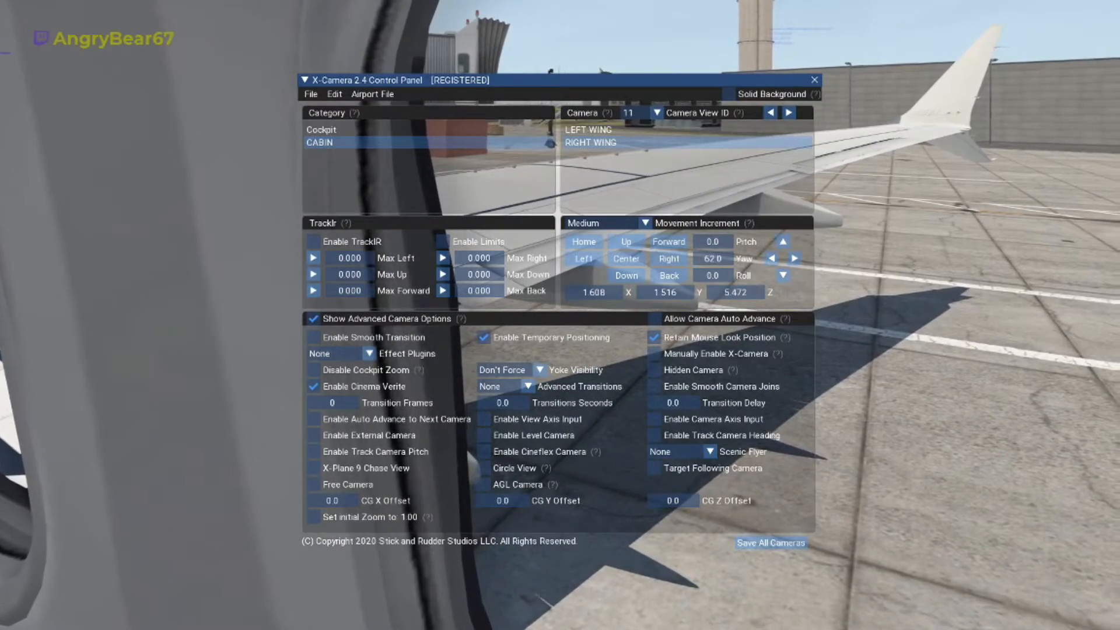
- Turn the RIGHT WING camera to yaw 0 and advance it along the right windows to about X 1.593, Z 0.507
key("q")
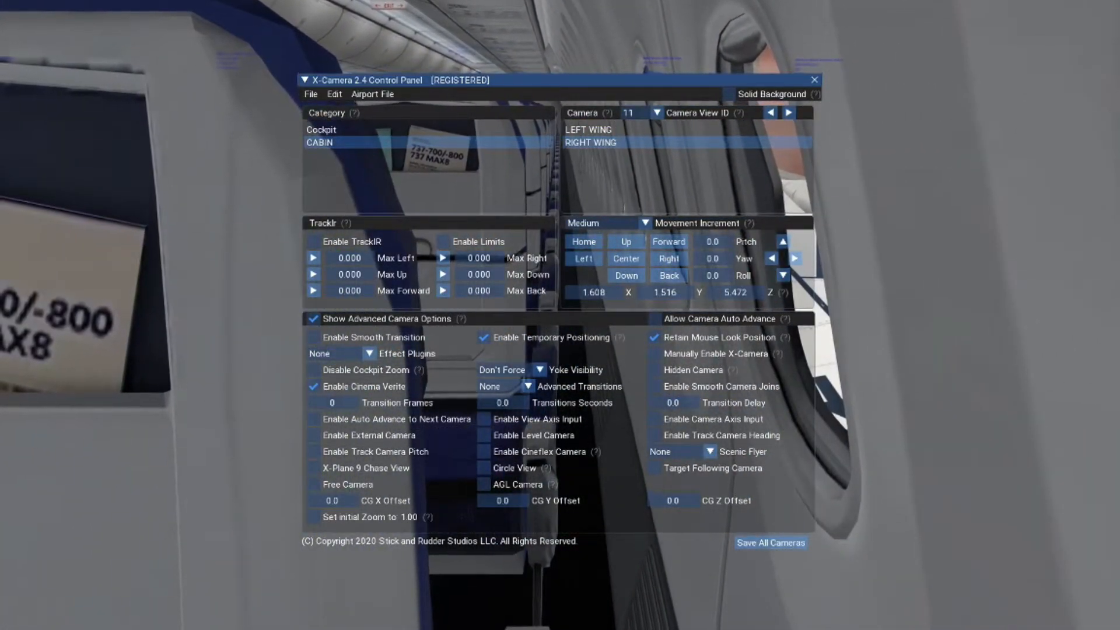
key("period")
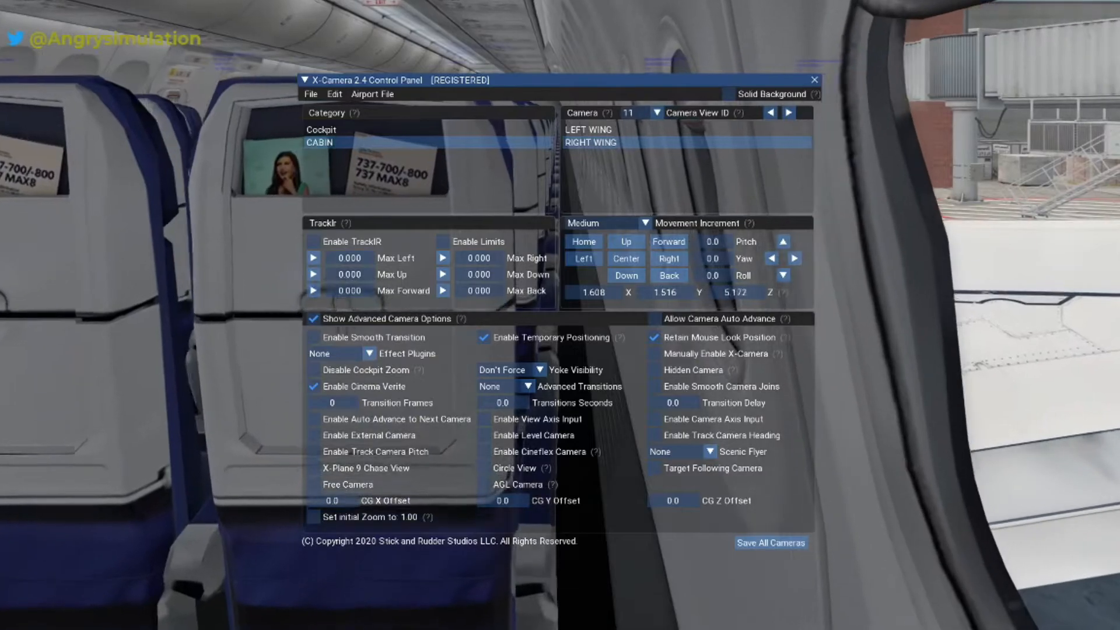
key("period")
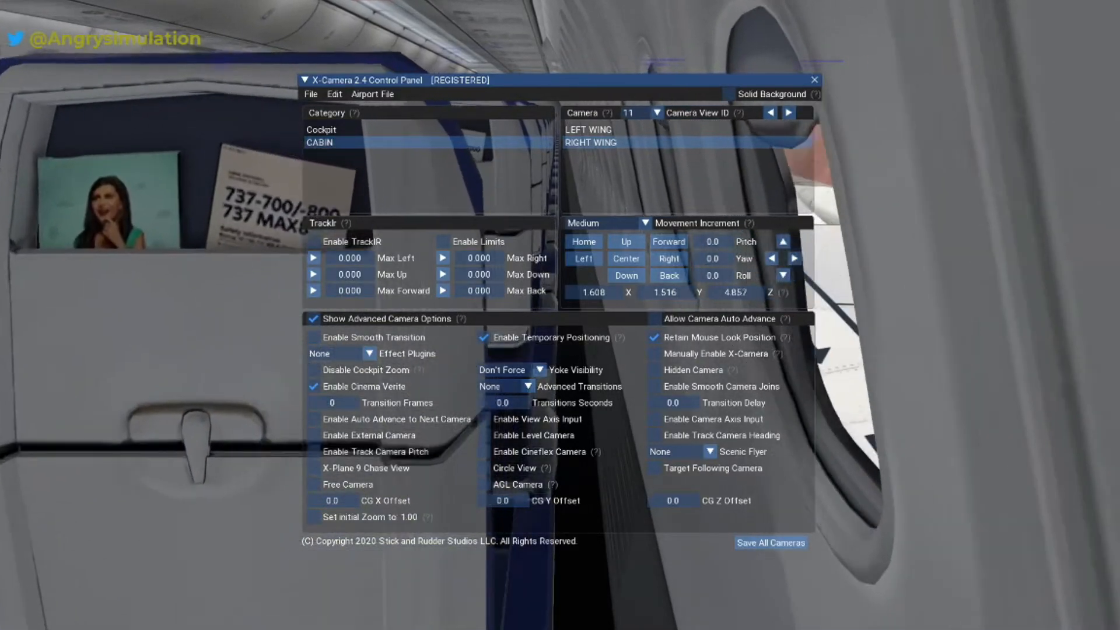
key("period")
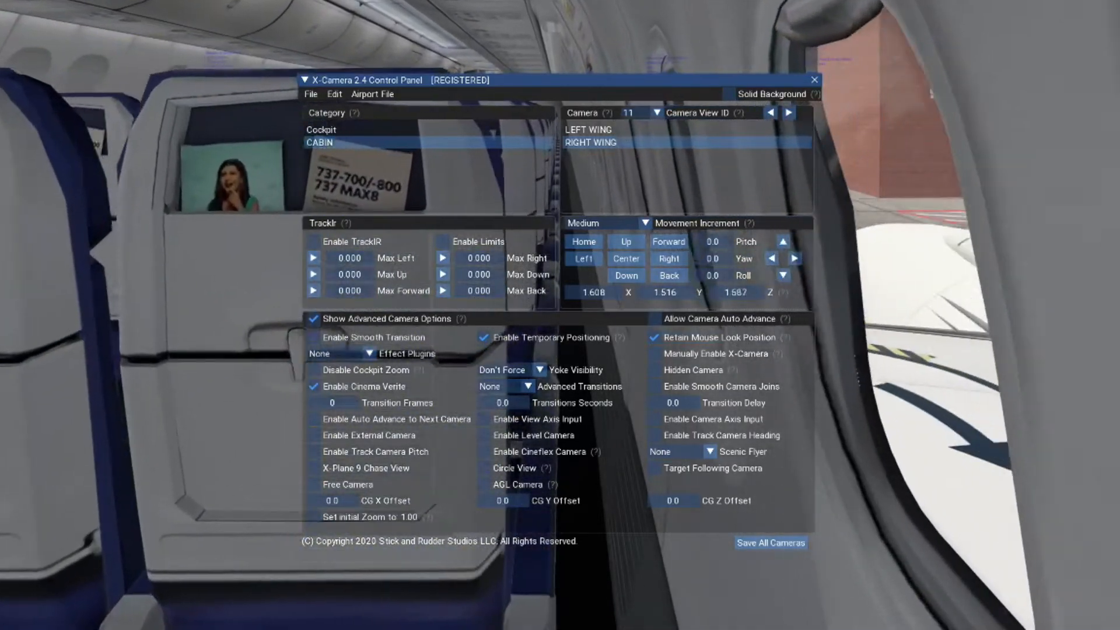
key("period")
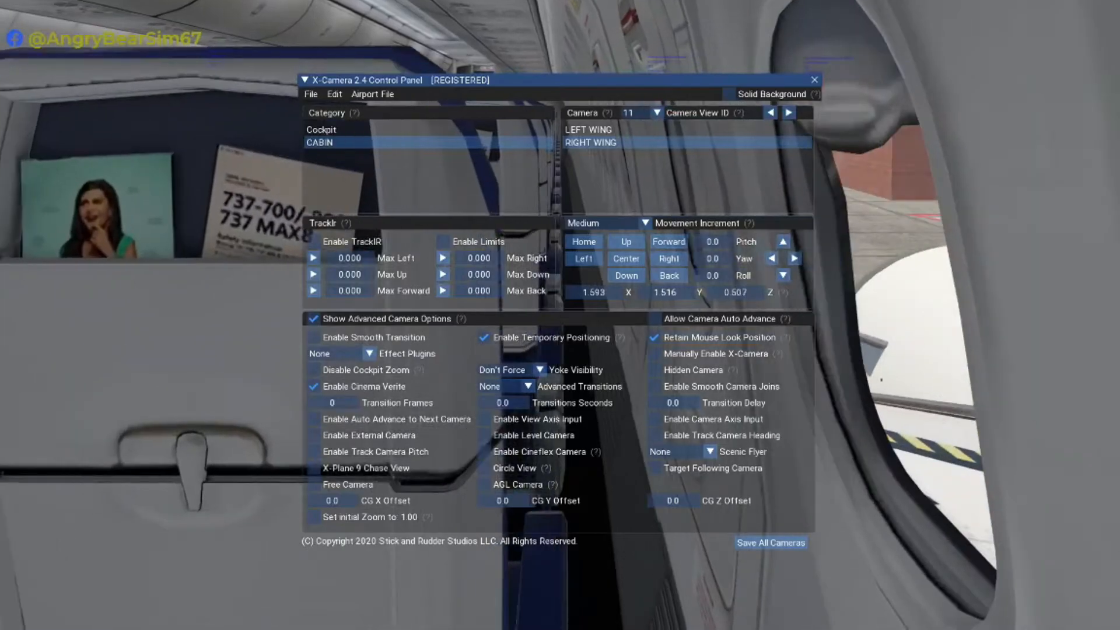
- Move the RIGHT WING camera left and forward through the cabin seats to about X 1.188, Z -5.853
key("Left")
key("period")
key("period")
key("period")
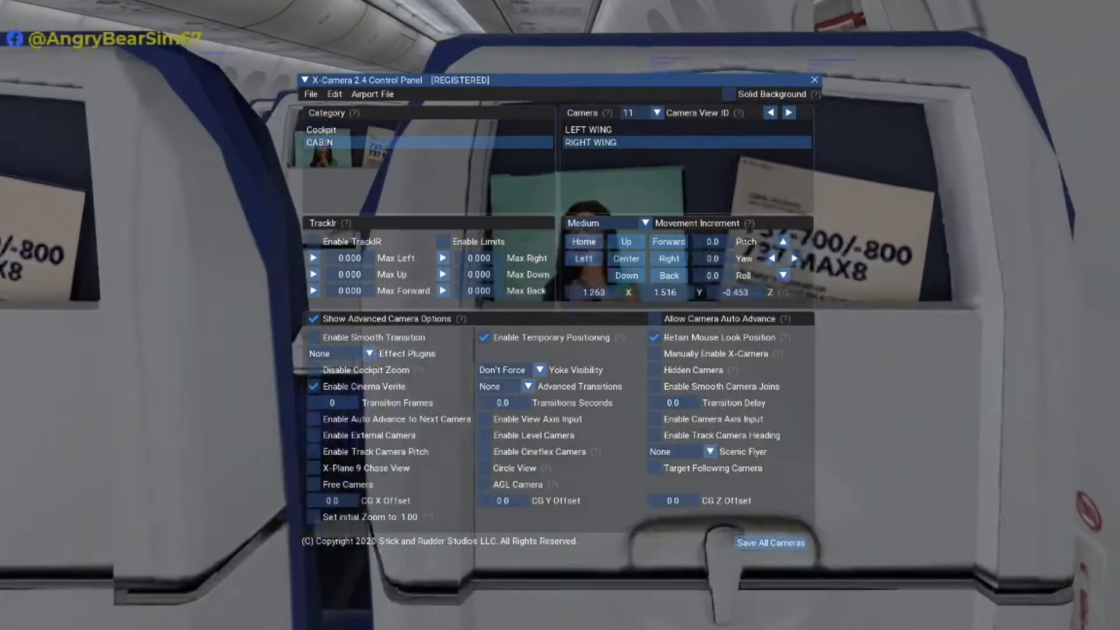
key("period")
key("period")
key("period")
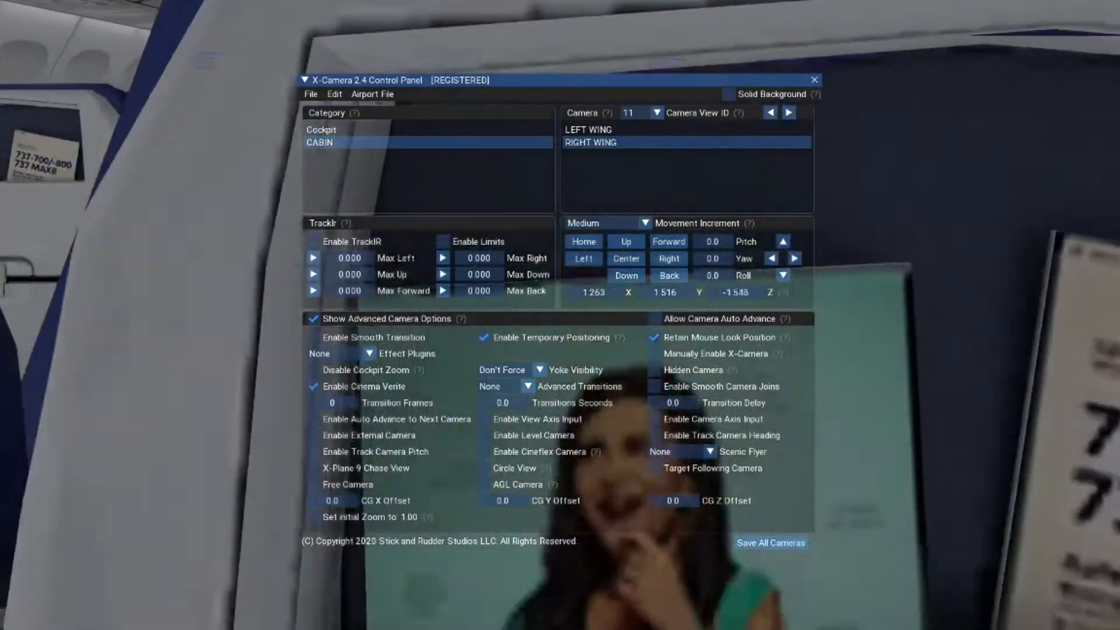
key("Left")
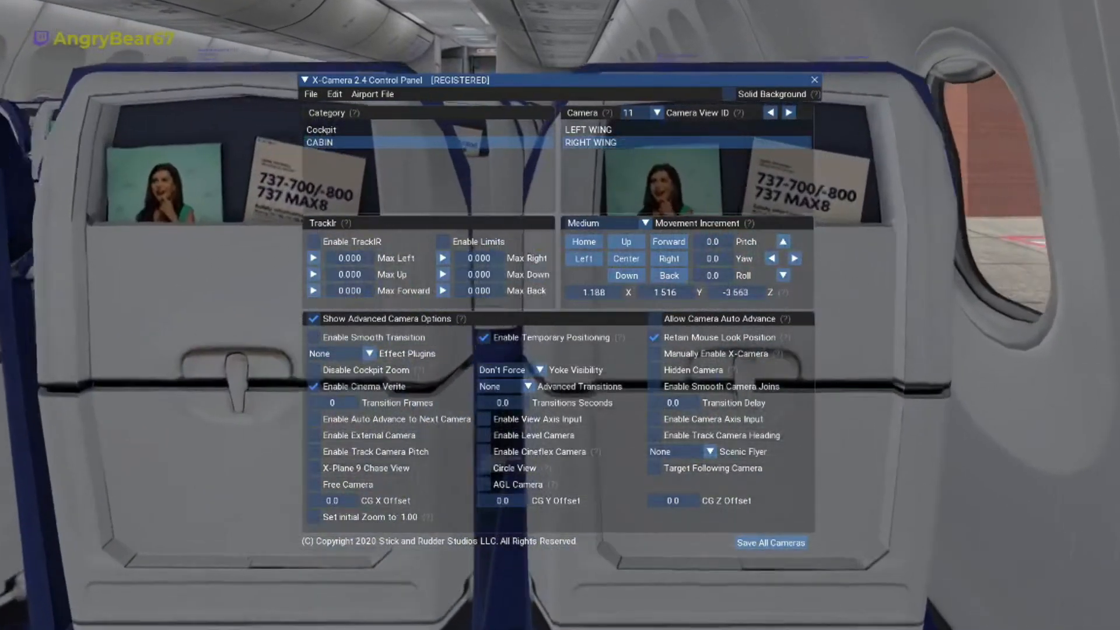
key("period")
key("period")
key("period")
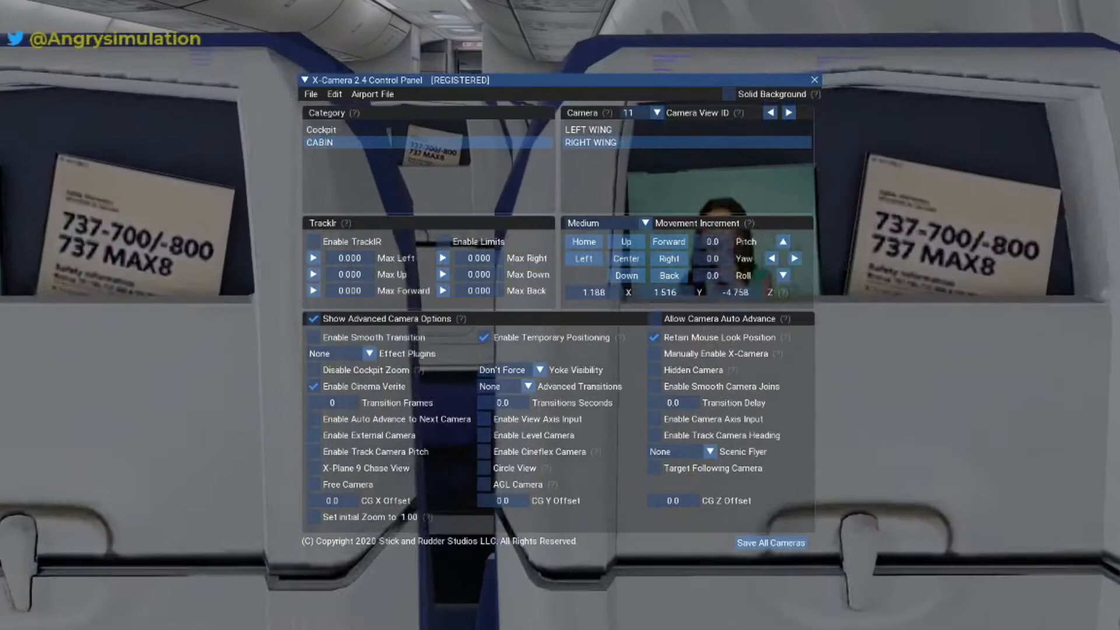
key("period")
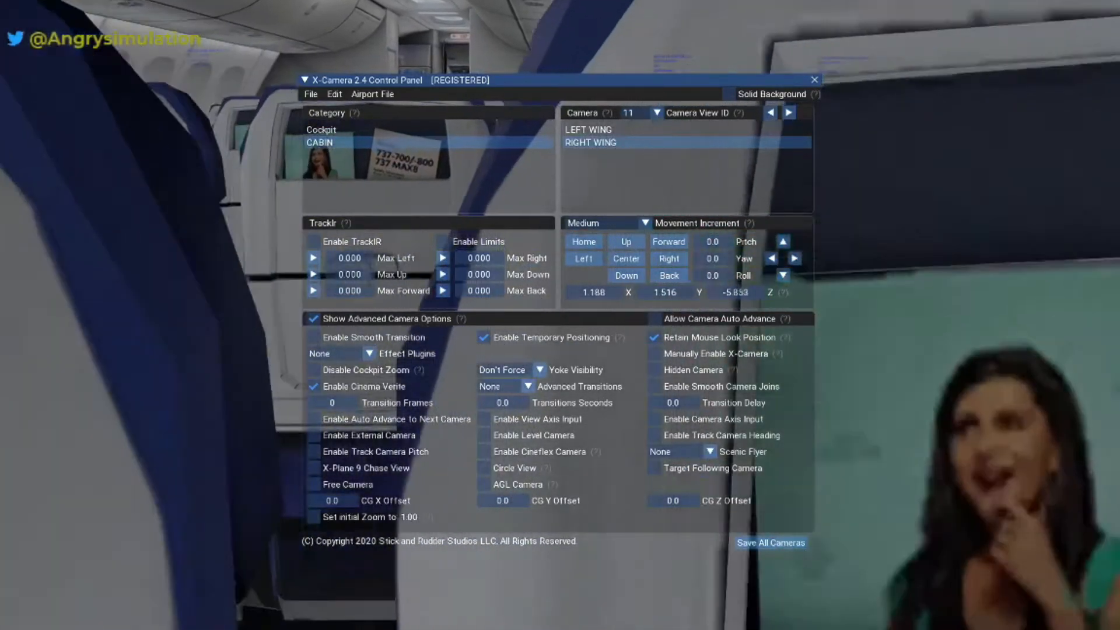
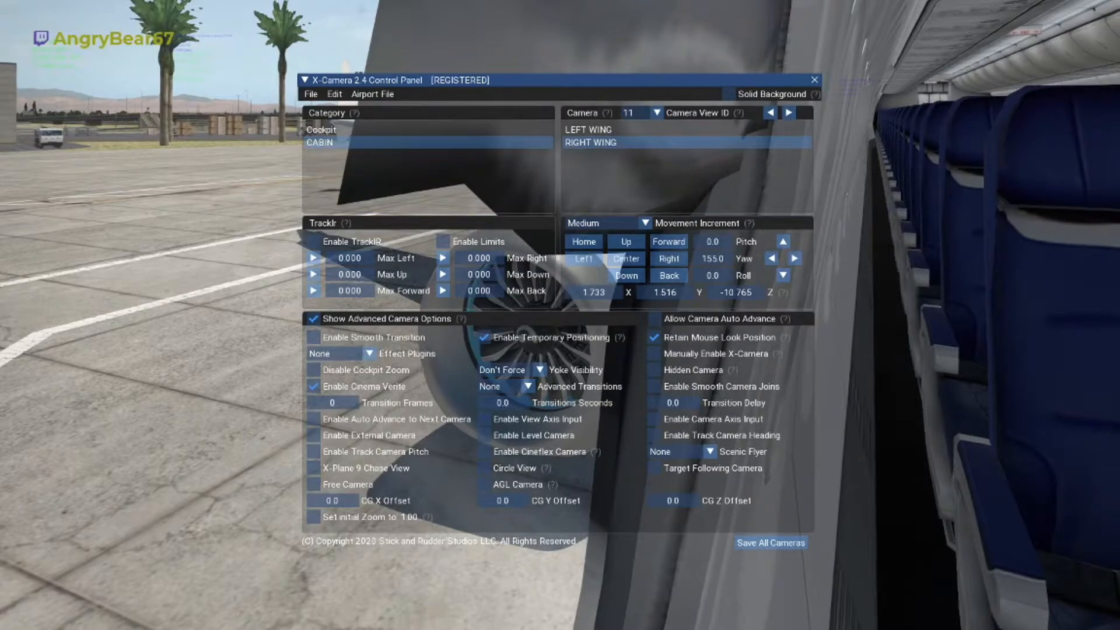
- Lower the camera to Y 1.456 and shift it inboard from the window to about X 1.547, Z -10.607
key("Down")
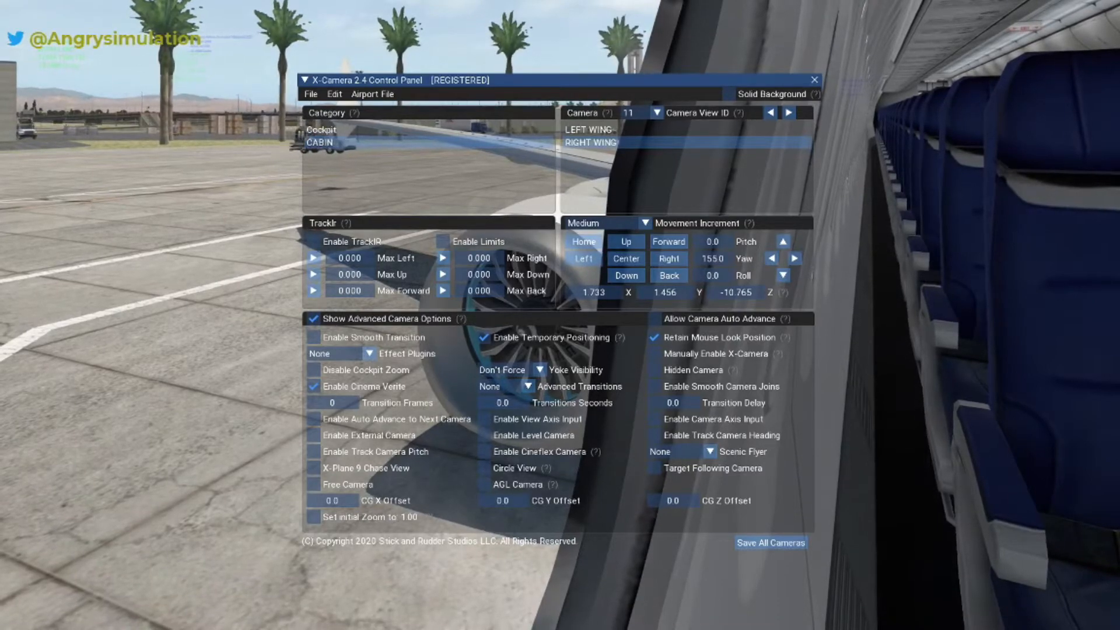
key("period")
key("period")
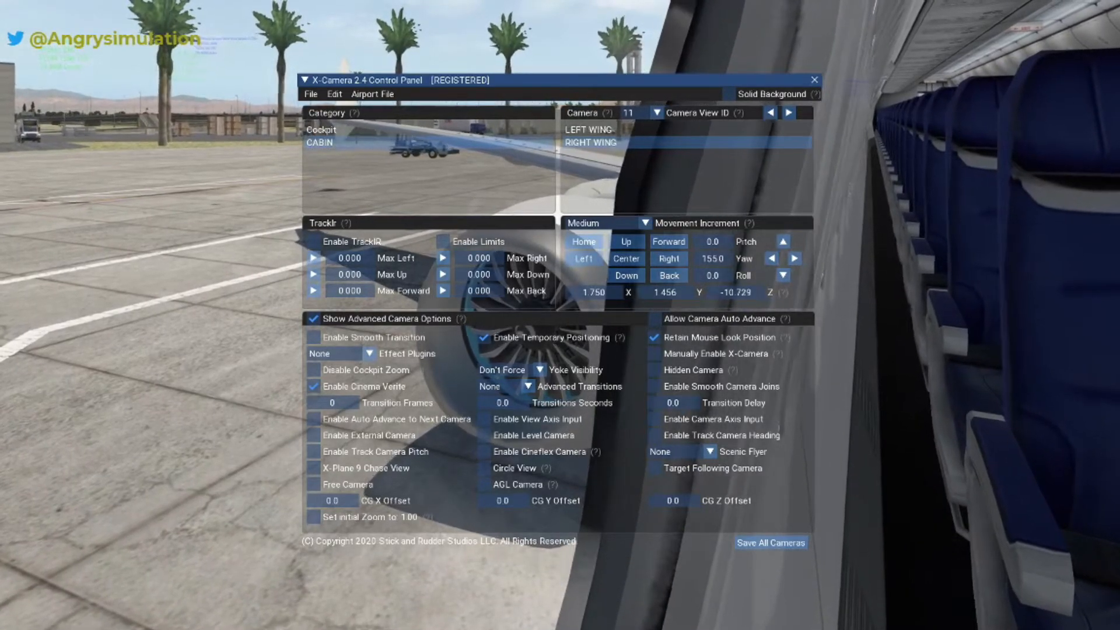
key("Right")
key("Right")
key("Right")
key("Right")
key("Right")
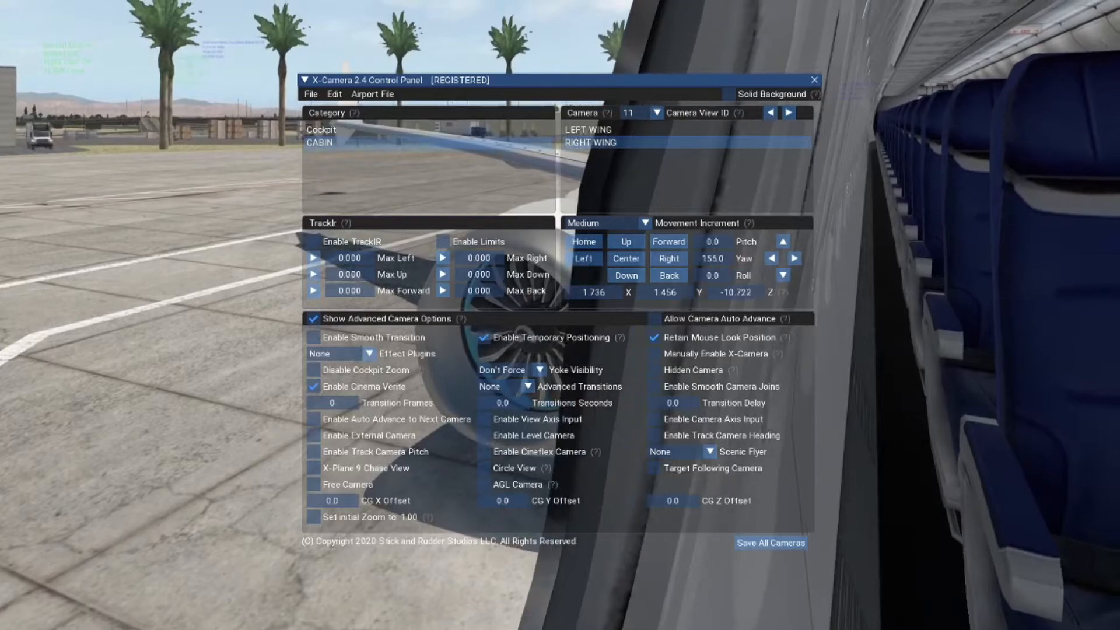
key("Right")
key("Right")
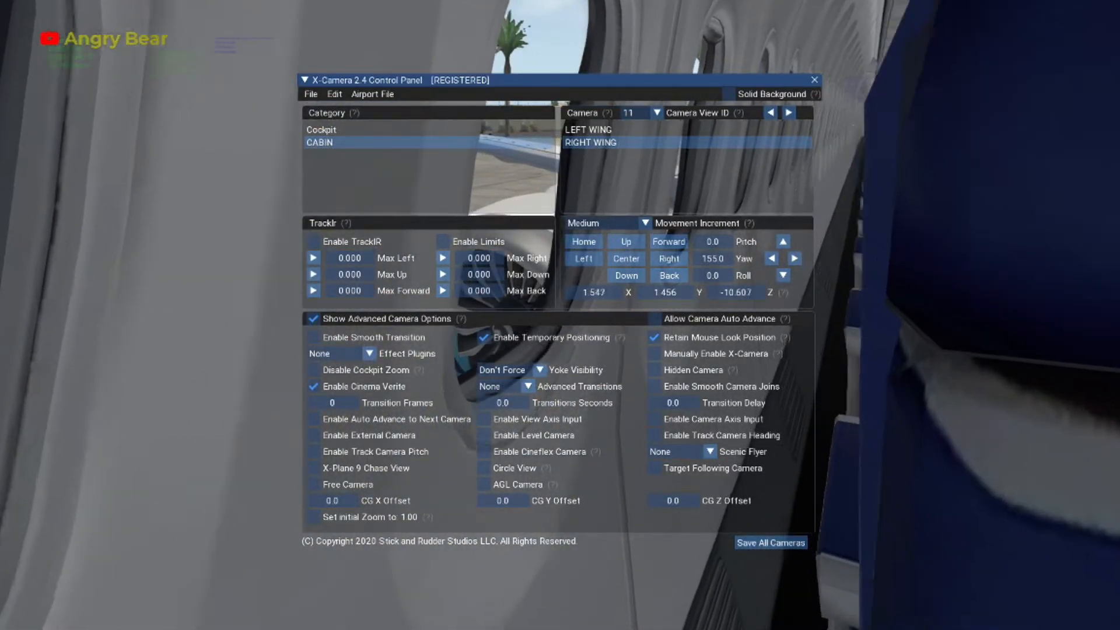
- Advance the camera toward the right engine and wing to about X 2.116, Z -9.39
key("period")
key("period")
key("period")
key("period")
key("period")
key("period")
key("period")
key("period")
key("period")
key("period")
key("period")
key("period")
key("period")
key("period")
key("period")
key("period")
key("period")
key("period")
key("period")
key("period")
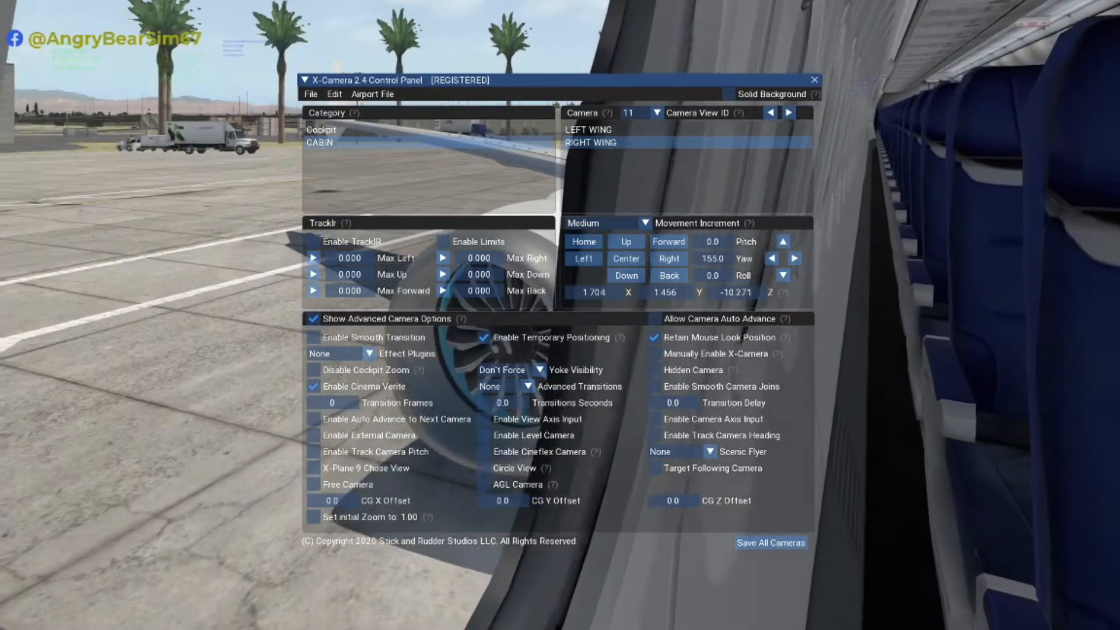
key("period")
key("period")
key("period")
key("period")
key("period")
key("period")
key("period")
key("period")
key("period")
key("period")
key("period")
key("period")
key("period")
key("period")
key("period")
key("period")
key("period")
key("period")
key("period")
key("period")
key("period")
key("period")
key("period")
key("period")
key("period")
key("period")
key("period")
key("period")
key("period")
key("period")
key("period")
key("period")
key("period")
key("period")
key("period")
key("period")
key("period")
key("period")
key("period")
key("period")
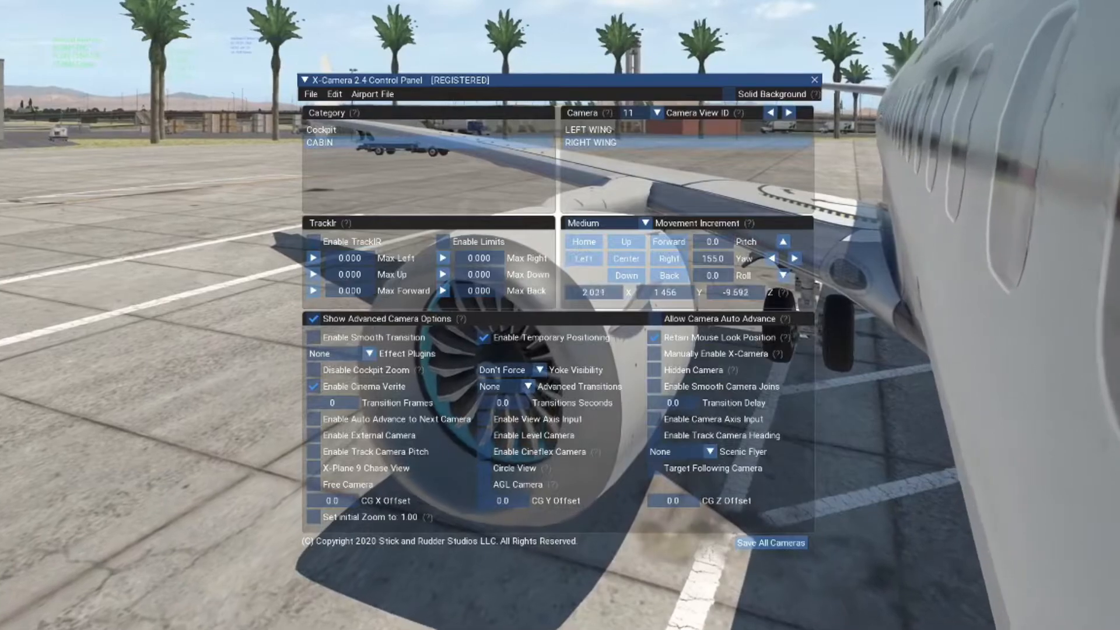
key("period")
key("period")
key("period")
key("period")
key("period")
key("period")
key("period")
key("period")
key("period")
key("period")
key("period")
key("period")
key("period")
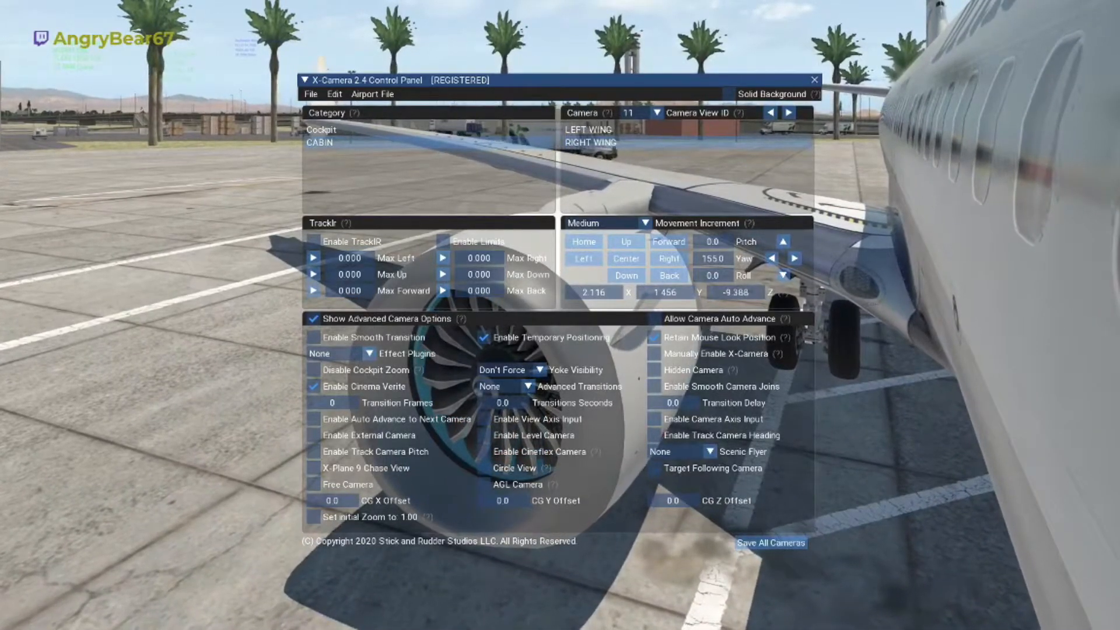
- Shift the RIGHT WING camera inboard through the fuselage wall into the cabin, to about X 1.508, Z -9.104
key("Right")
key("Right")
key("Right")
key("Right")
key("Right")
key("Right")
key("Right")
key("Right")
key("Right")
key("Right")
key("Right")
key("Right")
key("Right")
key("Right")
key("Right")
key("Right")
key("Right")
key("Right")
key("Right")
key("Right")
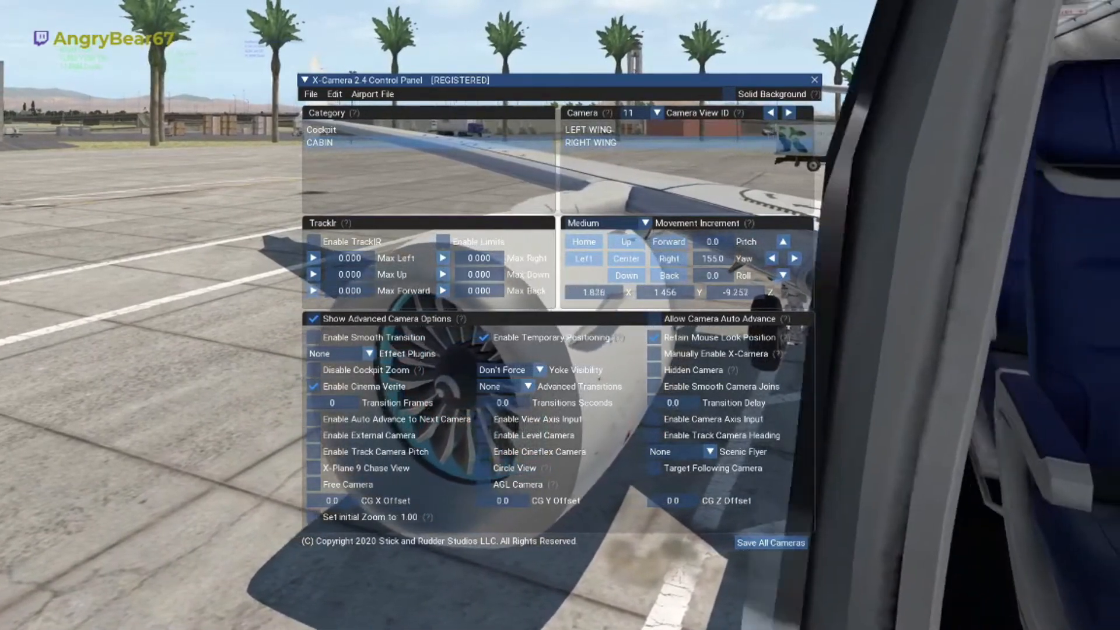
key("Right")
key("Right")
key("Right")
key("Right")
key("Right")
key("Right")
key("Right")
key("Right")
key("Right")
key("Right")
key("Right")
key("Right")
key("Right")
key("Right")
key("Right")
key("Right")
key("Right")
key("Right")
key("Right")
key("Right")
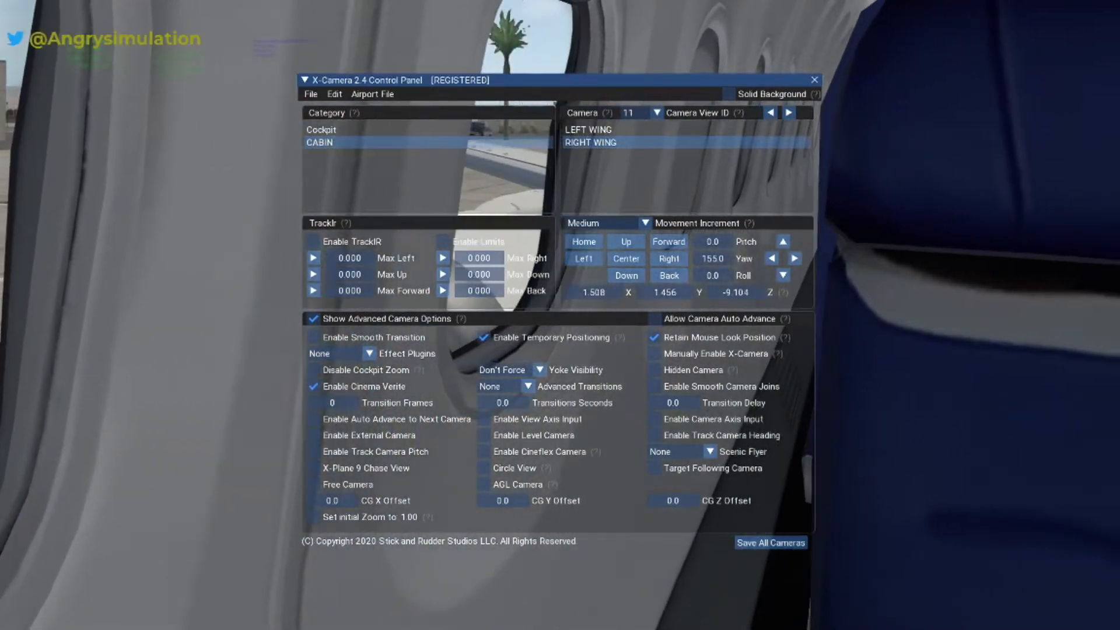
- Move the camera up to the cabin window overlooking the right engine, to about X 1.612, Z -9.390
key("period")
key("period")
key("period")
key("period")
key("period")
key("period")
key("period")
key("period")
key("period")
key("period")
key("period")
key("period")
key("period")
key("period")
key("period")
key("Left")
key("Left")
key("Left")
key("Left")
key("Left")
key("Left")
key("Left")
key("Left")
key("Left")
key("Left")
key("Left")
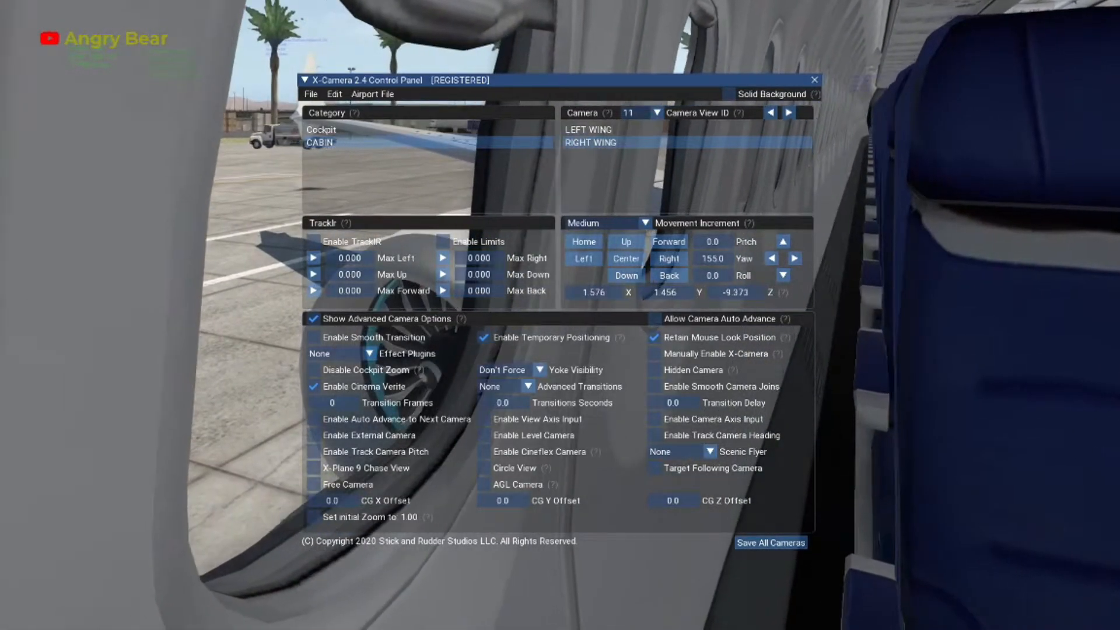
key("Left")
key("Left")
key("Left")
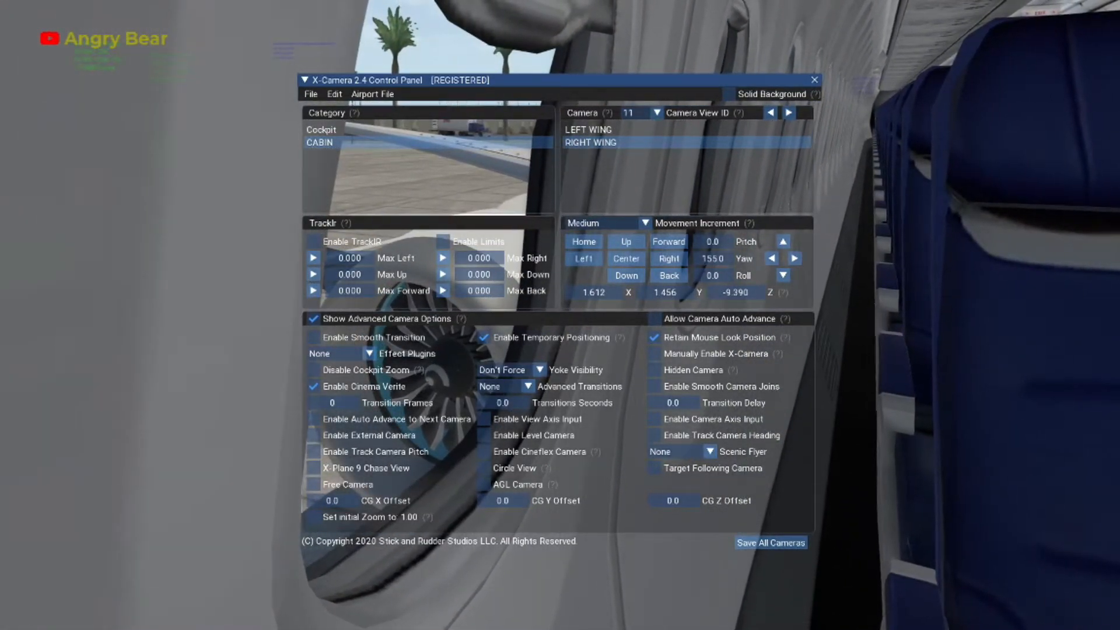
- Turn the camera to yaw 139 and fine-tune its window position to about X 1.638, Y 1.471, Z -9.293
key("q")
key("q")
key("q")
key("q")
key("q")
key("q")
key("q")
key("q")
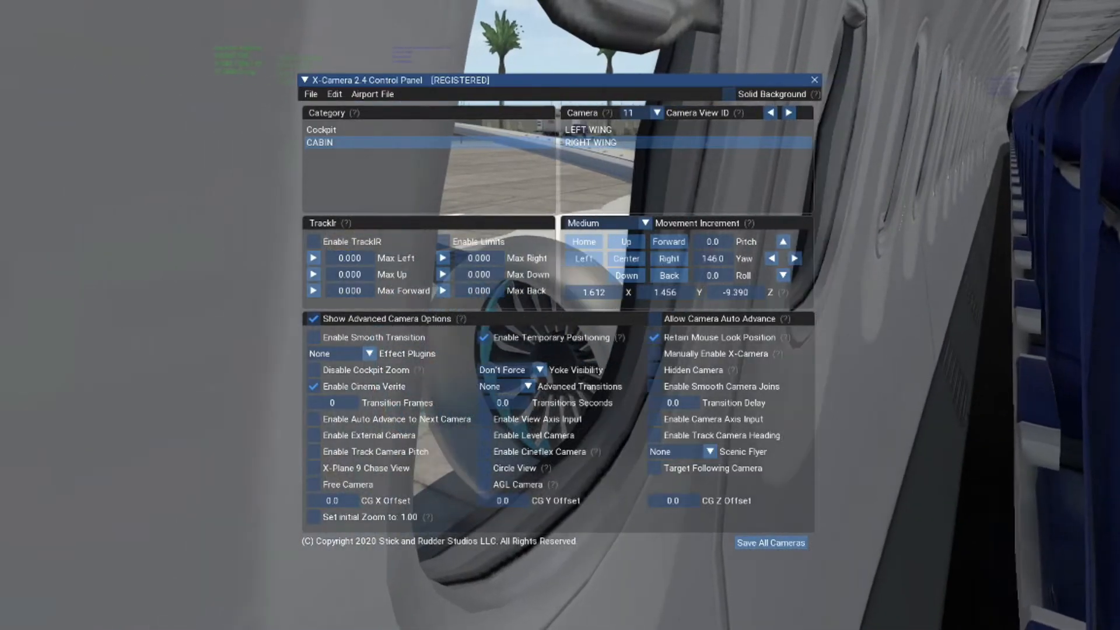
key("Right")
key("Right")
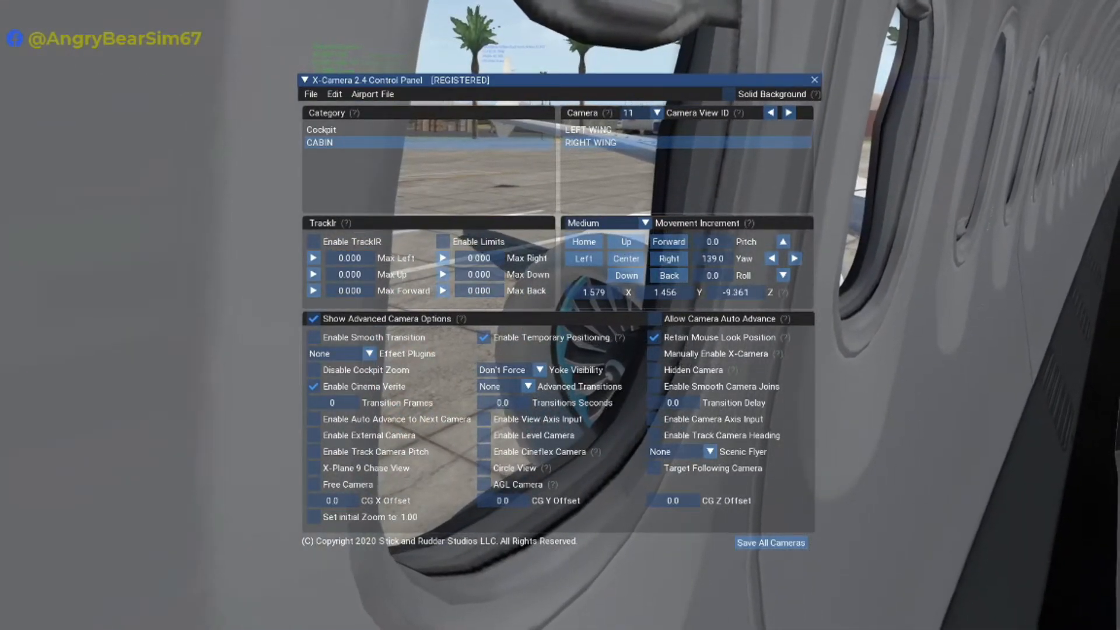
key("Up")
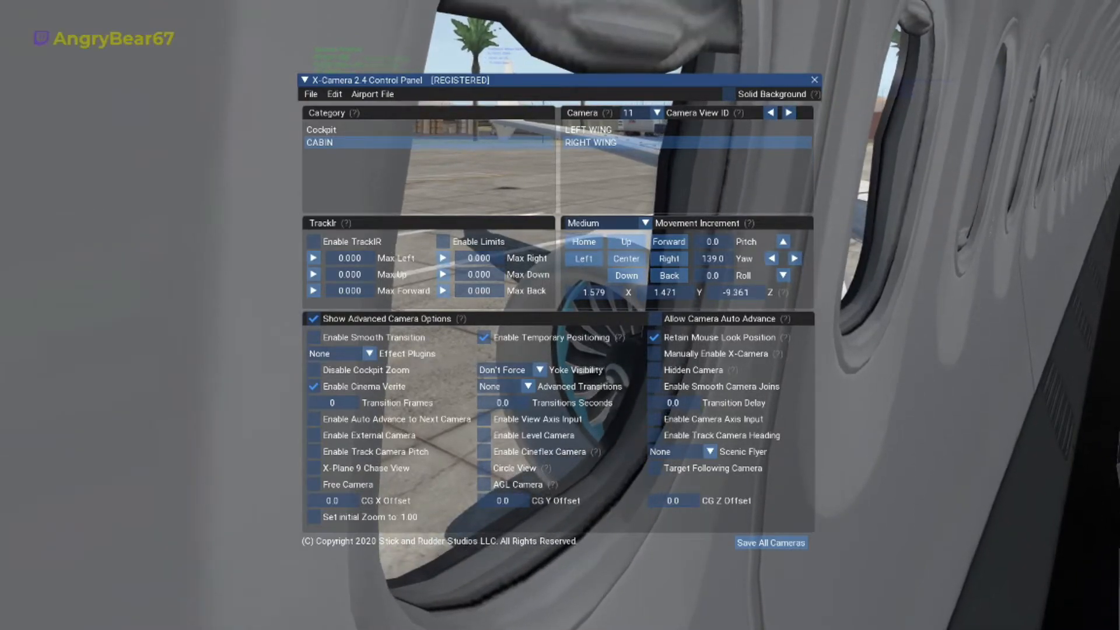
key("period")
key("period")
key("period")
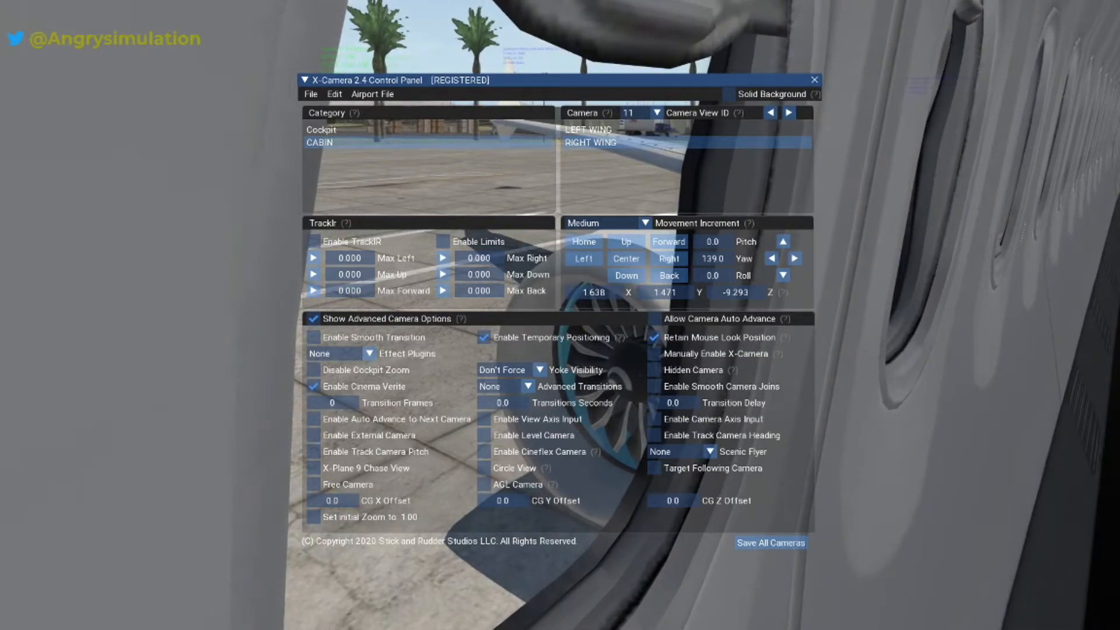
- Add a new camera to the CABIN category at the current position and assign it view ID 13
left_click(593, 114)
left_click(597, 131)
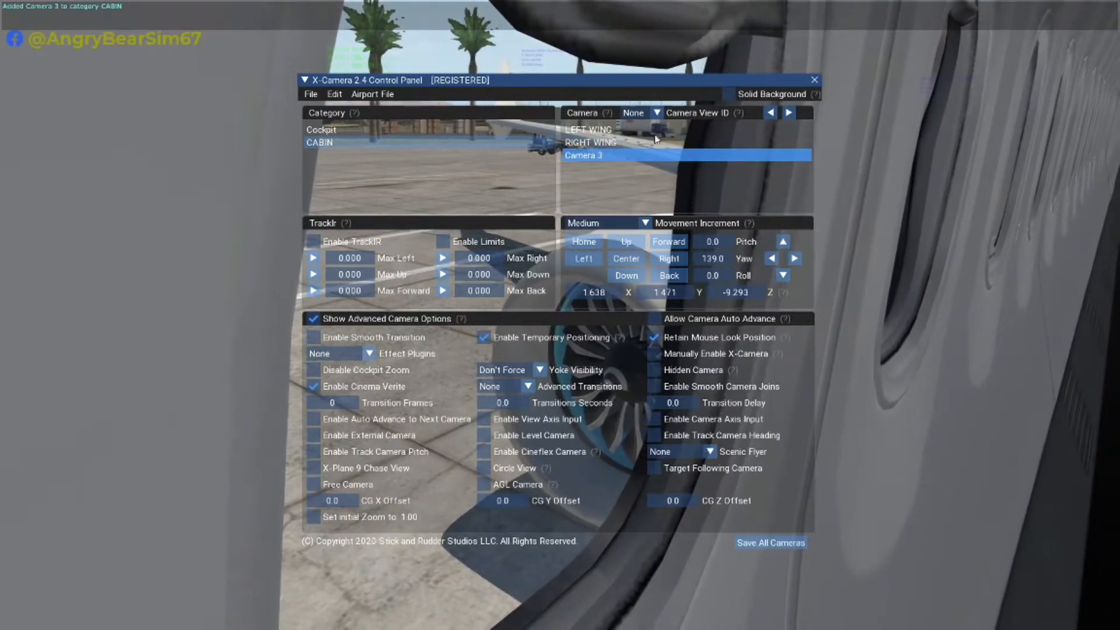
left_click(657, 112)
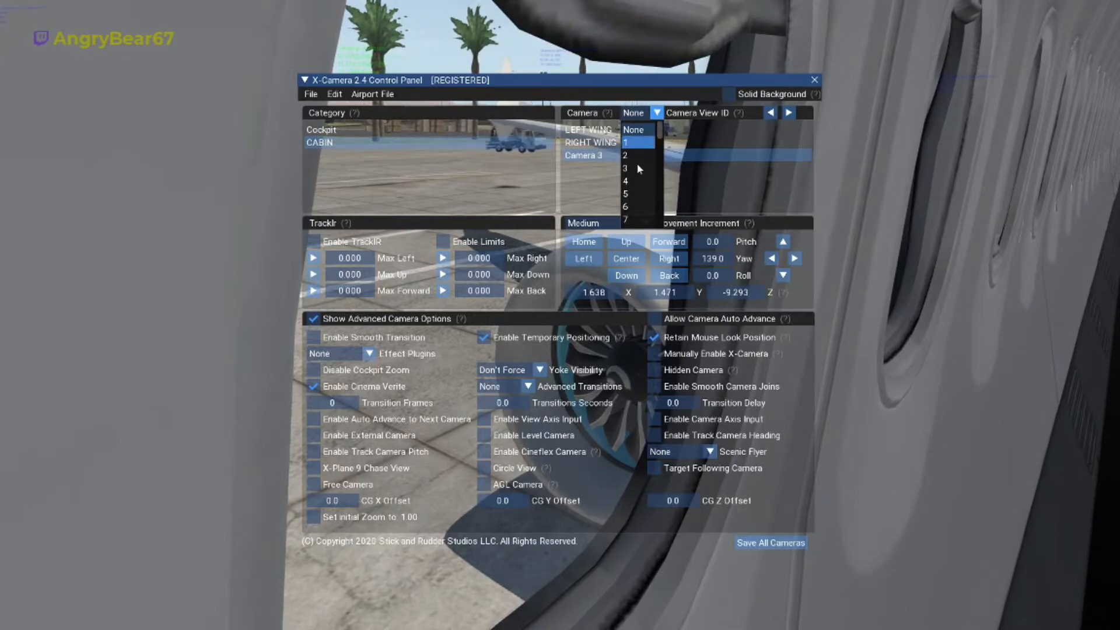
scroll(639, 174, "down", 5)
scroll(639, 174, "up", 3)
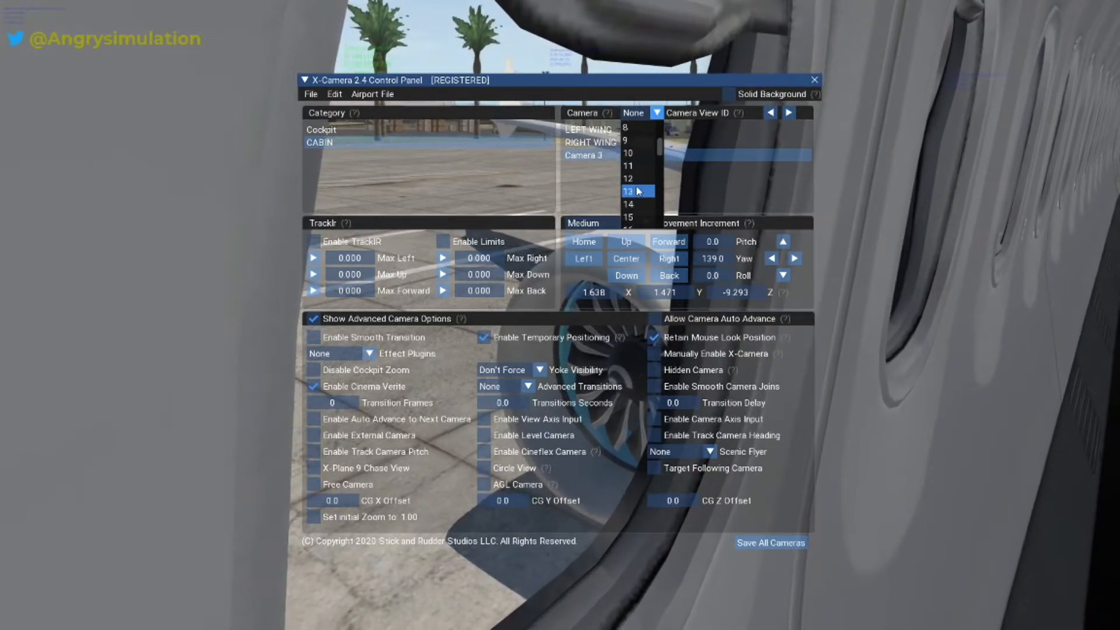
left_click(639, 191)
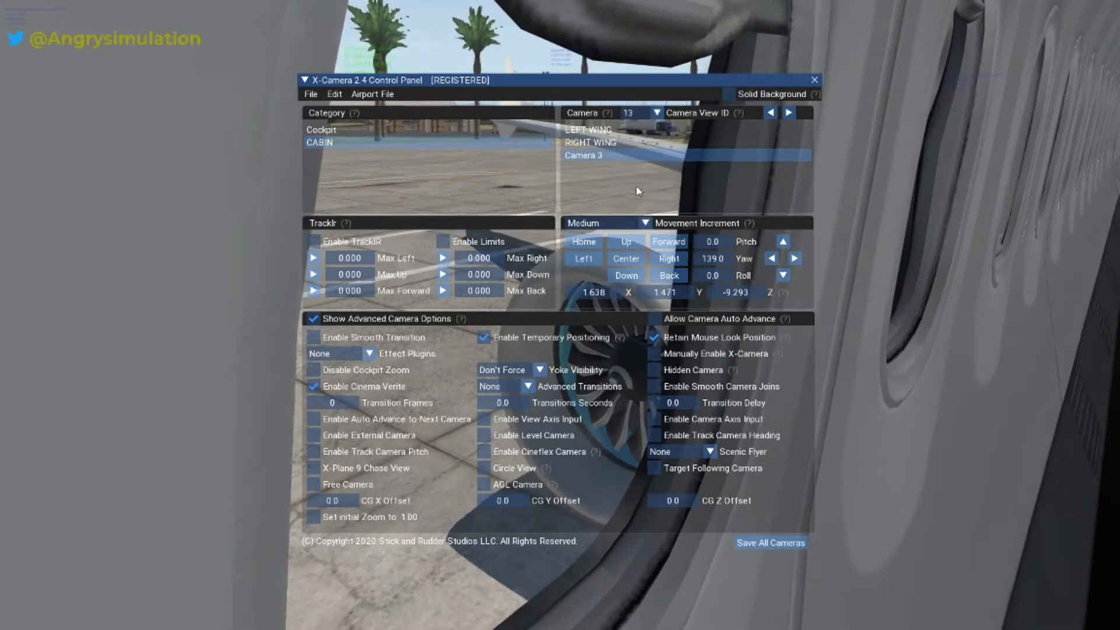
- Rename the new CABIN camera as RIGHT ENGINE INT
right_click(634, 156)
left_click(680, 165)
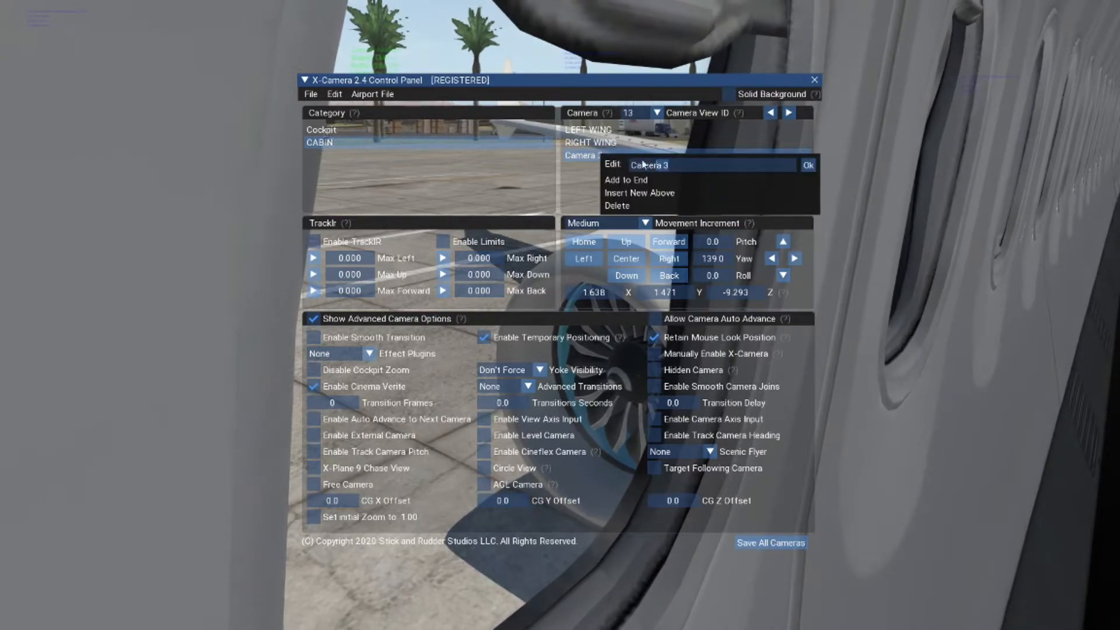
key("BackSpace")
type("RIGHT ENGINE INT")
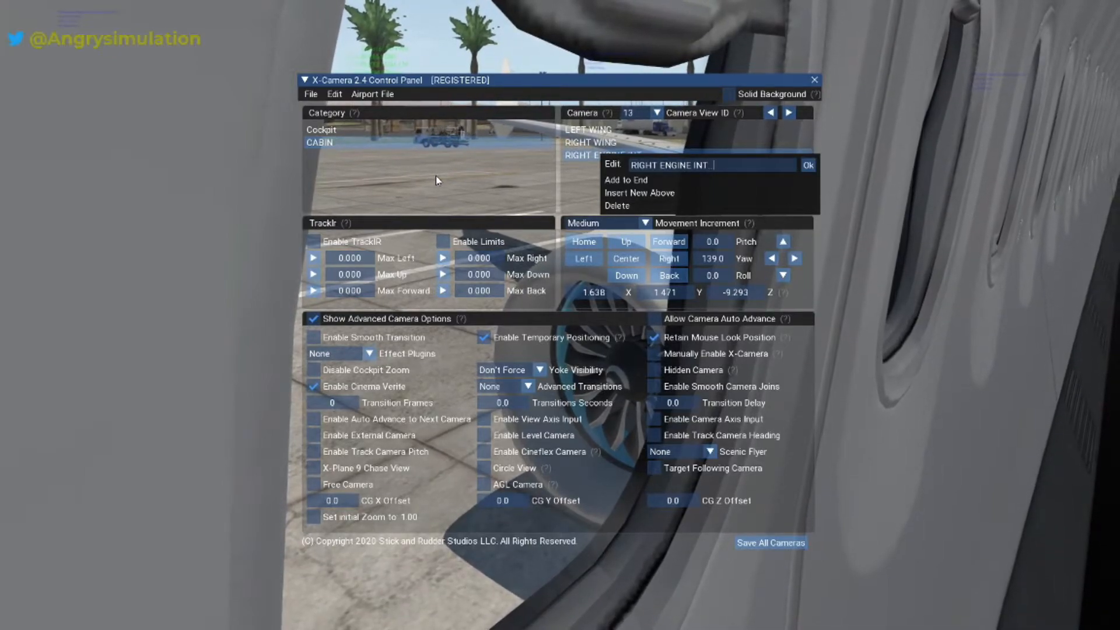
left_click(808, 166)
- Add a third camera category and make its first camera an external camera
mouse_move(790, 322)
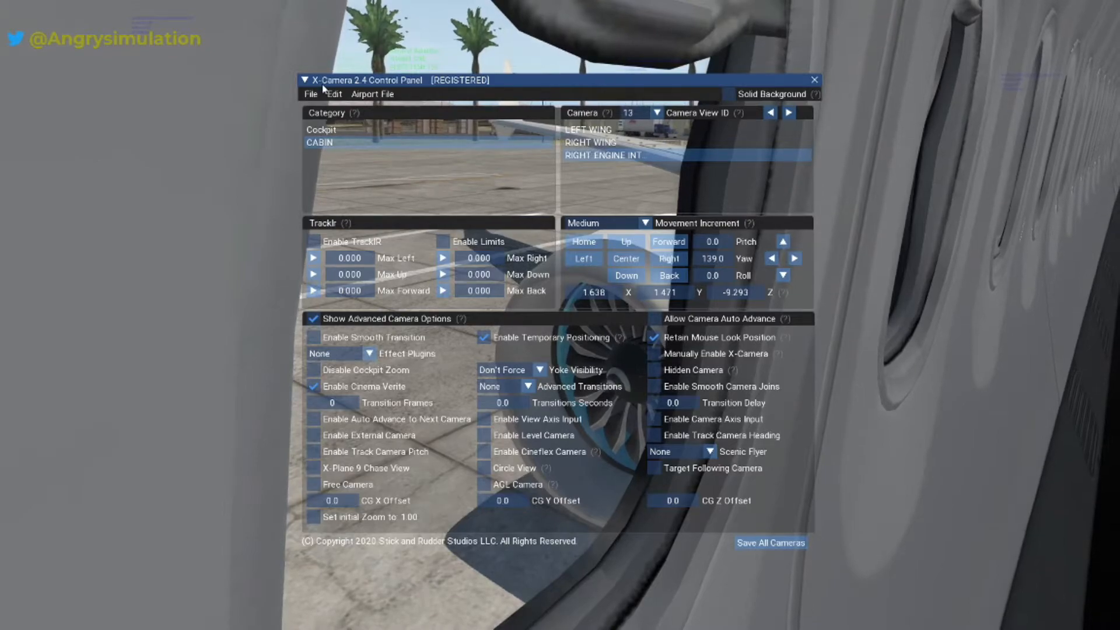
right_click(342, 113)
left_click(339, 130)
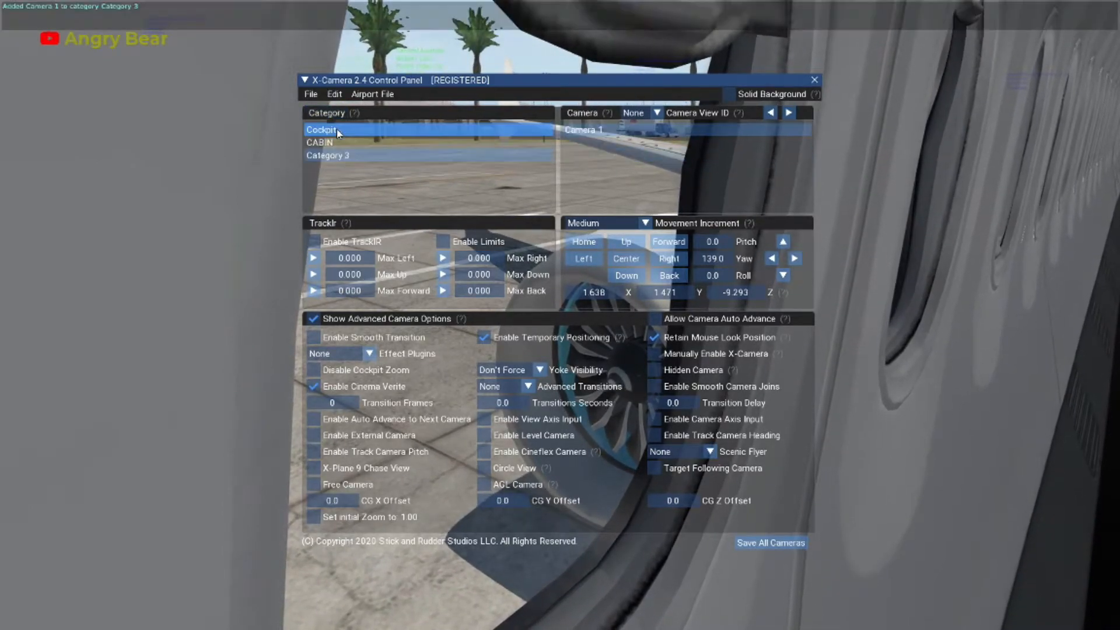
left_click(342, 156)
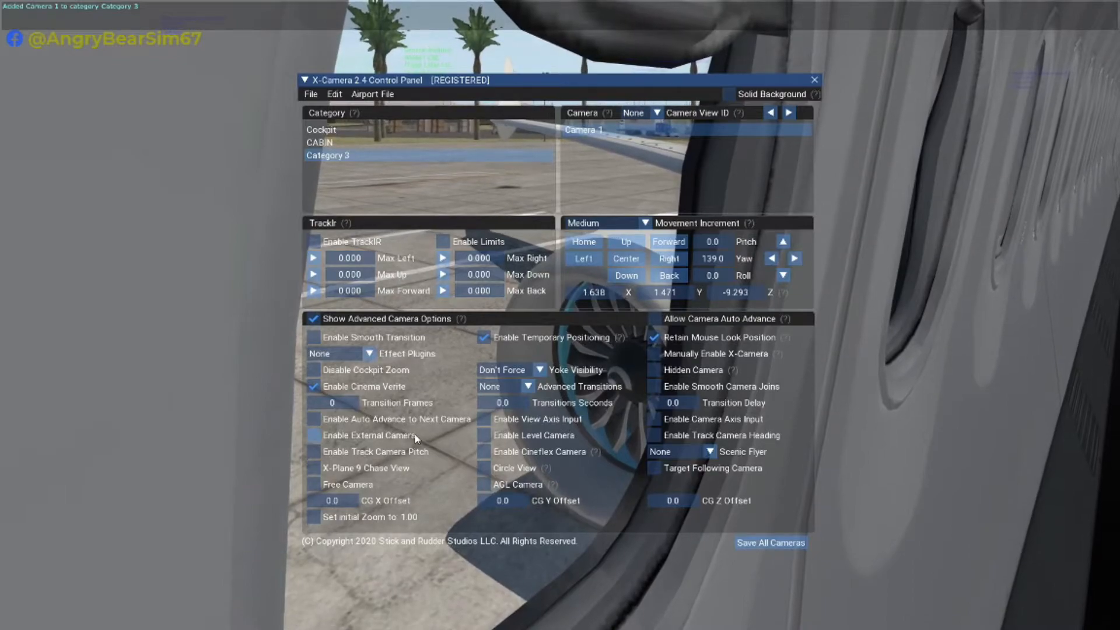
left_click(315, 439)
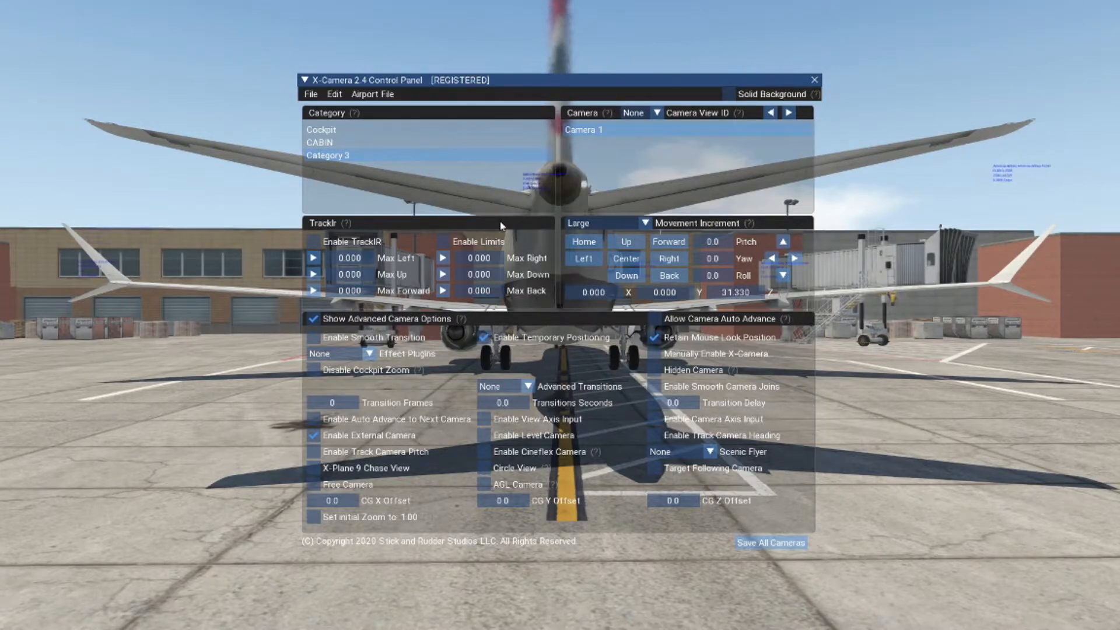
- Select the external camera in Category 3, turn it to yaw 29 and move it left of the aircraft to about X -19.154, Z 20.713
left_click(355, 142)
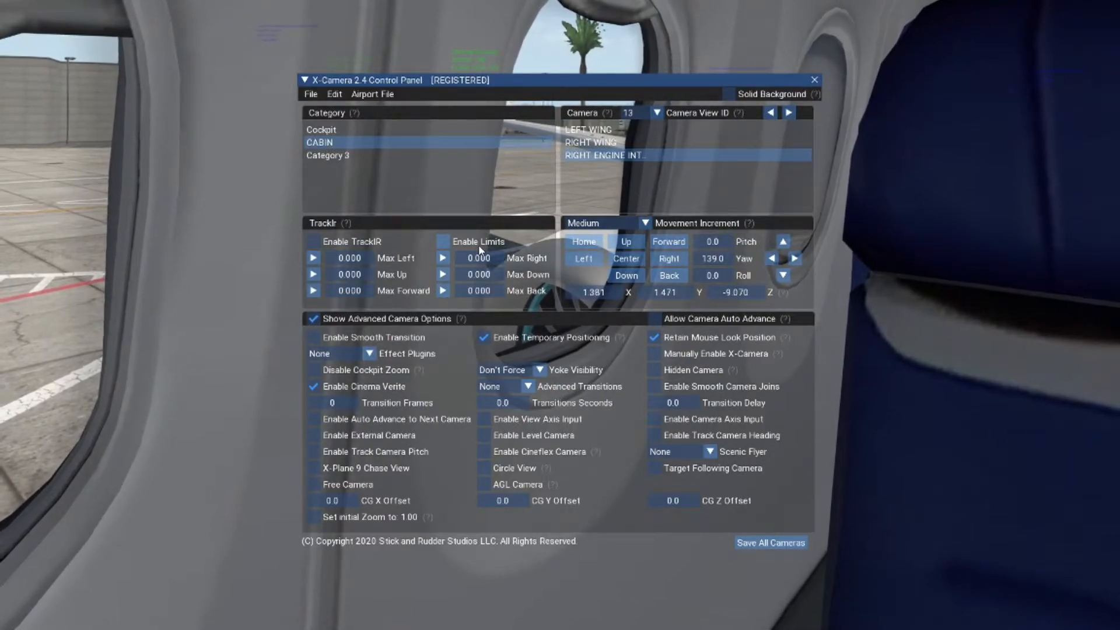
left_click(331, 155)
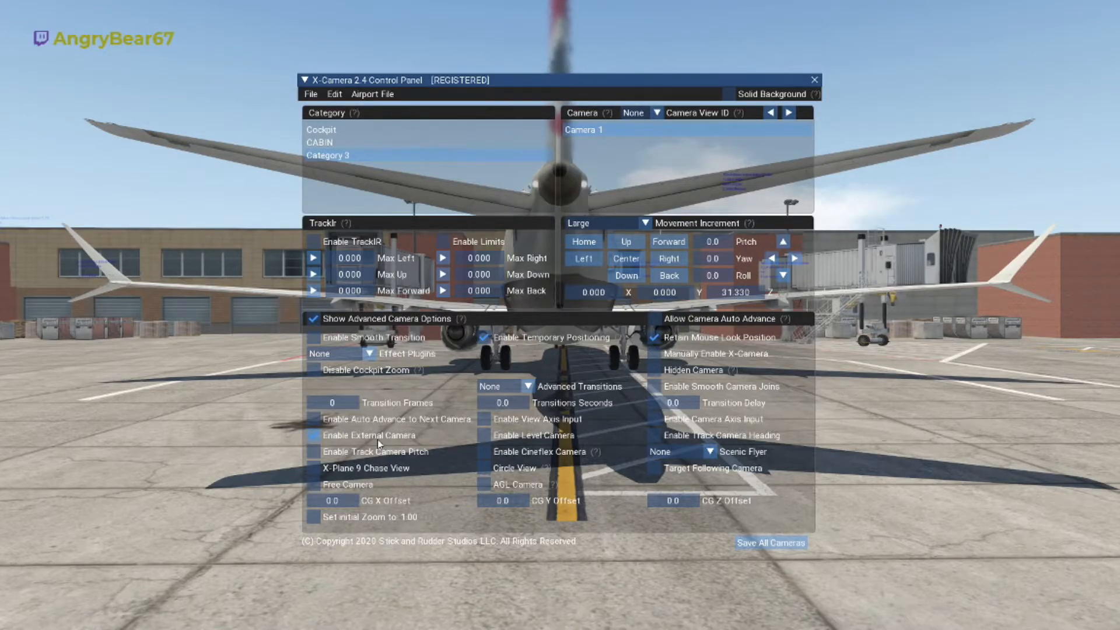
key("e")
key("e")
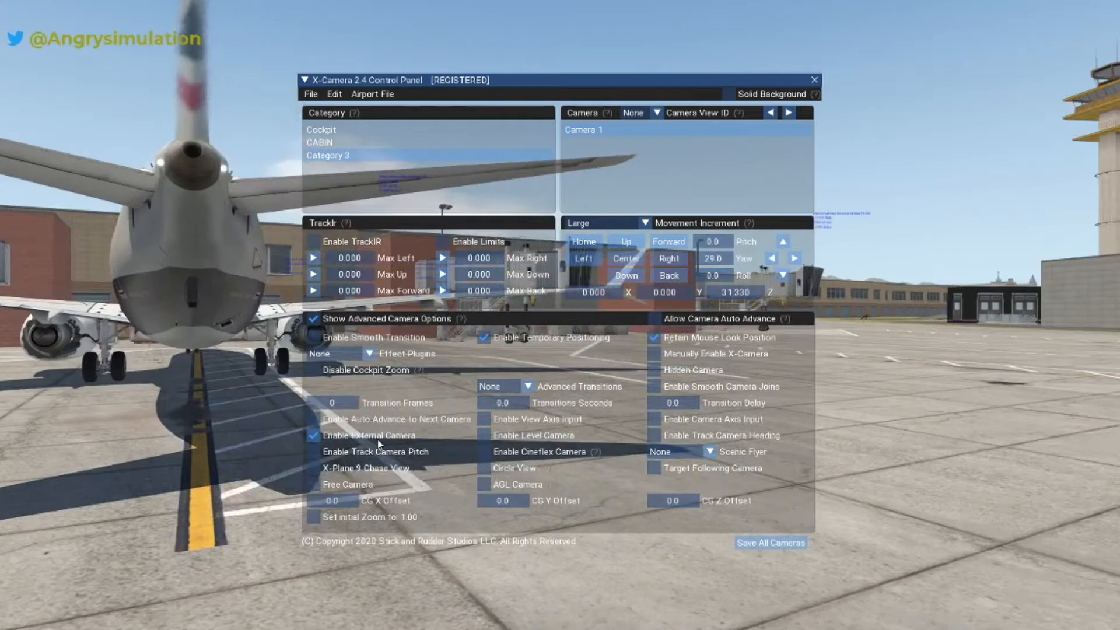
key("Left")
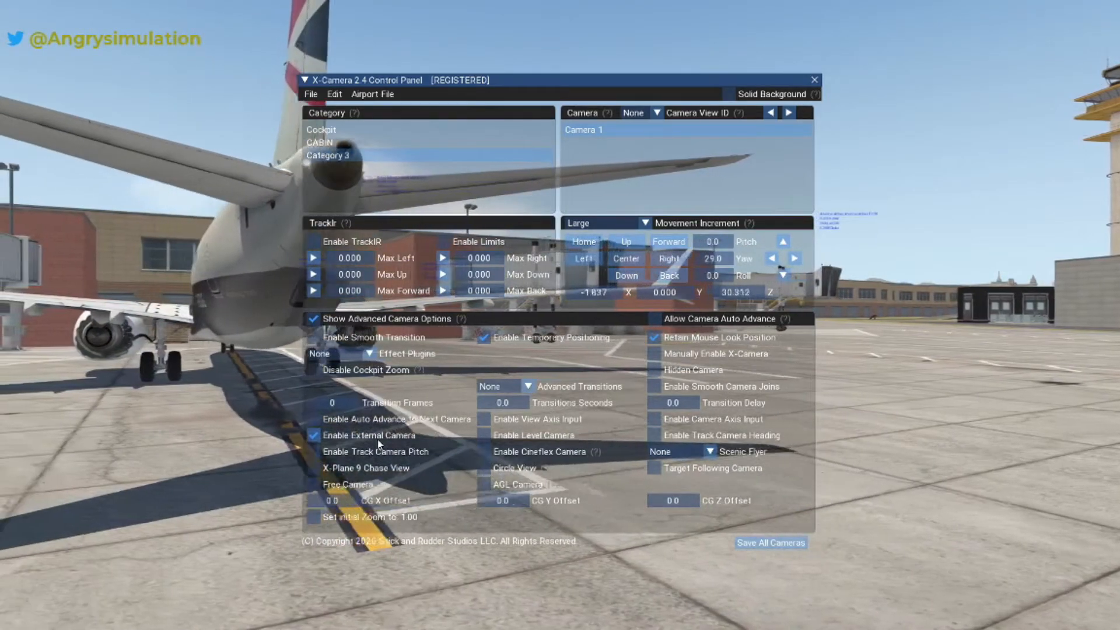
key("Left")
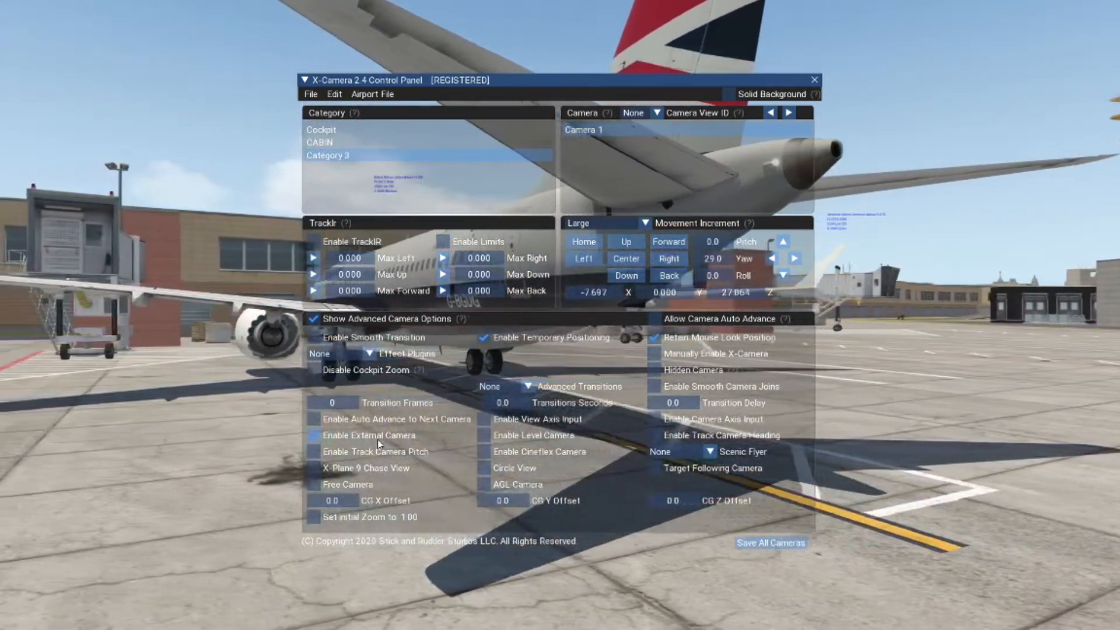
key("Left")
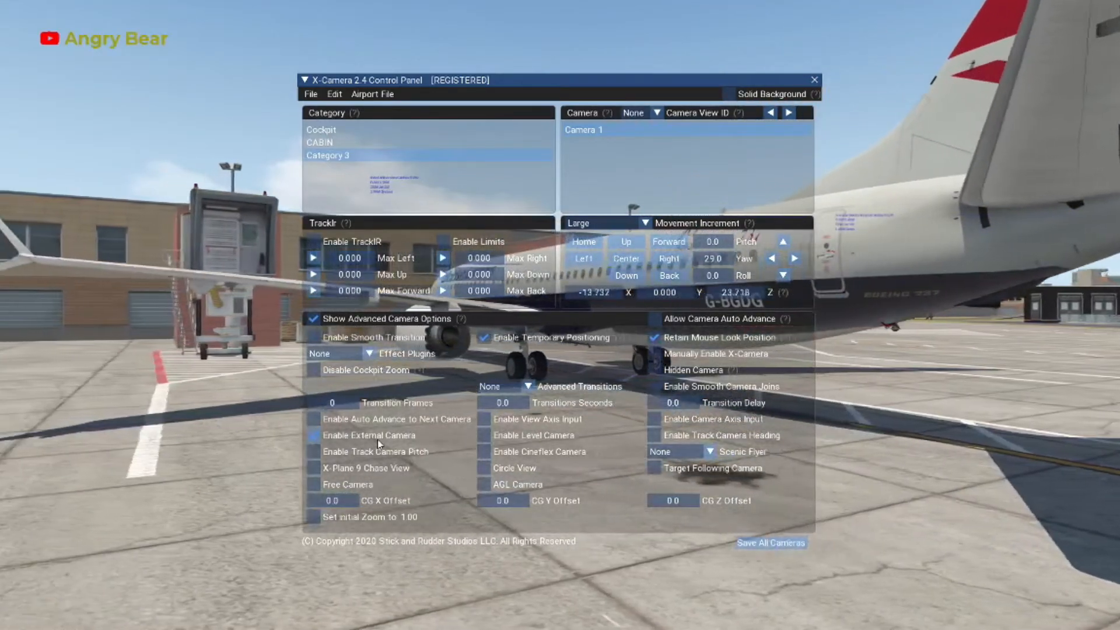
key("Left")
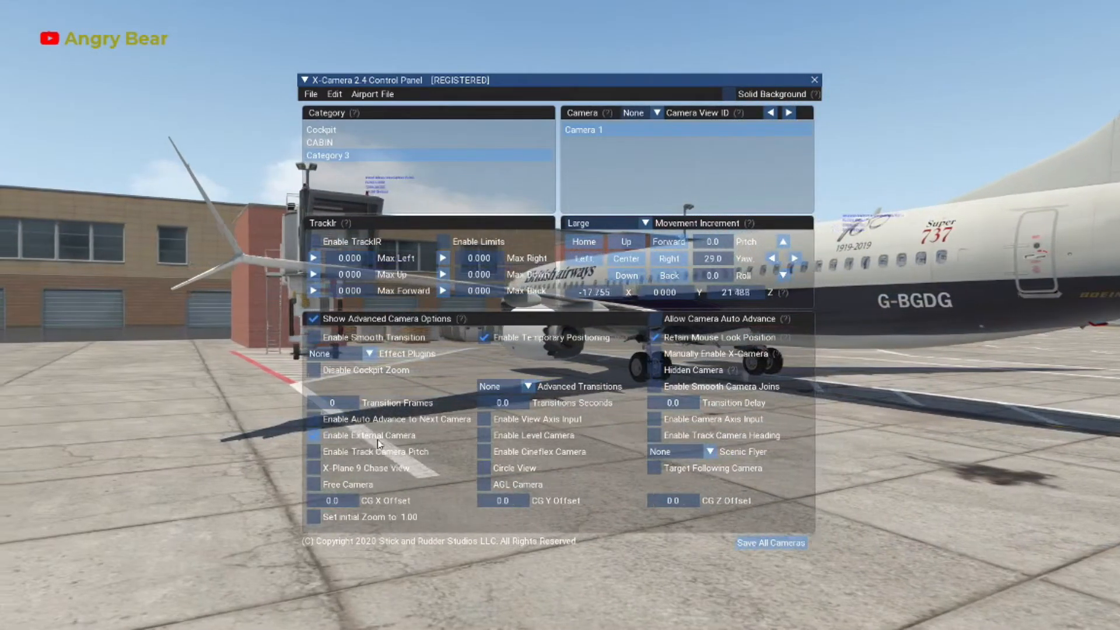
key("Left")
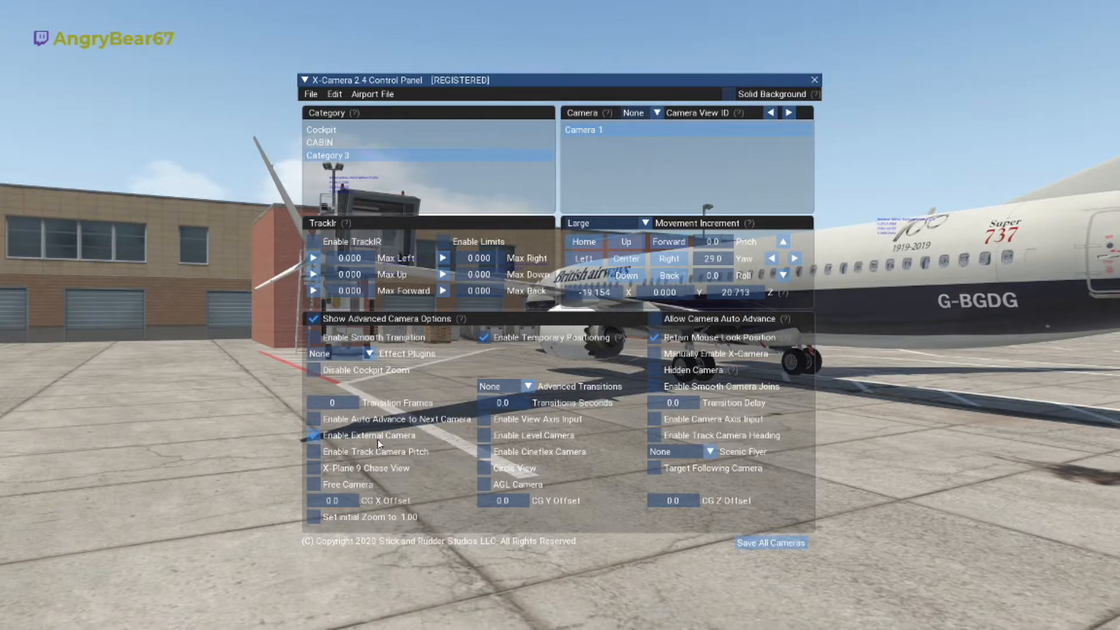
- Tilt the external camera down to pitch -16 and turn it to yaw 320
key("q")
key("r")
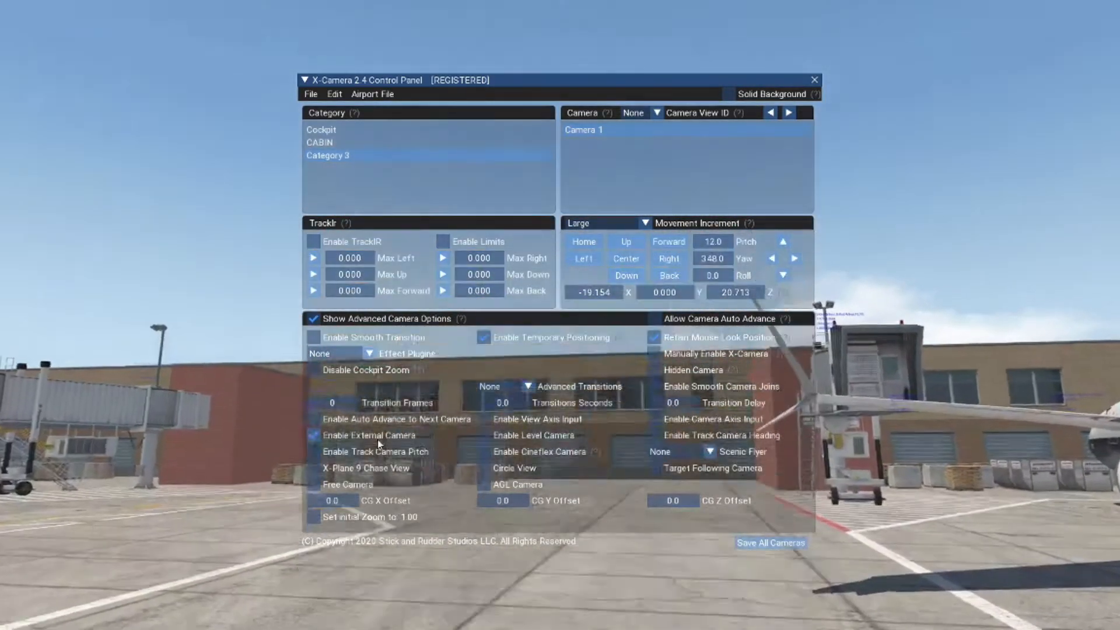
key("q")
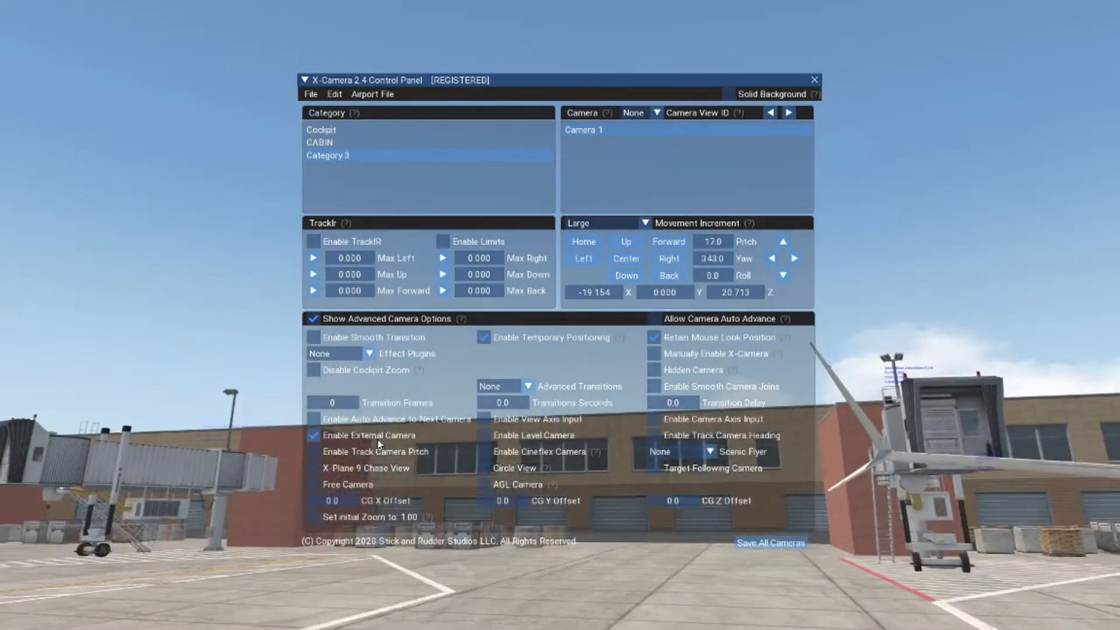
key("f")
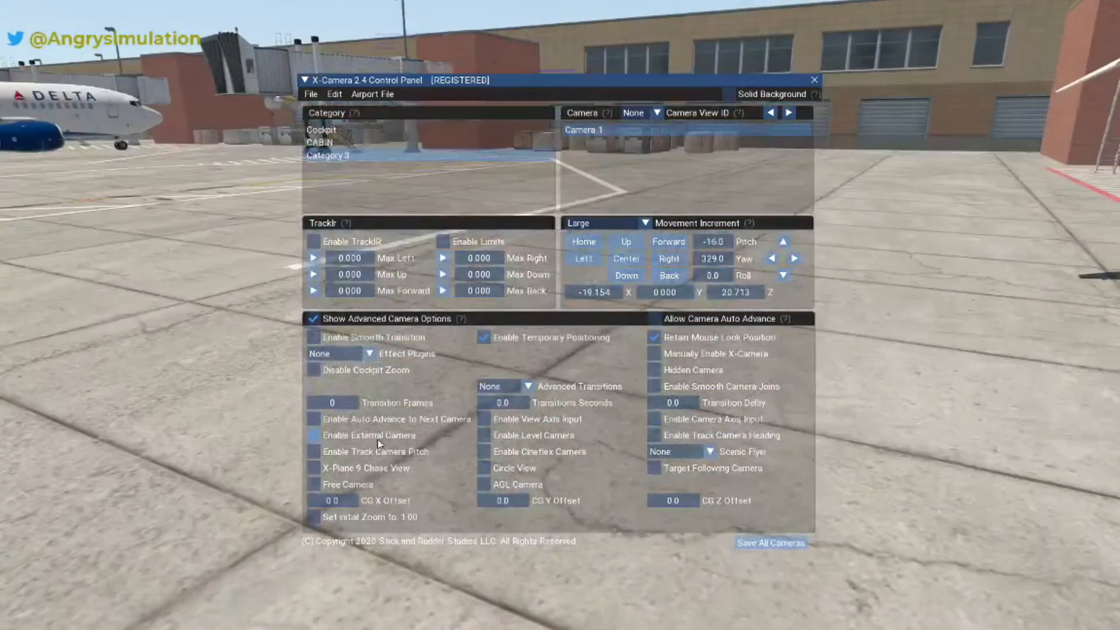
key("q")
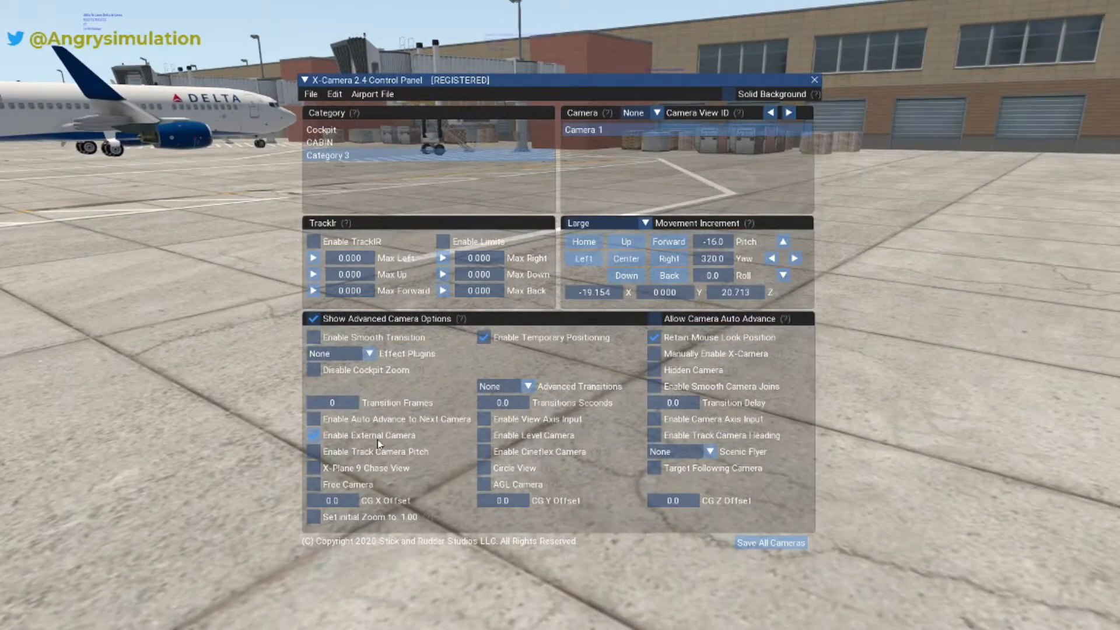
- Move the external camera behind the tail to the aircraft's right side, at about X 30.168, Y 12.333, Z 13.685
key("comma")
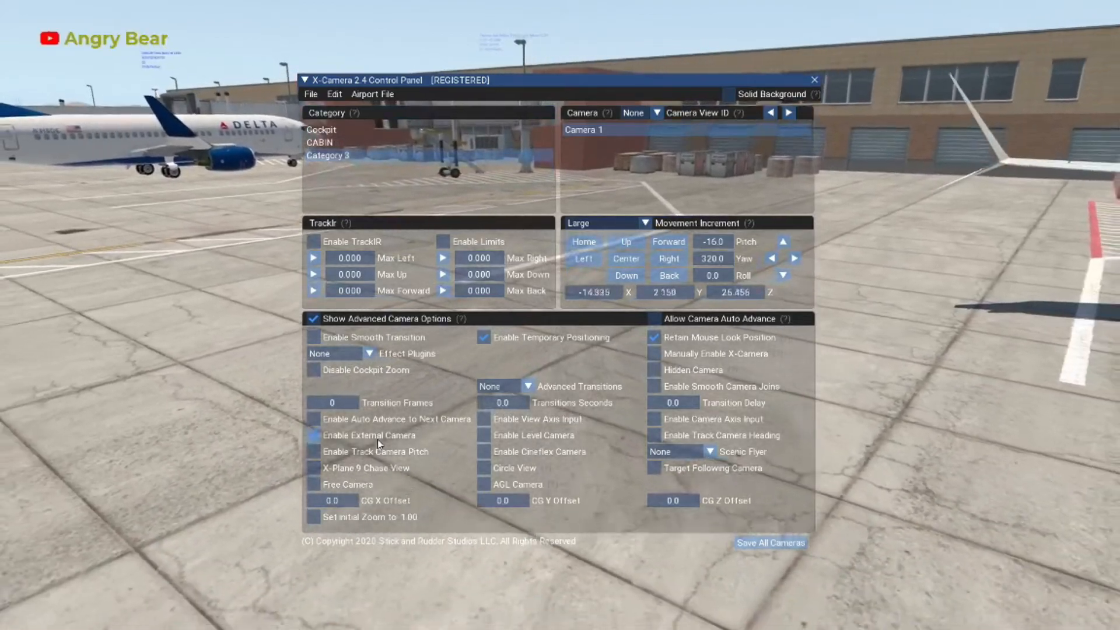
key("Right")
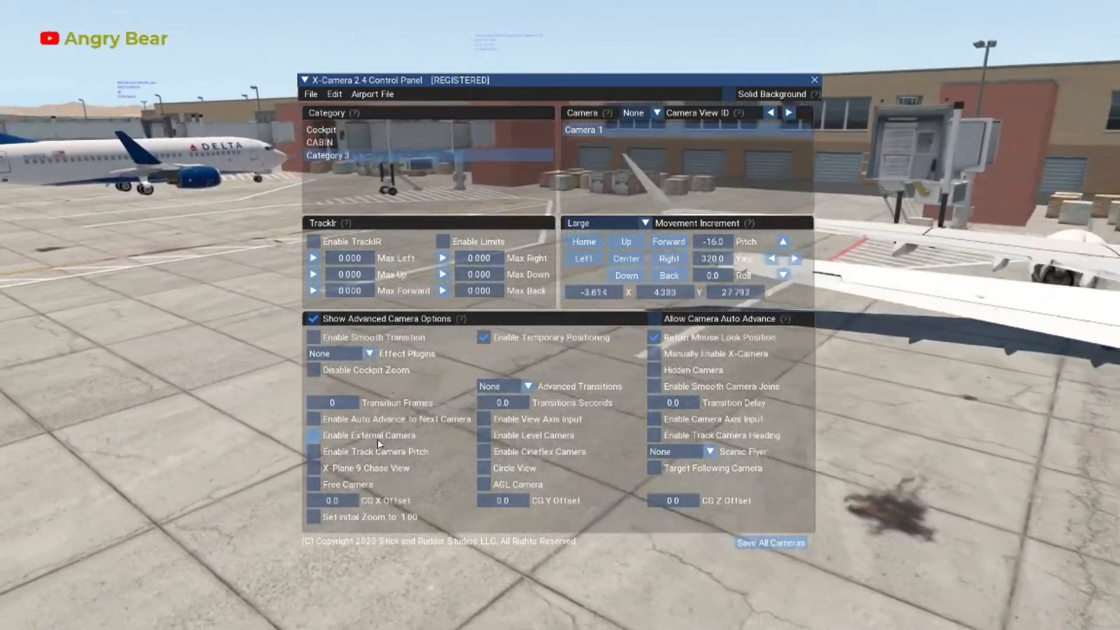
key("Right")
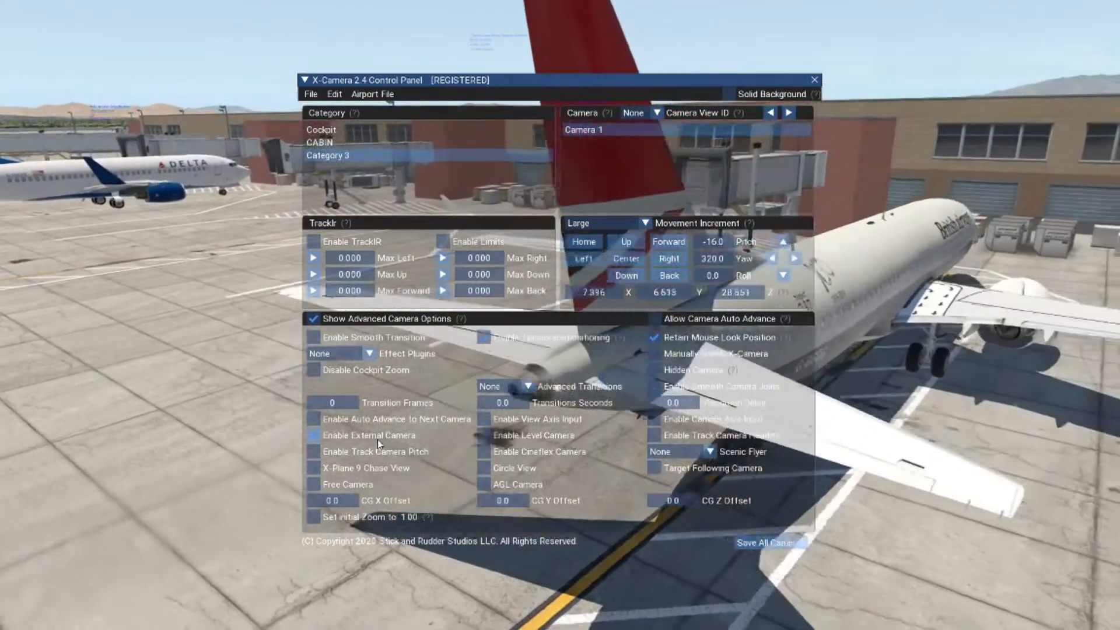
key("Right")
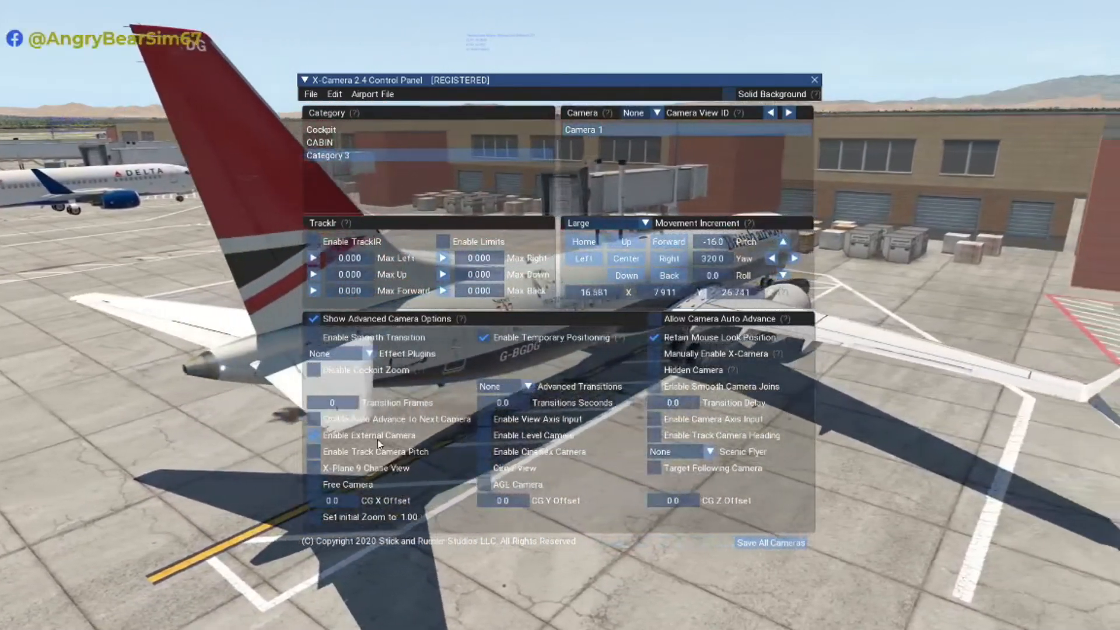
key("Right")
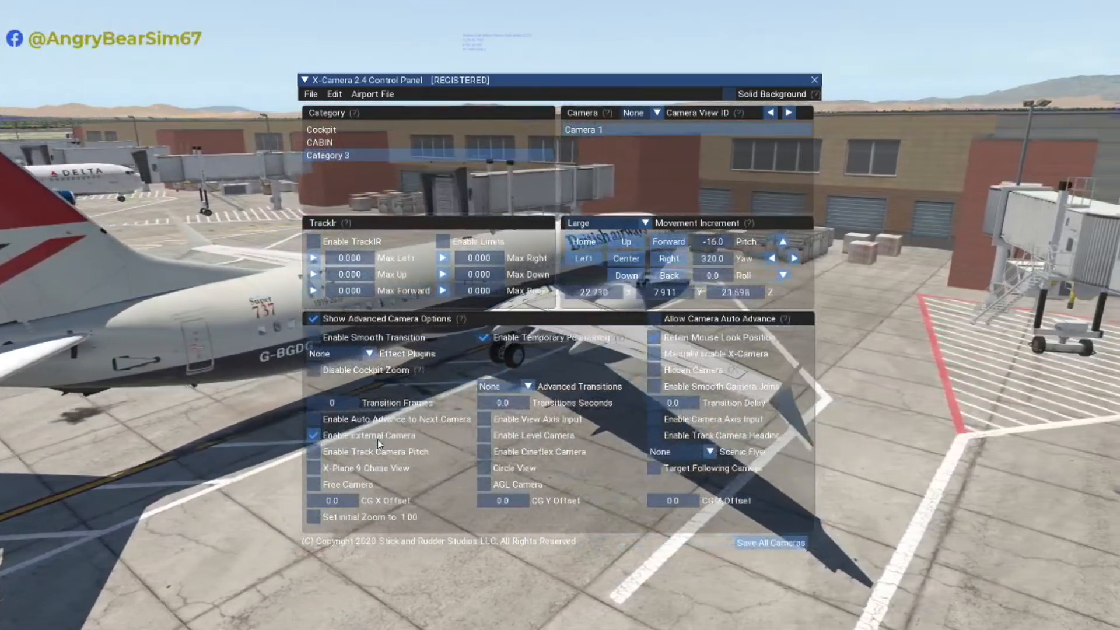
key("Right")
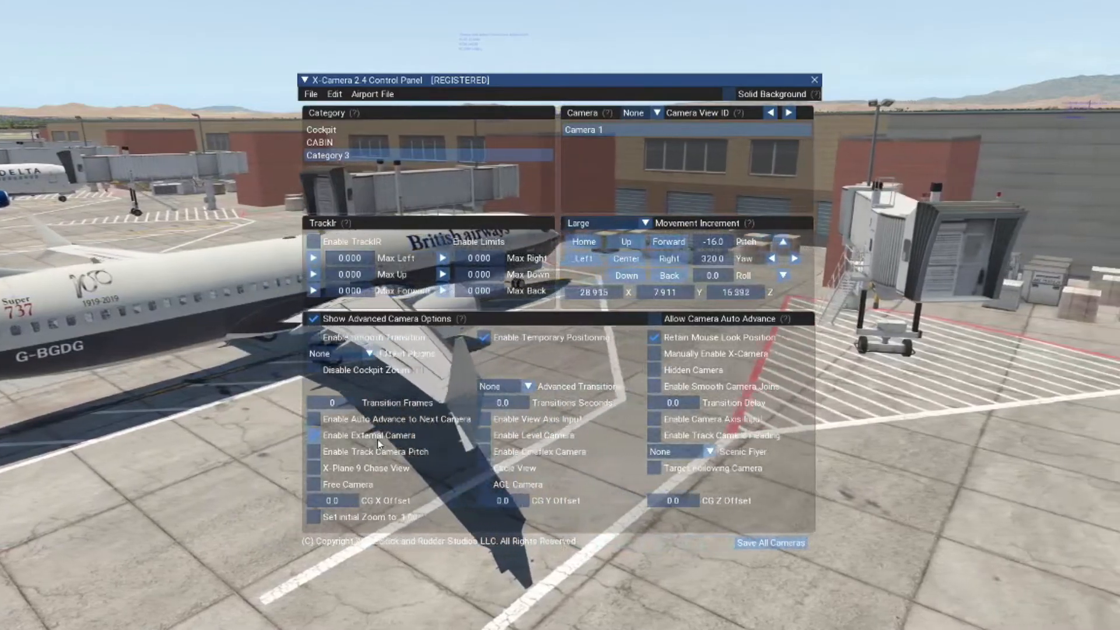
key("Right")
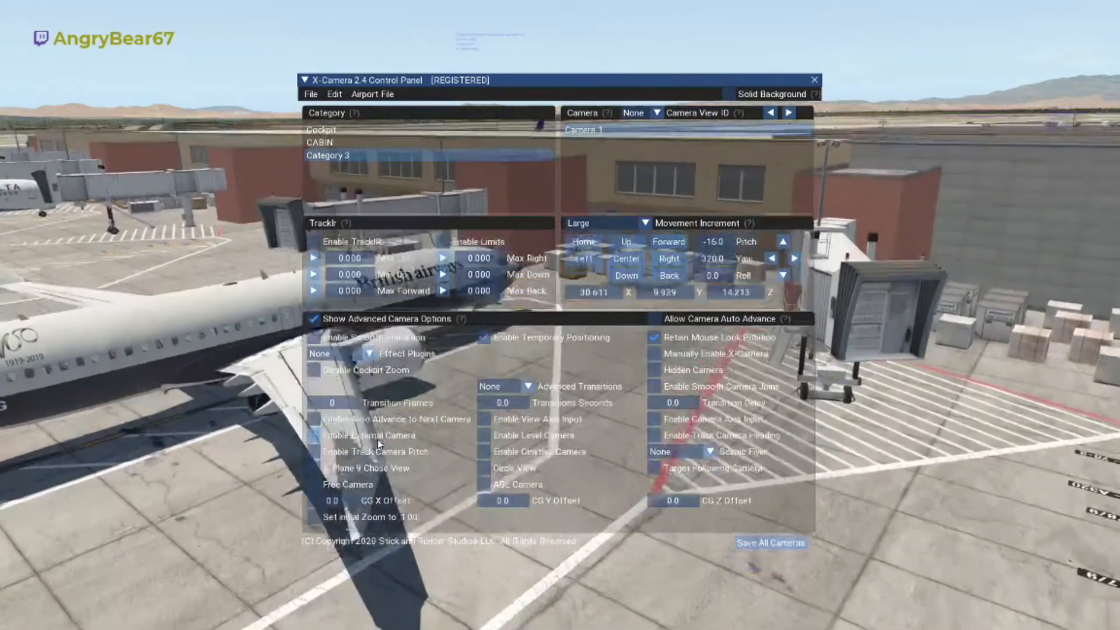
key("Up")
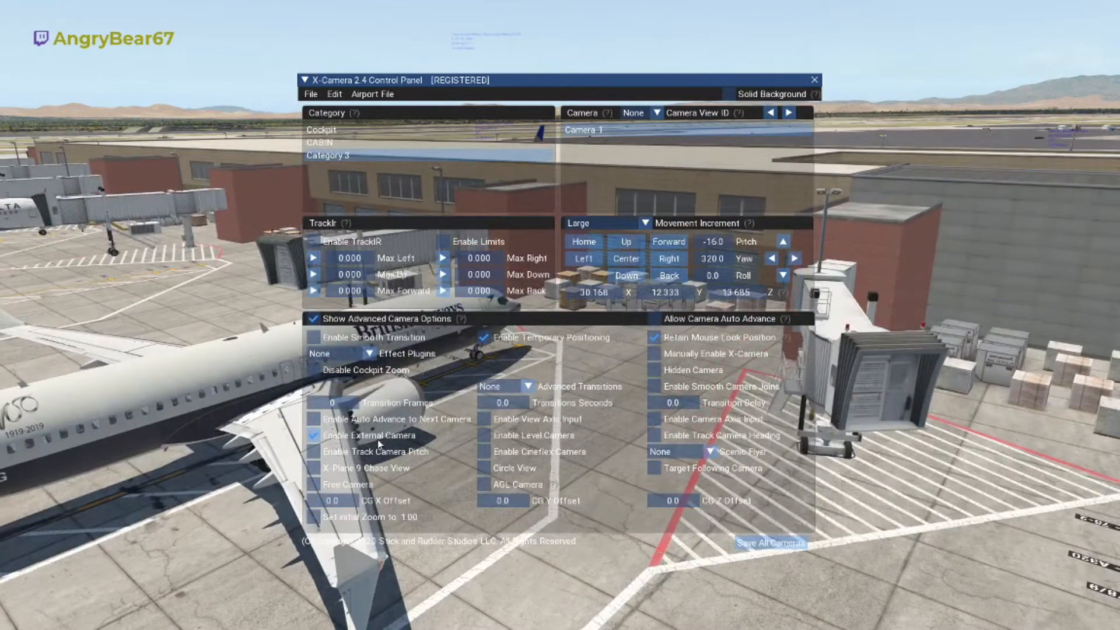
- Turn the external camera to yaw 235 and move it forward along the fuselage to about X 12.158, Z -12.036
key("q")
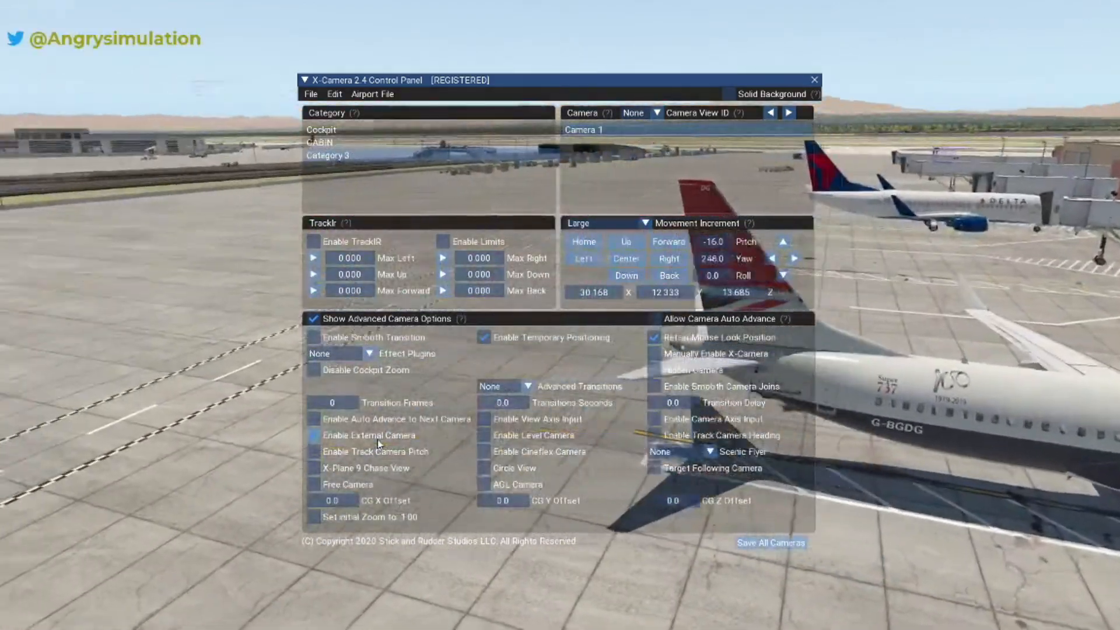
key("q")
key("comma")
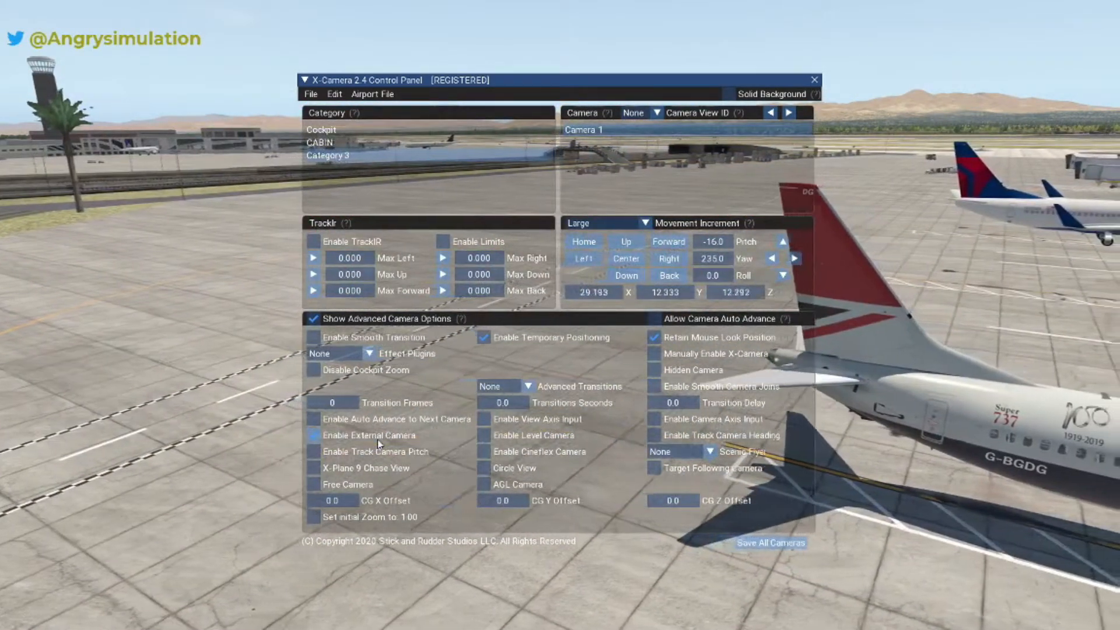
key("comma")
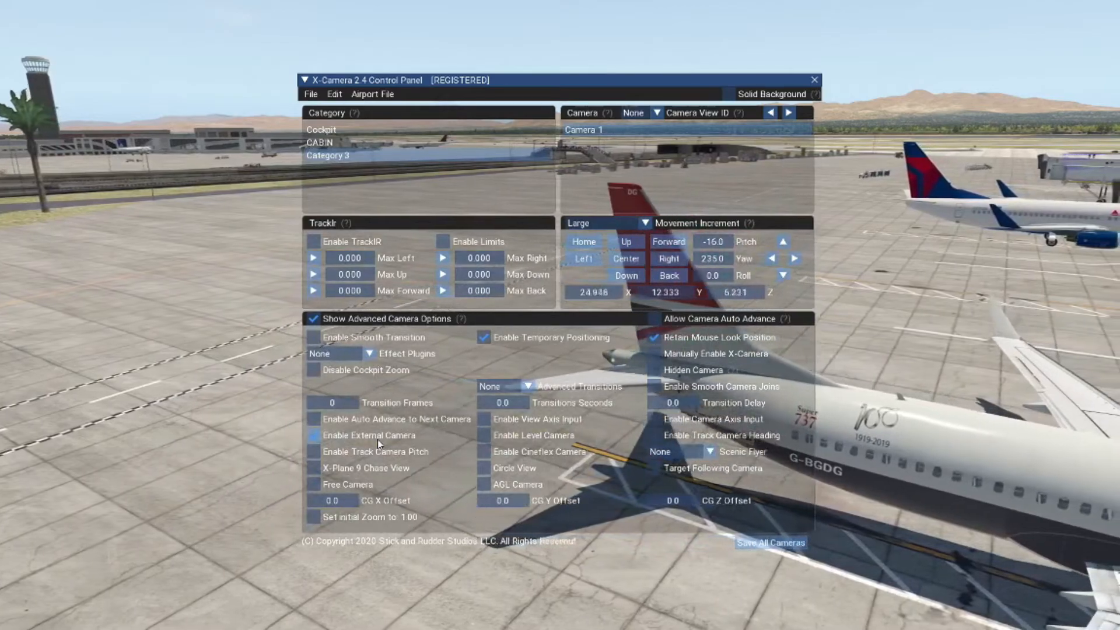
key("comma")
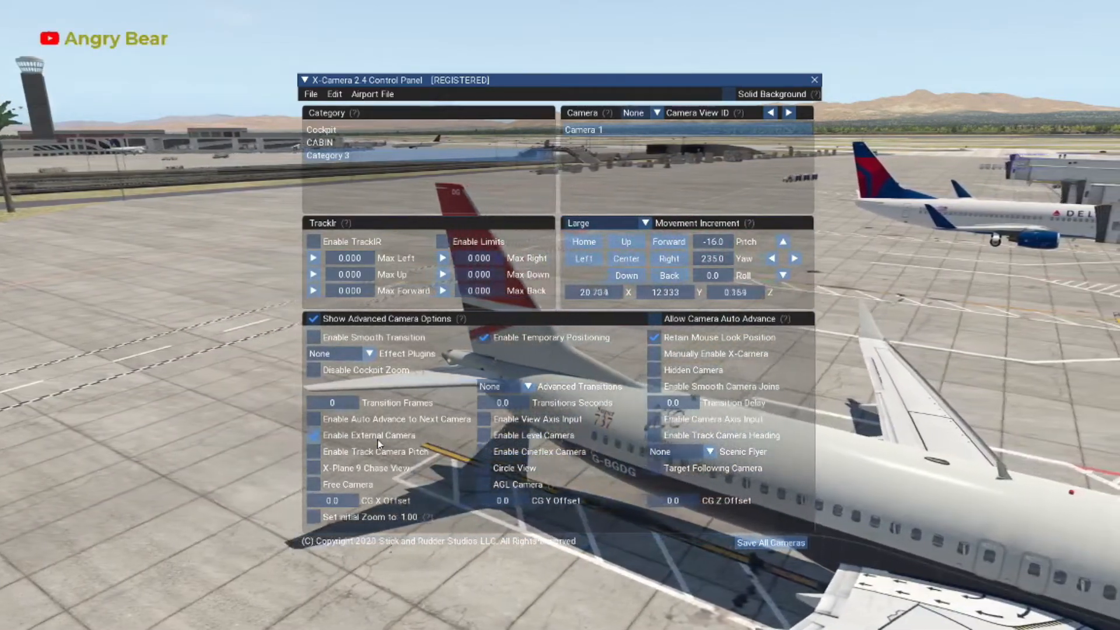
key("comma")
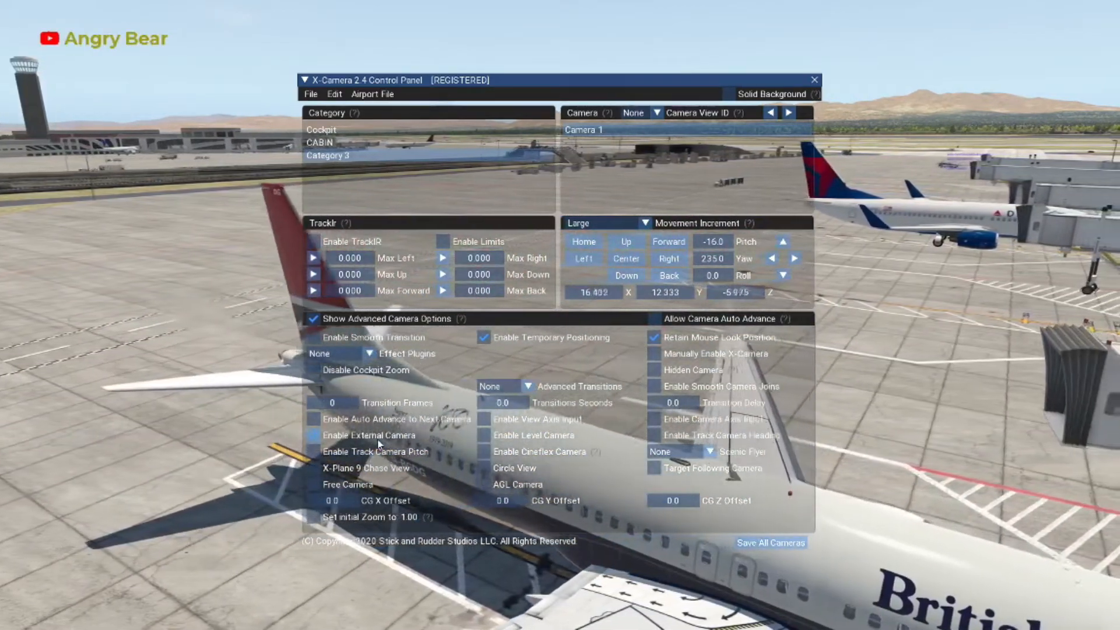
key("Right")
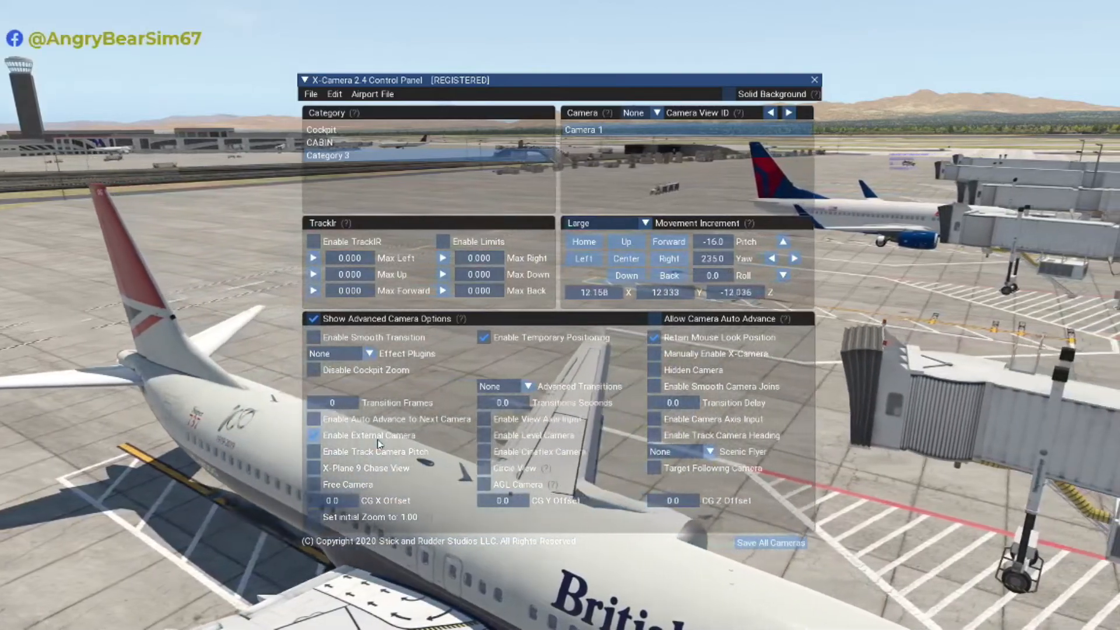
- Back the external camera away from the nose to about X 18.873, Y 9.955, Z -24.674 and turn it to yaw 213
key("period")
key("period")
key("Down")
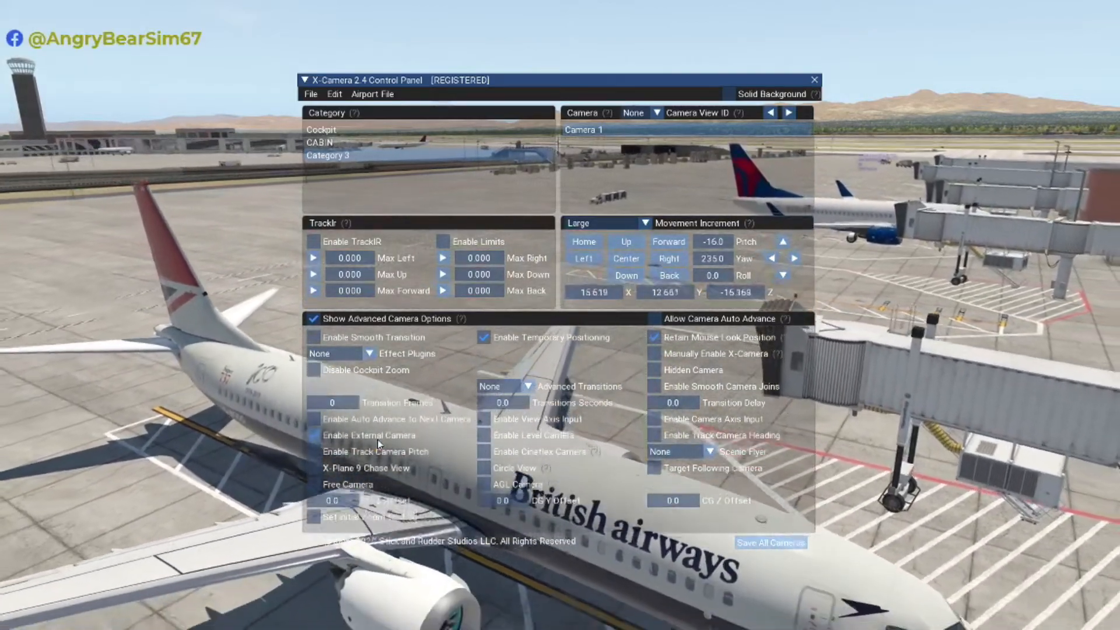
key("Right")
key("period")
key("Right")
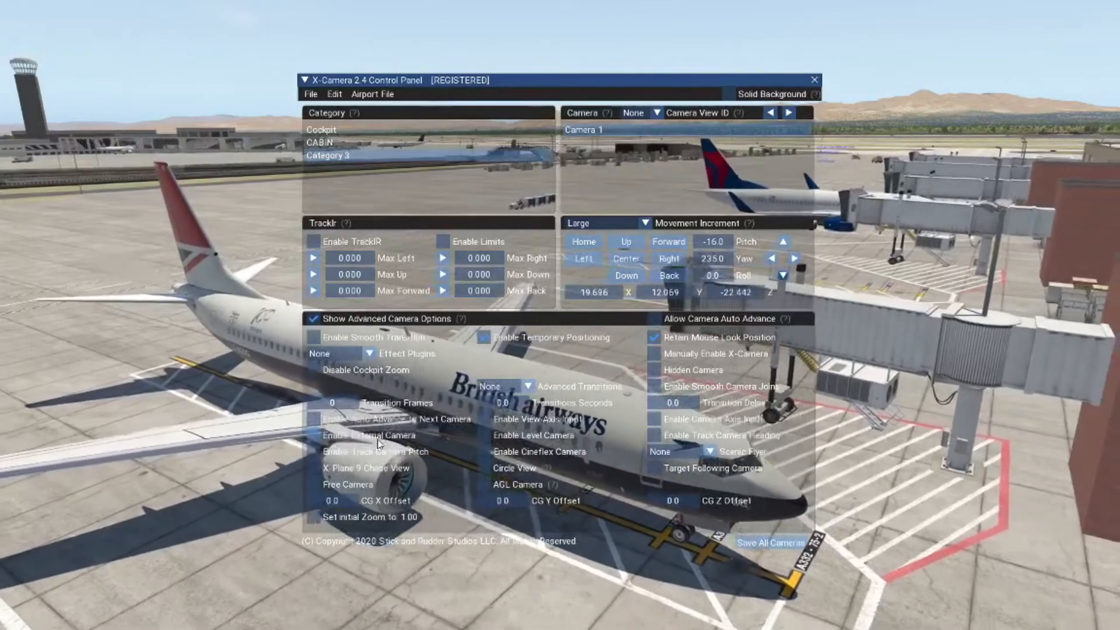
key("Down")
key("period")
key("Left")
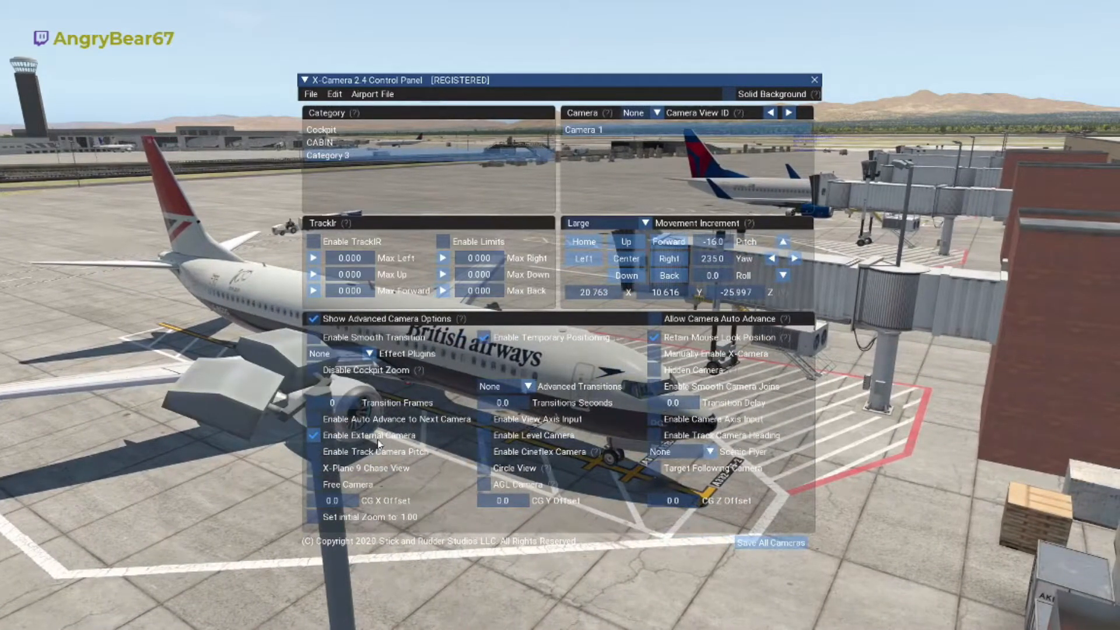
key("comma")
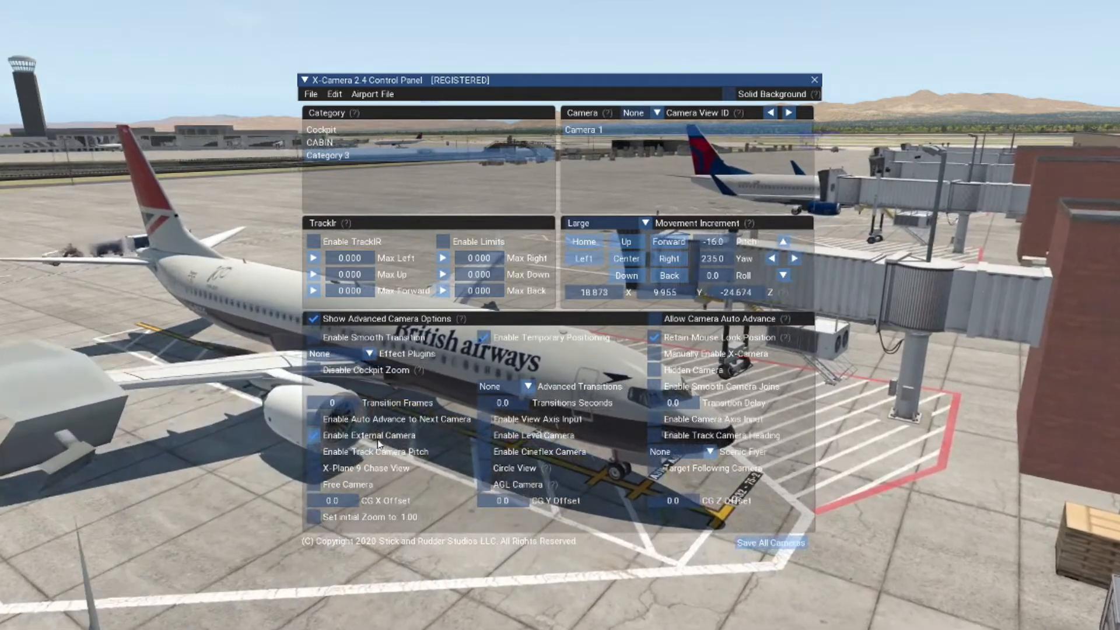
key("q")
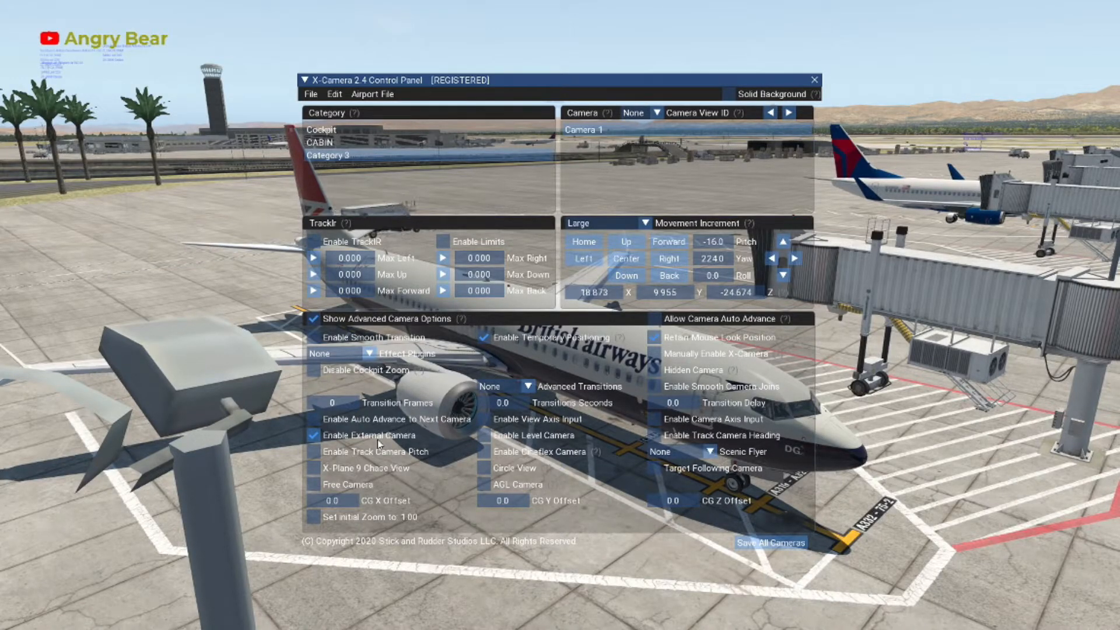
key("q")
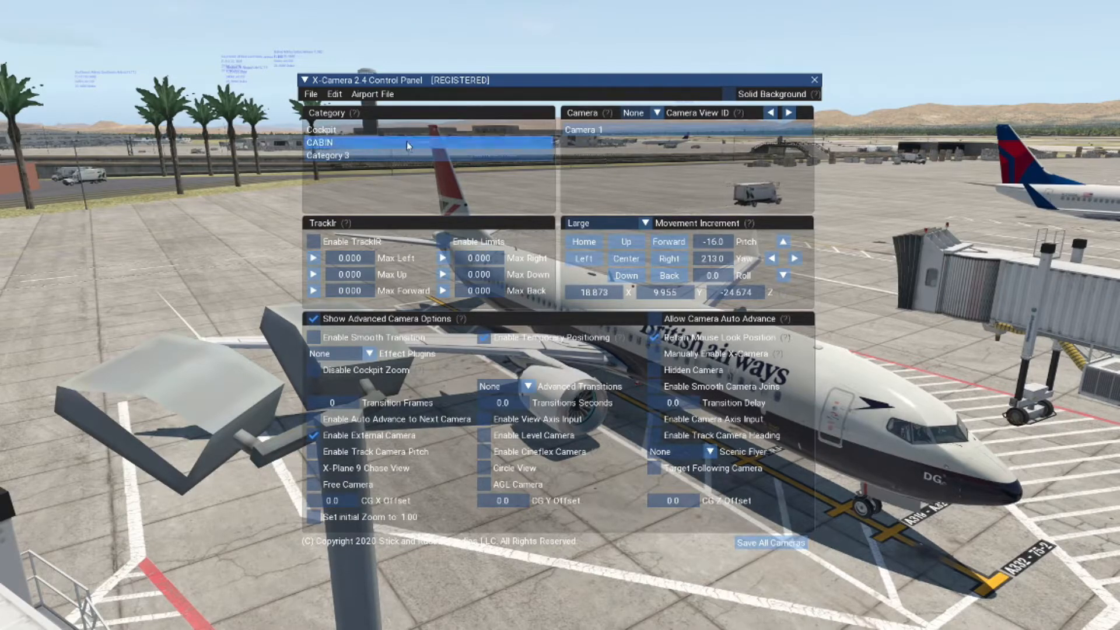
- Rename Category 3 as EXTERNAL VIEWS
right_click(390, 154)
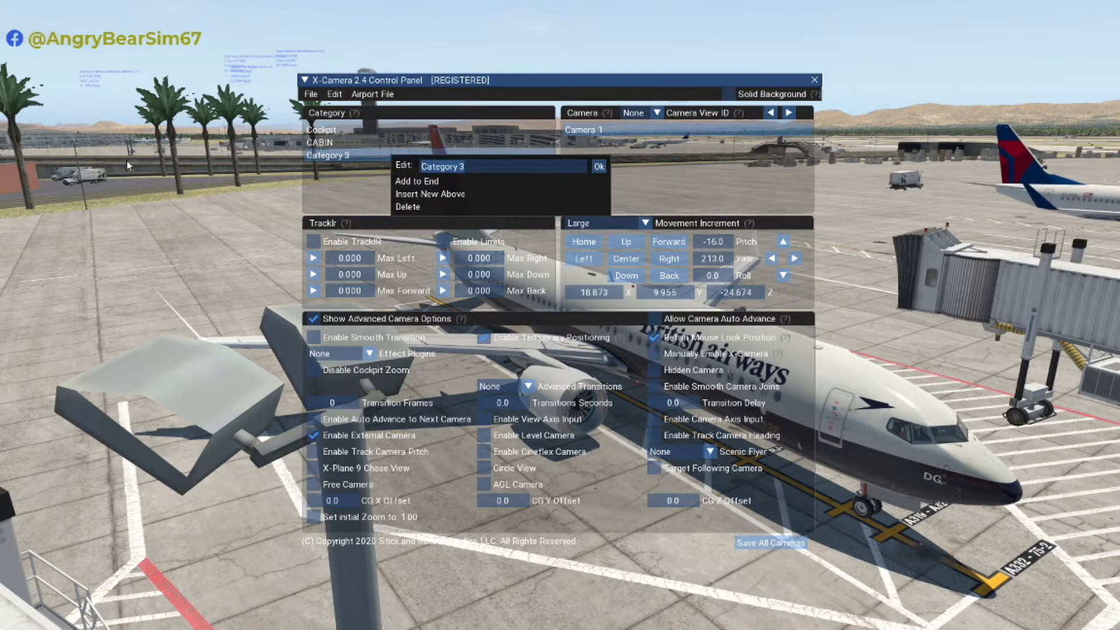
type("EX")
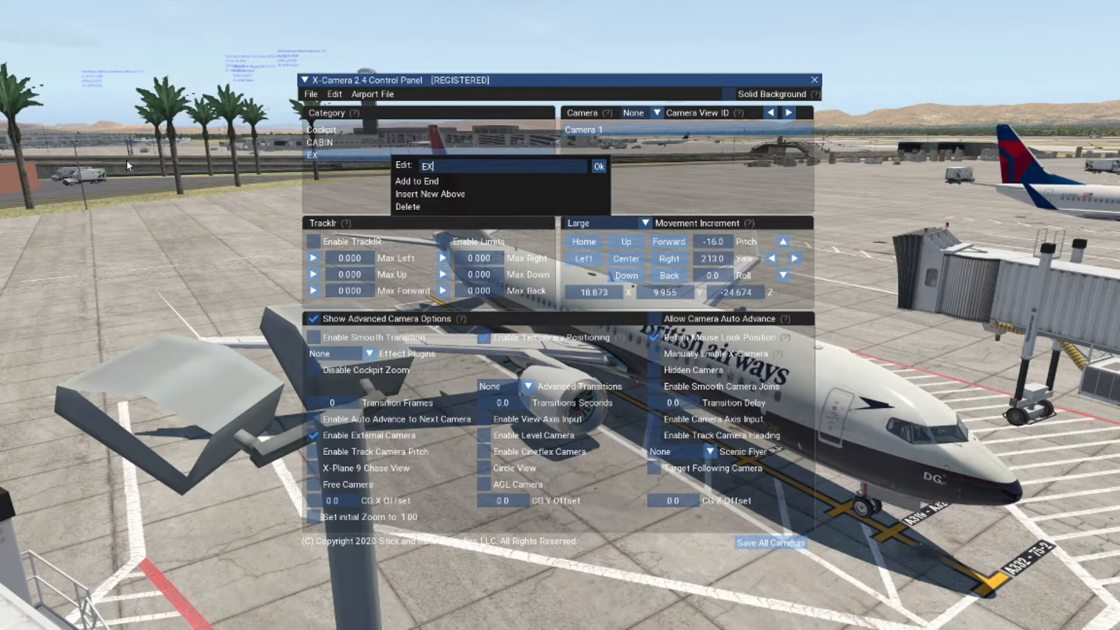
type("TER")
type("NAL VI")
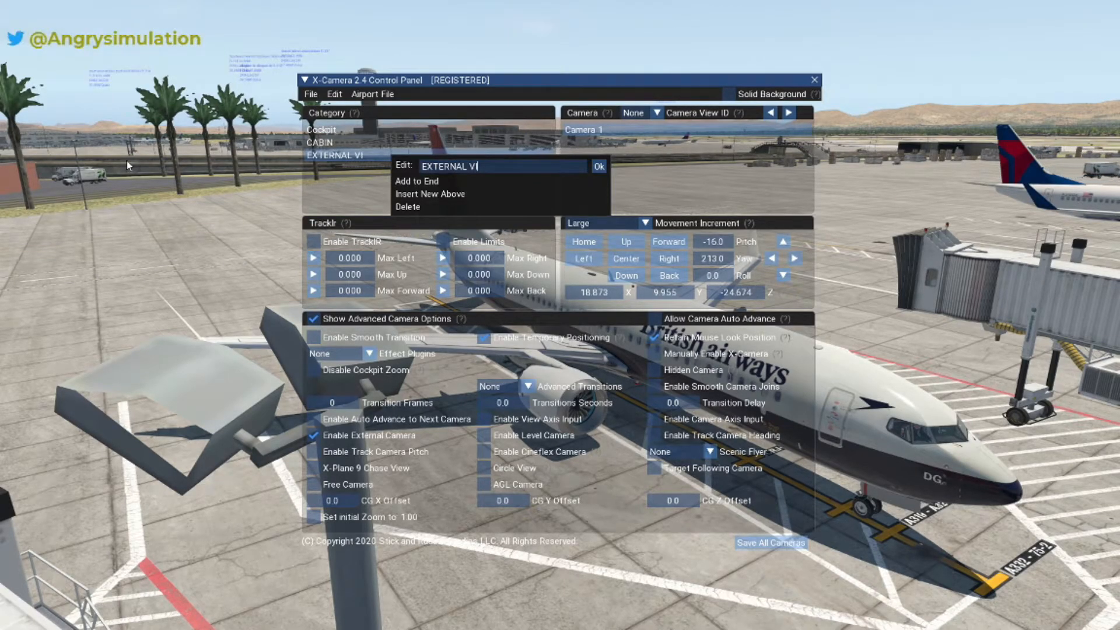
type("EWS")
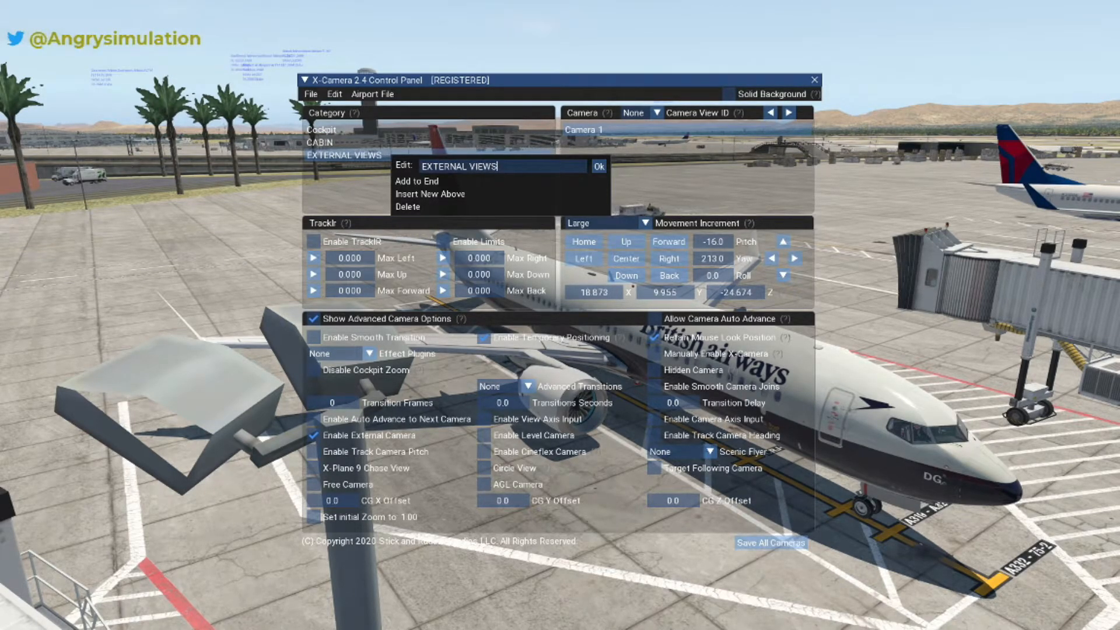
left_click(598, 168)
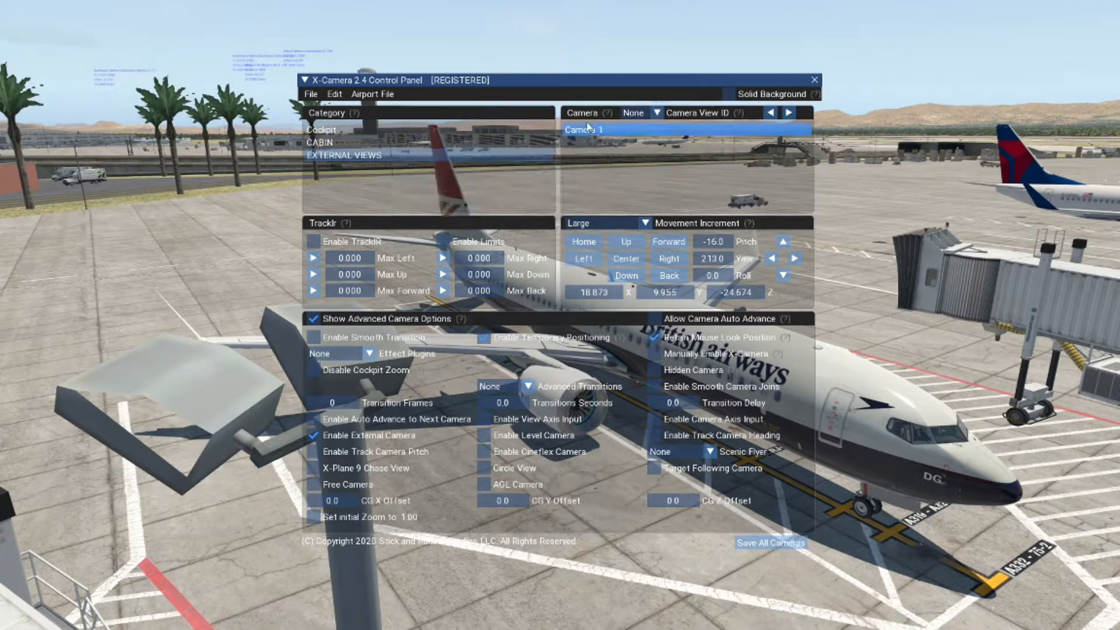
- Reselect Camera 1 in EXTERNAL VIEWS, turn it to yaw 227 and tilt it down to pitch -25
left_click(589, 132)
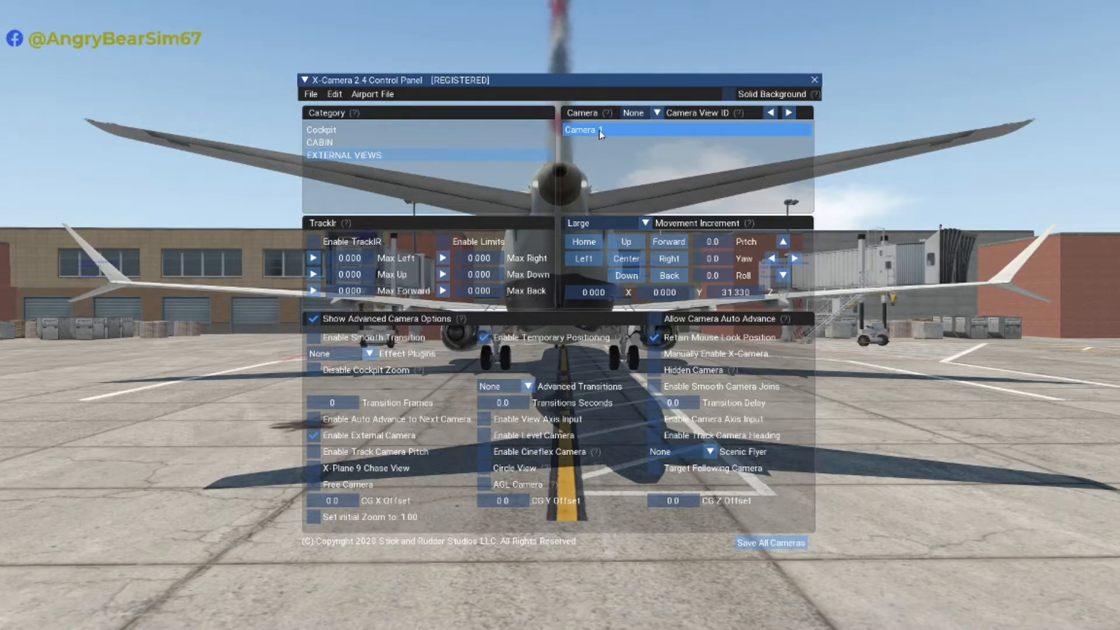
key("q")
key("f")
key("q")
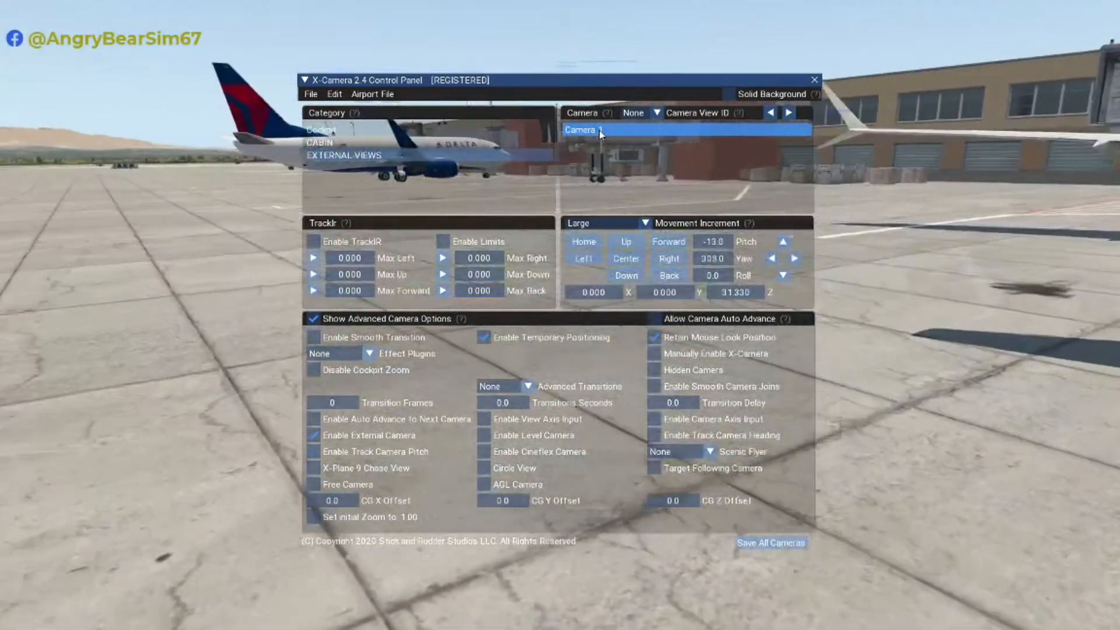
key("f")
key("q")
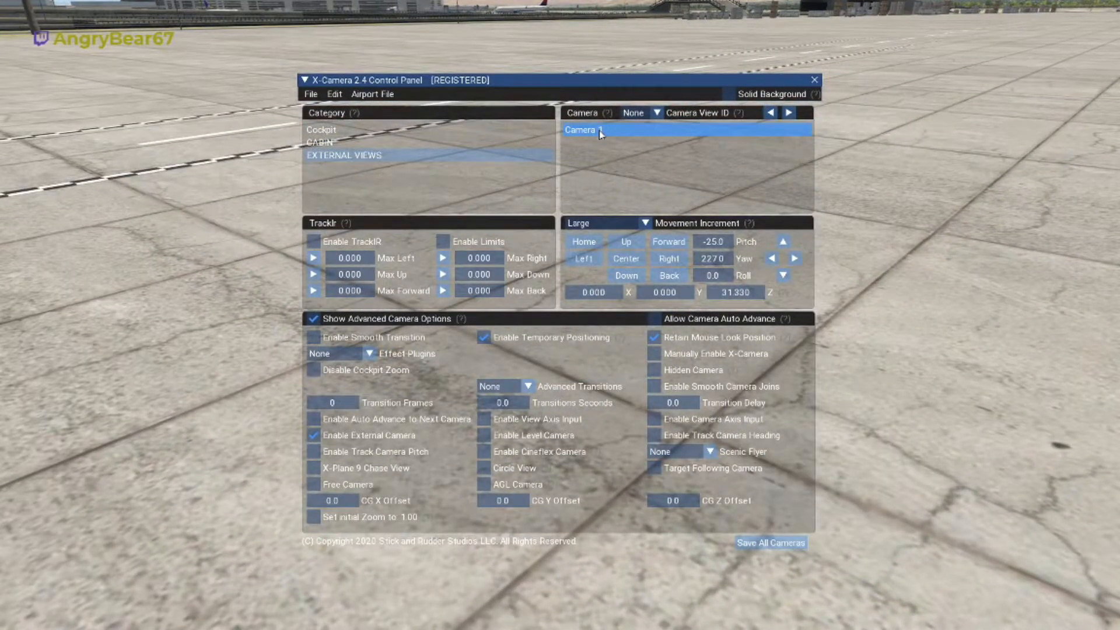
- Raise the external camera above the aircraft and move it along the fuselage to about X 0.466, Y 18.992, Z -5.339
key("Up")
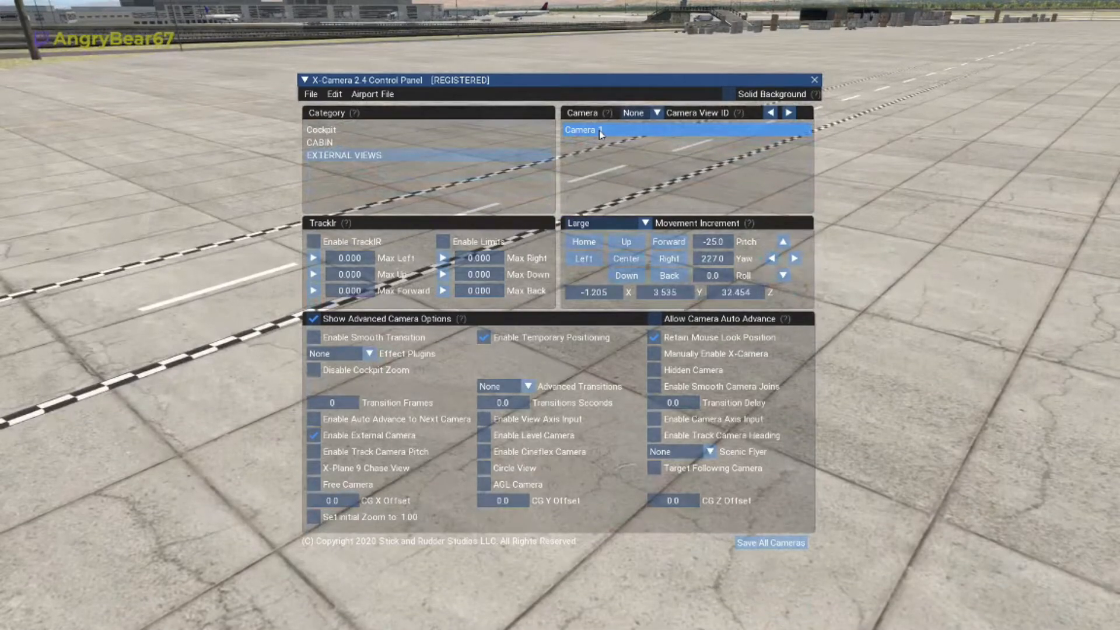
key("period")
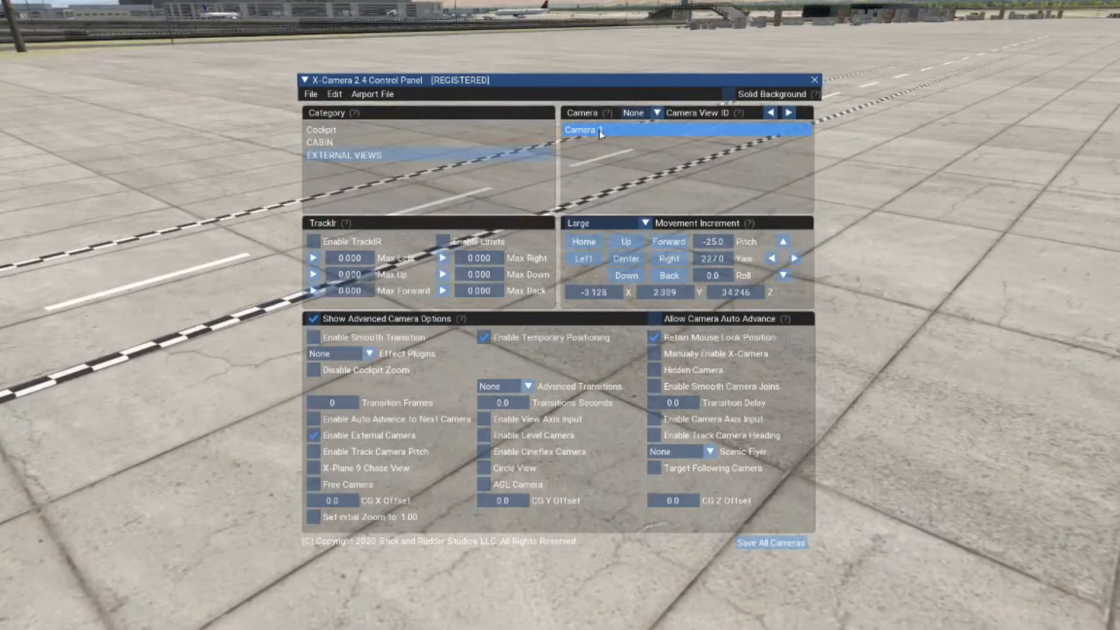
key("Up")
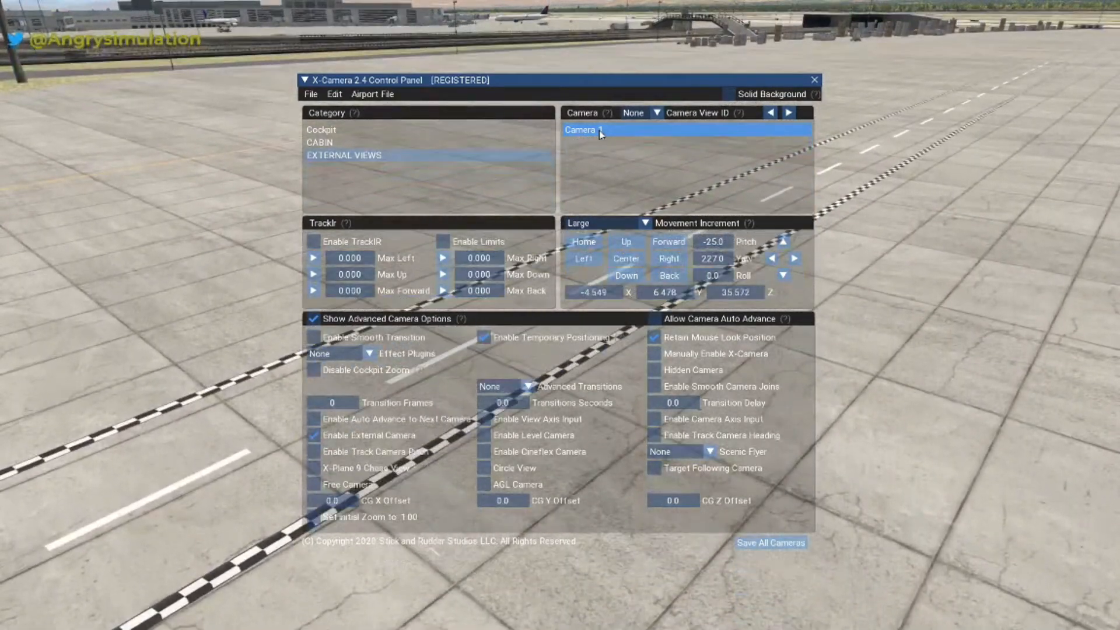
key("comma")
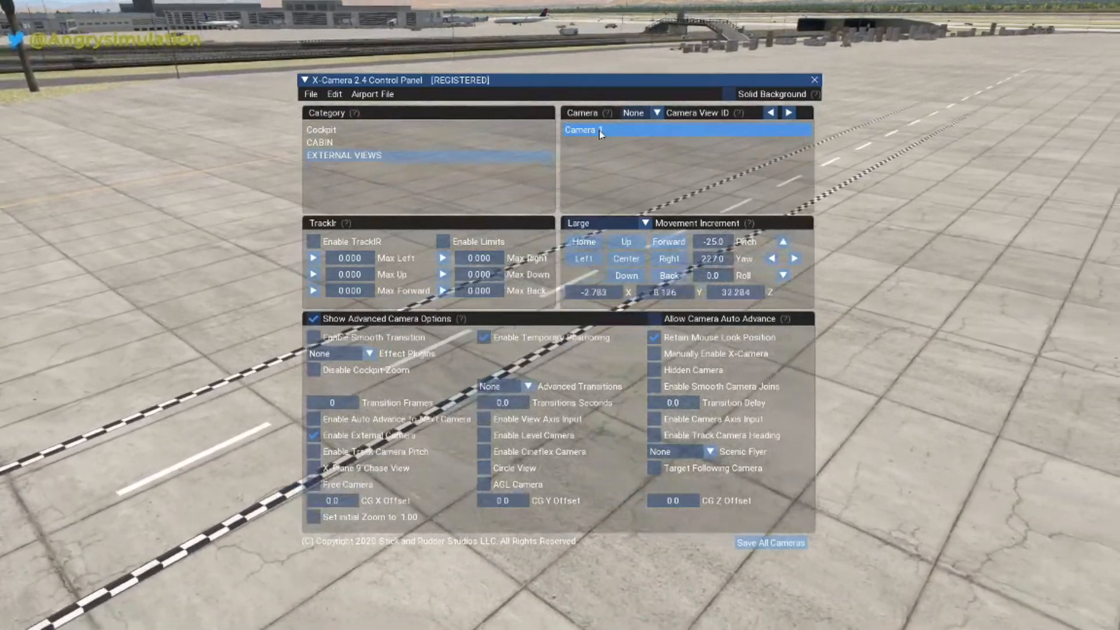
key("Right")
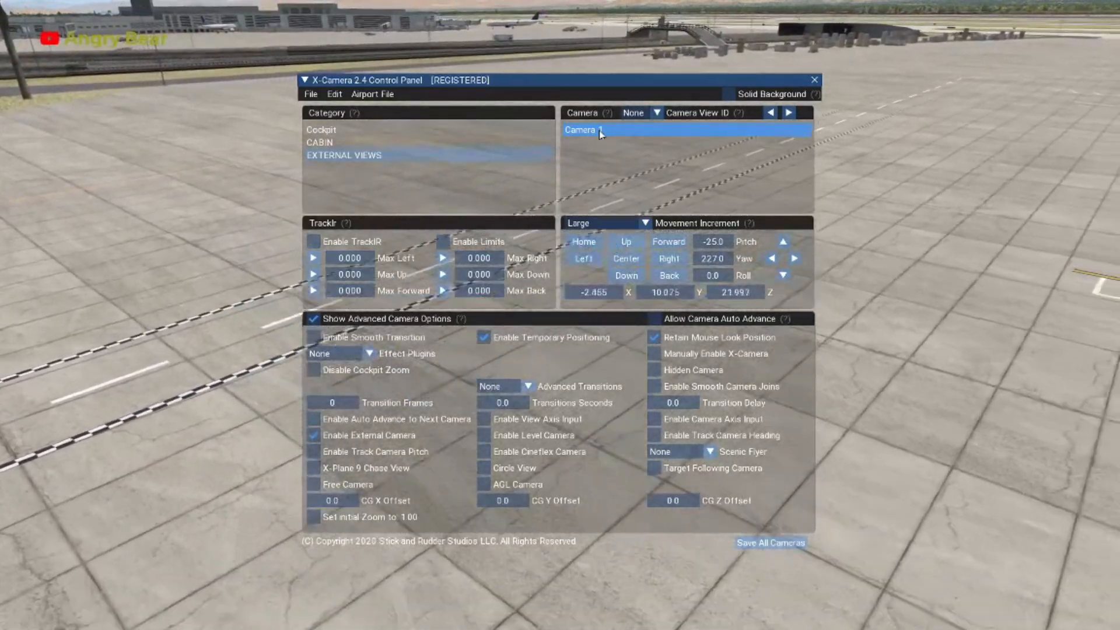
key("Right")
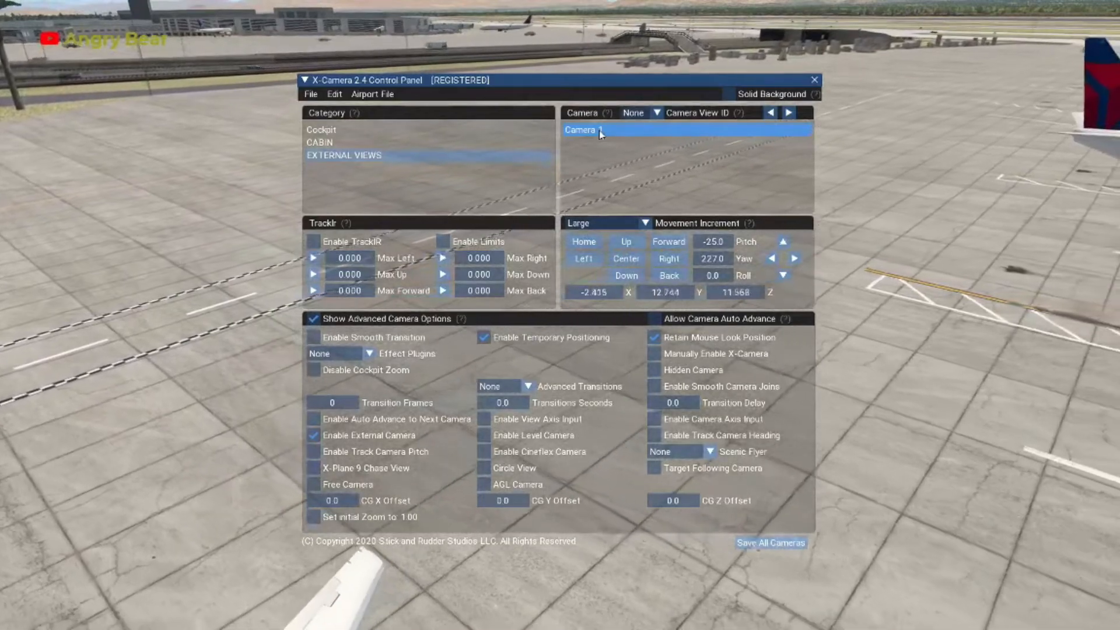
key("Right")
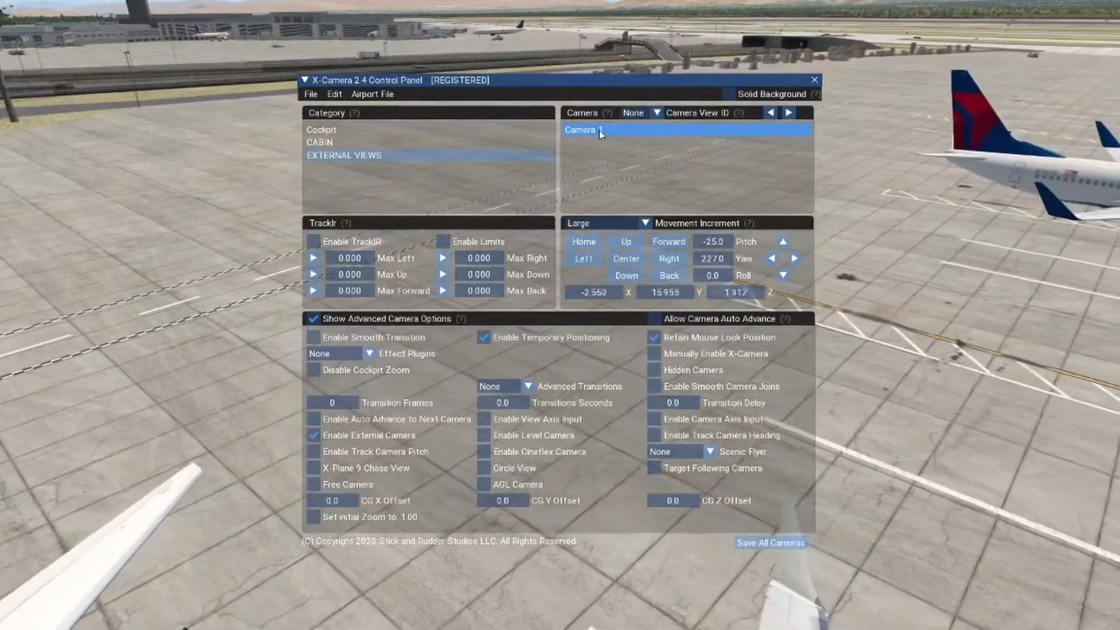
key("Right")
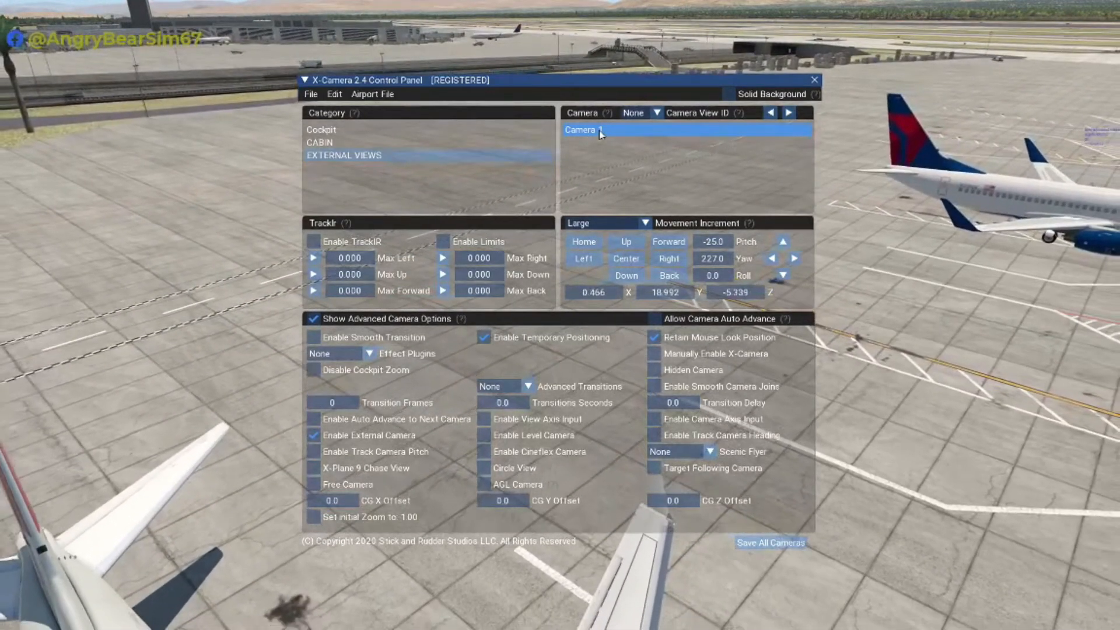
- Back the external camera away and lower it off the aircraft's nose to about X 17.636, Y 7.766, Z -25.179
key("Down")
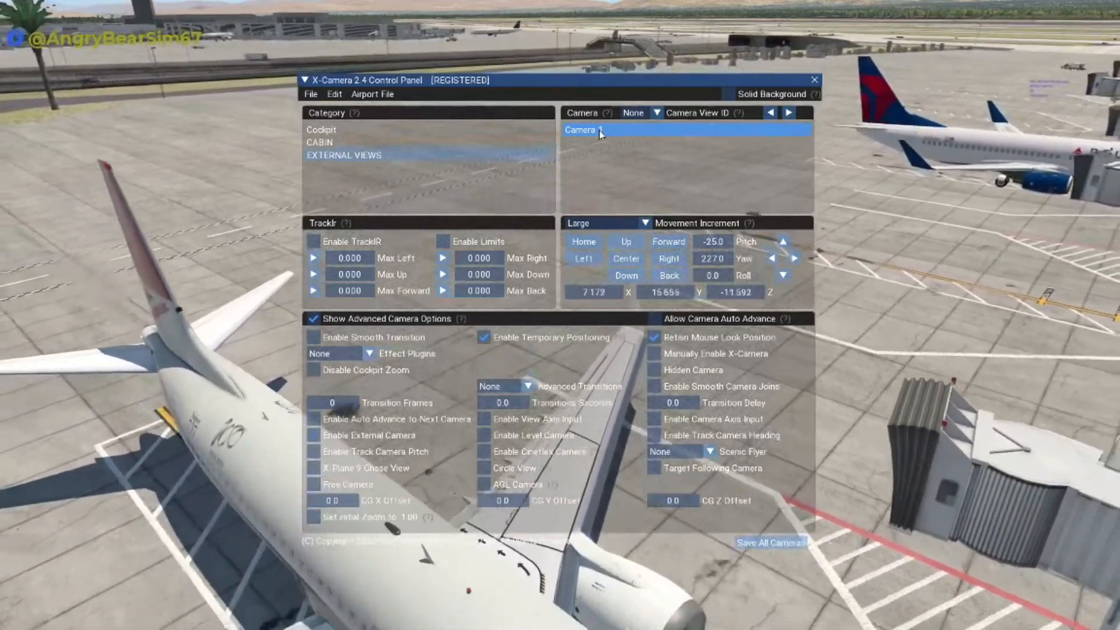
key("Down")
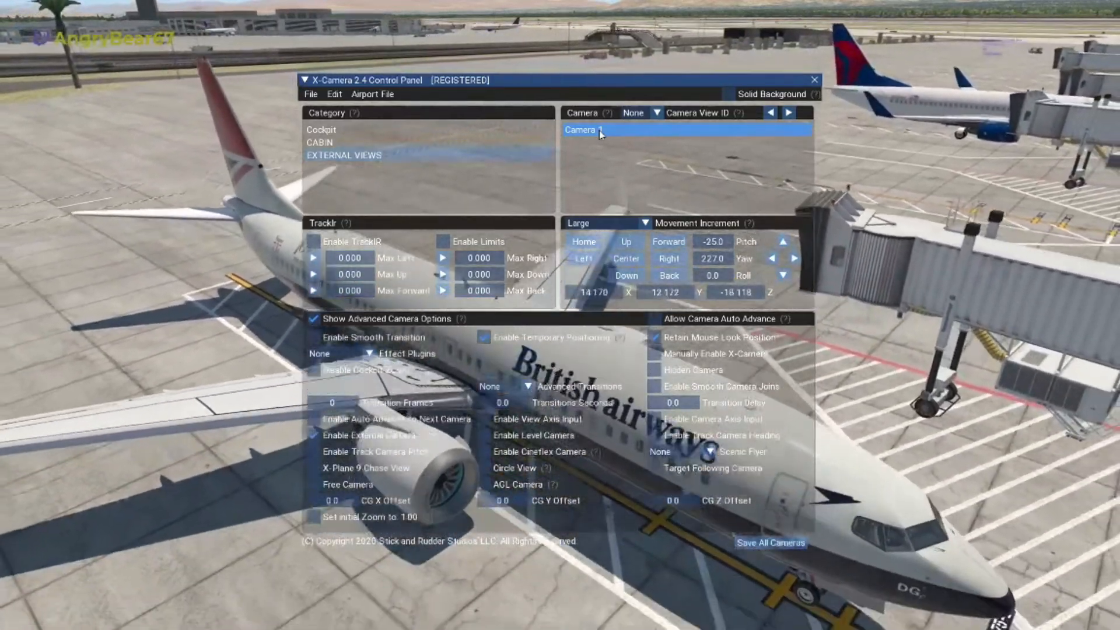
key("Down")
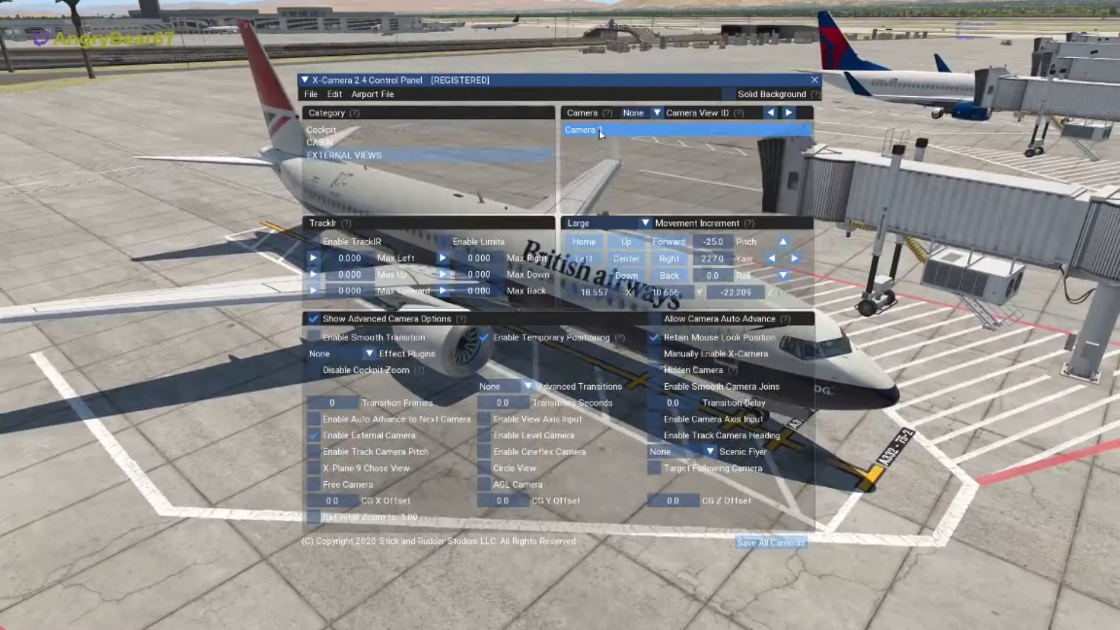
key("Right")
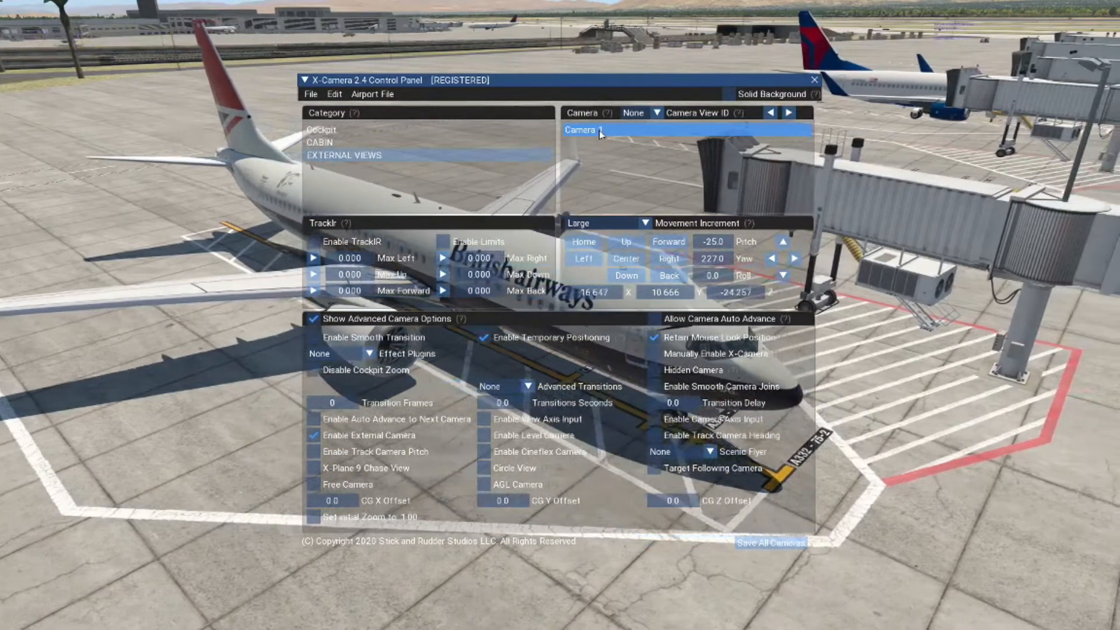
key("Down")
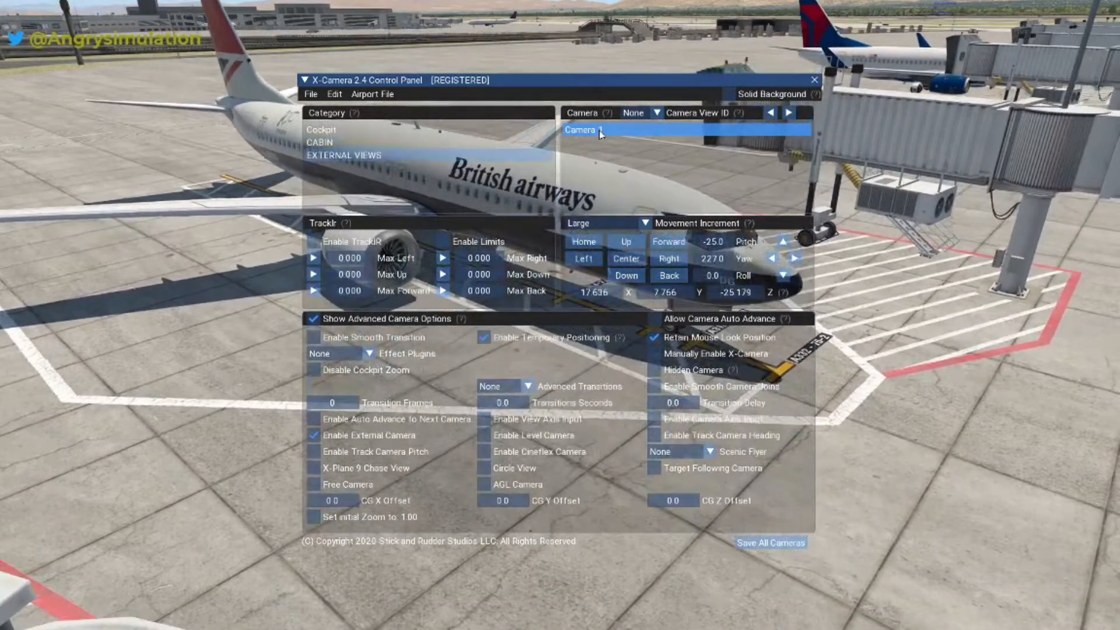
- Turn the external camera to yaw 216 and save all cameras
key("q")
key("q")
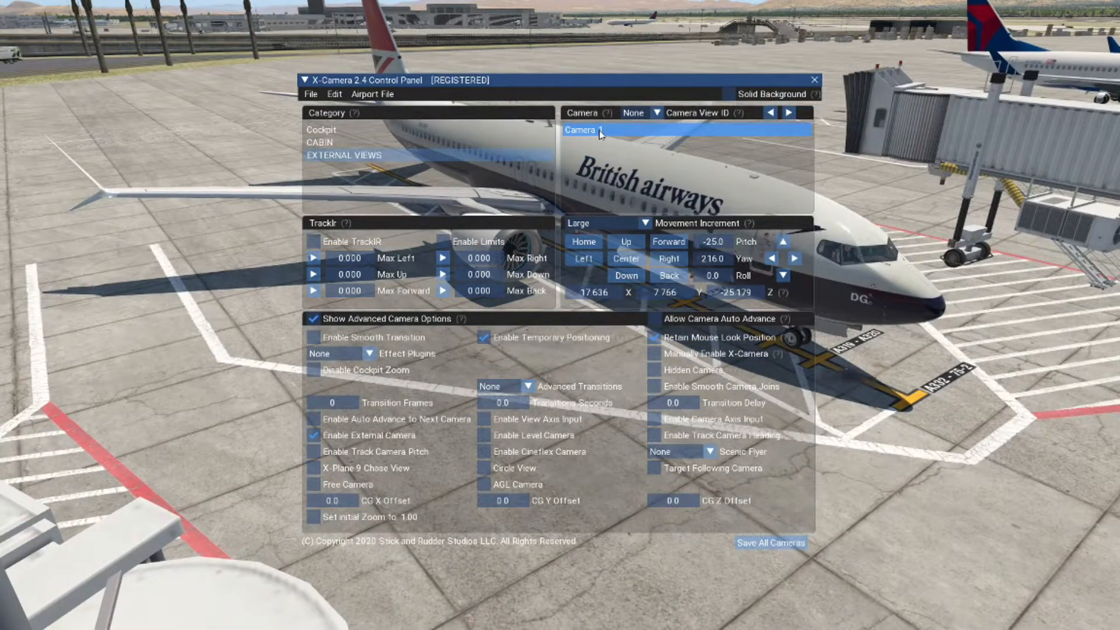
left_click(793, 544)
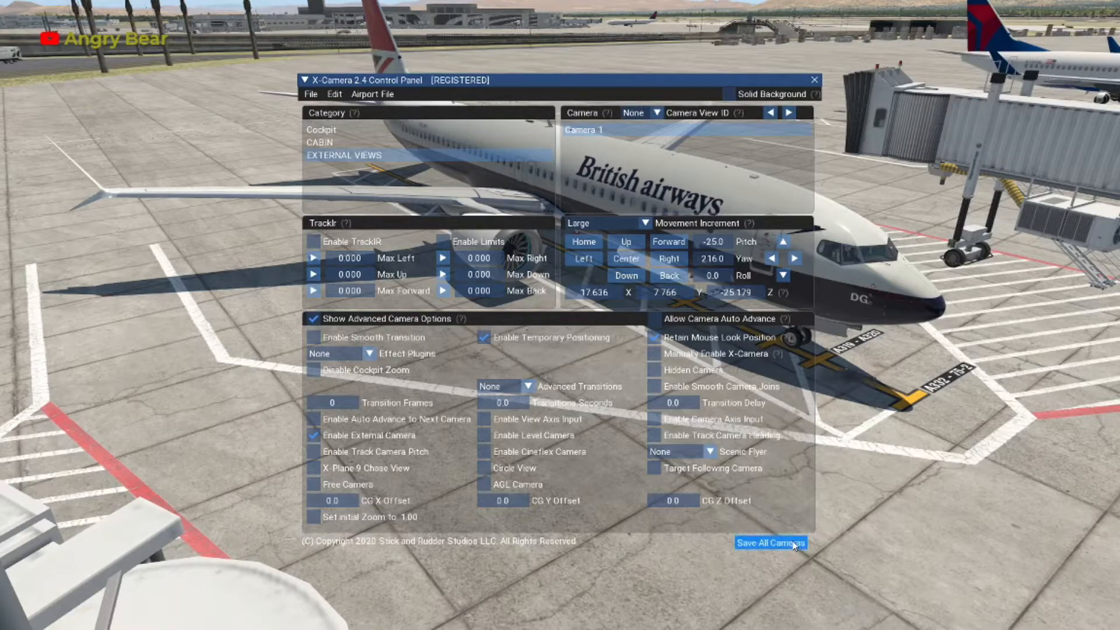
- Open the name of Camera 1 in EXTERNAL VIEWS for editing
right_click(601, 131)
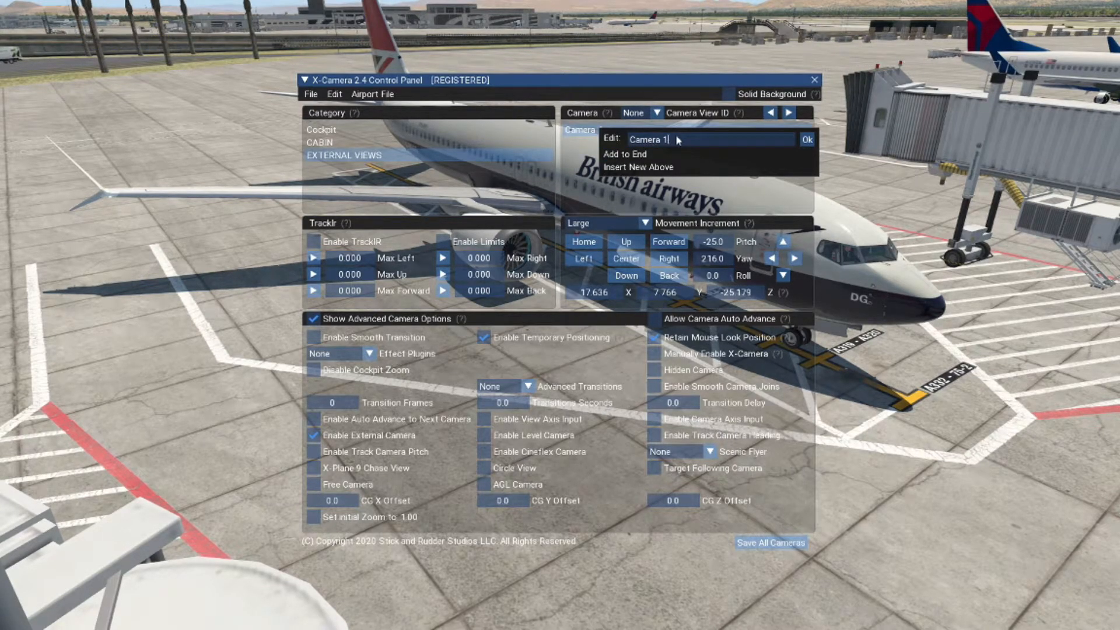
- Rename the first camera in the EXTERNAL VIEWS category as START POINT
left_click_drag(677, 139, 534, 122)
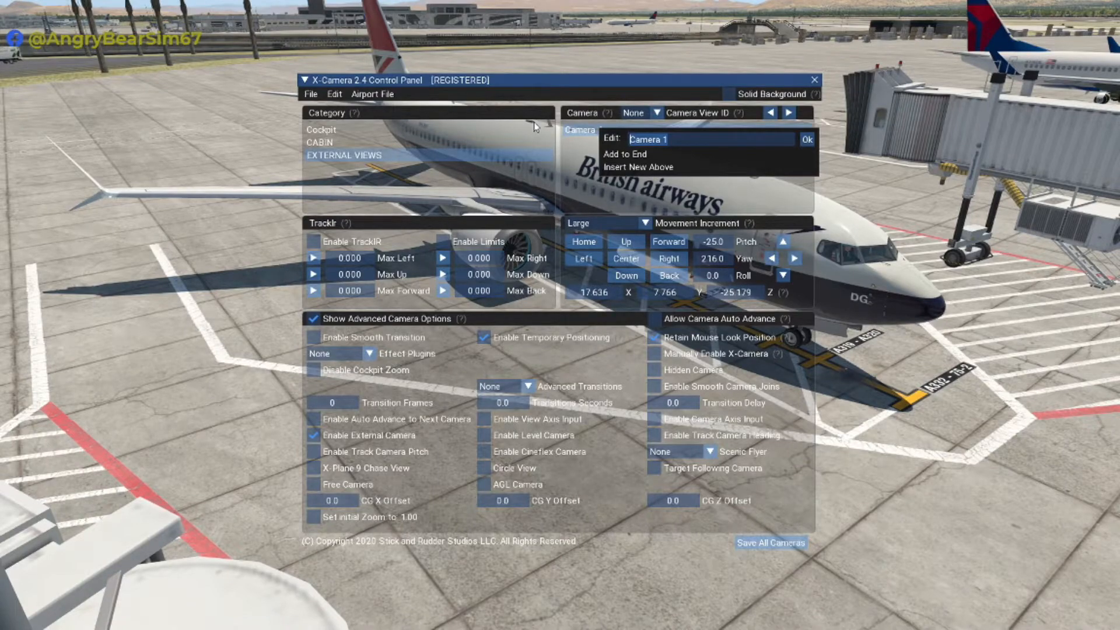
type("s")
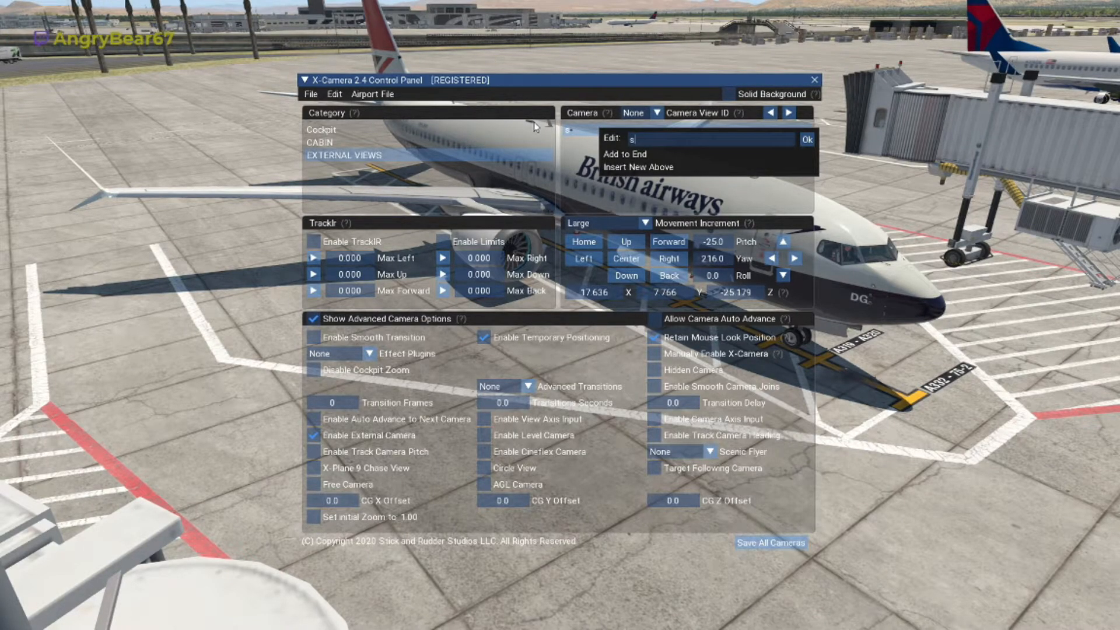
type("TART POINT")
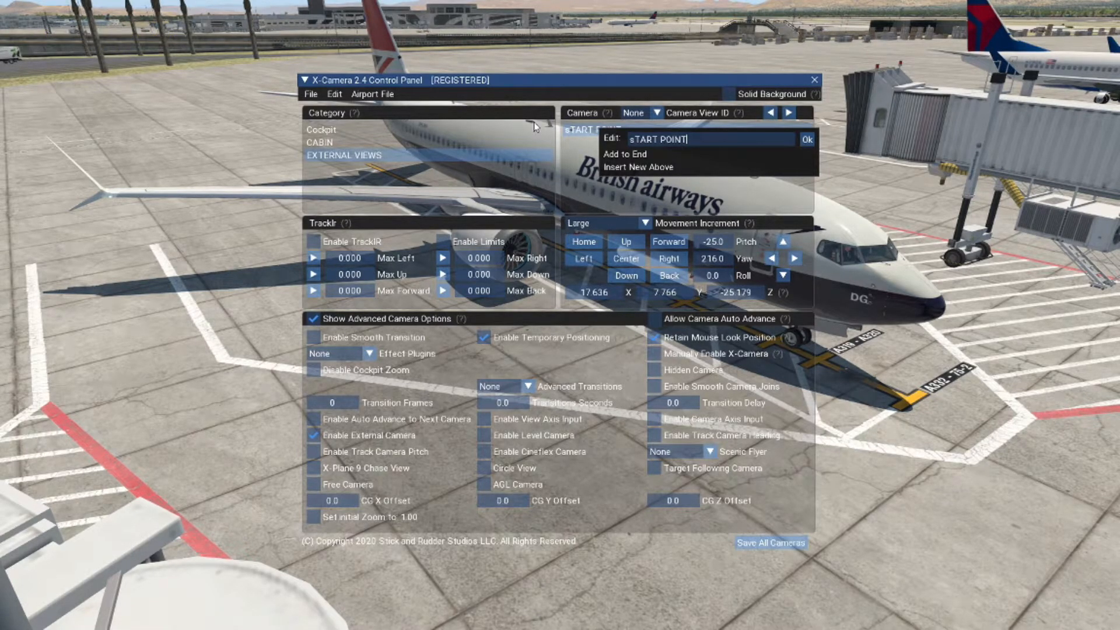
key("Left")
key("Left")
key("Left")
key("Left")
key("Left")
key("Home")
key("Delete")
type("S")
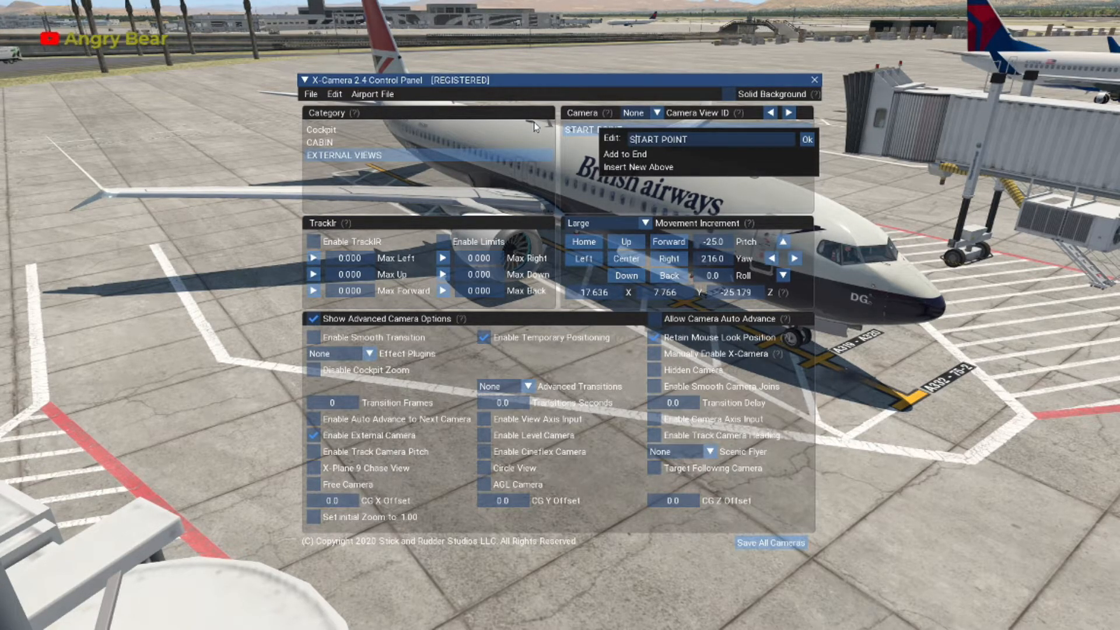
left_click(807, 140)
- Assign Camera View ID 19 to the START POINT camera
left_click(658, 114)
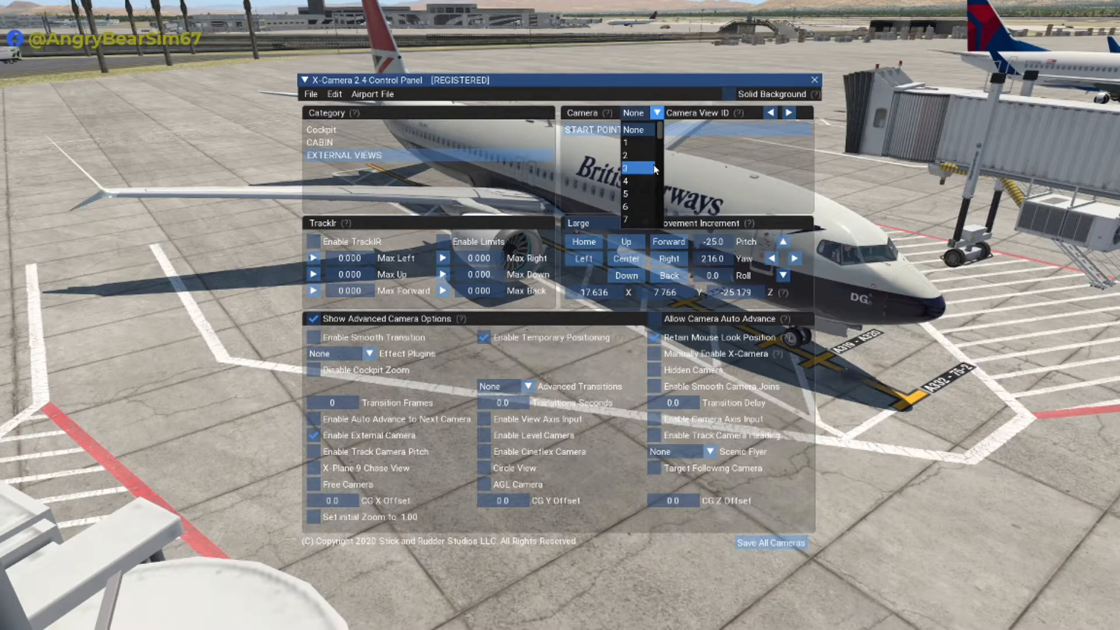
scroll(647, 175, "down", 10)
scroll(648, 186, "up", 8)
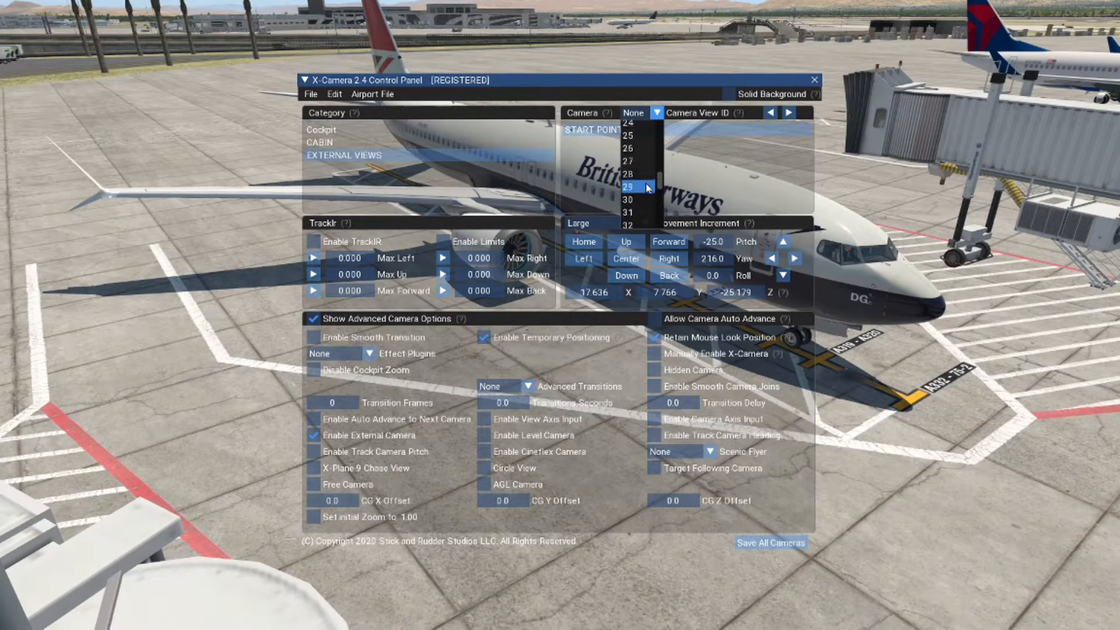
scroll(645, 193, "down", 2)
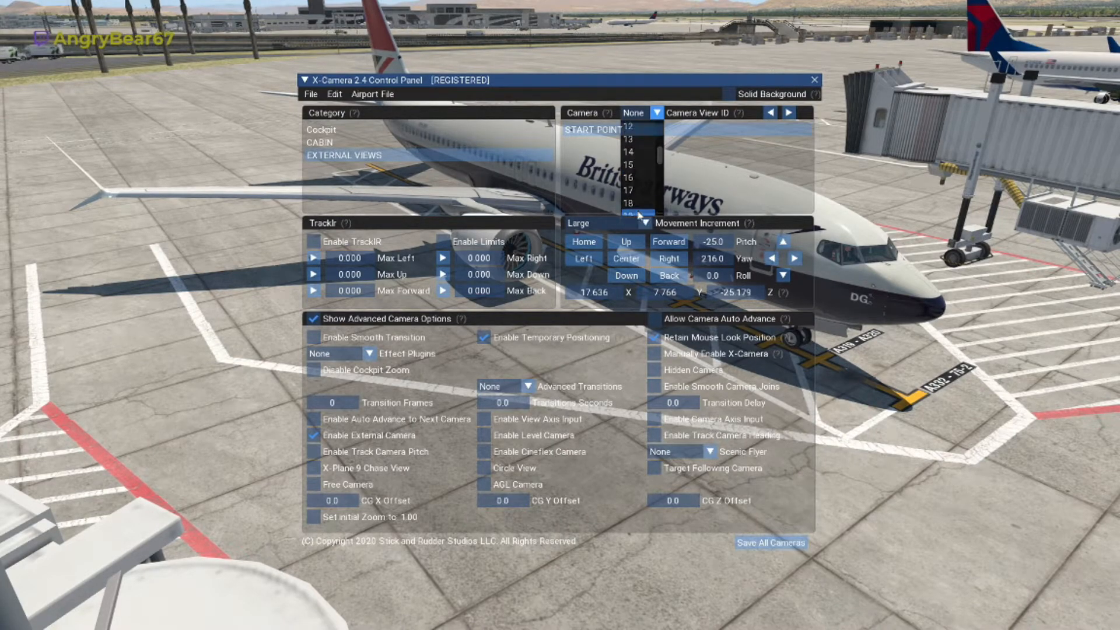
left_click(640, 217)
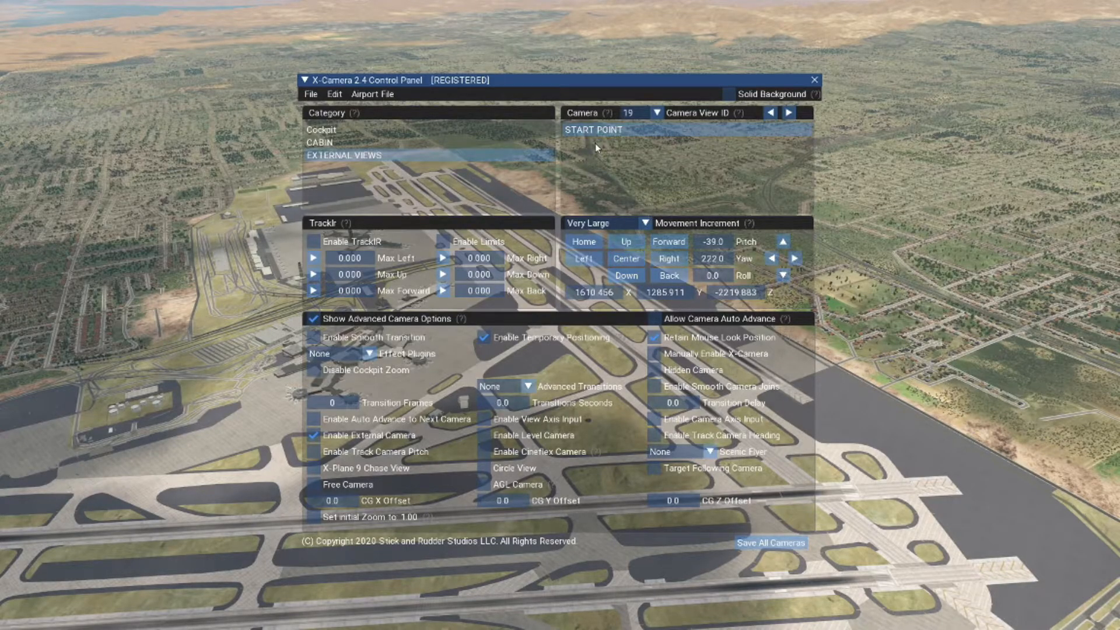
- Add a new camera at the end of the EXTERNAL VIEWS cameras and save all cameras
left_click(581, 115)
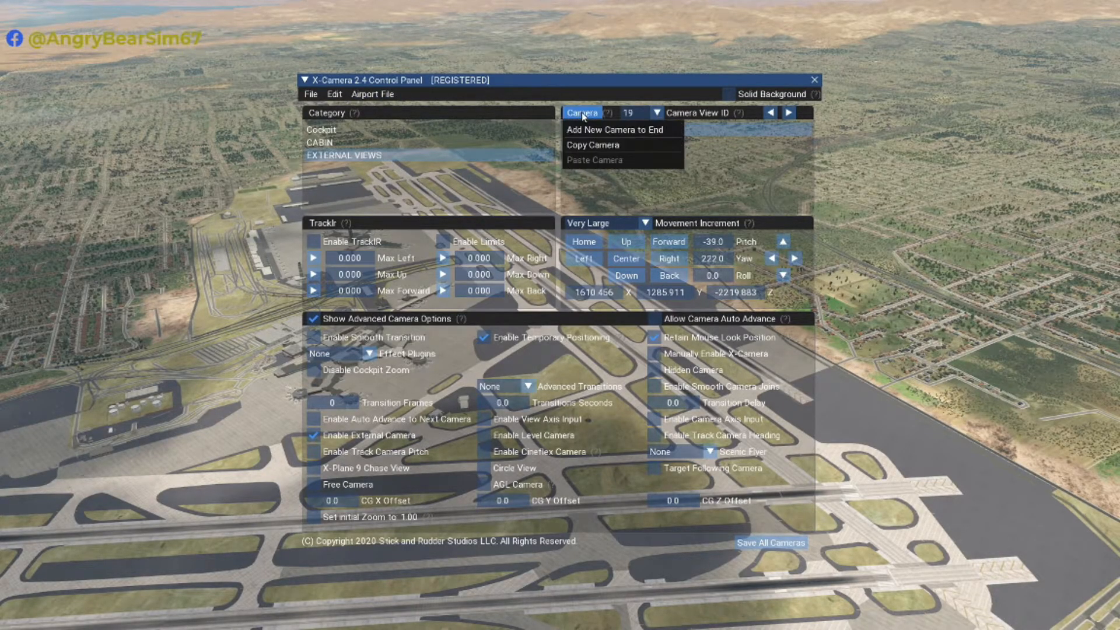
left_click(607, 131)
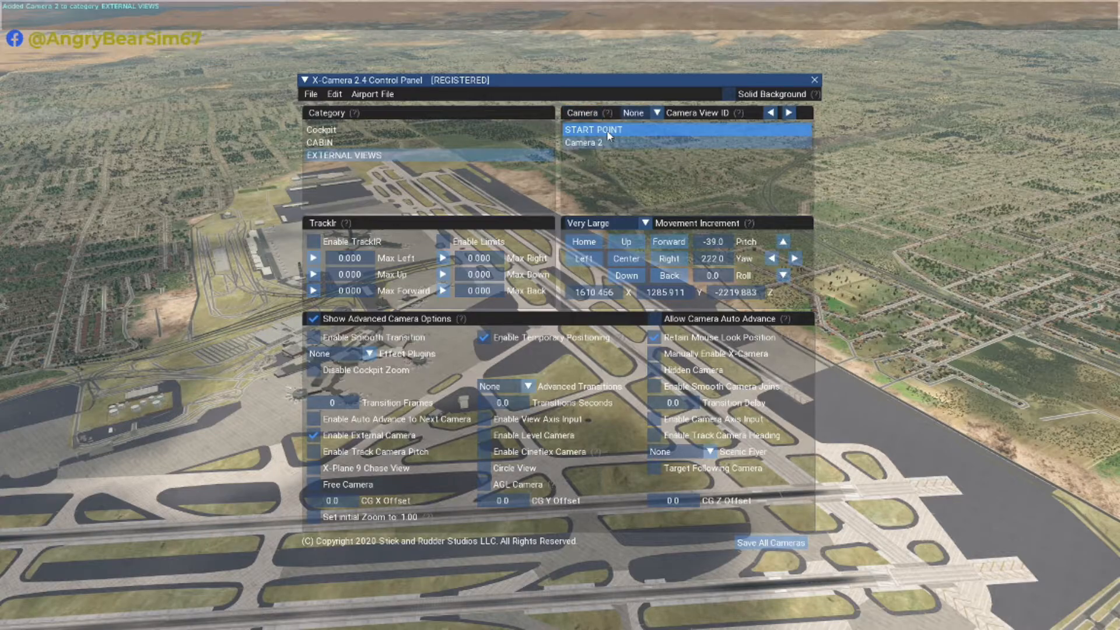
left_click(780, 540)
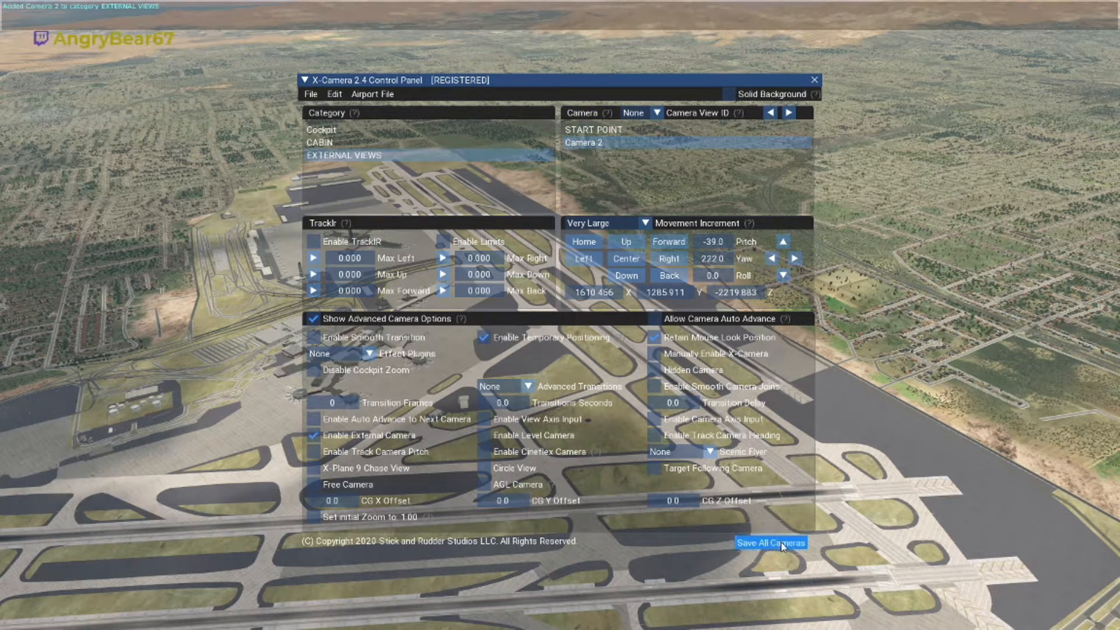
- Rename the newly added external camera as SKY VIEW
right_click(610, 143)
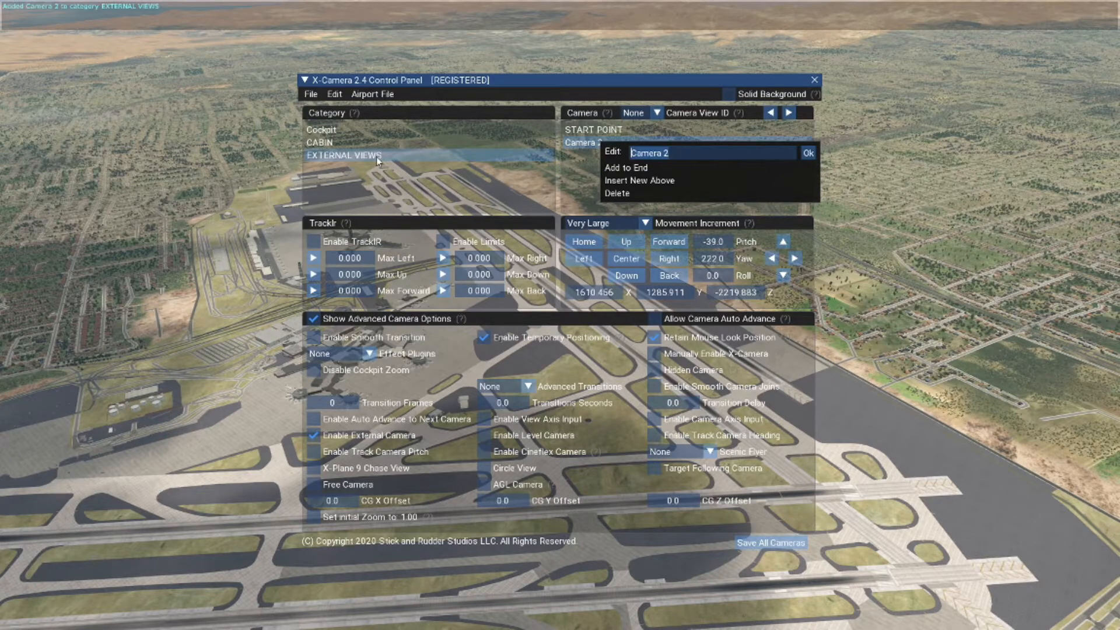
type("S")
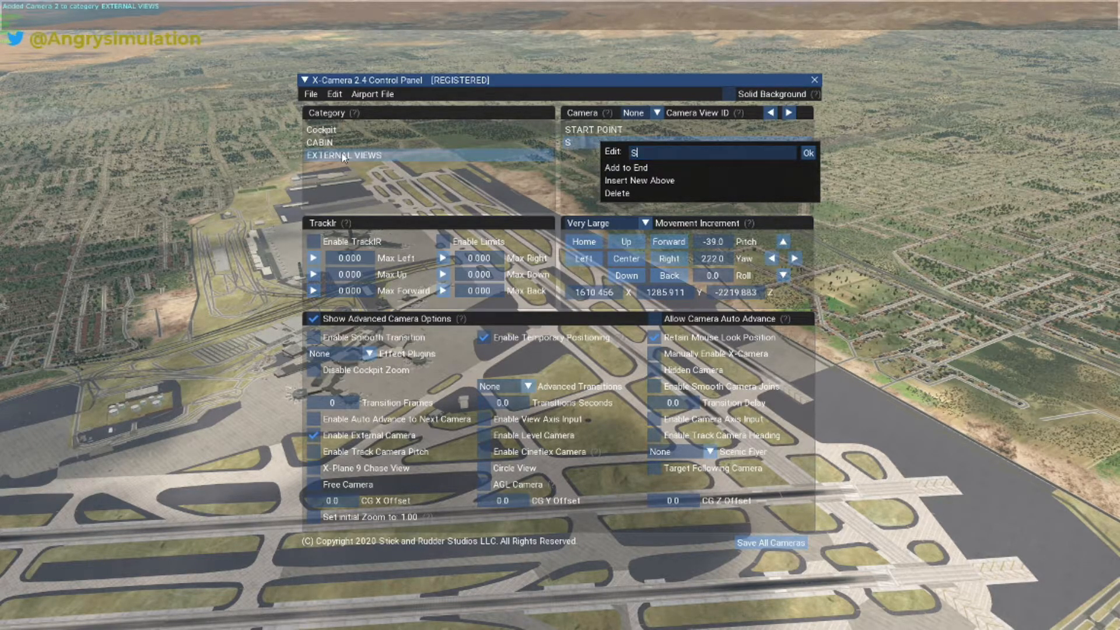
type("KY VIEW")
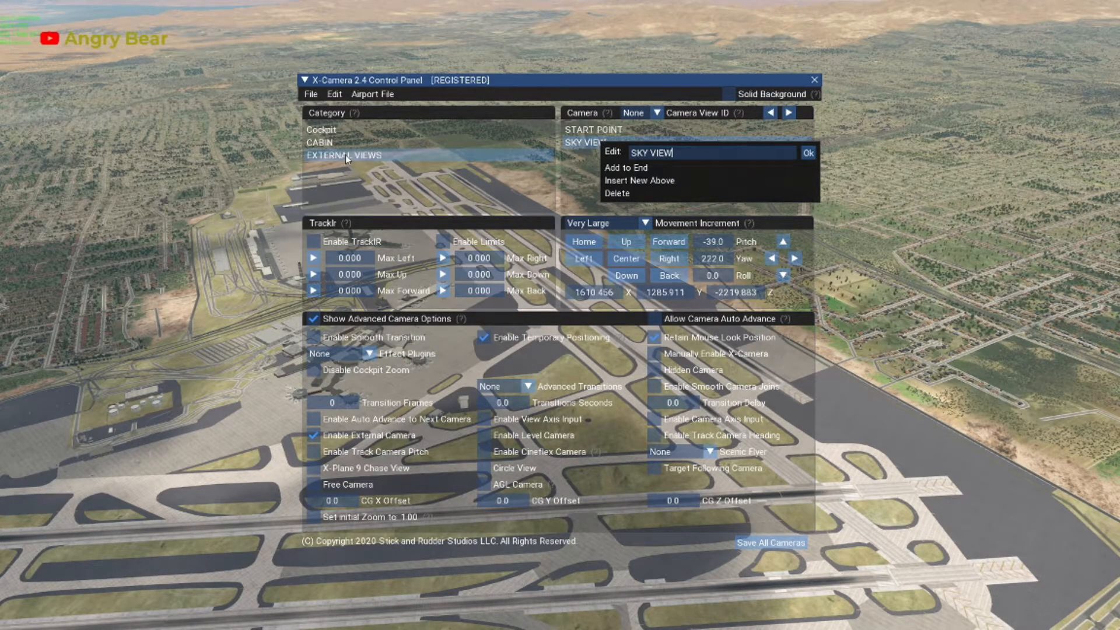
left_click(808, 153)
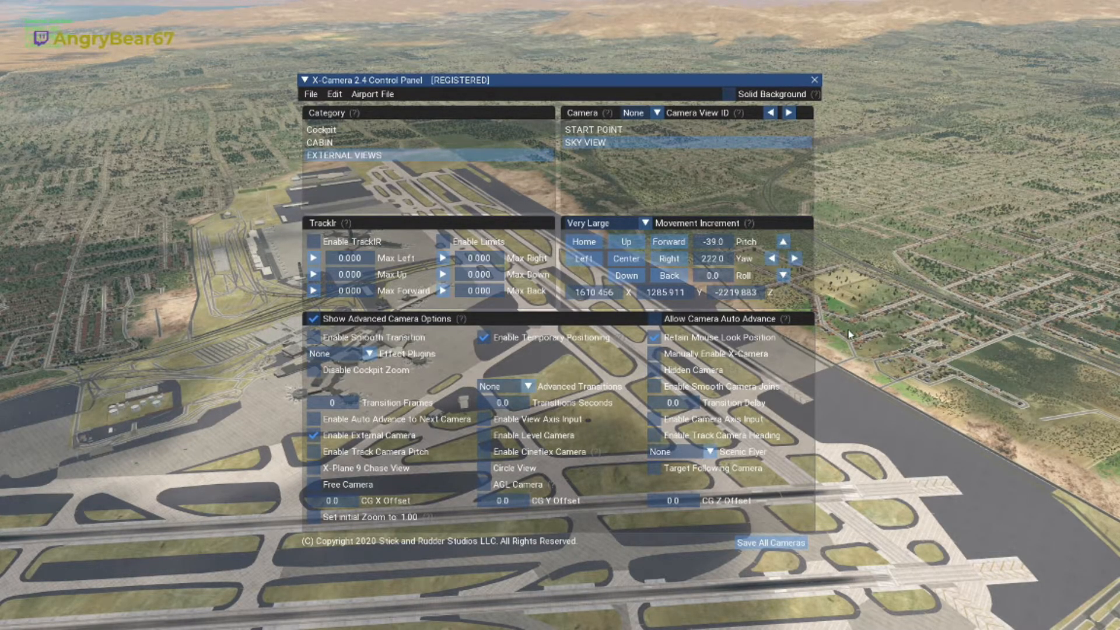
- Move the SKY VIEW camera in closer over the airport and compare it with the START POINT view
scroll(849, 335, "up", 10)
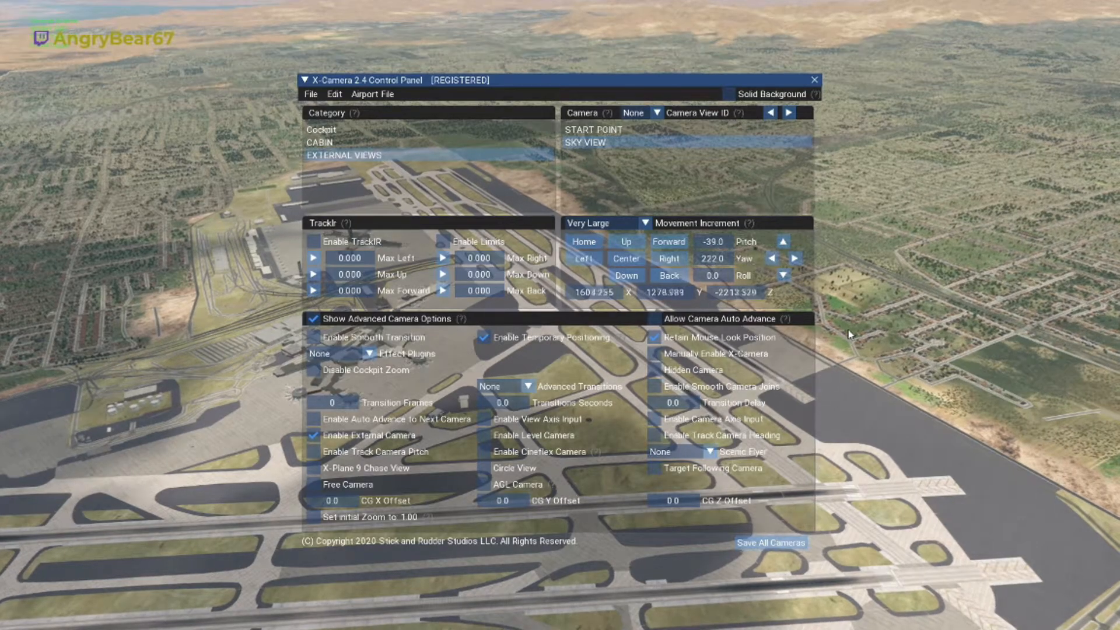
scroll(850, 334, "up", 5)
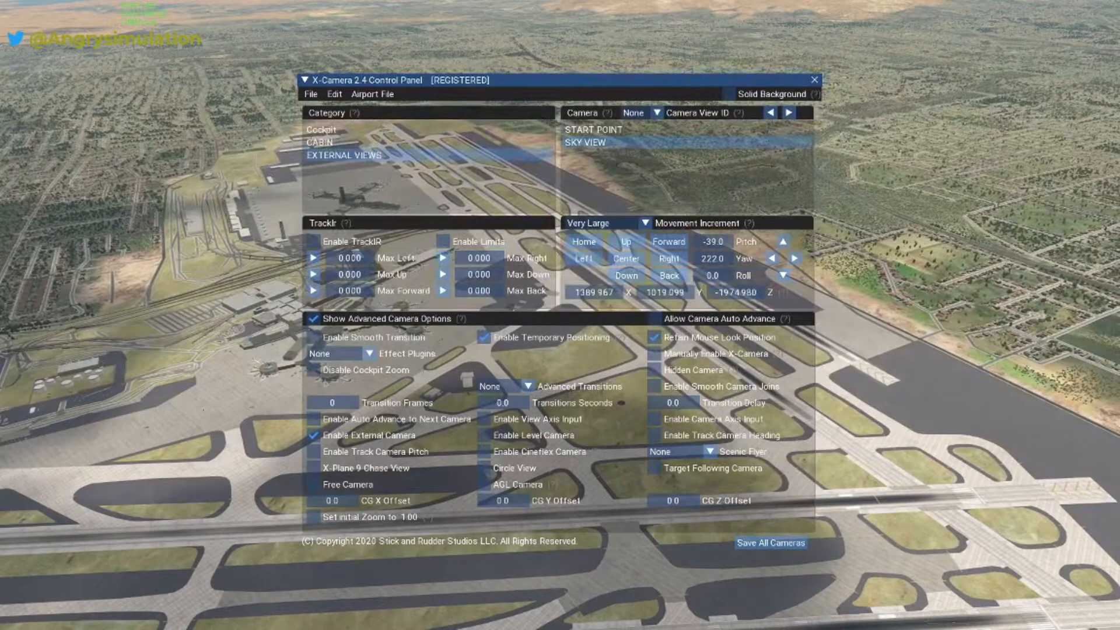
left_click(635, 129)
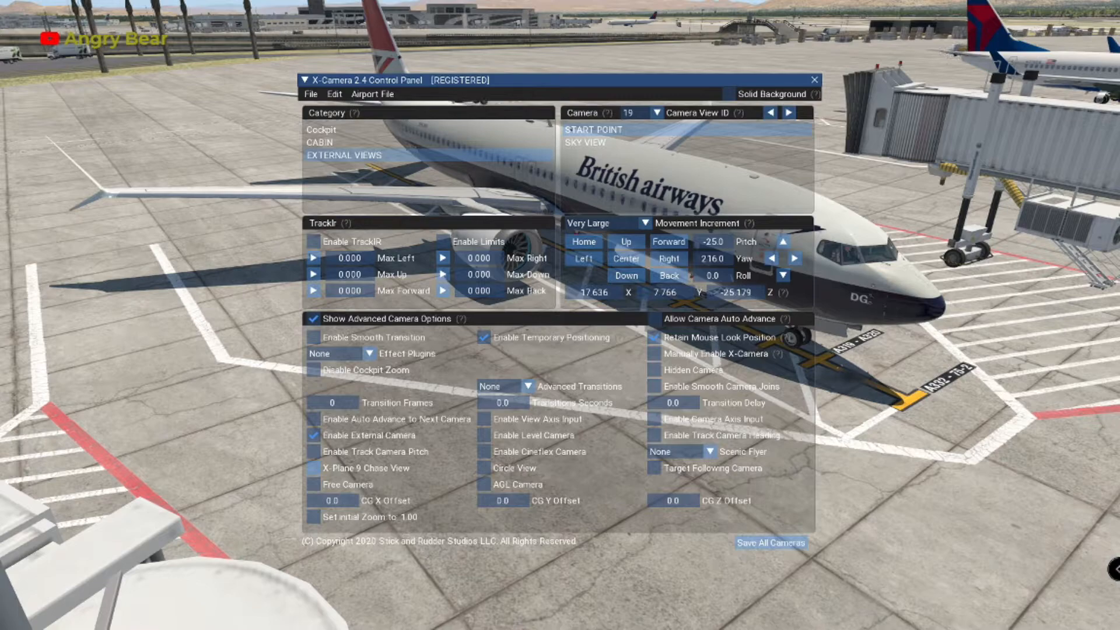
left_click(645, 145)
left_click(645, 130)
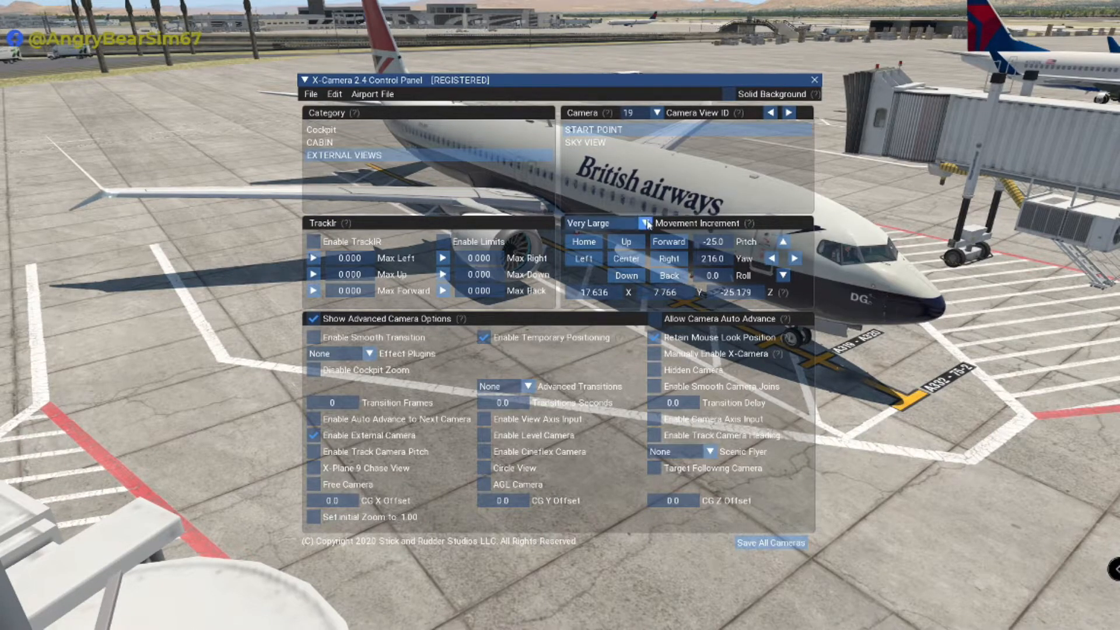
- Set the movement increment to Medium and lower the START POINT camera to about Y 5.2
left_click(644, 223)
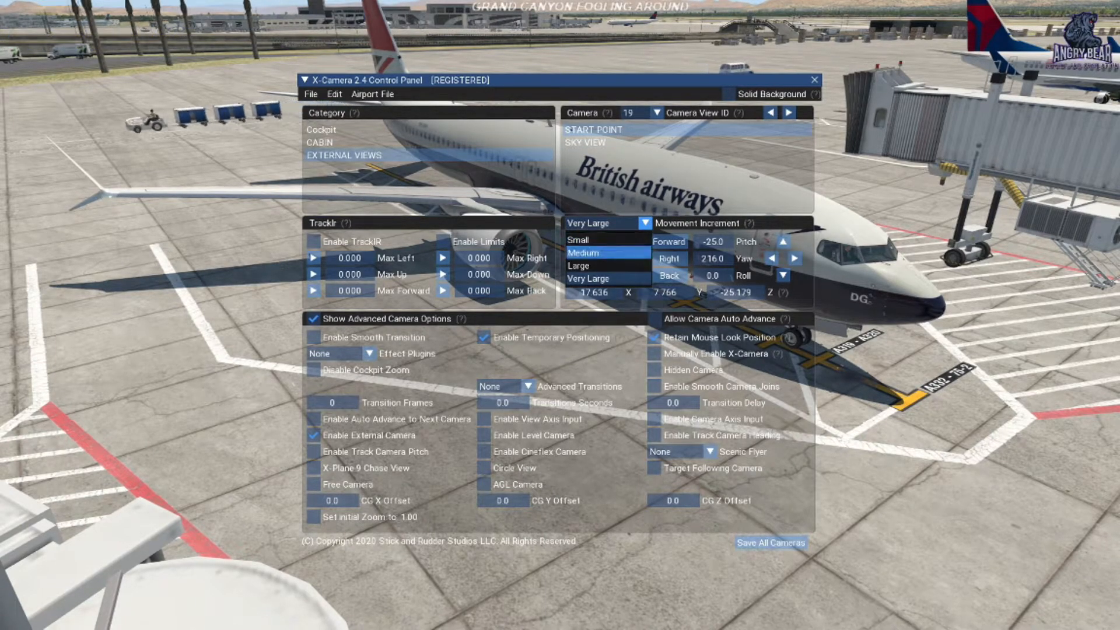
left_click(583, 253)
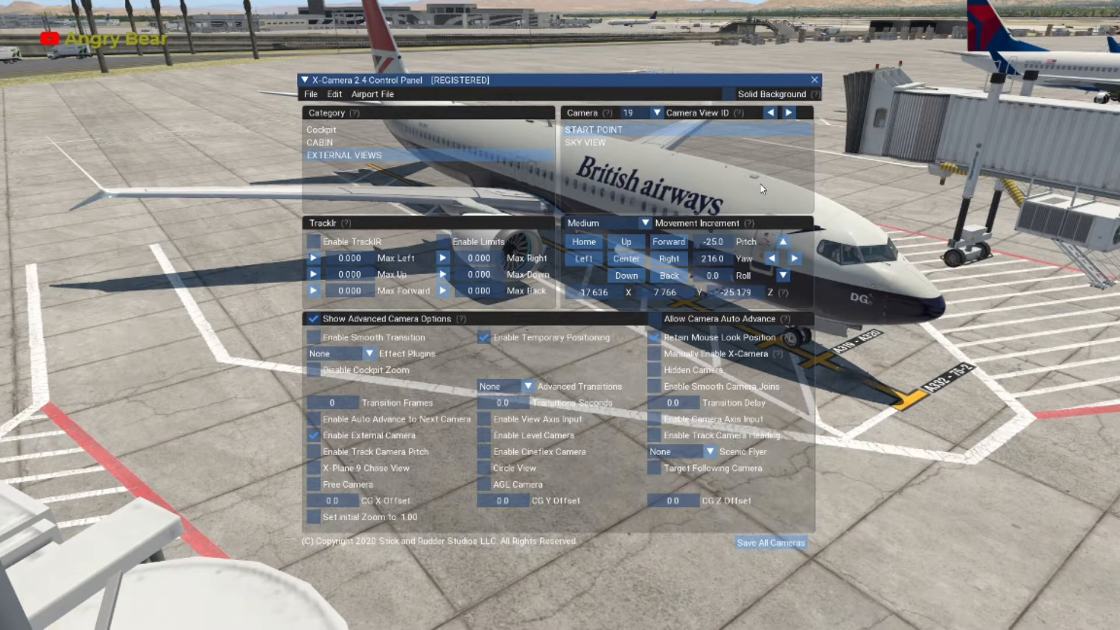
key("Down")
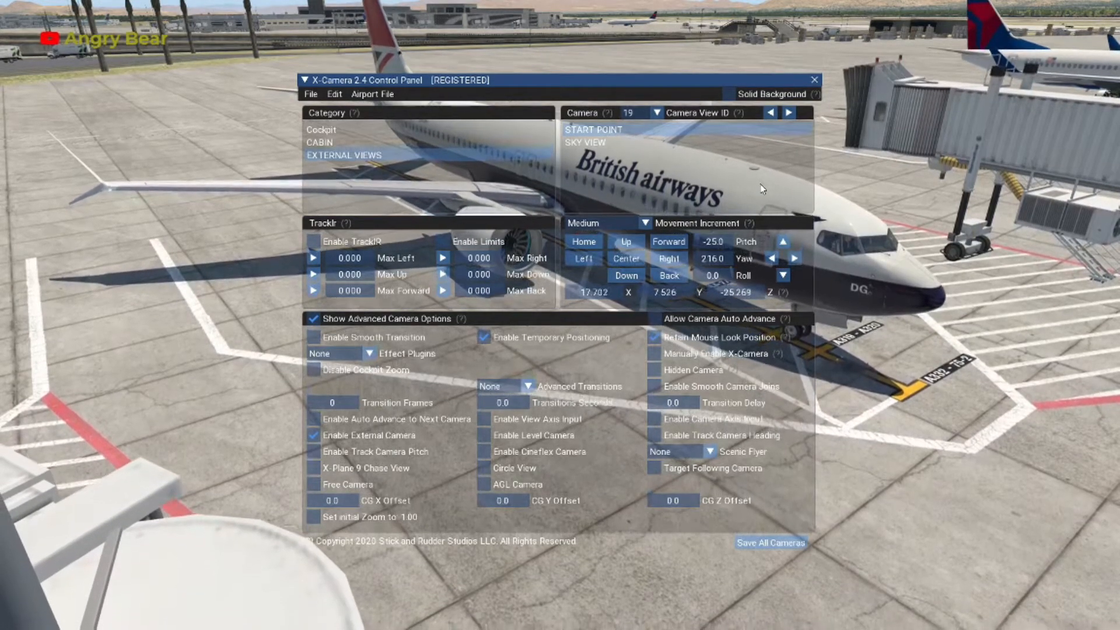
key("Down")
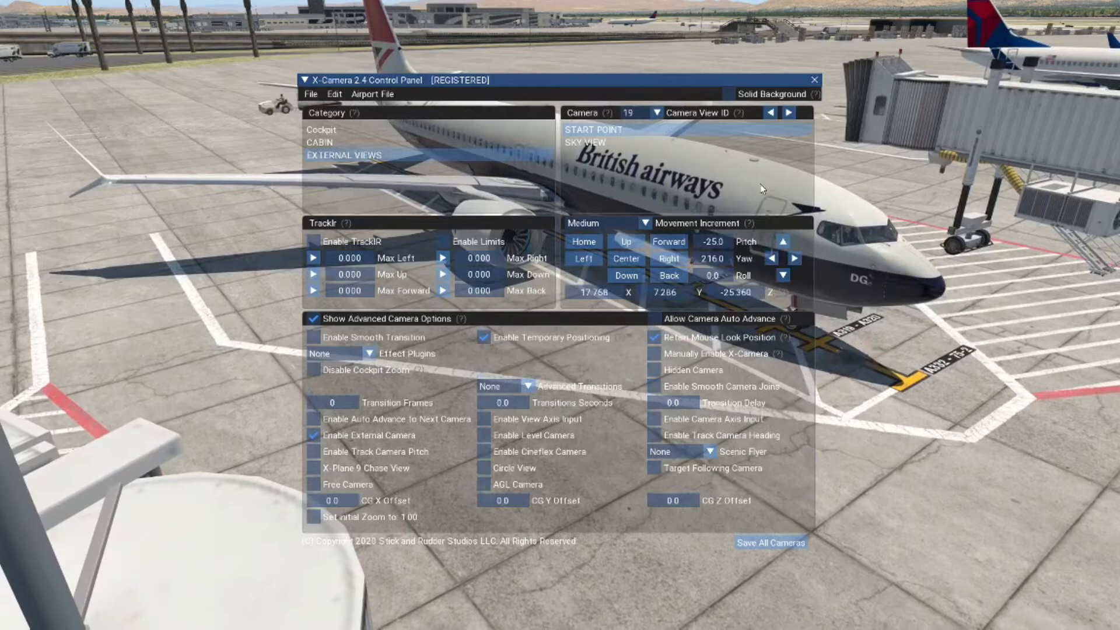
key("Down")
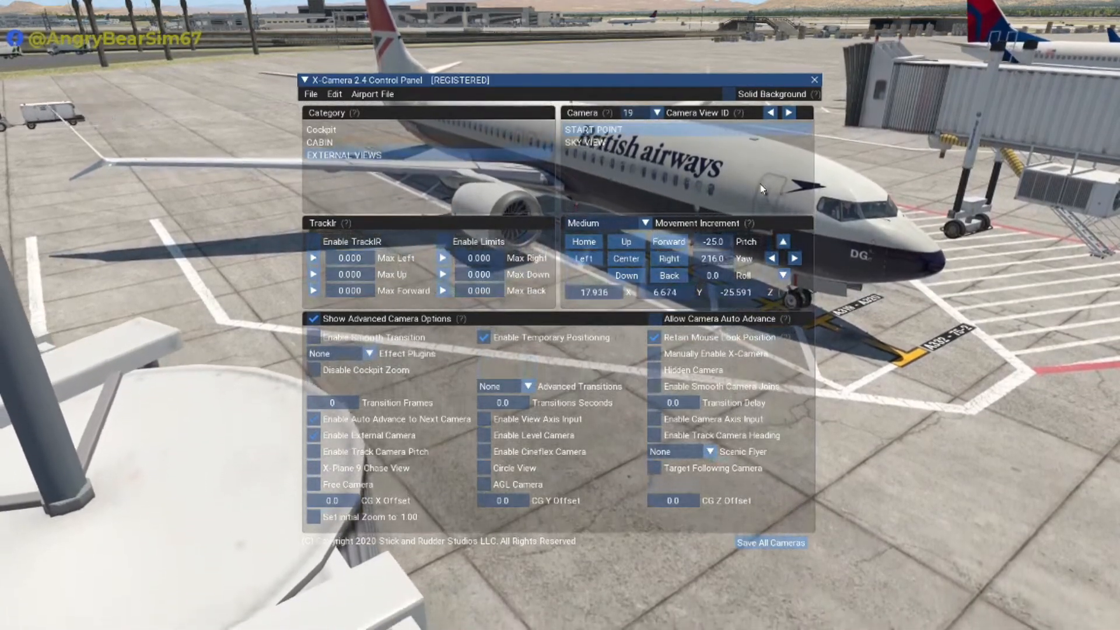
key("Down")
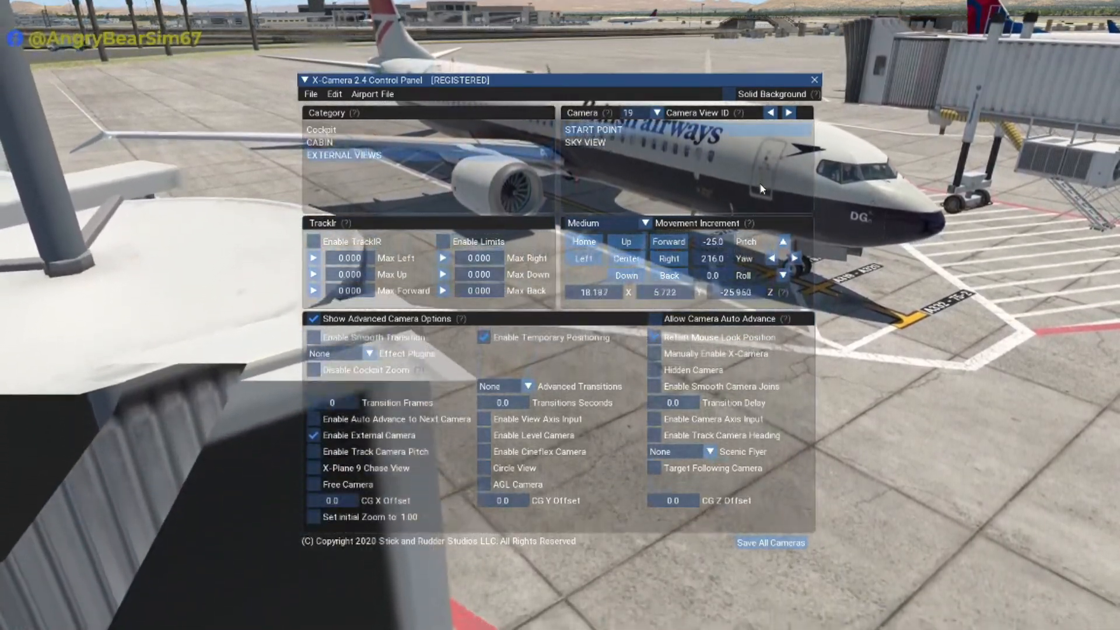
key("Down")
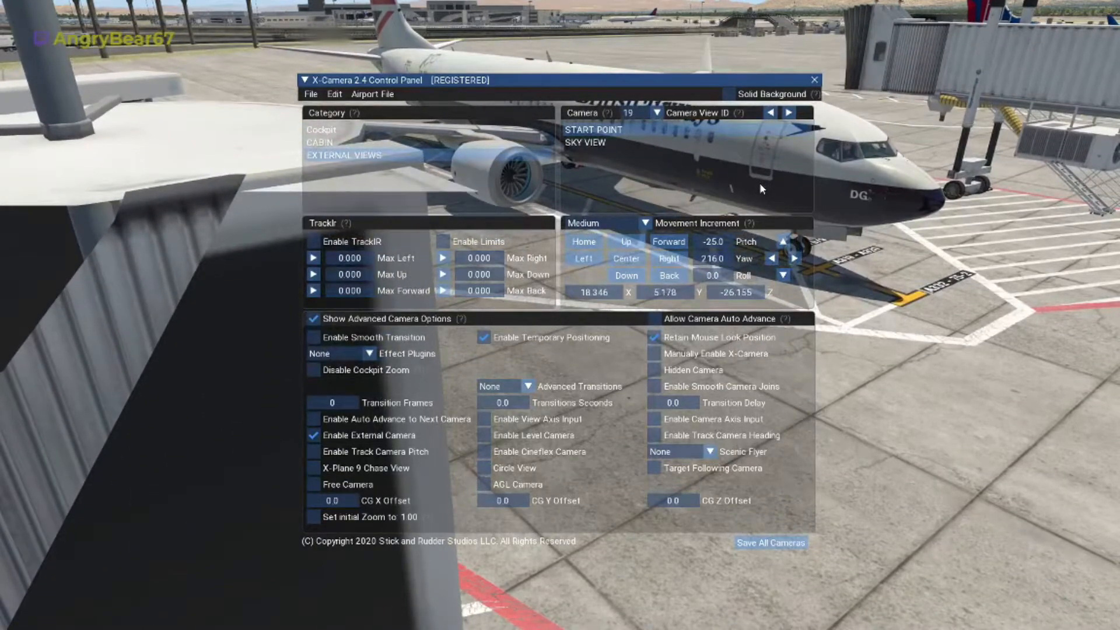
- Move the START POINT camera forward toward the aircraft to about X 16.9, Y 4.1, Z -24.2
key("period")
key("period")
key("period")
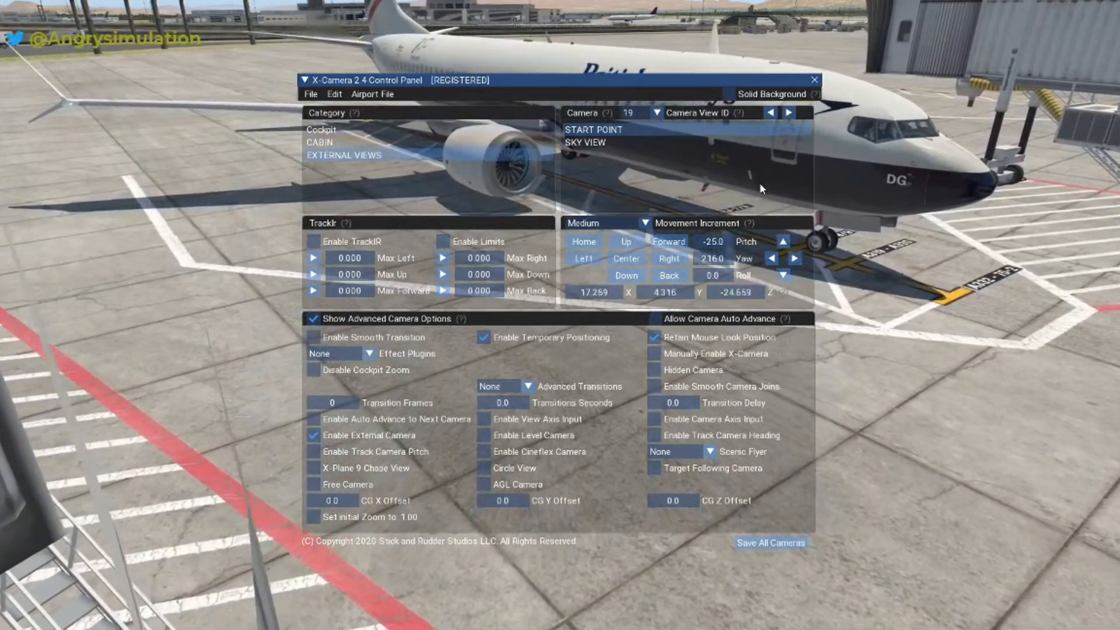
key("period")
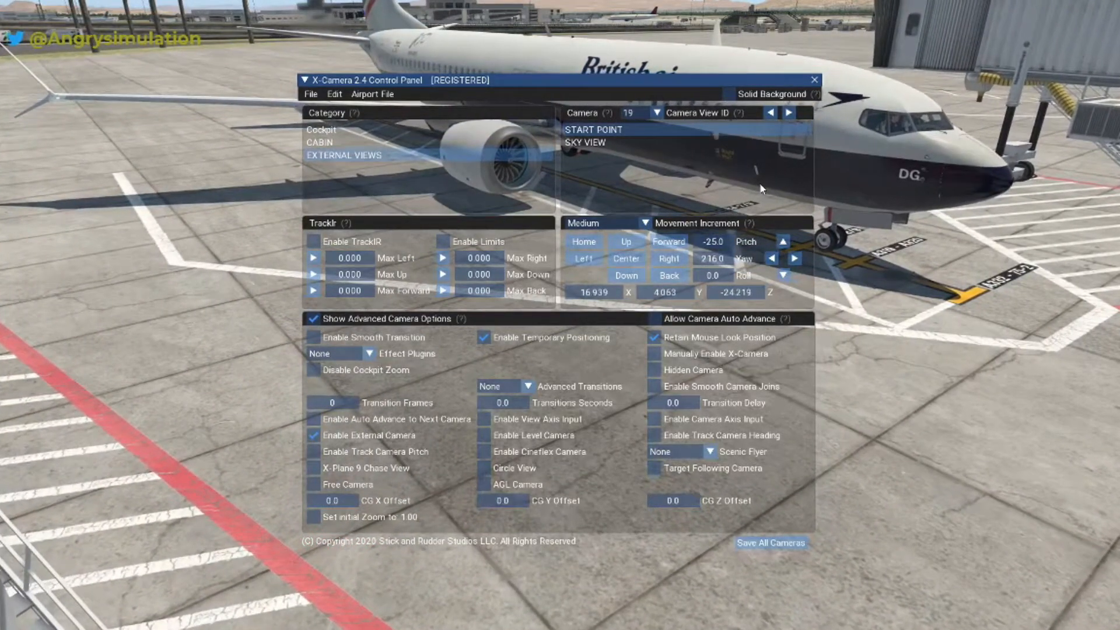
- With a Large movement increment, bring the START POINT camera forward to about X 14.1, Y 1.8, Z -20.3 and tilt its pitch to -19
left_click(644, 224)
left_click(607, 267)
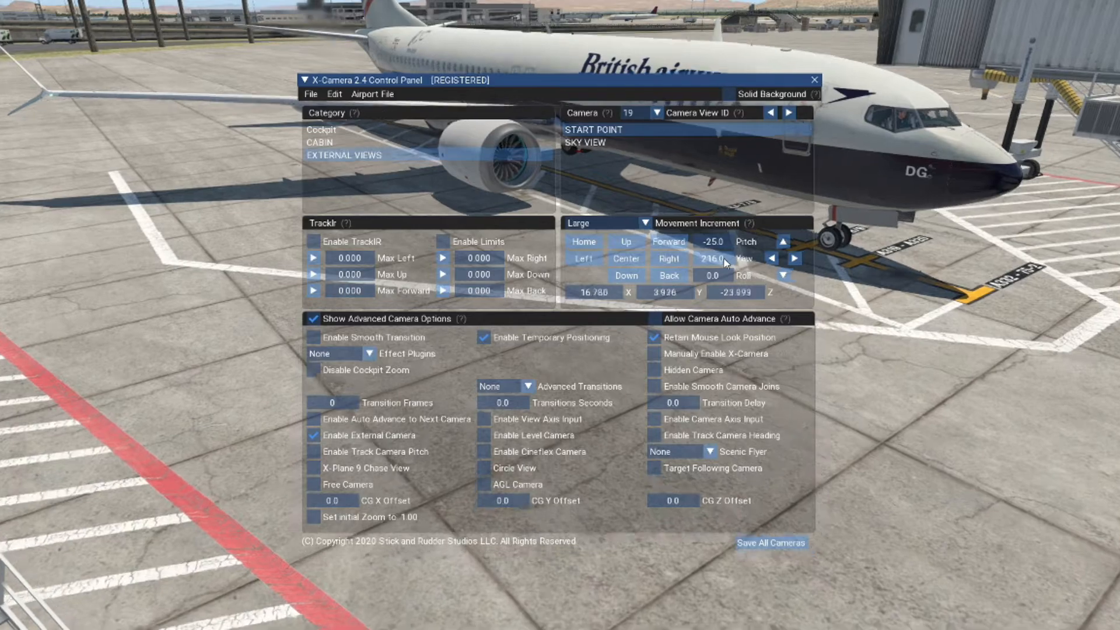
key("period")
key("period")
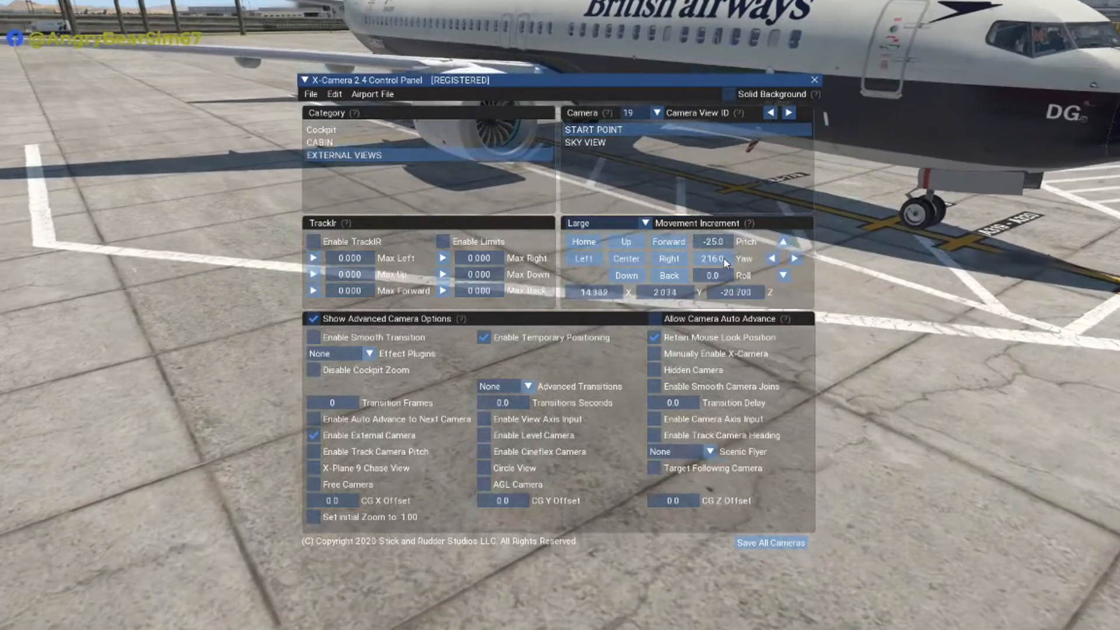
key("f")
key("r")
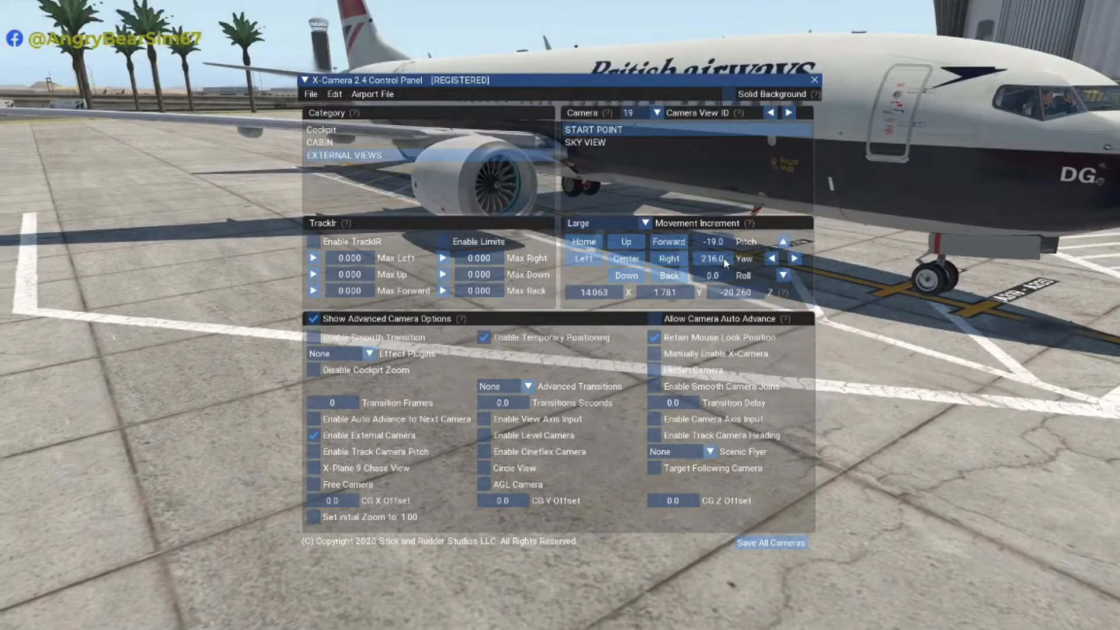
- Shift the START POINT camera right across the aircraft's nose and forward to about X 4.7, Y 0.5, Z -22.4
key("Right")
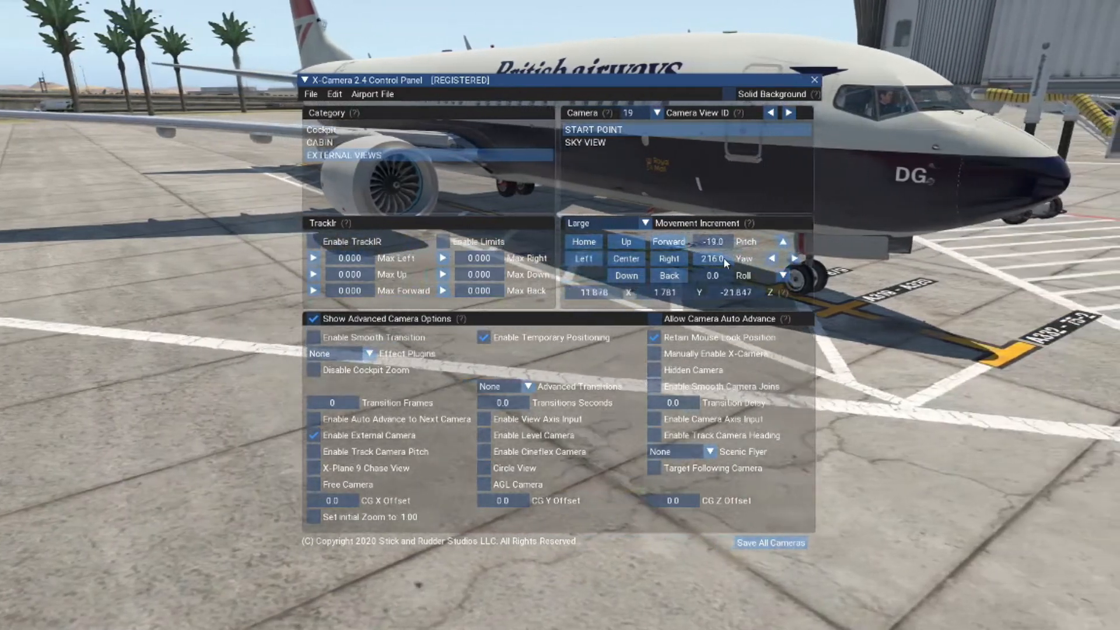
key("Right")
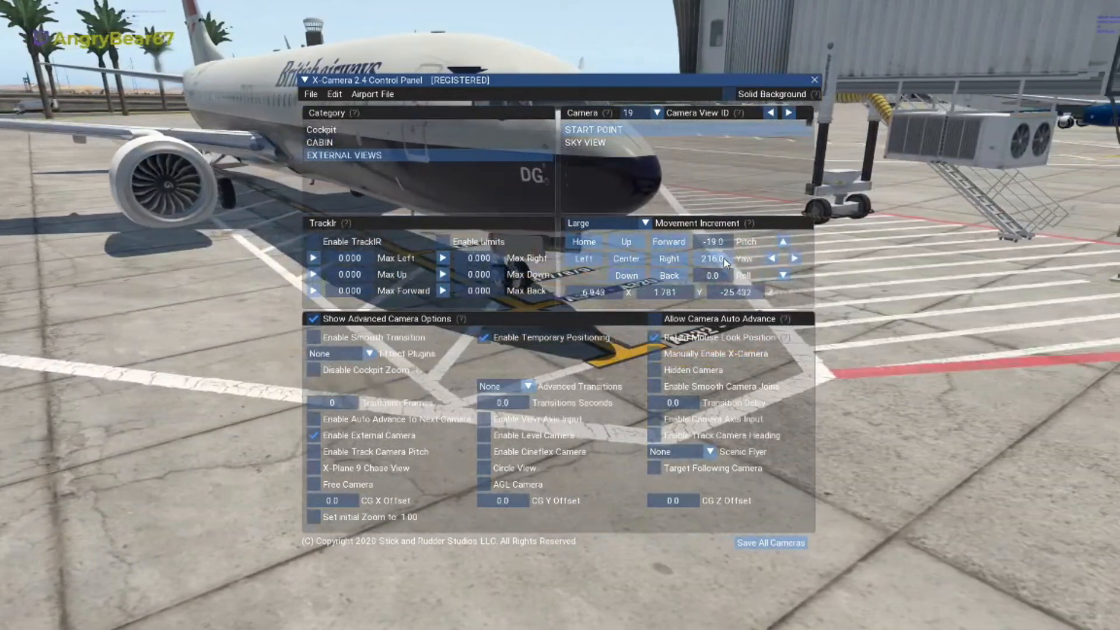
key("period")
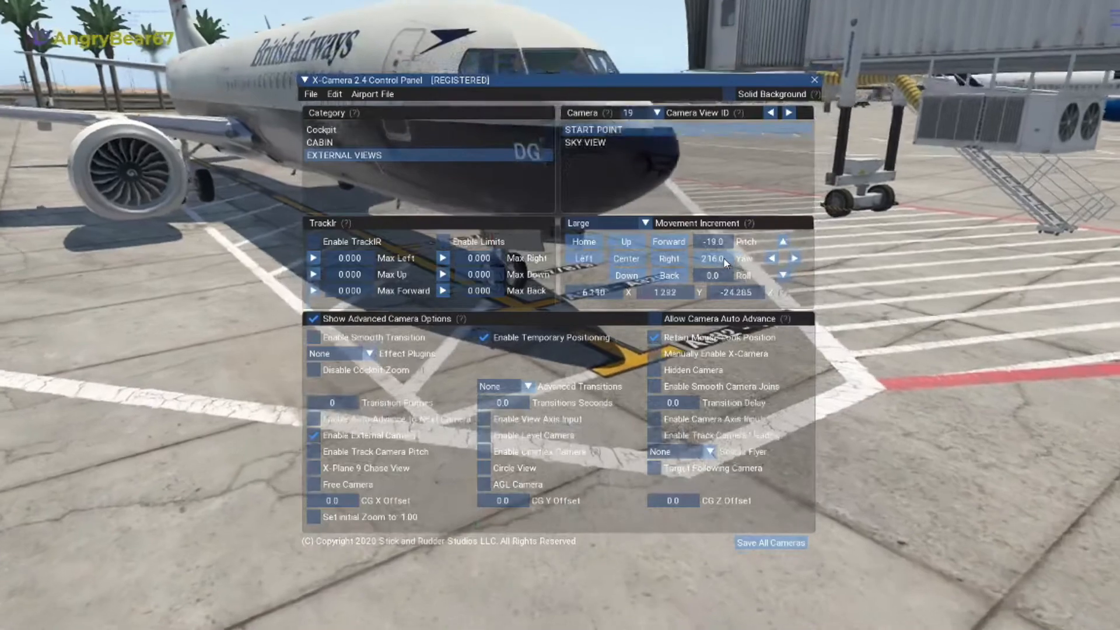
key("period")
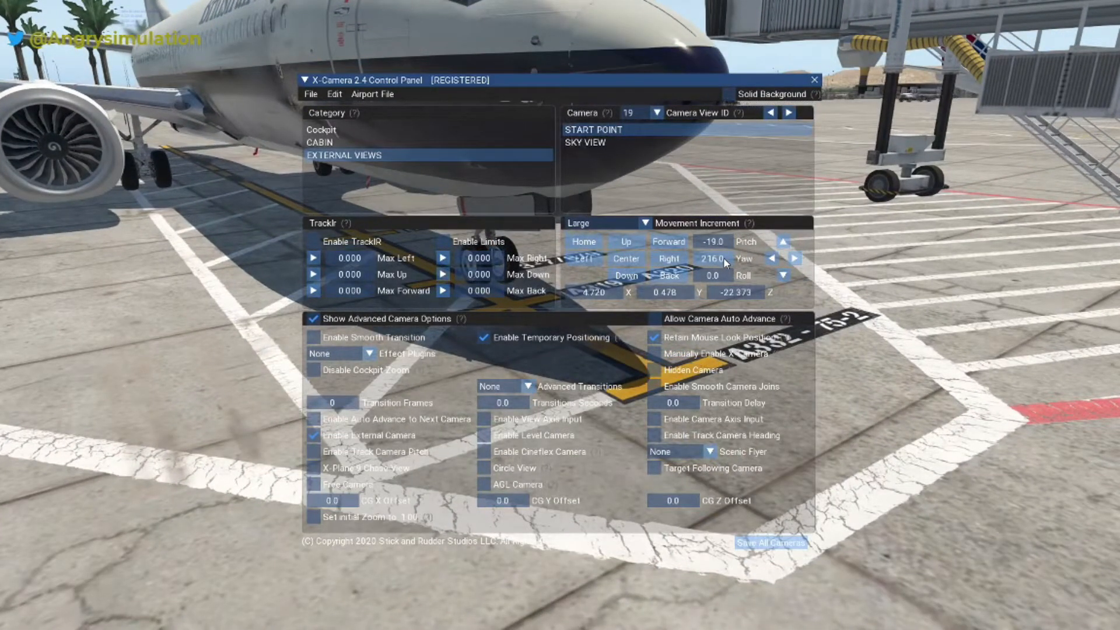
- Raise the START POINT camera's pitch to -9 and swing its yaw right, past the jet bridge to the cargo containers
key("r")
key("r")
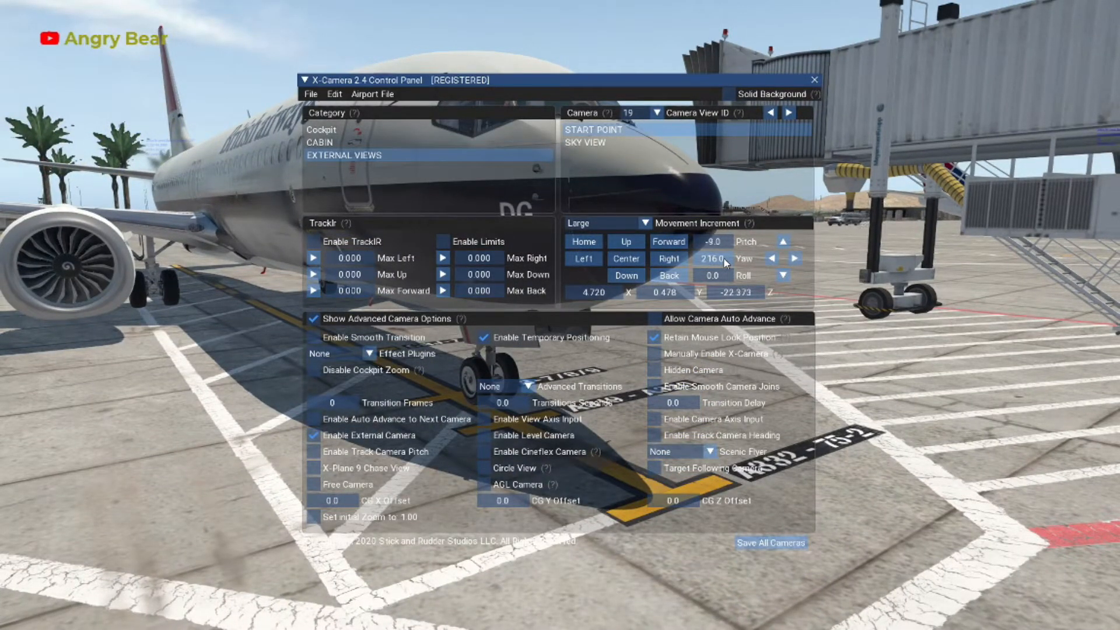
key("e")
key("e")
key("e")
key("e")
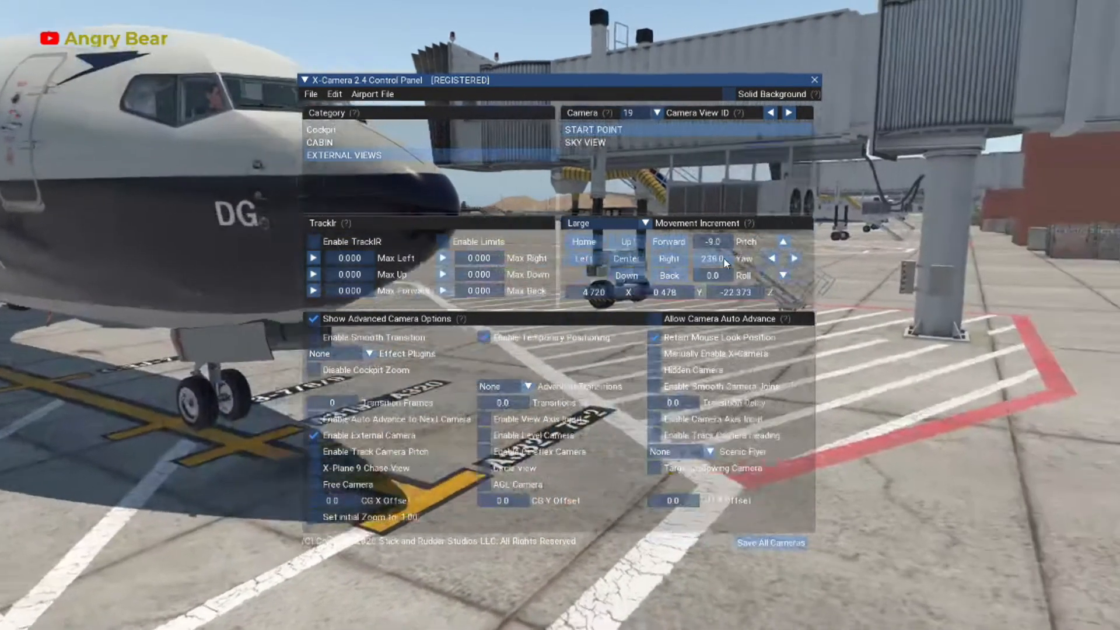
key("e")
key("e")
key("e")
key("e")
key("e")
key("e")
key("e")
key("e")
key("e")
key("e")
key("e")
key("e")
key("e")
key("e")
key("e")
key("e")
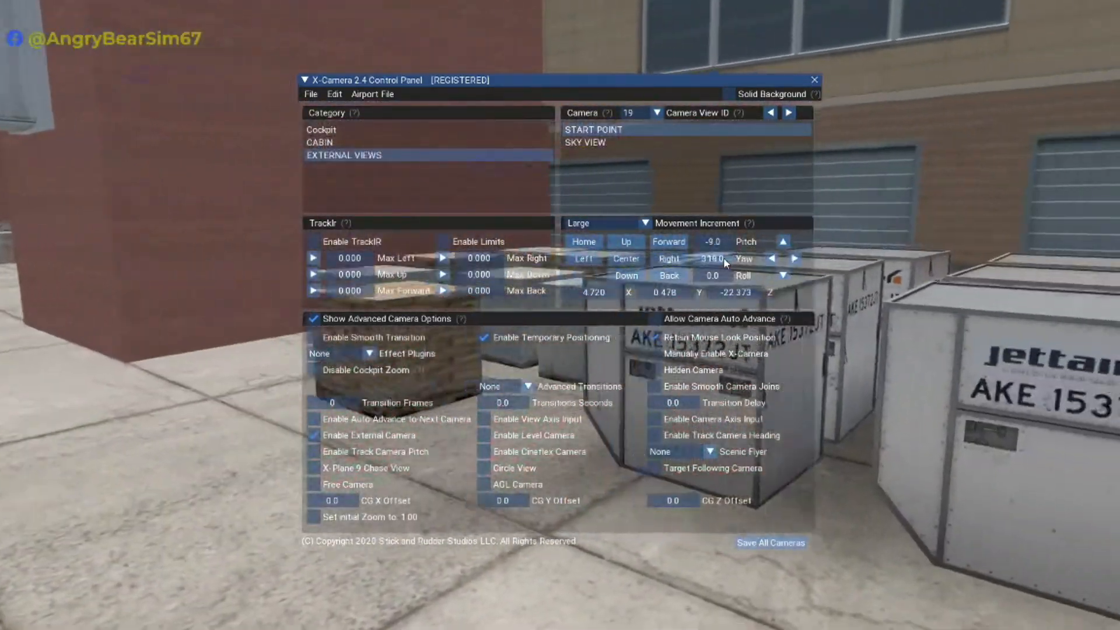
key("e")
key("e")
key("e")
key("e")
key("e")
key("e")
- Turn the START POINT camera's yaw back left to 196 so it faces the aircraft's nose and engine
key("q")
key("q")
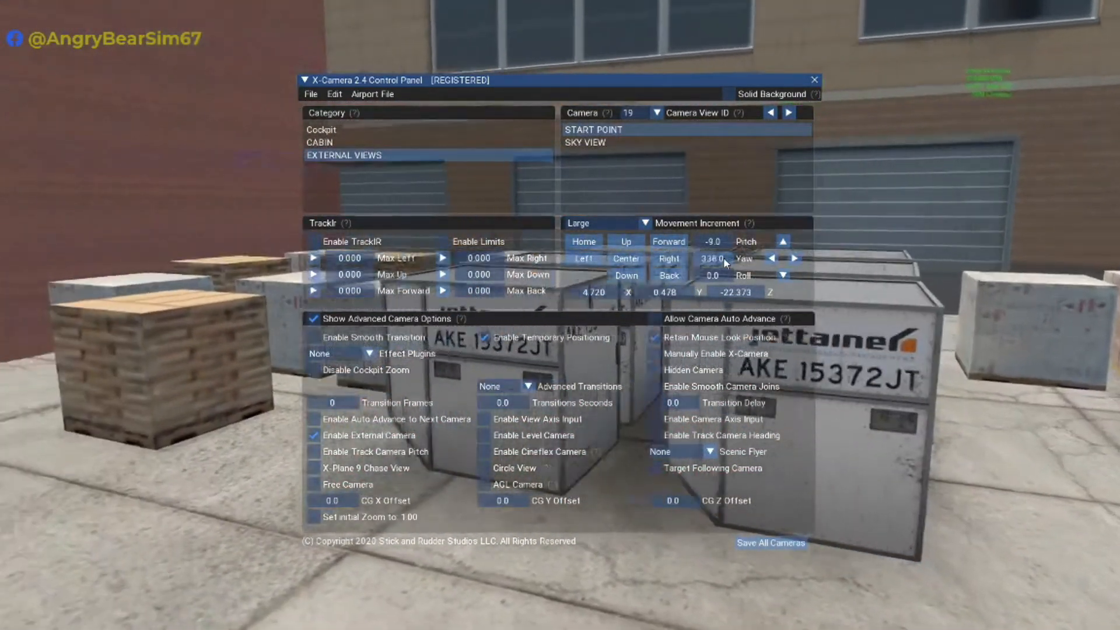
key("q")
key("q")
key("q")
key("q")
key("q")
key("q")
key("q")
key("q")
key("q")
key("q")
key("q")
key("q")
key("q")
key("q")
key("q")
key("q")
key("q")
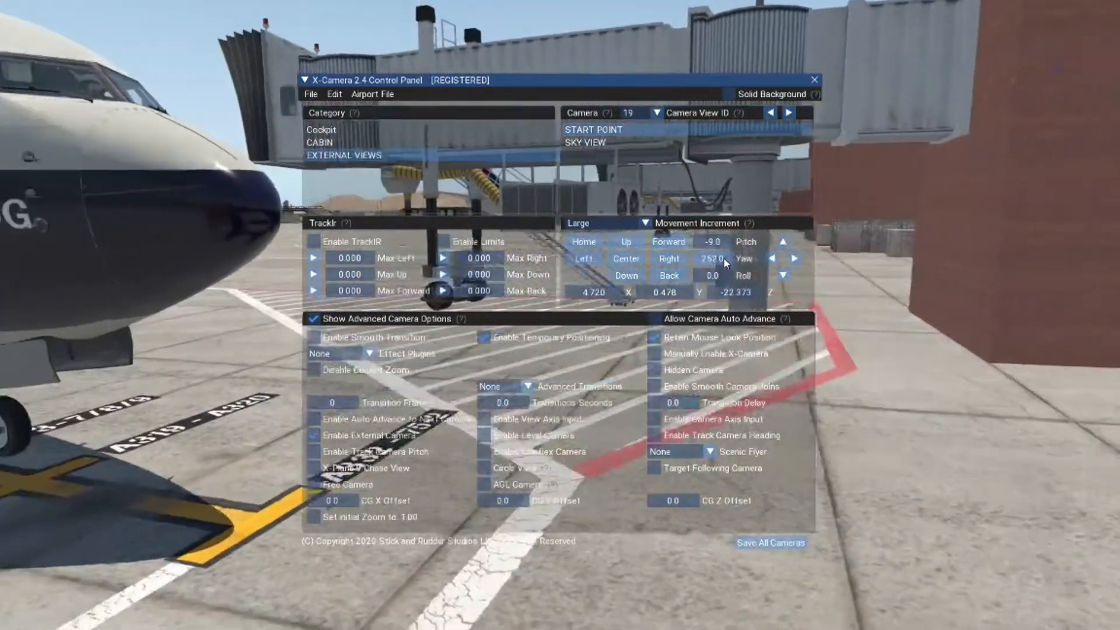
key("q")
key("q")
key("q")
key("q")
key("q")
key("q")
key("q")
key("q")
key("q")
key("q")
key("q")
key("q")
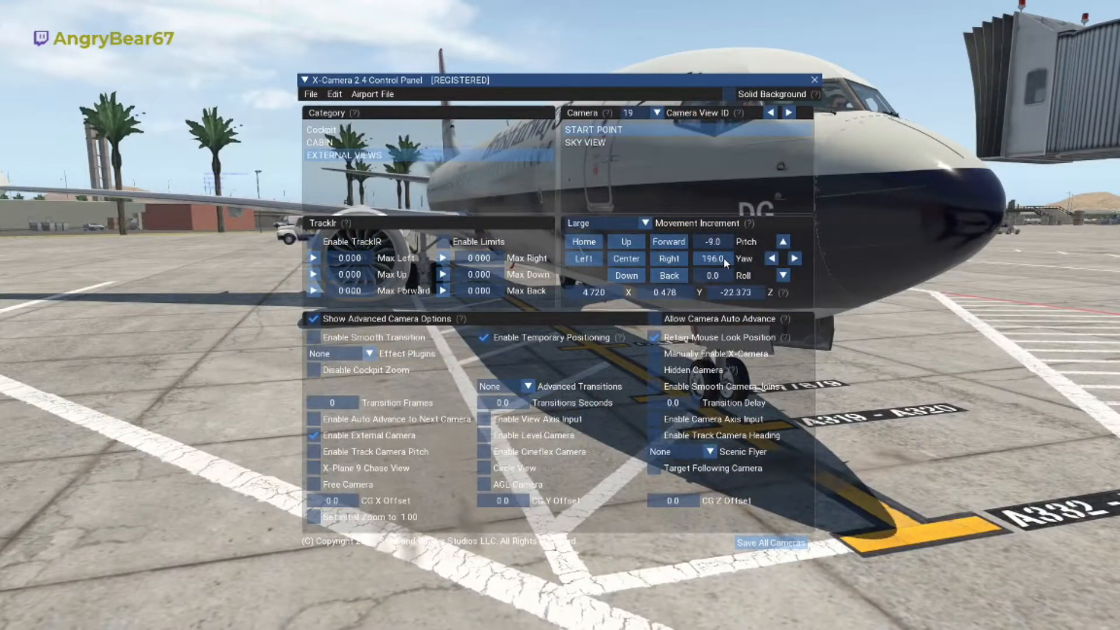
- Lower the START POINT camera to about Y -0.3 and adjust its pitch to -4 and yaw to 201
key("Down")
key("Down")
key("Down")
key("Down")
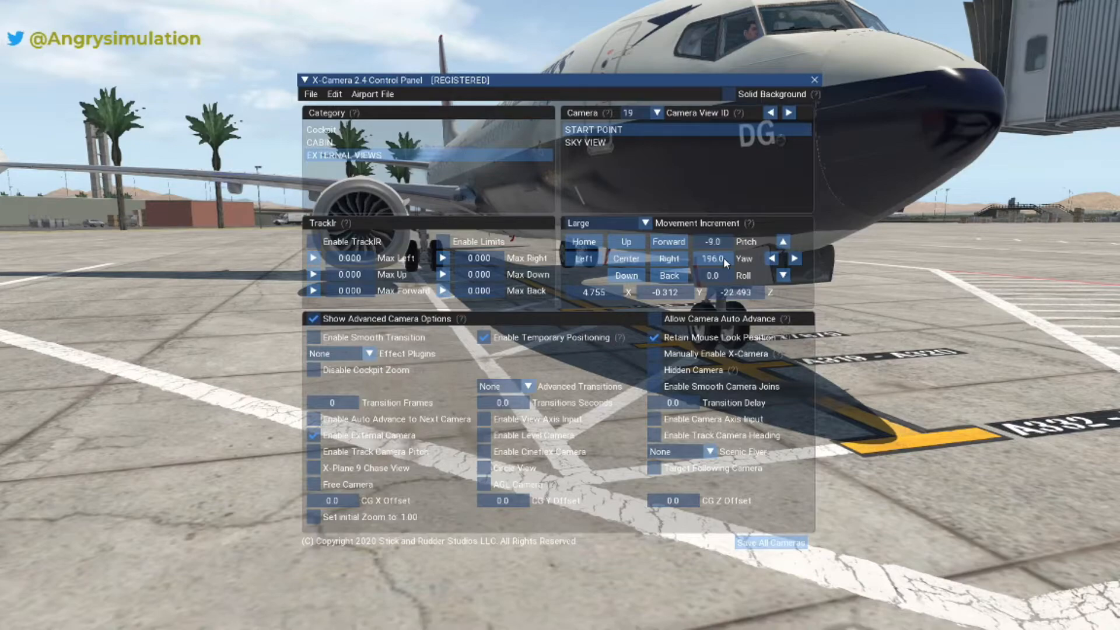
key("r")
key("e")
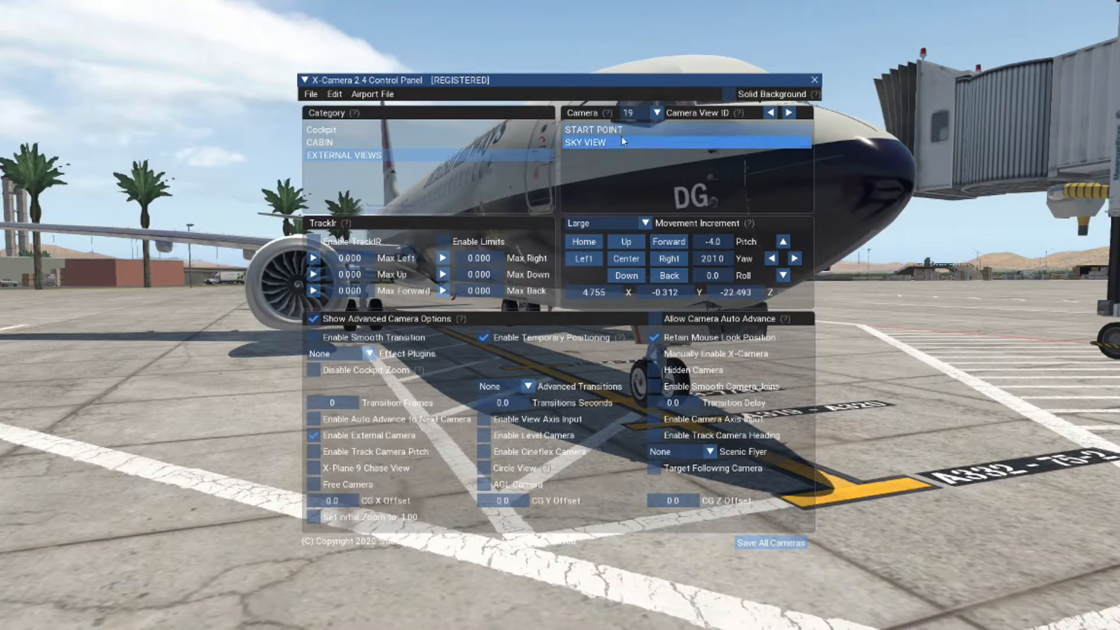
- Add a new camera to the end of EXTERNAL VIEWS with smooth transition and external camera enabled
left_click(588, 114)
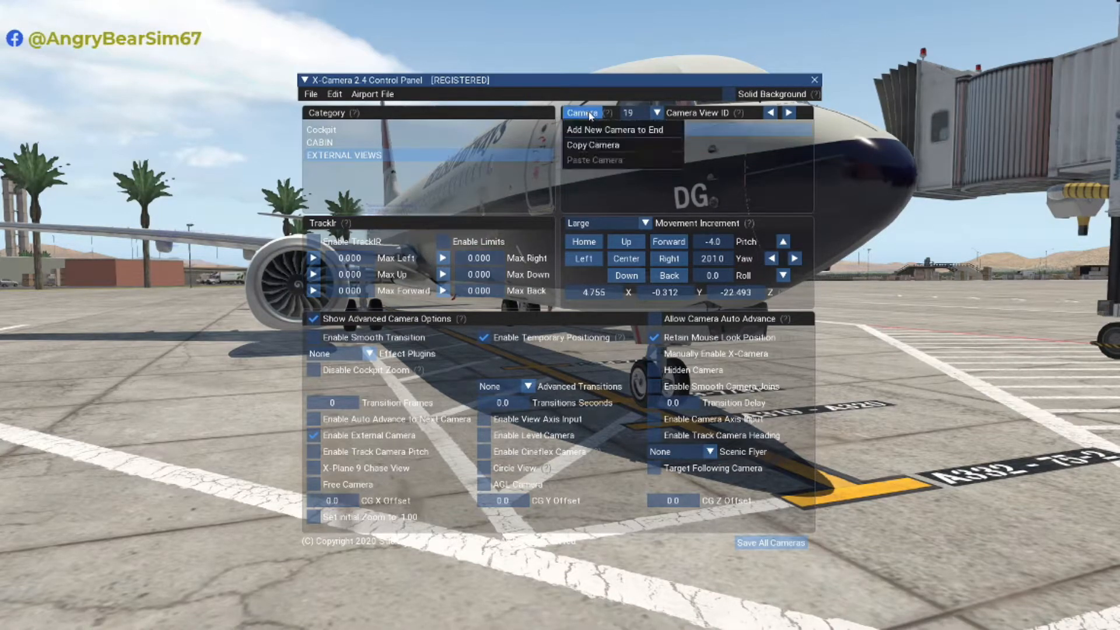
left_click(634, 131)
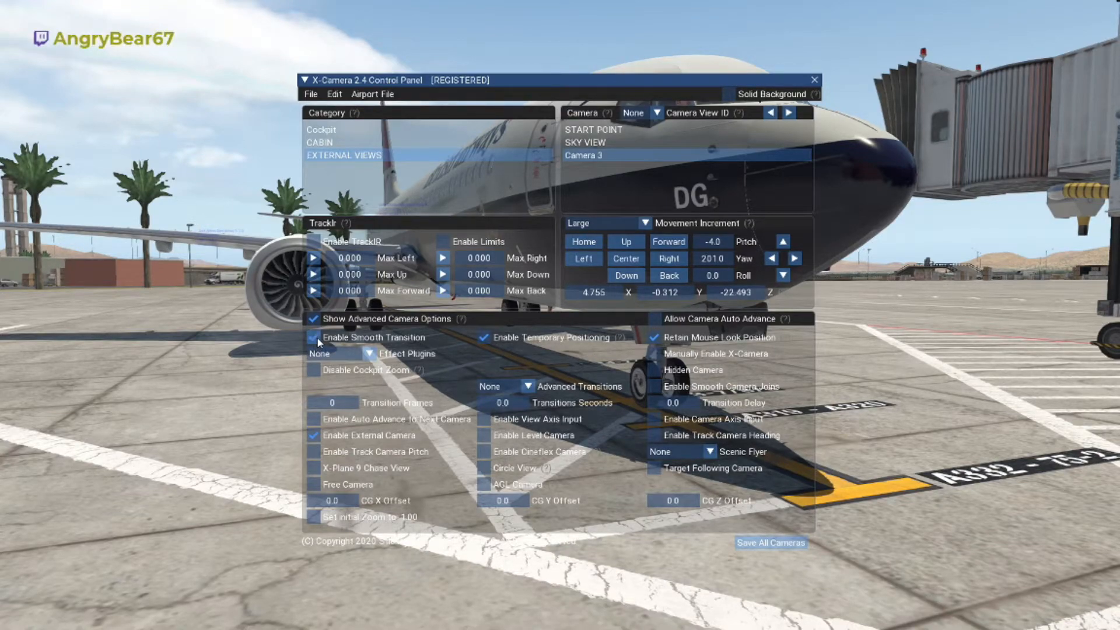
left_click(364, 440)
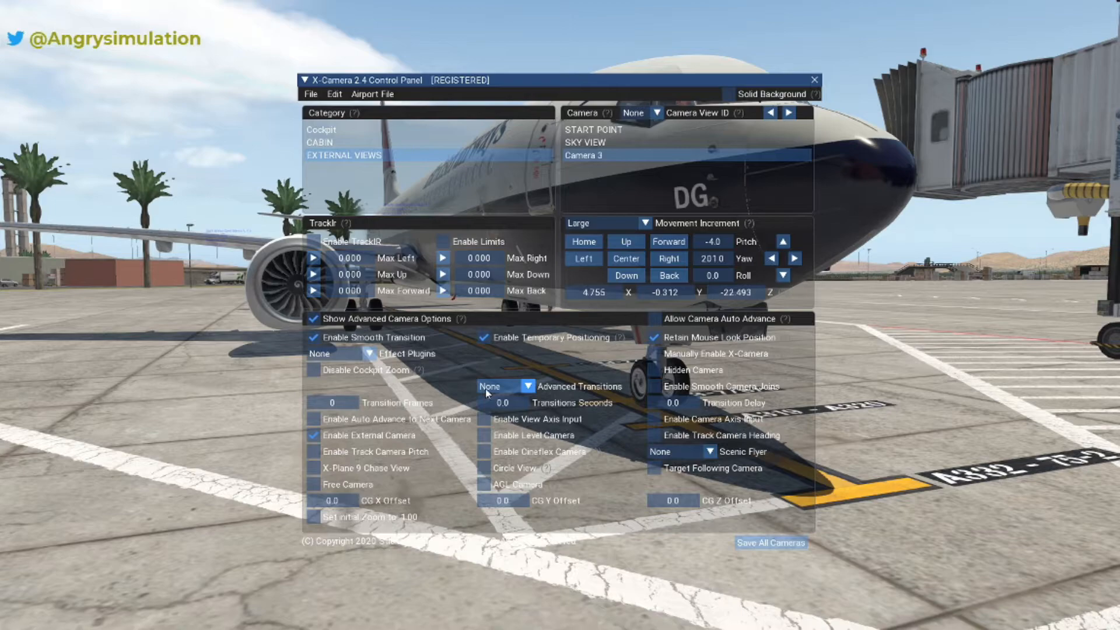
- Set the new camera's advanced transitions to Bezier with smooth camera joins enabled, and save all cameras
left_click(528, 387)
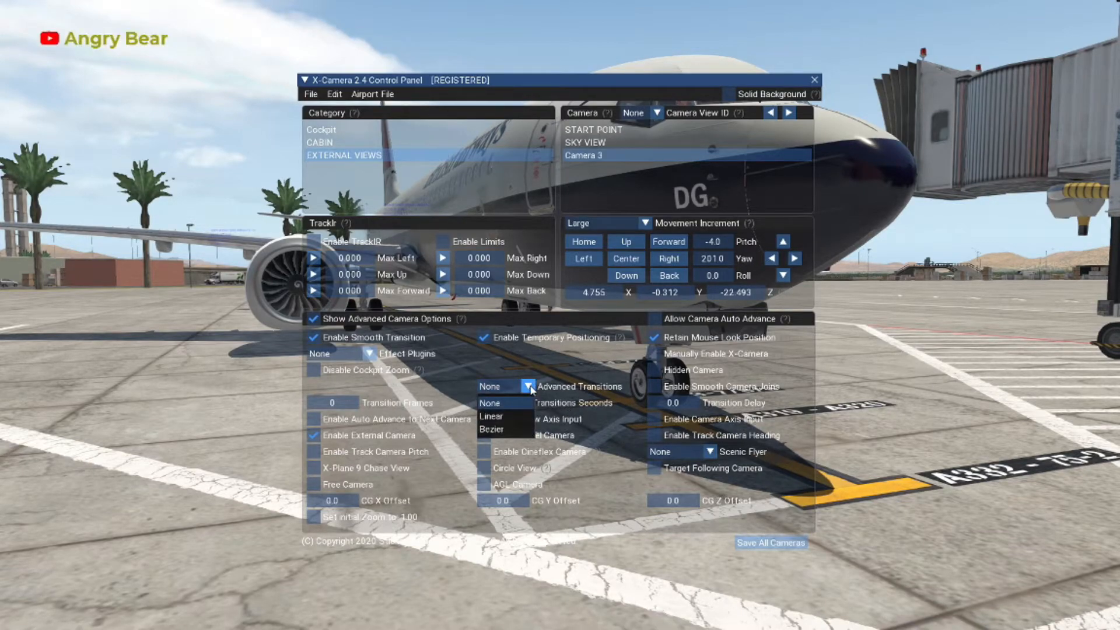
left_click(521, 430)
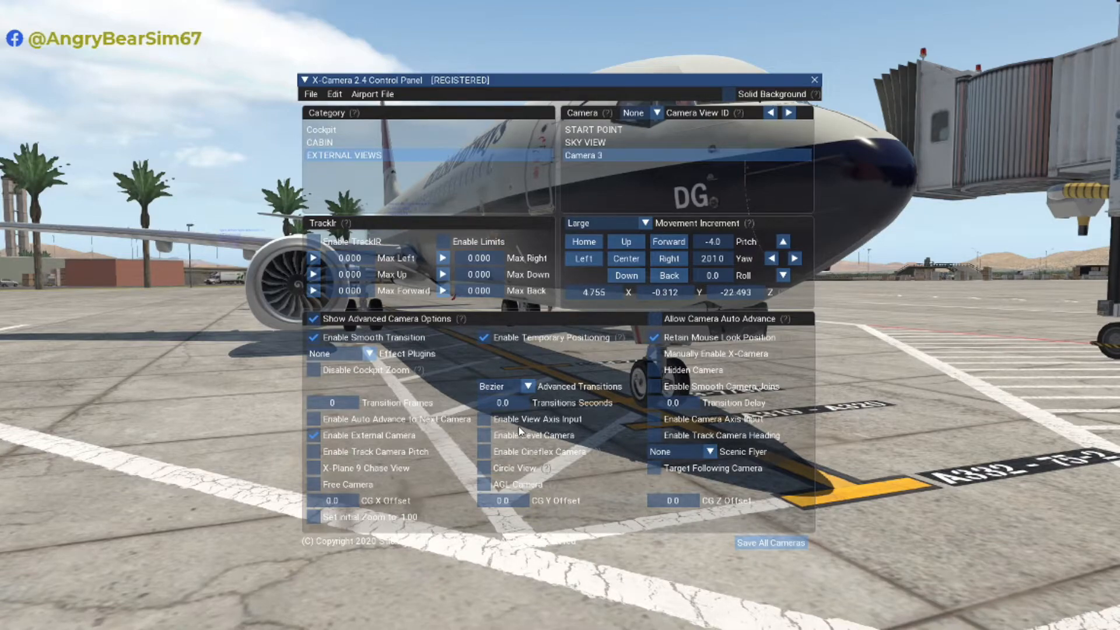
left_click(654, 387)
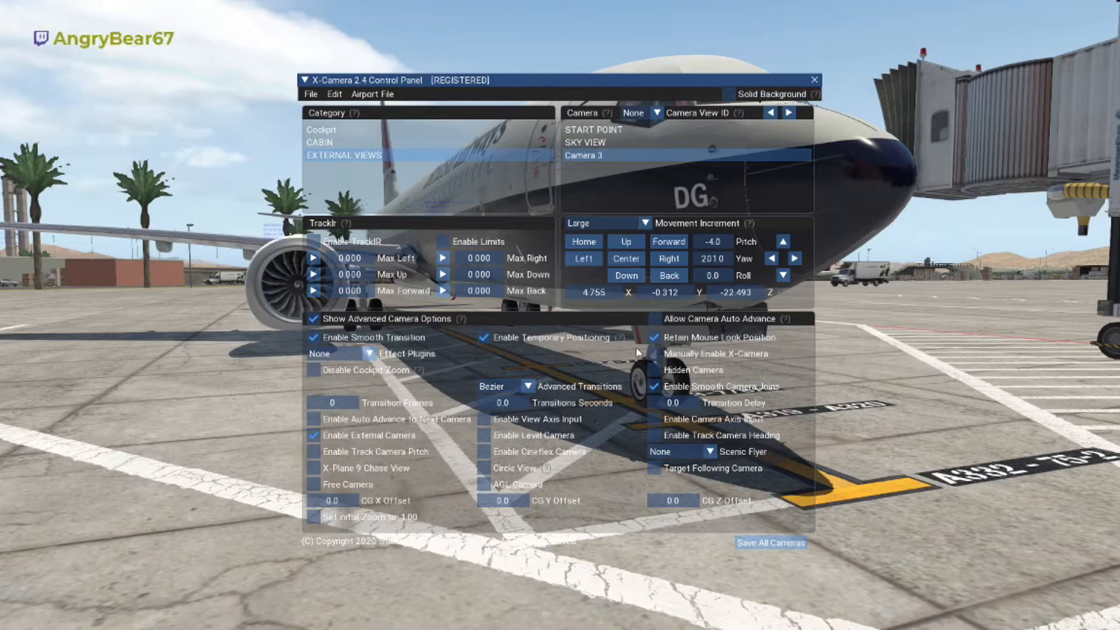
left_click(760, 544)
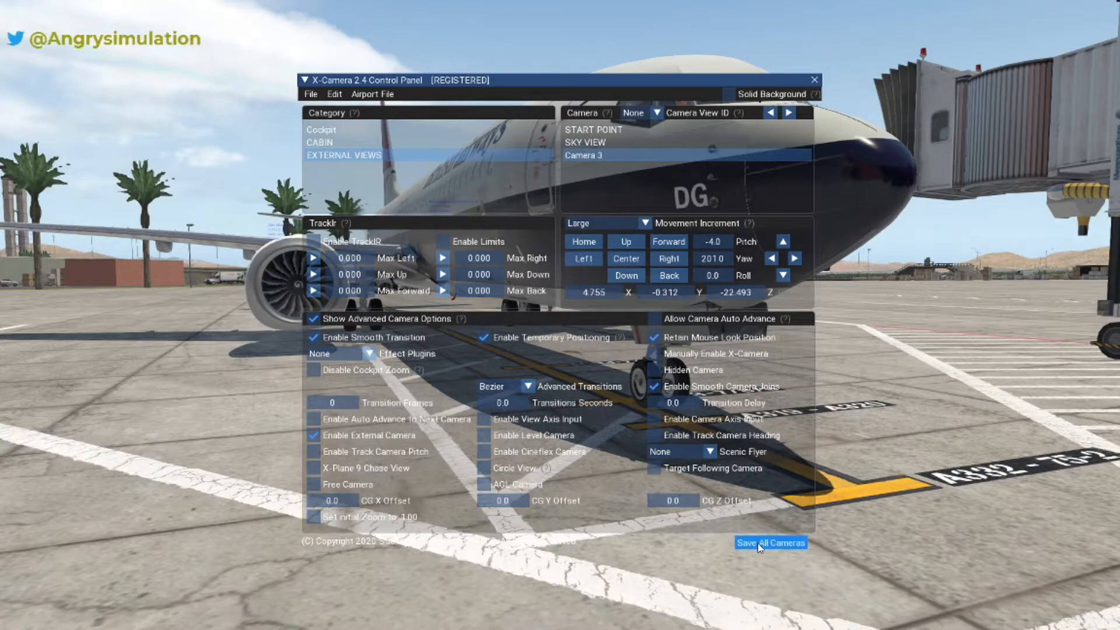
- Add another new camera after Camera 3 at the end of EXTERNAL VIEWS
left_click(582, 113)
left_click(614, 130)
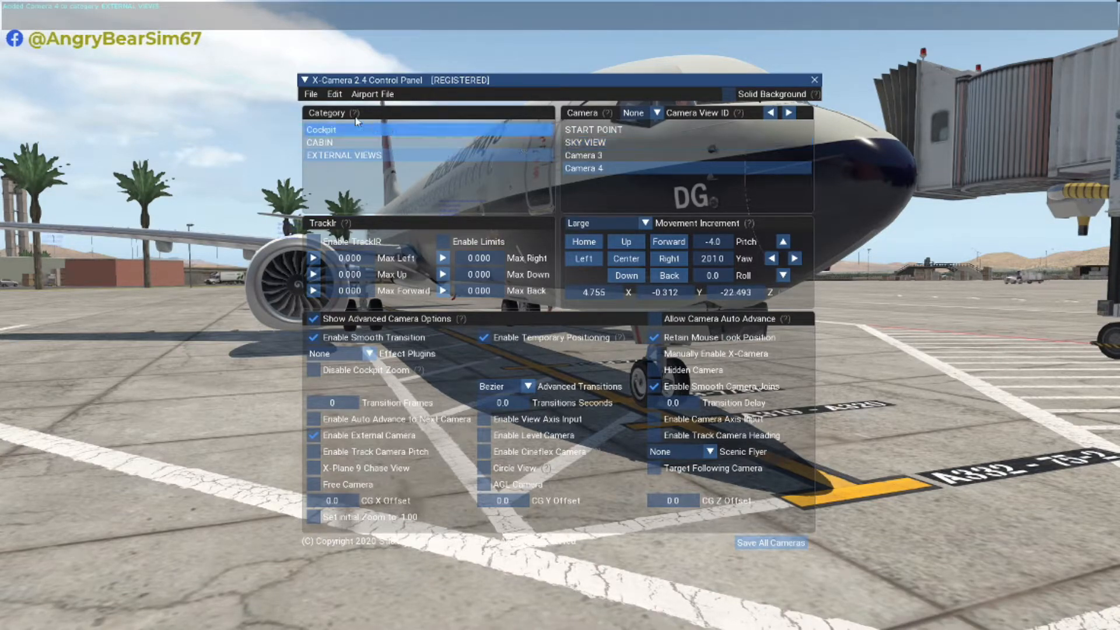
- Delete Camera 4 and Camera 3 from the EXTERNAL VIEWS category
right_click(646, 173)
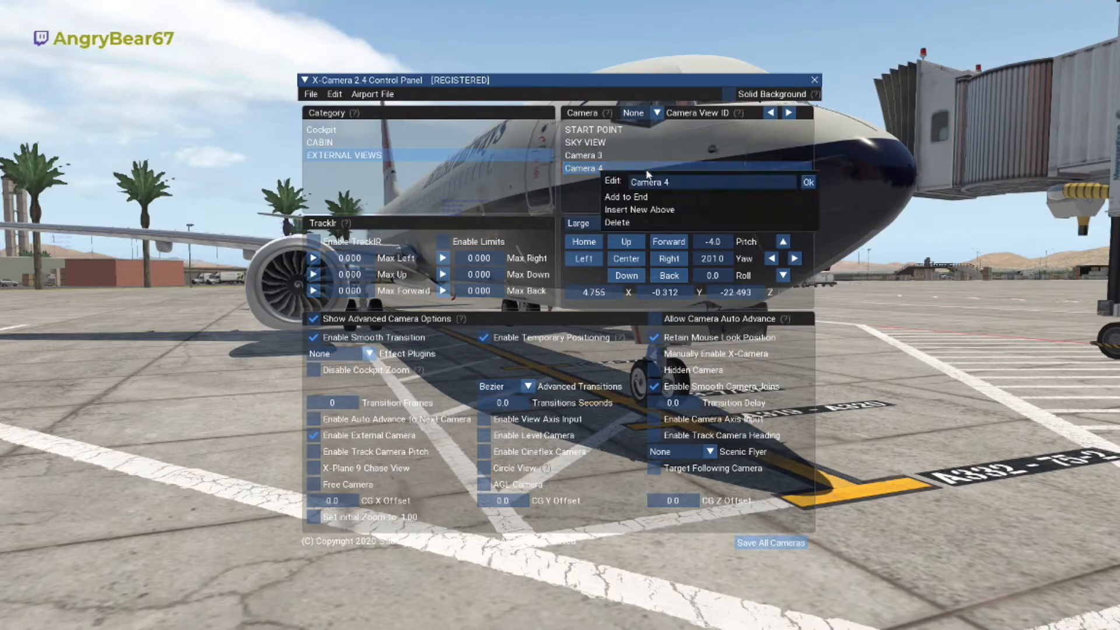
left_click(618, 223)
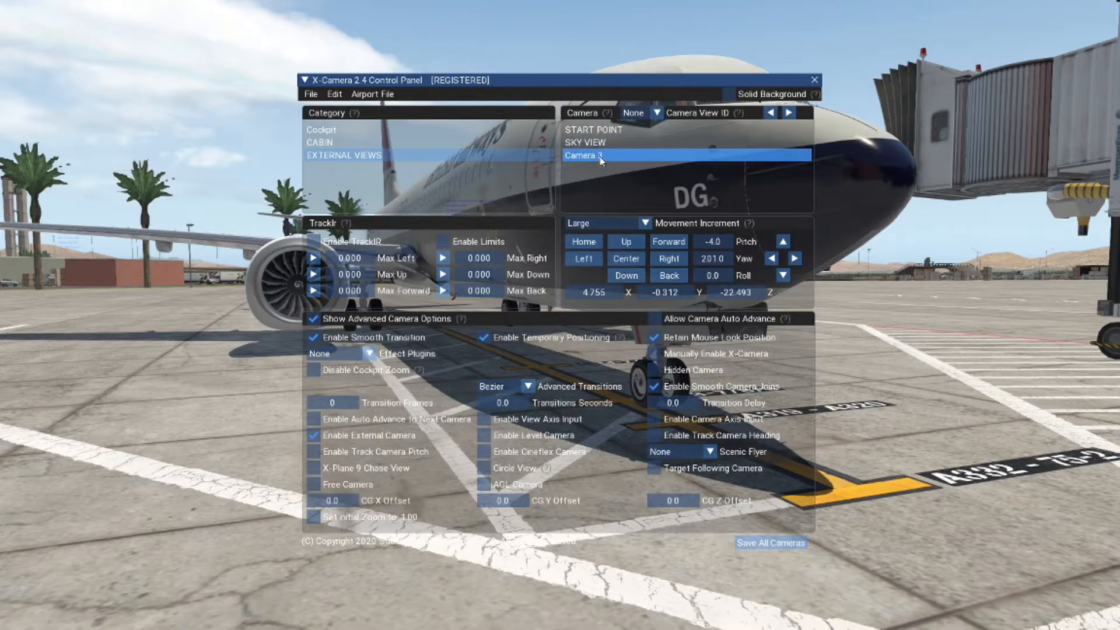
right_click(601, 161)
left_click(622, 208)
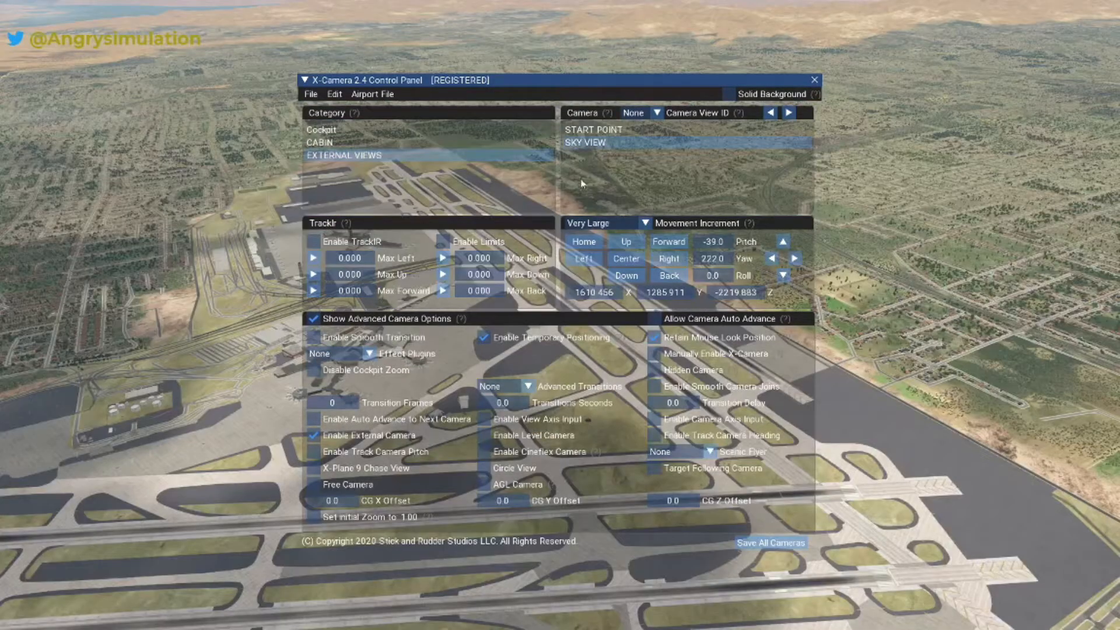
- Add a new camera category at the end of the list and name it WALKAROUND
right_click(334, 113)
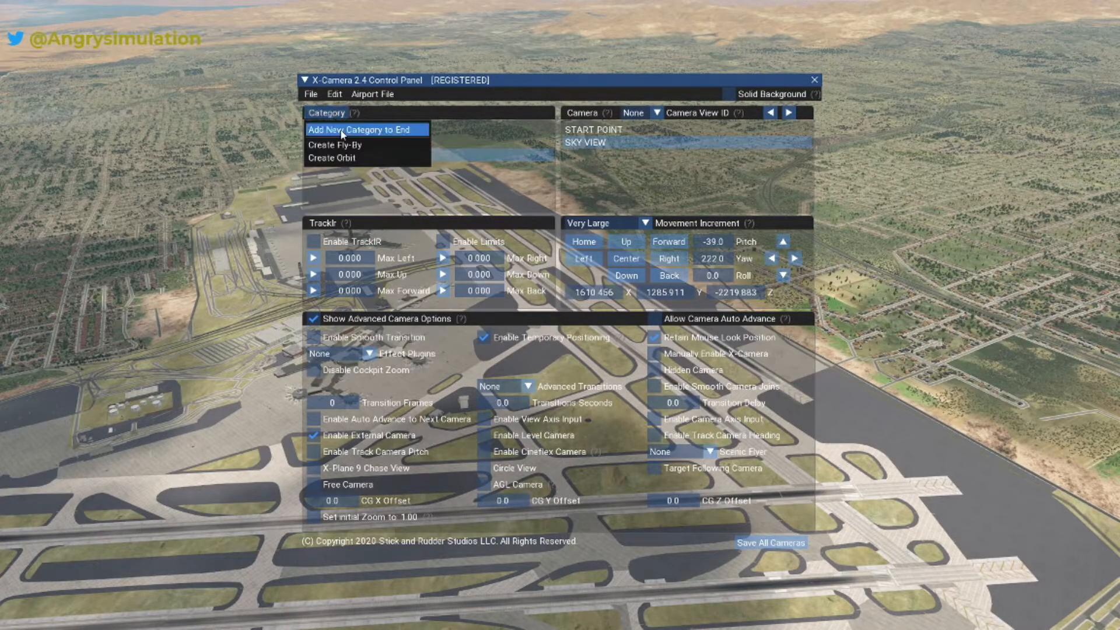
left_click(348, 130)
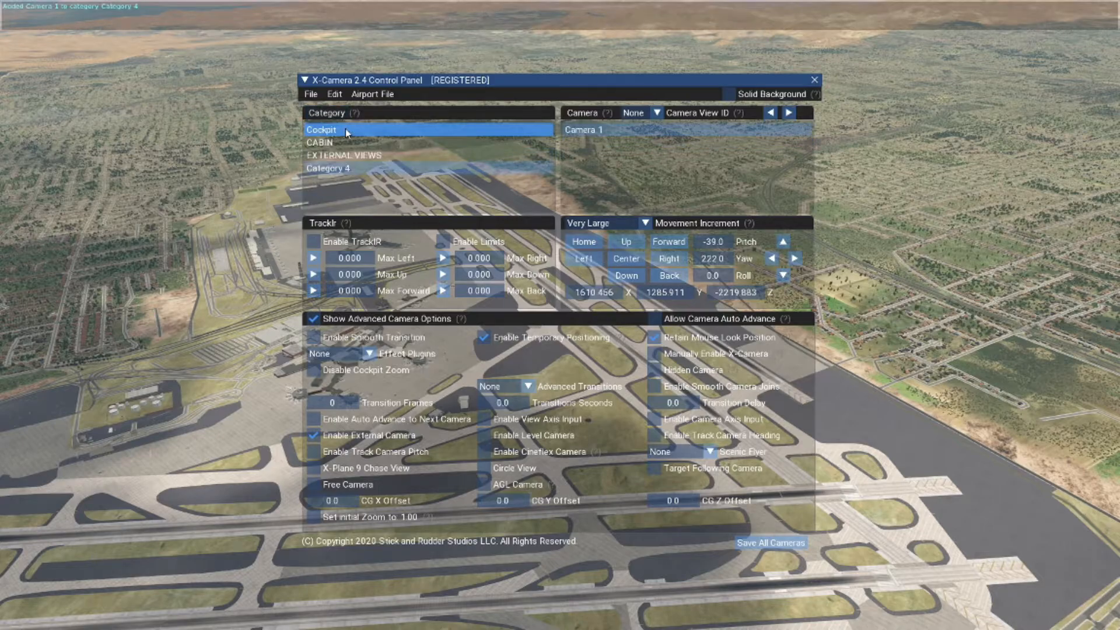
left_click(403, 168)
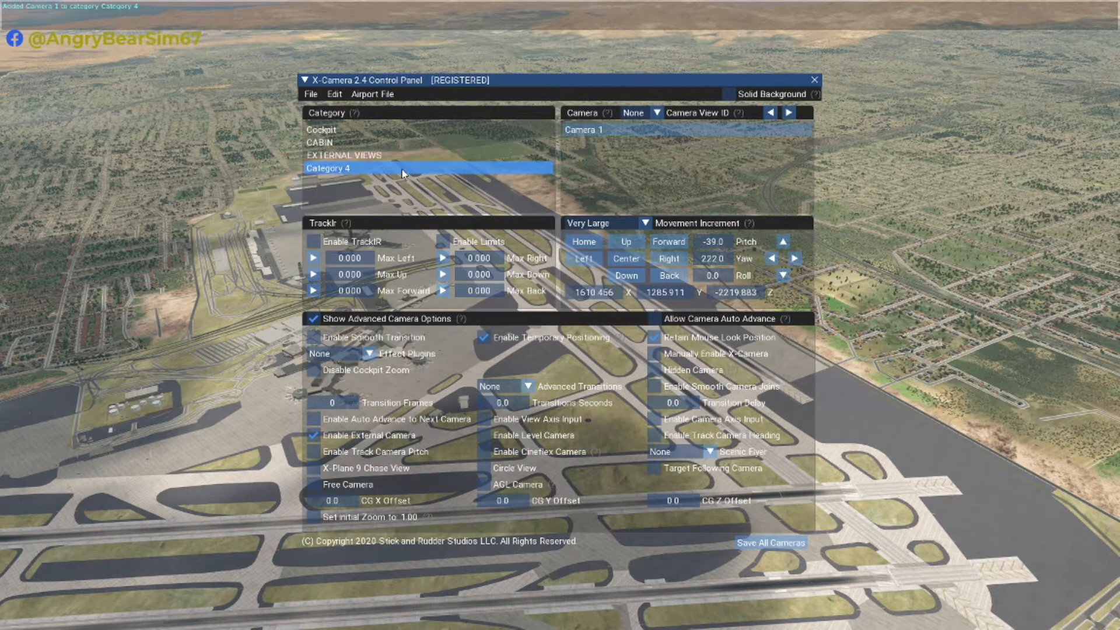
right_click(404, 171)
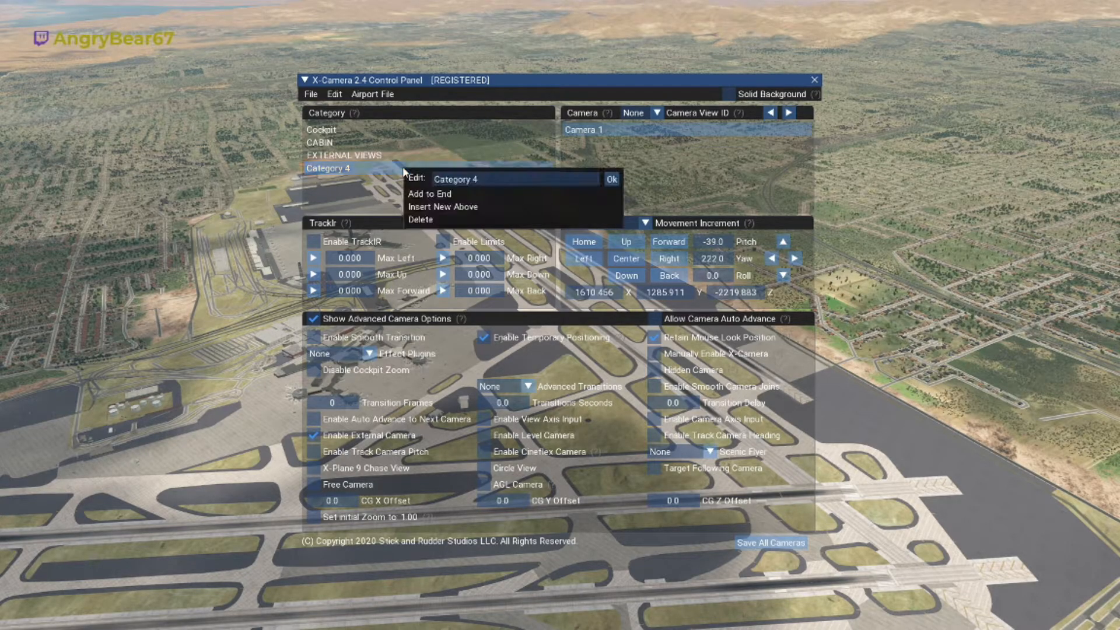
left_click(495, 177)
type("WALK")
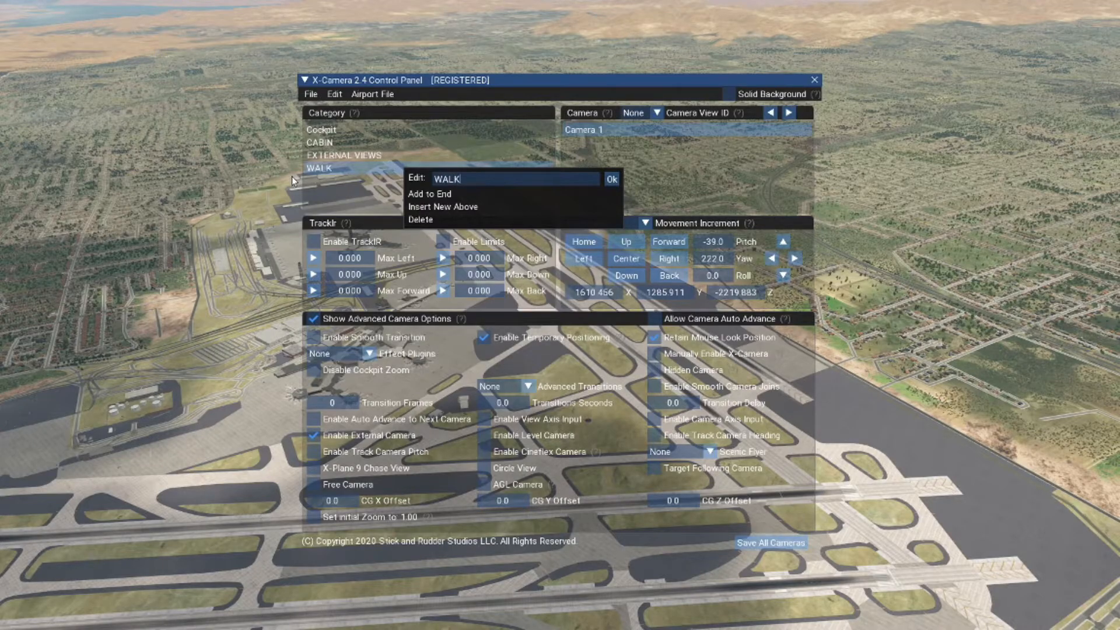
type("AROUND")
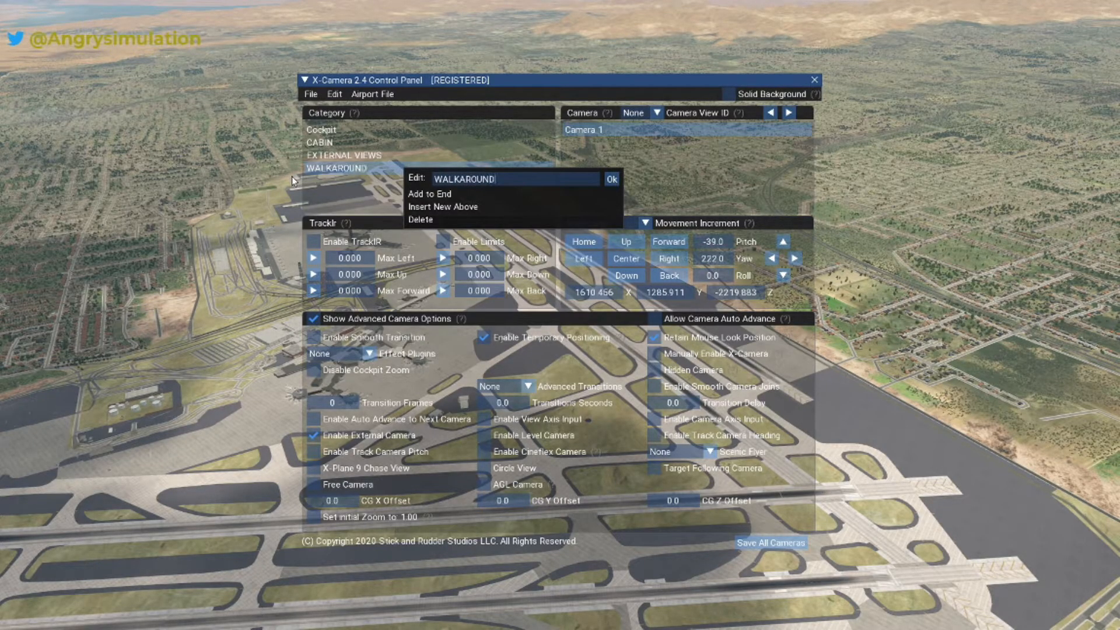
left_click(612, 181)
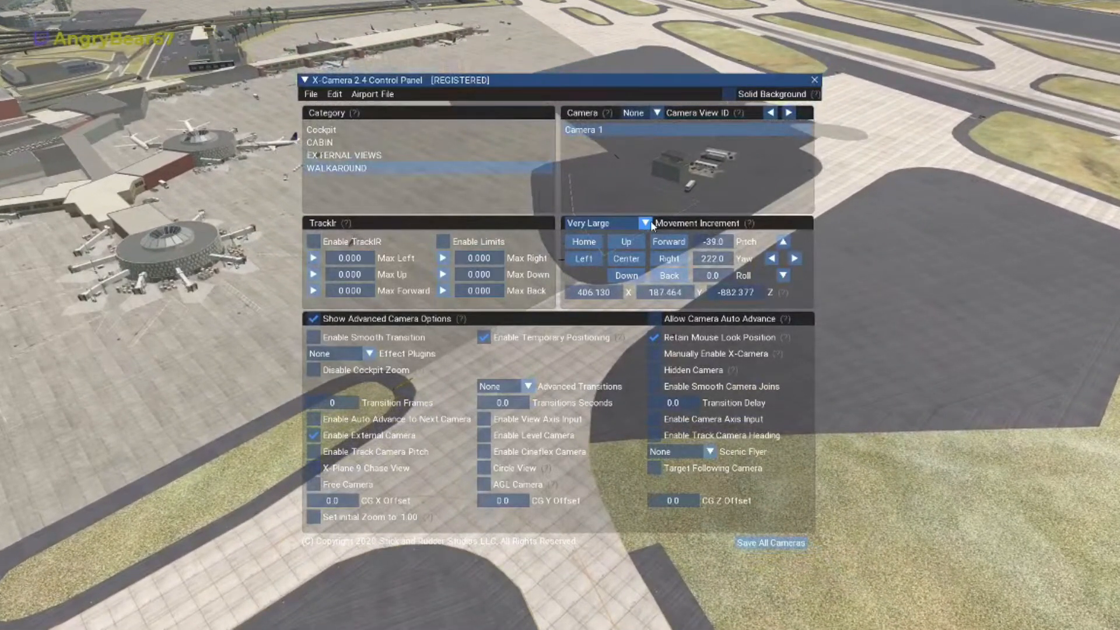
- Recall the START POINT camera in the EXTERNAL VIEWS category
left_click(379, 154)
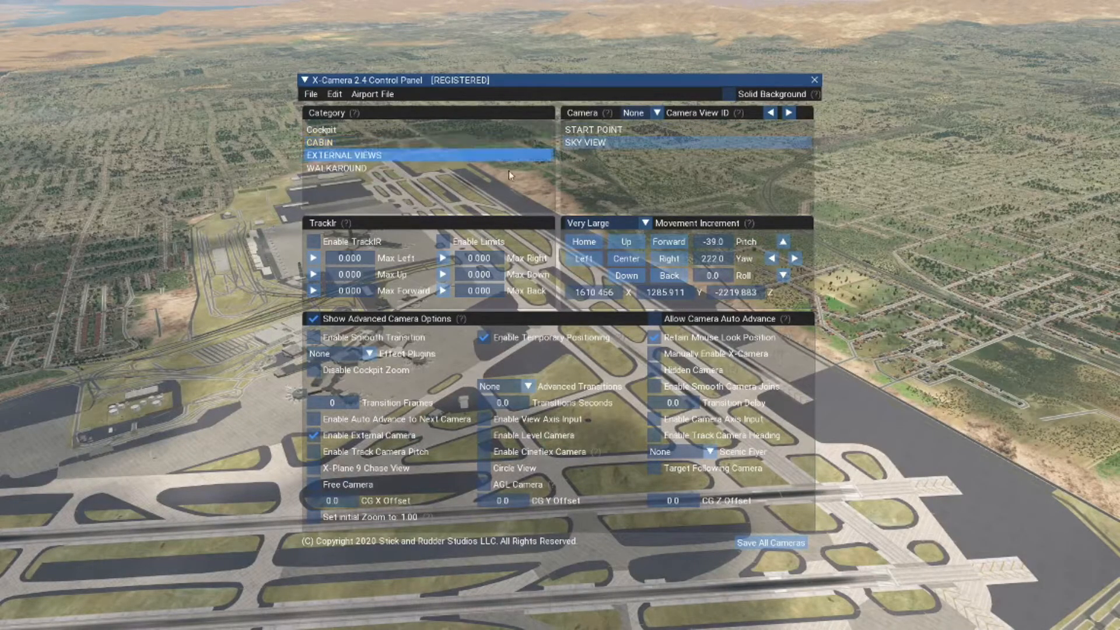
left_click(576, 131)
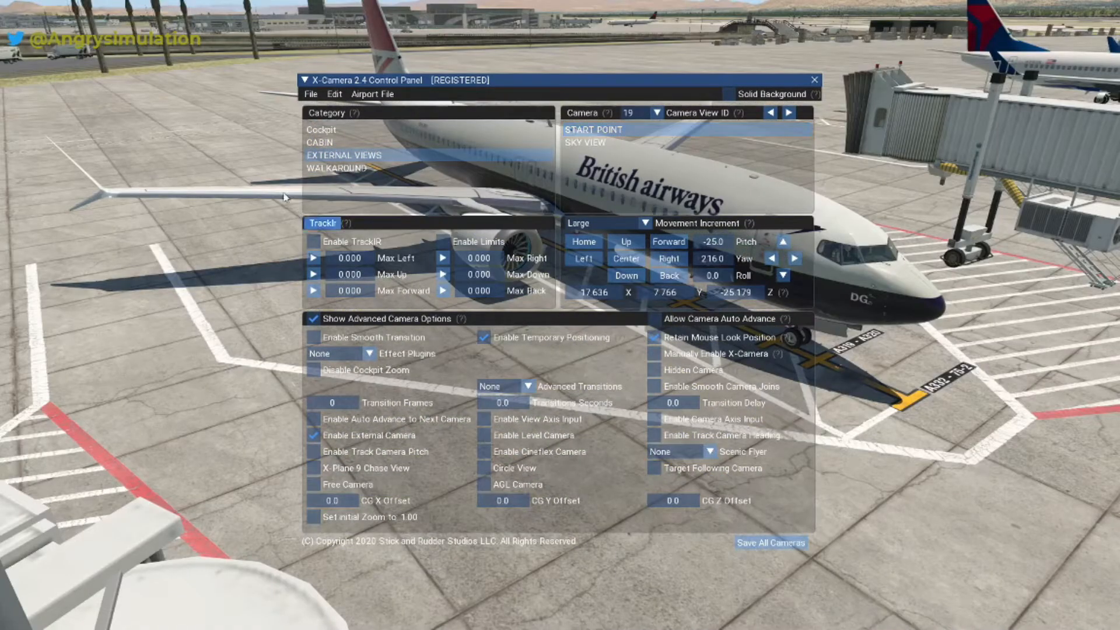
- Delete the WALKAROUND category from the category list
left_click(359, 169)
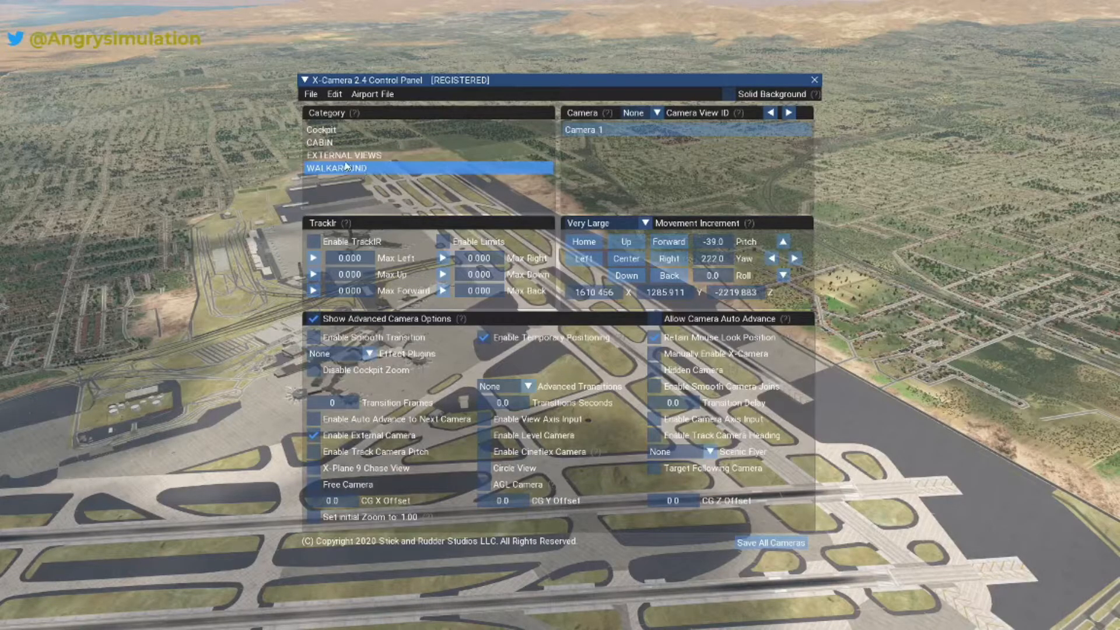
left_click(349, 168)
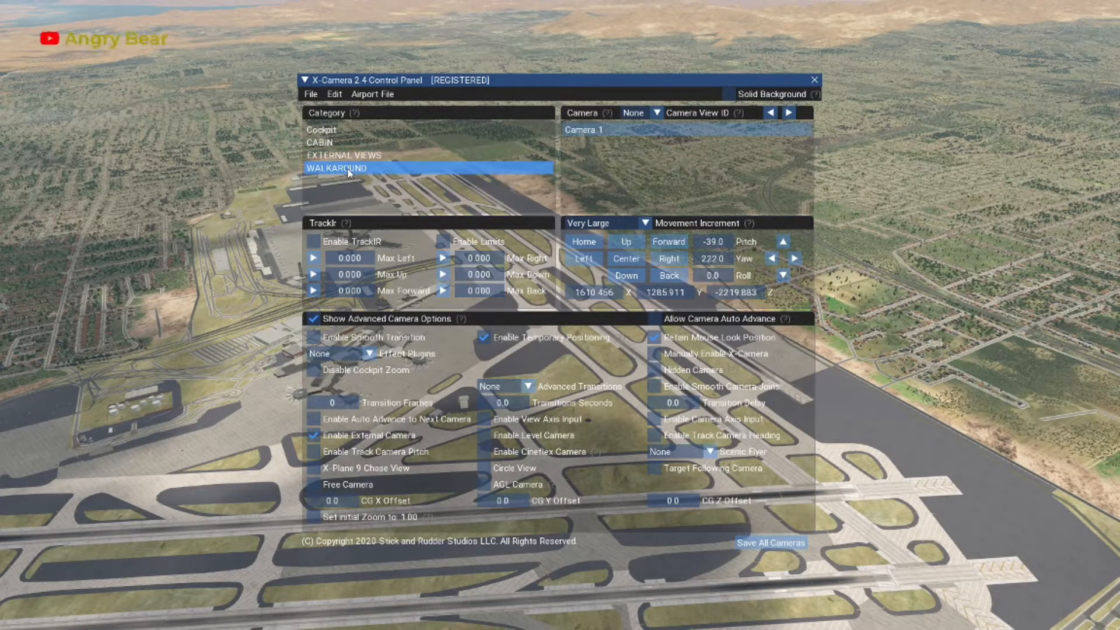
right_click(349, 169)
left_click(378, 223)
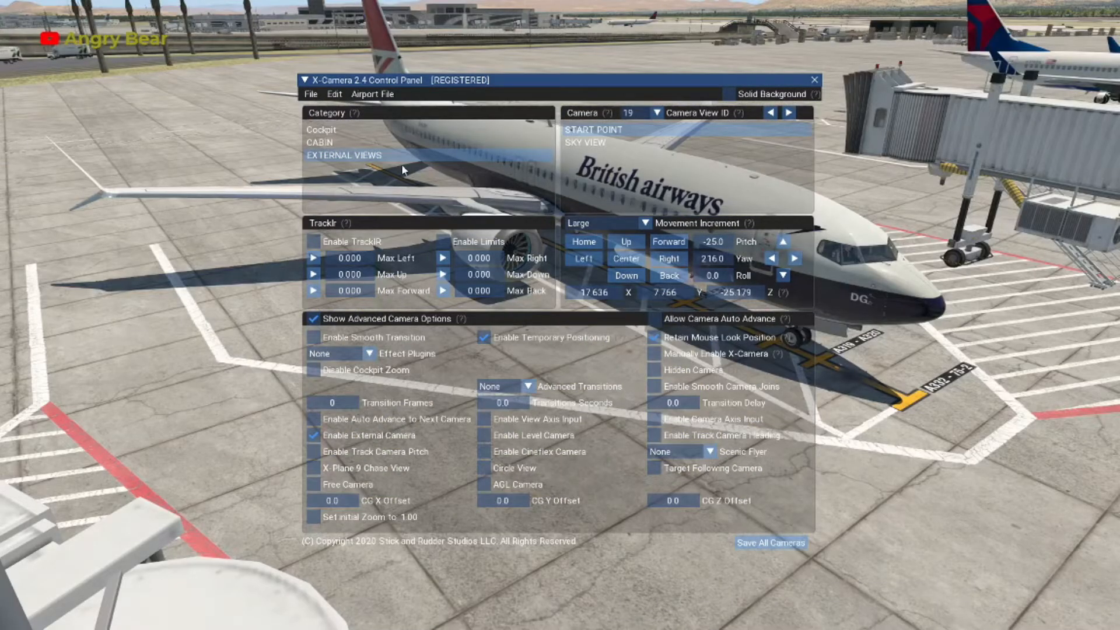
- Add a new camera category at the end of the list and name it WALKAROUND
left_click(340, 113)
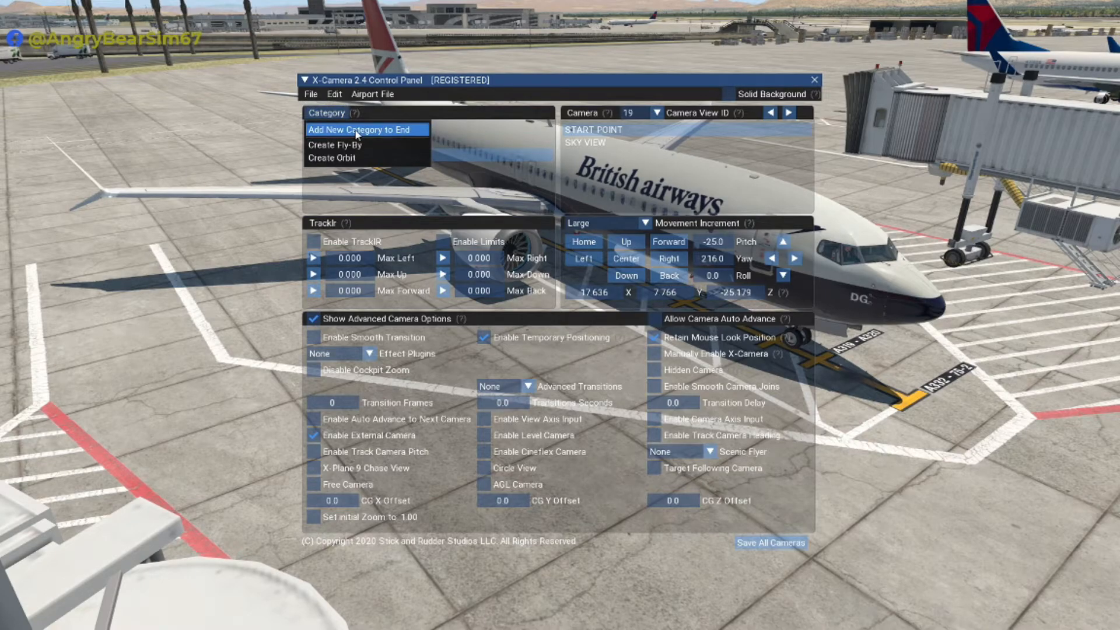
left_click(356, 131)
left_click(421, 168)
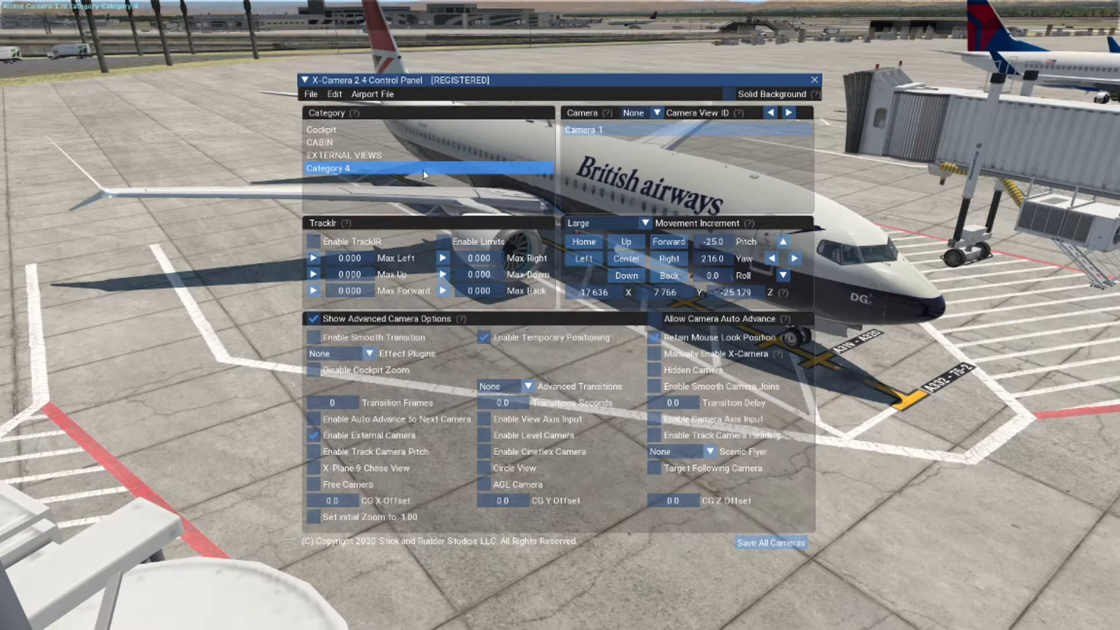
right_click(424, 173)
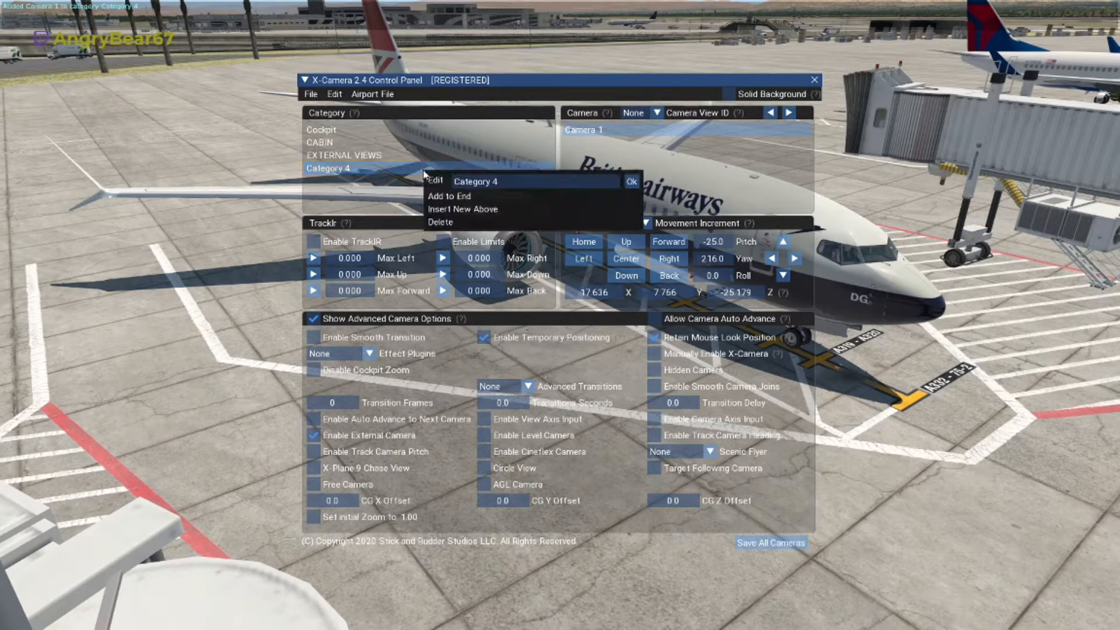
left_click(512, 181)
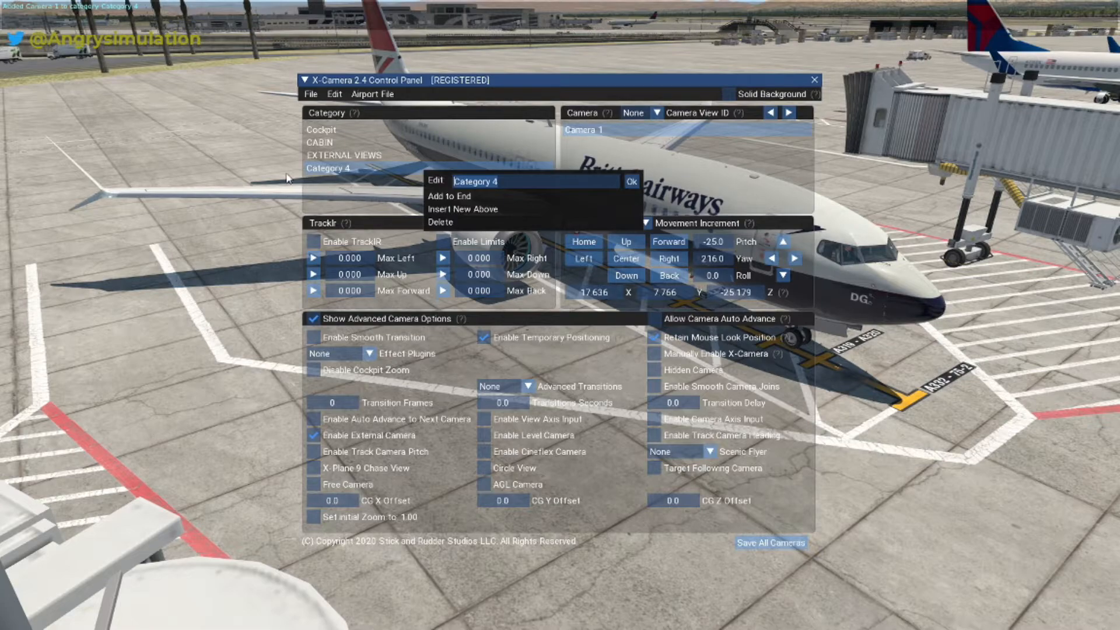
type("WALKAROUND")
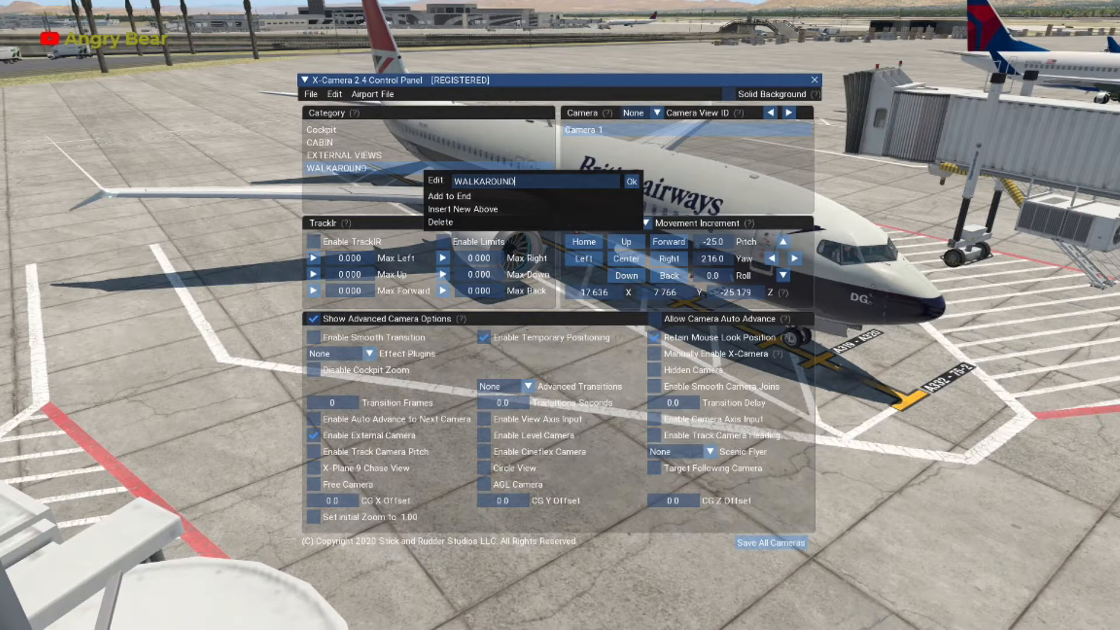
left_click(630, 183)
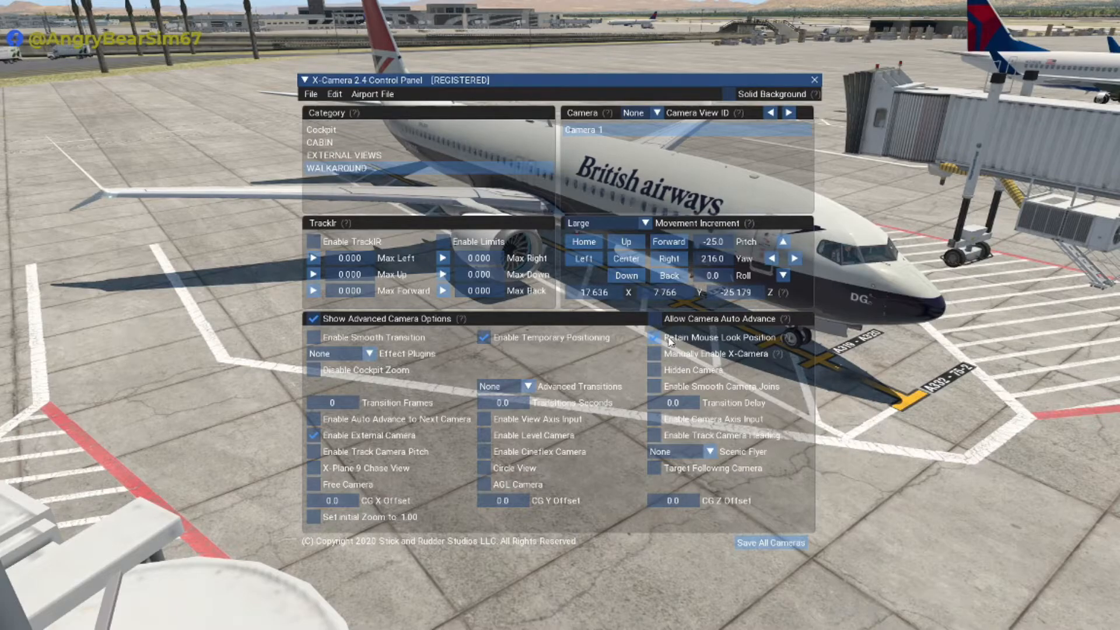
- Position Camera 1 low in front of the aircraft's nose at pitch -6, select the Medium movement increment, and save all cameras
left_click(669, 341)
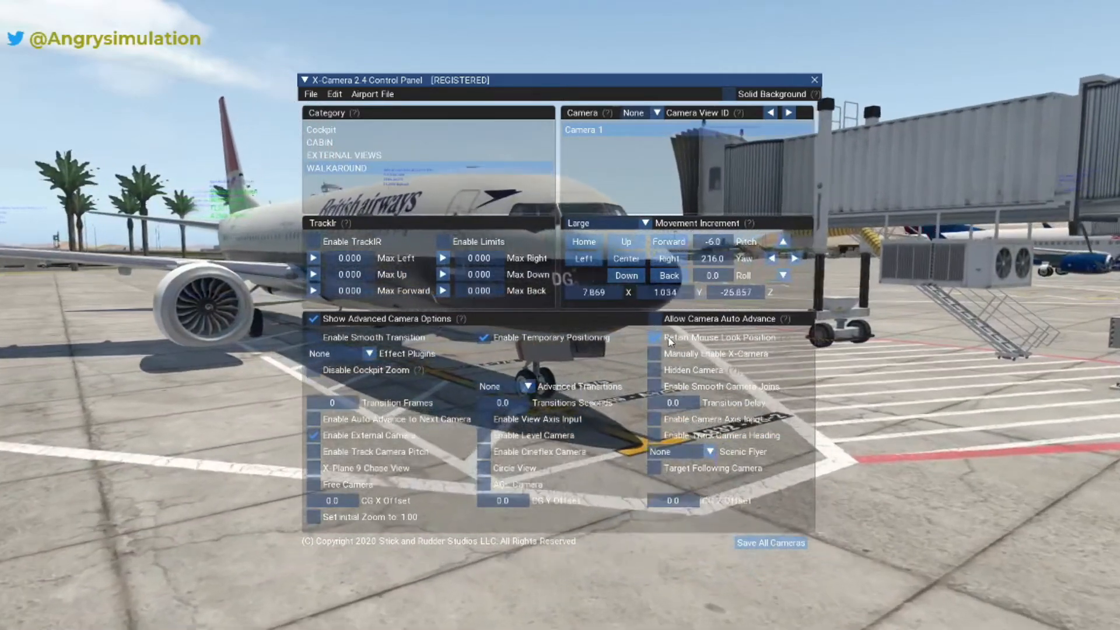
left_click(669, 341)
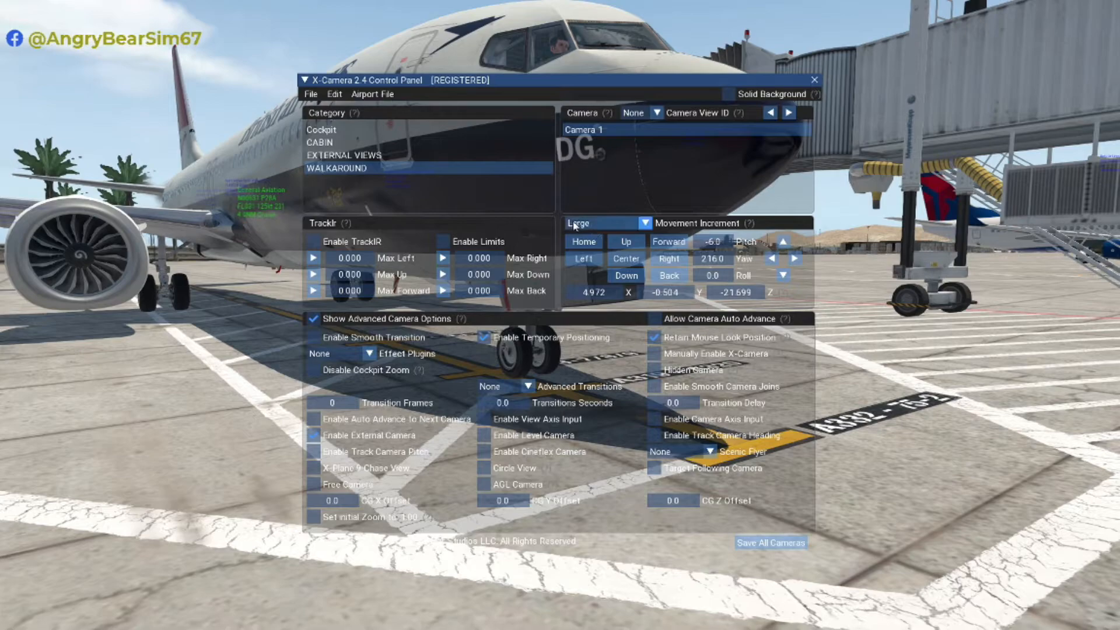
left_click(645, 223)
left_click(613, 254)
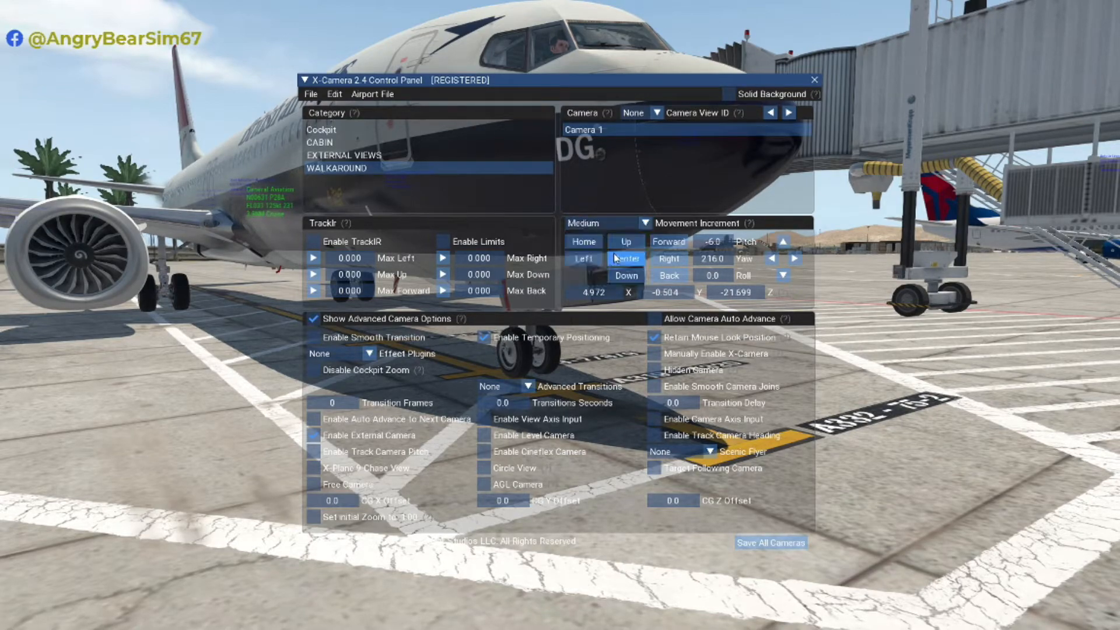
left_click(797, 544)
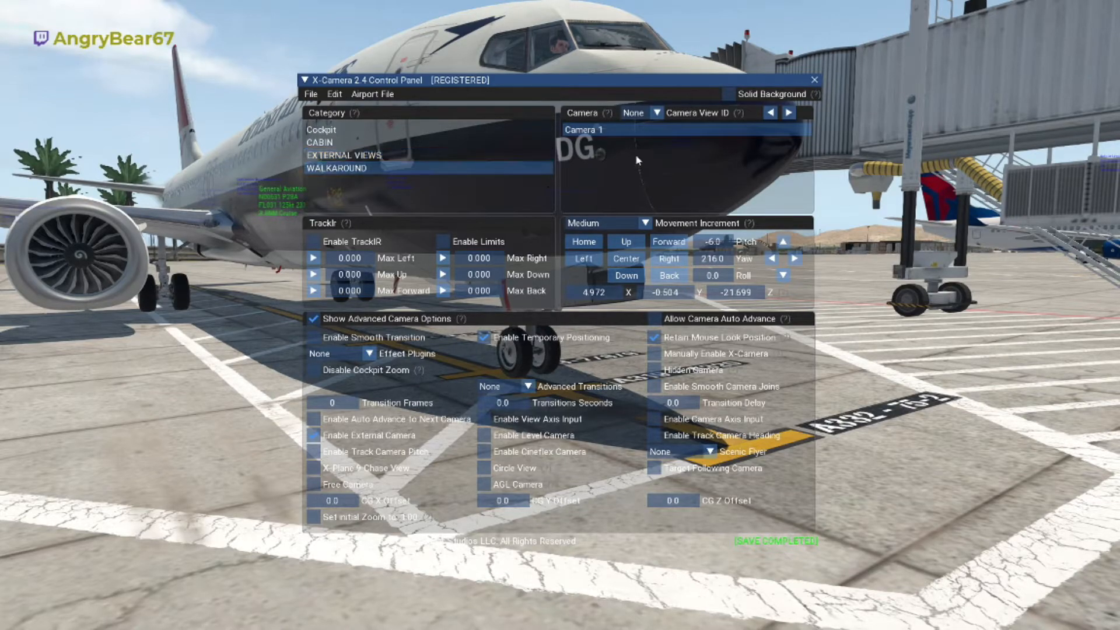
left_click(618, 130)
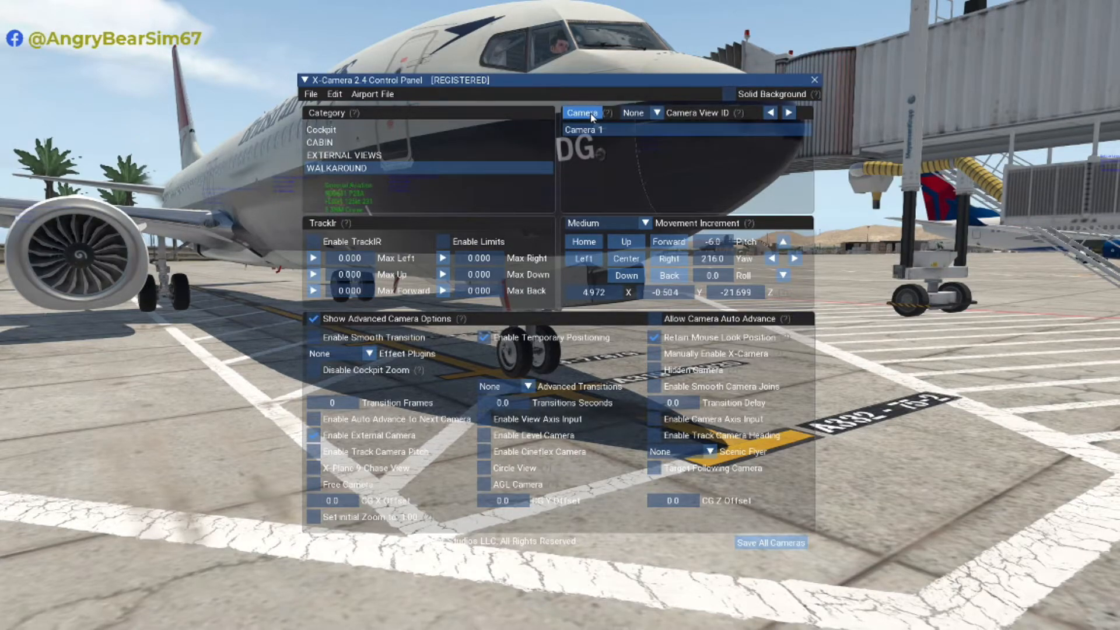
- Add a second camera to WALKAROUND with smooth transition, Bezier advanced transitions and smooth camera joins enabled
left_click(590, 113)
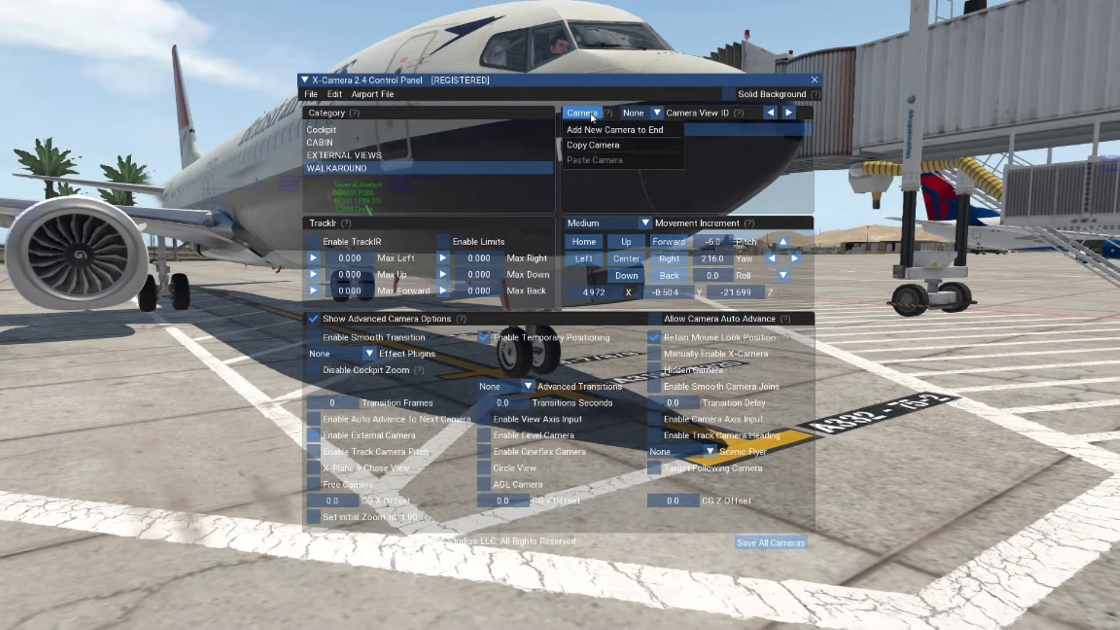
left_click(592, 129)
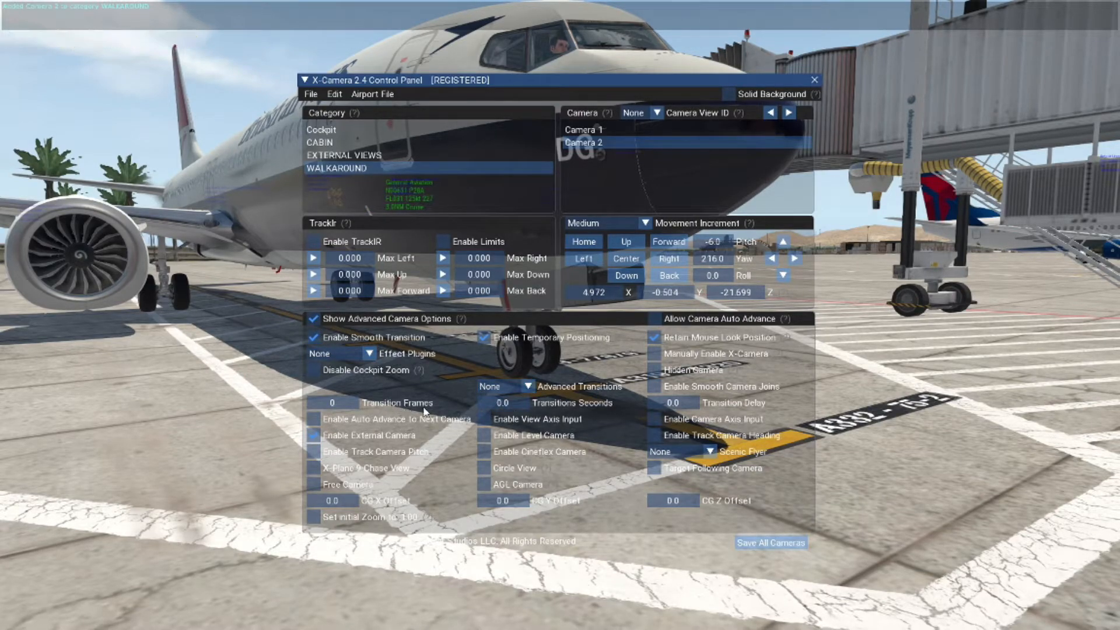
left_click(504, 387)
left_click(538, 437)
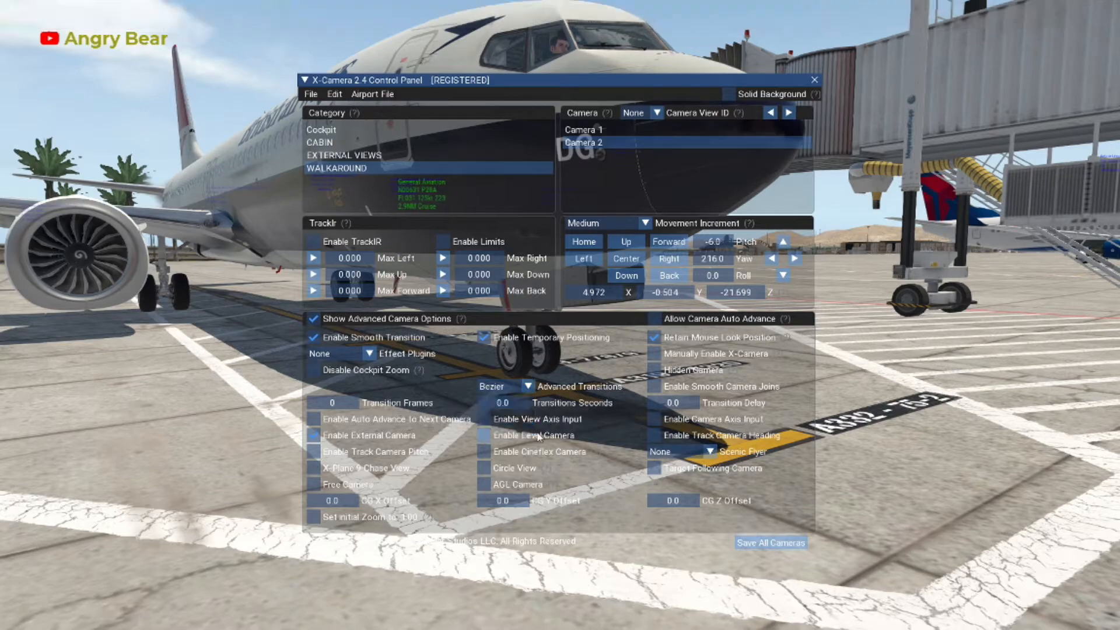
left_click(653, 386)
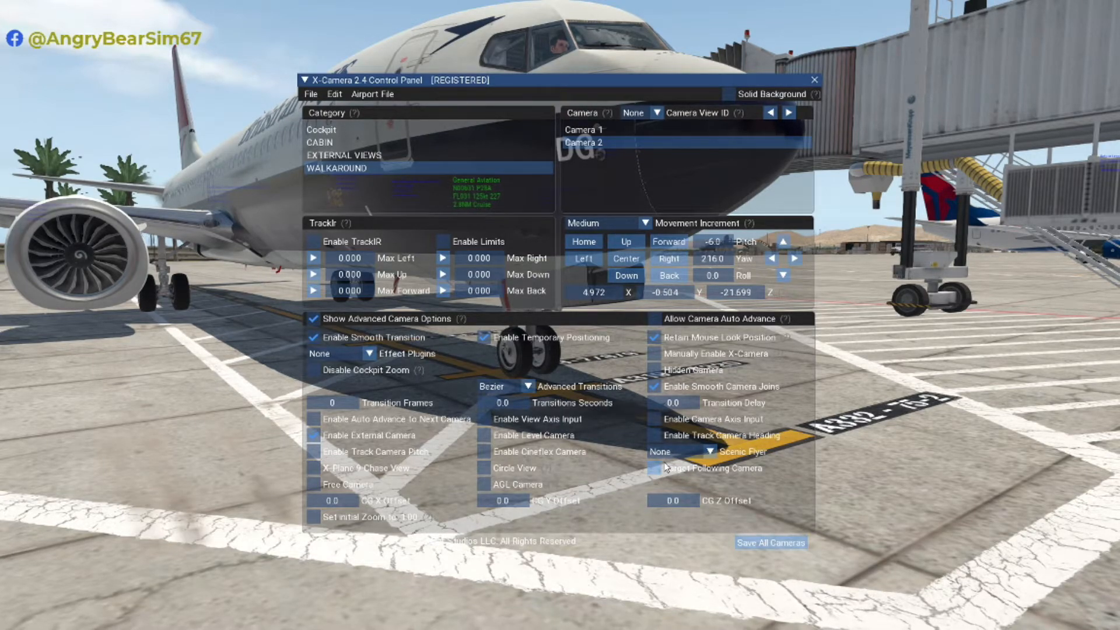
- Switch to the Large movement increment and move Camera 2 along the fuselage to just in front of the engine
left_click(669, 241)
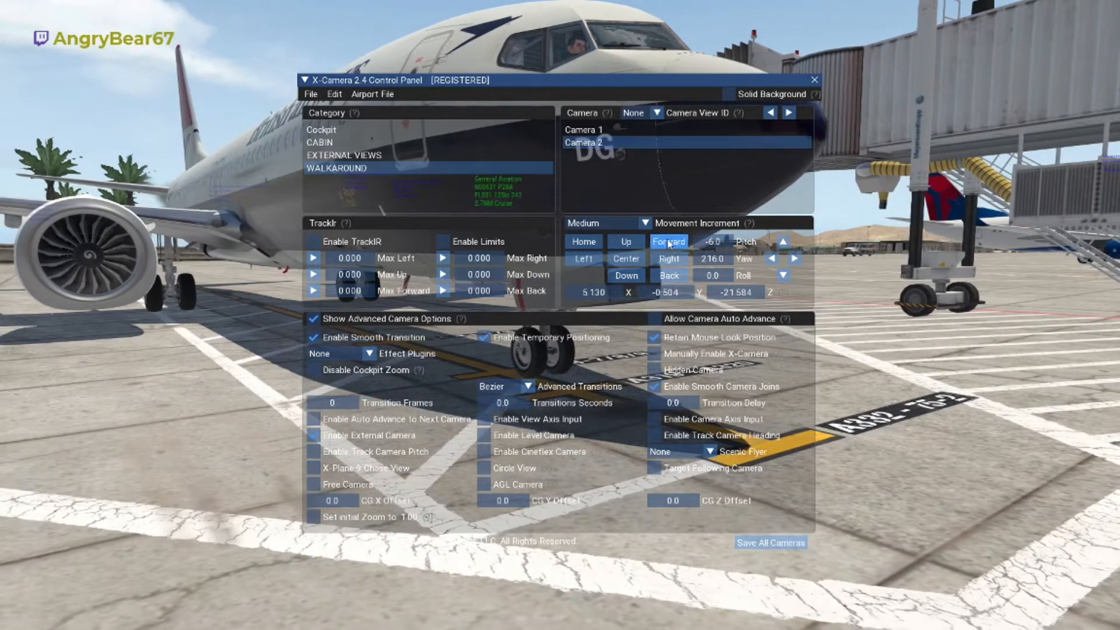
left_click(644, 222)
left_click(584, 266)
left_click(632, 261)
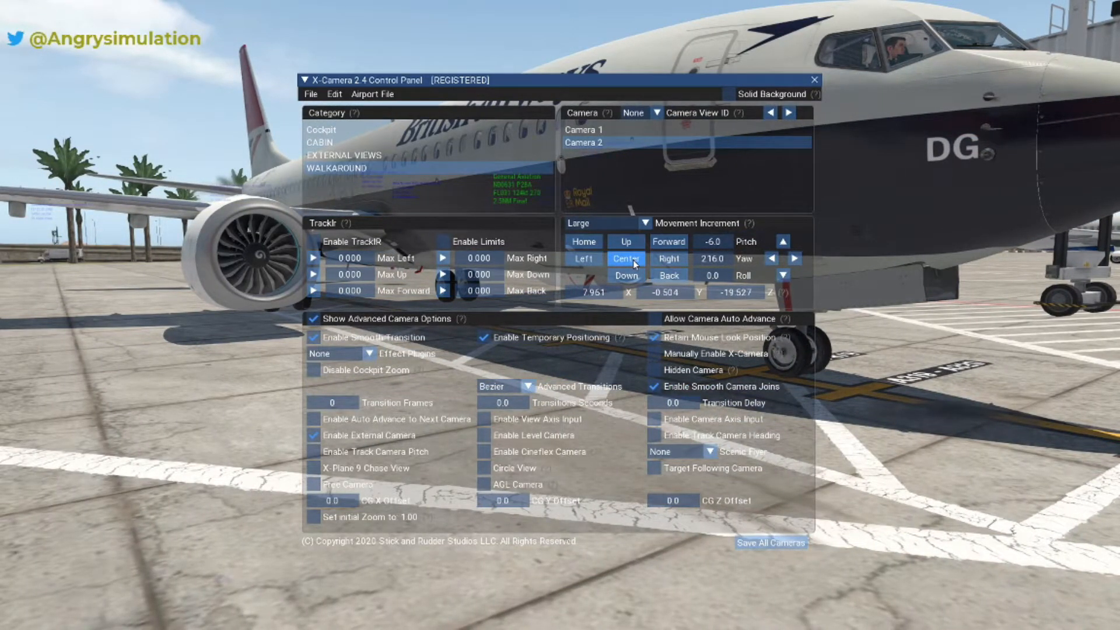
left_click(632, 260)
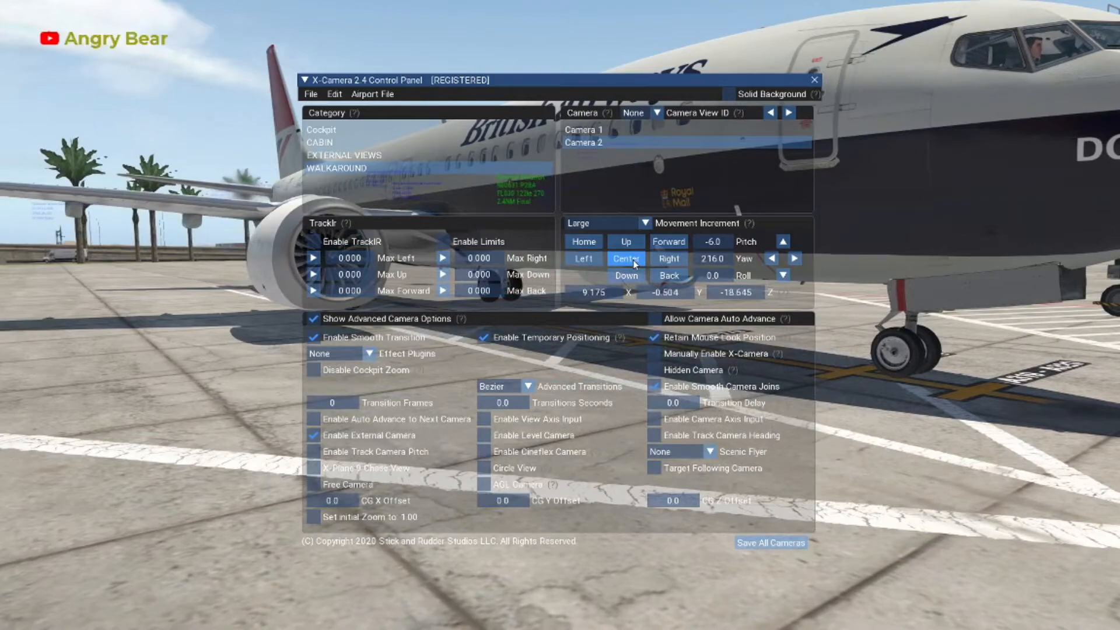
left_click(633, 260)
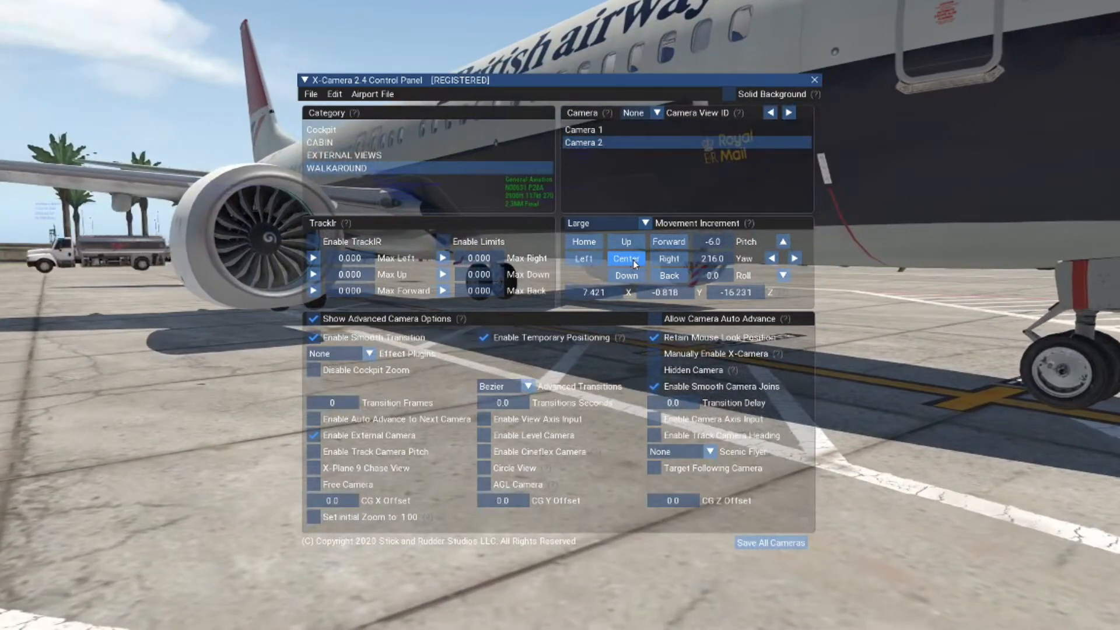
left_click(633, 260)
key("Left")
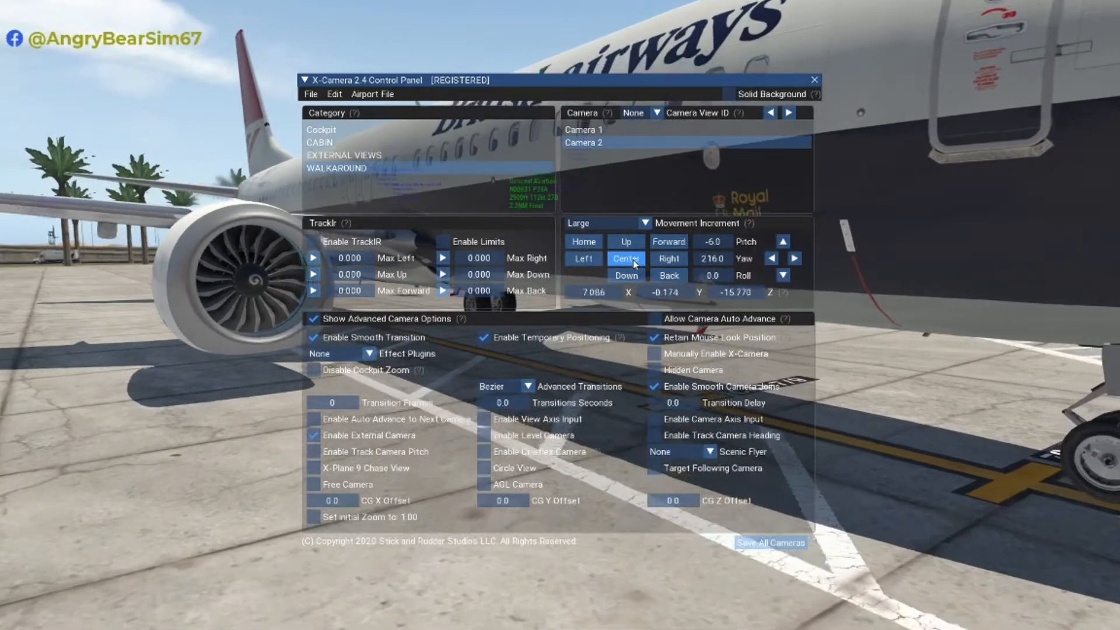
key("period")
key("period")
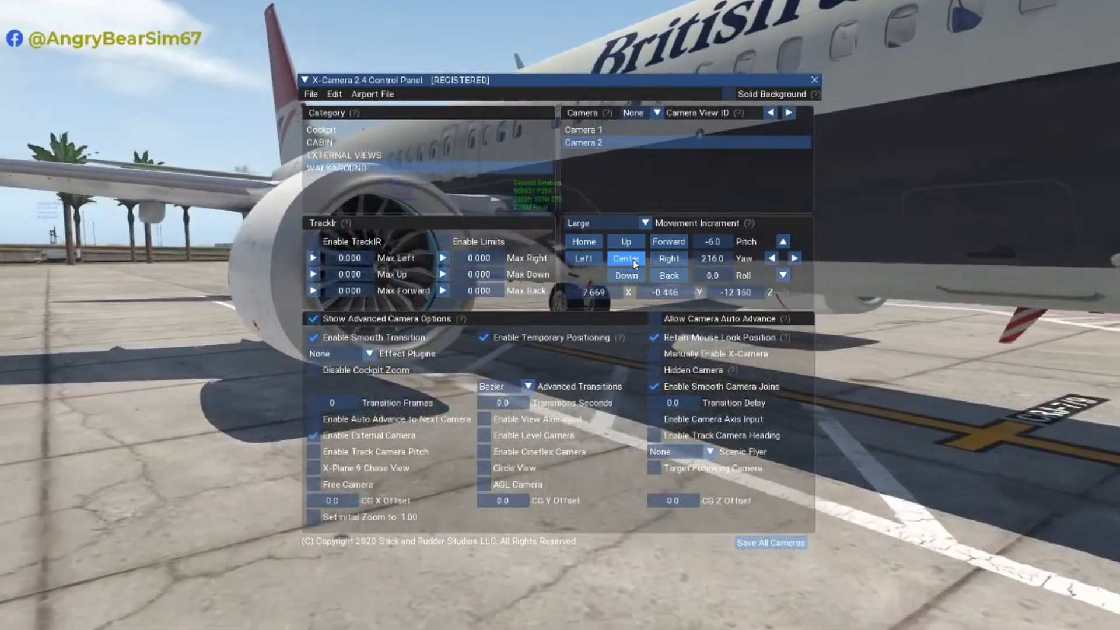
key("Left")
key("period")
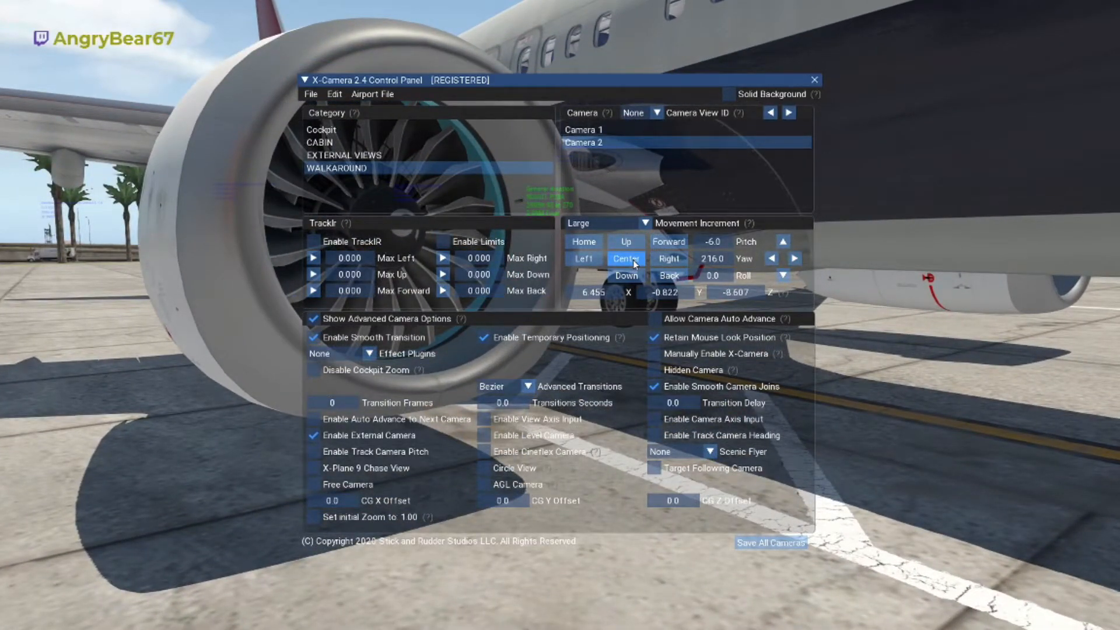
- Centre Camera 2 on the engine intake at a yaw of about 186 and save all cameras
key("q")
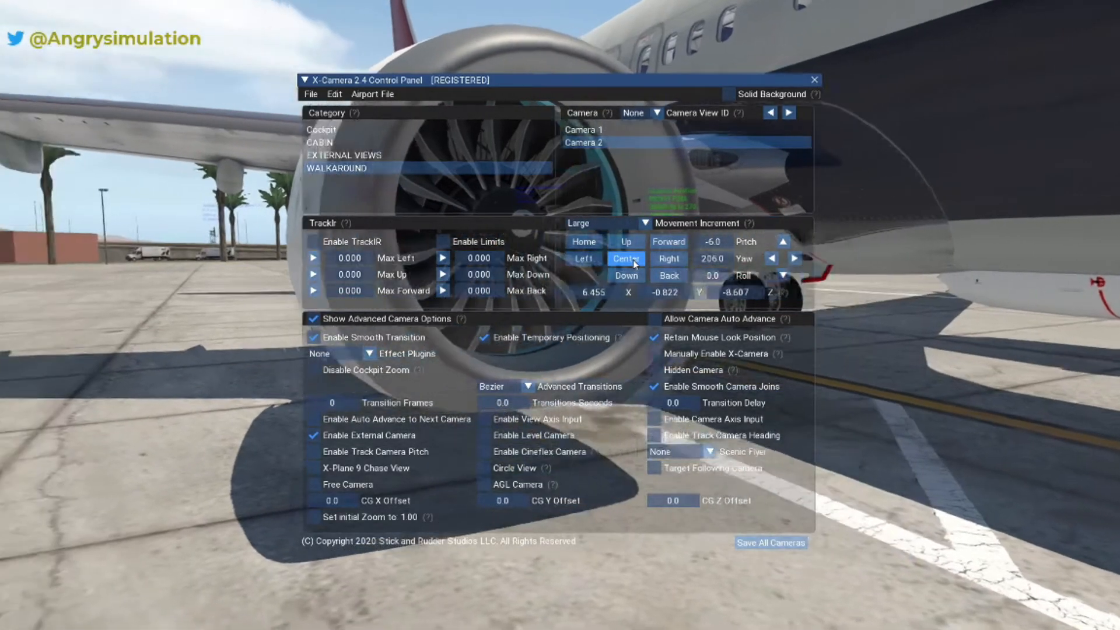
key("q")
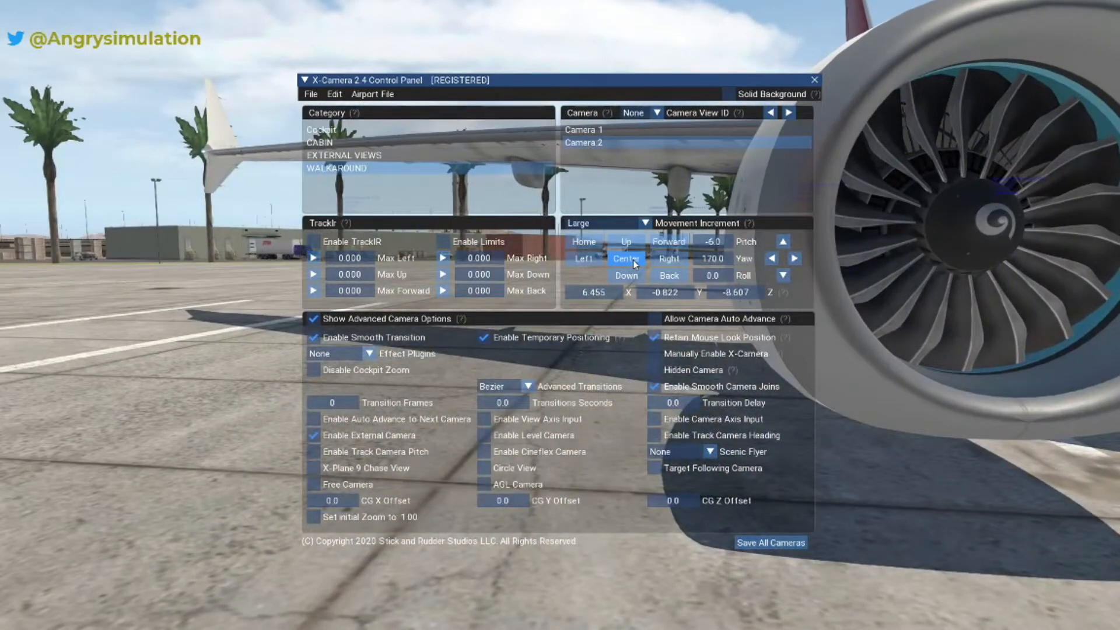
key("Right")
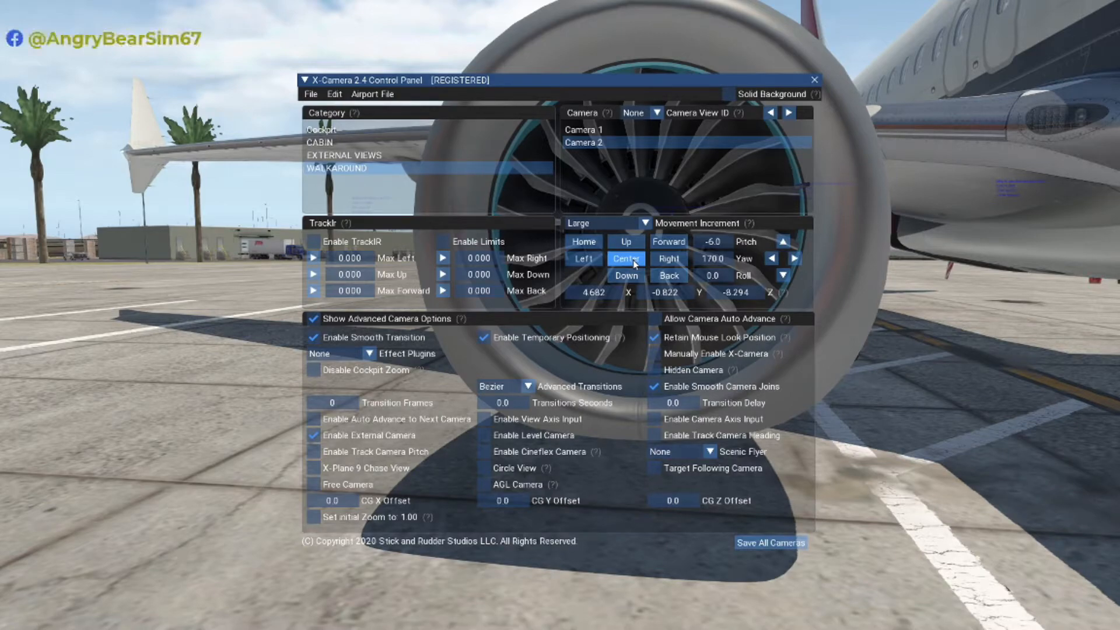
key("e")
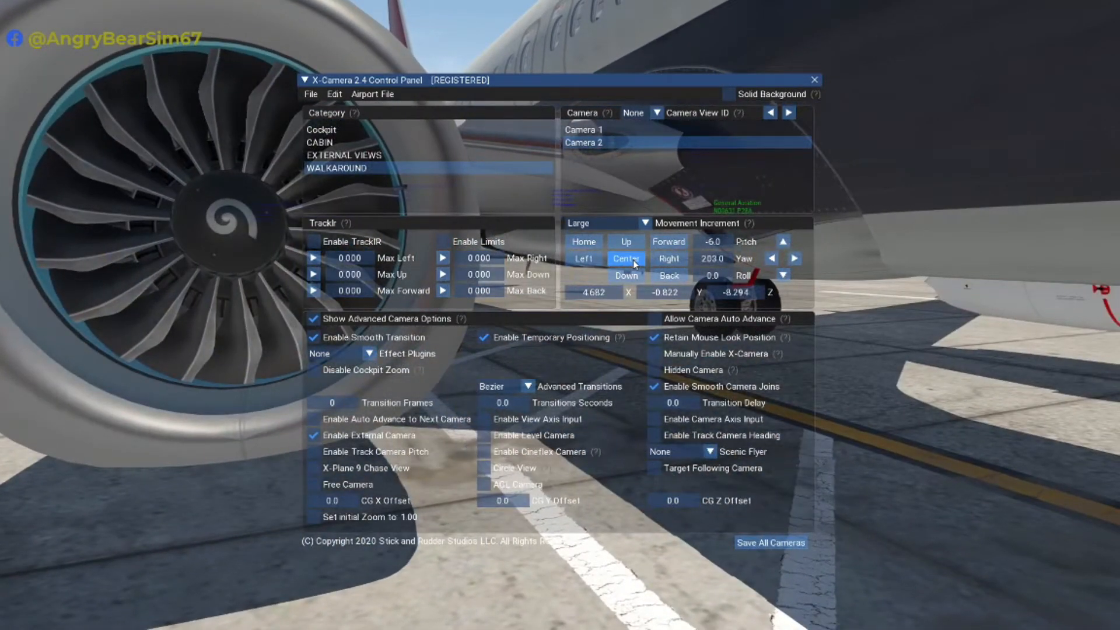
key("q")
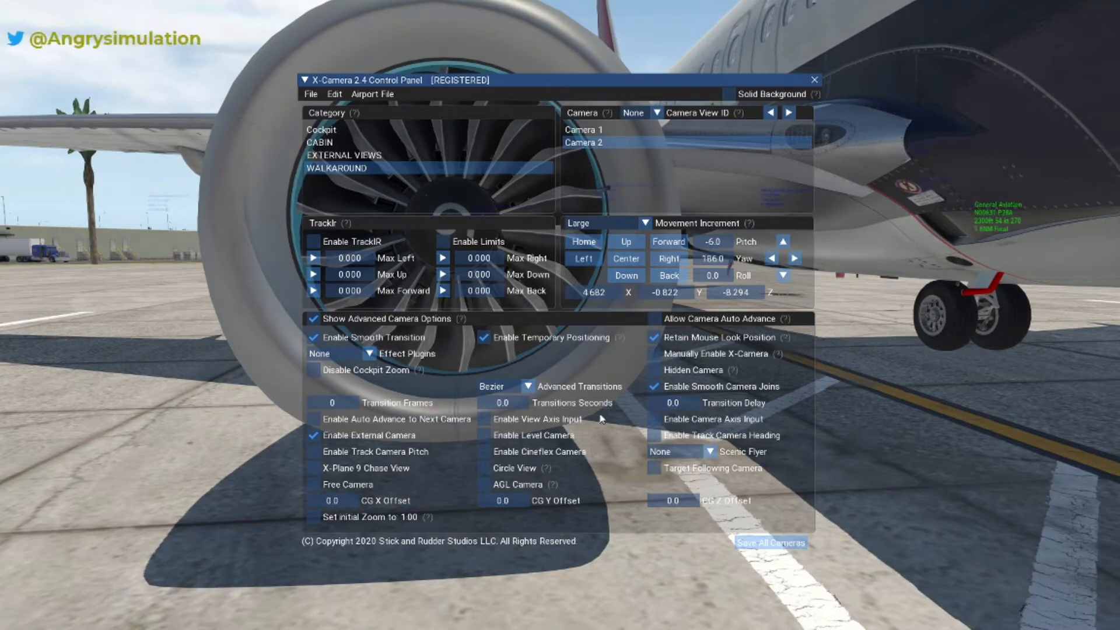
left_click(774, 541)
- Add a third camera on the outer side of the engine at a yaw of about 238 and save all cameras
left_click(624, 130)
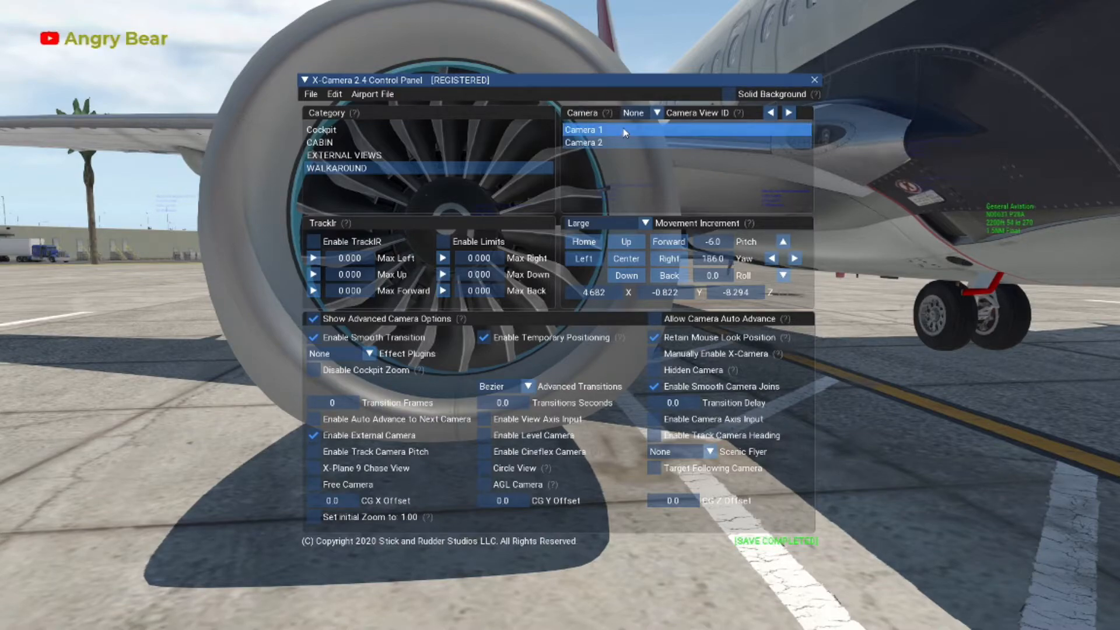
right_click(613, 130)
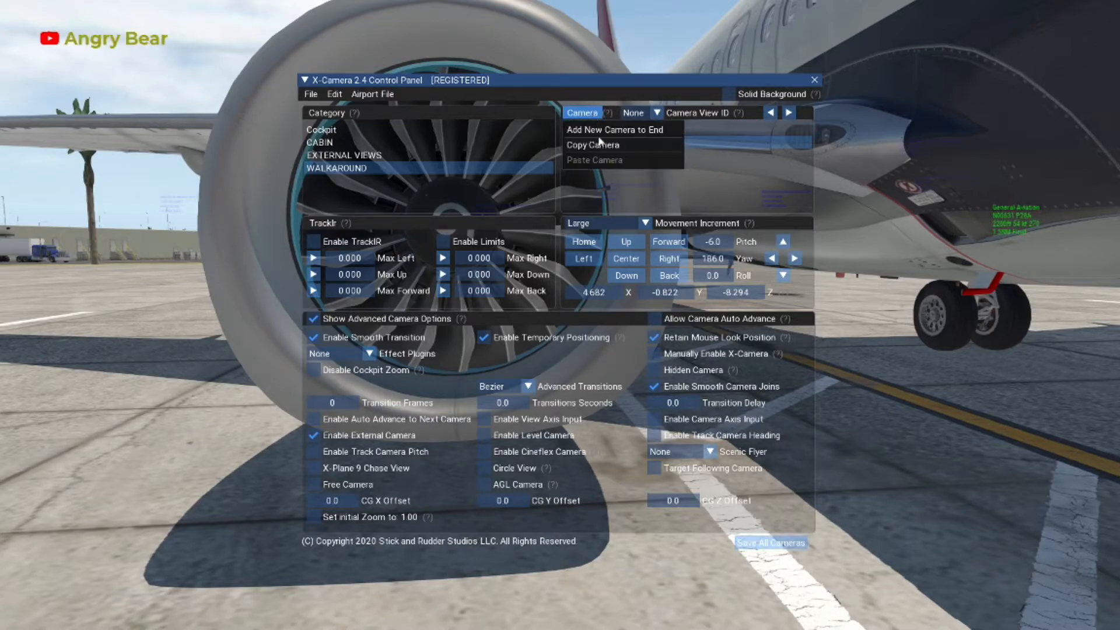
left_click(610, 130)
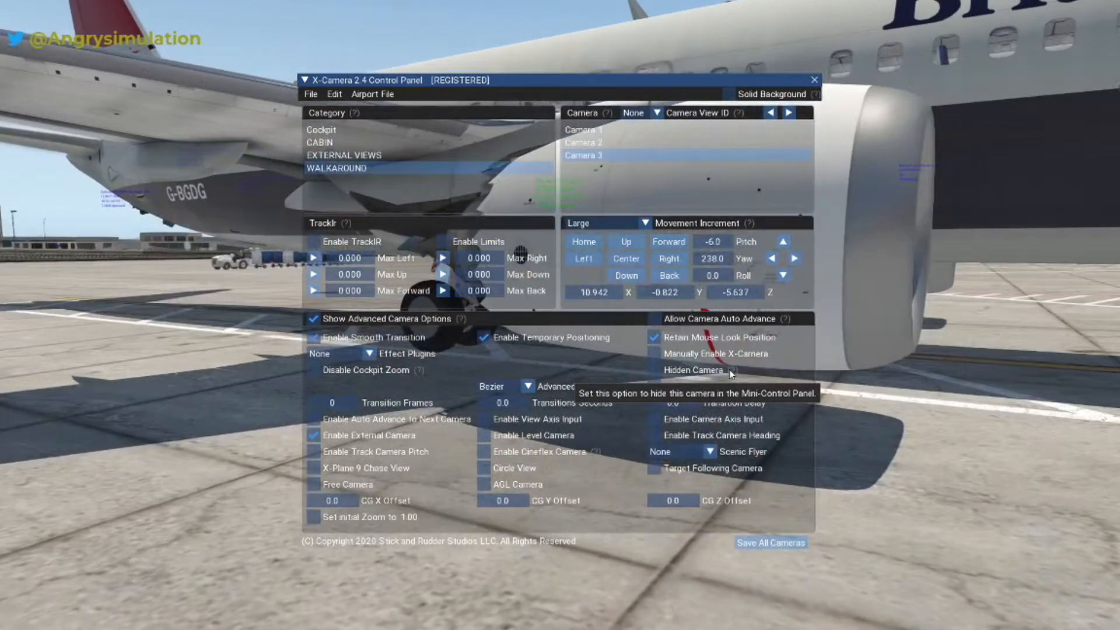
left_click(788, 551)
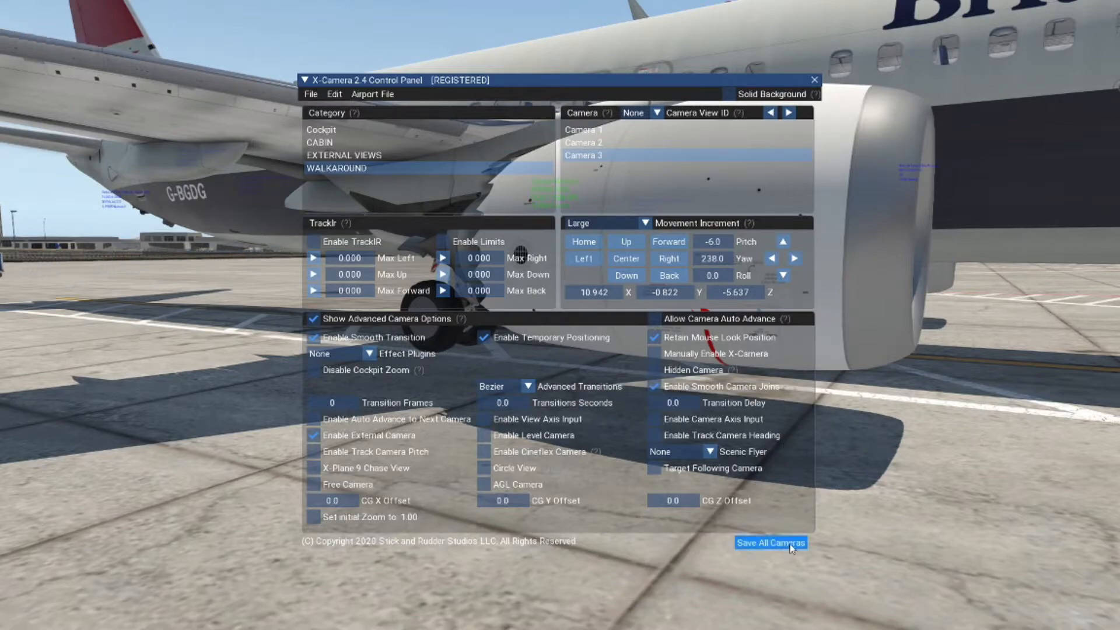
- Add a fourth camera to WALKAROUND at the current engine-side view and save all cameras
left_click(590, 114)
left_click(601, 129)
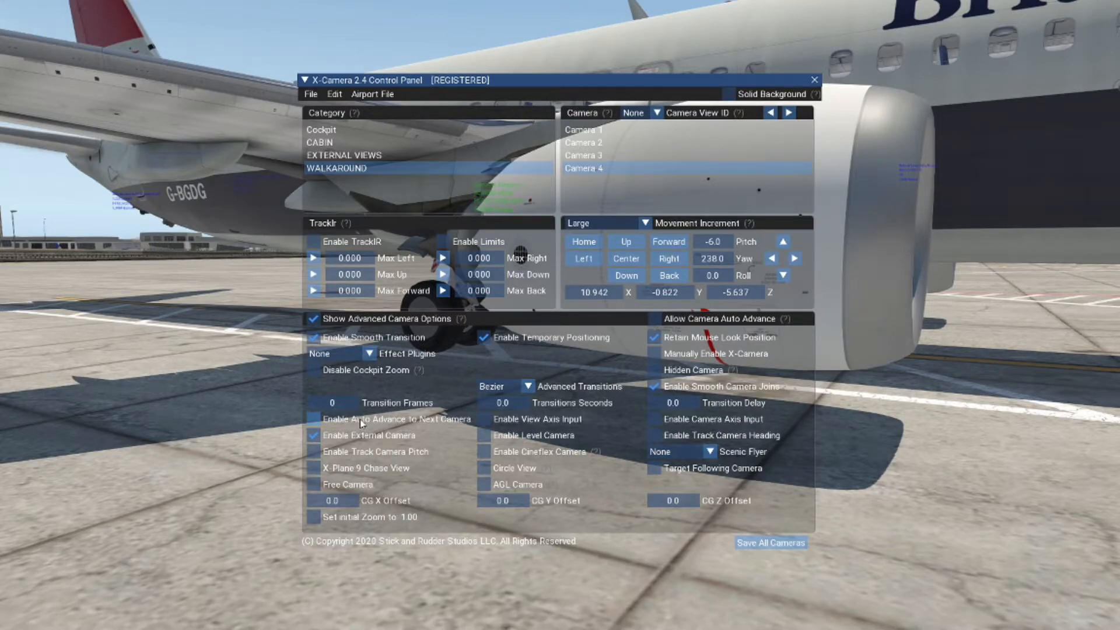
left_click(799, 544)
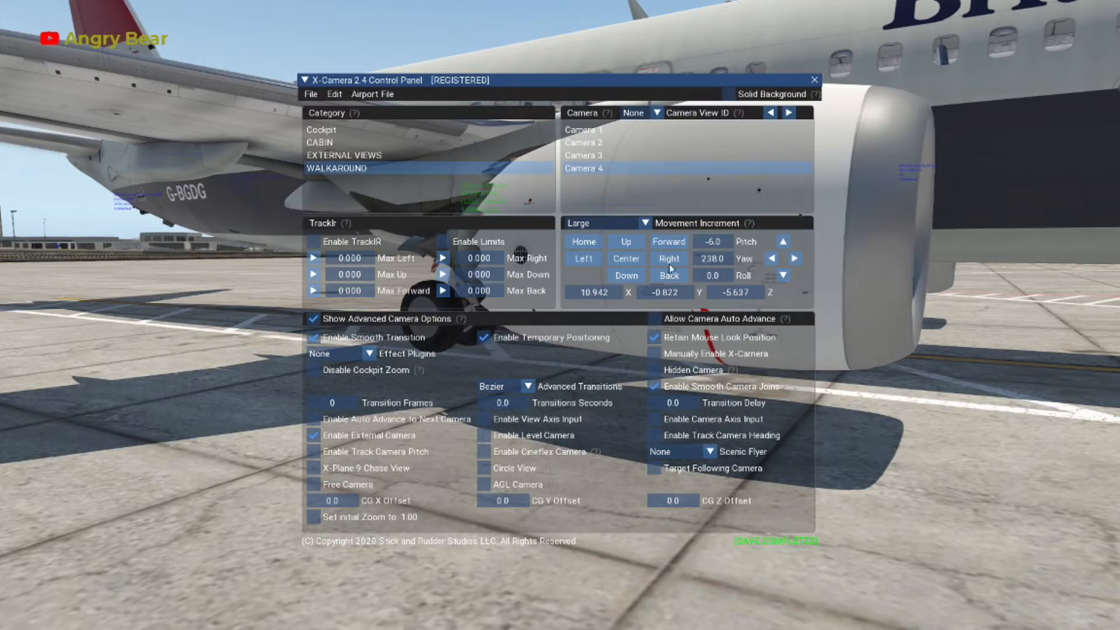
- Add a fifth camera to WALKAROUND beside the rear of the engine at a yaw of about 277 and save all cameras
left_click(597, 116)
left_click(604, 130)
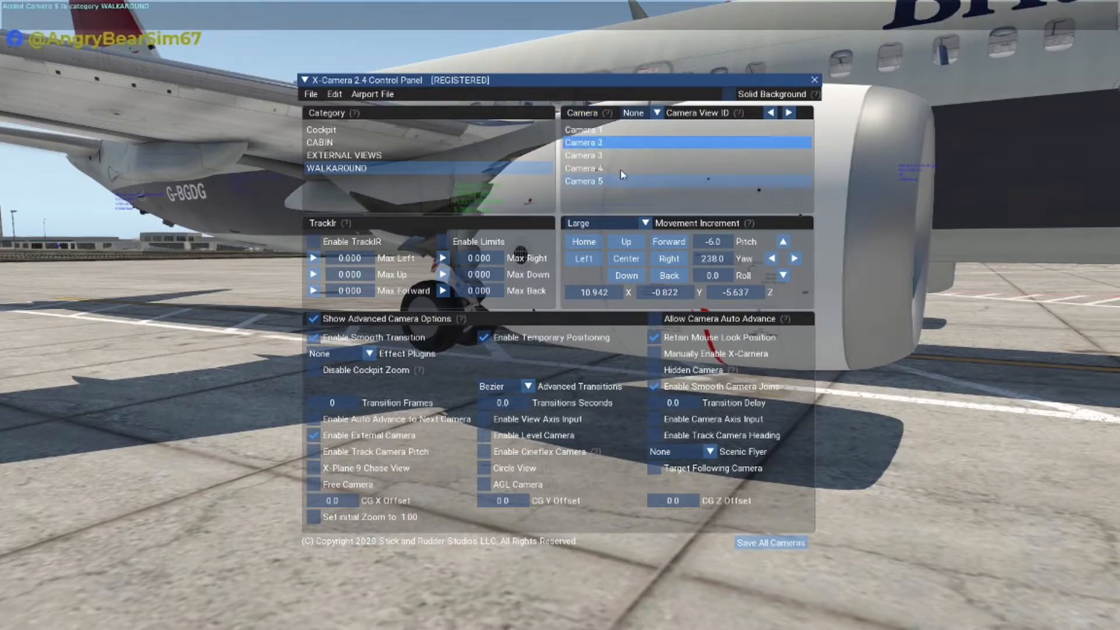
key("e")
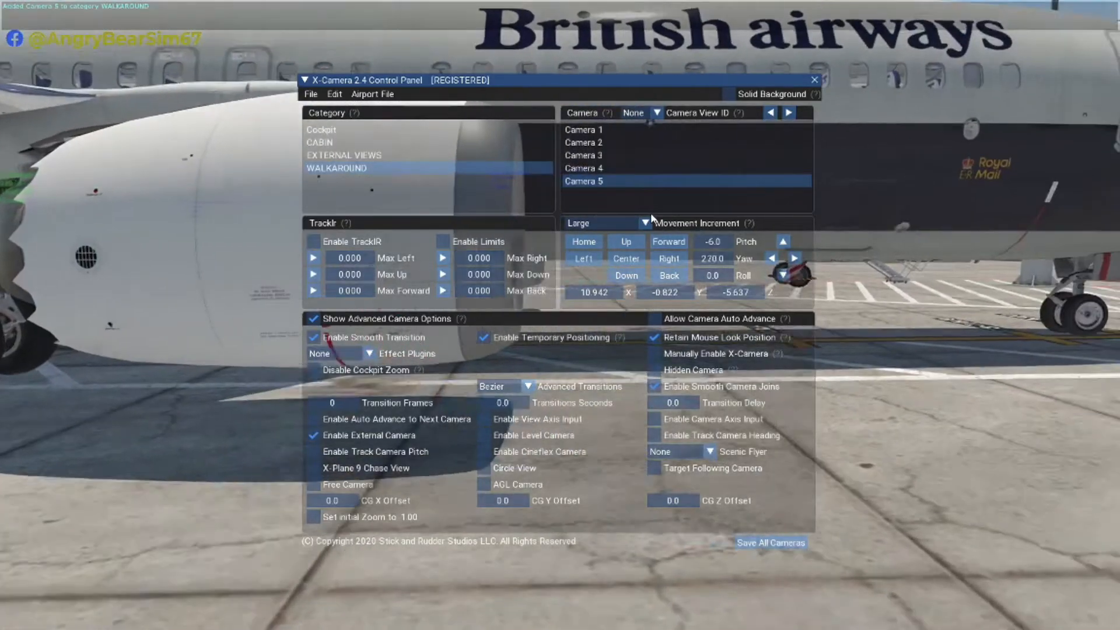
key("Left")
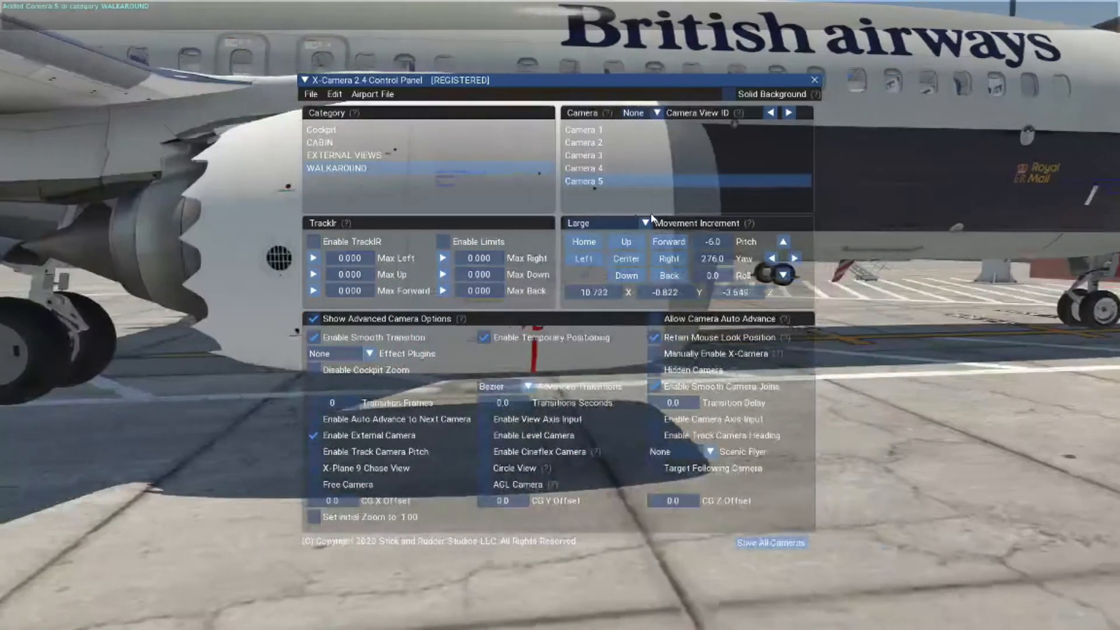
key("Left")
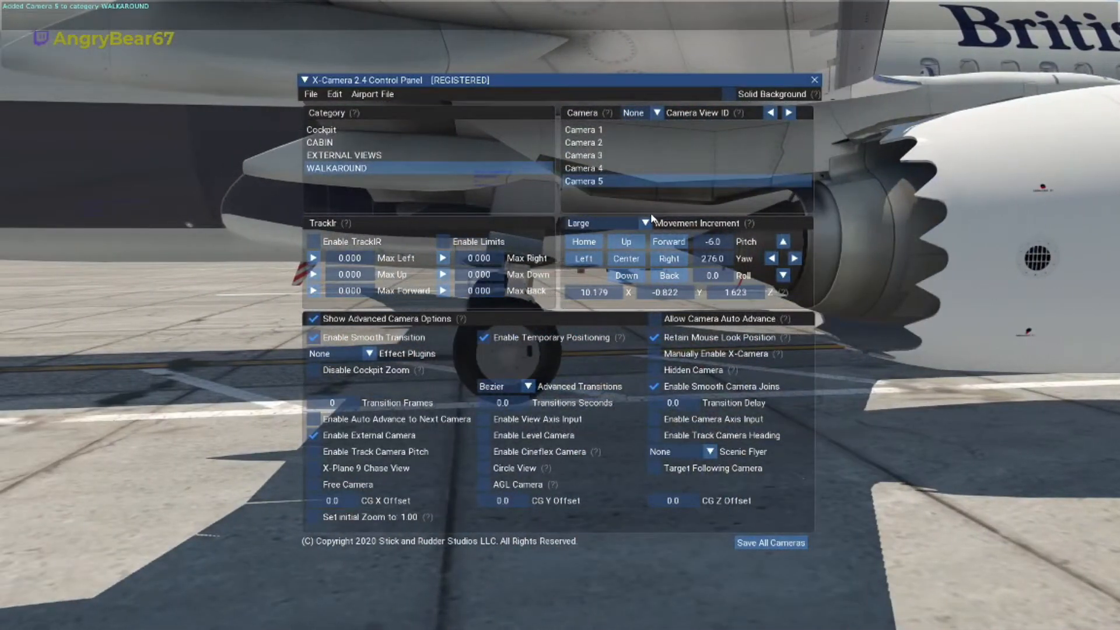
key("e")
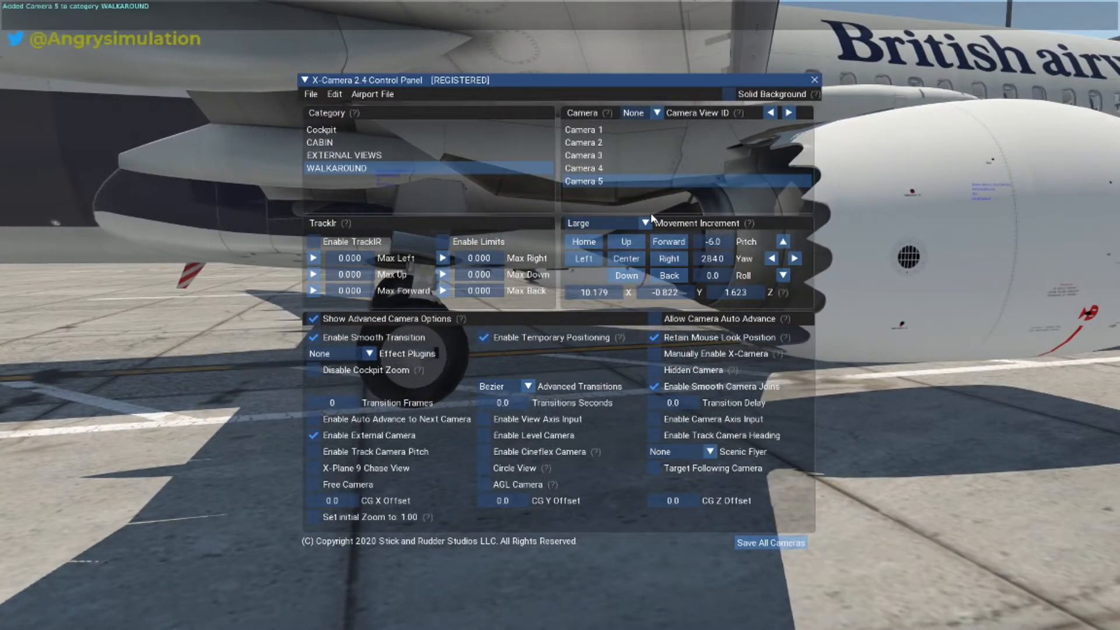
key("Right")
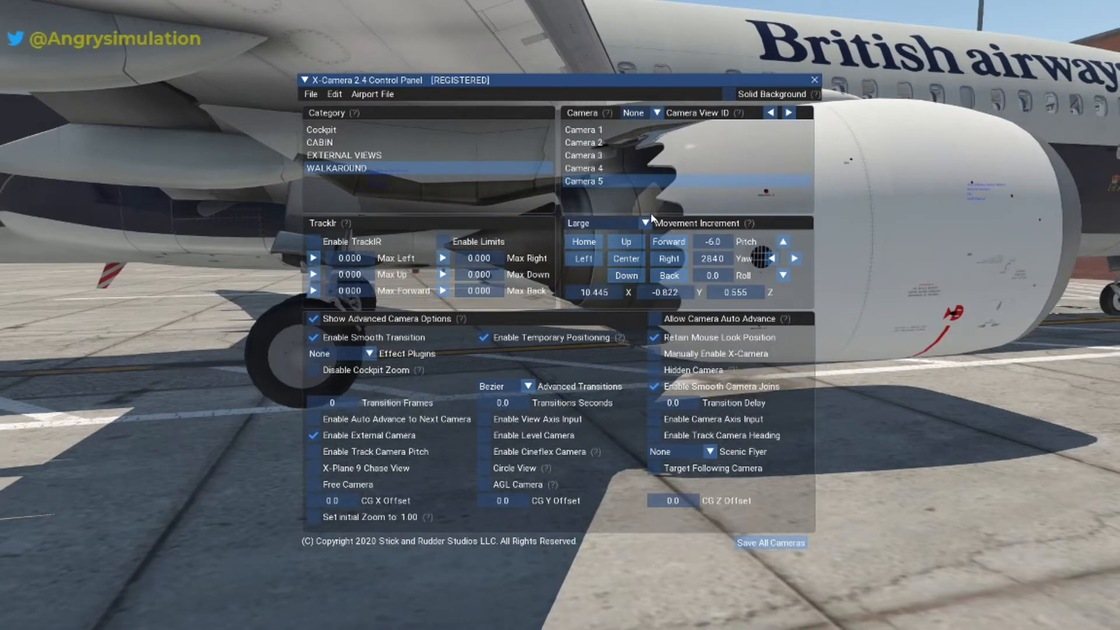
key("q")
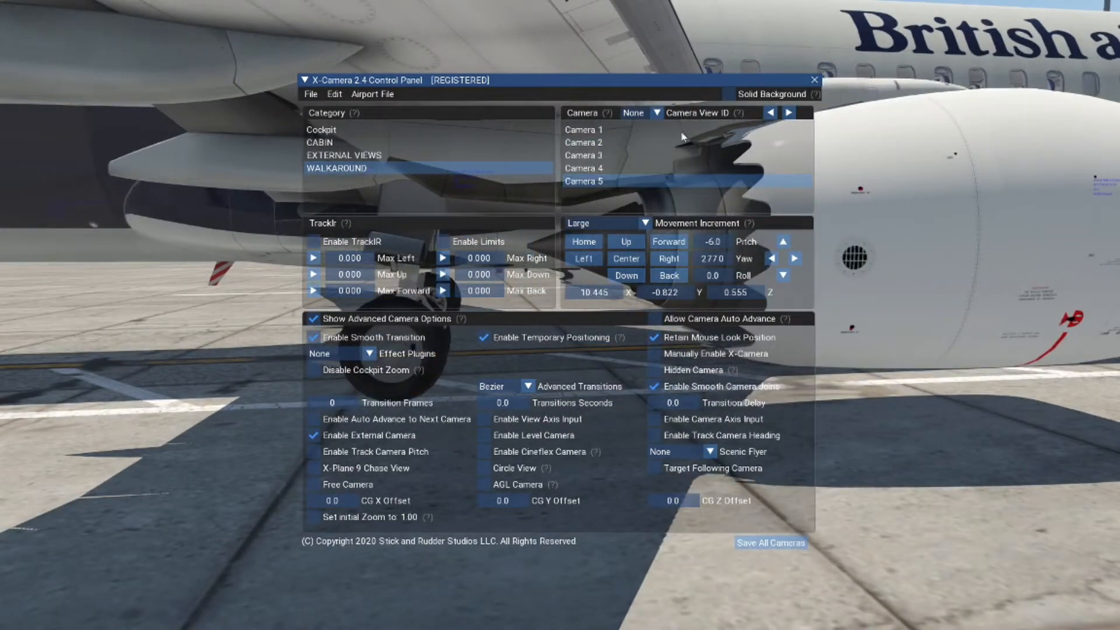
left_click(759, 543)
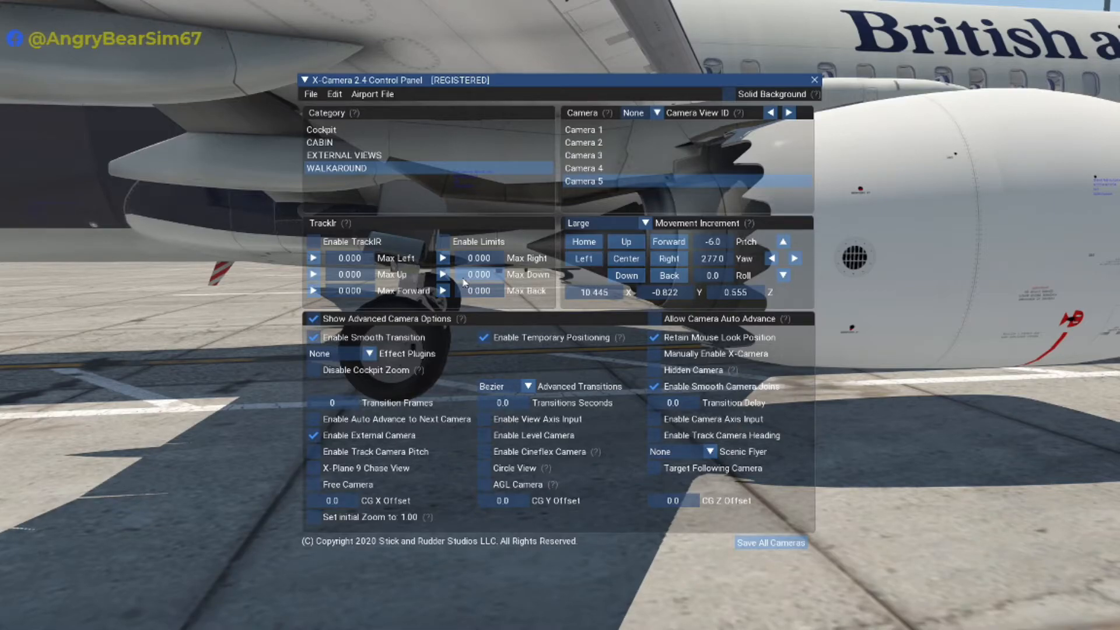
key("q")
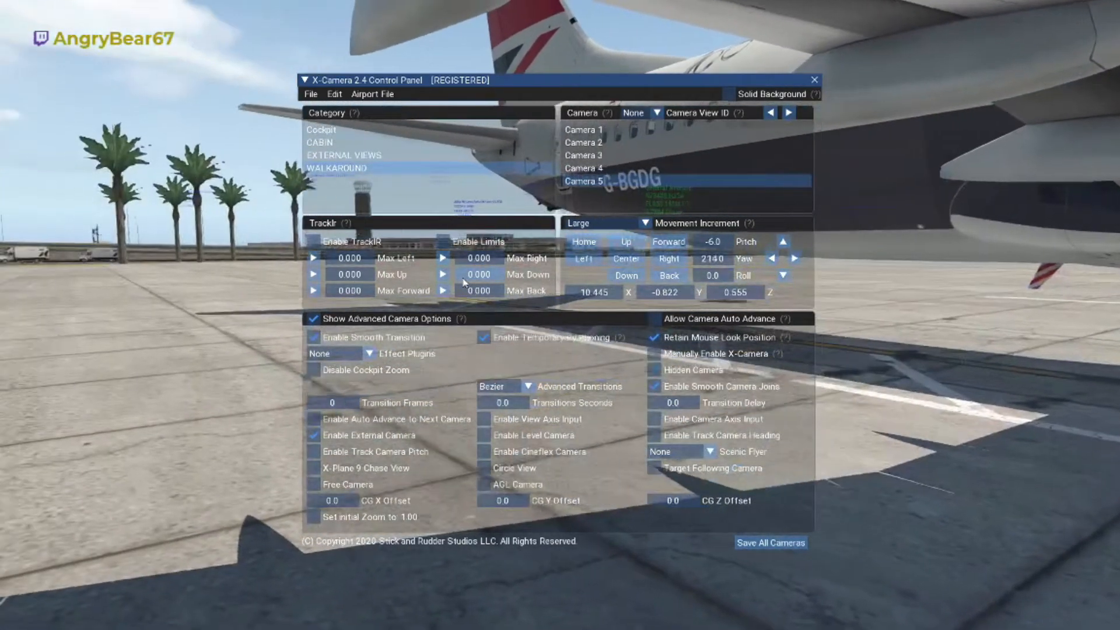
key("q")
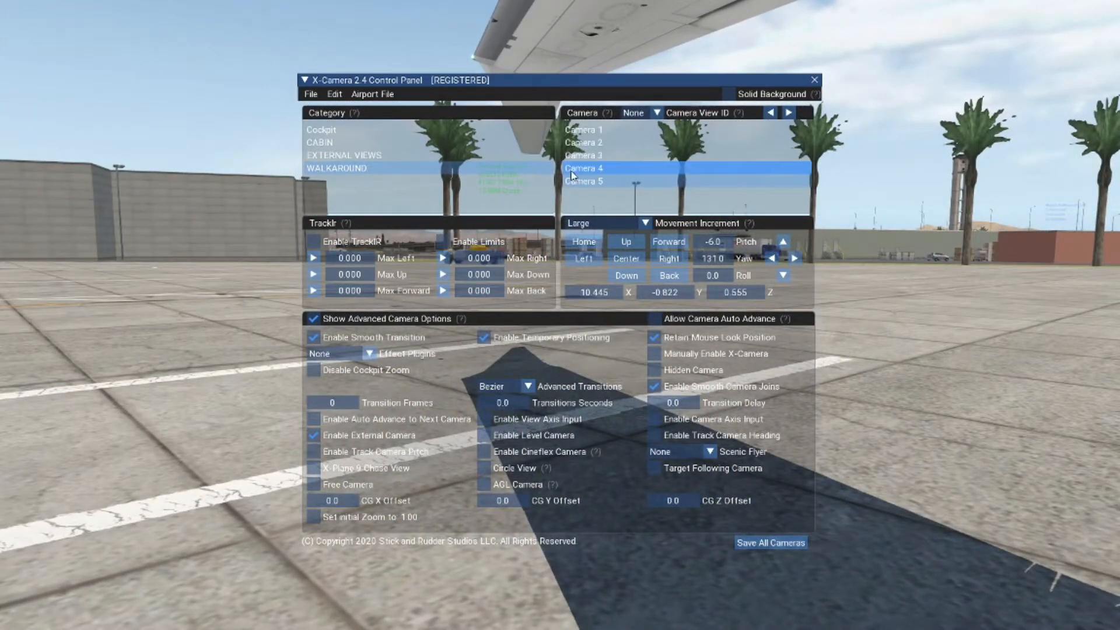
left_click(577, 173)
left_click(578, 182)
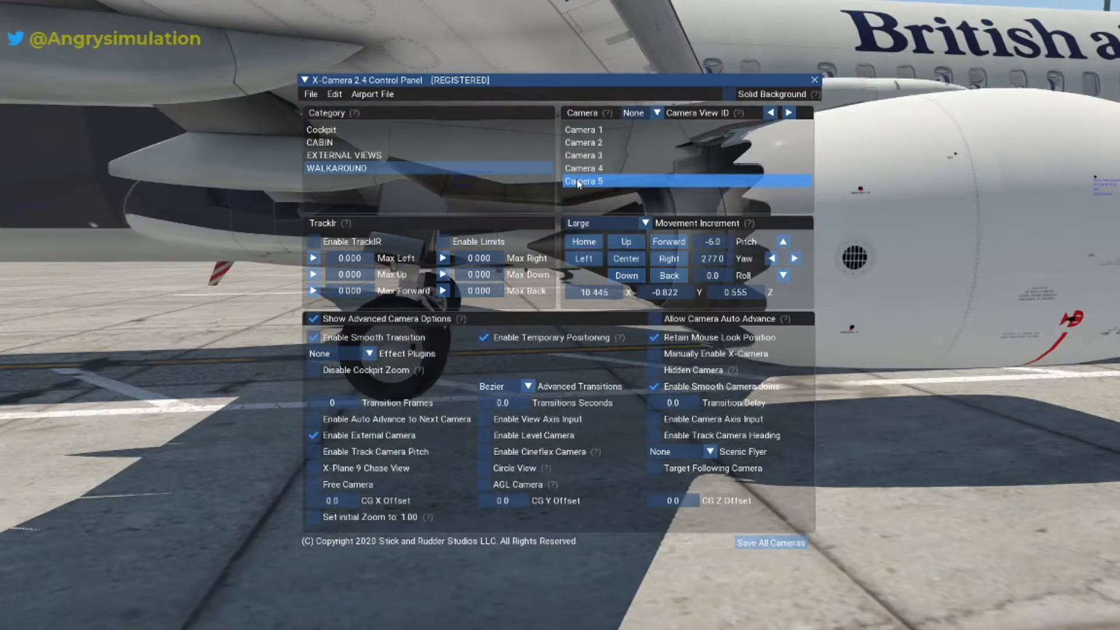
- Add a sixth camera pulled back from the aircraft to about X 22.7, Y 0.5, Z 5.0 and save all cameras
left_click(582, 116)
left_click(586, 129)
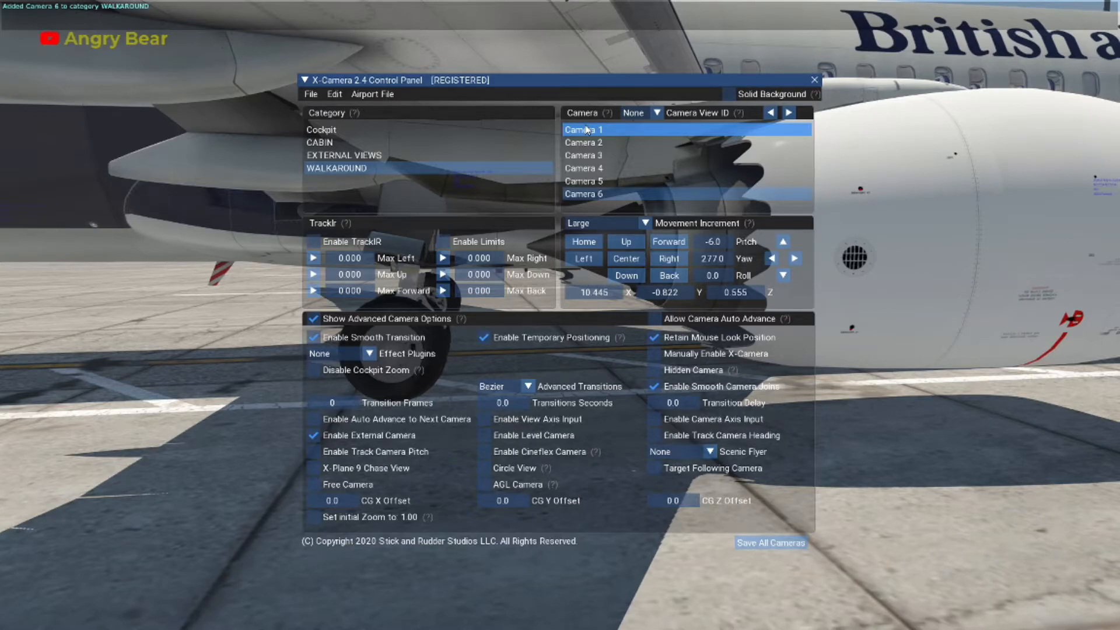
key("comma")
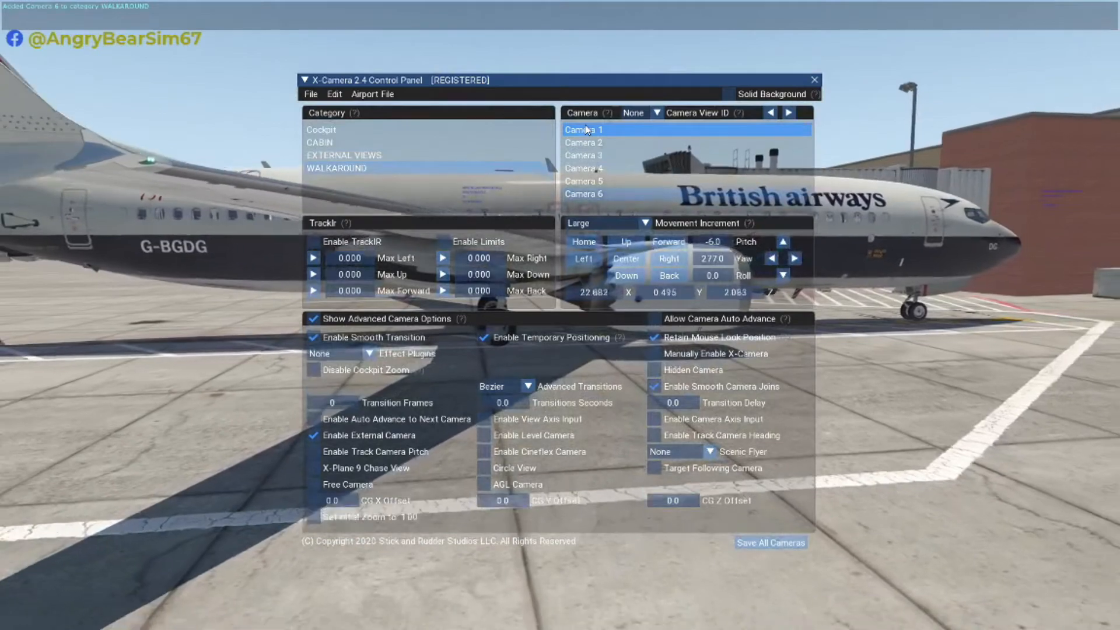
key("Left")
key("Left")
key("Left")
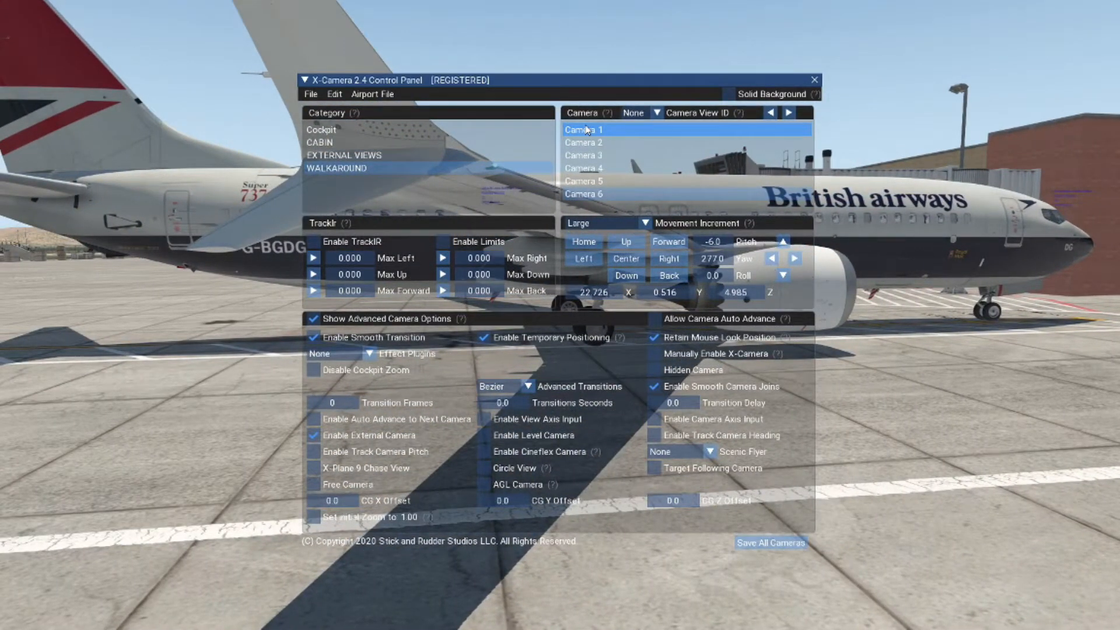
left_click(771, 543)
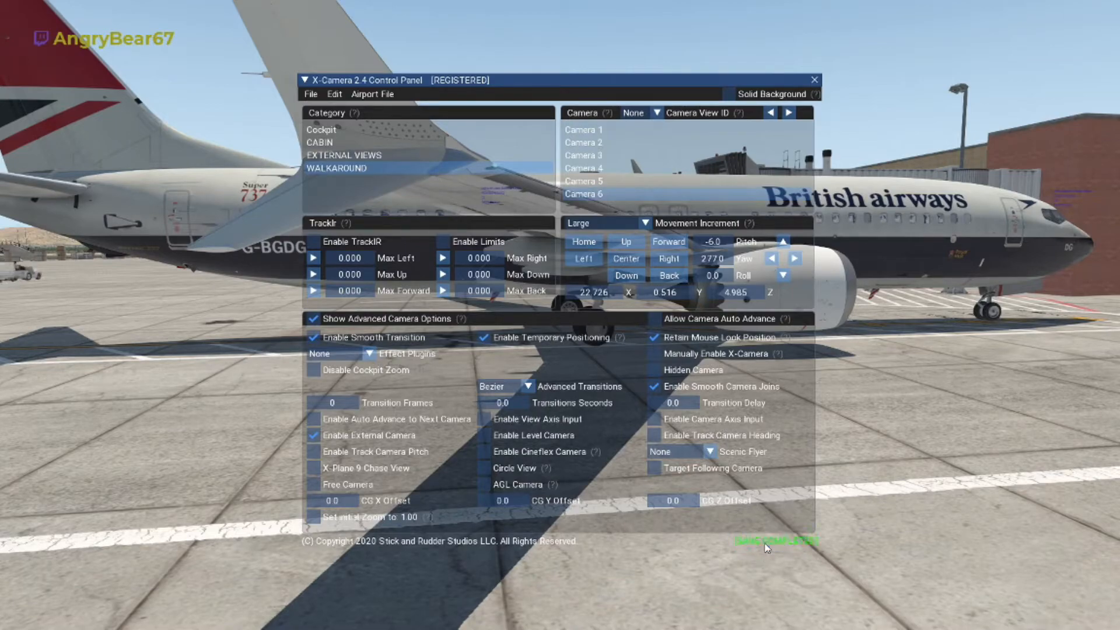
- Add a seventh camera off the wingtip at about X 23.6, Z 9.0 with yaw 295 and pitch 0, and save all cameras
left_click(587, 113)
left_click(590, 130)
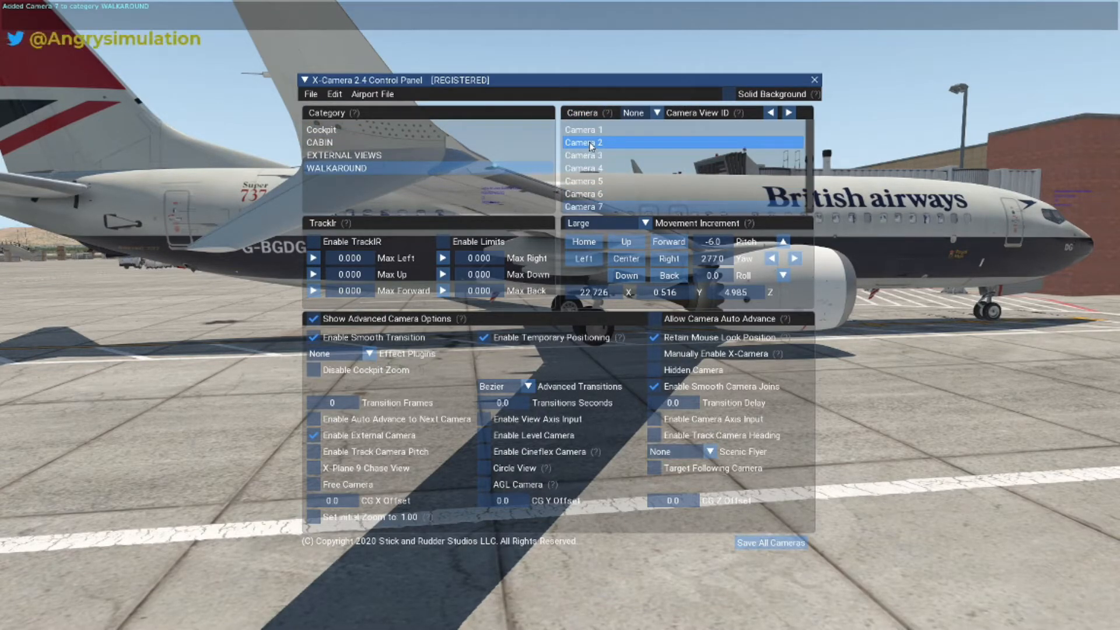
left_click(589, 142)
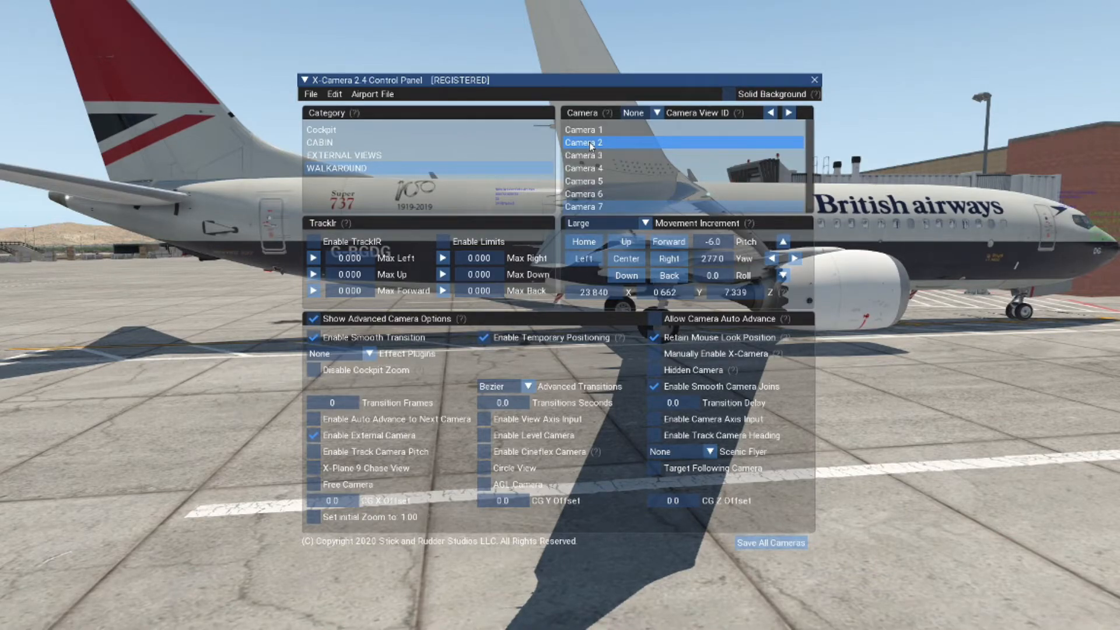
key("Left")
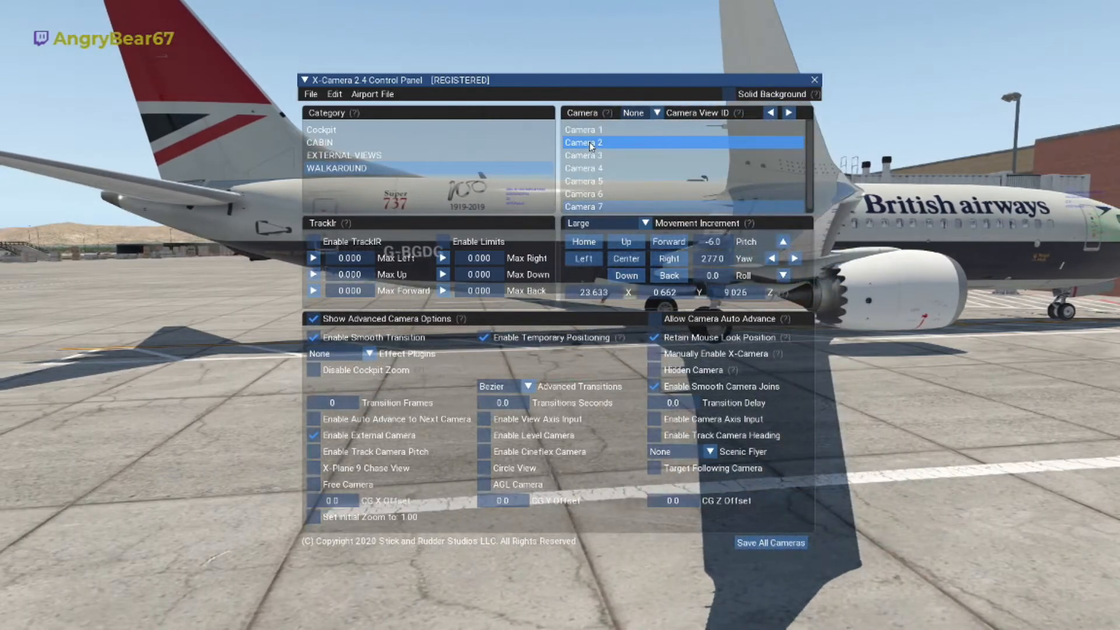
key("e")
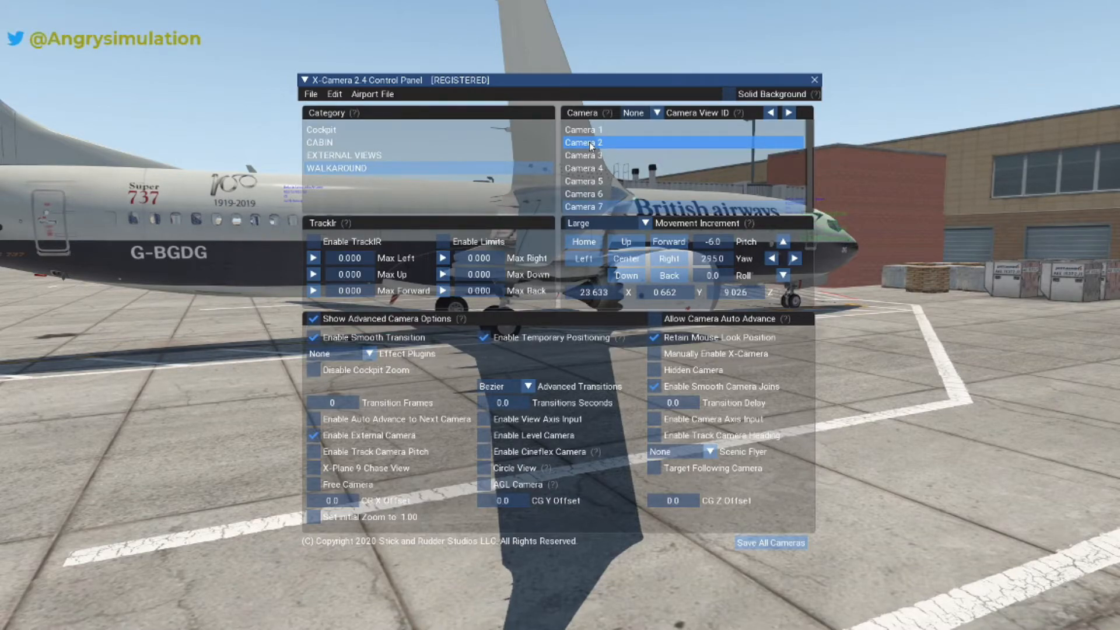
key("r")
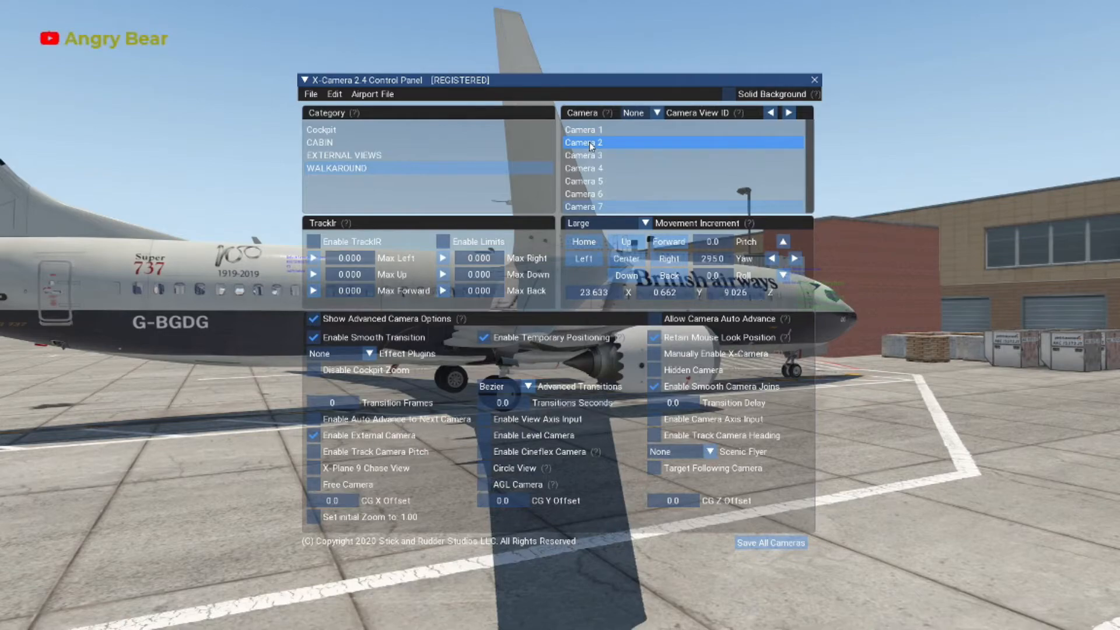
left_click(779, 543)
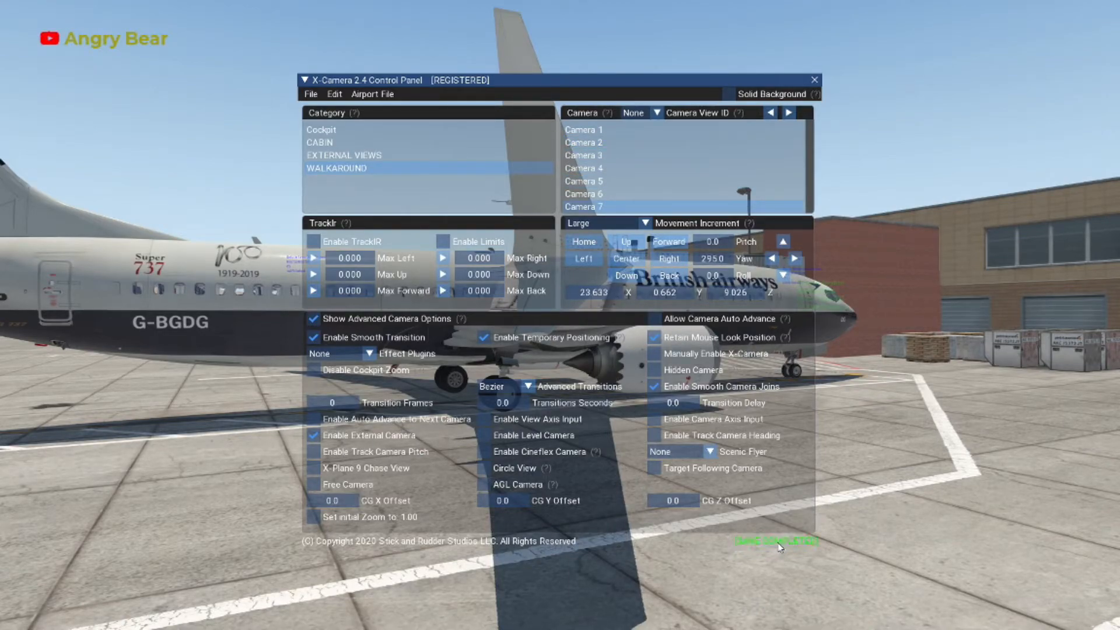
- Add an eighth camera behind the wing at about X 19.1, Z 12.0 with yaw 334 and pitch -7, and save all cameras
right_click(596, 126)
left_click(596, 130)
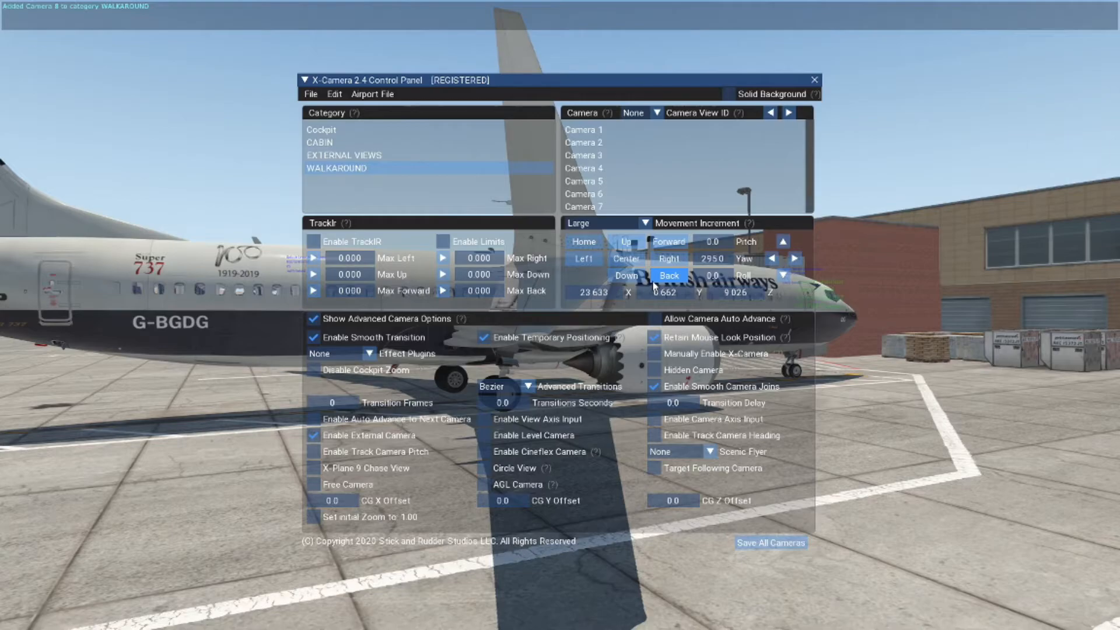
key("e")
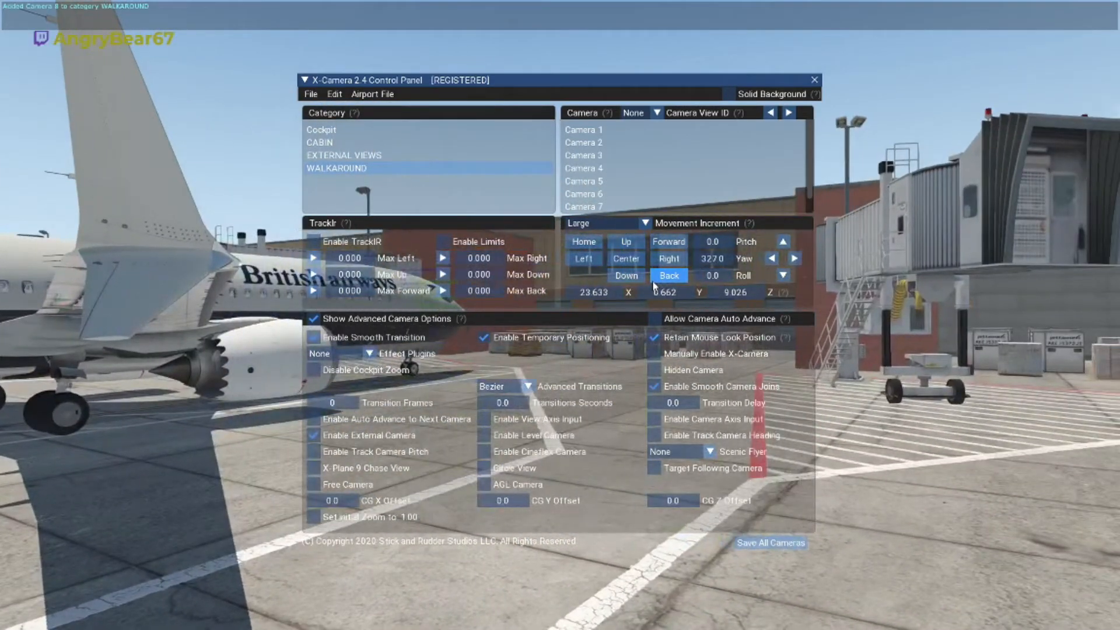
left_click(653, 281)
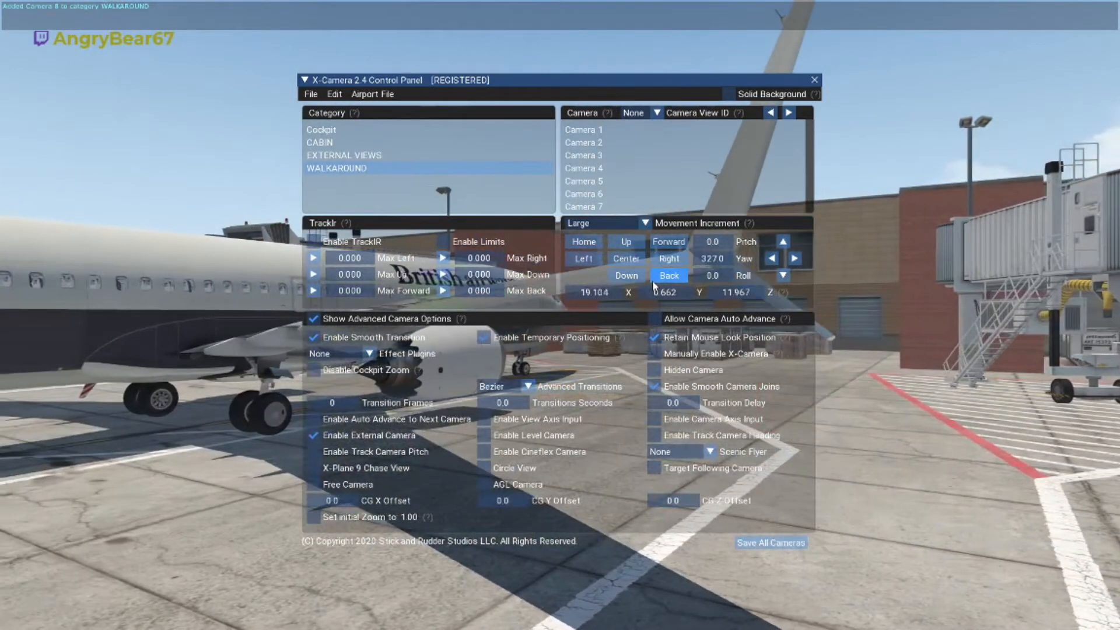
key("e")
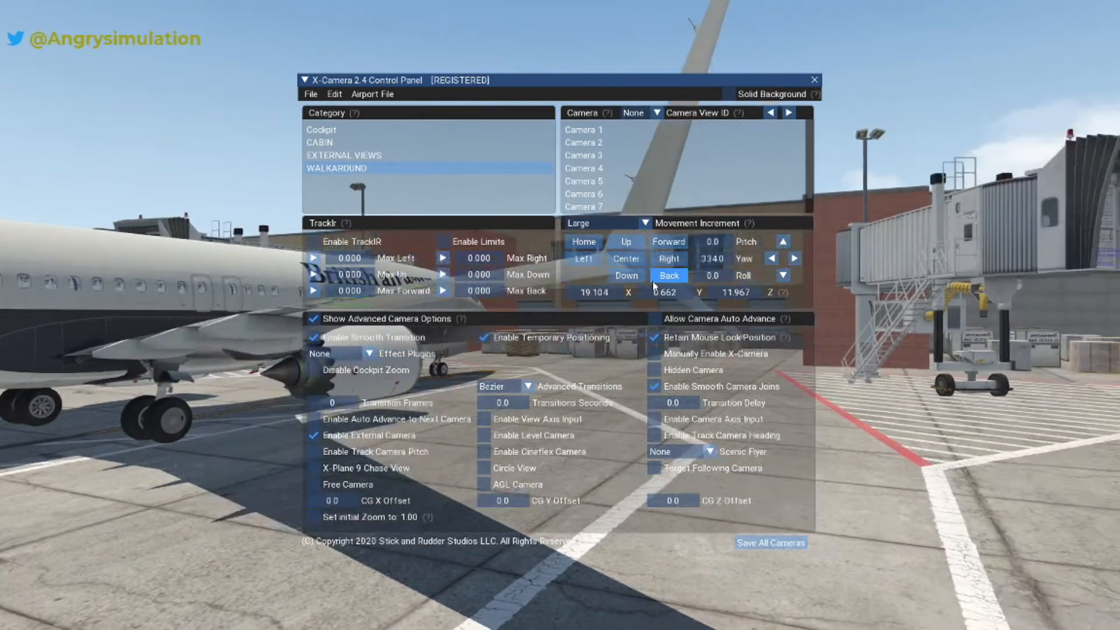
key("f")
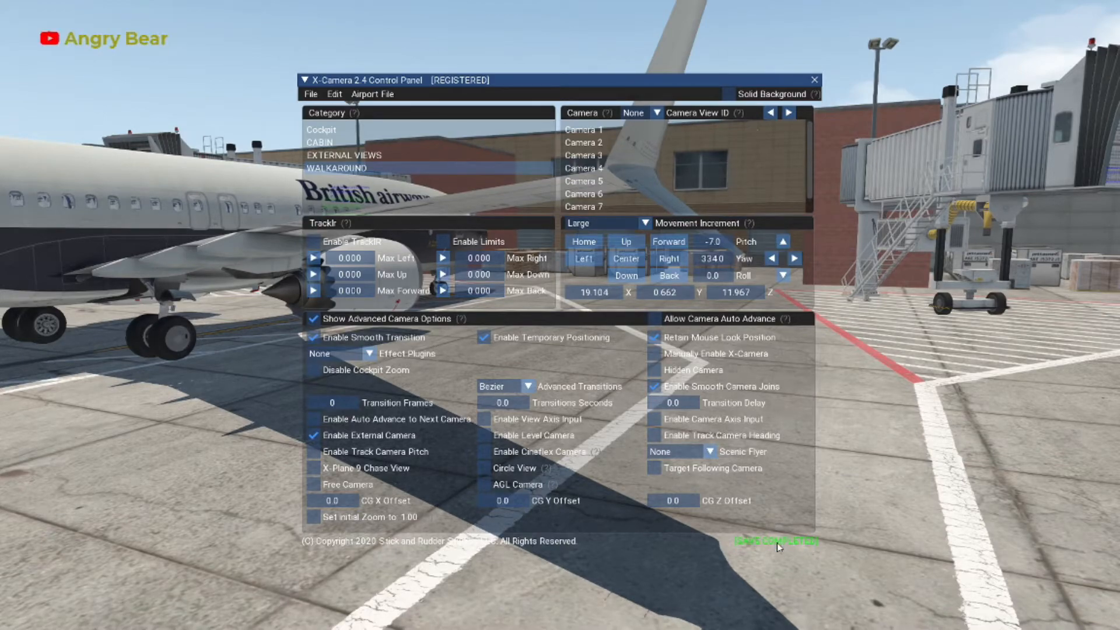
- Add a ninth camera and move it inboard behind the wing to the fuselage side, at about X 4.7, Z 9.9
left_click(587, 114)
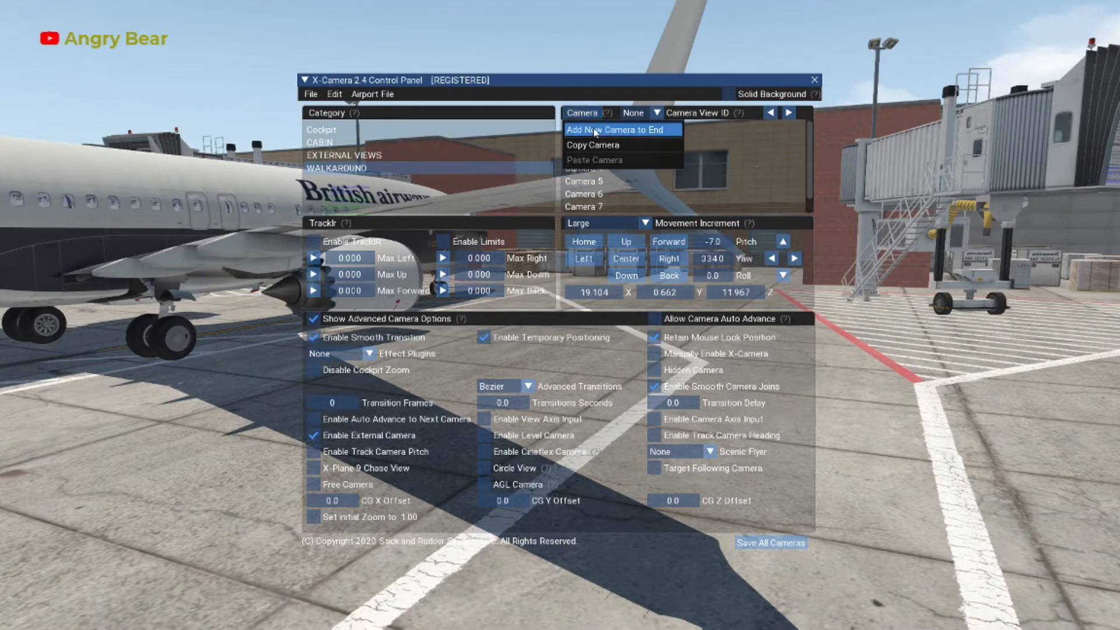
left_click(595, 130)
key("e")
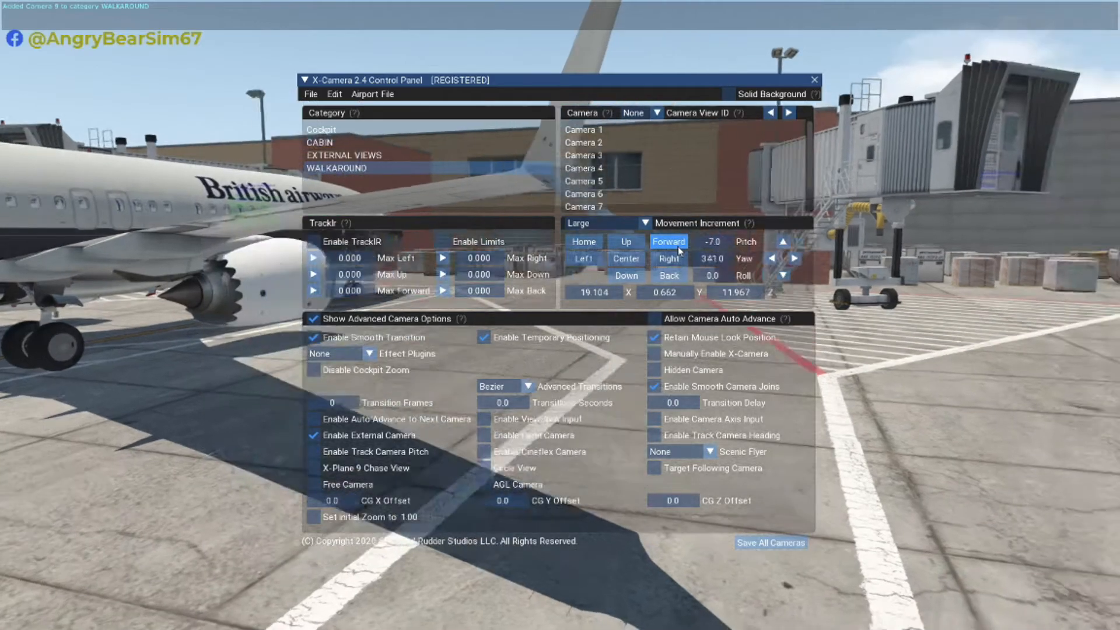
key("Left")
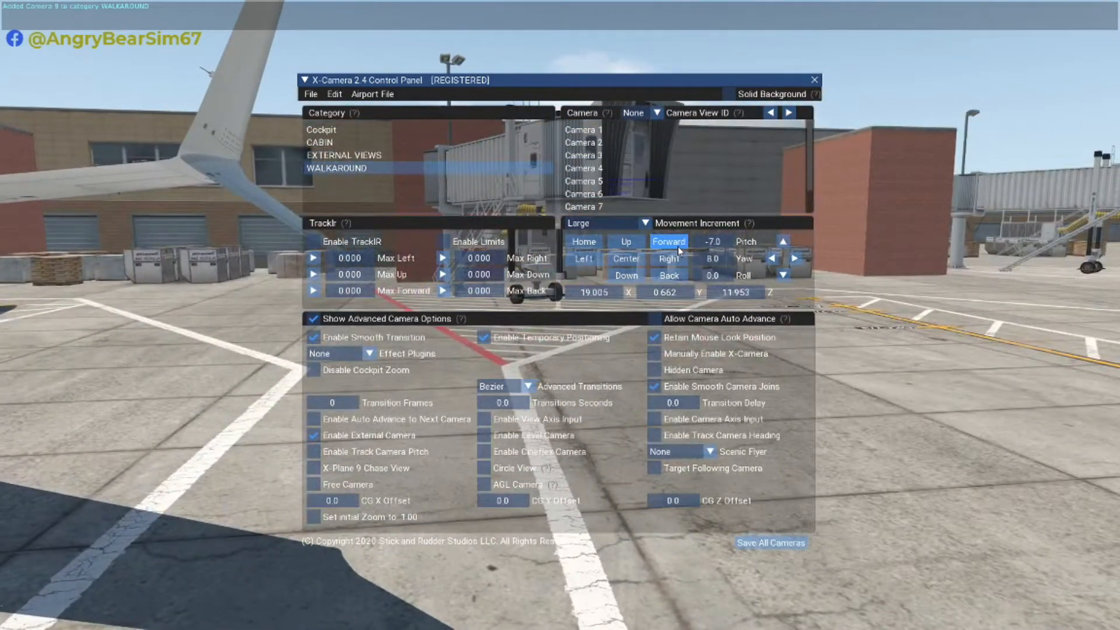
key("Left")
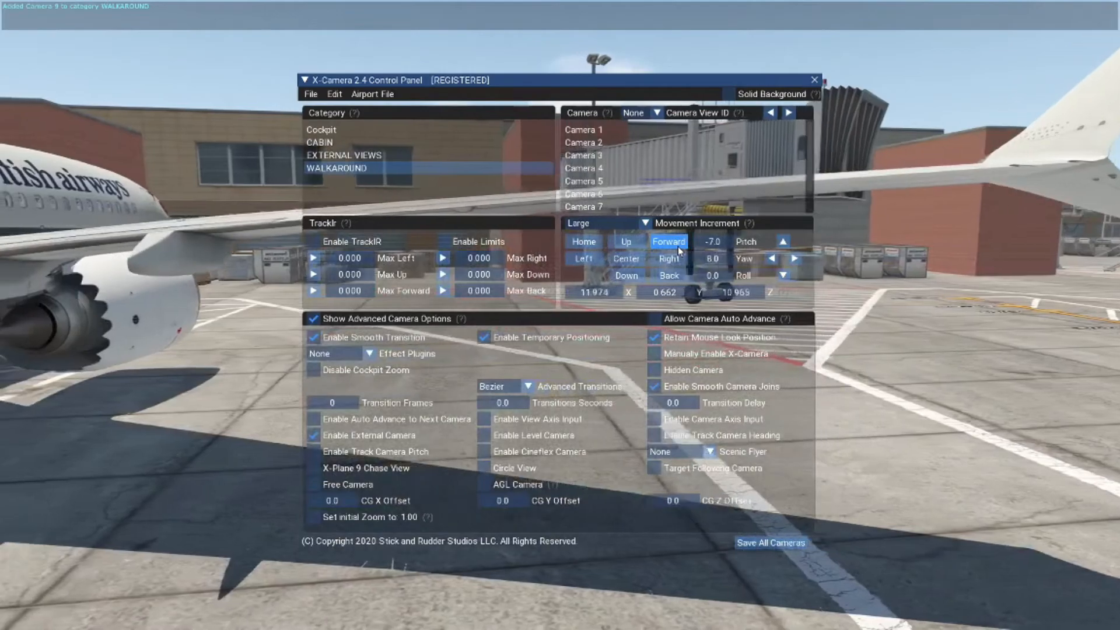
key("Left")
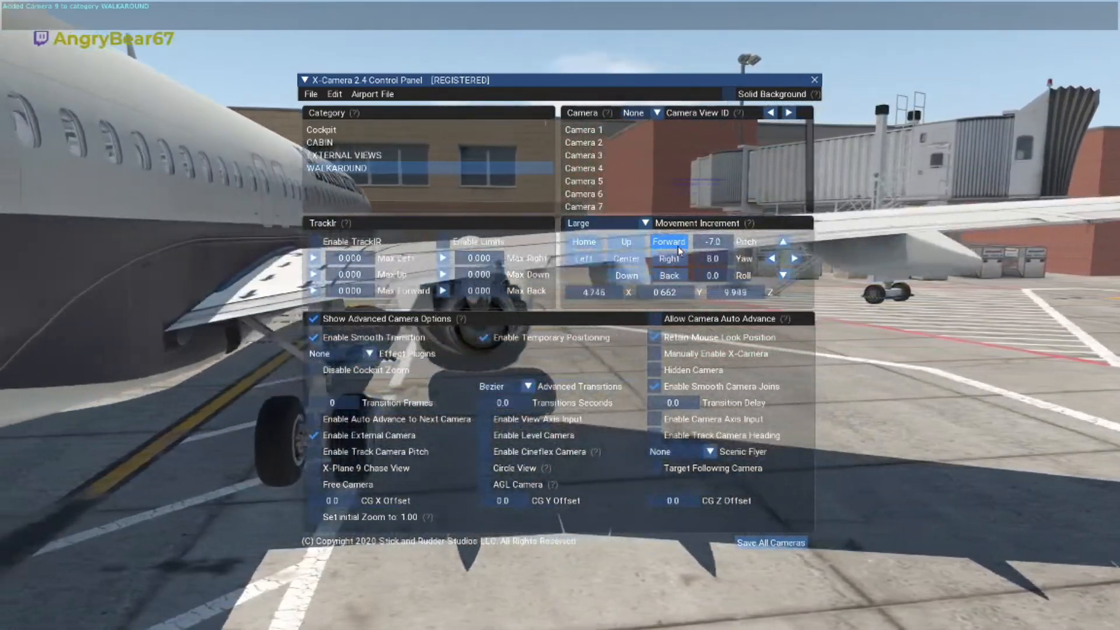
- Aim the ninth camera at the main landing gear with yaw about 321, lower it to about Y -0.13, and save all cameras
key("q")
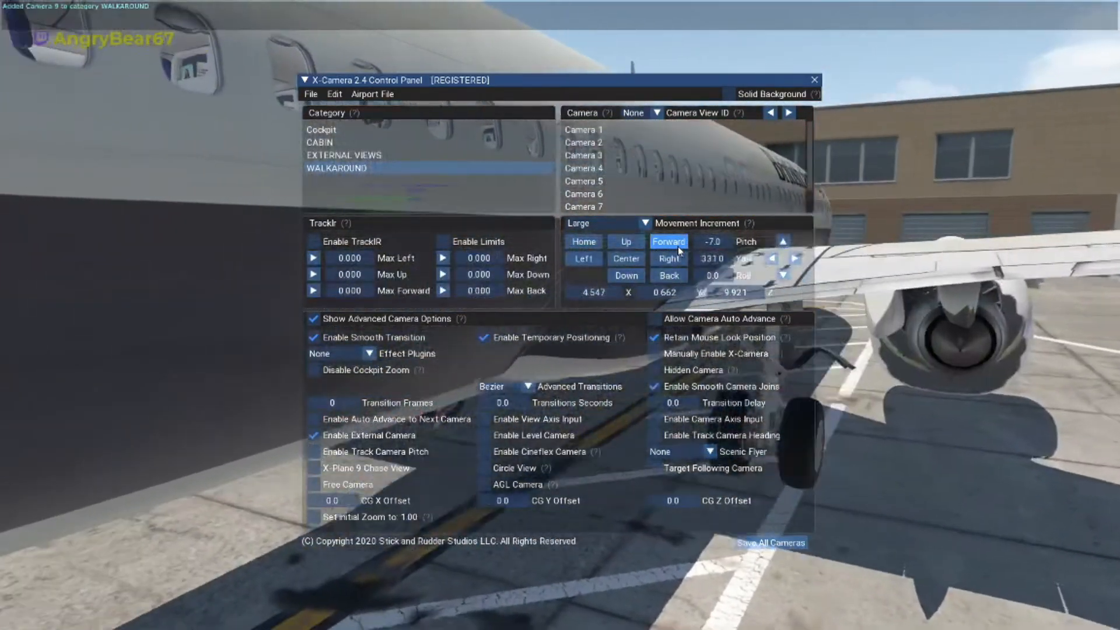
key("Down")
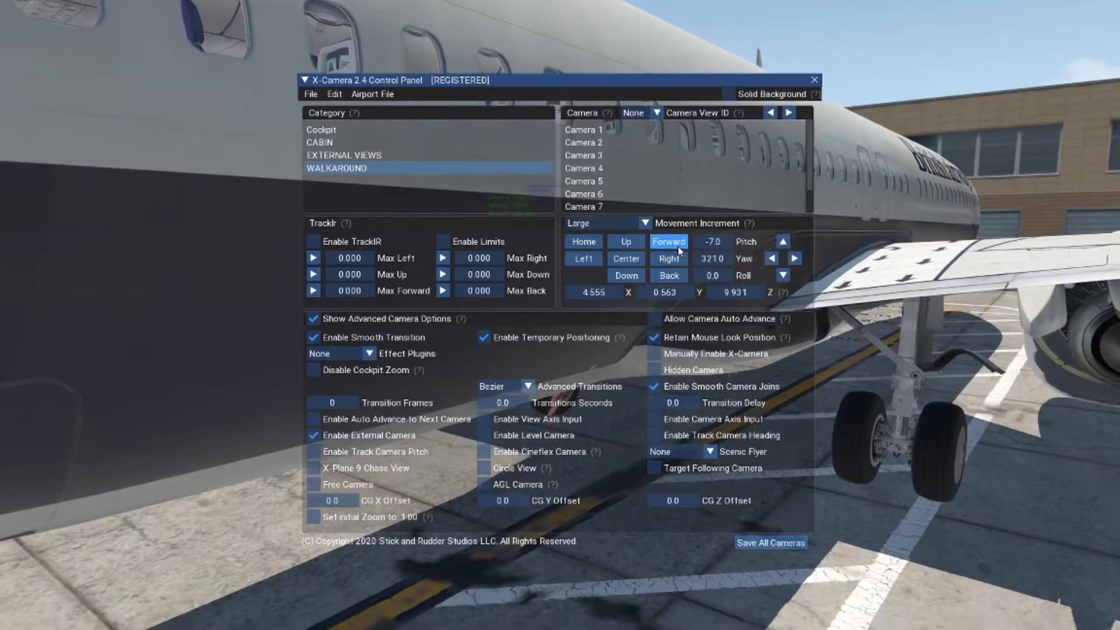
key("Up")
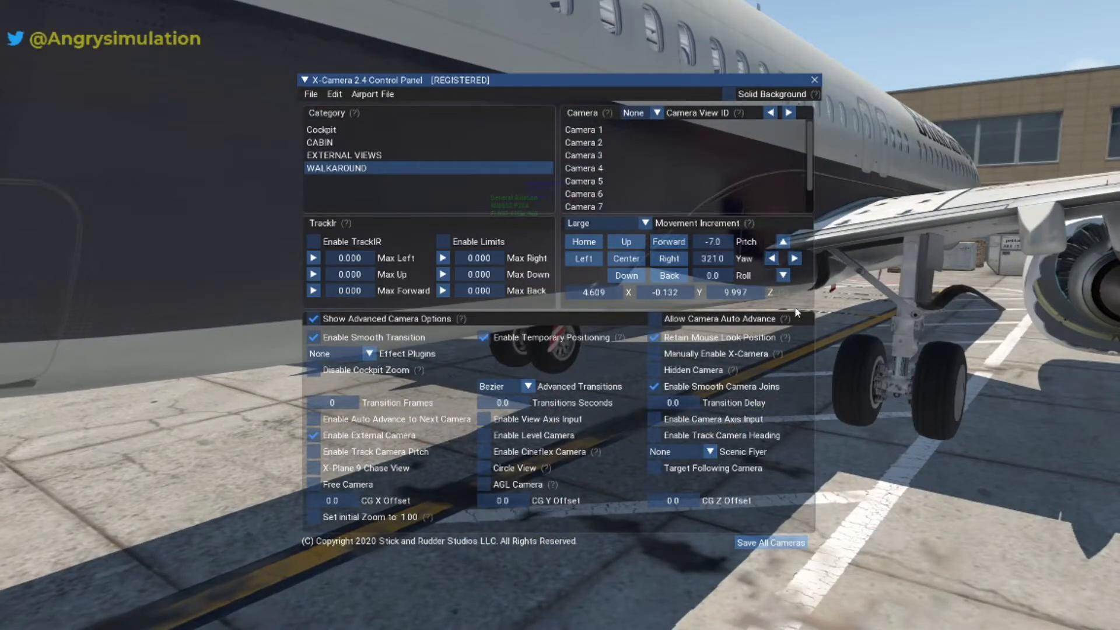
left_click(761, 544)
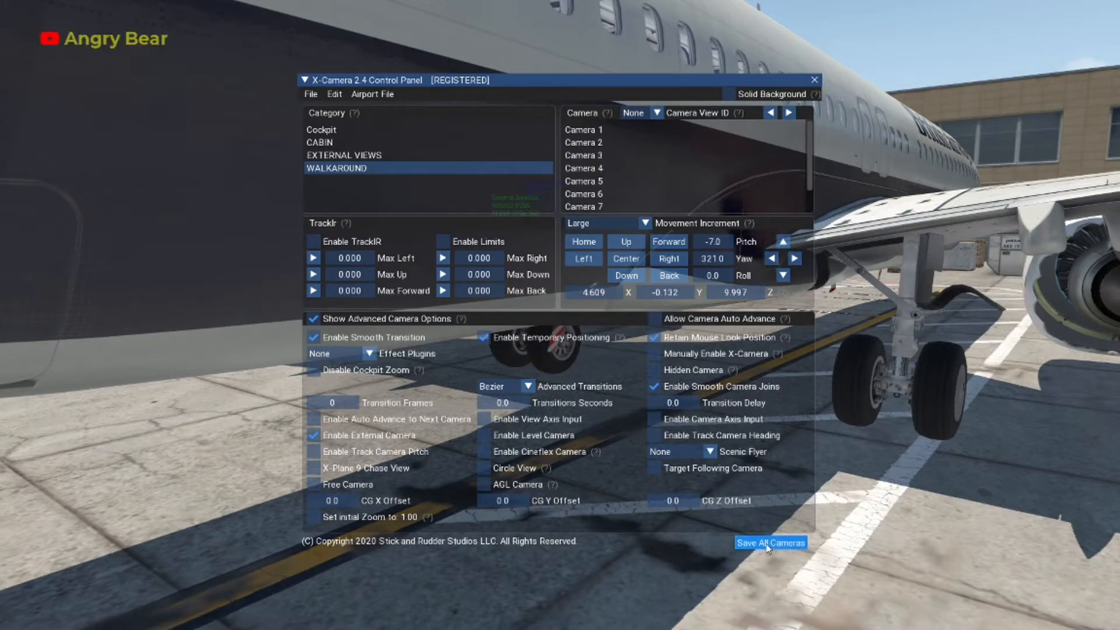
- Add a tenth camera beside the tail at about X 7.7, Z 28.1 with yaw 328 and pitch 17, and save all cameras
left_click(598, 113)
left_click(610, 129)
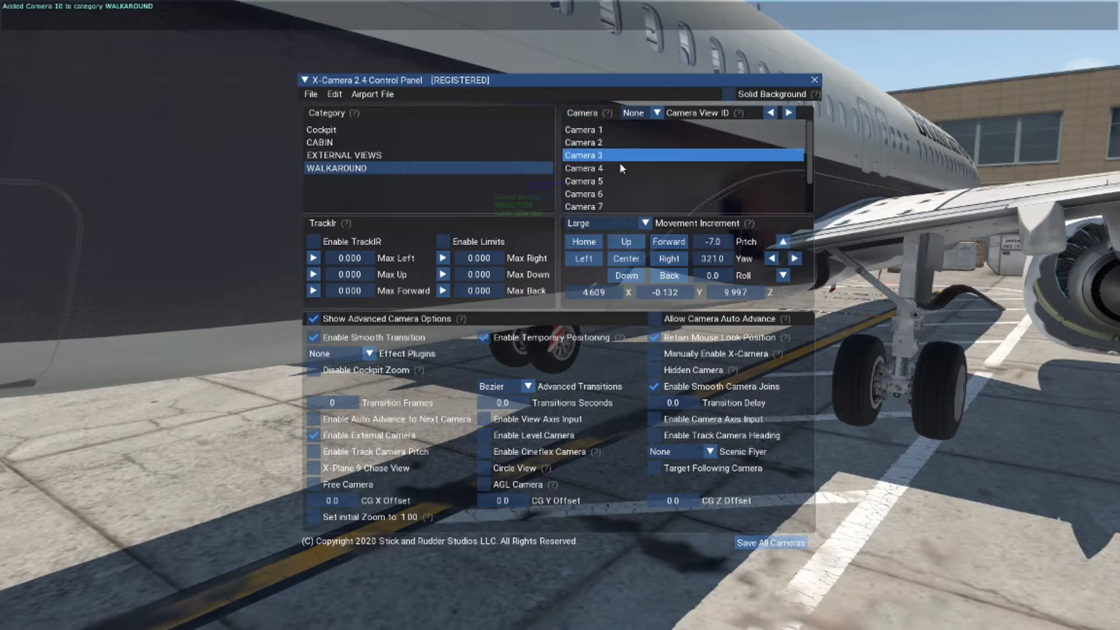
left_click(659, 182)
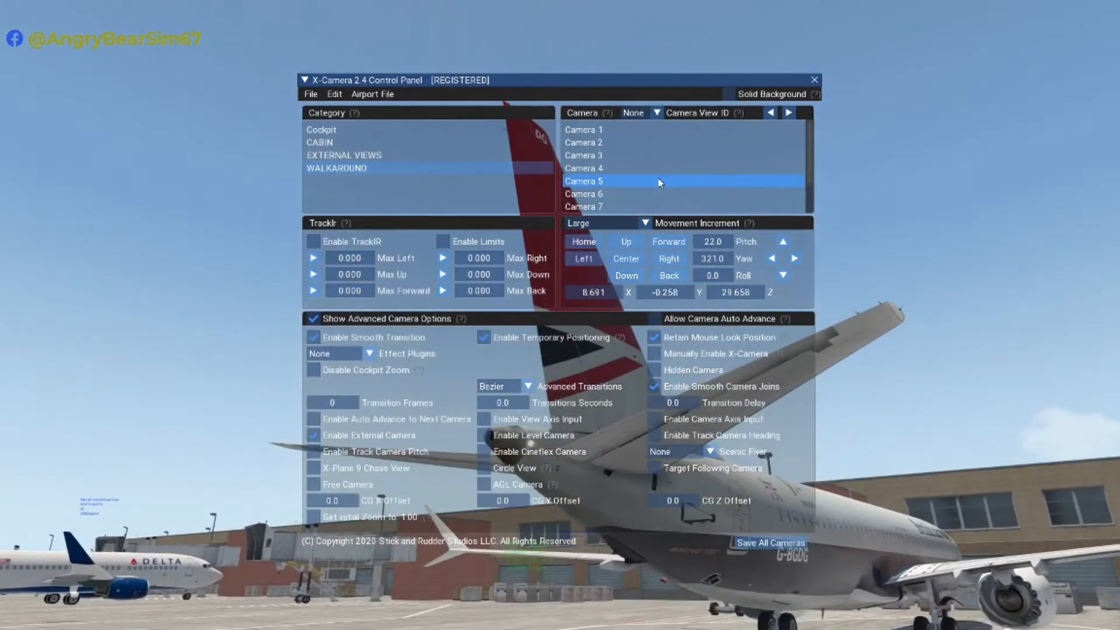
key("e")
key("f")
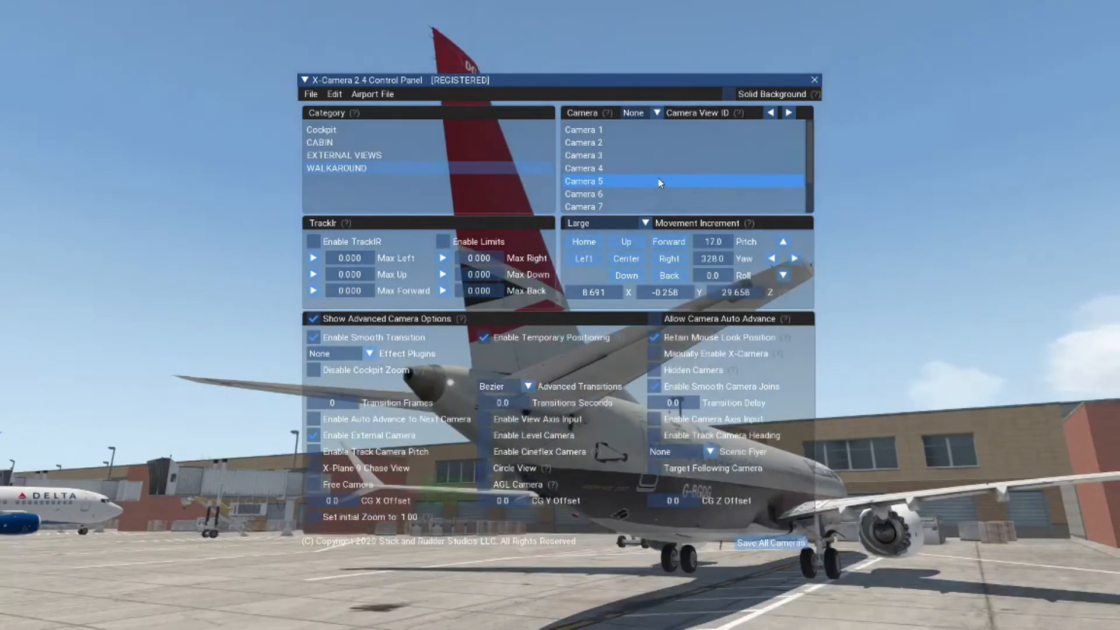
left_click(623, 192)
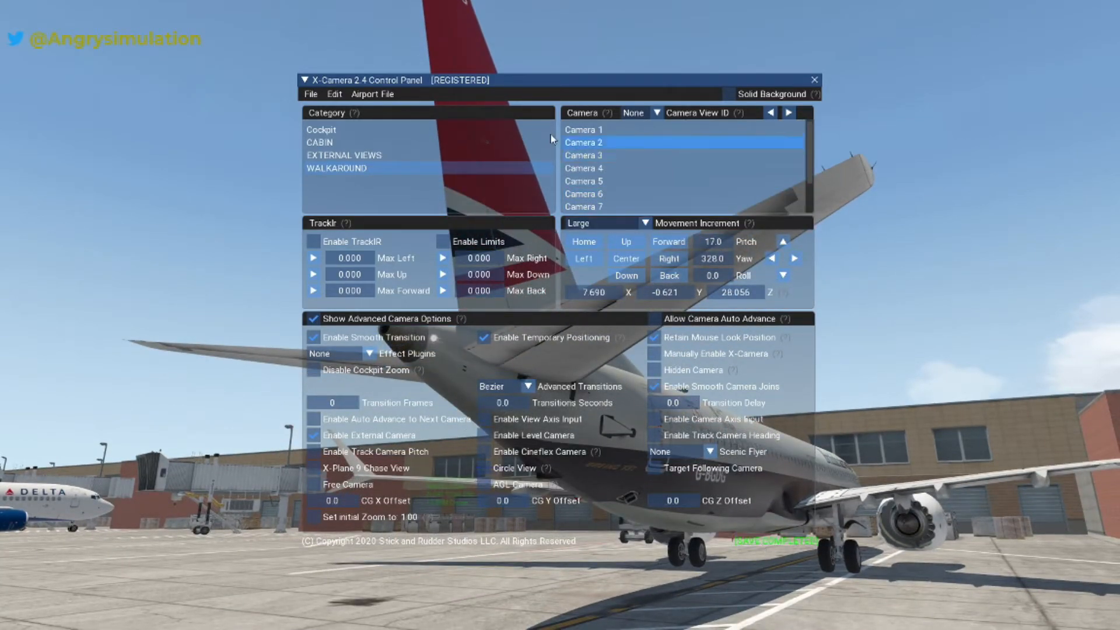
- Add an eleventh camera and move it around behind the tail to about X -5.9, Y -0.86, Z 31.6
left_click(592, 114)
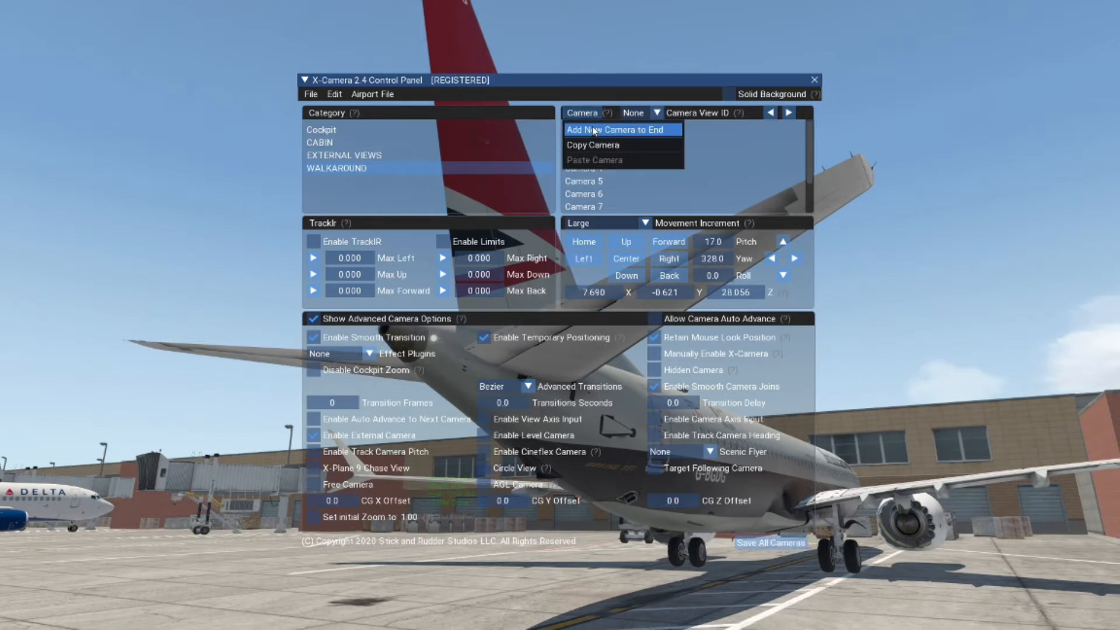
left_click(594, 129)
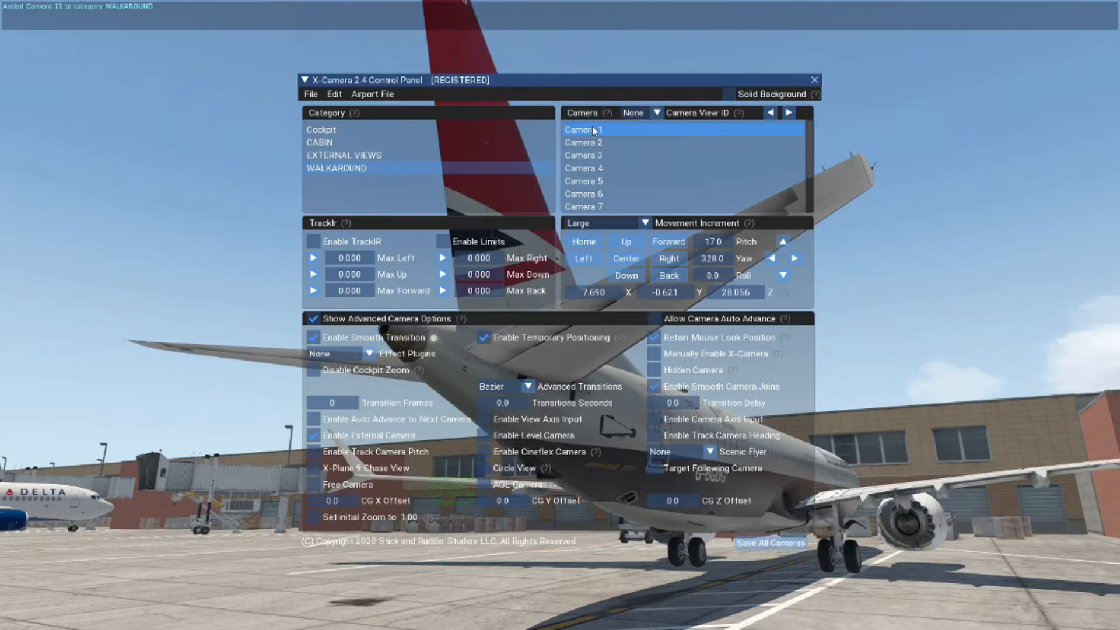
left_click(607, 173)
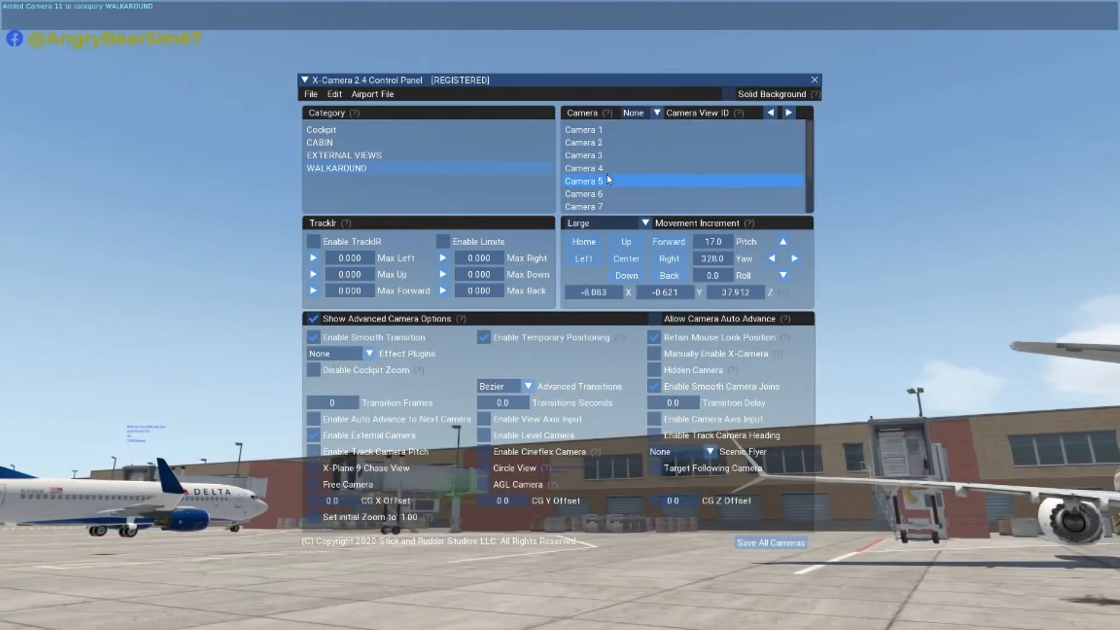
key("e")
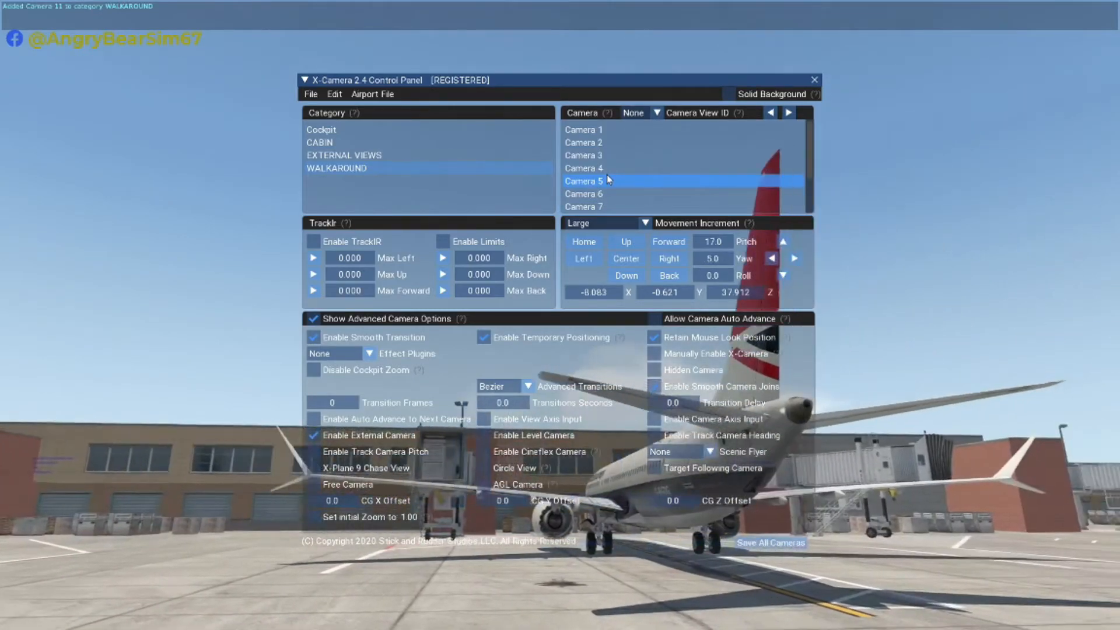
key("f")
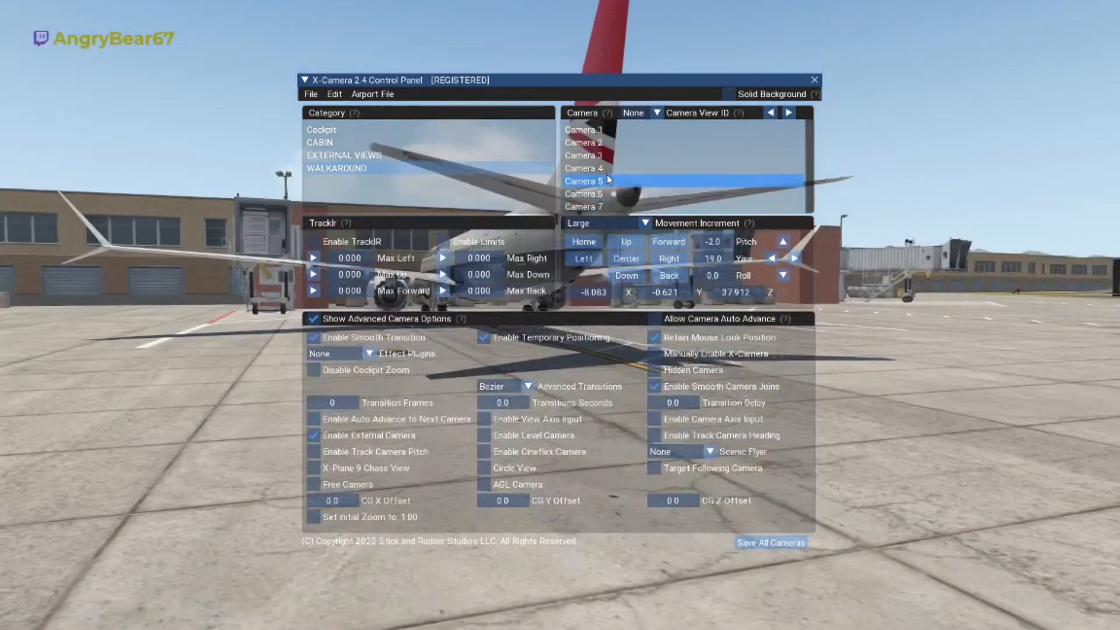
key("period")
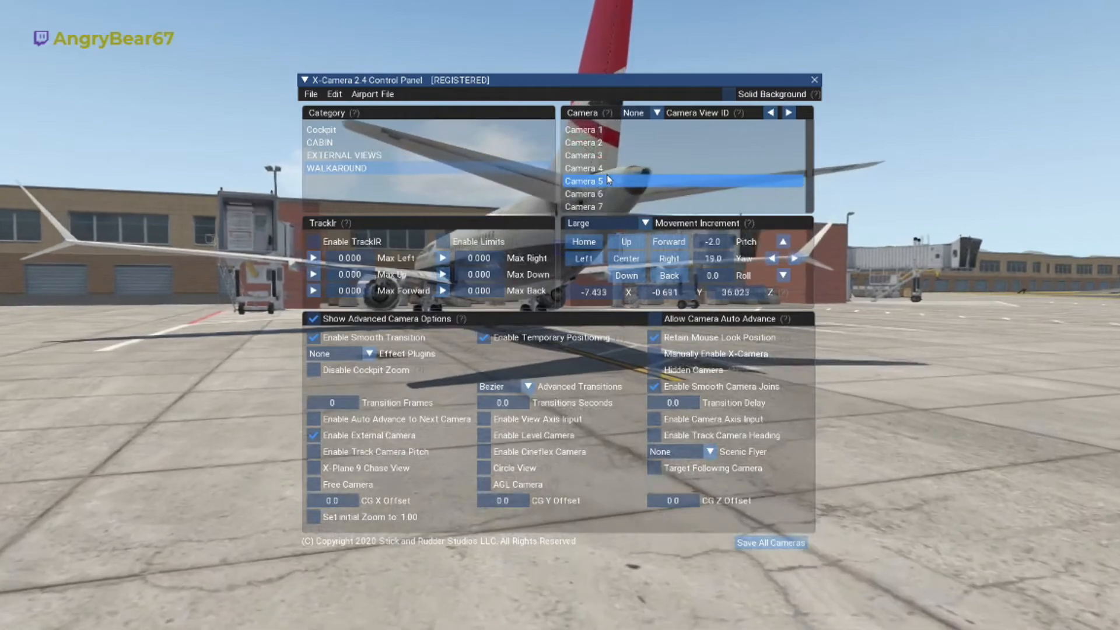
key("period")
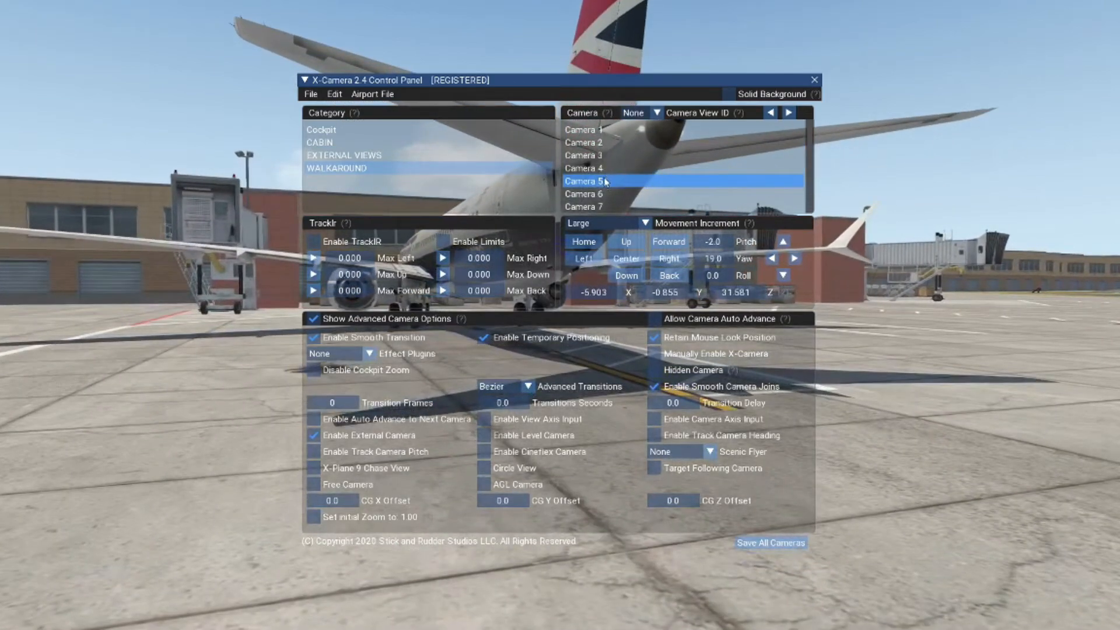
- Aim the eleventh camera up at the tail with yaw 12 and pitch 18, and save all cameras
key("q")
key("r")
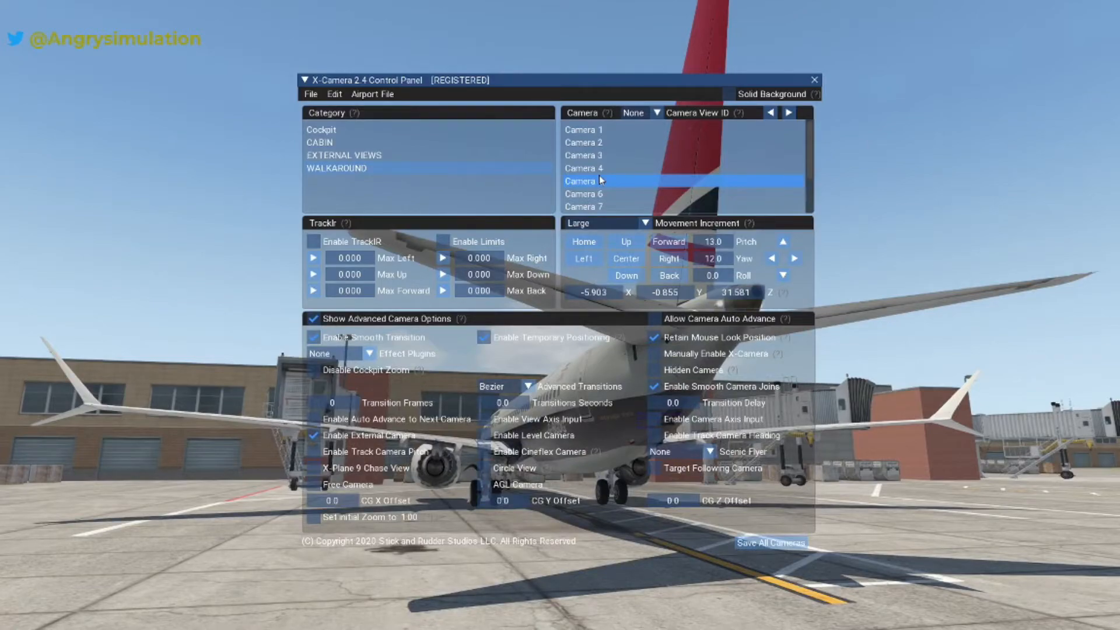
key("r")
left_click(771, 543)
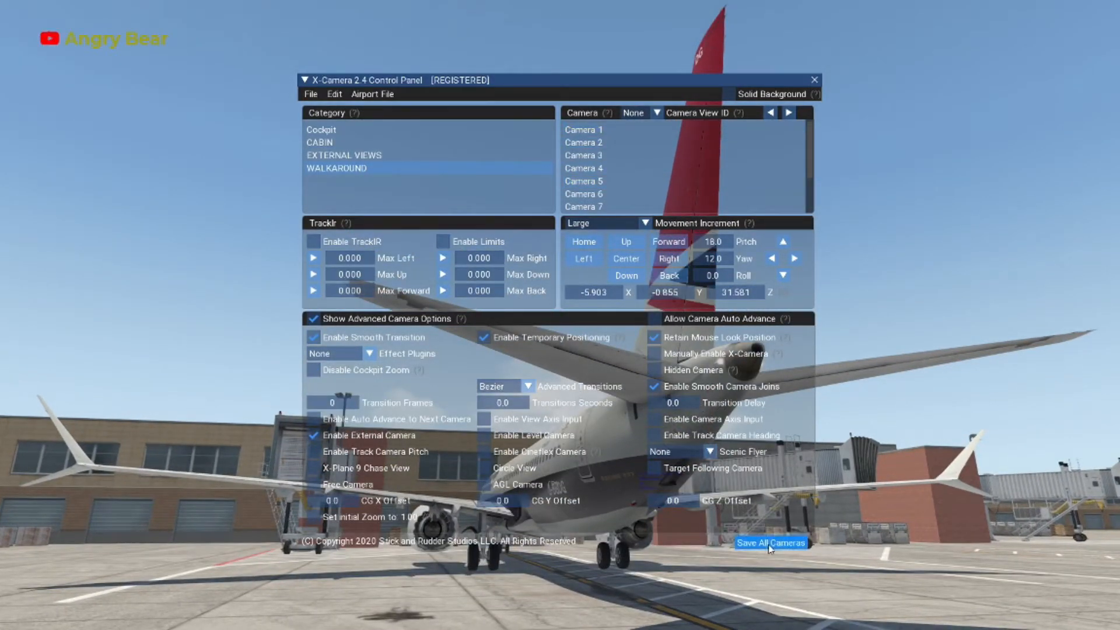
- Add a twelfth camera, level it to pitch 2, and move it forward under the tail to about X -4.5, Y -1.1, Z 24.3
left_click(583, 112)
left_click(589, 128)
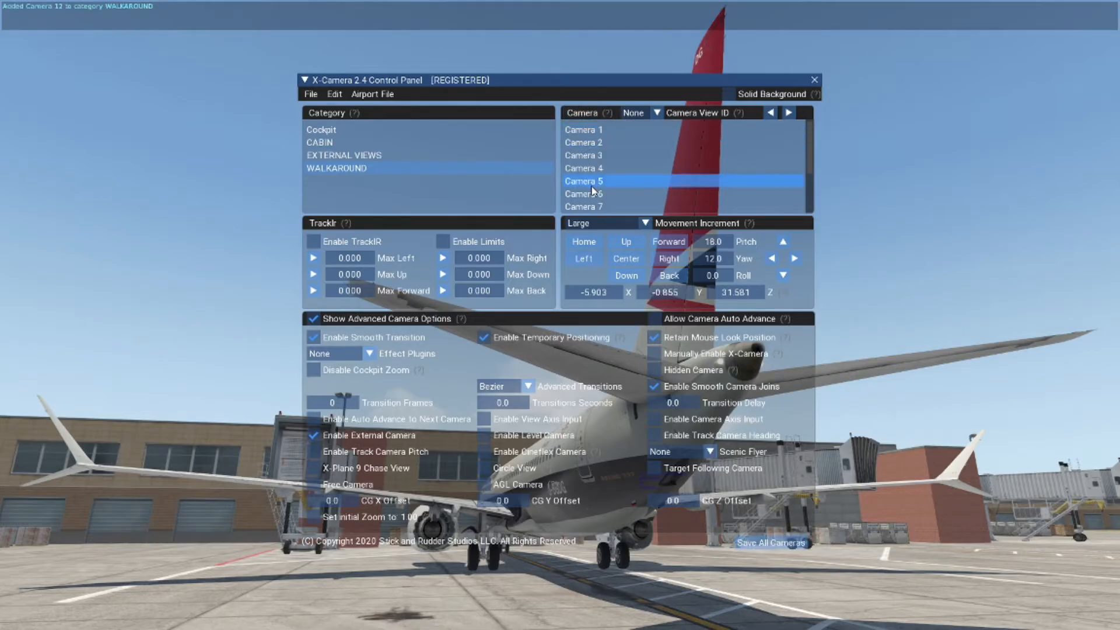
key("f")
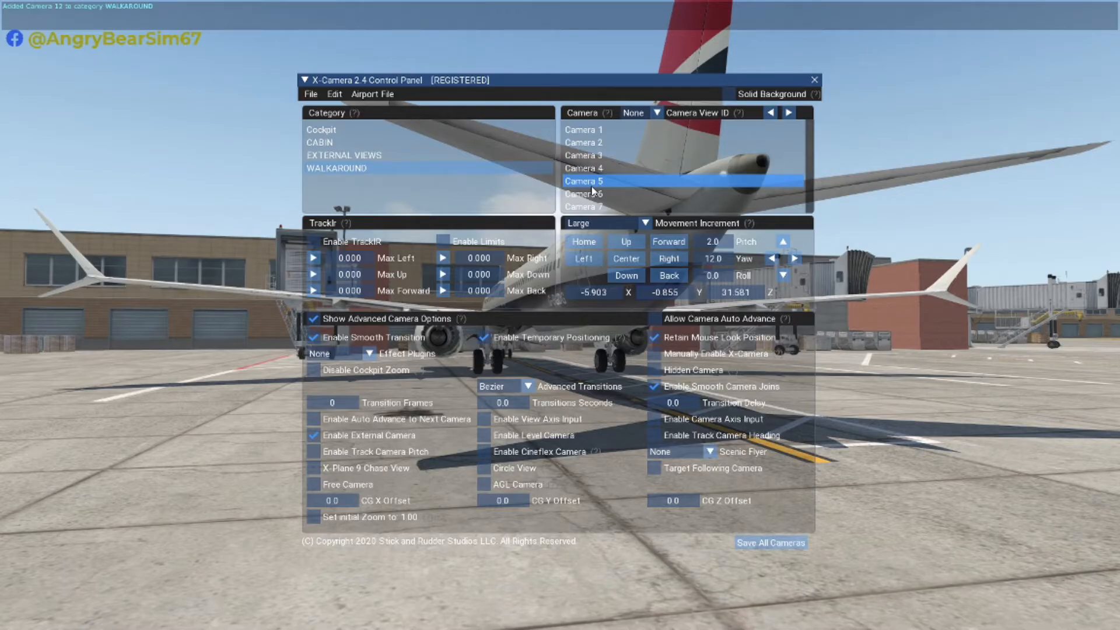
key("period")
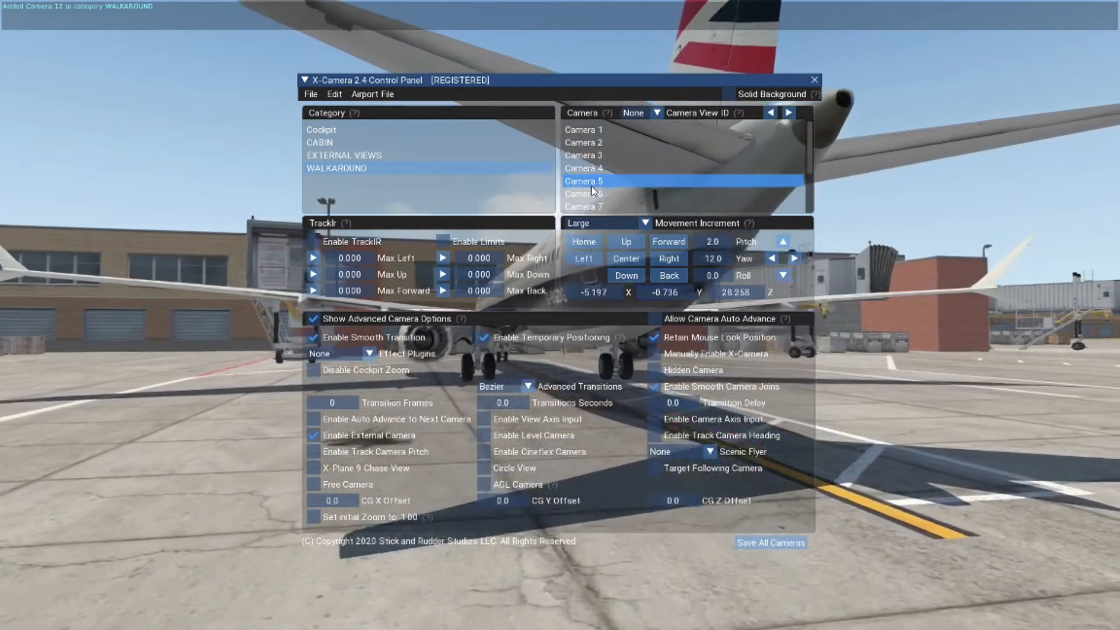
key("period")
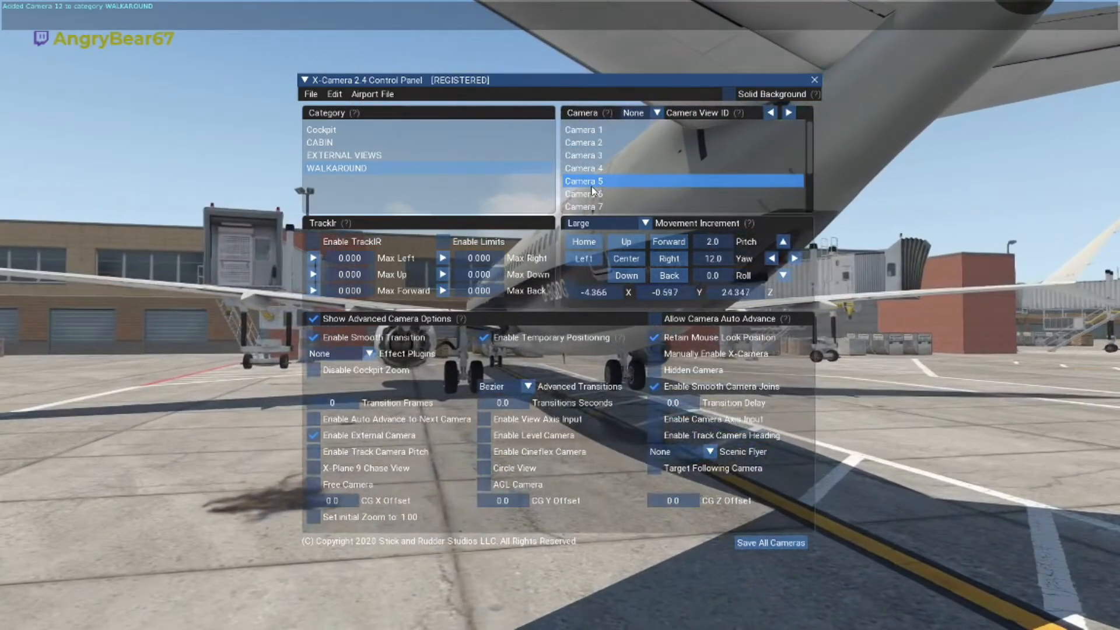
key("Down")
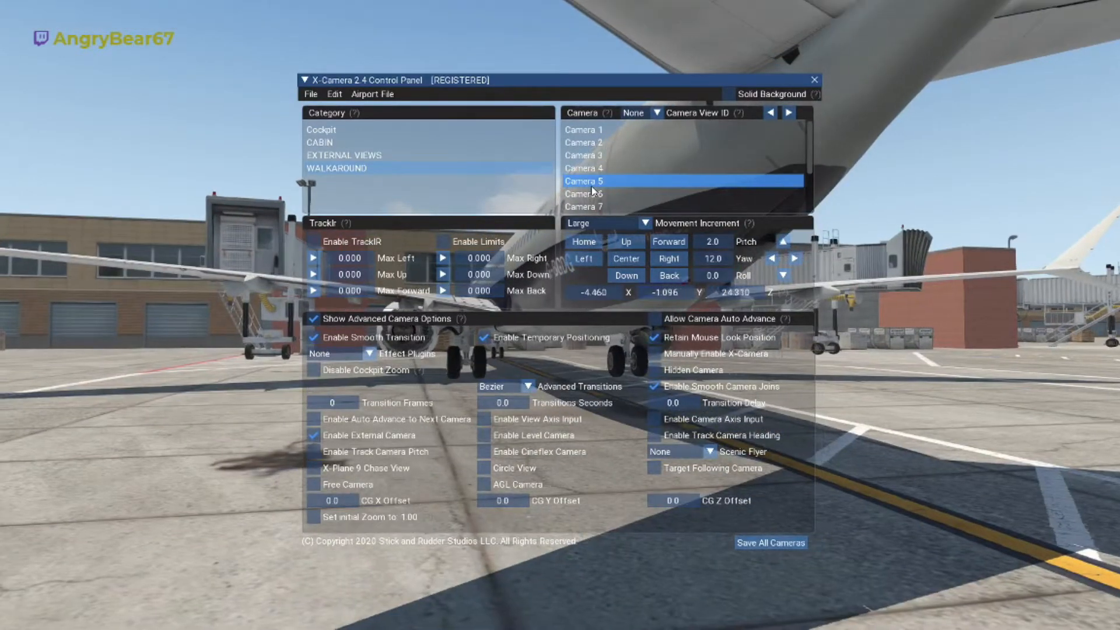
- Move the twelfth camera forward along the fuselage to the main landing gear, at about X -4.2, Y -1.4, Z 9.1, and save all cameras
key("period")
key("Left")
key("period")
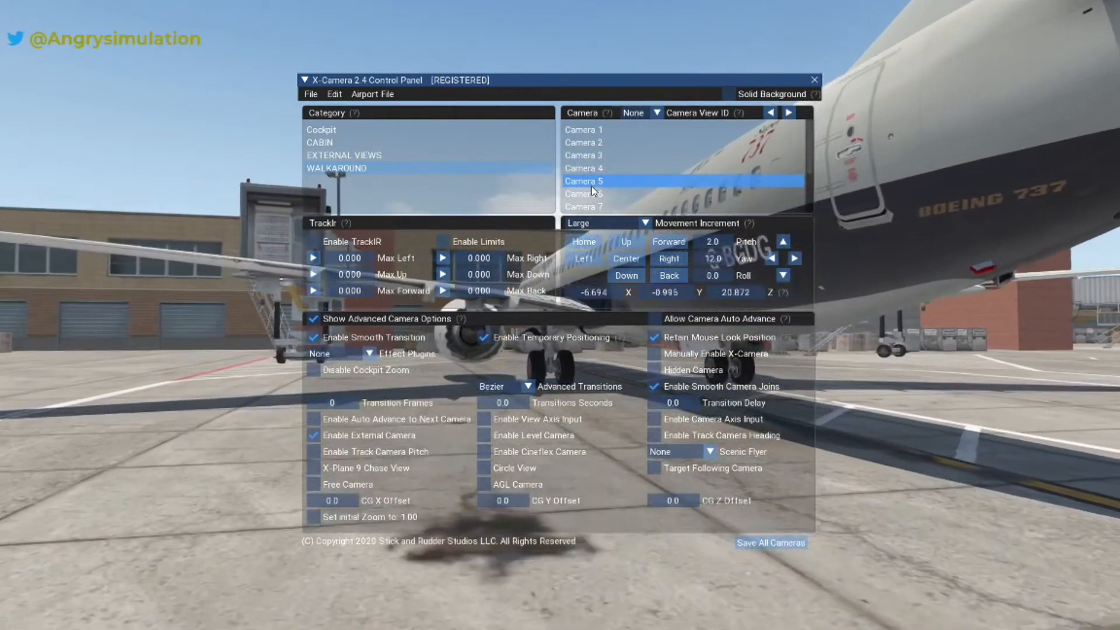
key("period")
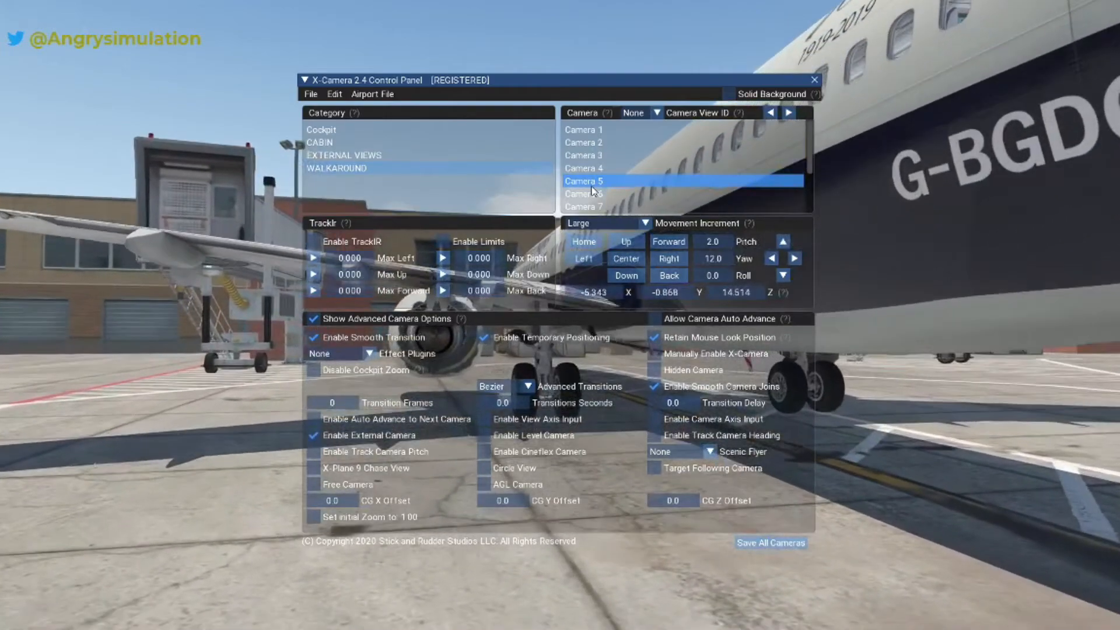
key("period")
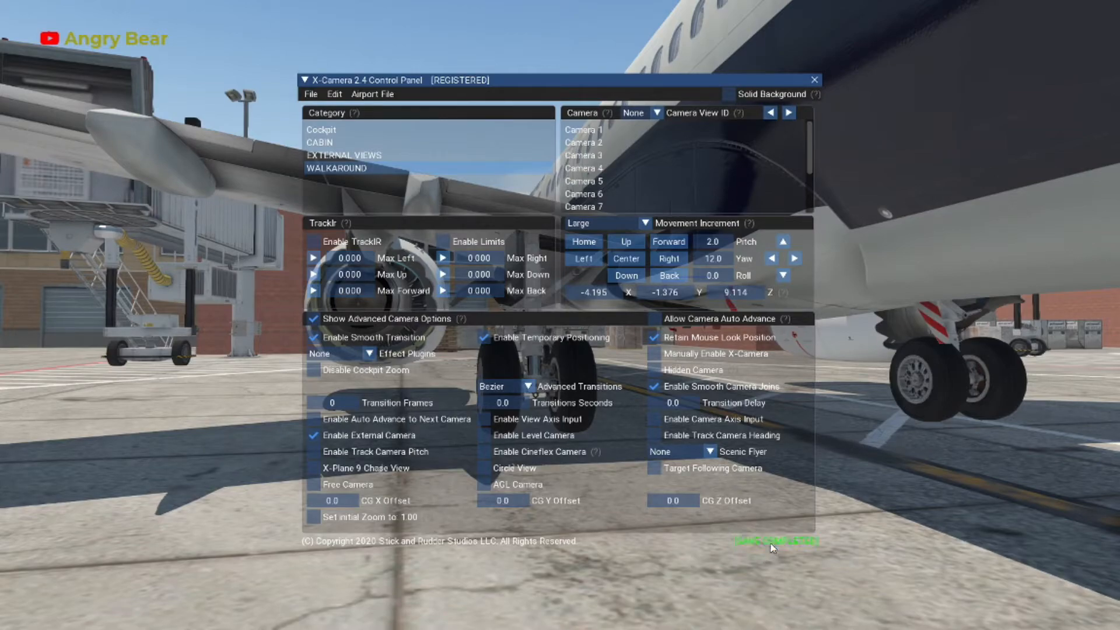
- Add a thirteenth camera behind the wingtip at about X -21.7, Z 9.5 with yaw 54 and pitch 22, and save all cameras
right_click(566, 125)
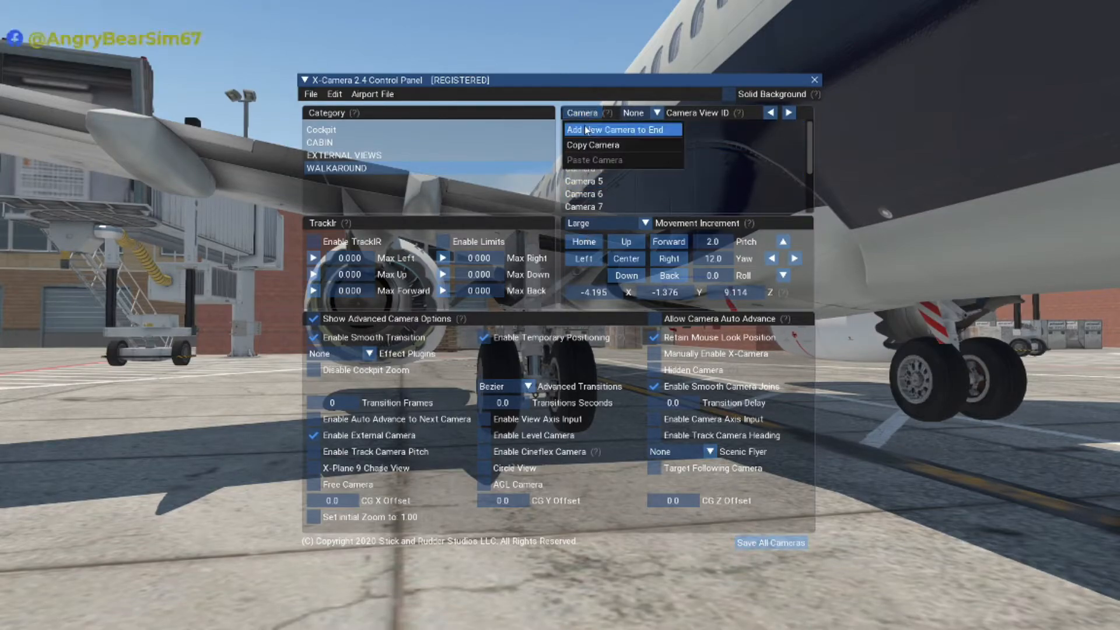
left_click(588, 130)
left_click(590, 169)
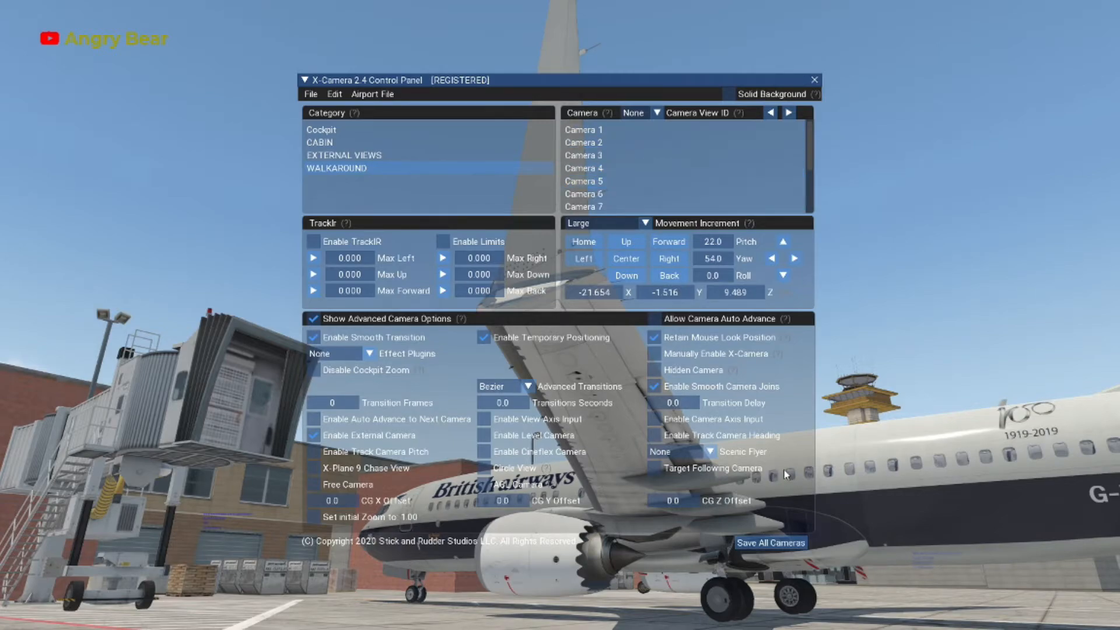
left_click(782, 544)
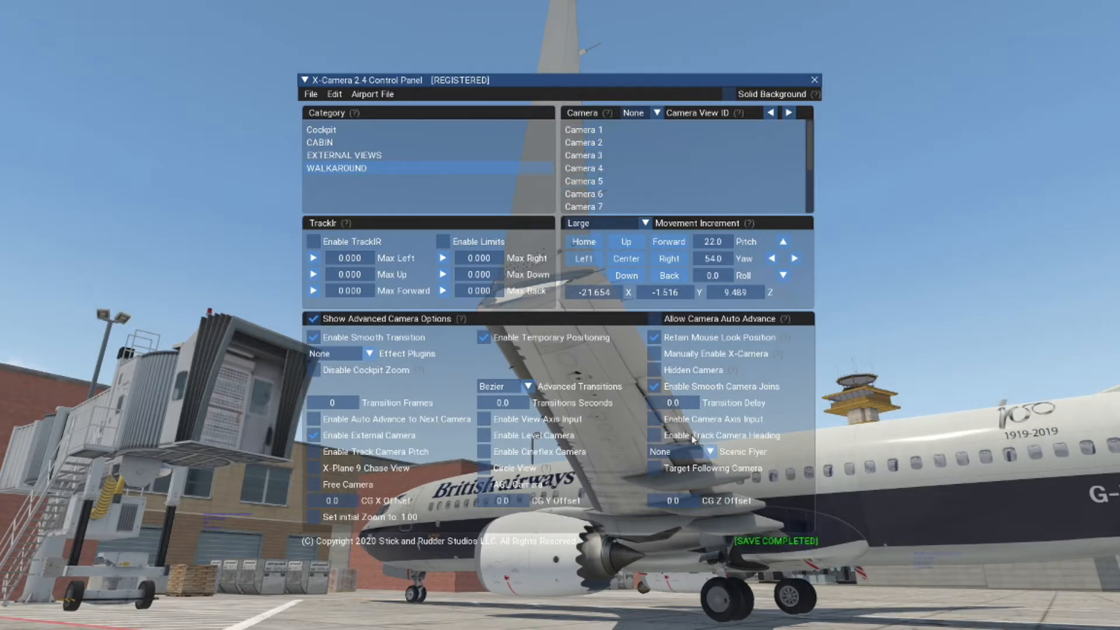
- Add a fourteenth camera off the wingtip at about X -24.4, Z 2.9 with yaw 96 and pitch 3, and save all cameras
left_click(581, 113)
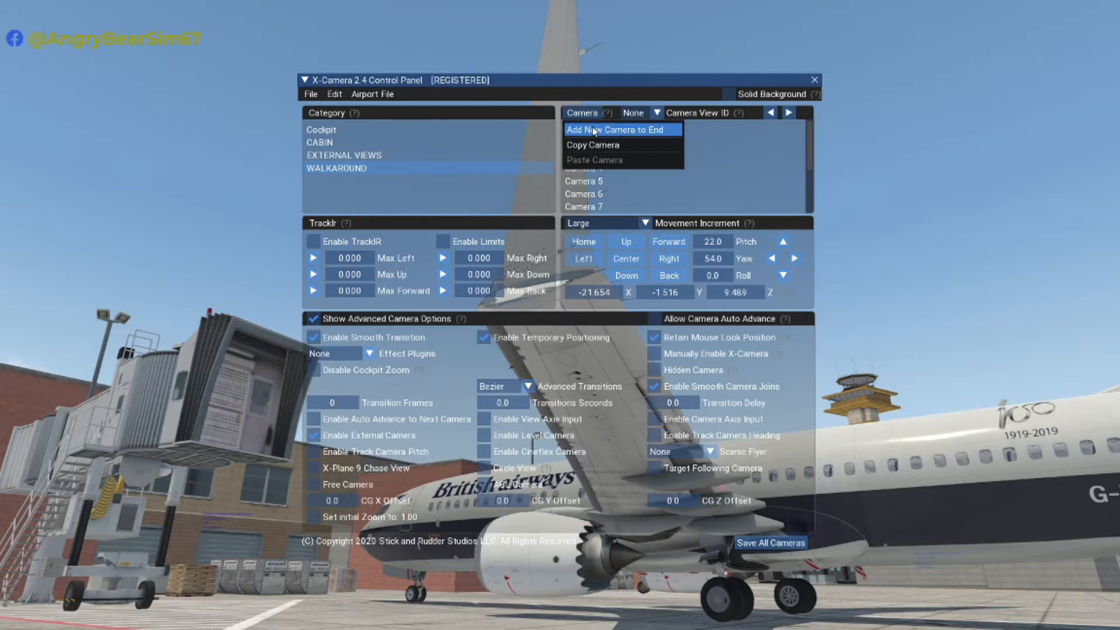
left_click(594, 131)
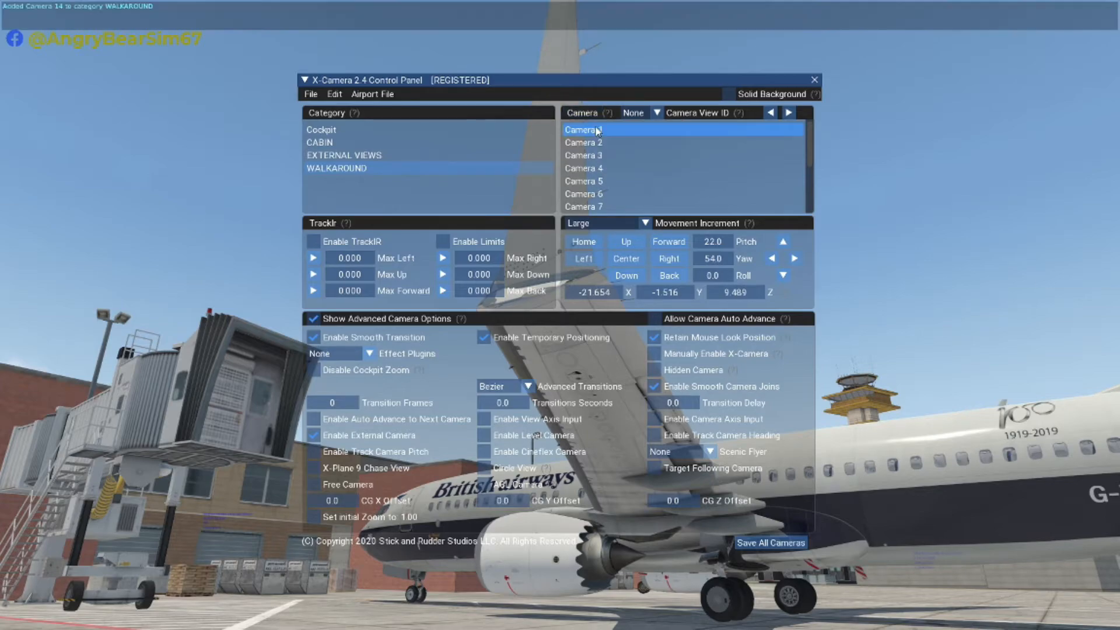
left_click(624, 181)
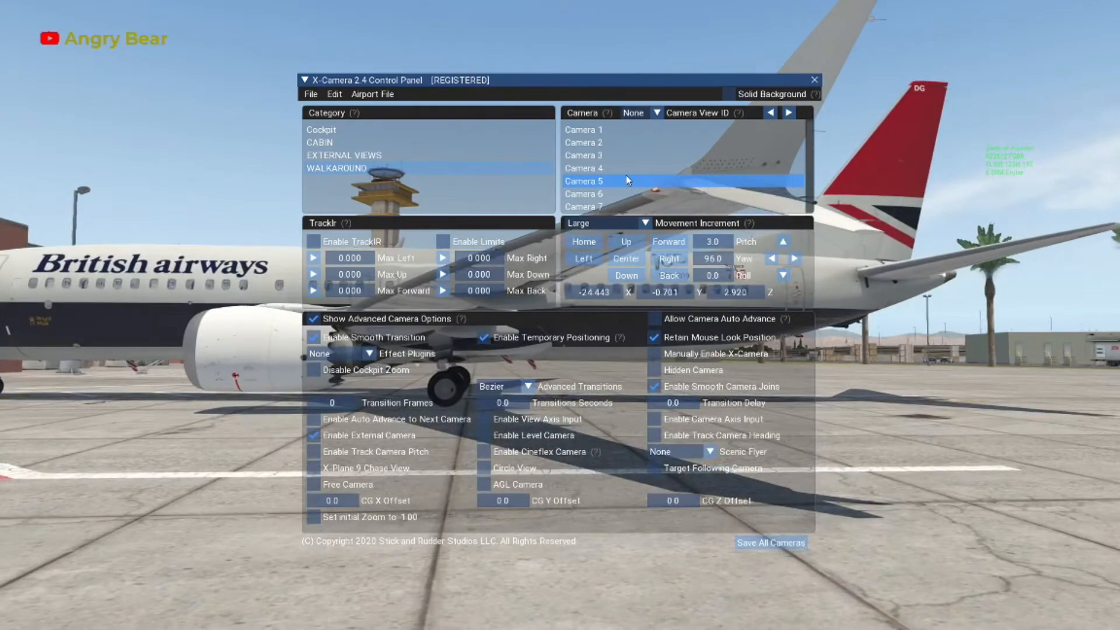
left_click(770, 546)
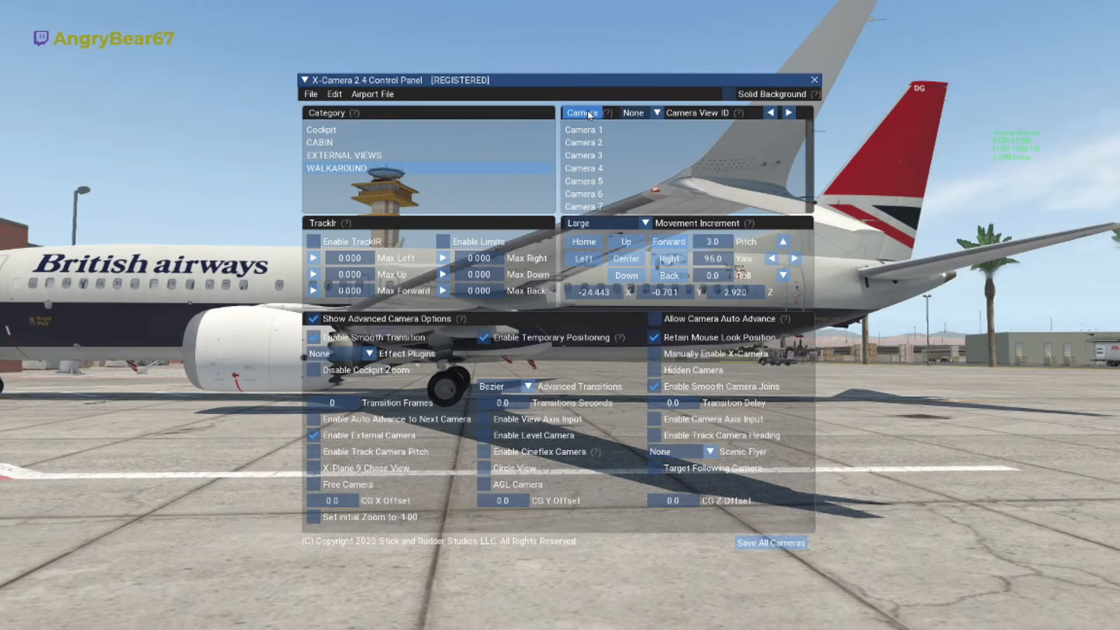
- Add a fifteenth camera, turn it to yaw 139, and move it past the engine to about X -7.7, Z -11.6
left_click(589, 114)
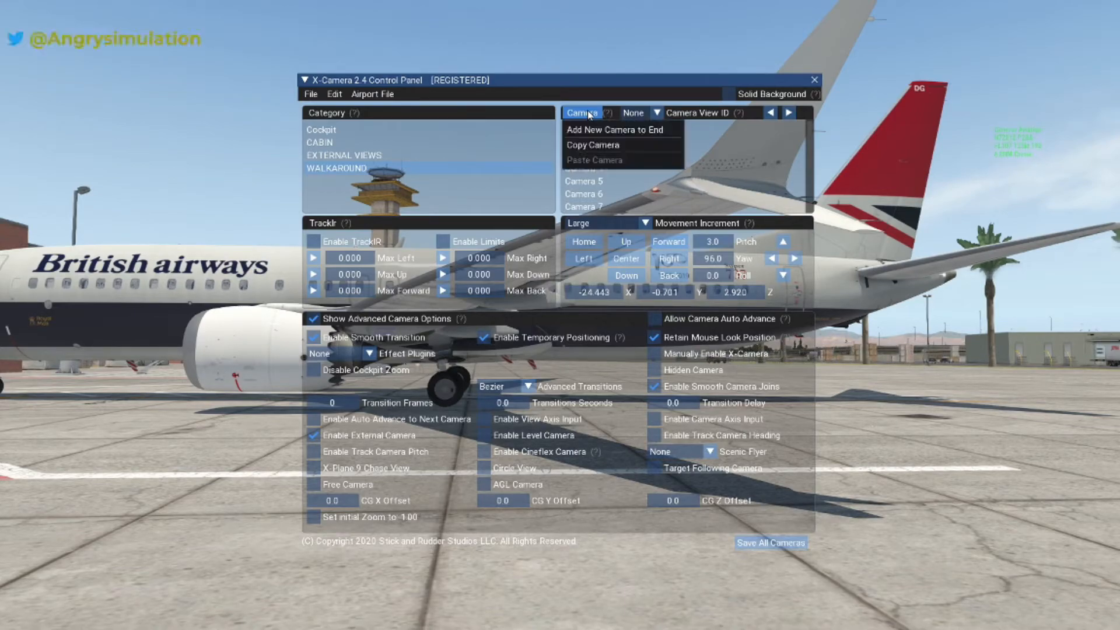
left_click(602, 130)
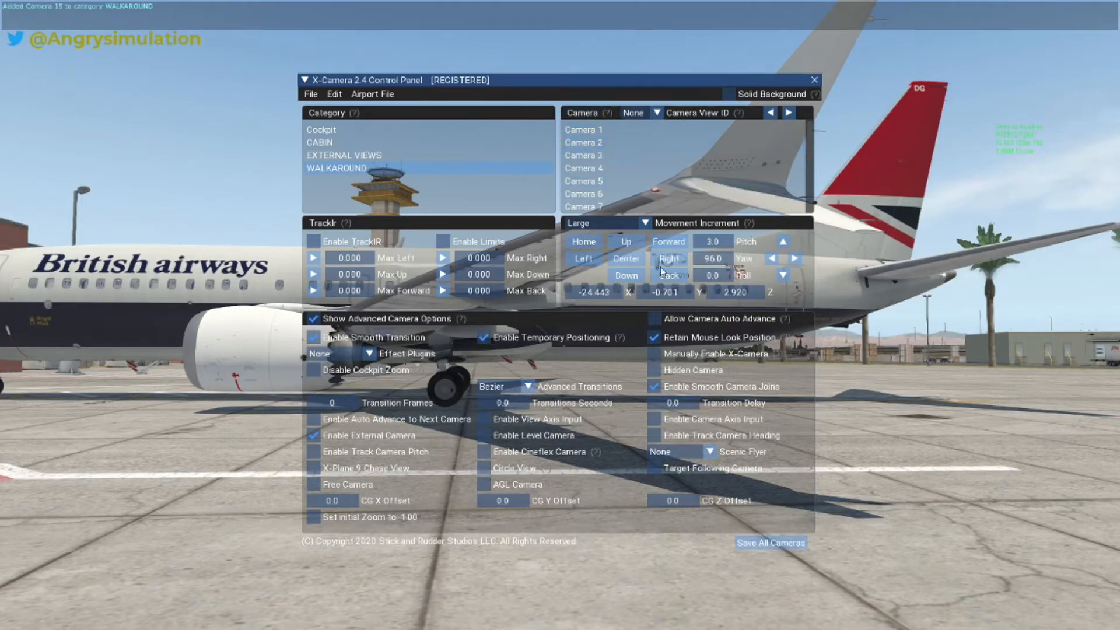
key("e")
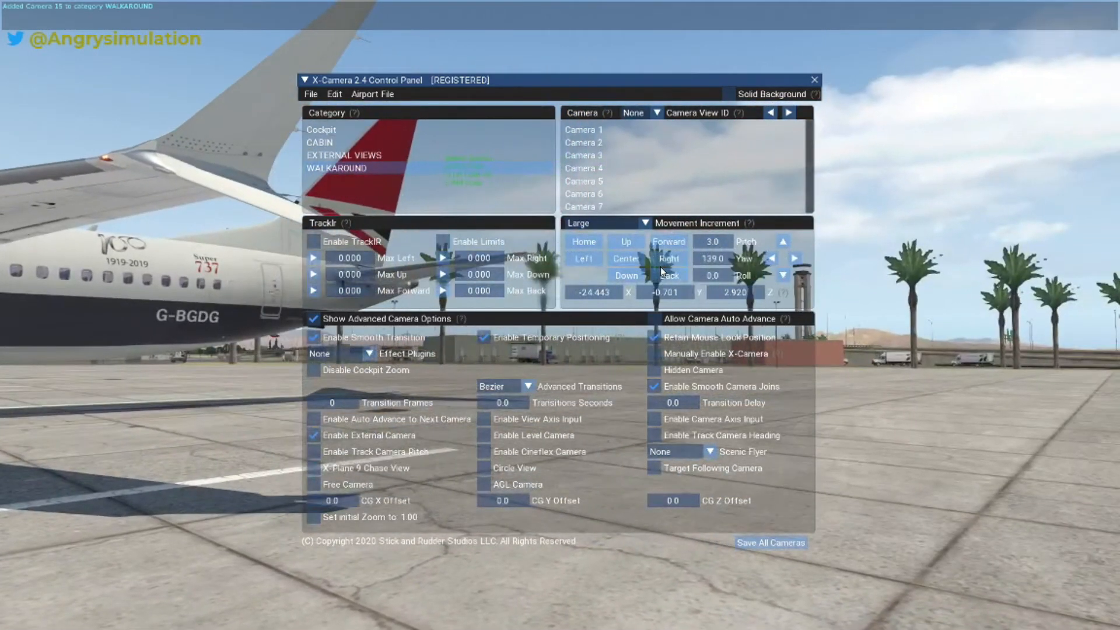
key("Left")
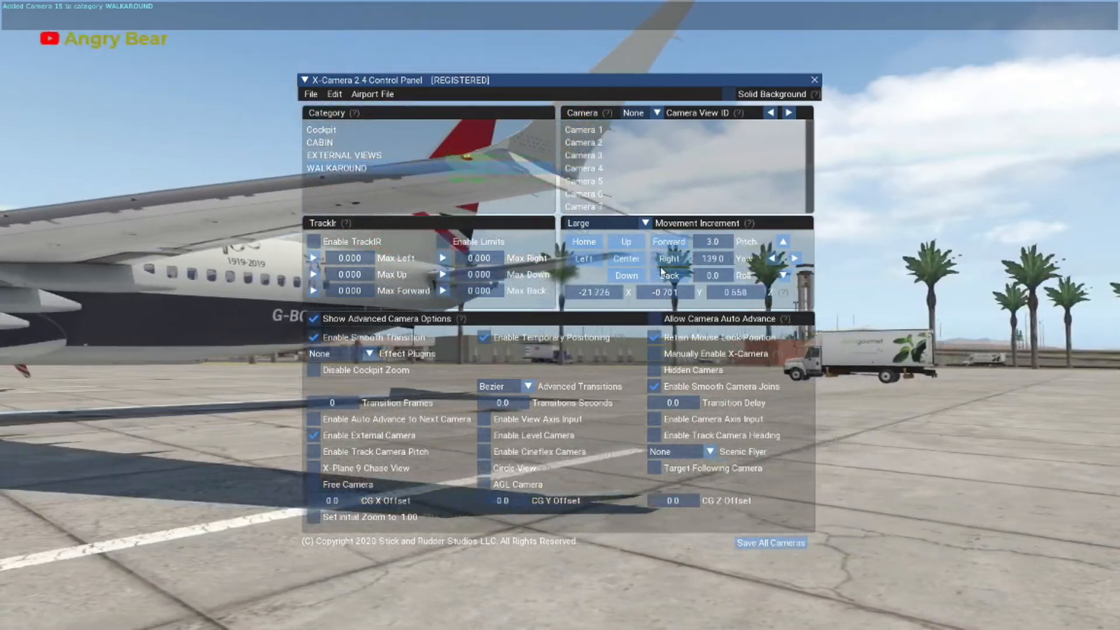
key("Left")
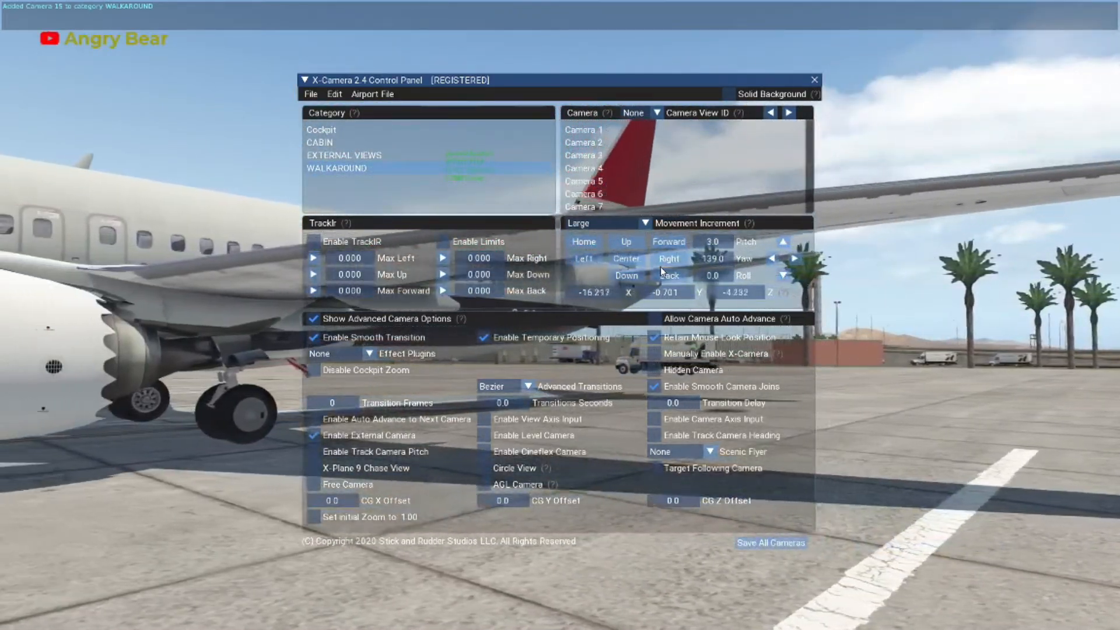
key("Left")
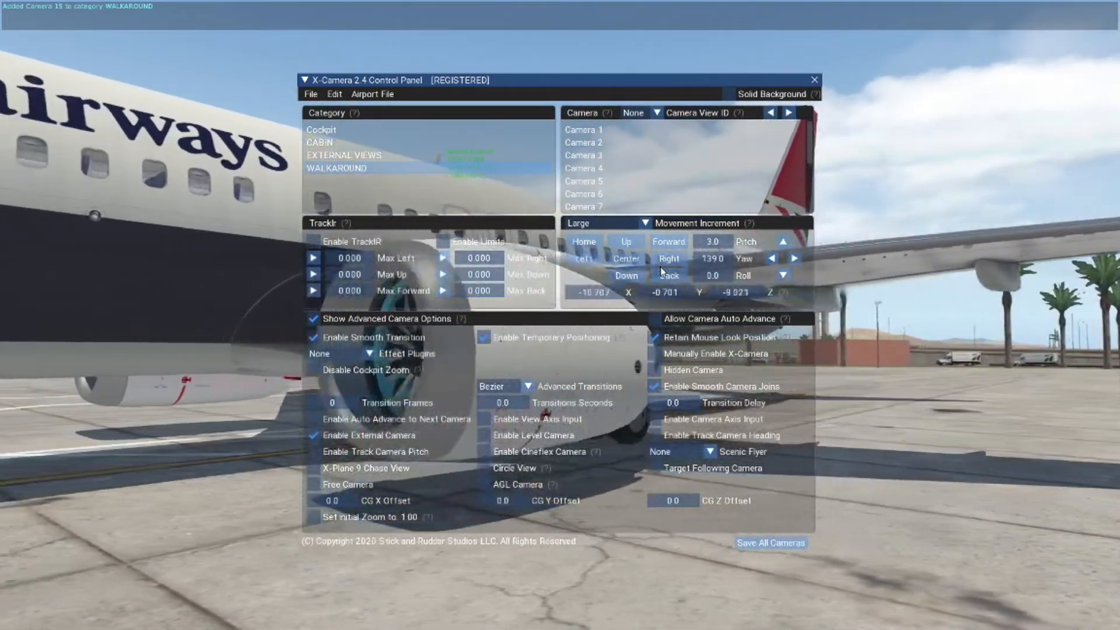
key("Left")
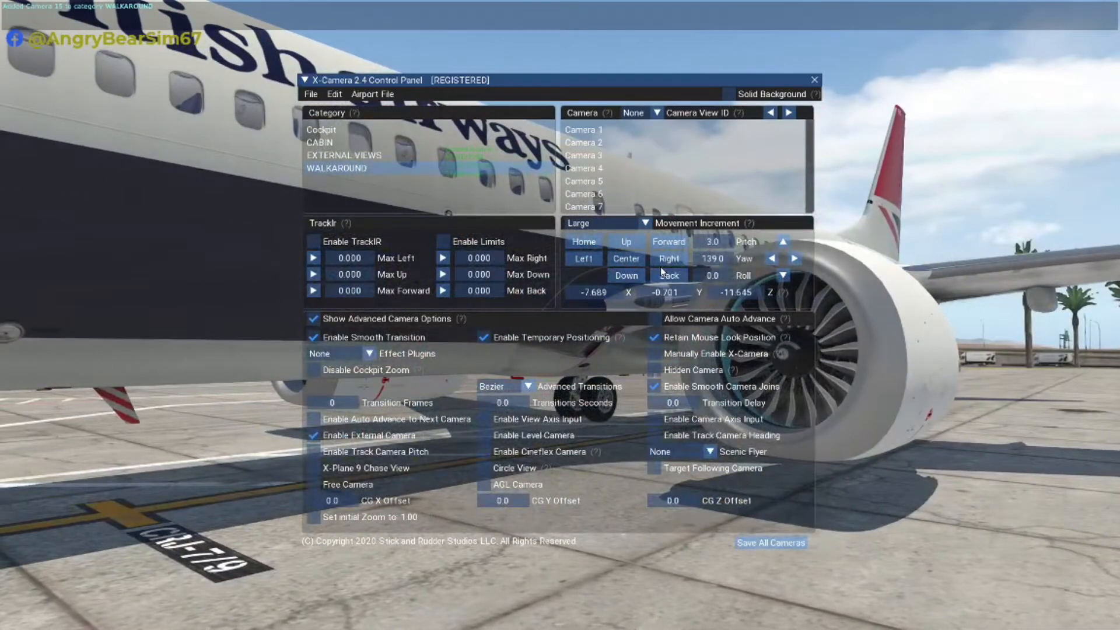
- Face the fifteenth camera into the engine intake at yaw 177, pitch -2, about X -5.4, Y -0.8, Z -10.1, and save all cameras
key("e")
key("f")
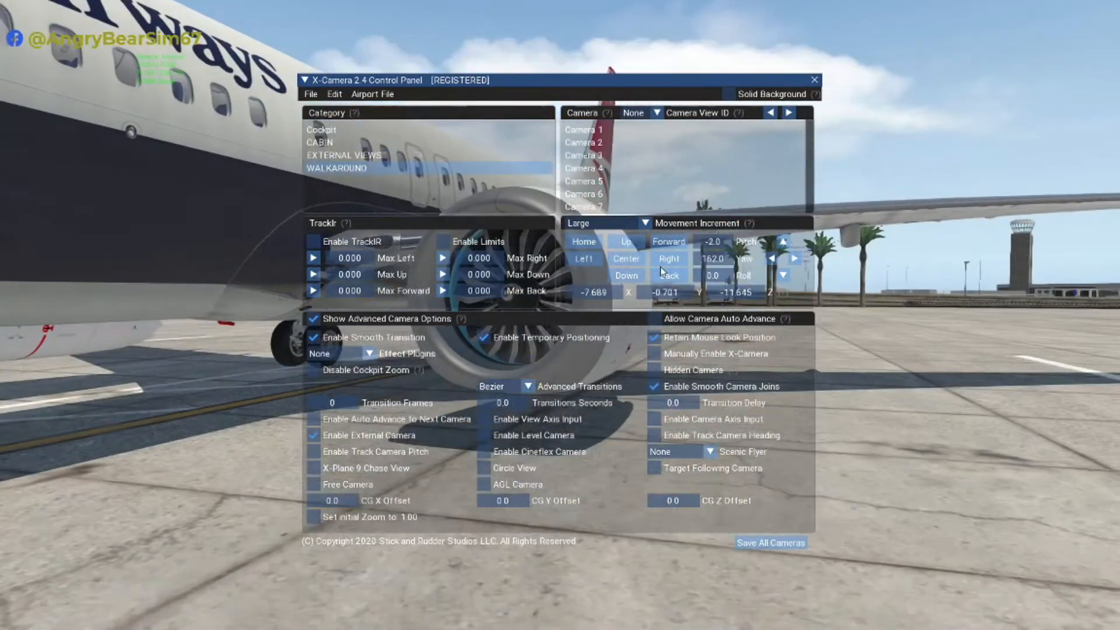
key("e")
key("Left")
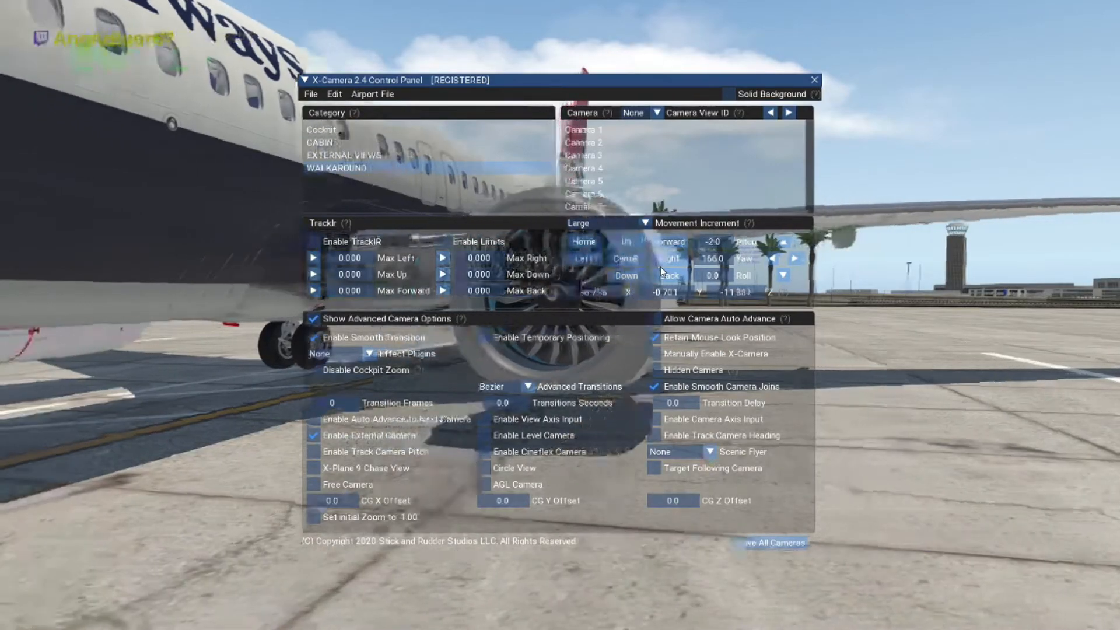
key("e")
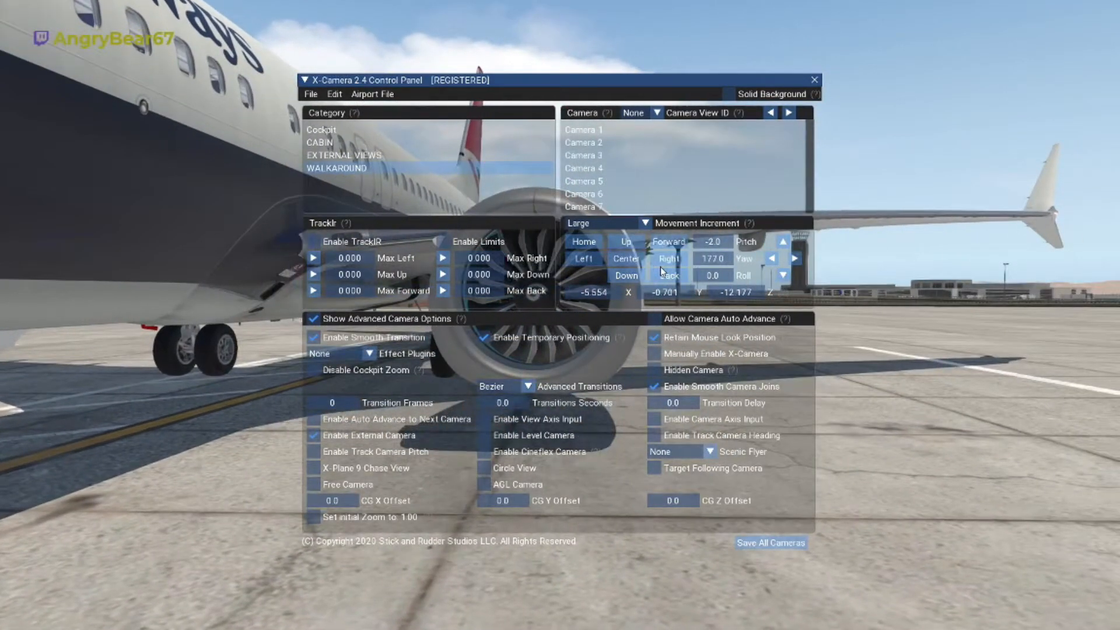
key("Up")
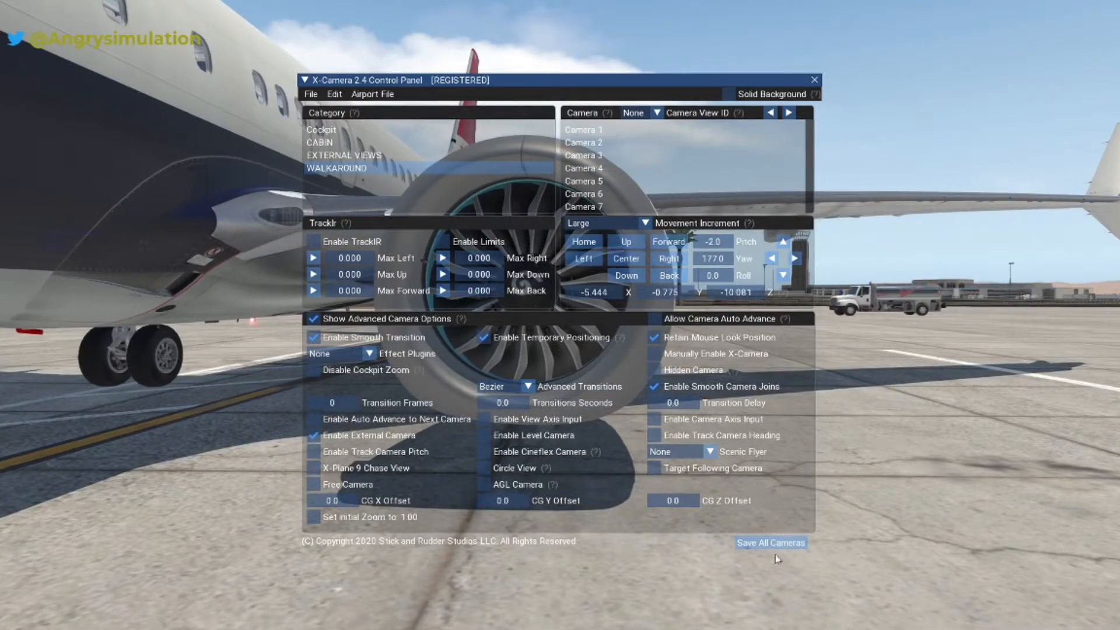
left_click(771, 543)
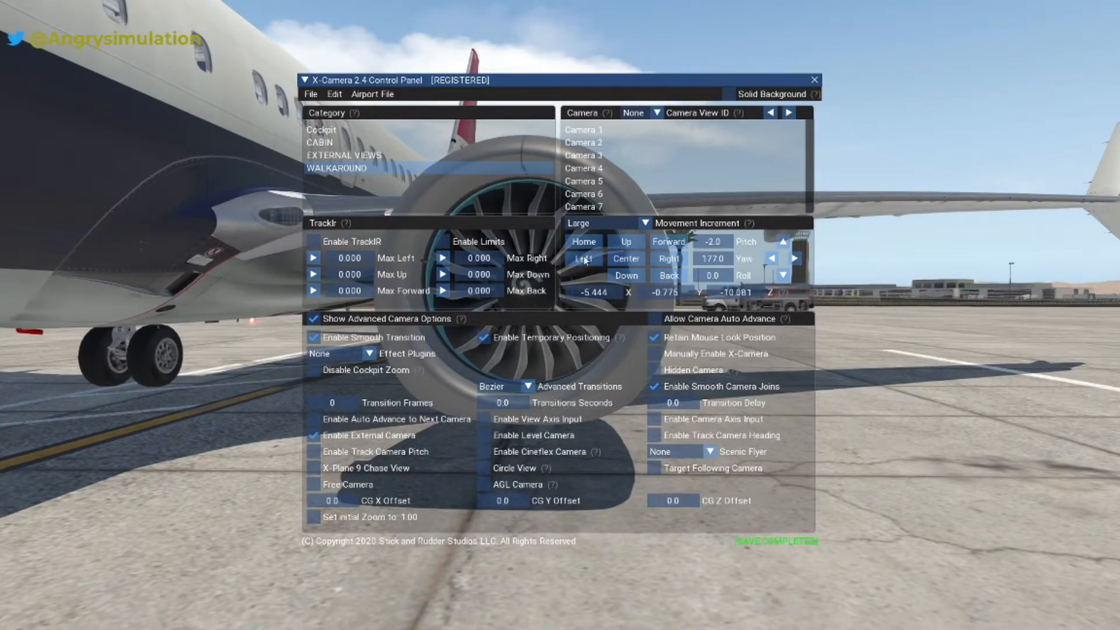
- Add a sixteenth camera beside the nose at about X -4.2, Y -0.4, Z -22.2 with yaw 147, and save all cameras
left_click(582, 113)
left_click(586, 130)
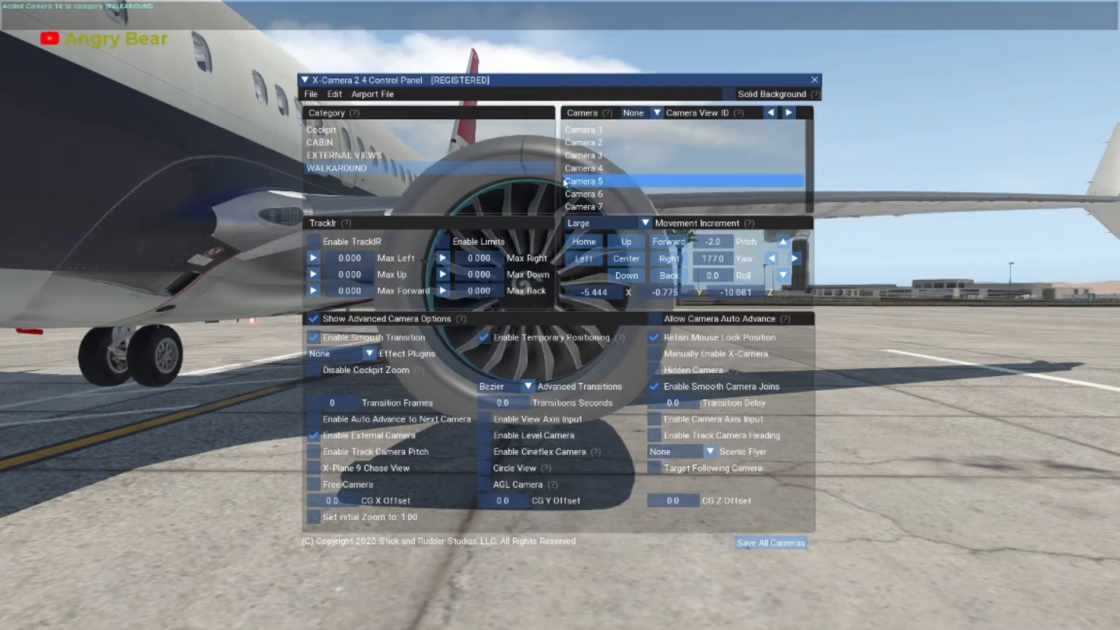
key("comma")
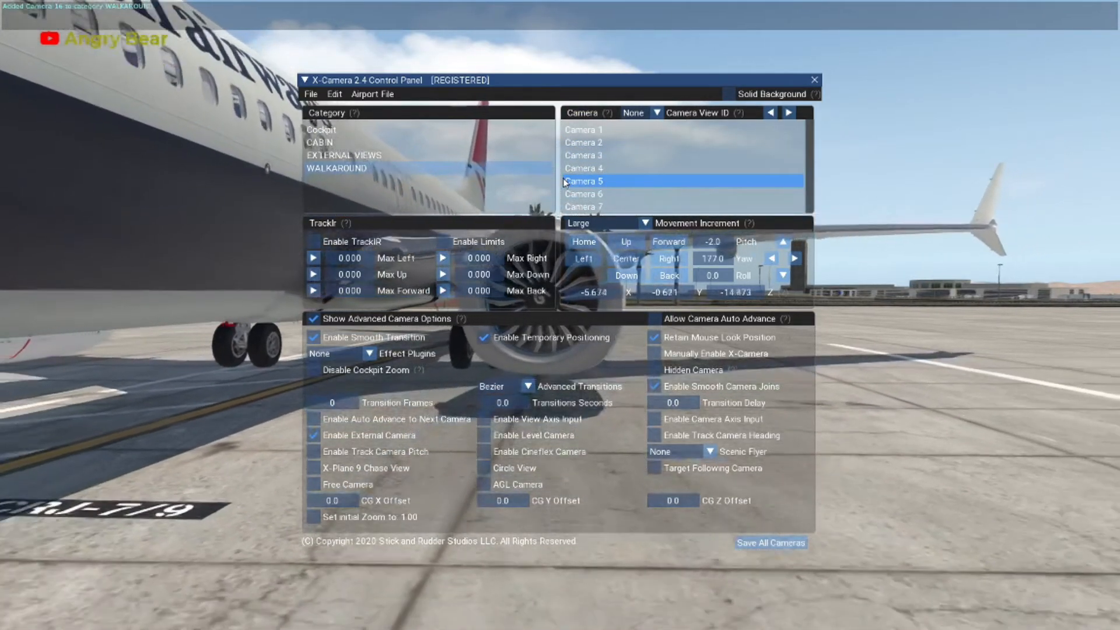
key("comma")
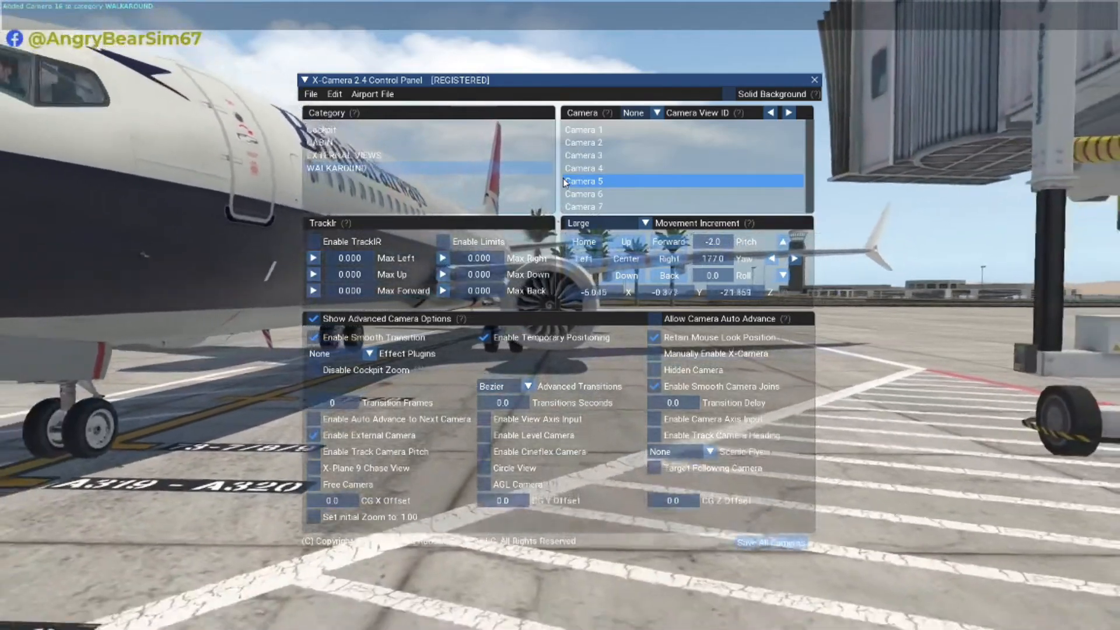
key("comma")
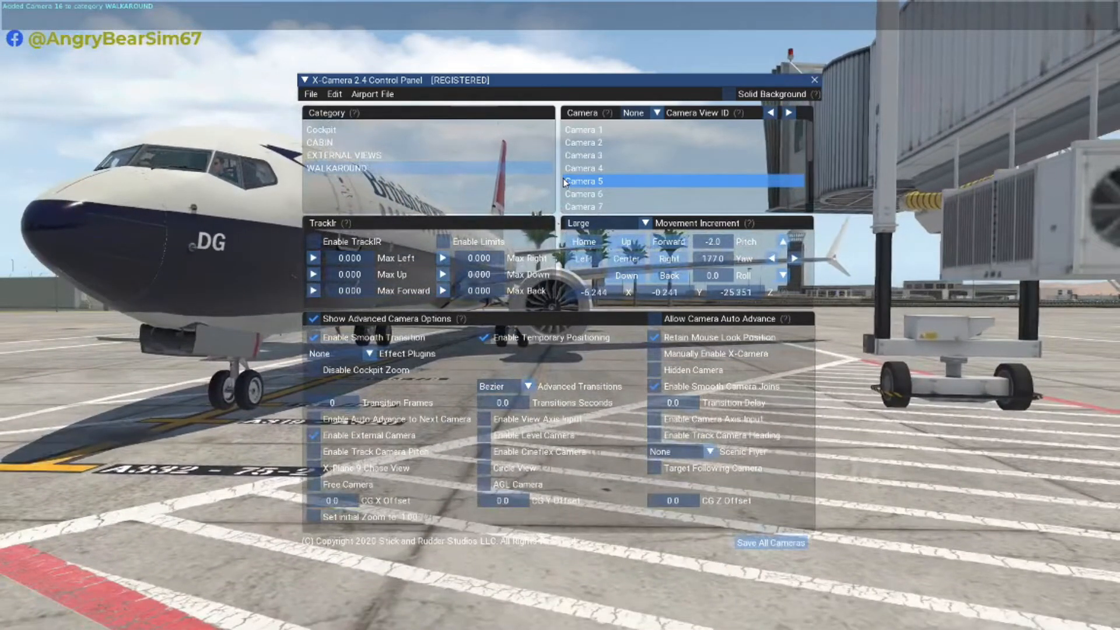
key("q")
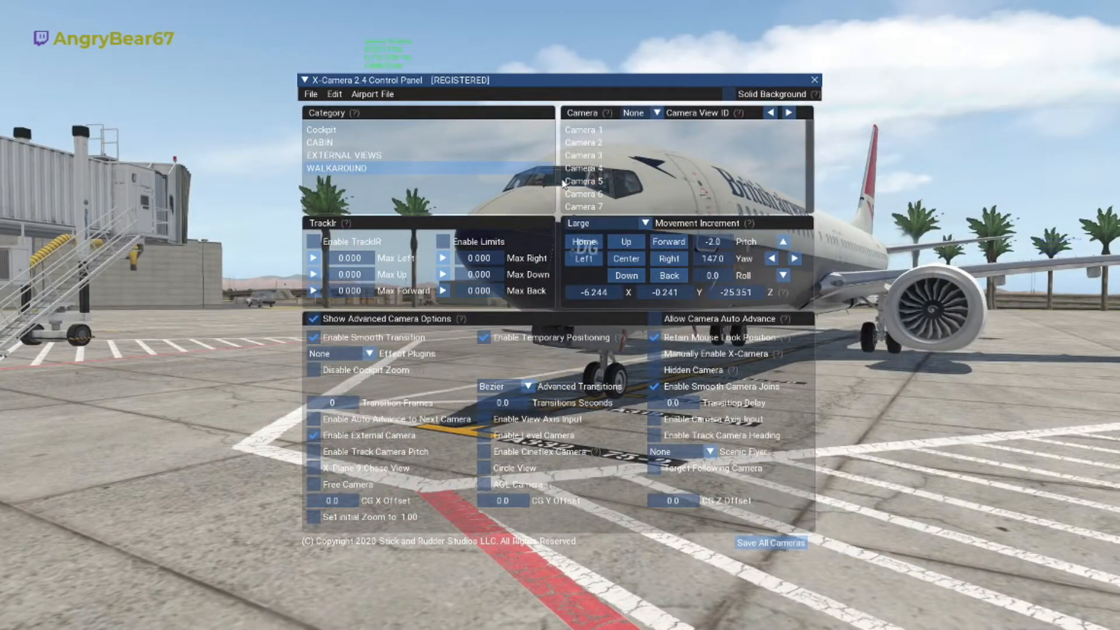
key("period")
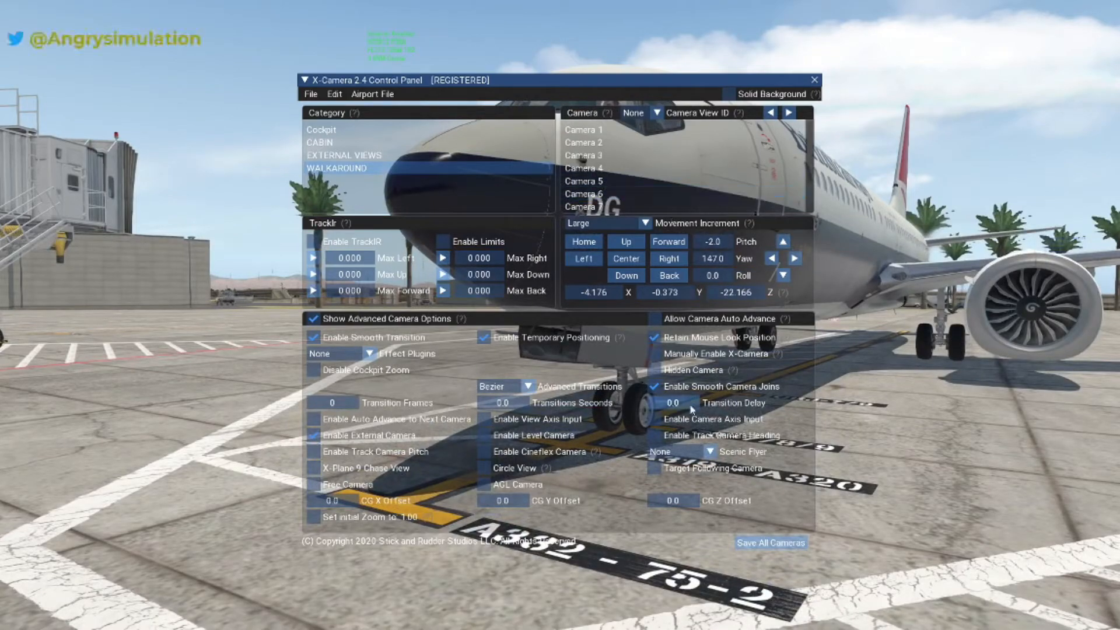
left_click(789, 548)
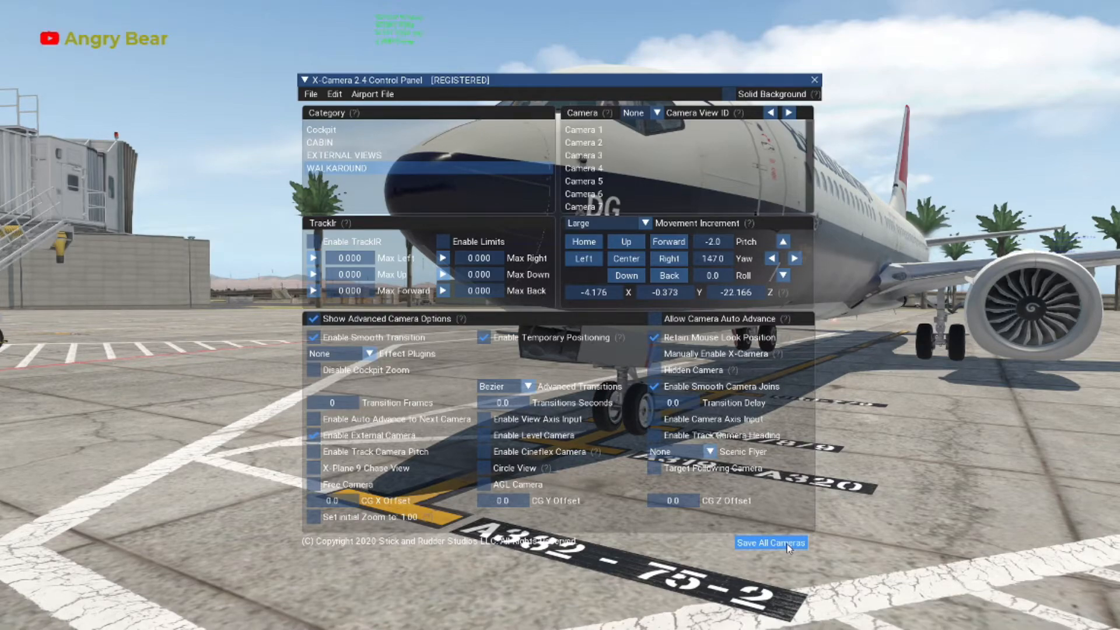
- Check the views and transition settings of the first three walkaround cameras, and return to Camera 1
left_click(622, 130)
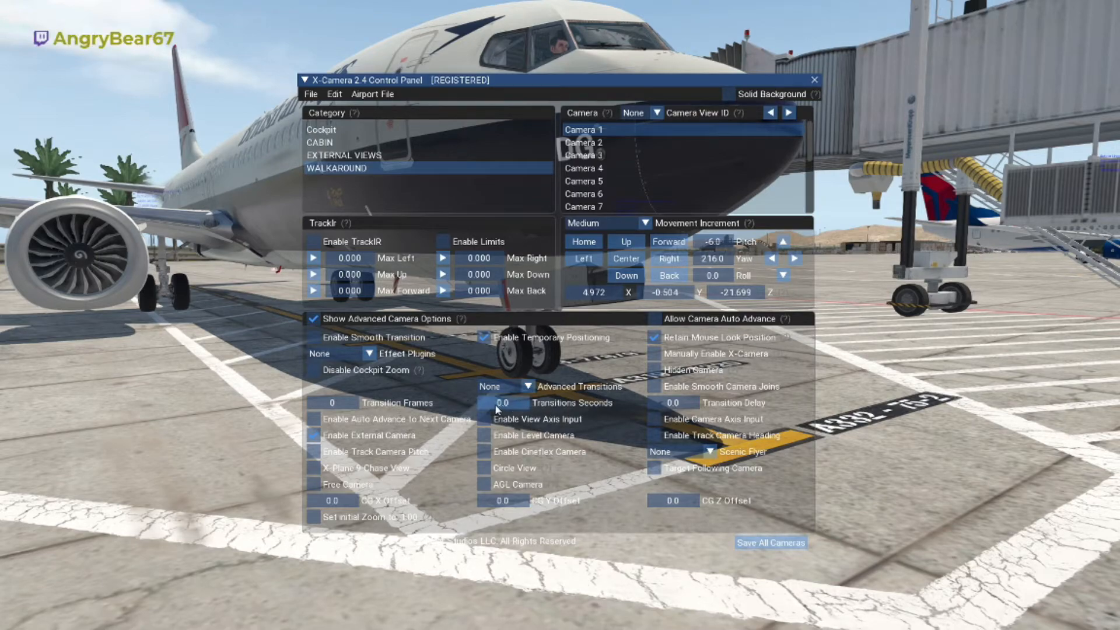
left_click(606, 147)
left_click(607, 155)
left_click(604, 129)
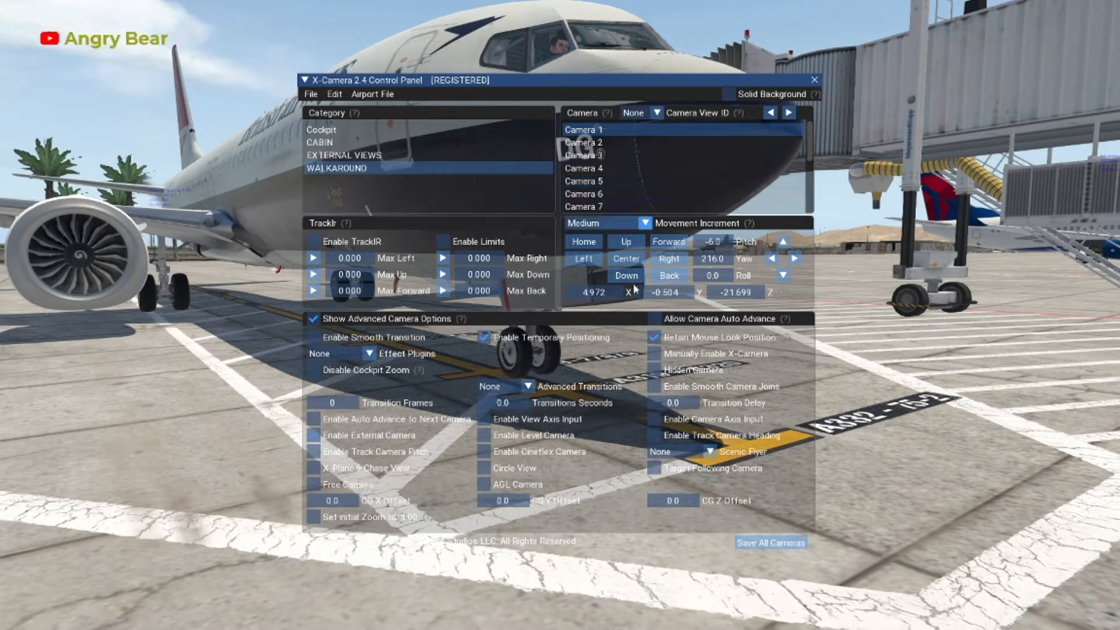
- Allow camera auto advance, check Camera 2's settings, and enable auto advance to the next camera on Camera 1
left_click(655, 319)
left_click(617, 145)
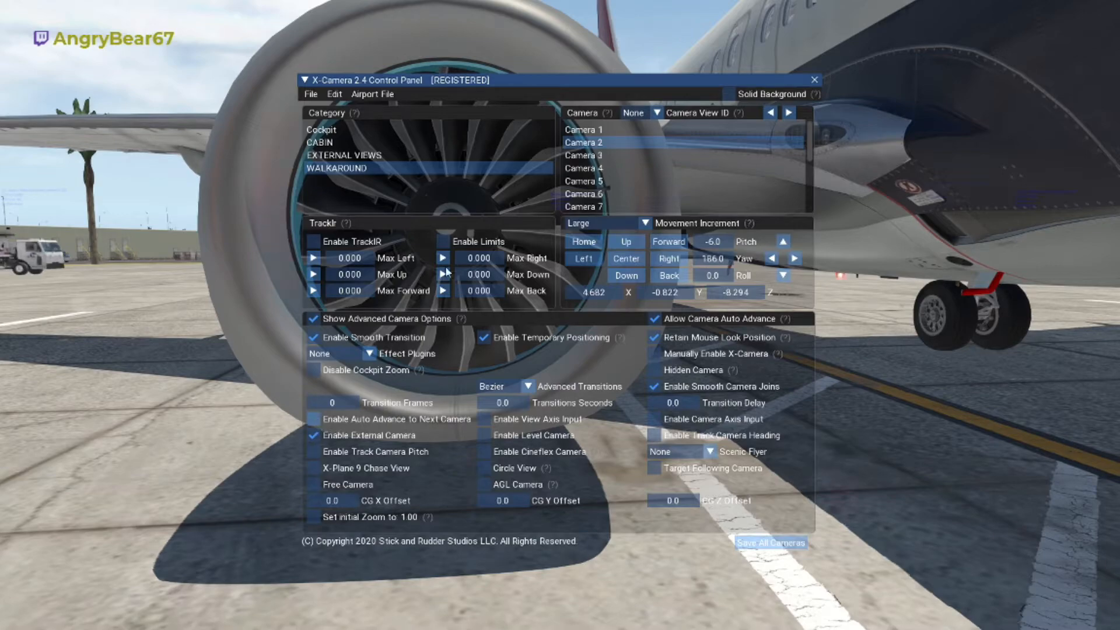
left_click(693, 126)
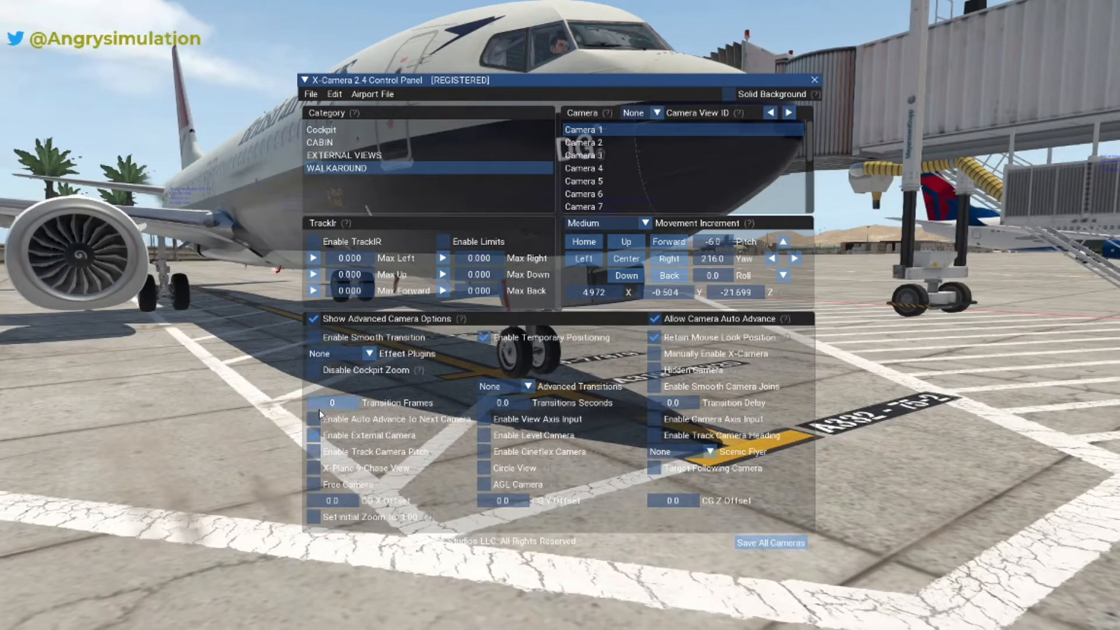
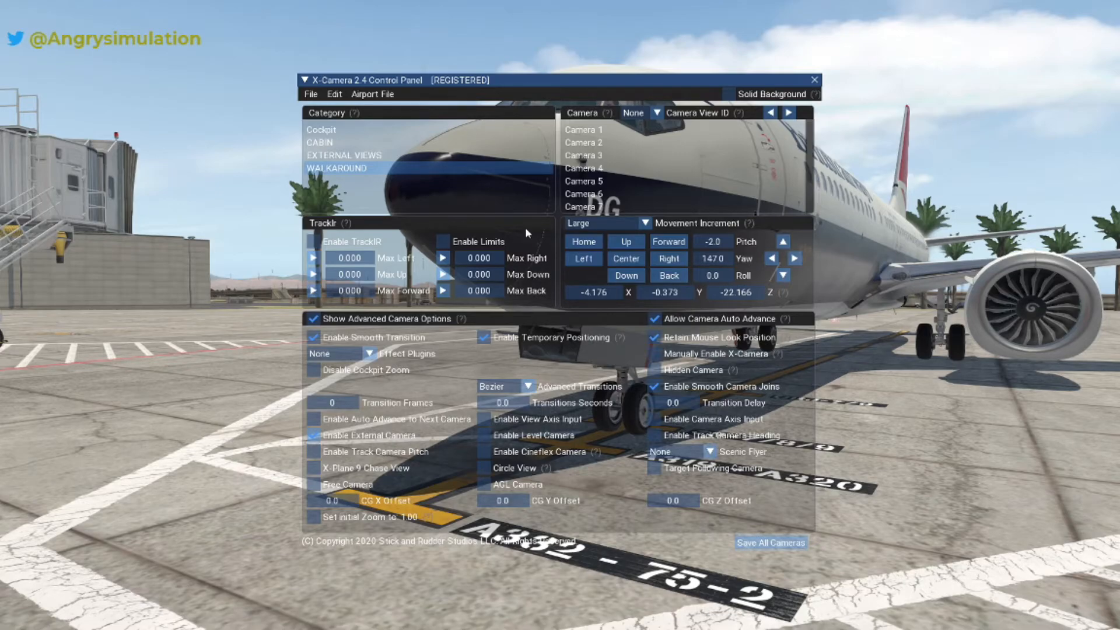
- Turn off Allow Camera Auto Advance at the end of the walkaround and return to Camera 1
left_click(599, 132)
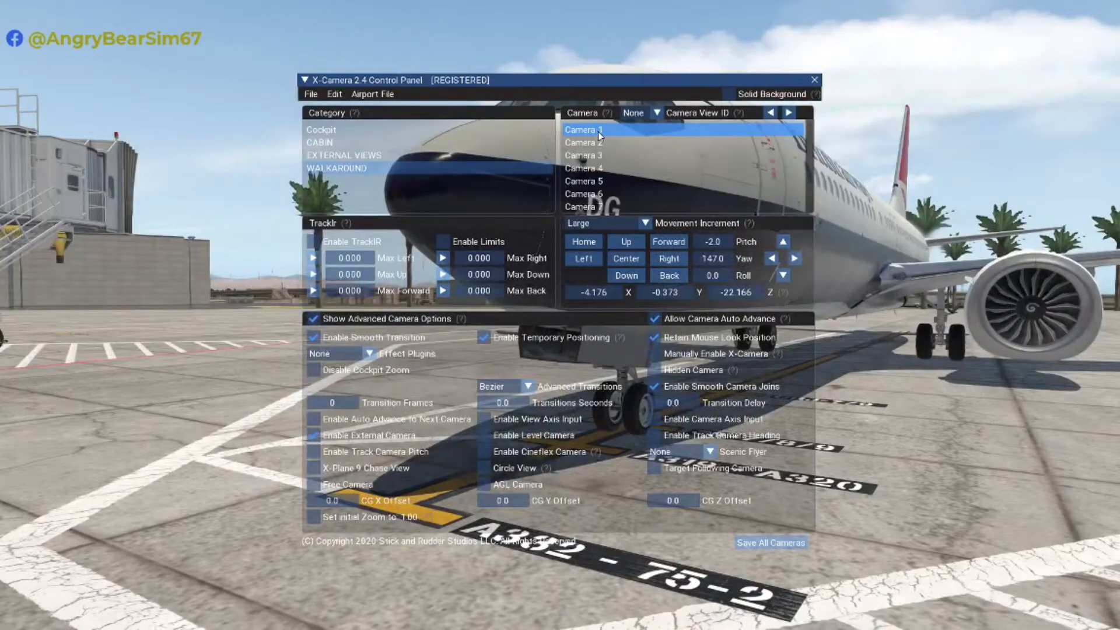
left_click(655, 319)
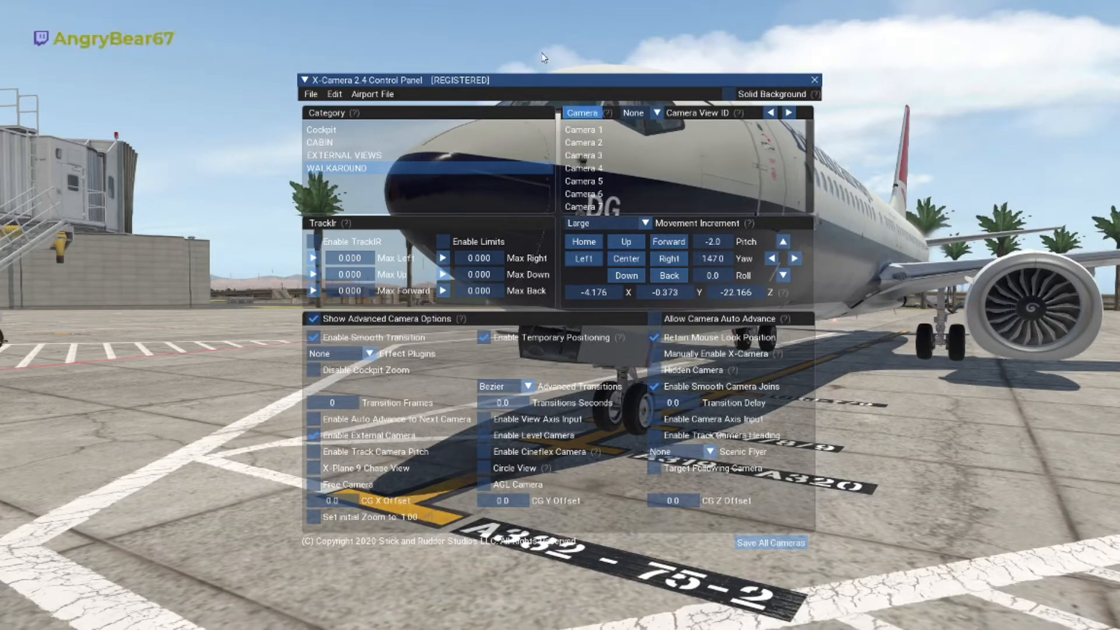
left_click(589, 128)
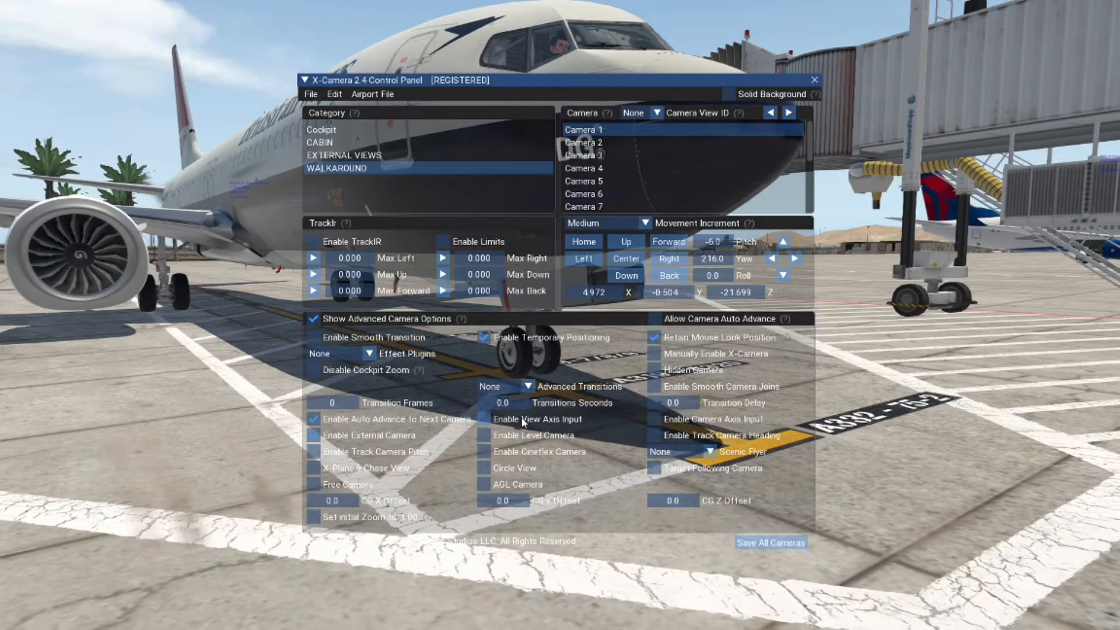
- Set the transition seconds of WALKAROUND Camera 1 to 7 and save all cameras
left_click(509, 405)
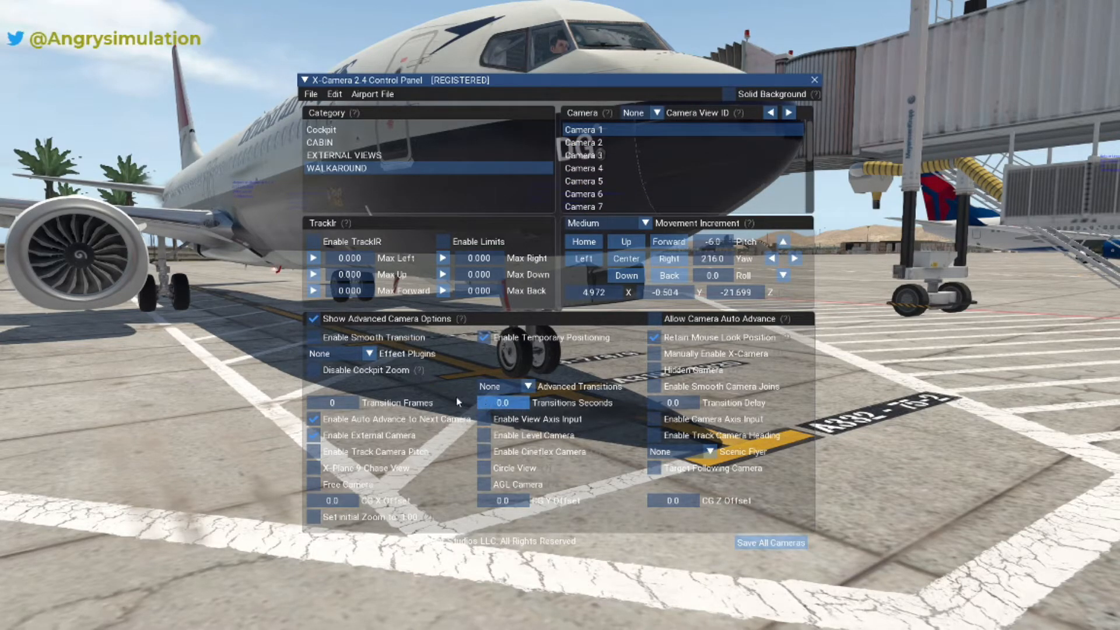
left_click_drag(457, 401, 444, 401)
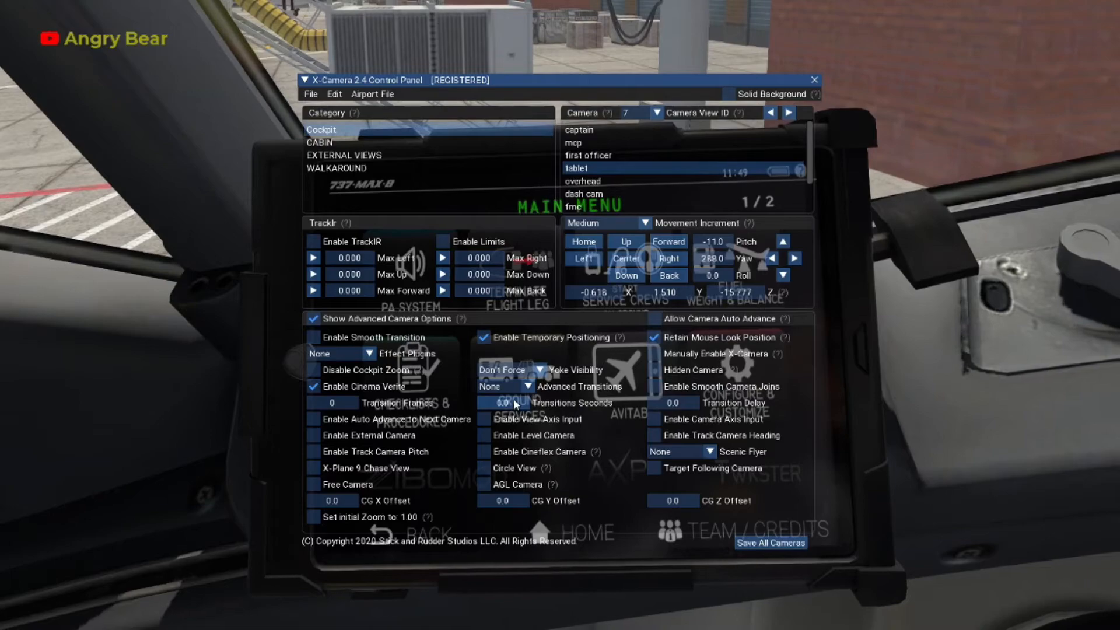
left_click(417, 168)
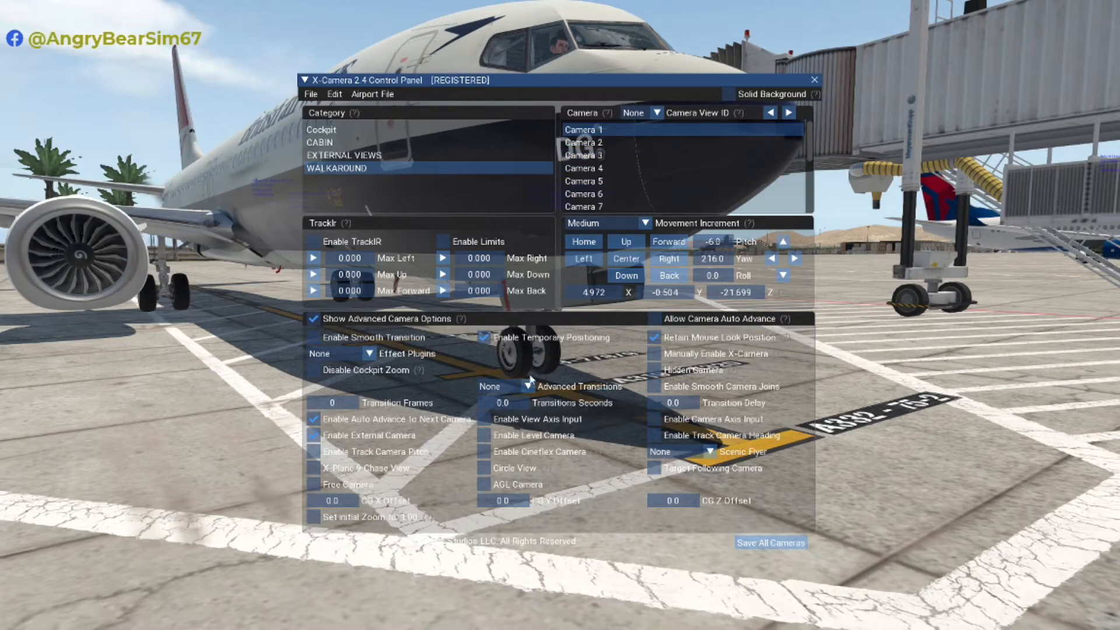
left_click(521, 403)
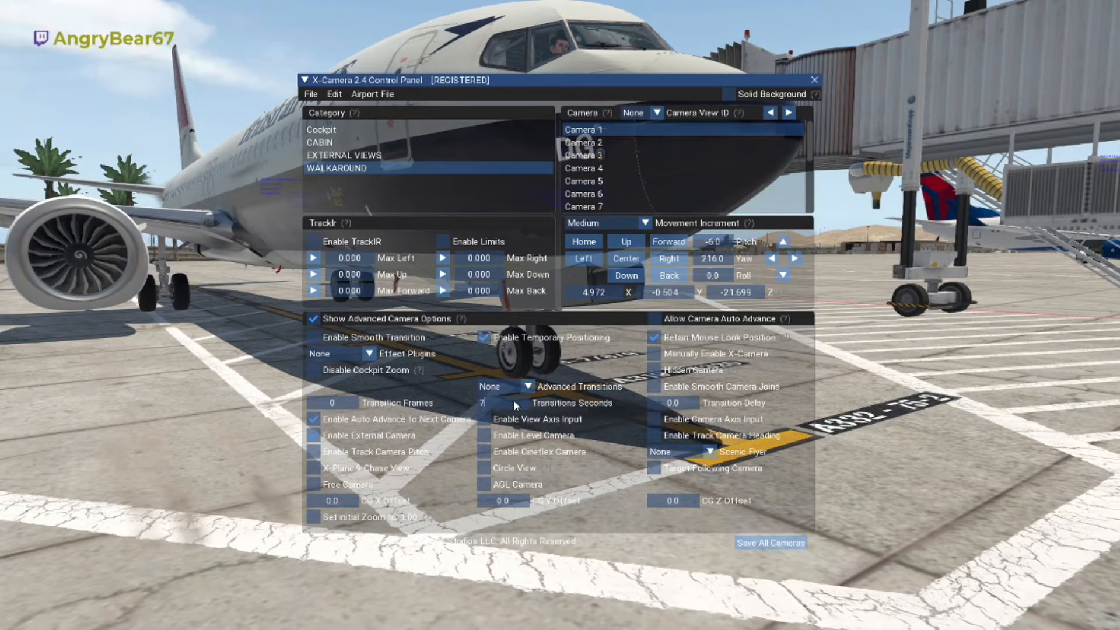
left_click(770, 542)
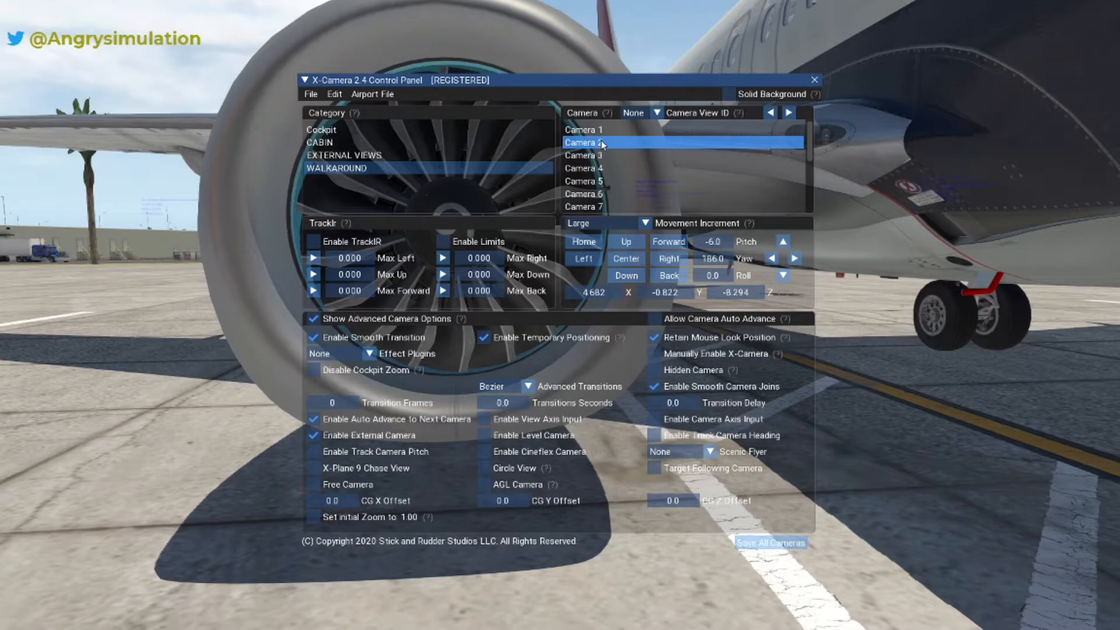
- Allow camera auto advance again and run the walkaround from Camera 1
left_click(600, 130)
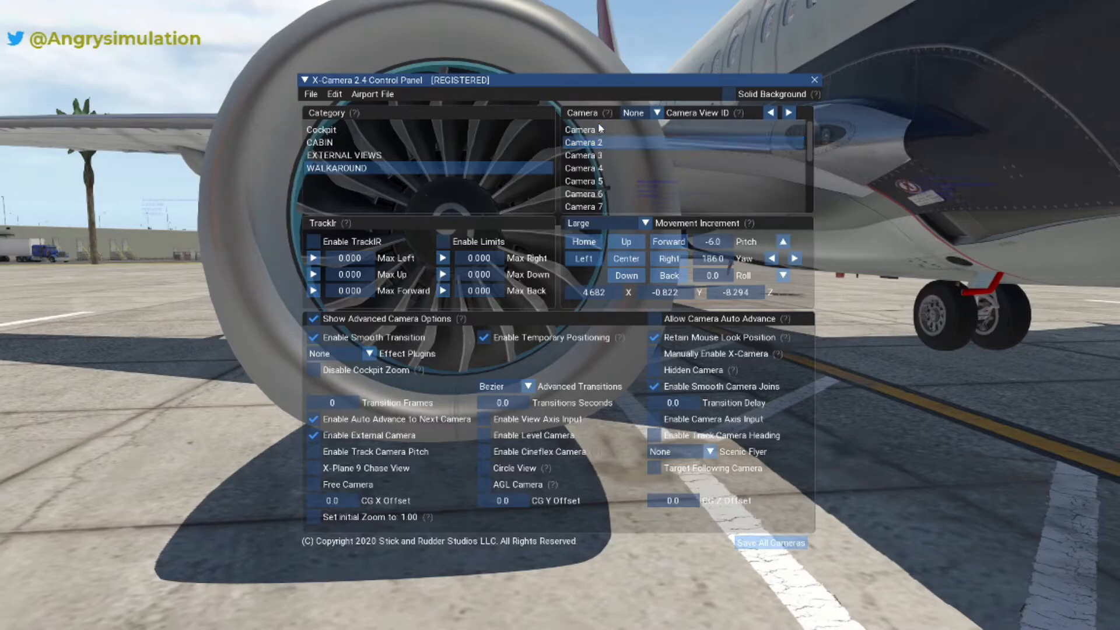
left_click(657, 320)
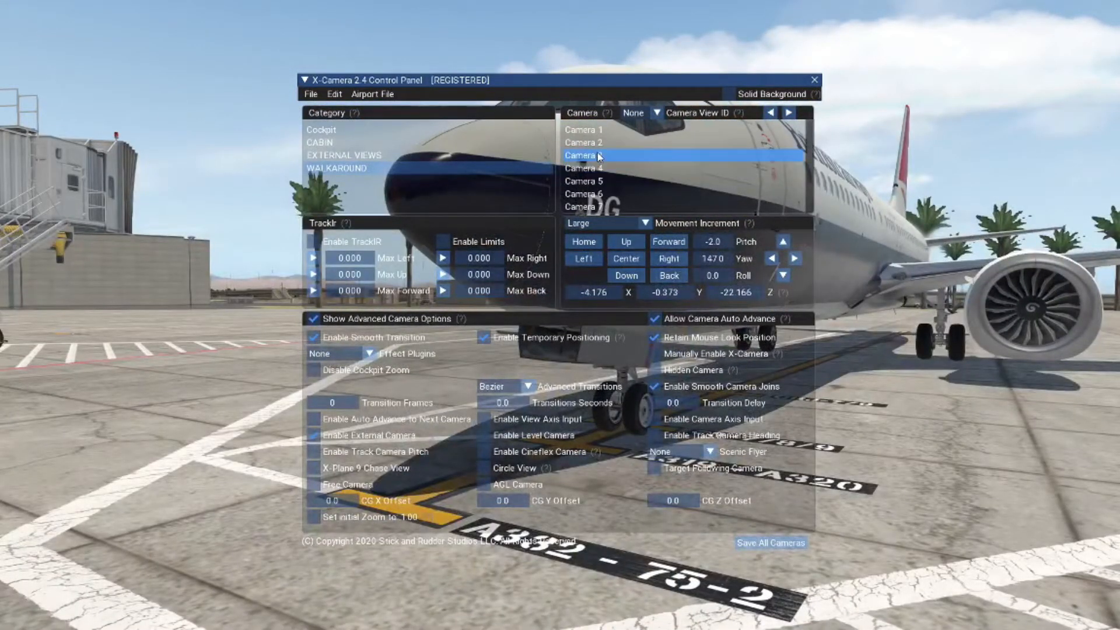
left_click(613, 130)
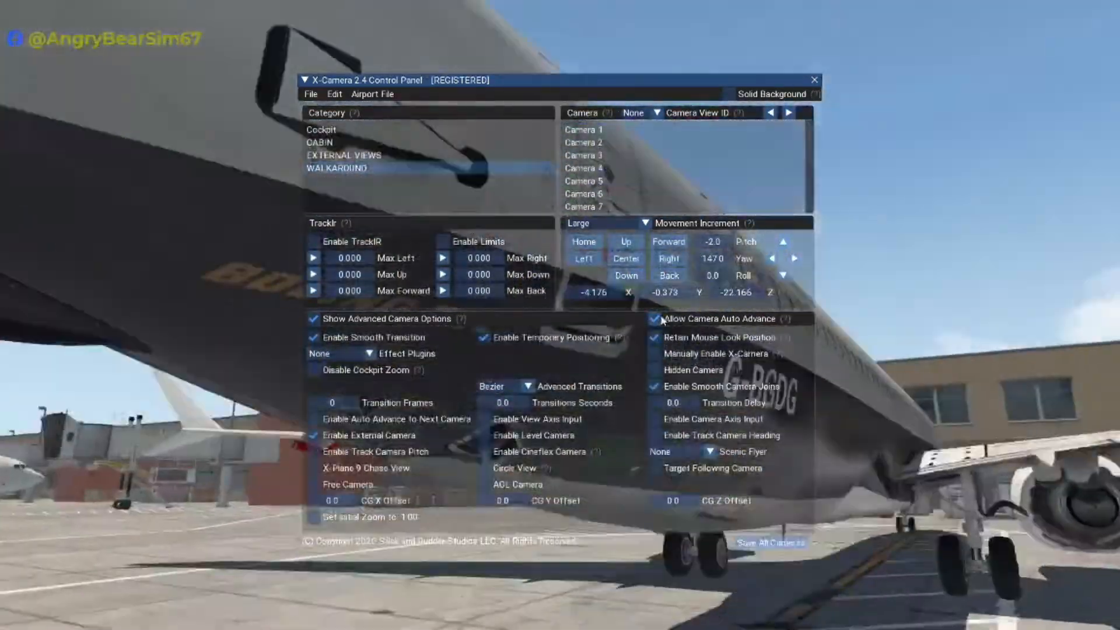
- Turn off Allow Camera Auto Advance and set the transition seconds of WALKAROUND Cameras 2 and 3 to 7, saving all cameras
left_click(660, 320)
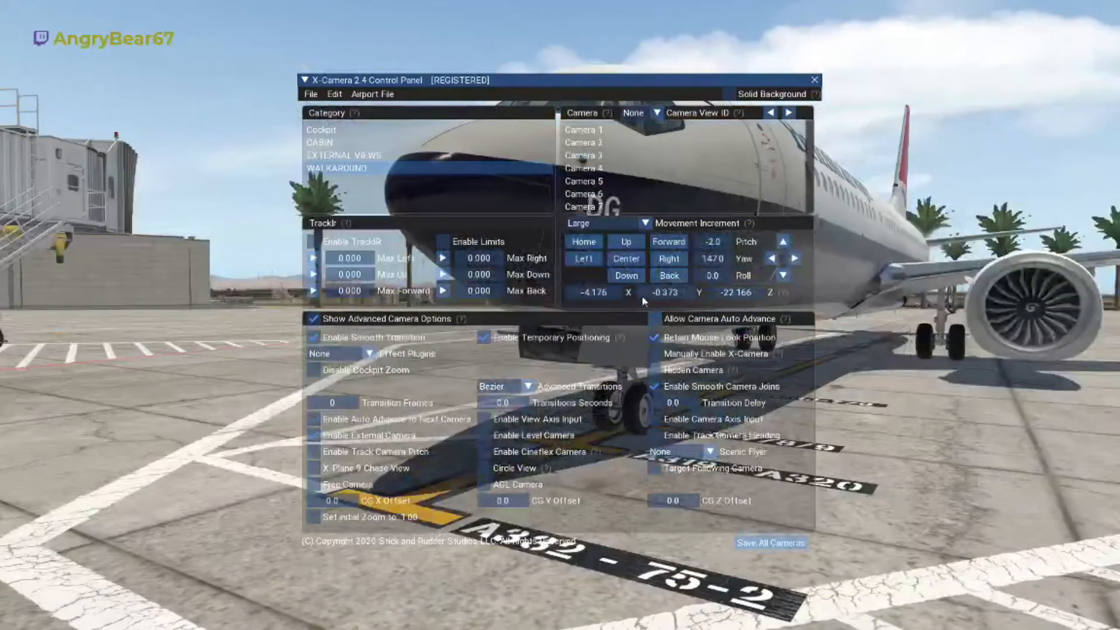
left_click(606, 131)
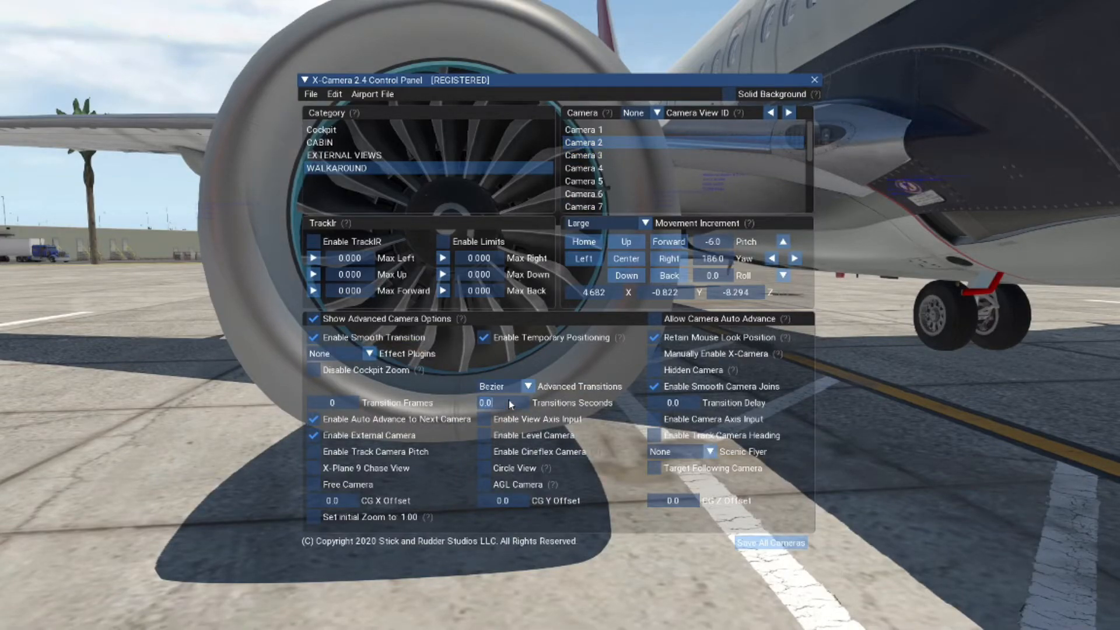
type("7")
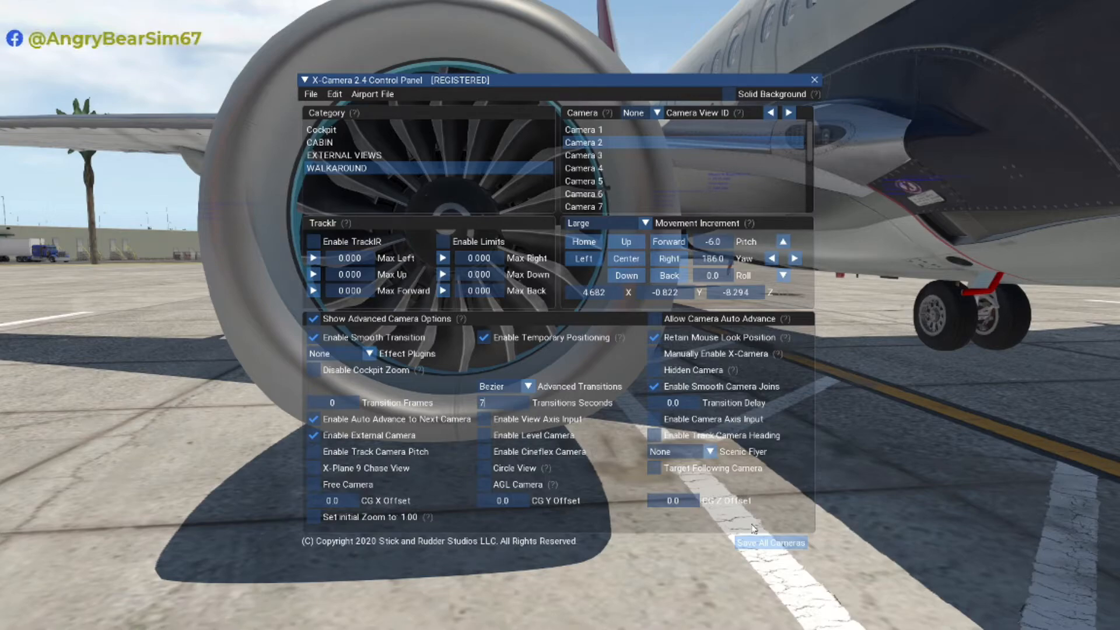
left_click(757, 543)
left_click(597, 156)
left_click(520, 404)
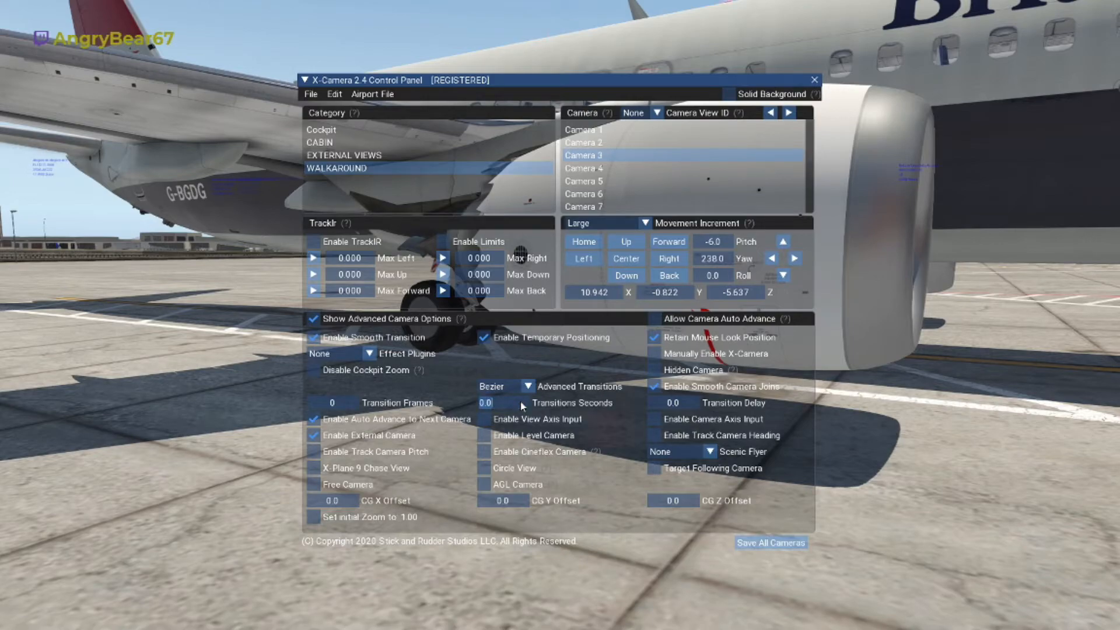
left_click(771, 543)
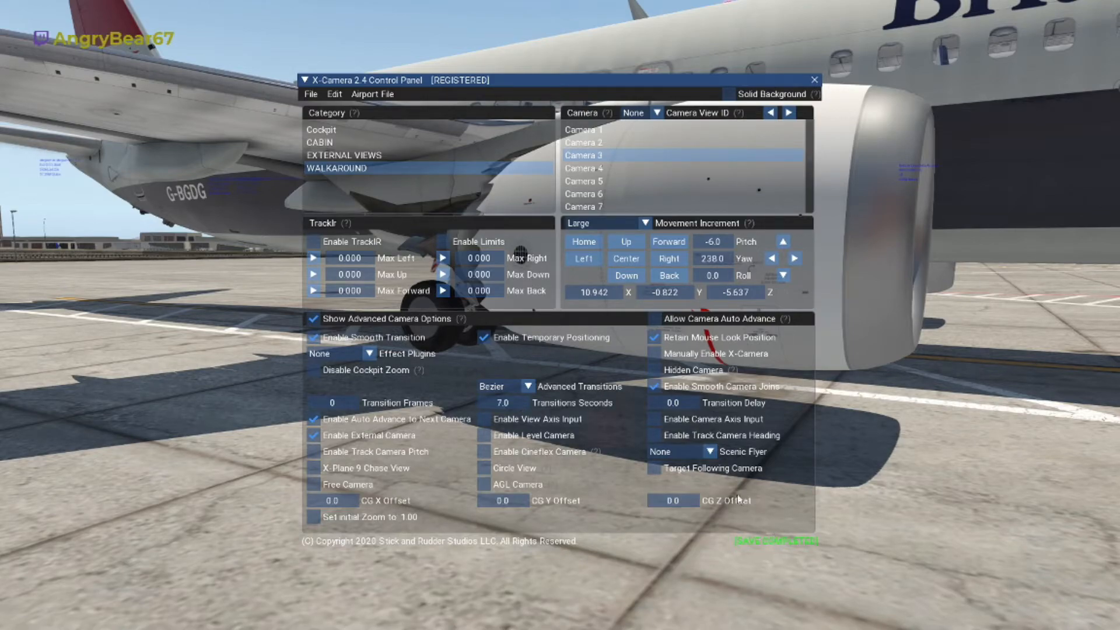
- Set Camera 1's advanced transitions to Bezier and run the walkaround with Allow Camera Auto Advance on
left_click(612, 131)
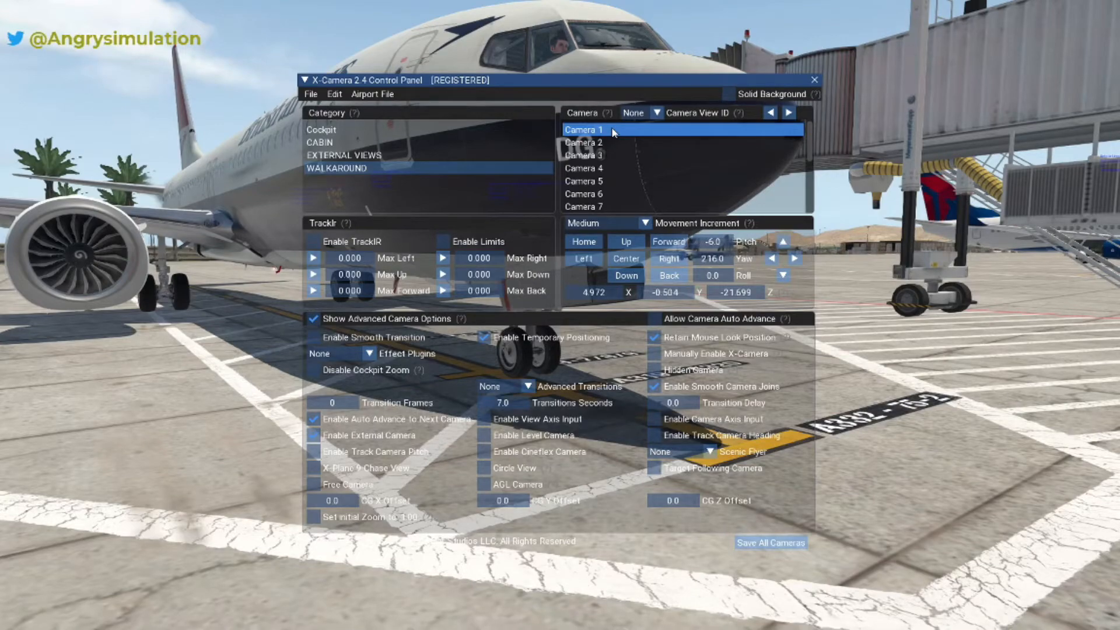
left_click(528, 387)
left_click(501, 430)
left_click(656, 319)
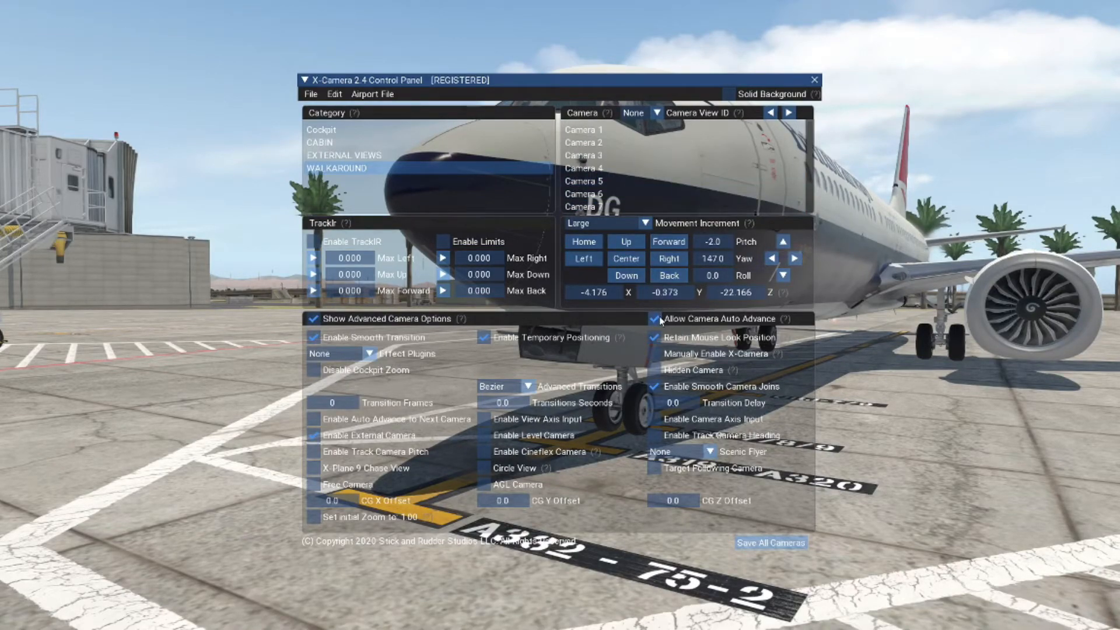
- Turn off Allow Camera Auto Advance and set the transition seconds of Cameras 1 and 2 to 10, saving all cameras
left_click(586, 130)
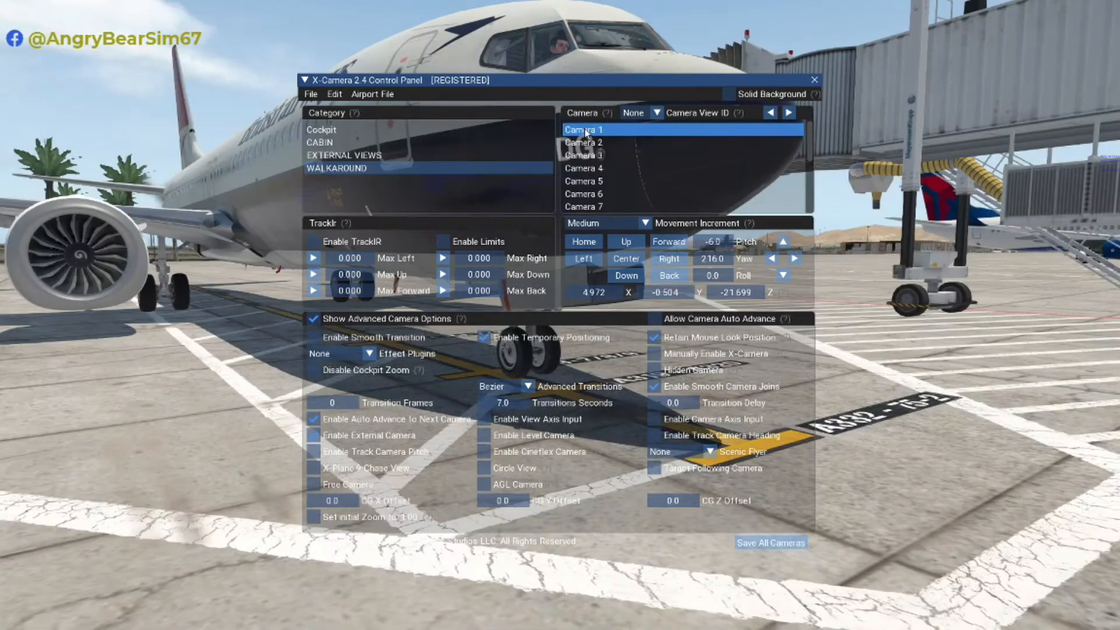
double_click(502, 403)
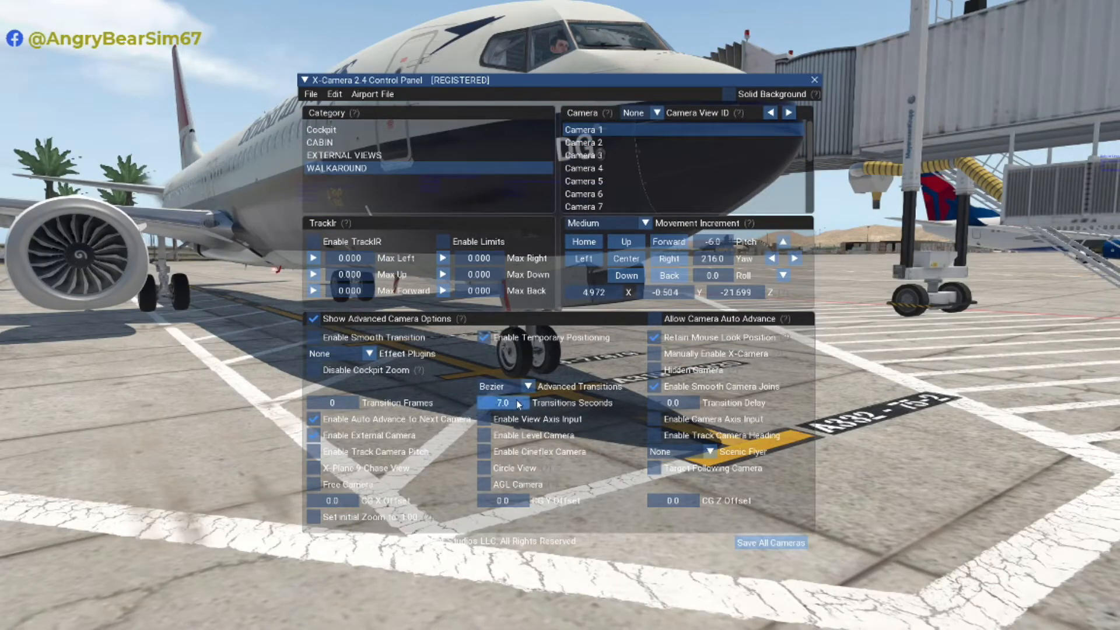
type("5.5")
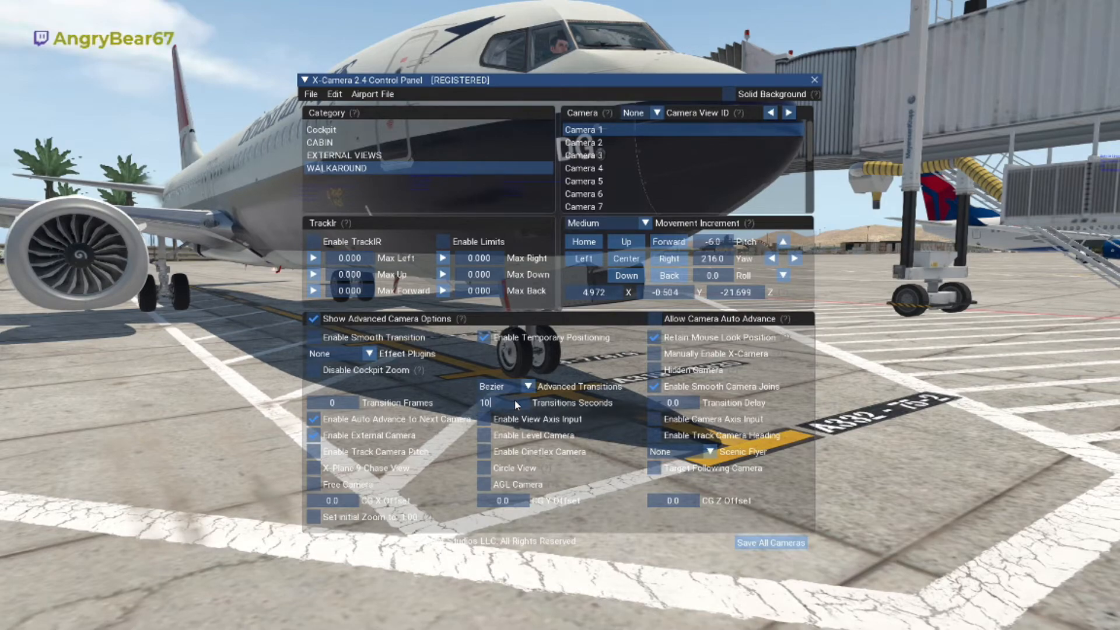
left_click(754, 543)
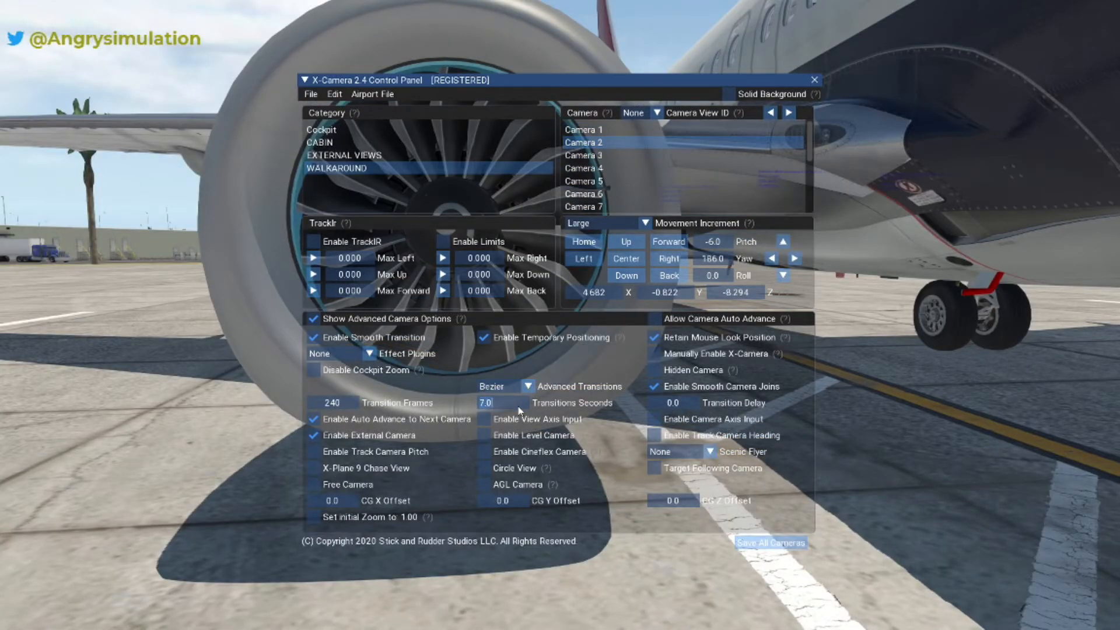
left_click(770, 542)
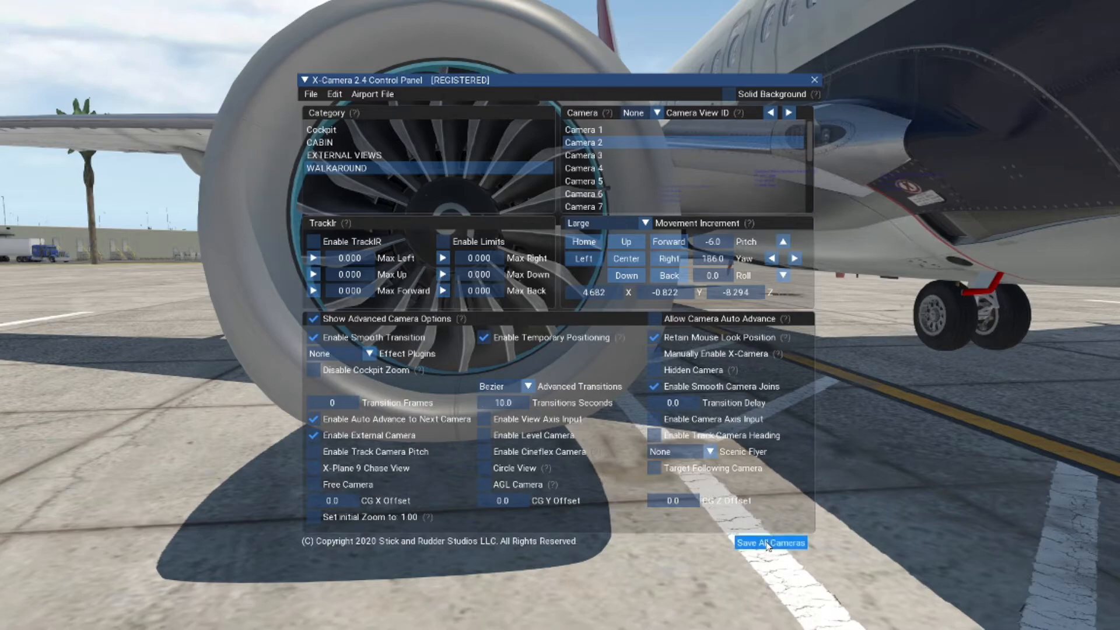
- Set the transition seconds of WALKAROUND Cameras 3 and 4 to 10, saving all cameras after each change
left_click(619, 157)
left_click(517, 401)
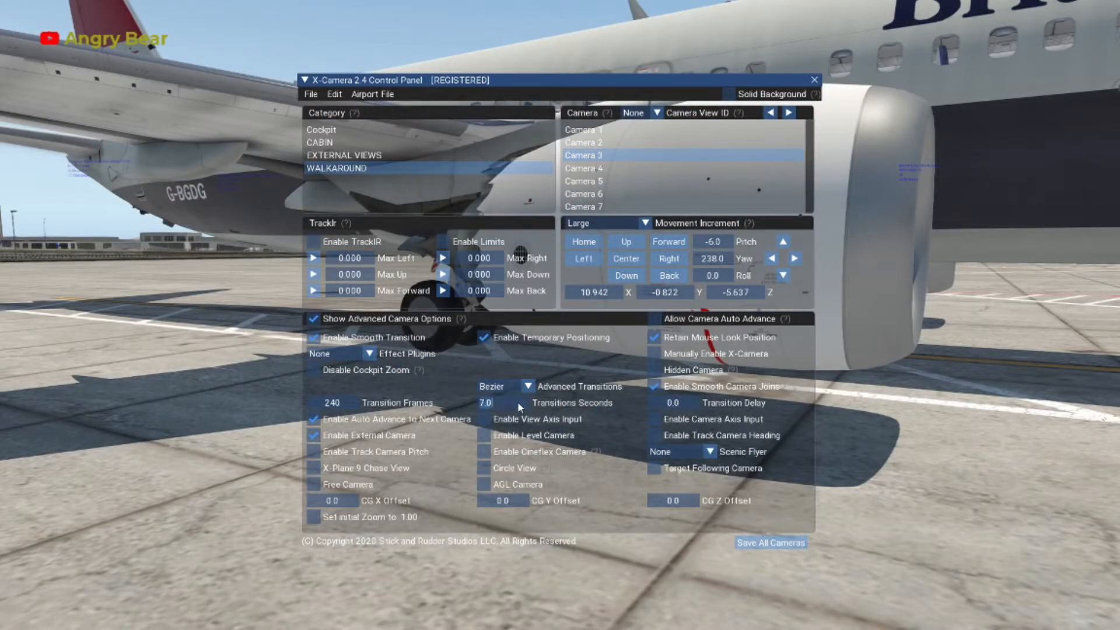
type("10")
left_click(762, 538)
left_click(613, 170)
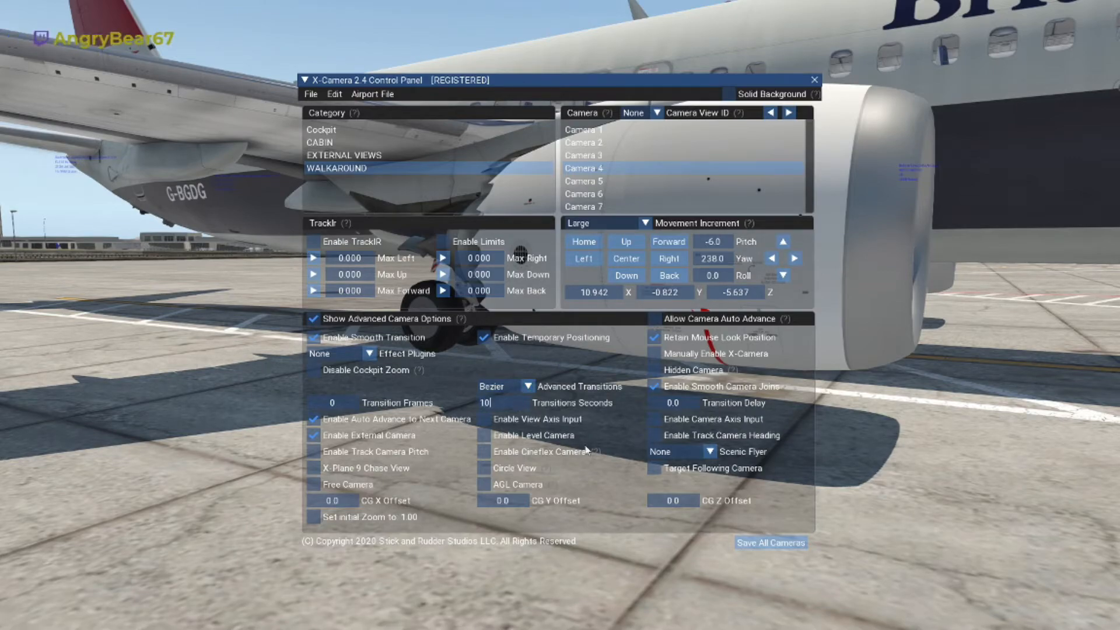
left_click(771, 542)
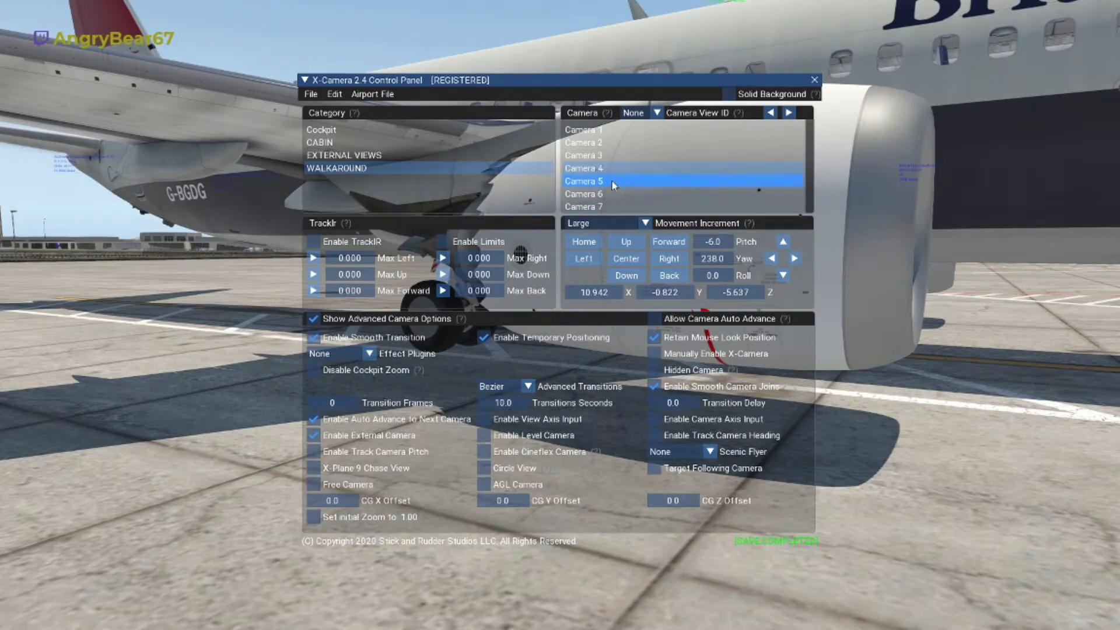
- Set the transition seconds of WALKAROUND Cameras 5 and 6 to 10 and save all cameras
left_click(611, 181)
left_click(509, 400)
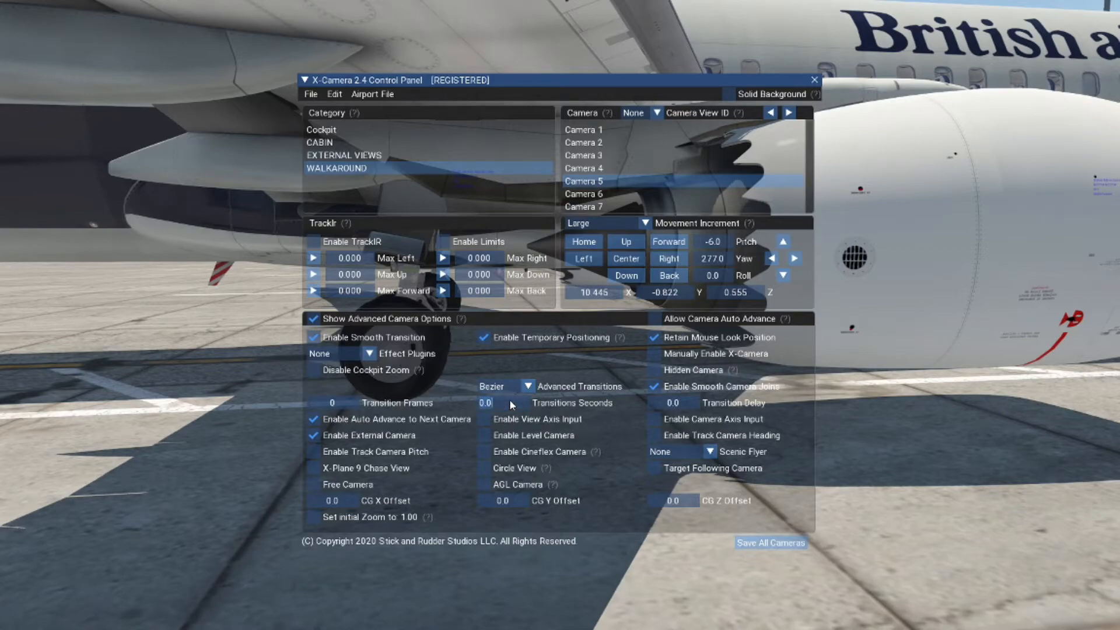
type("10")
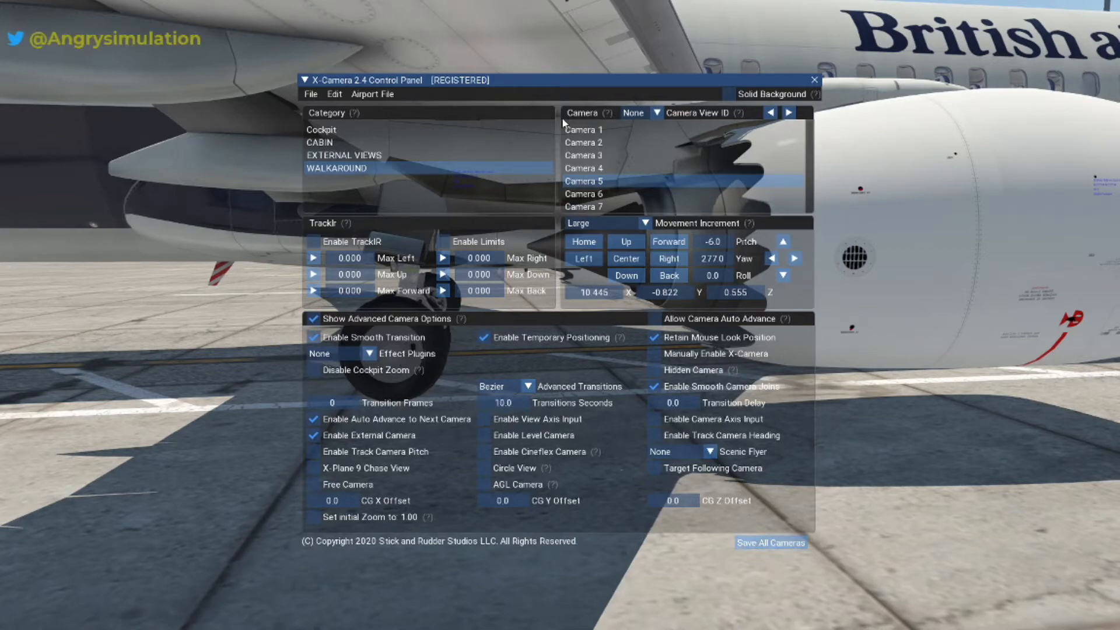
left_click(593, 195)
left_click(508, 404)
type("10")
left_click(771, 542)
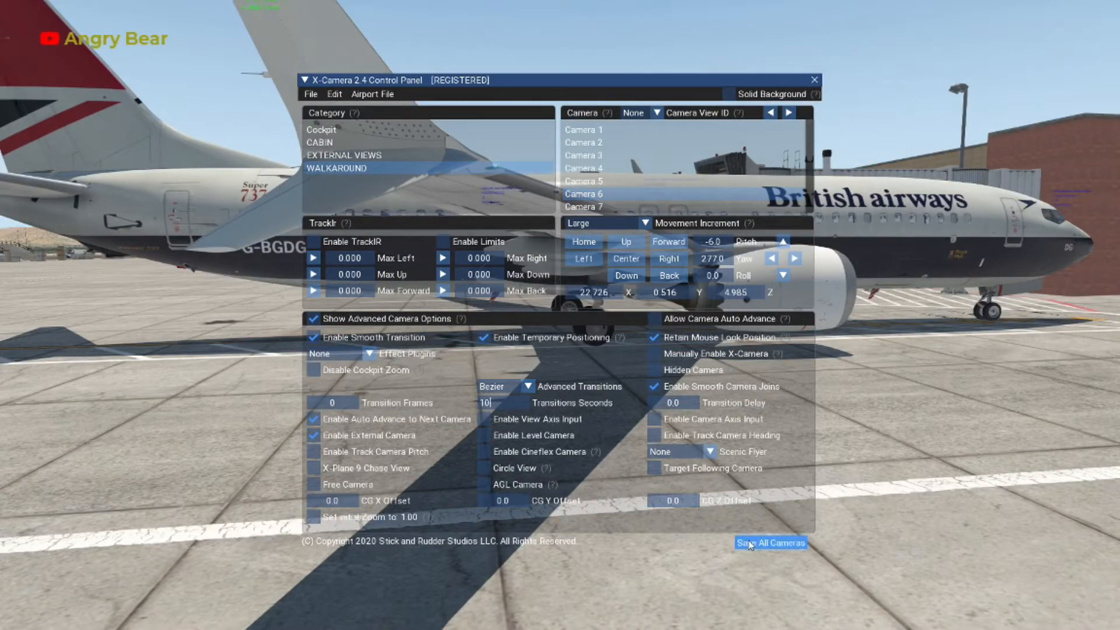
- Set the transition seconds of WALKAROUND Cameras 7 and 8 to 10, saving all cameras after each change
left_click(578, 207)
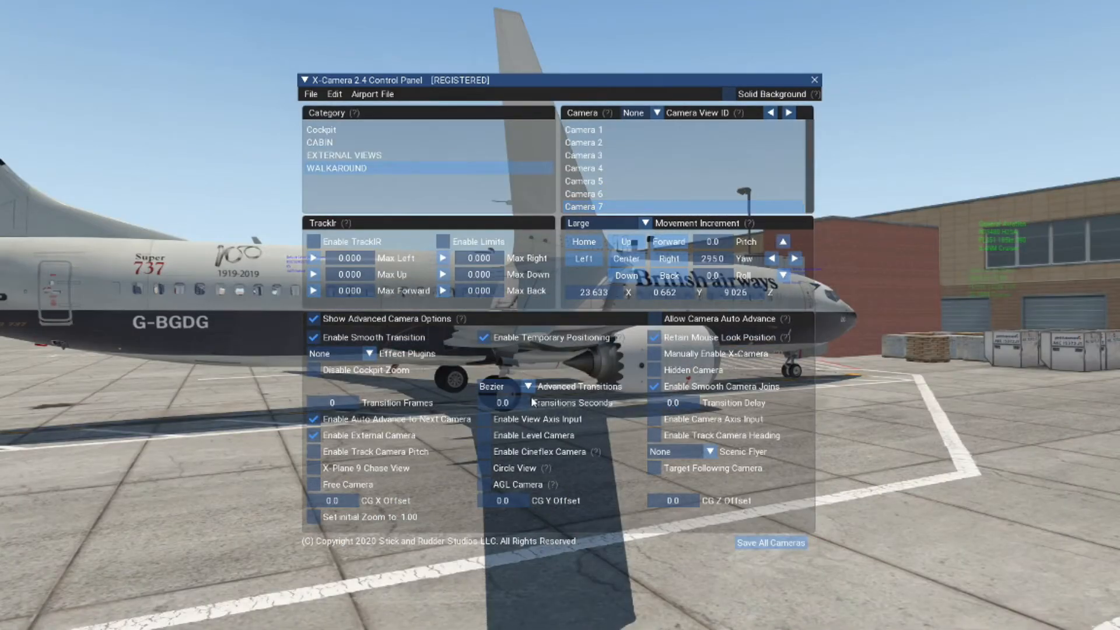
left_click(519, 400)
type("10")
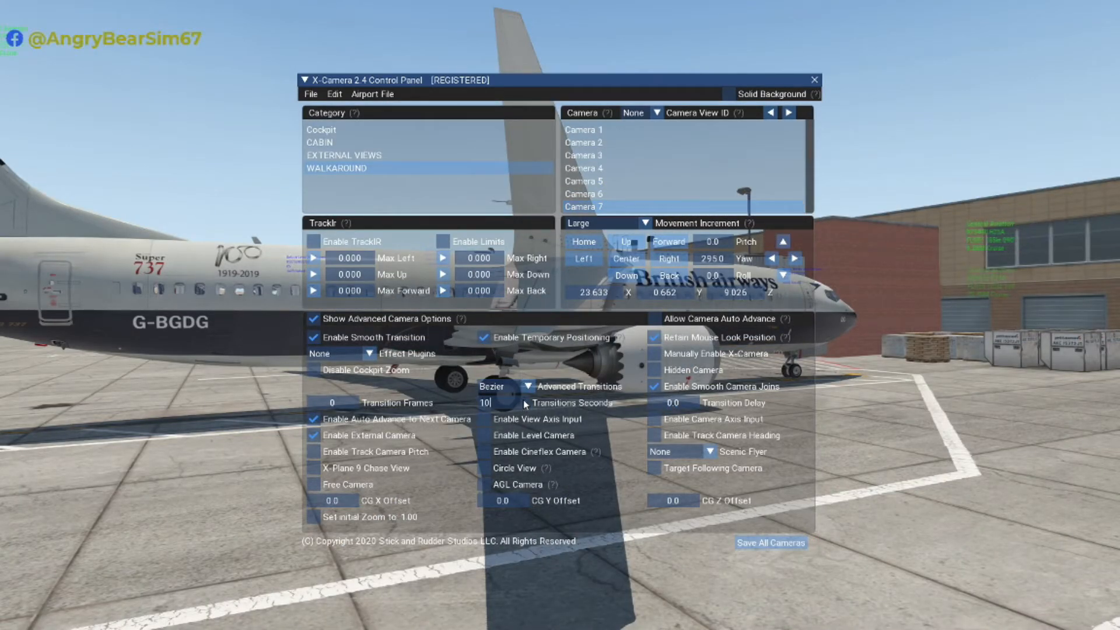
left_click(754, 543)
scroll(646, 175, "down", 5)
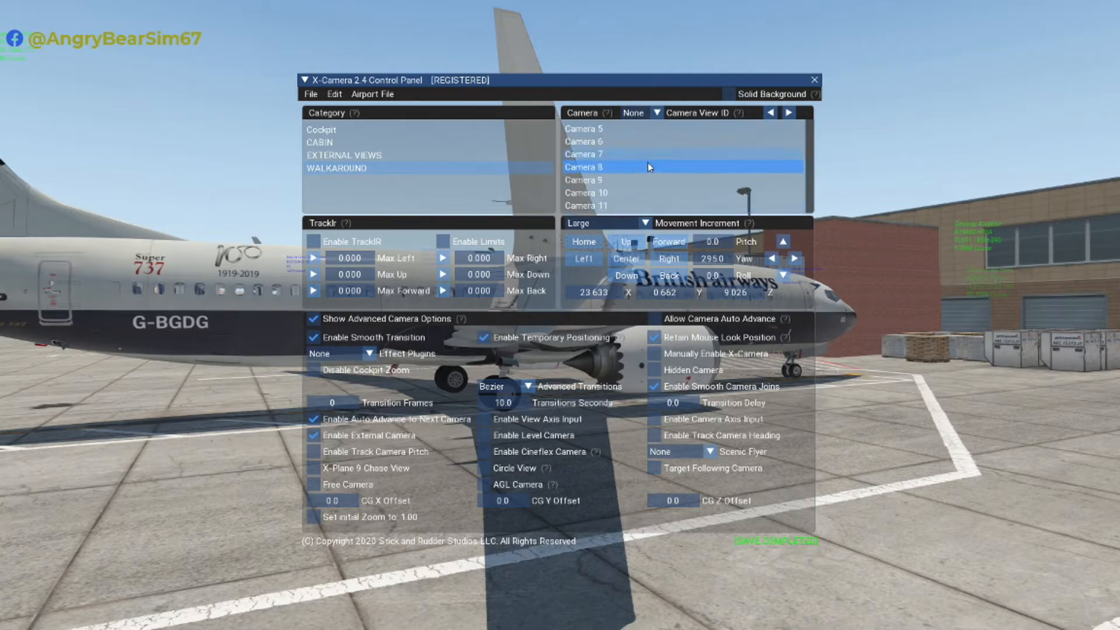
left_click(624, 140)
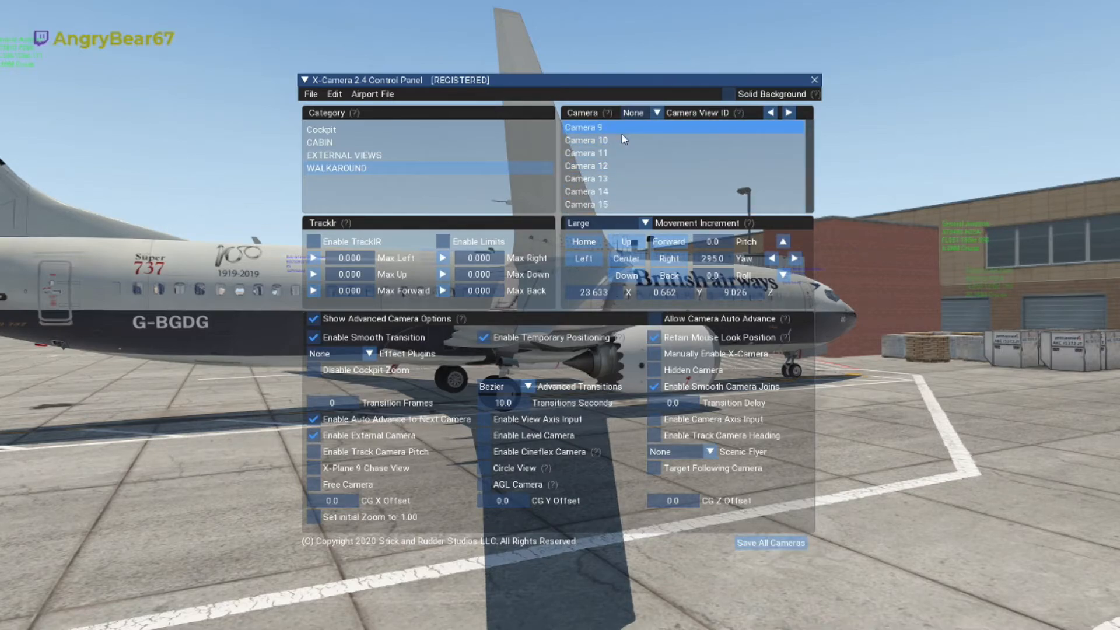
scroll(622, 134, "up", 1)
left_click(612, 168)
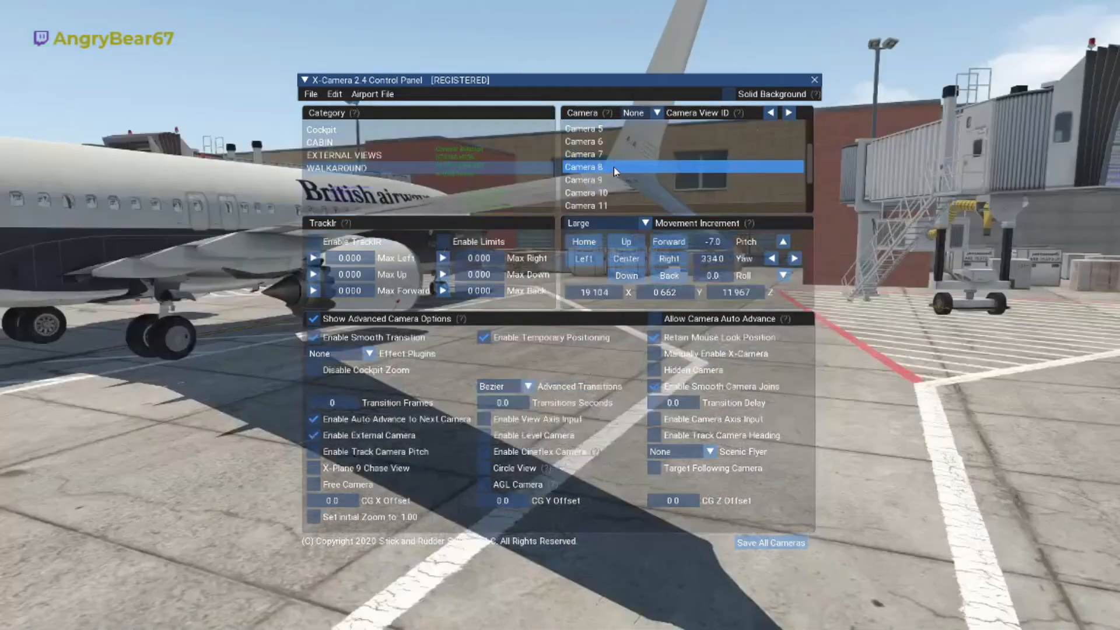
left_click(503, 402)
type("10")
left_click(779, 543)
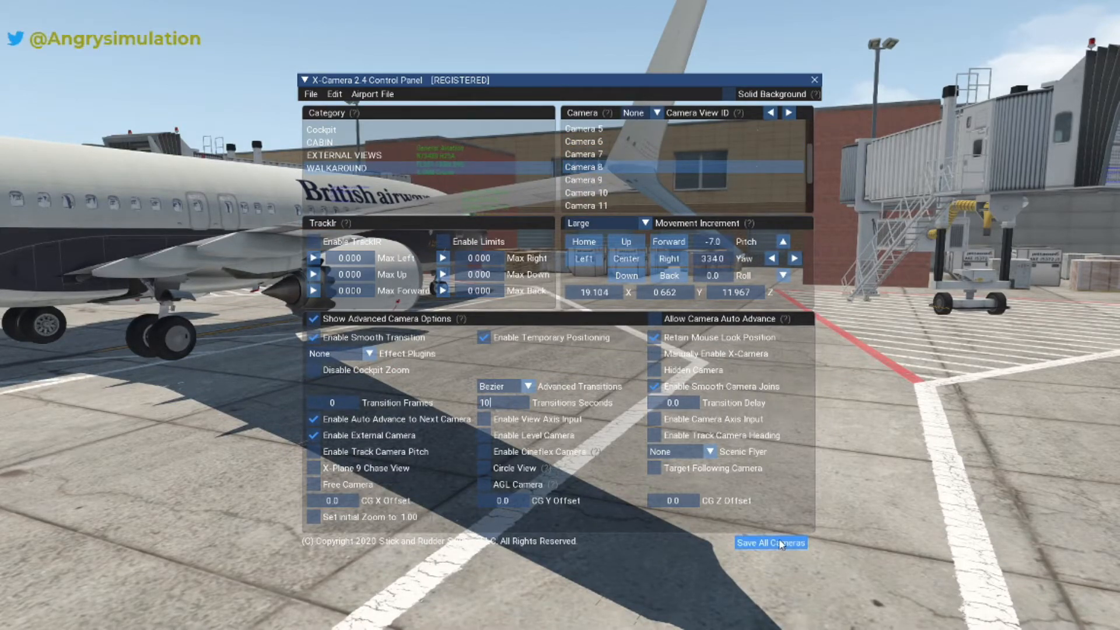
- Set the transition seconds of WALKAROUND Cameras 9 and 10 to 10, saving all cameras after each change
left_click(609, 176)
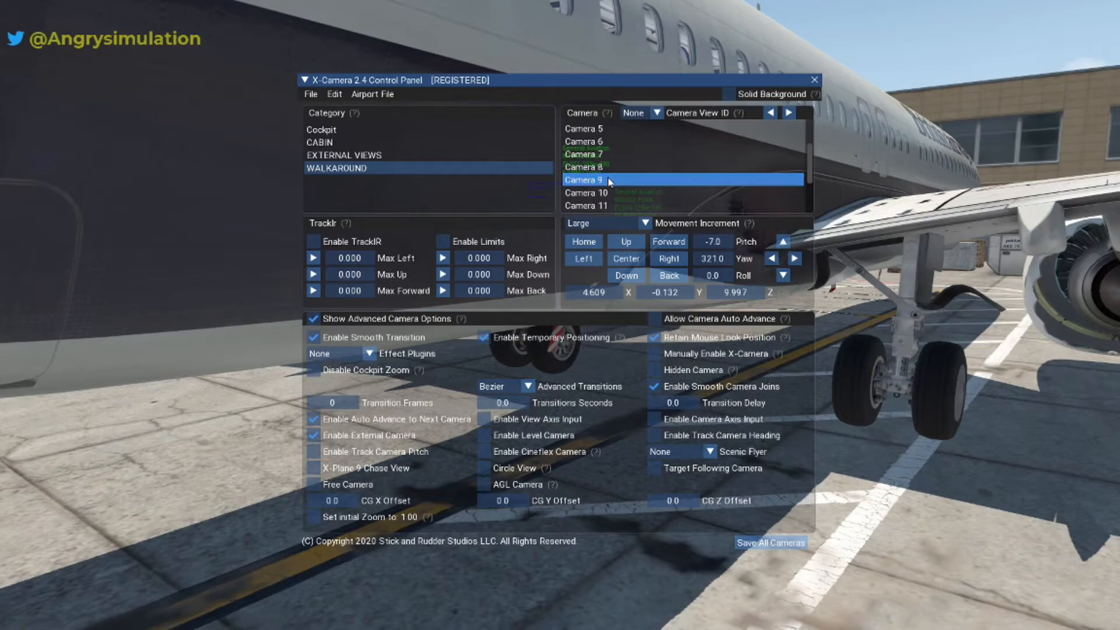
left_click(526, 402)
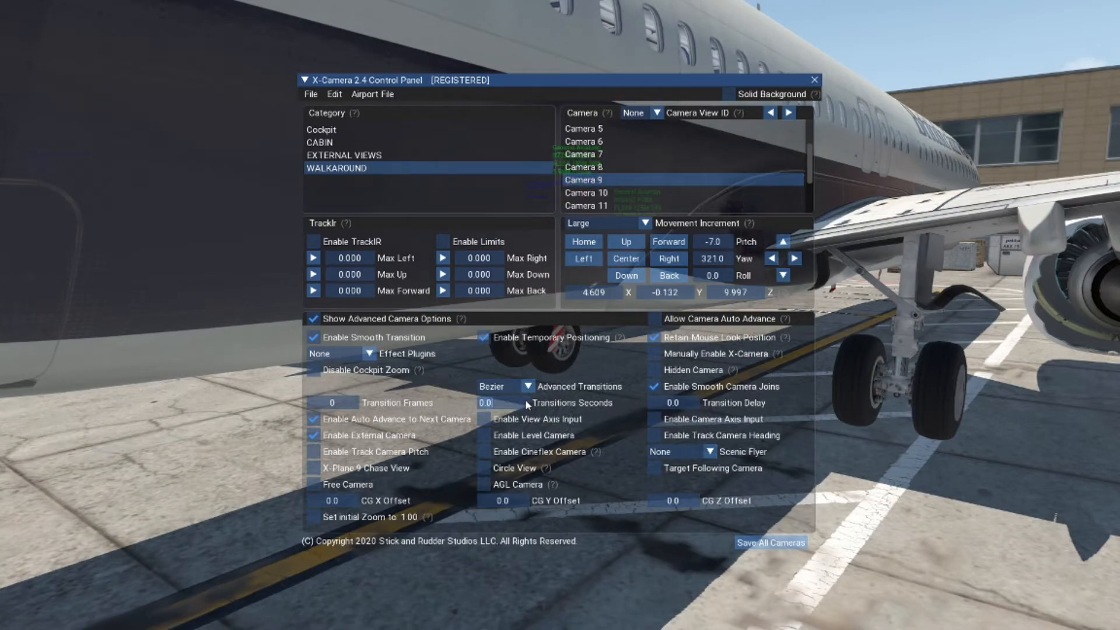
type("10")
left_click(782, 543)
left_click(585, 193)
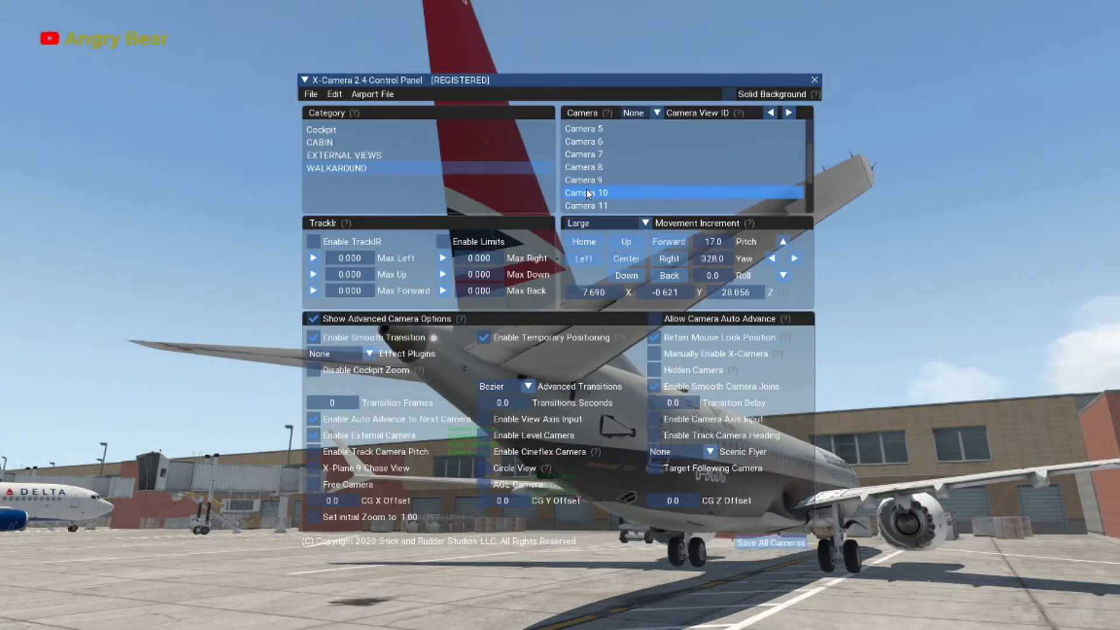
type("10")
left_click(752, 543)
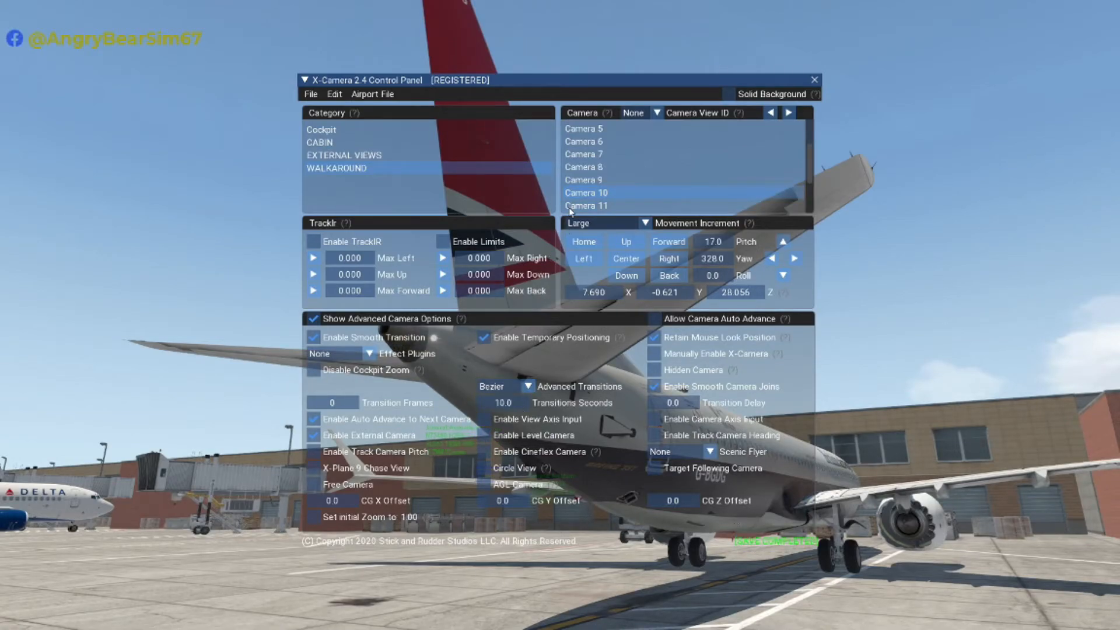
- Set the transition seconds of WALKAROUND Cameras 11 and 12 to 10, saving all cameras after each change
left_click(568, 207)
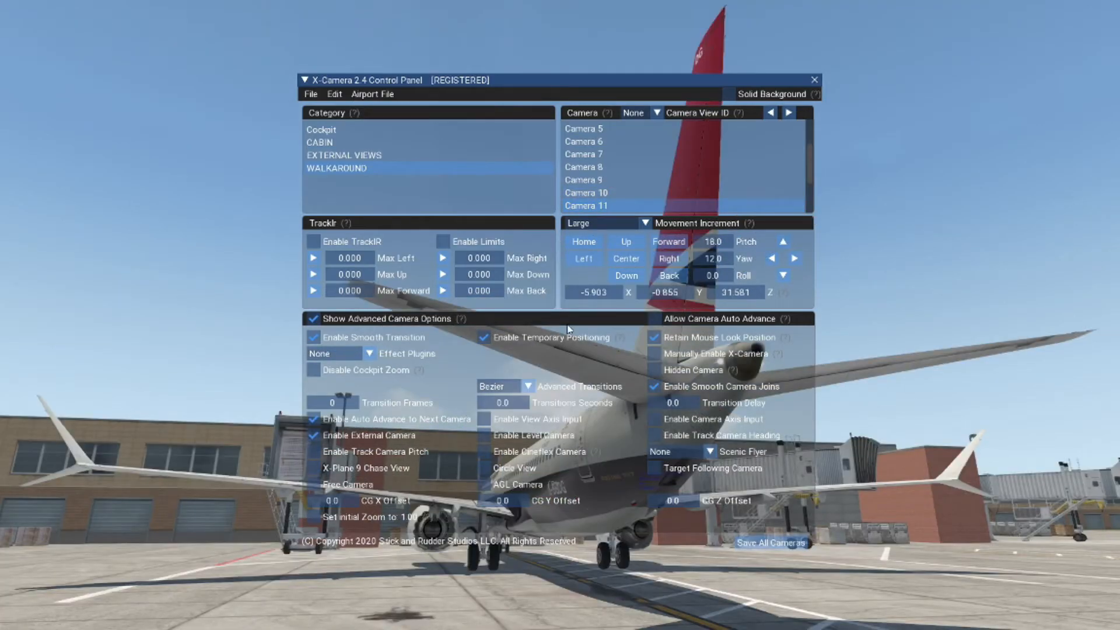
left_click(524, 403)
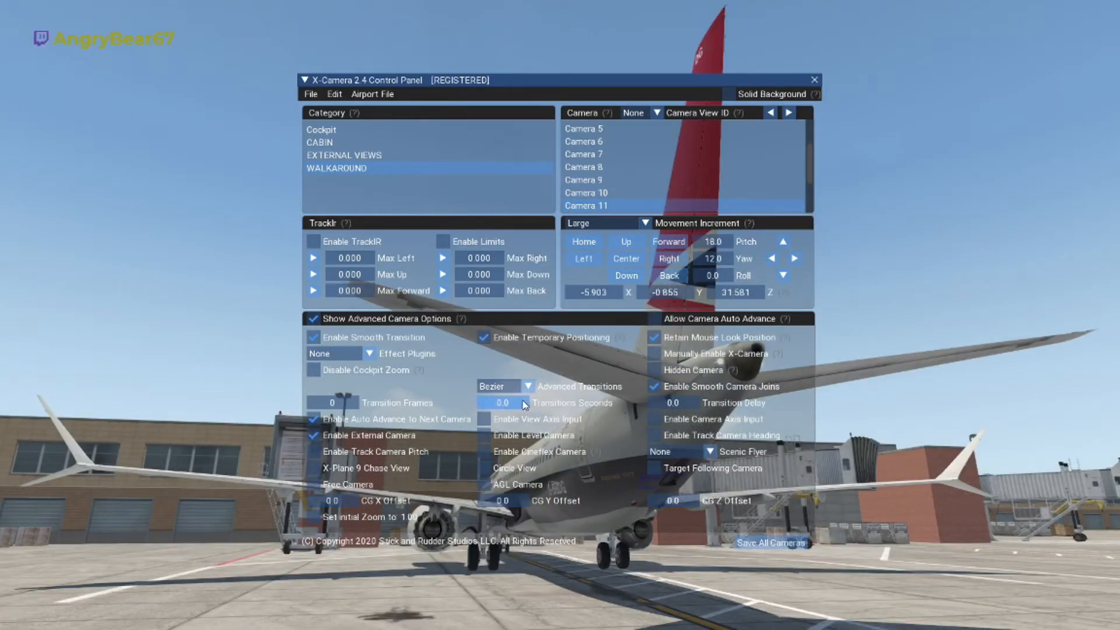
type("10")
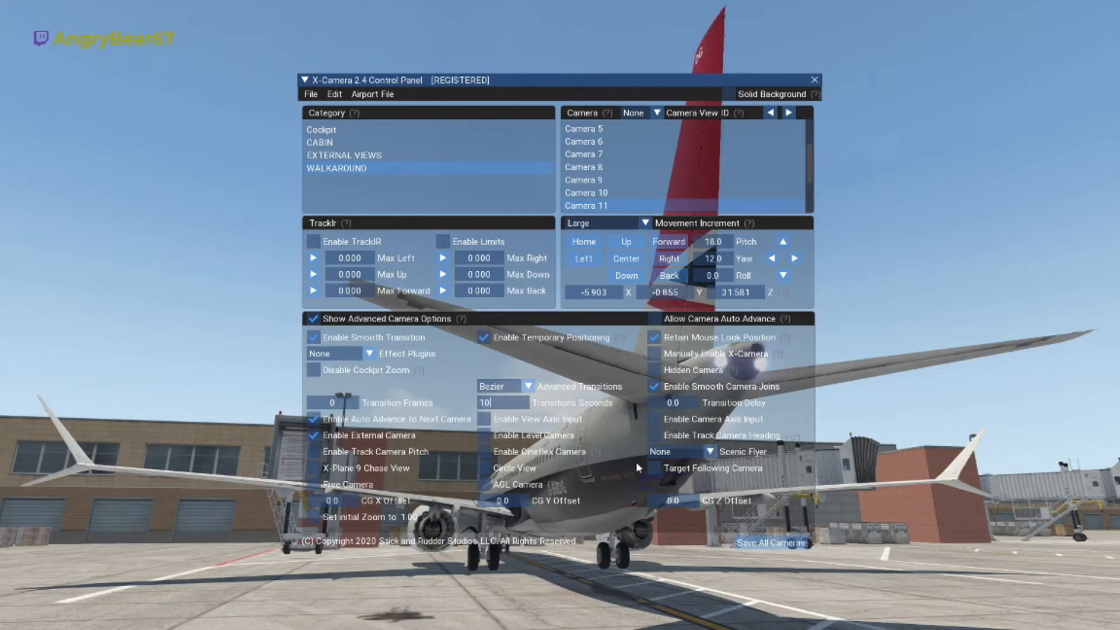
left_click(744, 547)
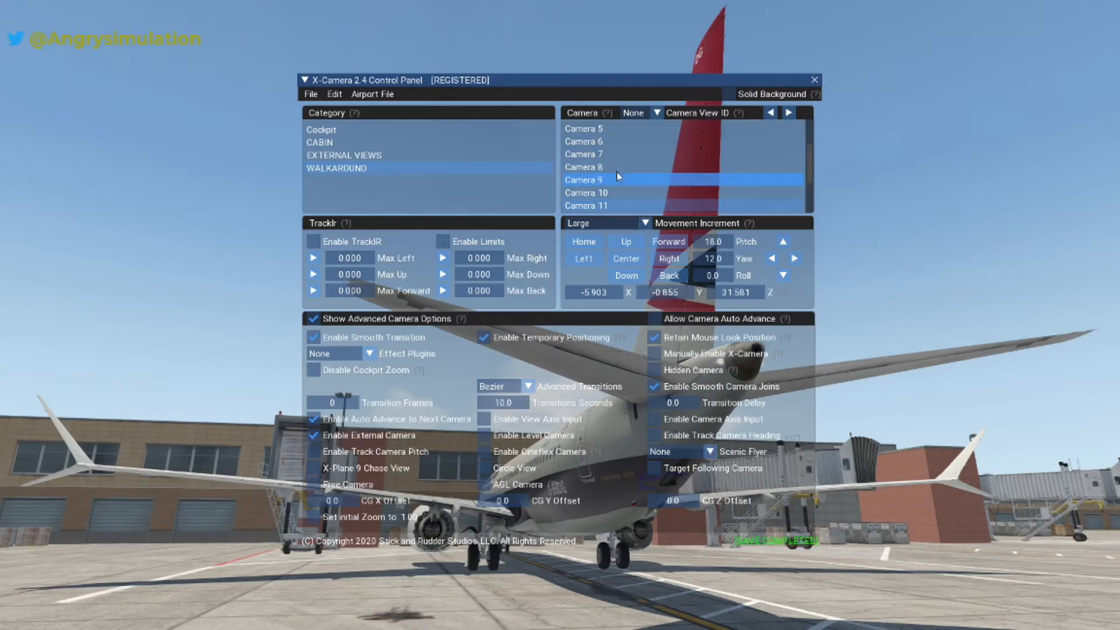
scroll(617, 171, "down", 2)
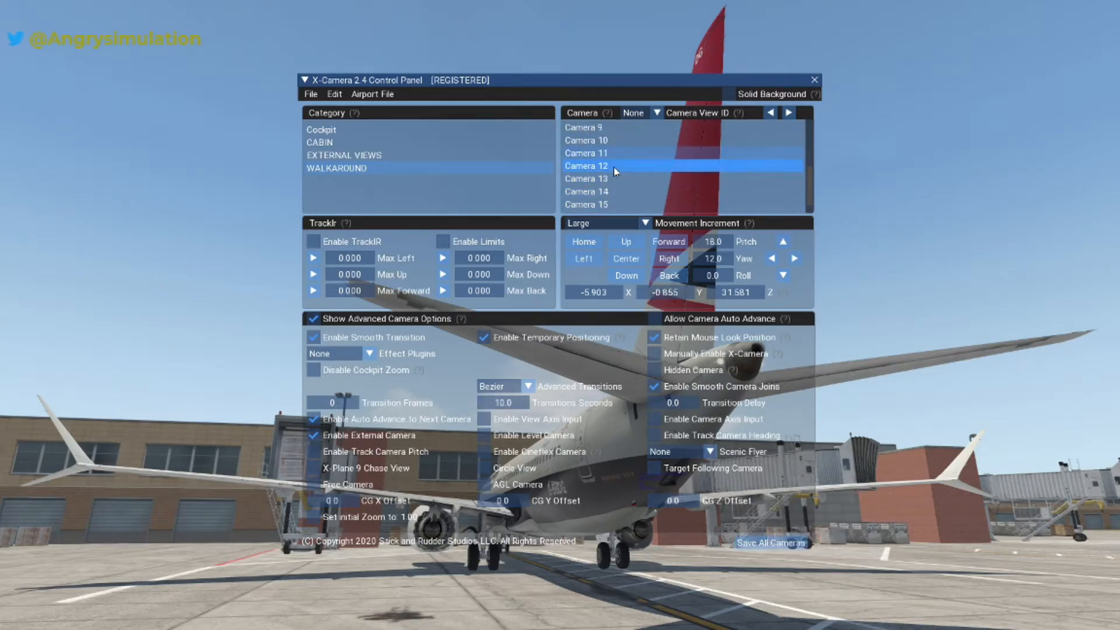
left_click(614, 166)
left_click(528, 404)
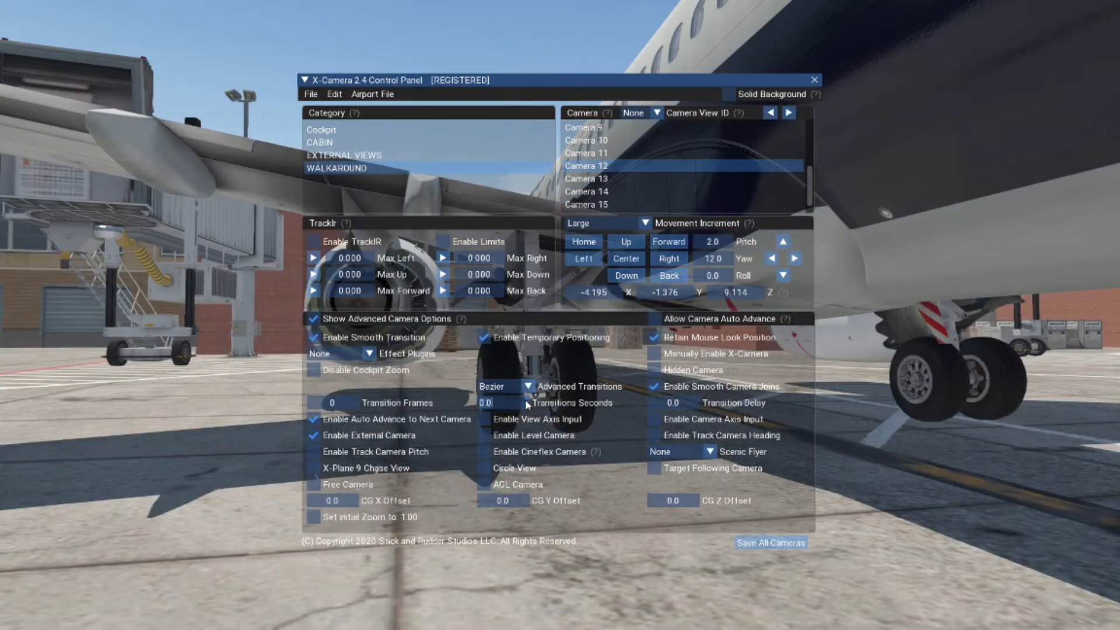
left_click(770, 543)
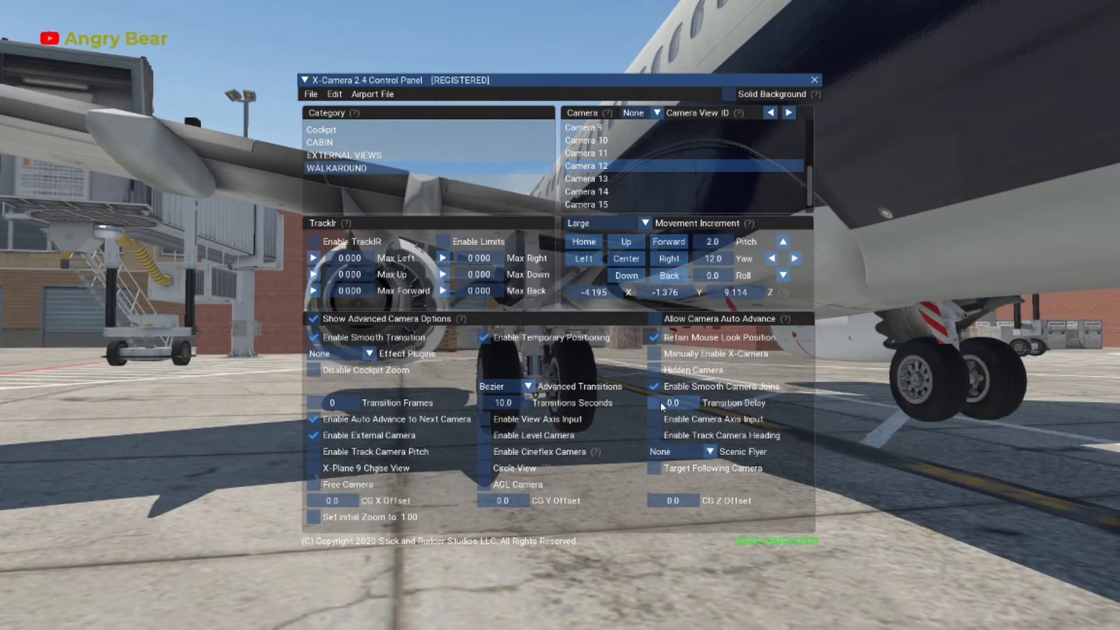
- Set the transition seconds of WALKAROUND Cameras 13 and 14 to 10, saving all cameras after each change
left_click(614, 180)
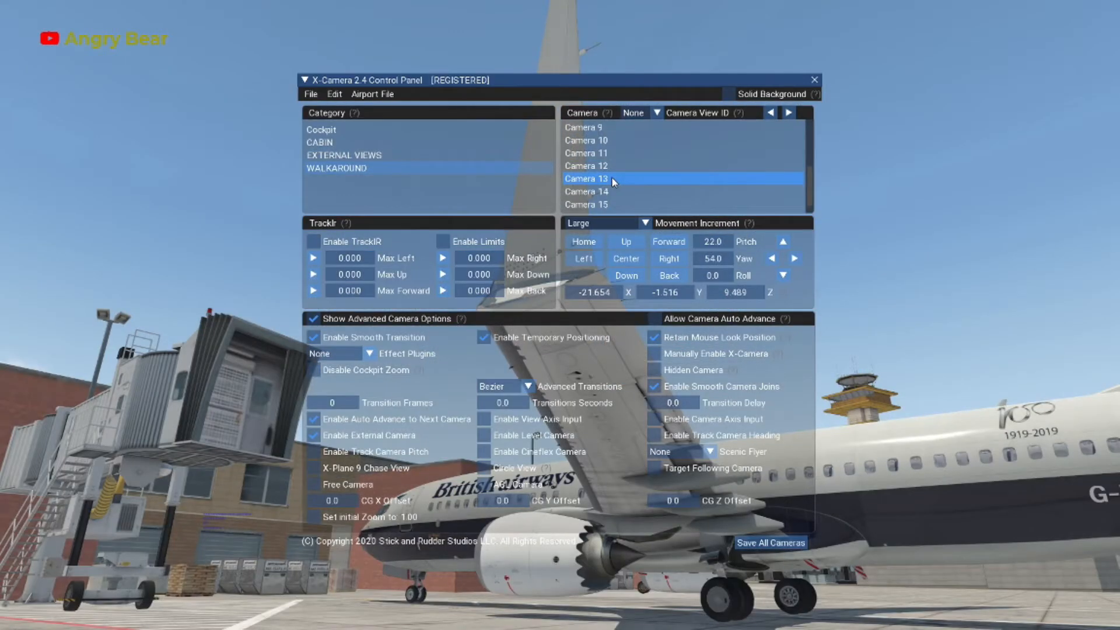
double_click(525, 404)
type("10")
left_click(758, 543)
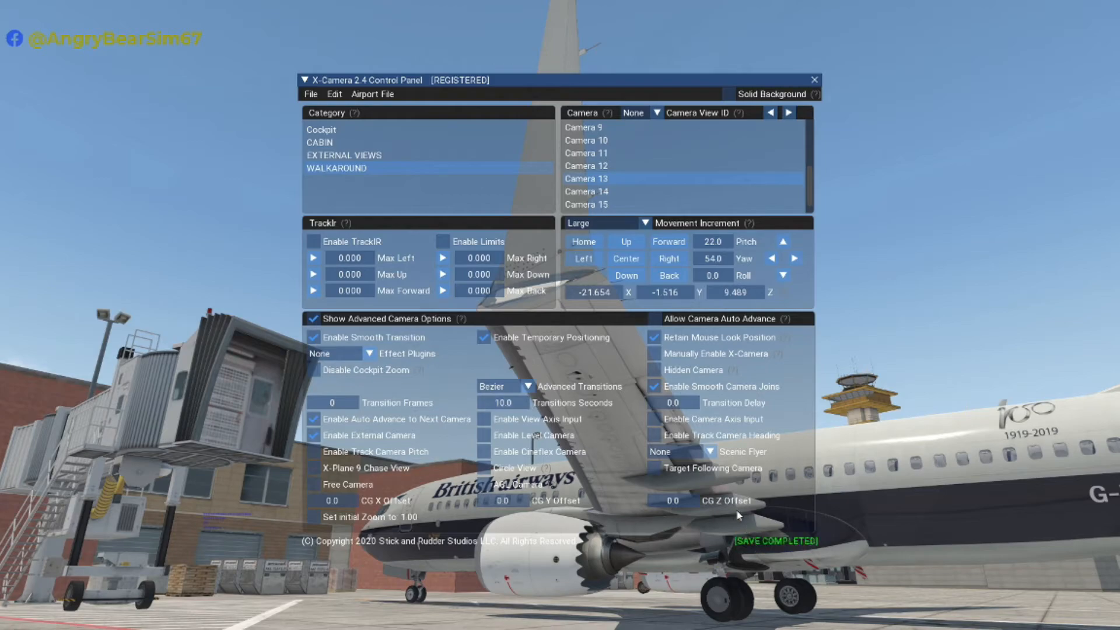
left_click(614, 192)
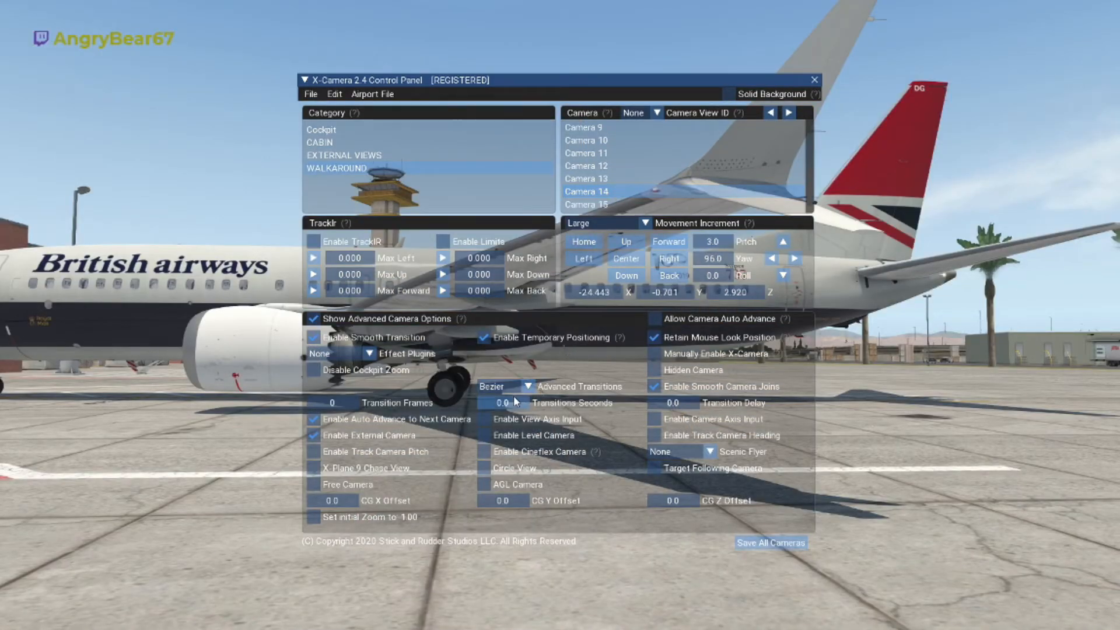
left_click(511, 402)
type("10")
left_click(750, 541)
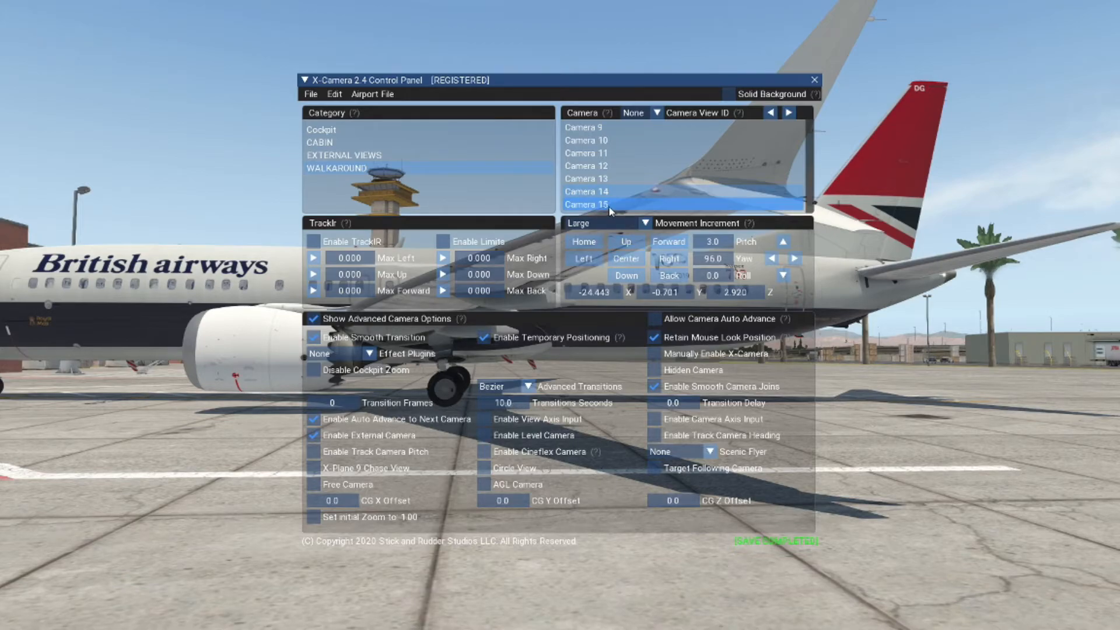
- Set the transition seconds of WALKAROUND Camera 15 to 10, save all cameras and select Camera 16
left_click(586, 204)
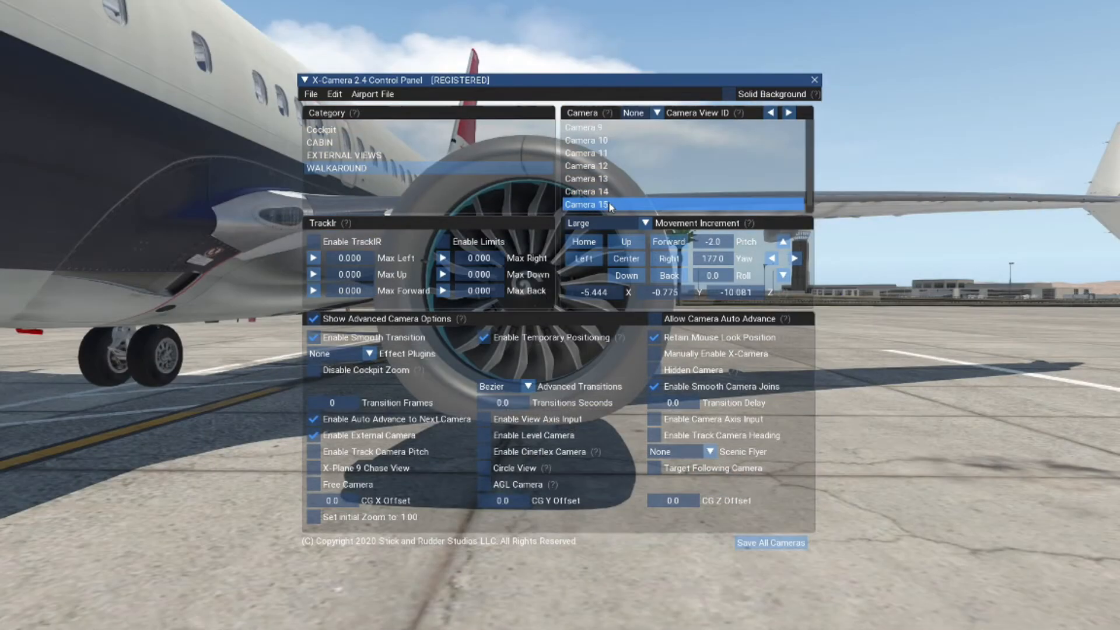
left_click(514, 401)
type("10")
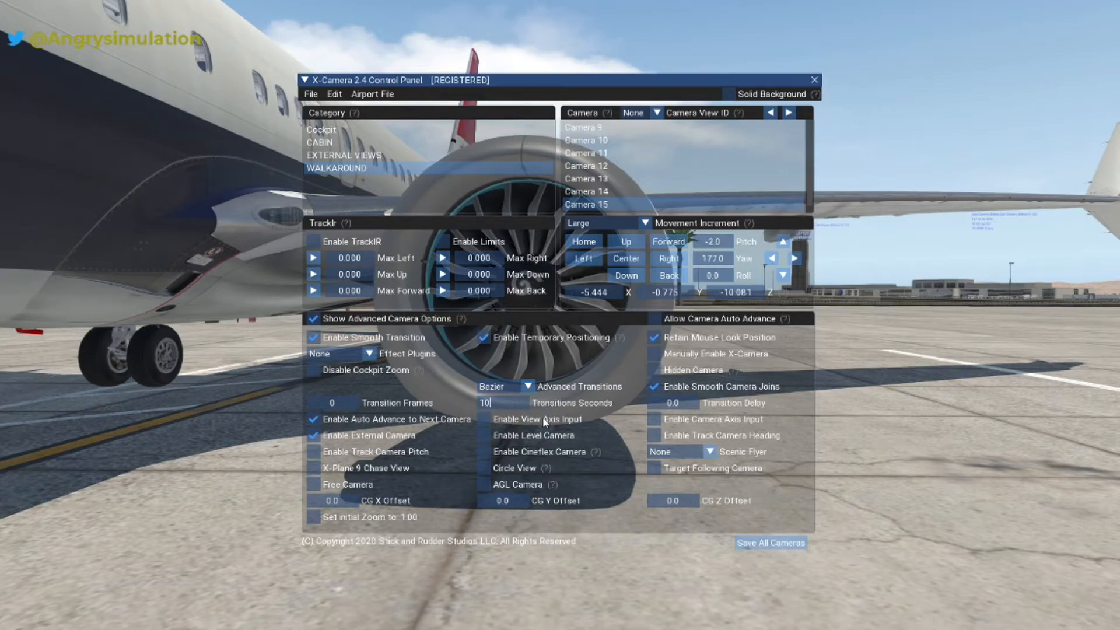
left_click(770, 541)
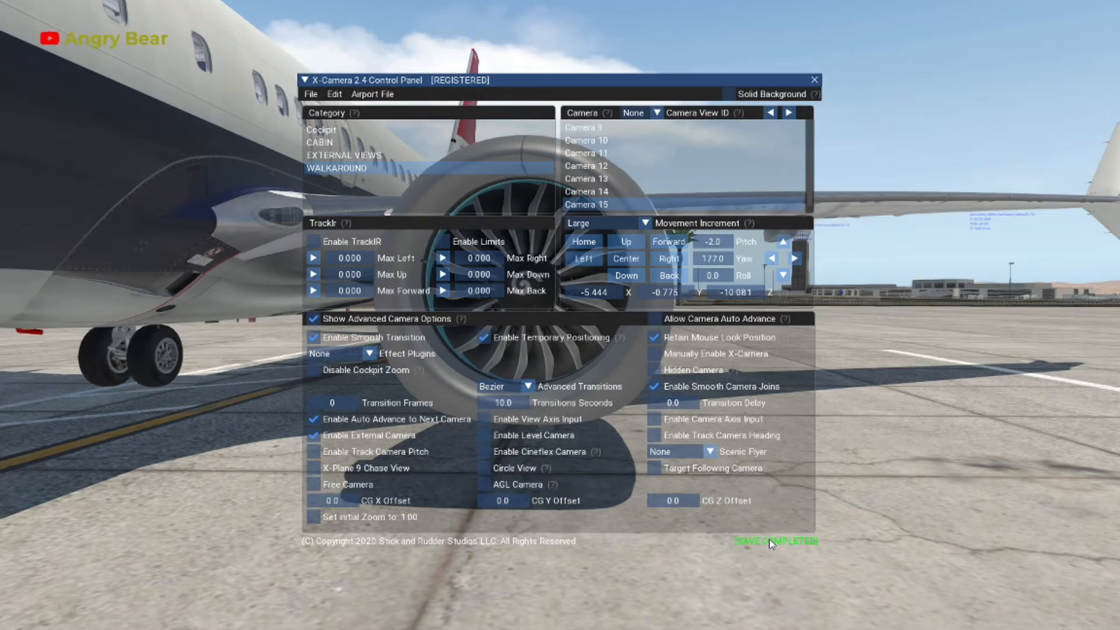
scroll(669, 185, "down", 1)
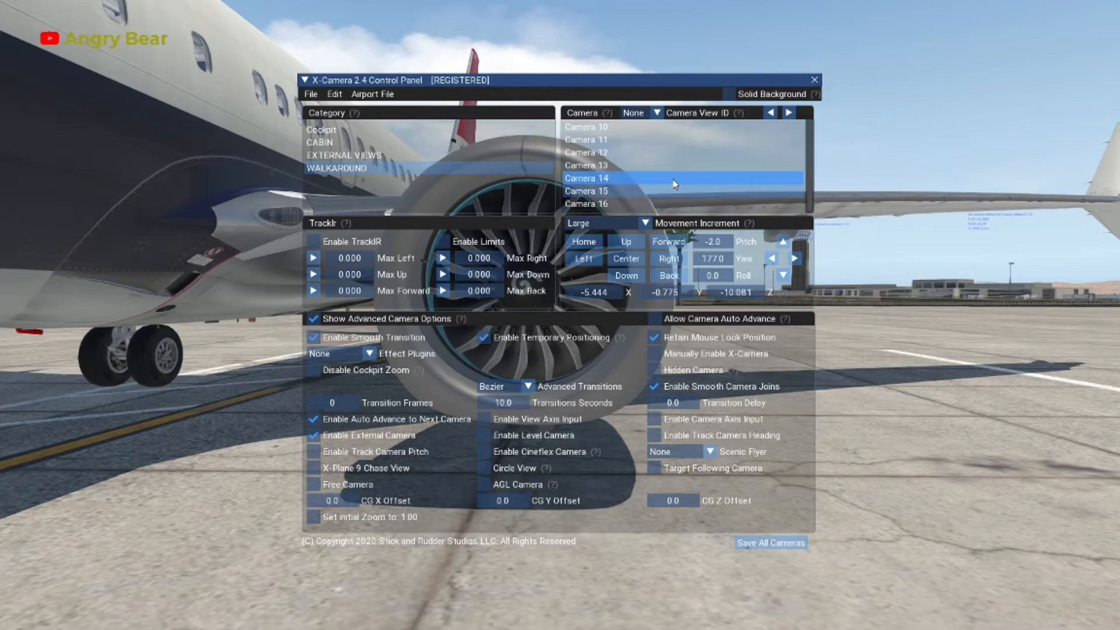
left_click(649, 205)
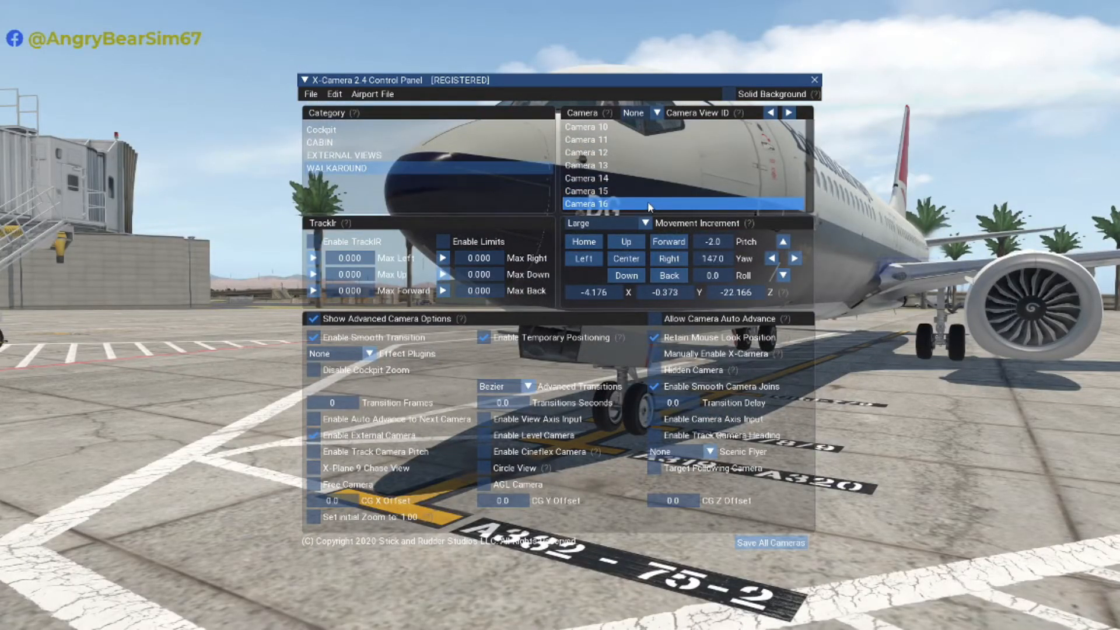
- Select Camera 1 and allow camera auto advance to play the whole WALKAROUND sequence through to Camera 16
scroll(663, 147, "up", 9)
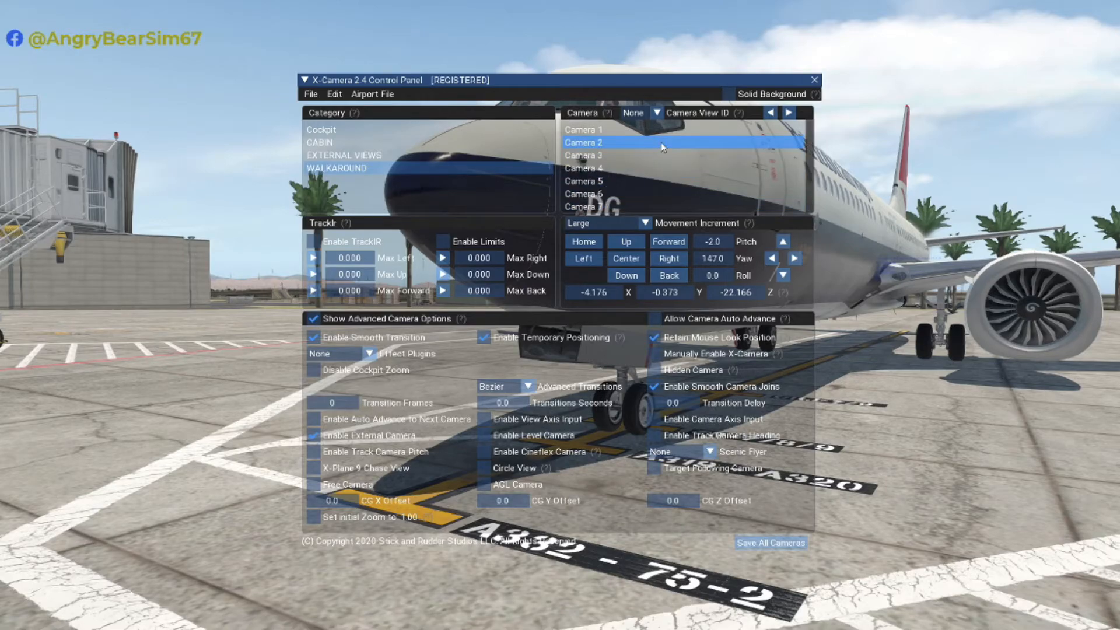
left_click(631, 130)
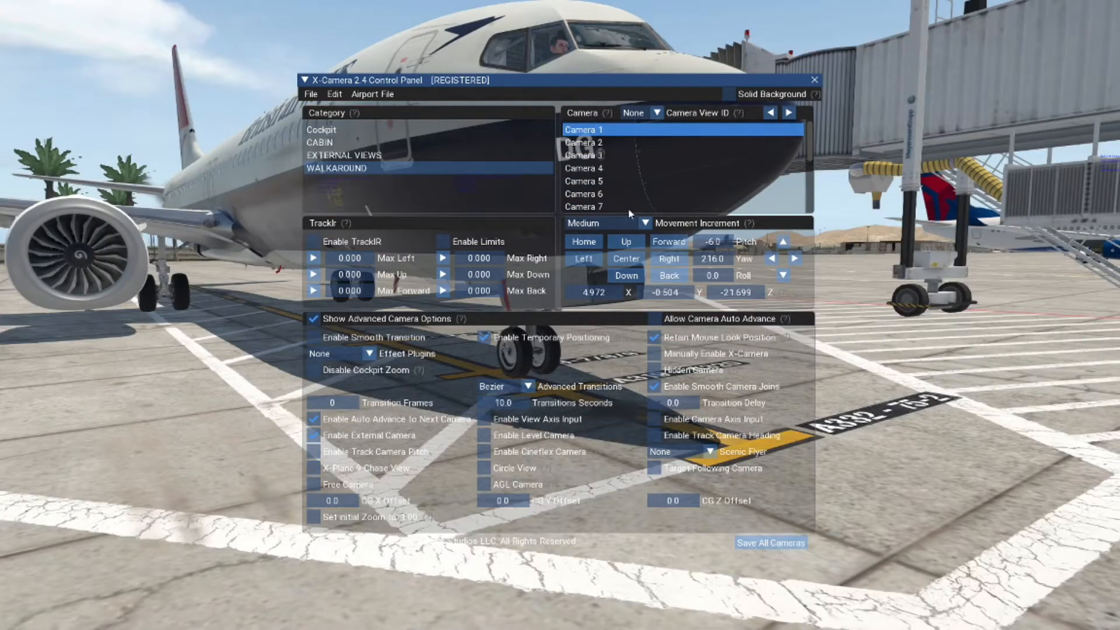
left_click(656, 319)
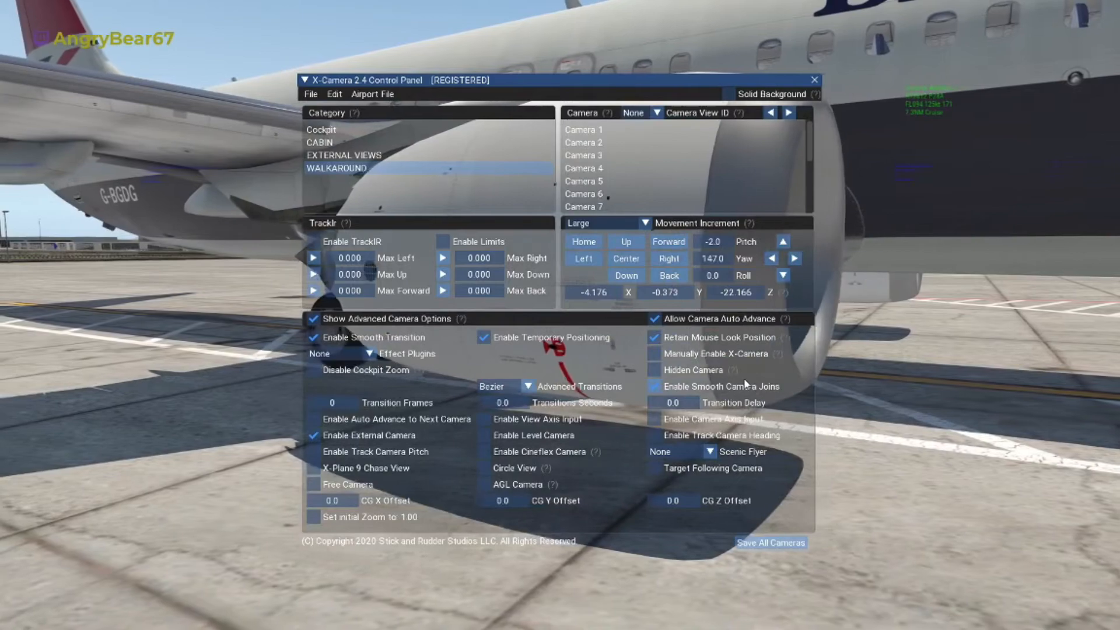
left_click(745, 383)
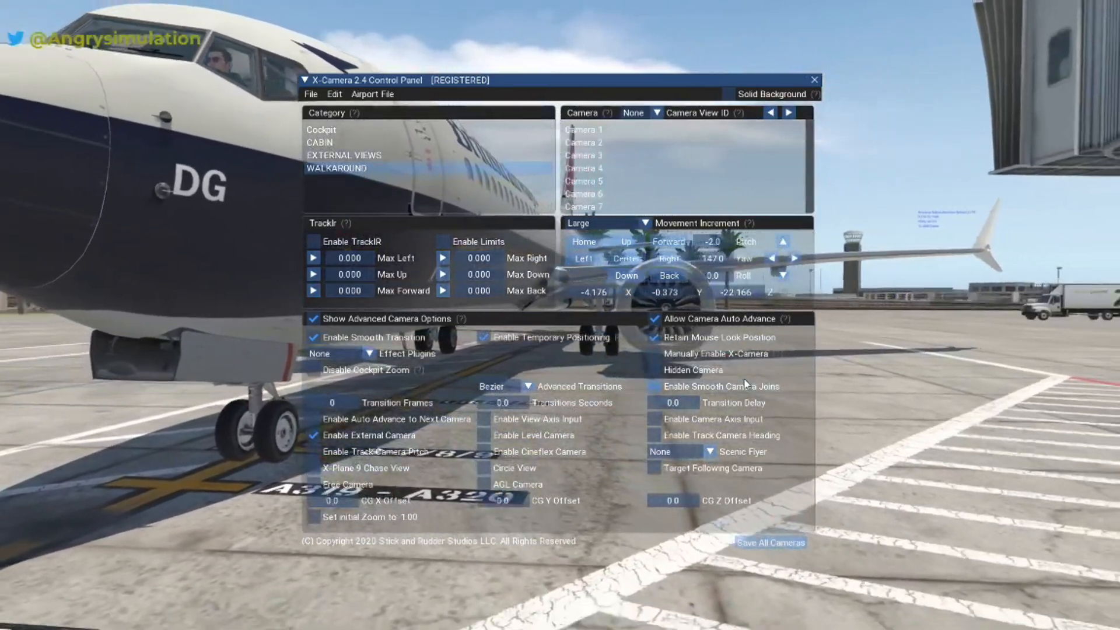
left_click(745, 383)
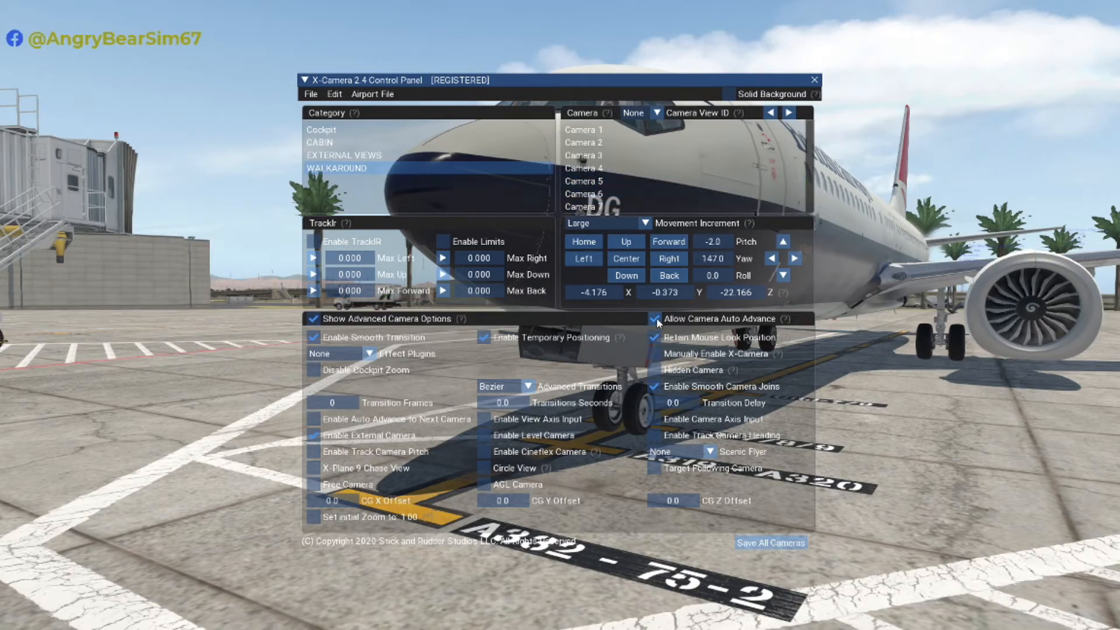
- Compare the views of WALKAROUND Cameras 1 to 5, checking for positions that are too close together
left_click(599, 130)
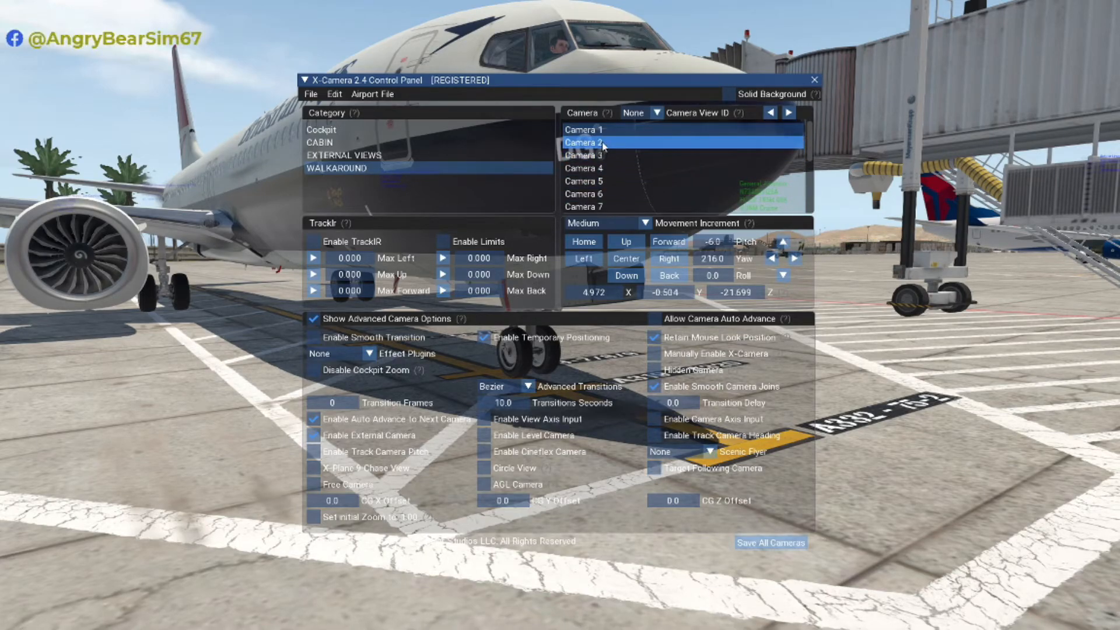
left_click(604, 144)
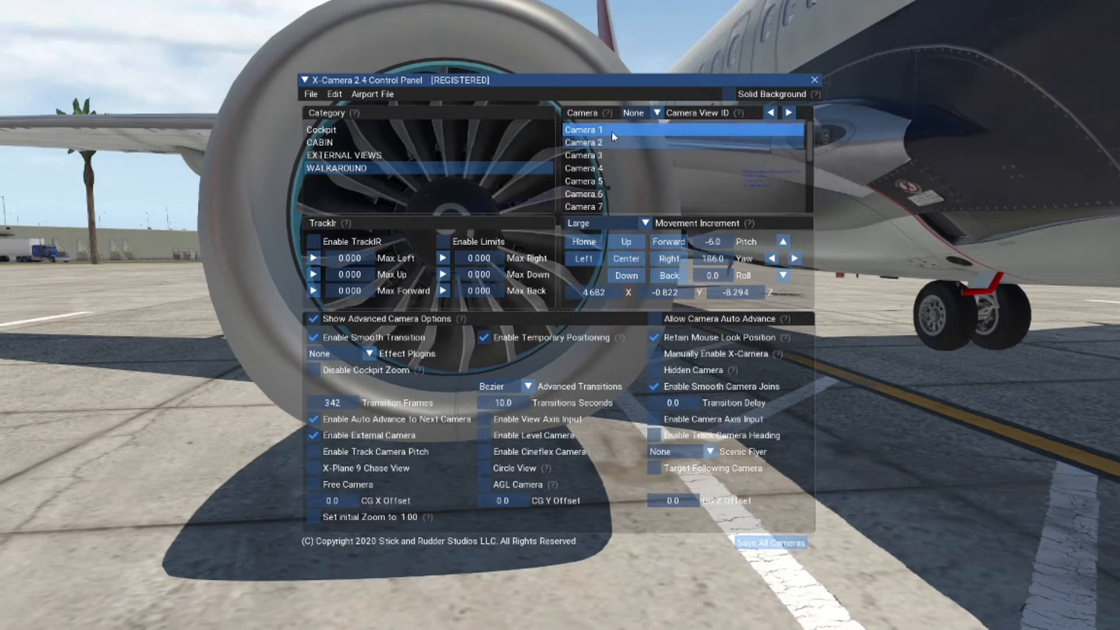
left_click(613, 135)
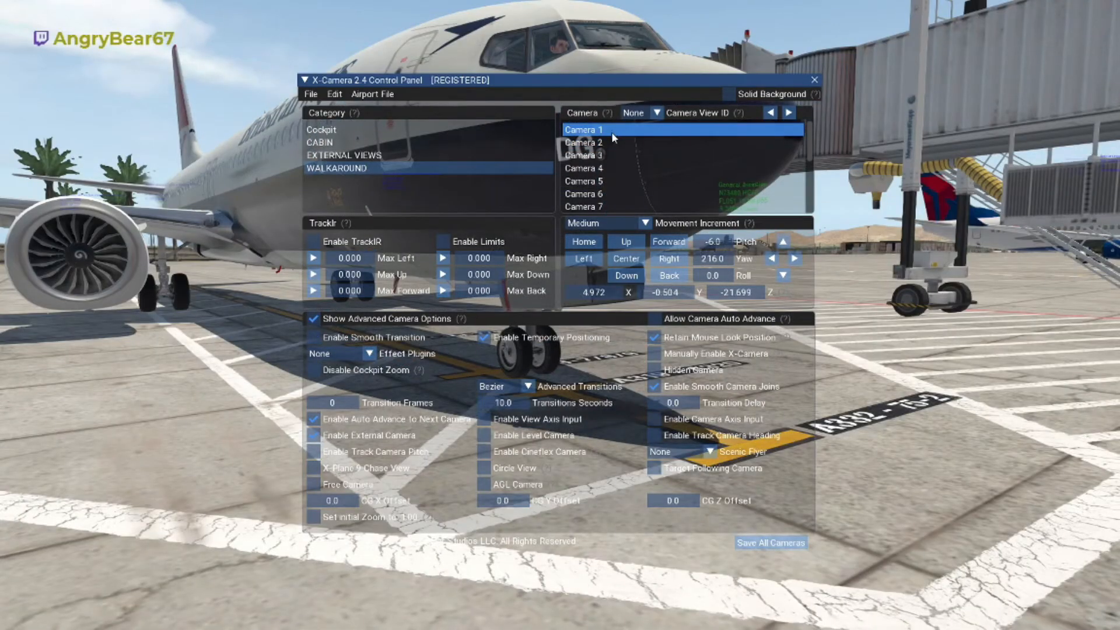
left_click(608, 146)
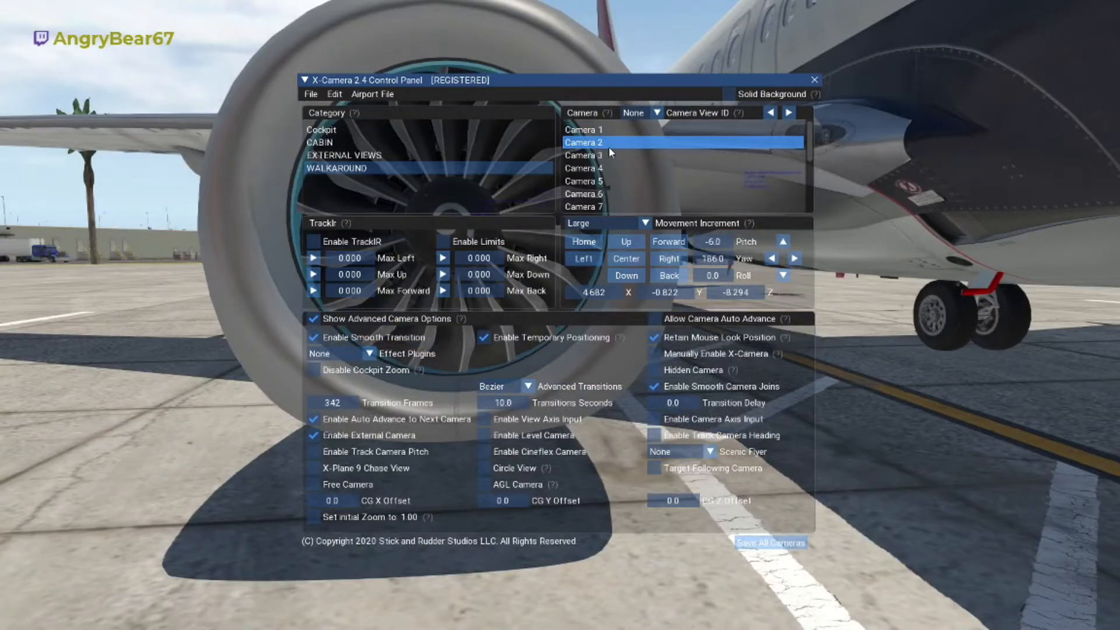
left_click(608, 162)
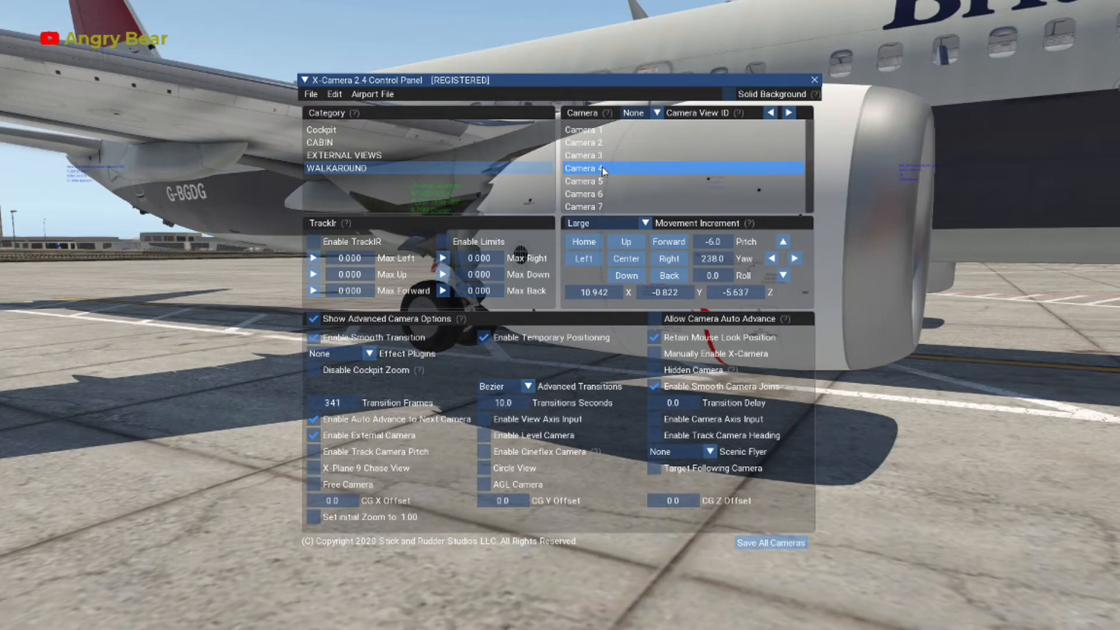
left_click(607, 156)
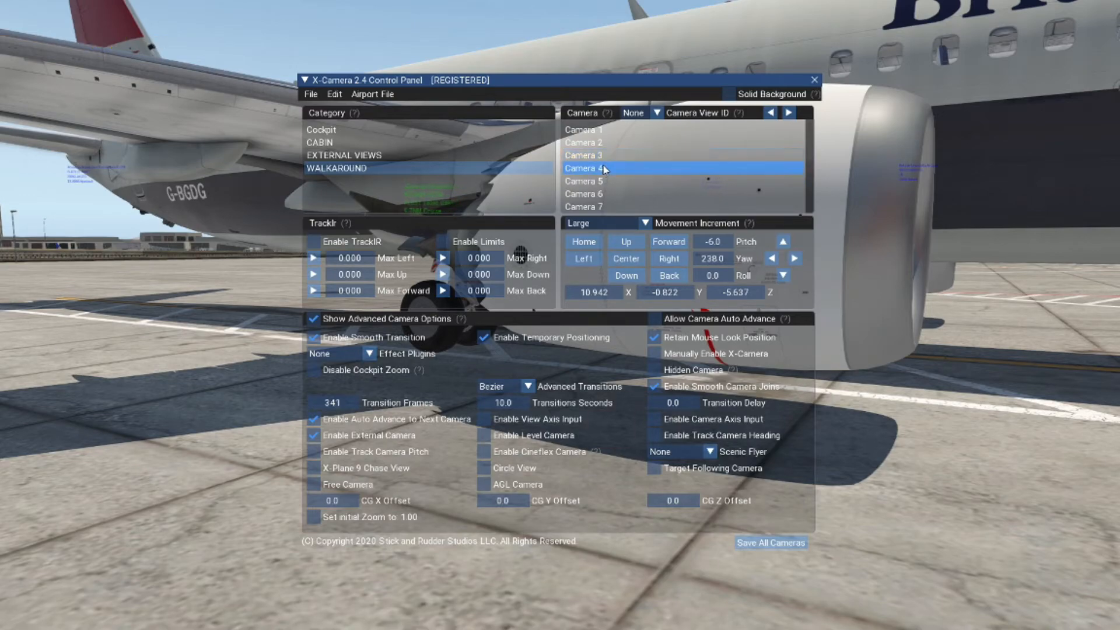
left_click(594, 168)
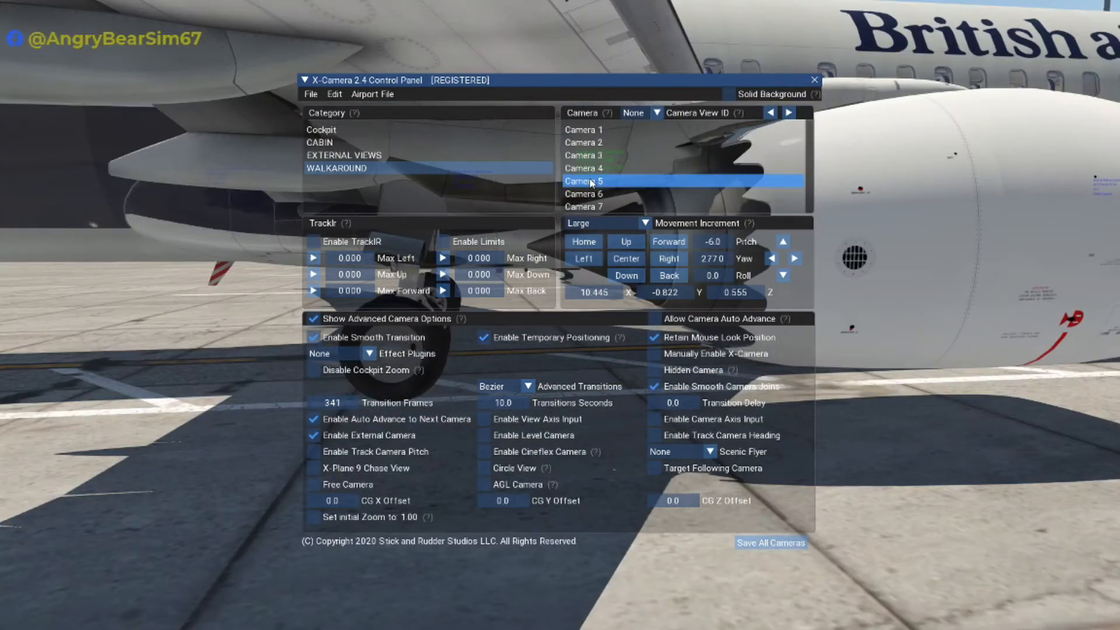
left_click(594, 157)
- Delete Camera 4 from the WALKAROUND category
left_click(594, 169)
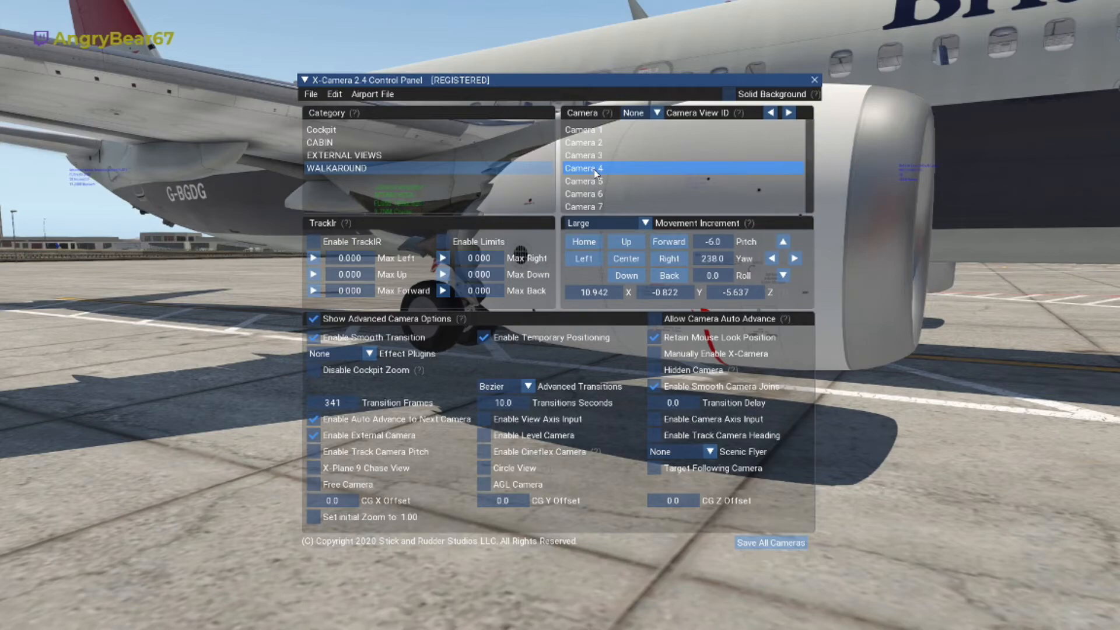
right_click(595, 173)
left_click(615, 222)
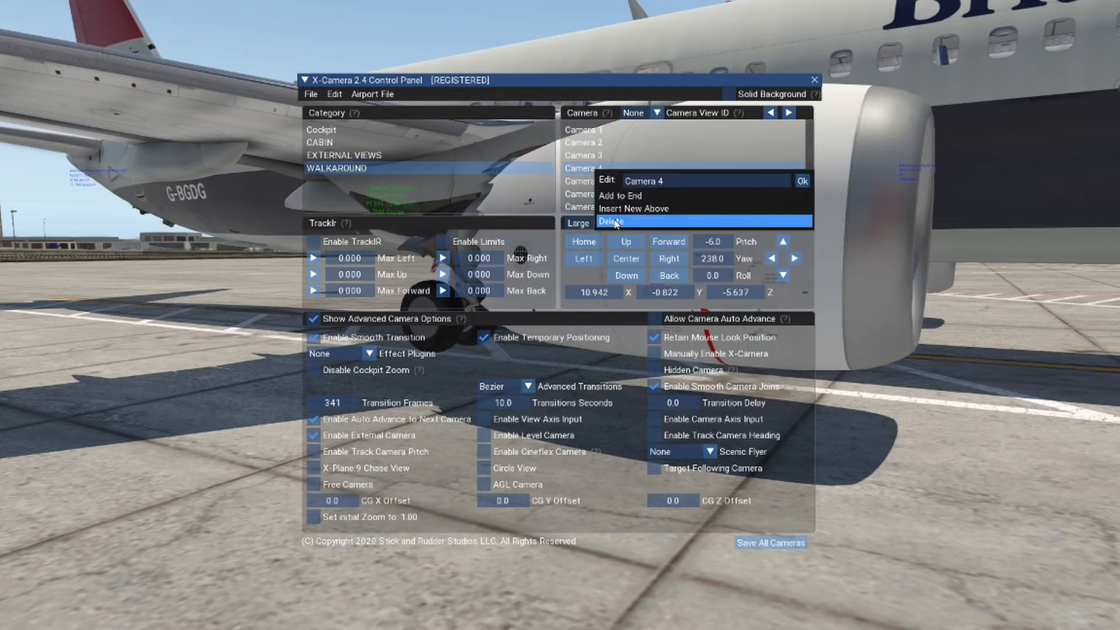
- Compare the views of WALKAROUND Cameras 5, 6 and 7, checking for positions that are too close together
left_click(621, 167)
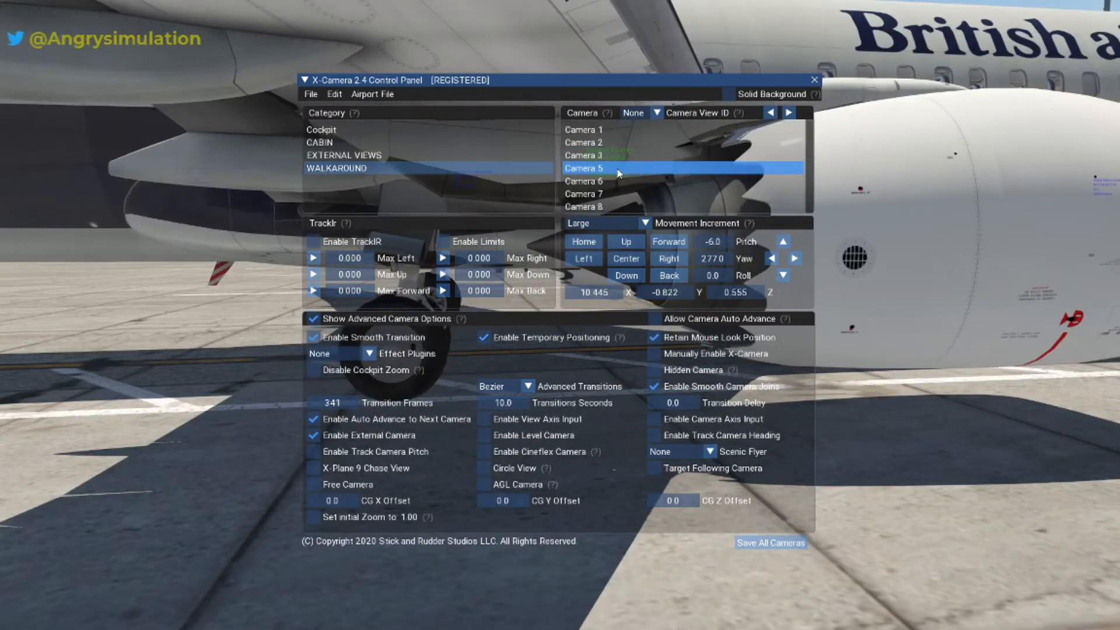
left_click(616, 180)
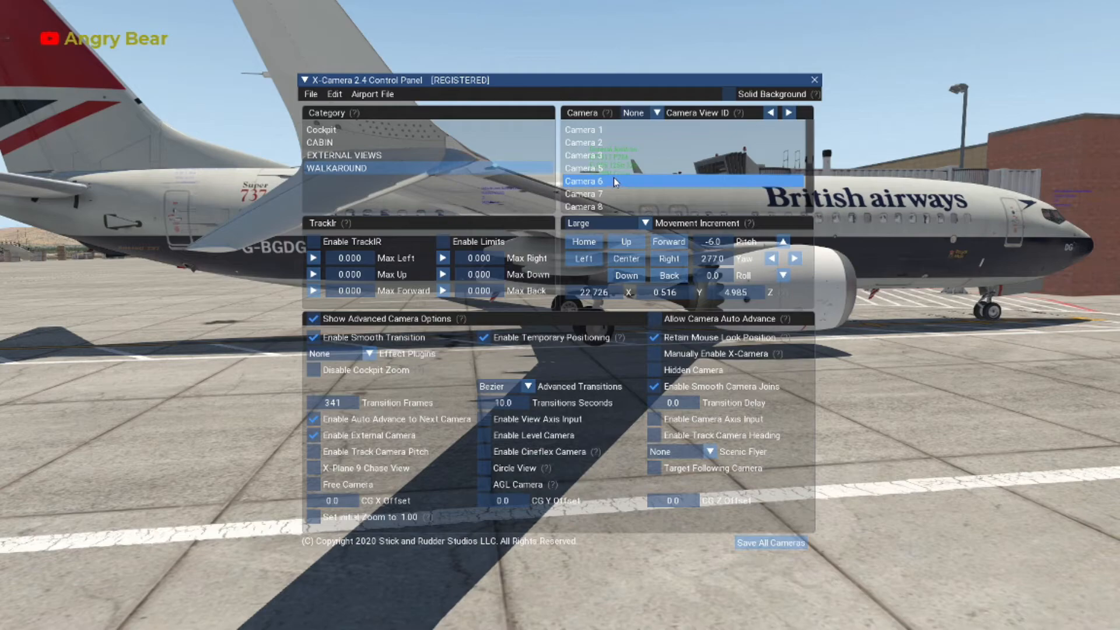
left_click(612, 168)
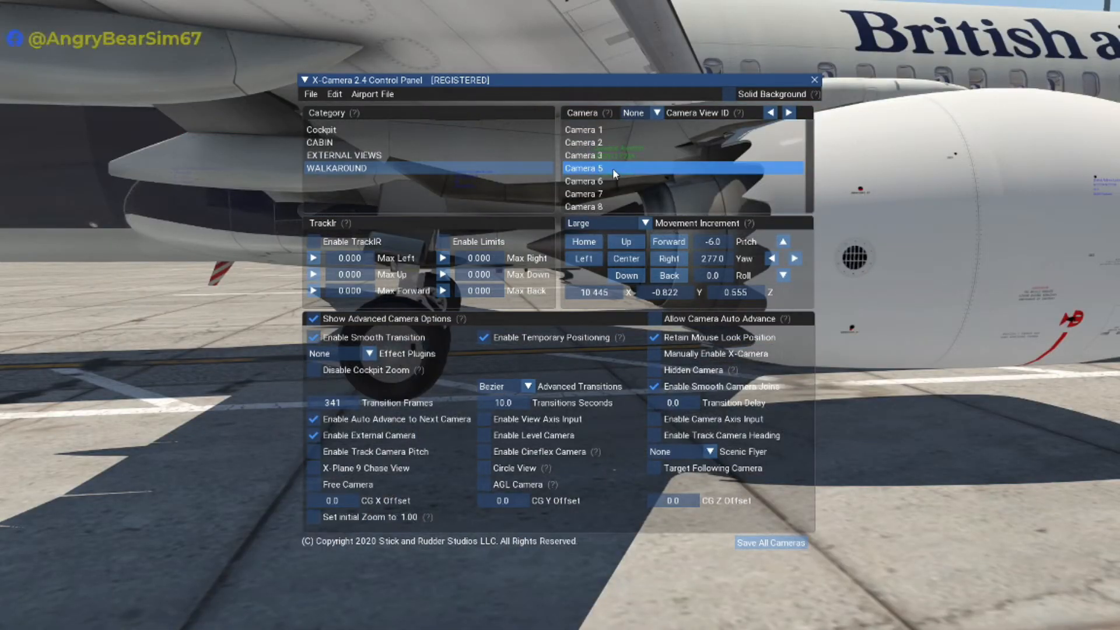
left_click(612, 182)
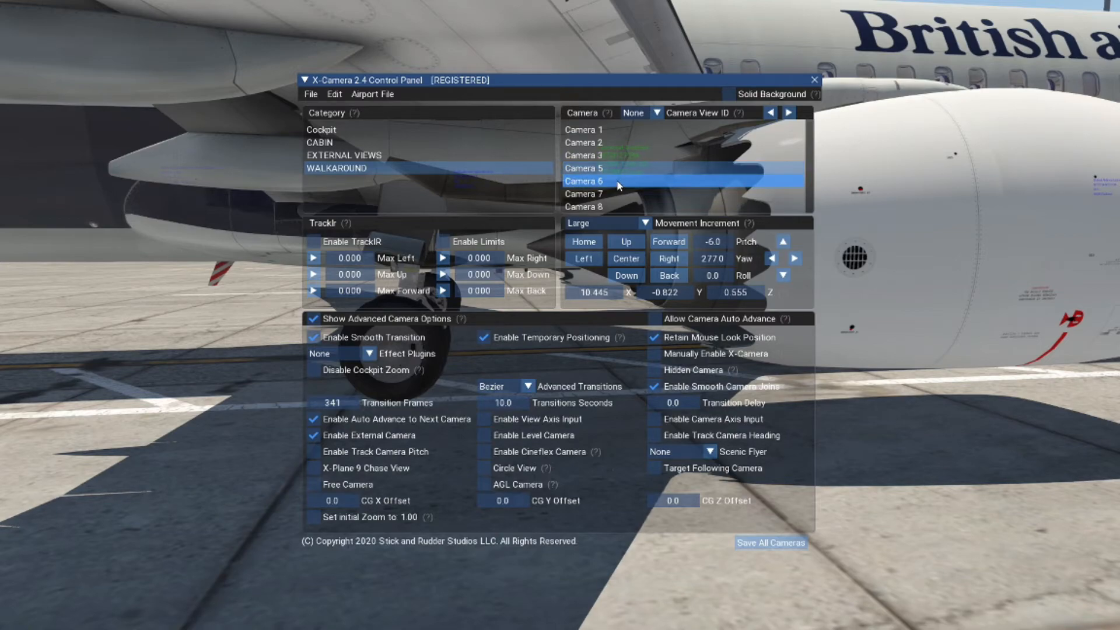
left_click(620, 183)
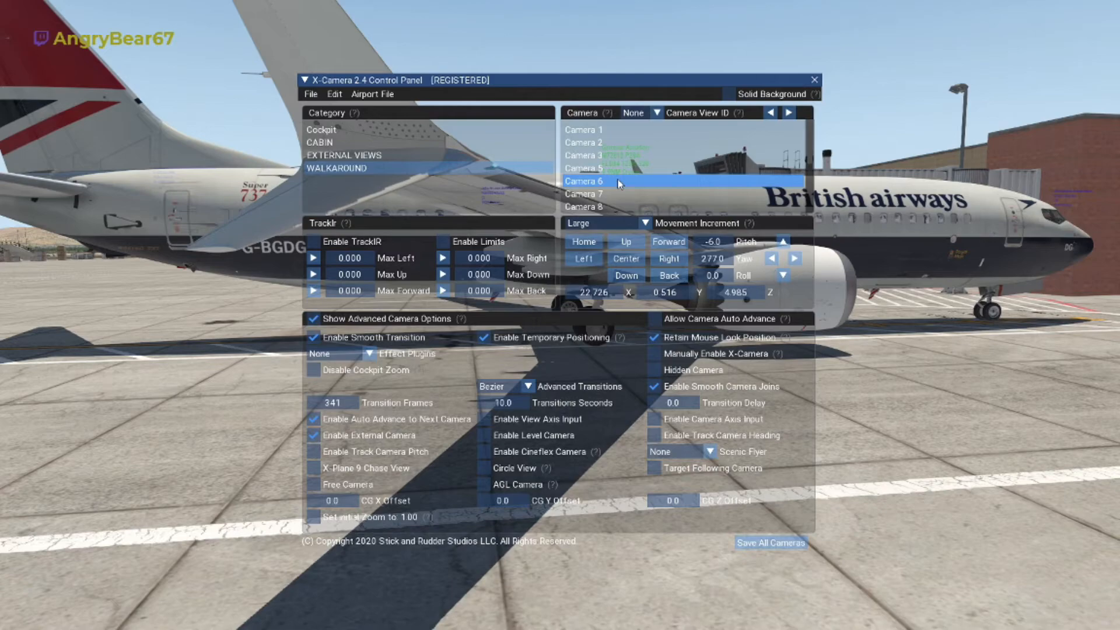
left_click(616, 194)
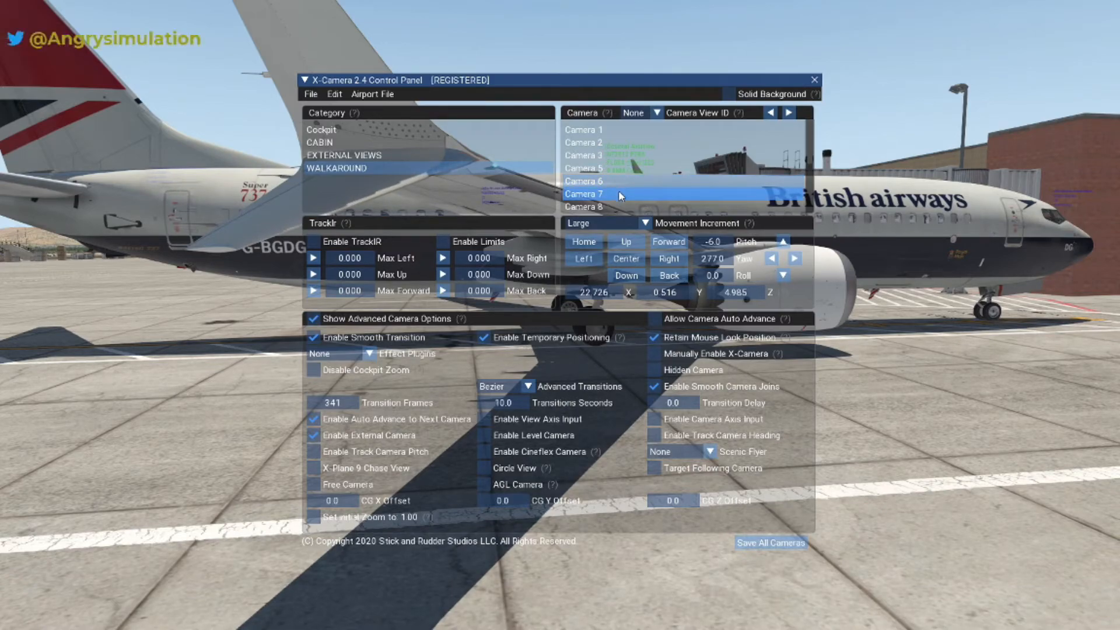
left_click(620, 195)
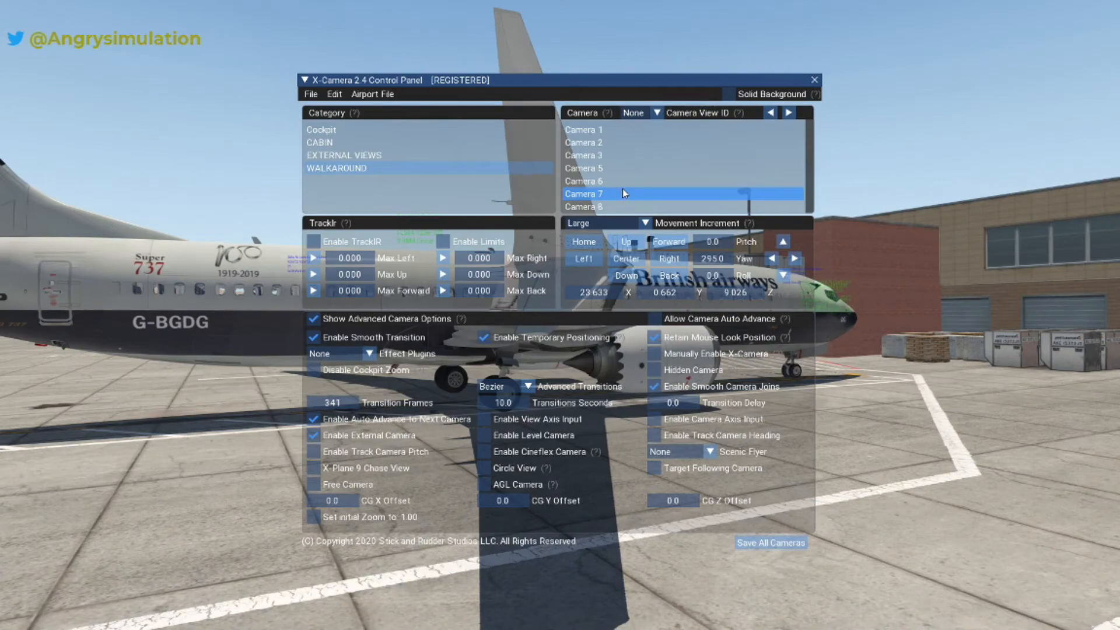
- Check the views of the remaining WALKAROUND cameras from Camera 8 through Camera 16 for redundant positions
left_click(622, 209)
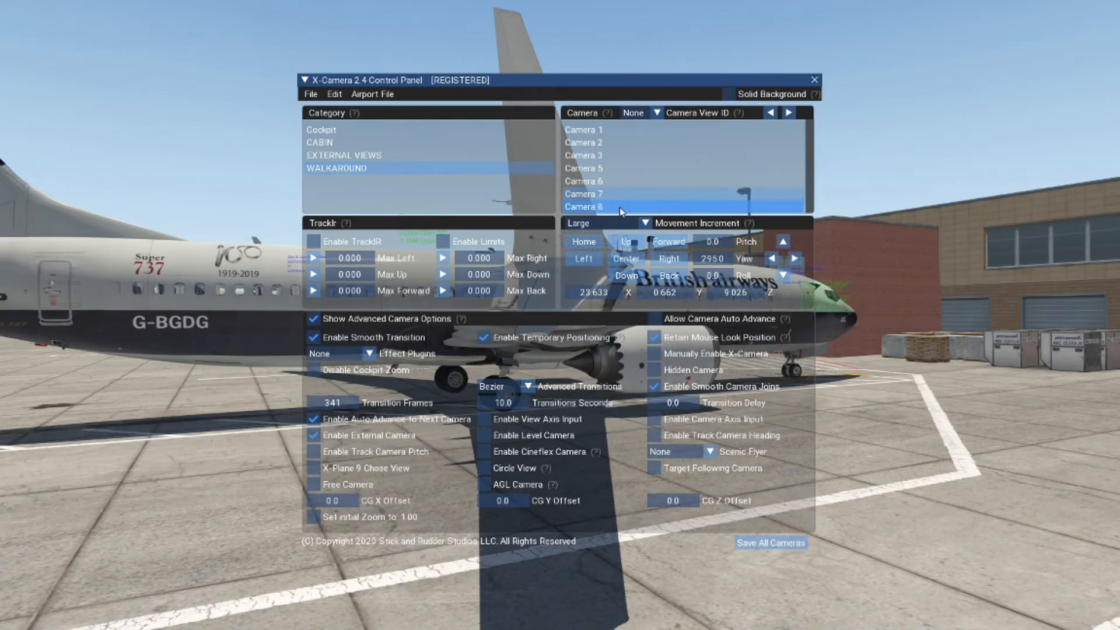
scroll(620, 208, "down", 2)
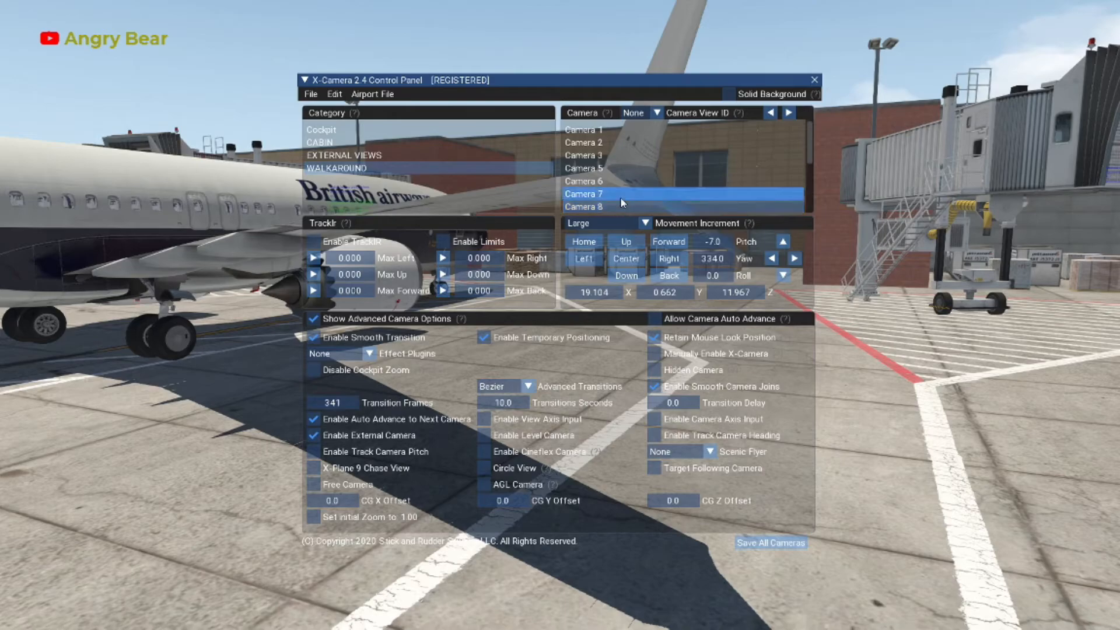
left_click(622, 205)
left_click(622, 169)
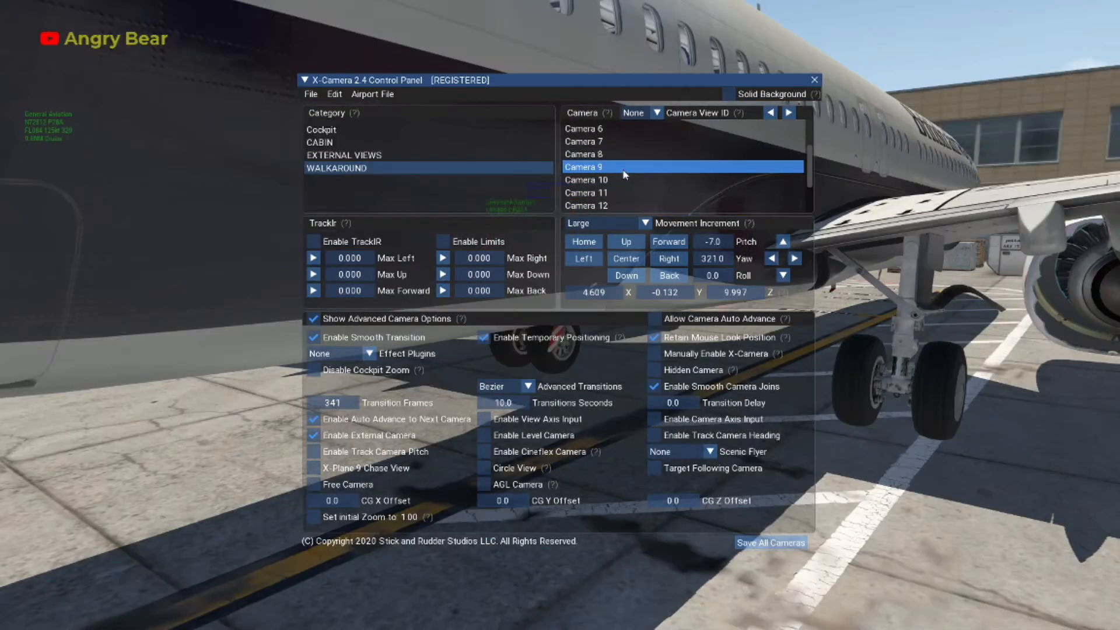
left_click(625, 179)
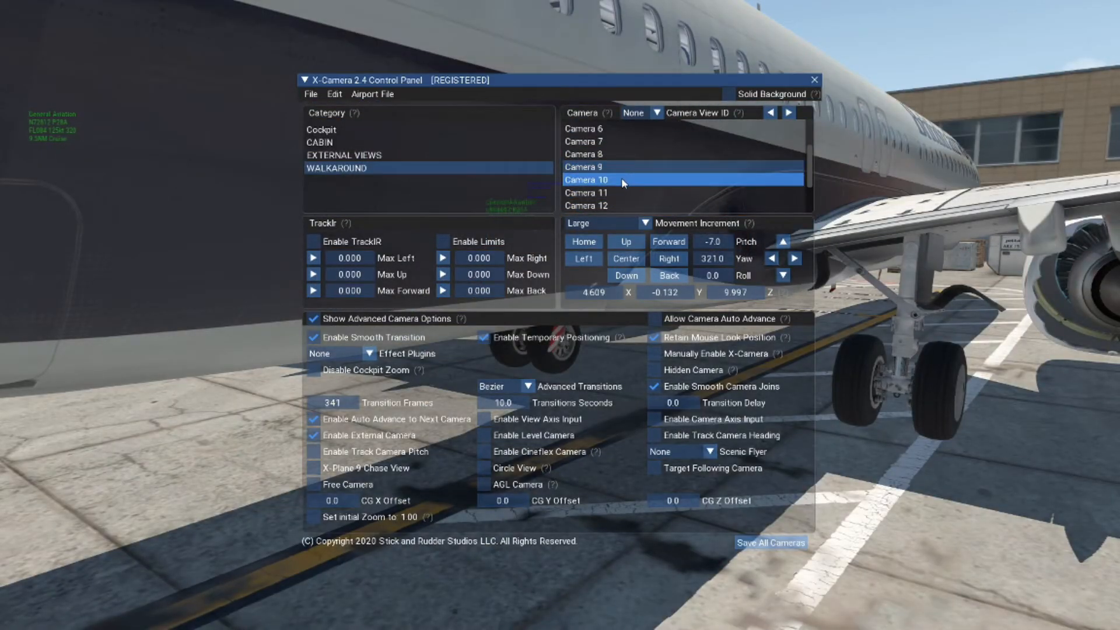
left_click(622, 181)
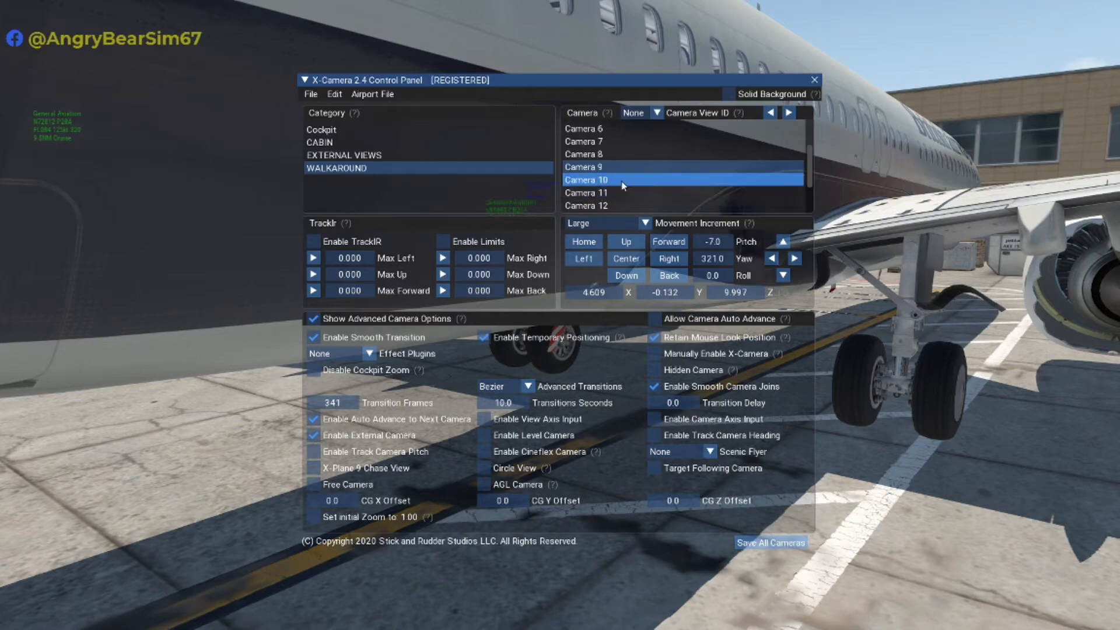
left_click(622, 181)
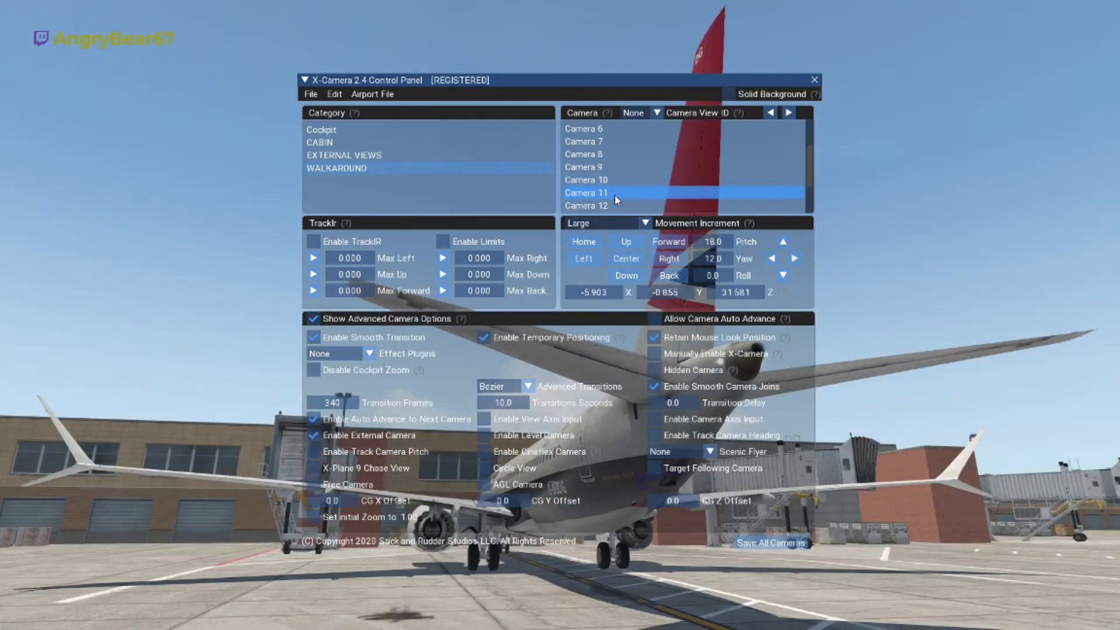
left_click(615, 204)
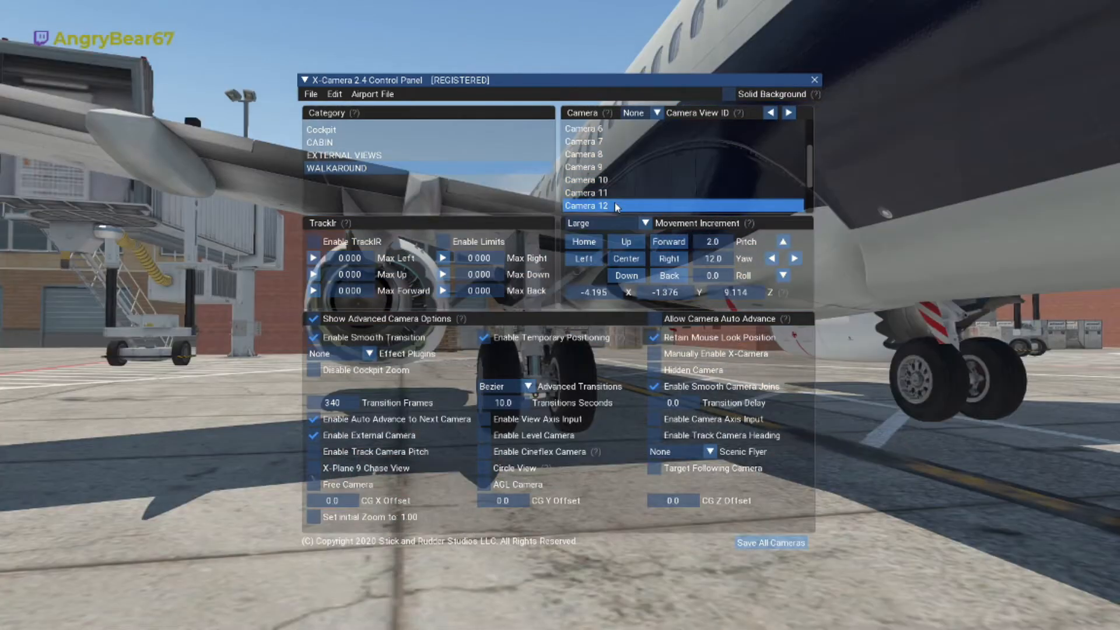
left_click(621, 169)
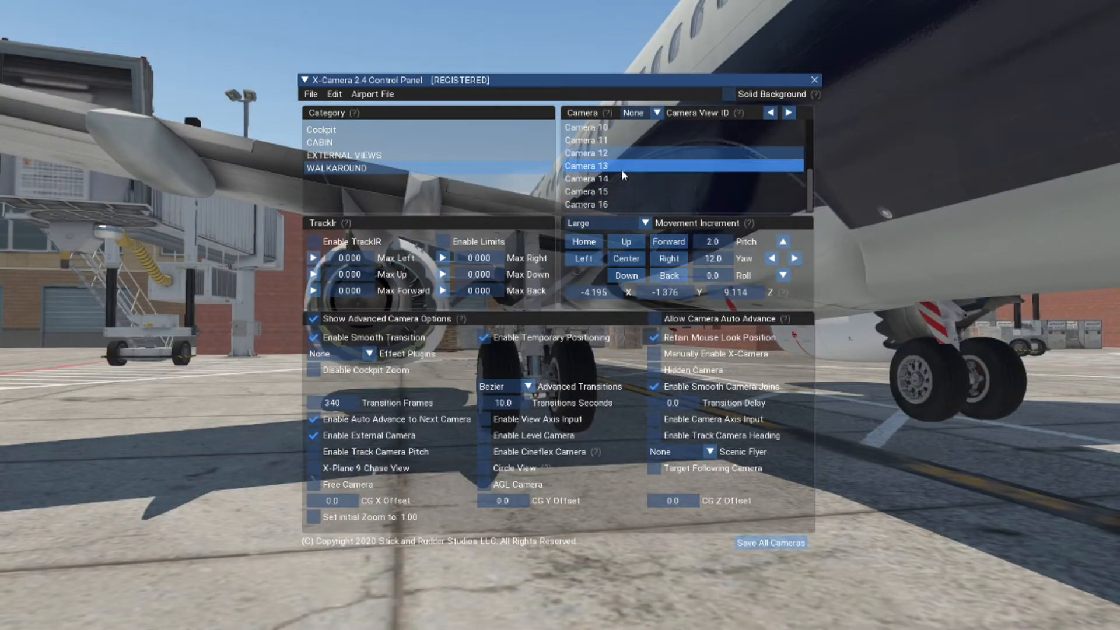
left_click(619, 191)
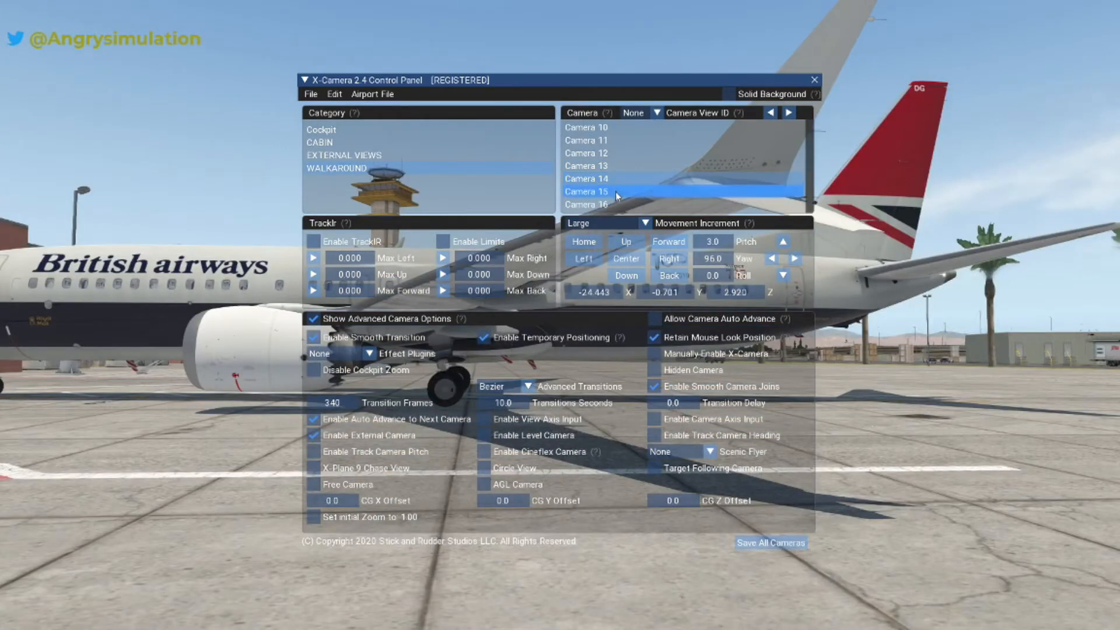
left_click(615, 205)
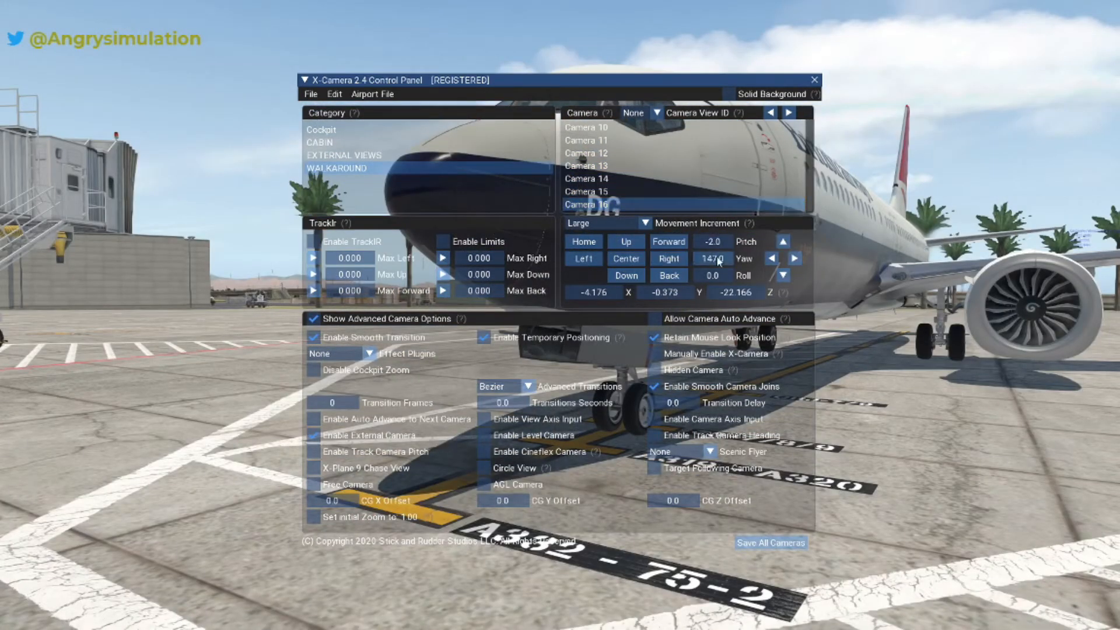
- Return to WALKAROUND Camera 1 and allow camera auto advance to play the shortened sequence through to Camera 16
scroll(621, 135, "up", 3)
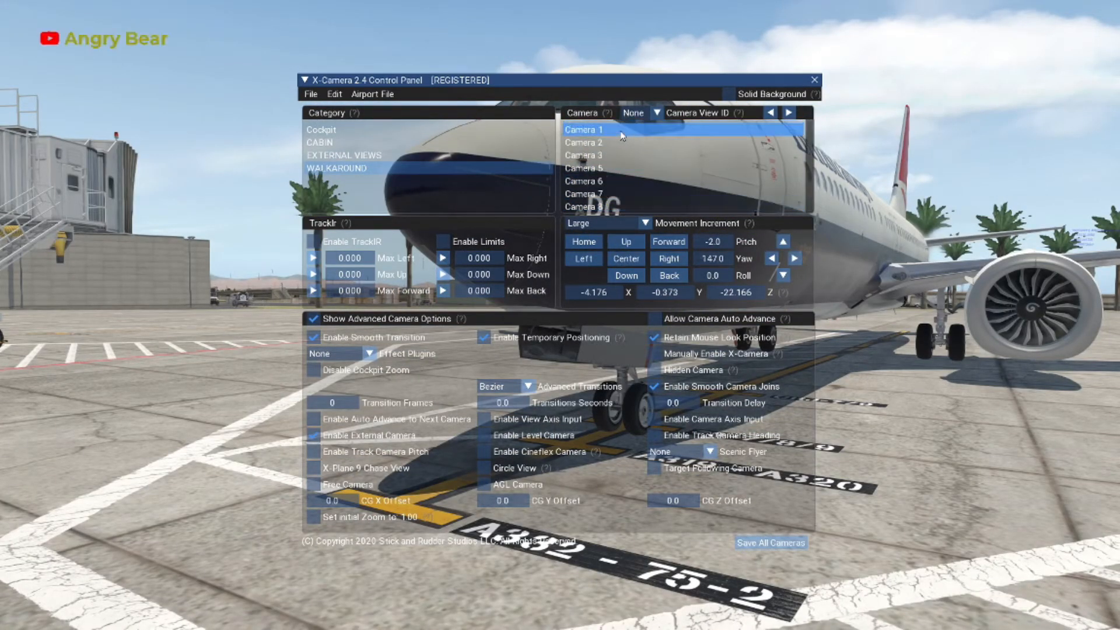
left_click(624, 132)
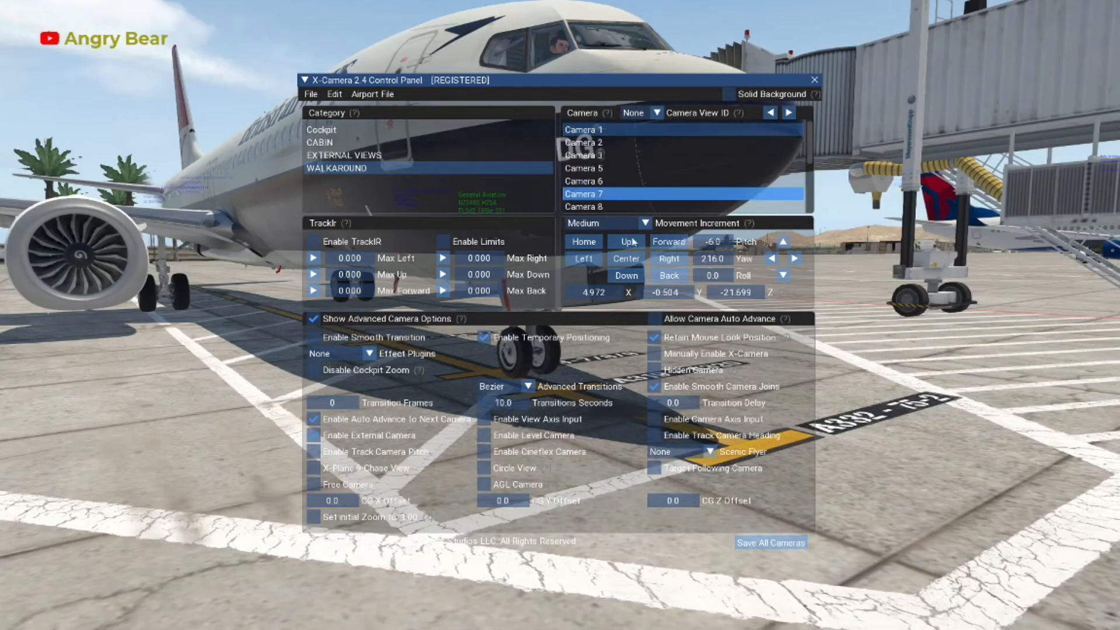
left_click(655, 319)
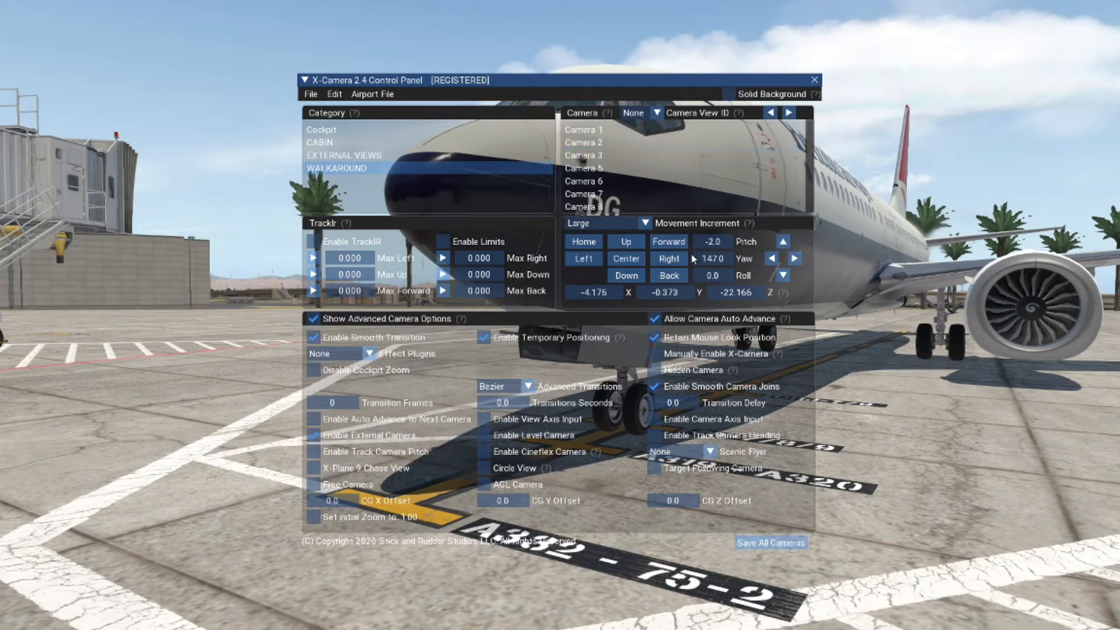
- Select WALKAROUND Camera 1 and set its Camera View ID to 18
left_click(618, 125)
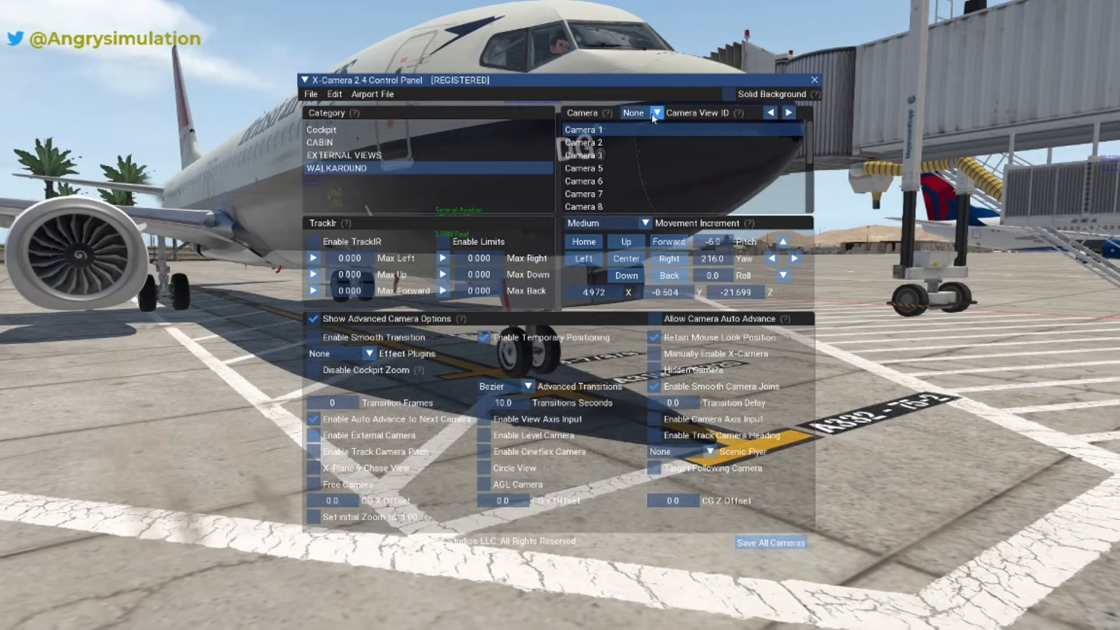
left_click(657, 113)
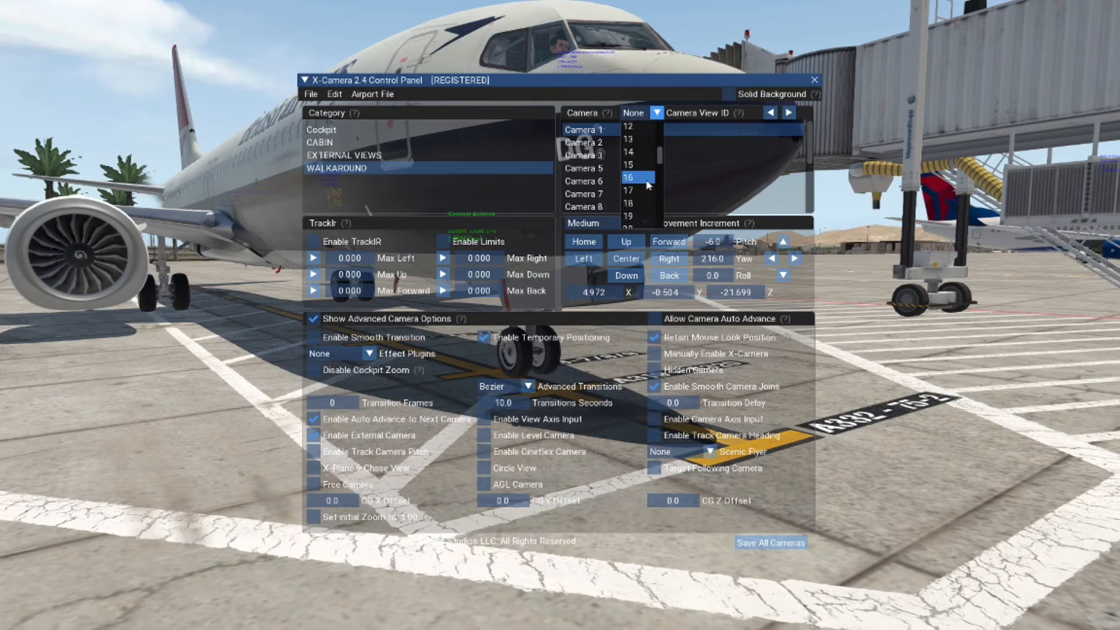
left_click(636, 201)
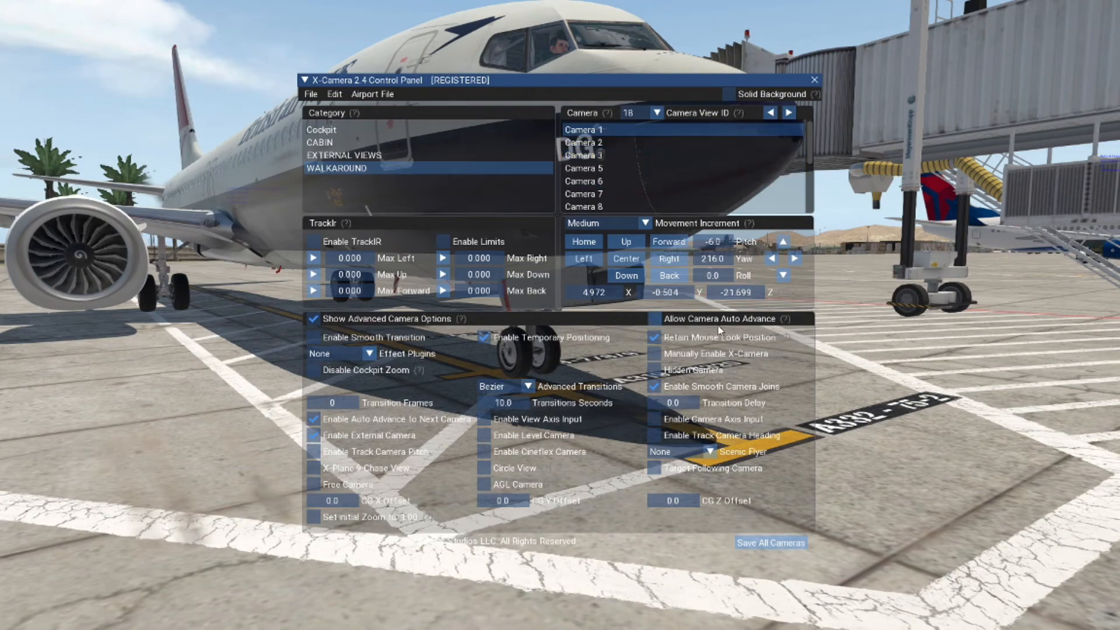
- Allow camera auto advance to run the WALKAROUND sequence from Camera 1, and close the X-Camera control panel
left_click(655, 319)
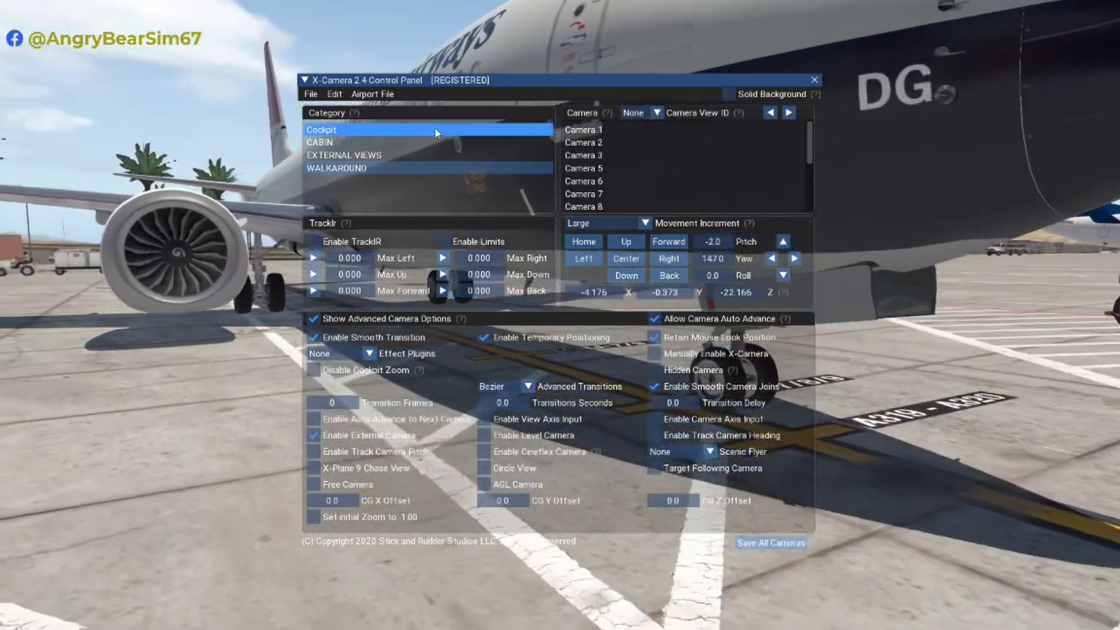
left_click(436, 129)
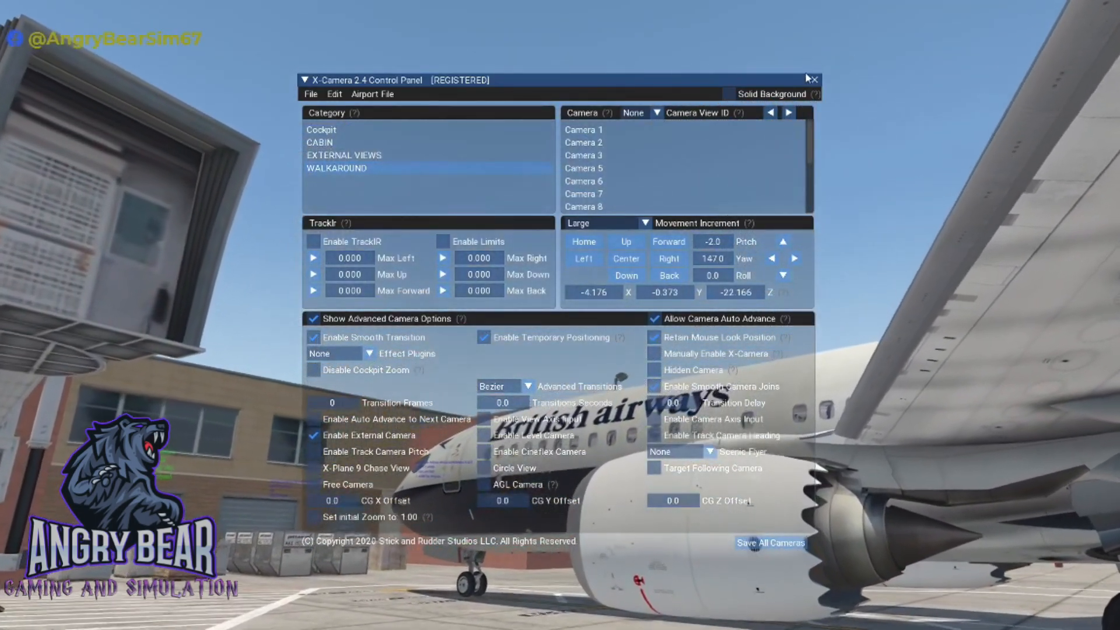
left_click(814, 80)
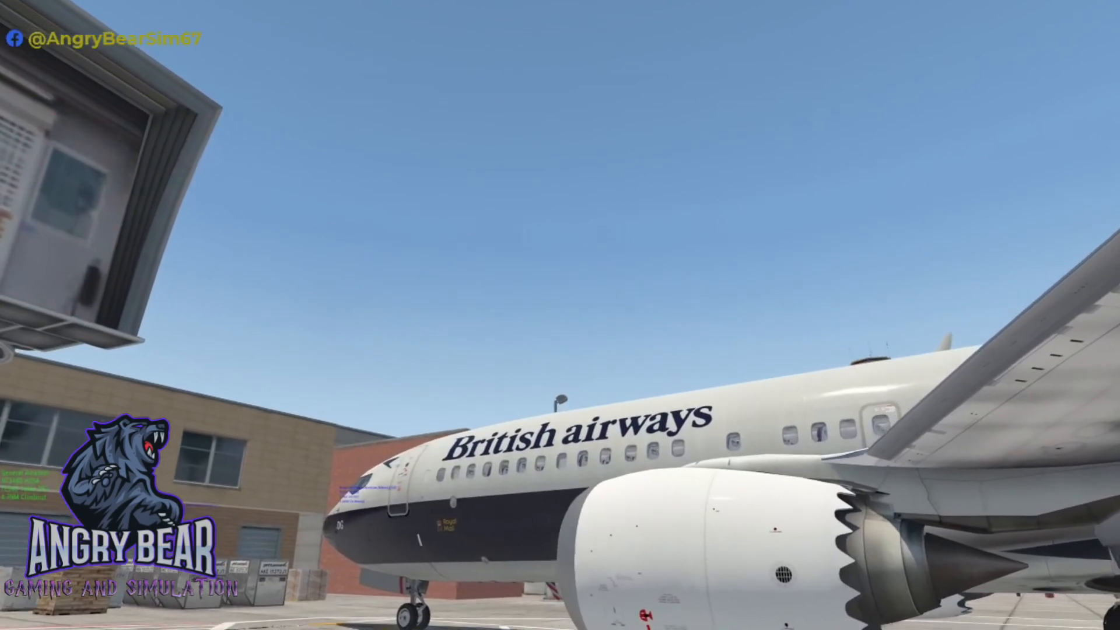